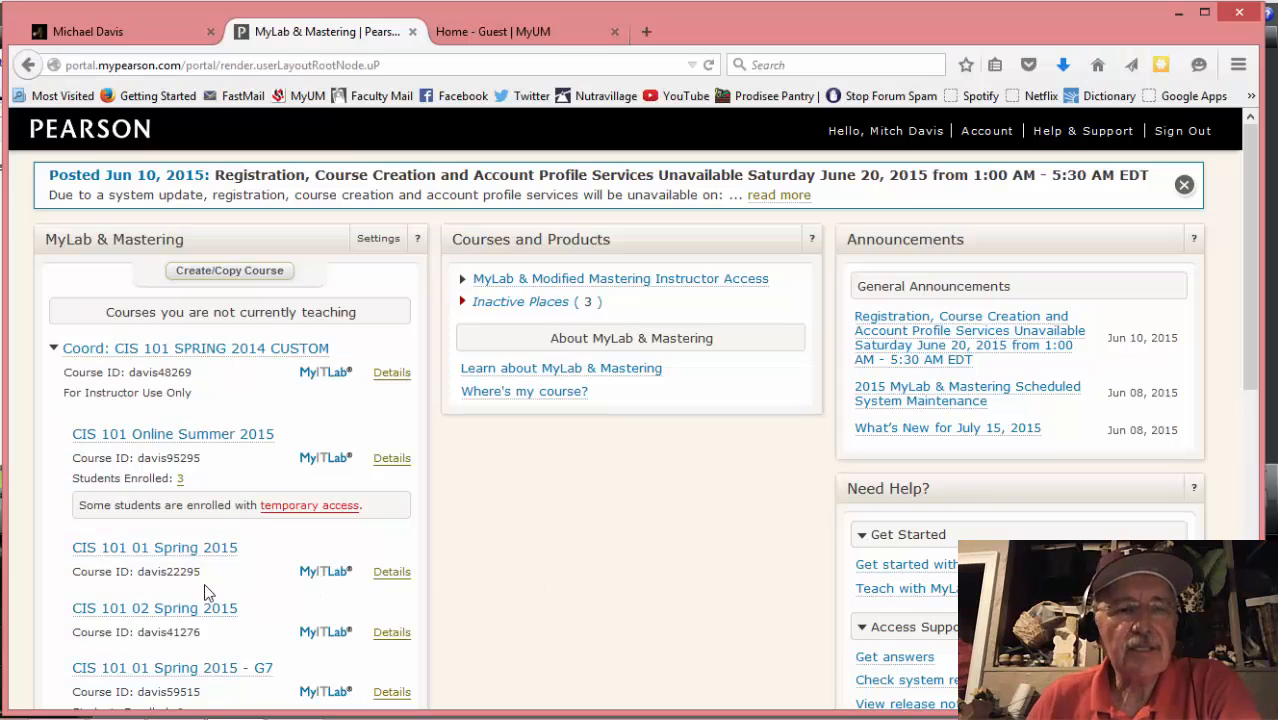
Open the CIS 101 01 Spring 2015 course and go to its Custom etext
click(87, 551)
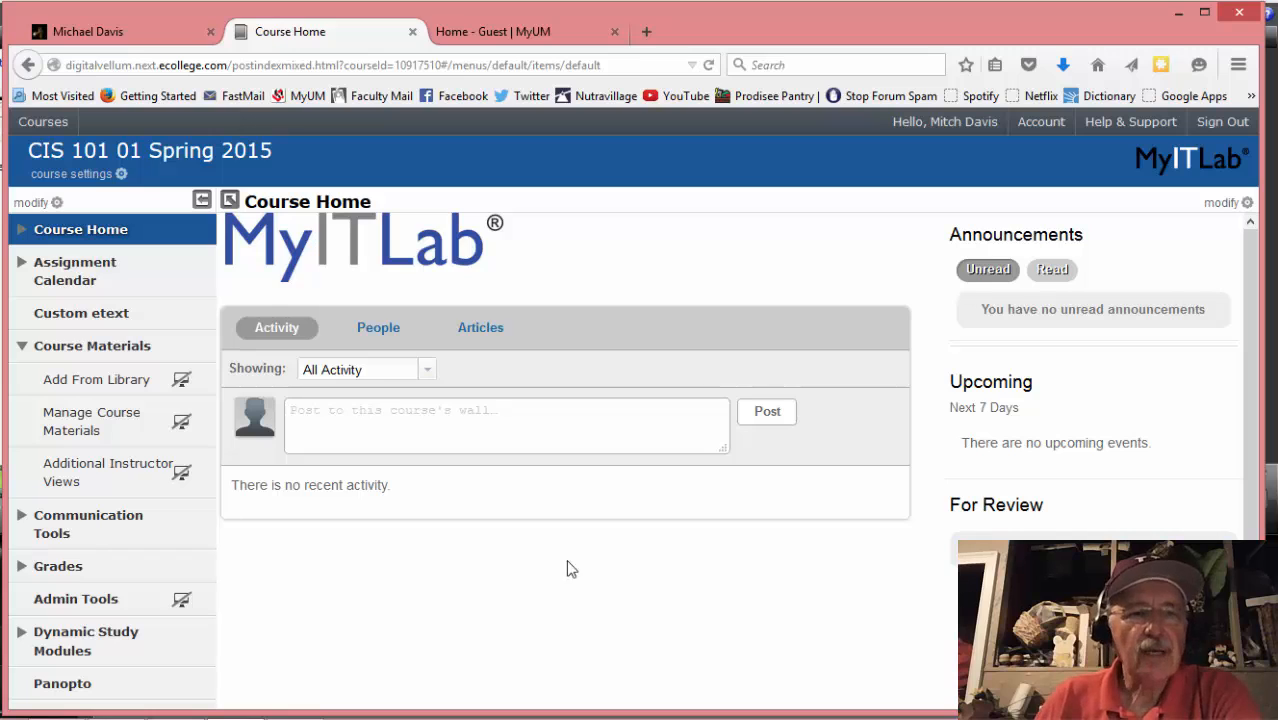
click(105, 316)
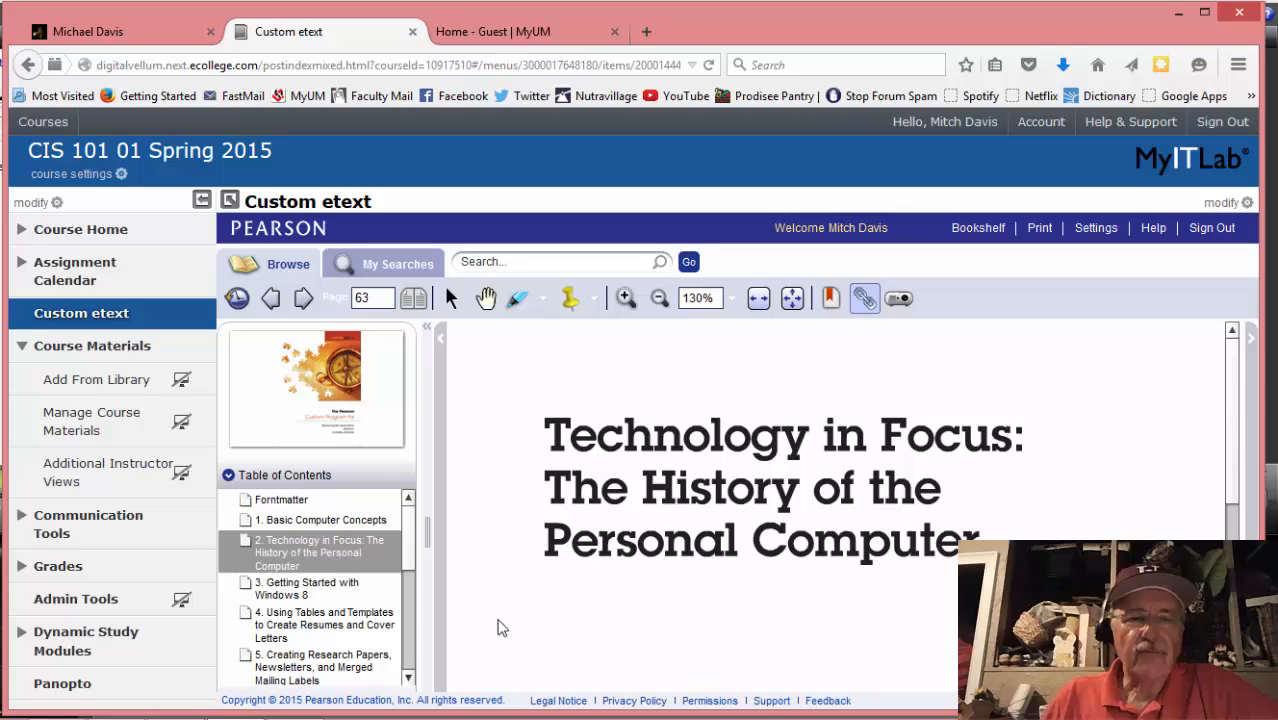
Jump to chapter 4, hide the contents panel, and page ahead to page 146, Project 2A Resume
click(285, 627)
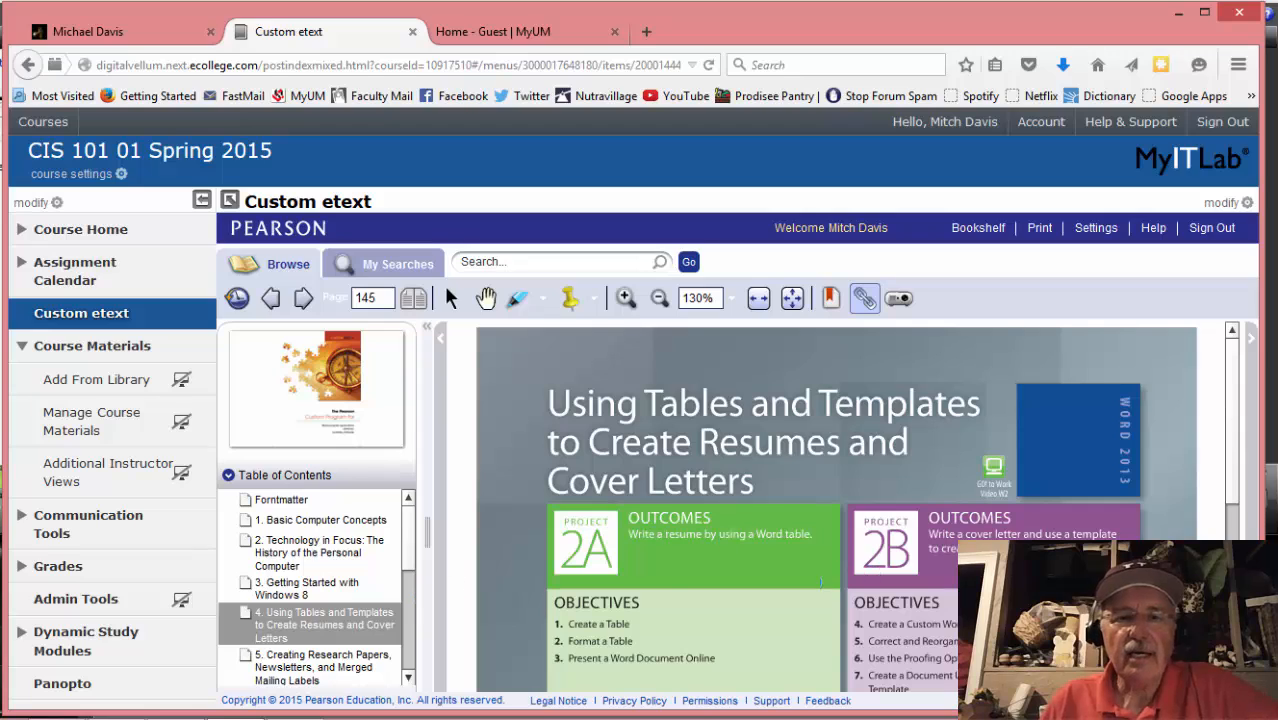
drag(427, 531, 300, 523)
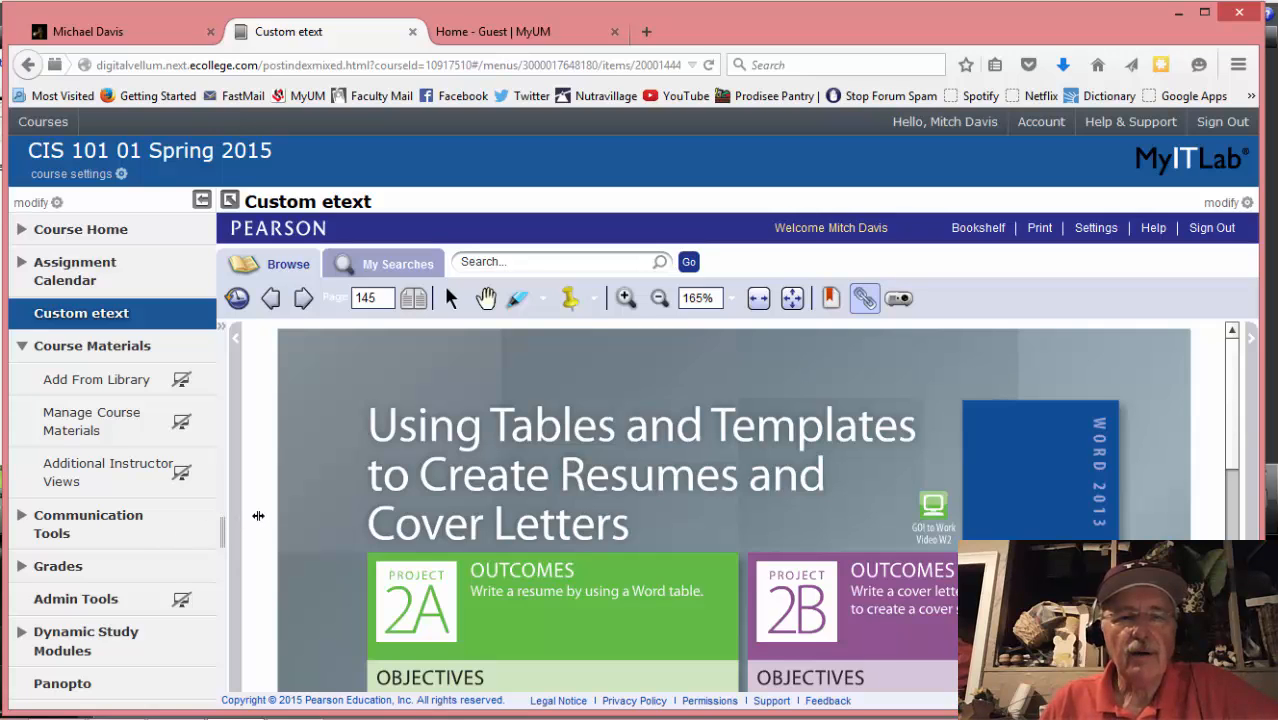
scroll(567, 571, down, 1)
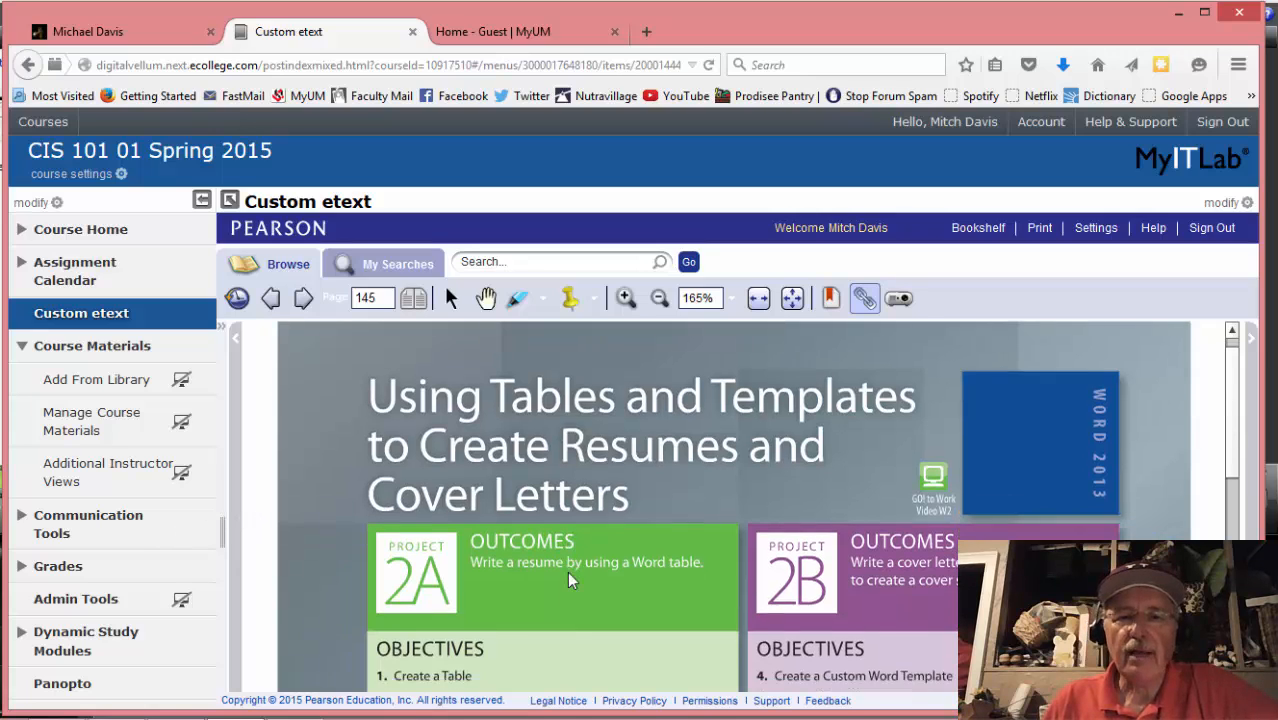
scroll(567, 571, up, 1)
scroll(509, 545, down, 1)
scroll(509, 545, up, 1)
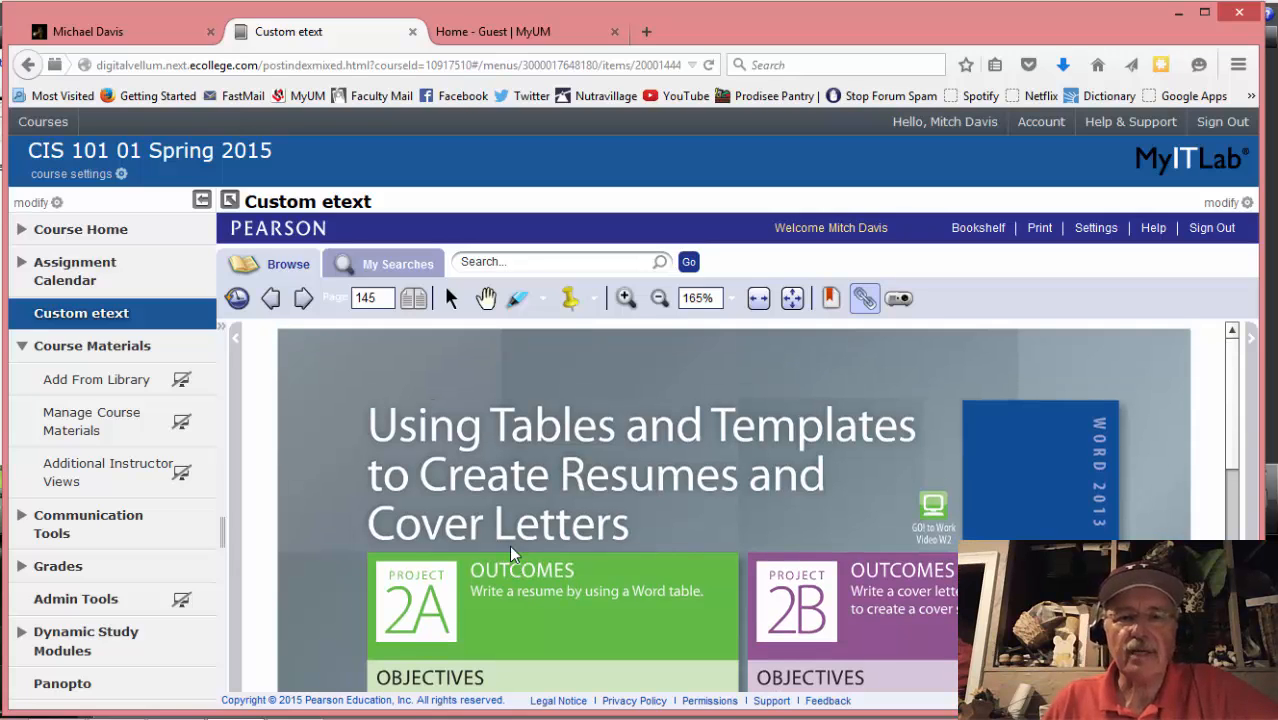
click(303, 298)
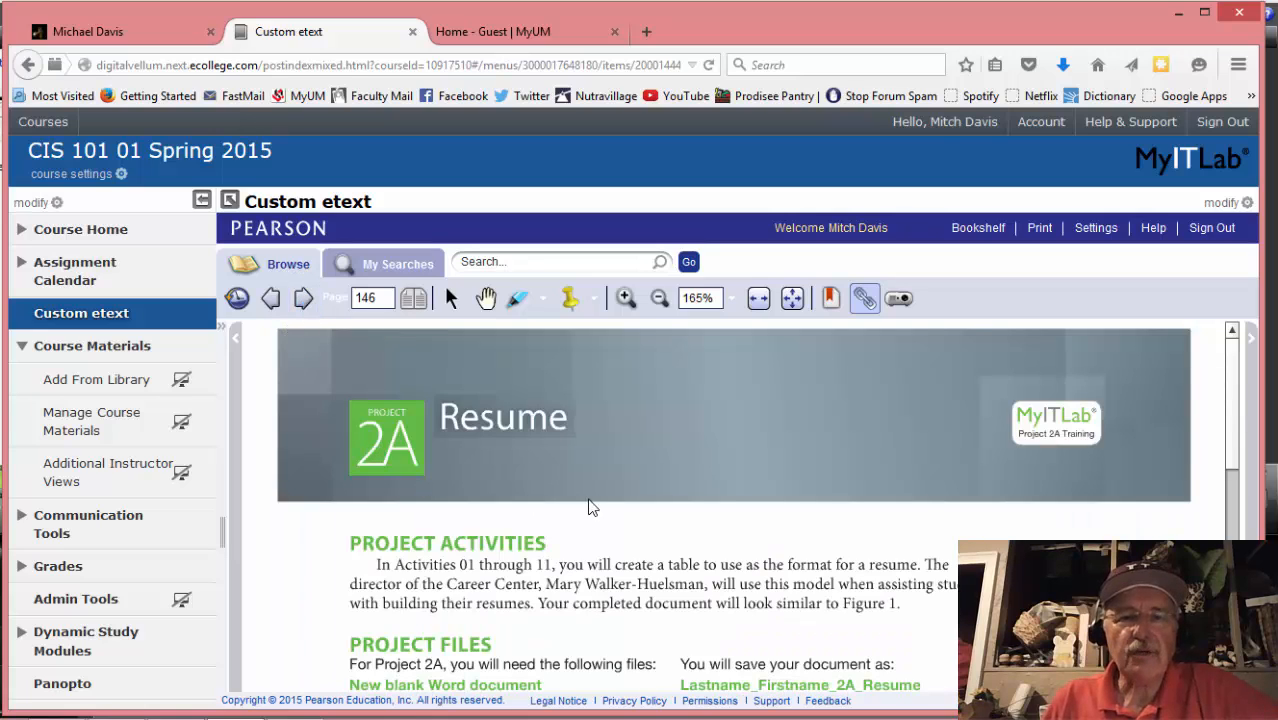
scroll(540, 505, down, 1)
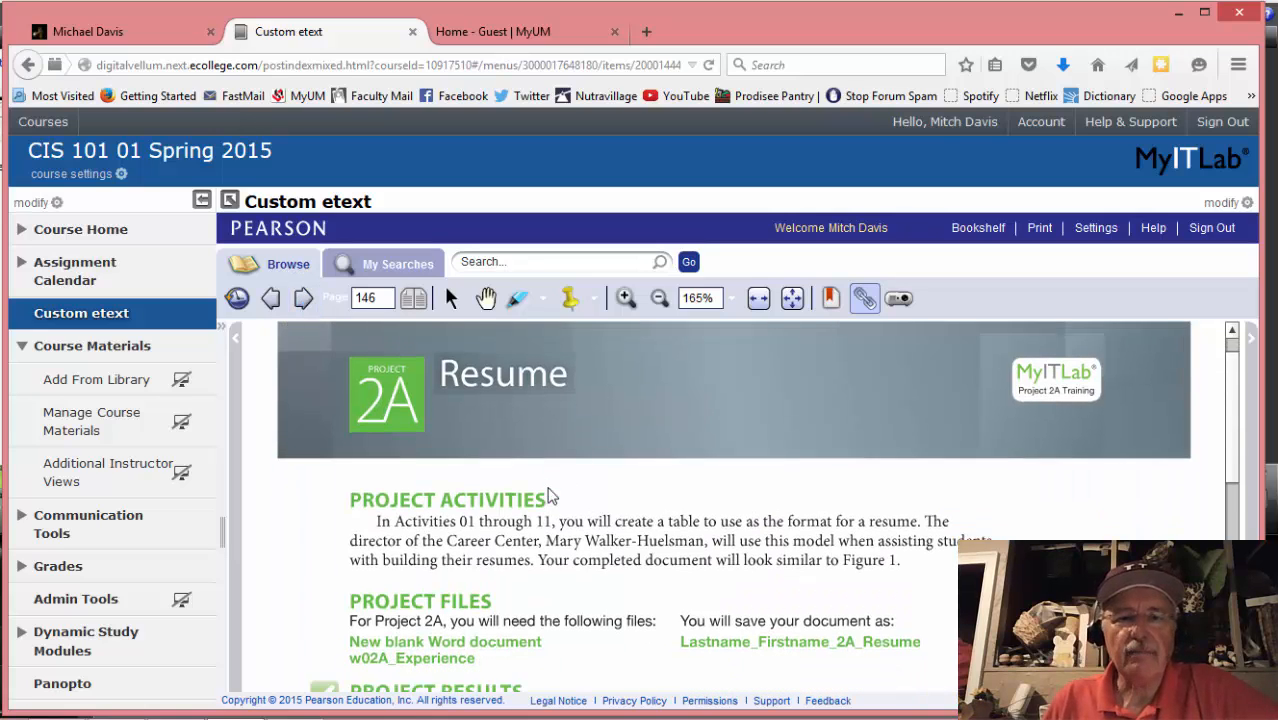
scroll(540, 505, up, 1)
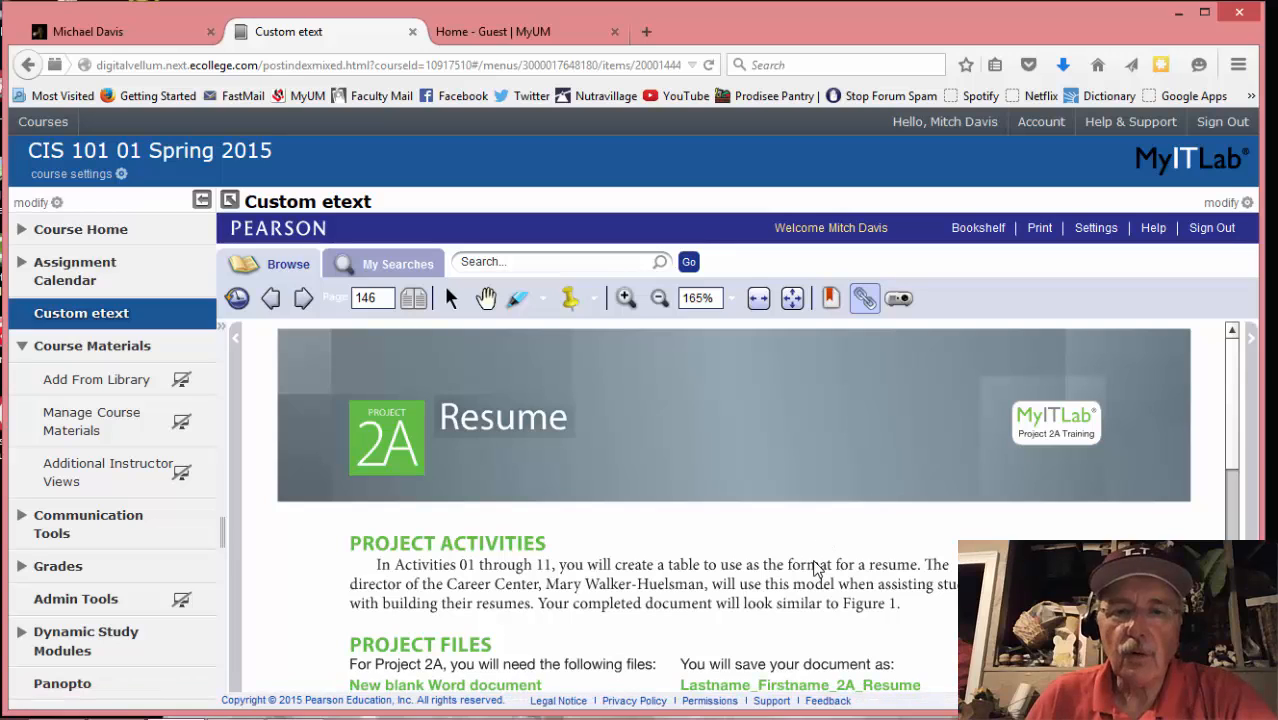
Look over the Project Results sample resume, then advance to page 147, Objective 1 Create a Table
scroll(815, 568, down, 3)
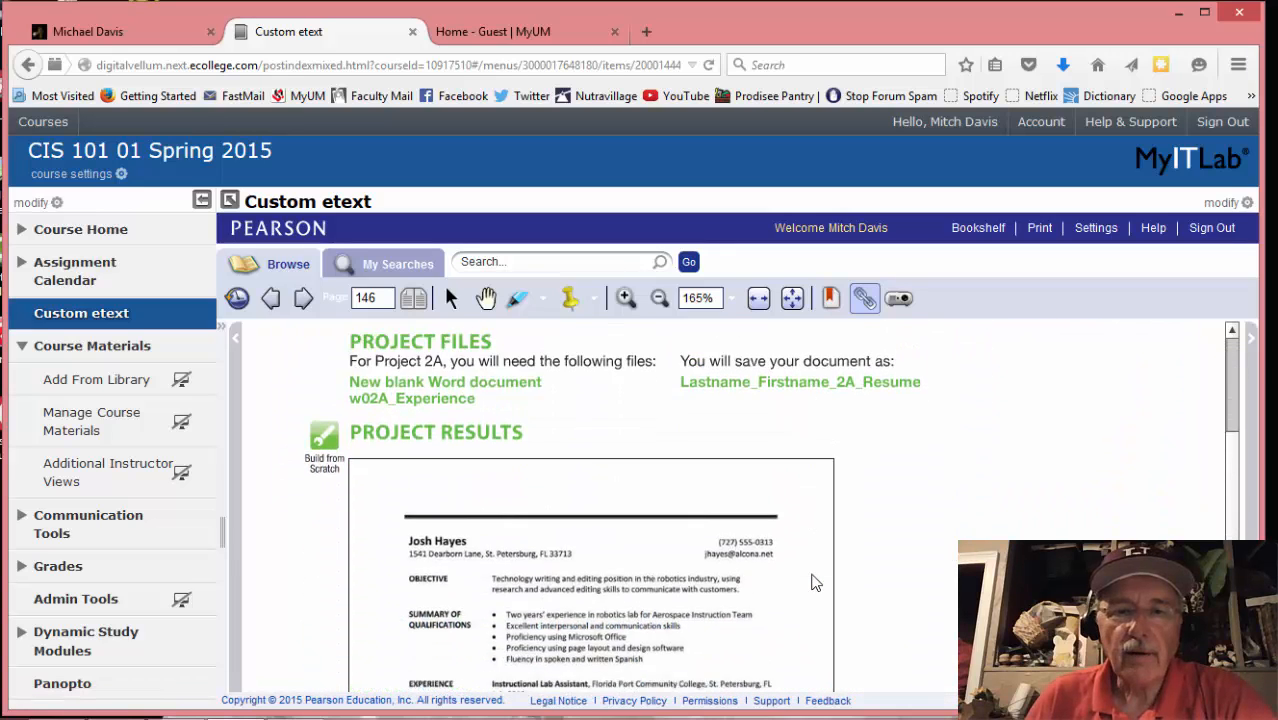
scroll(815, 583, down, 4)
scroll(815, 583, up, 2)
scroll(815, 583, up, 4)
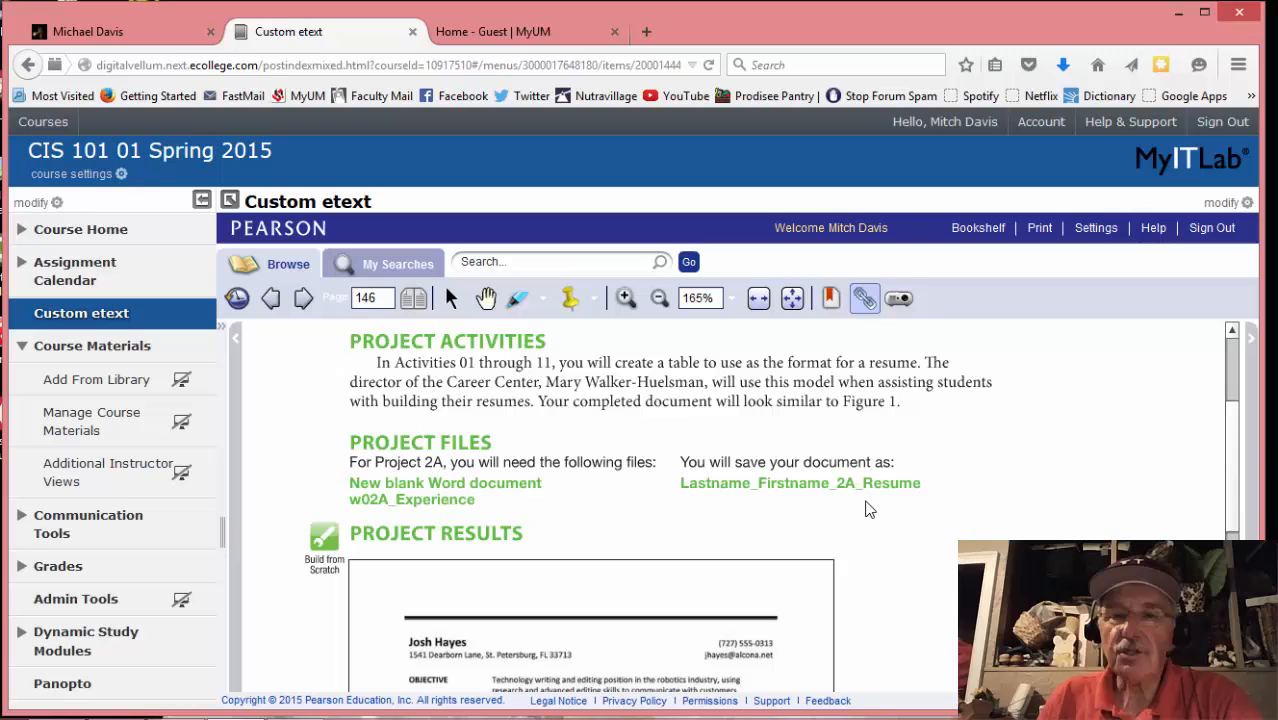
scroll(868, 510, down, 4)
scroll(868, 510, down, 10)
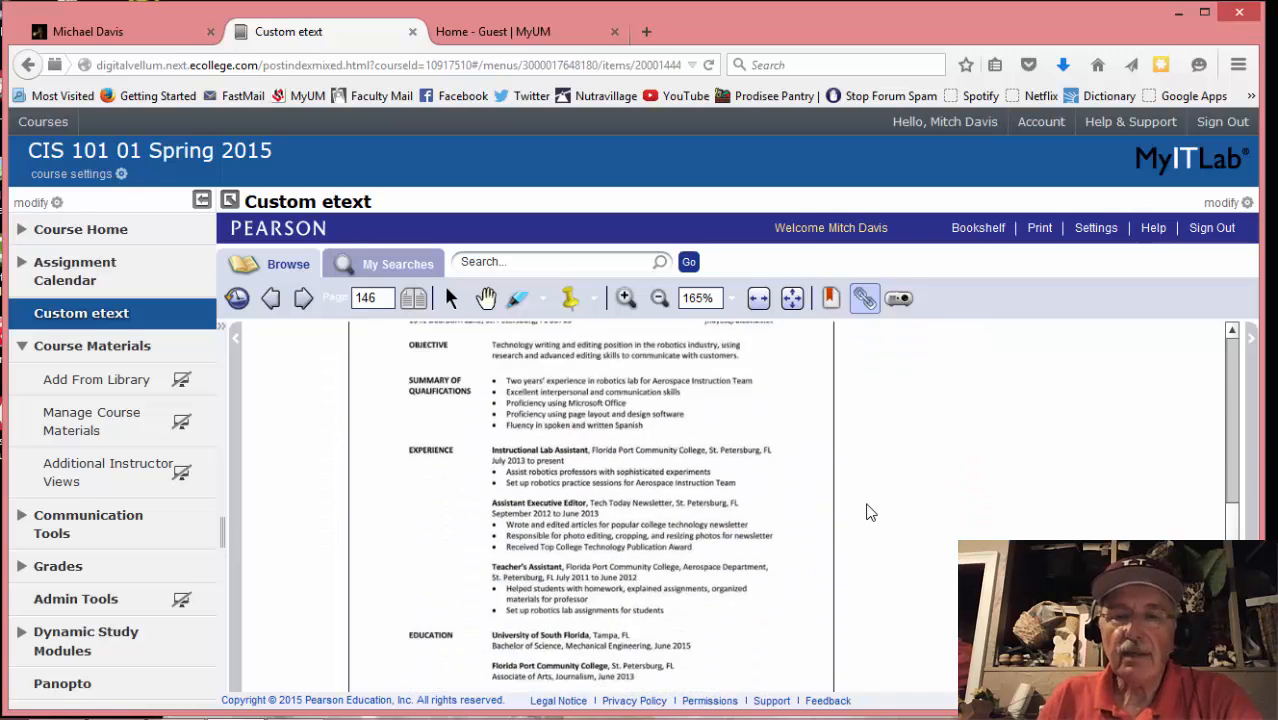
scroll(868, 513, up, 10)
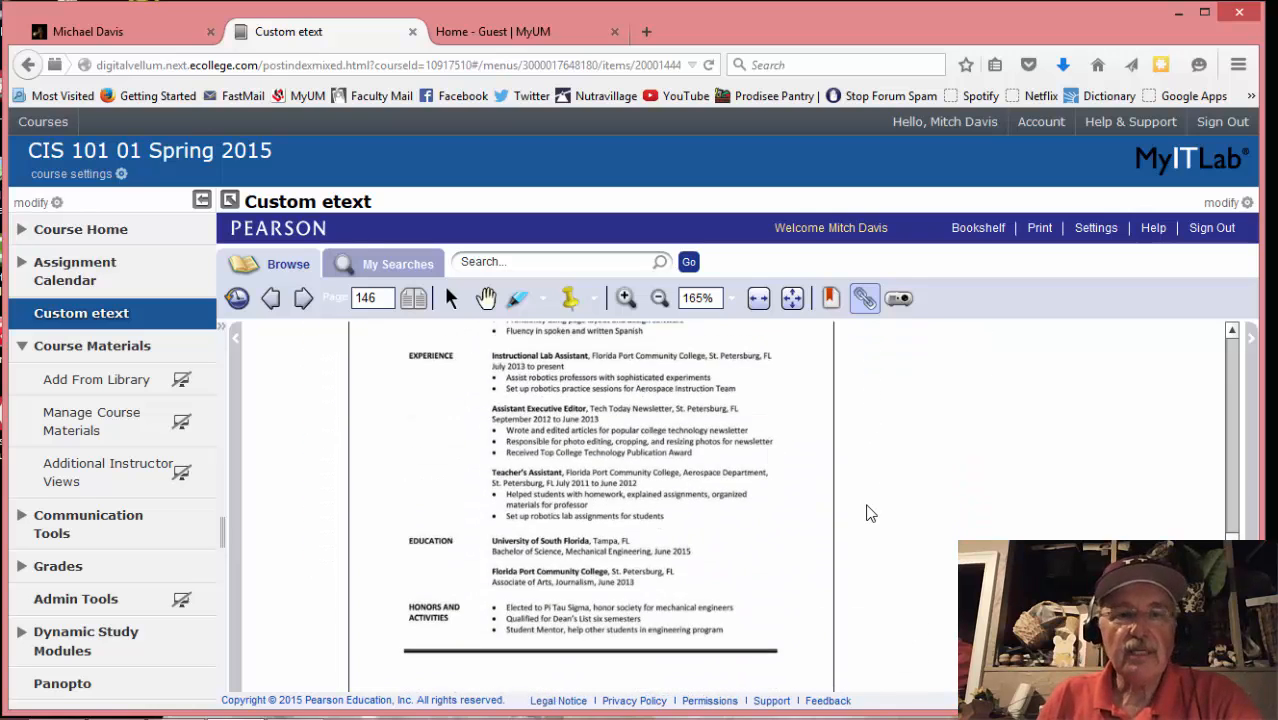
click(311, 305)
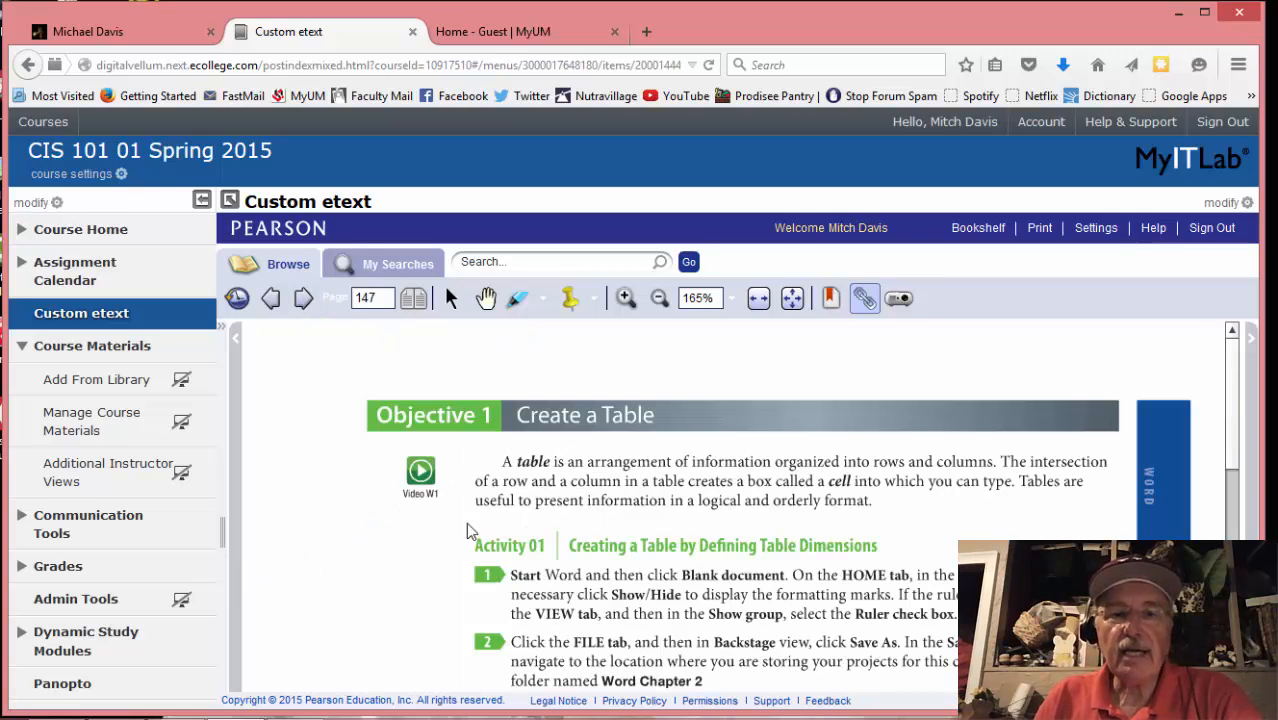
scroll(449, 541, down, 1)
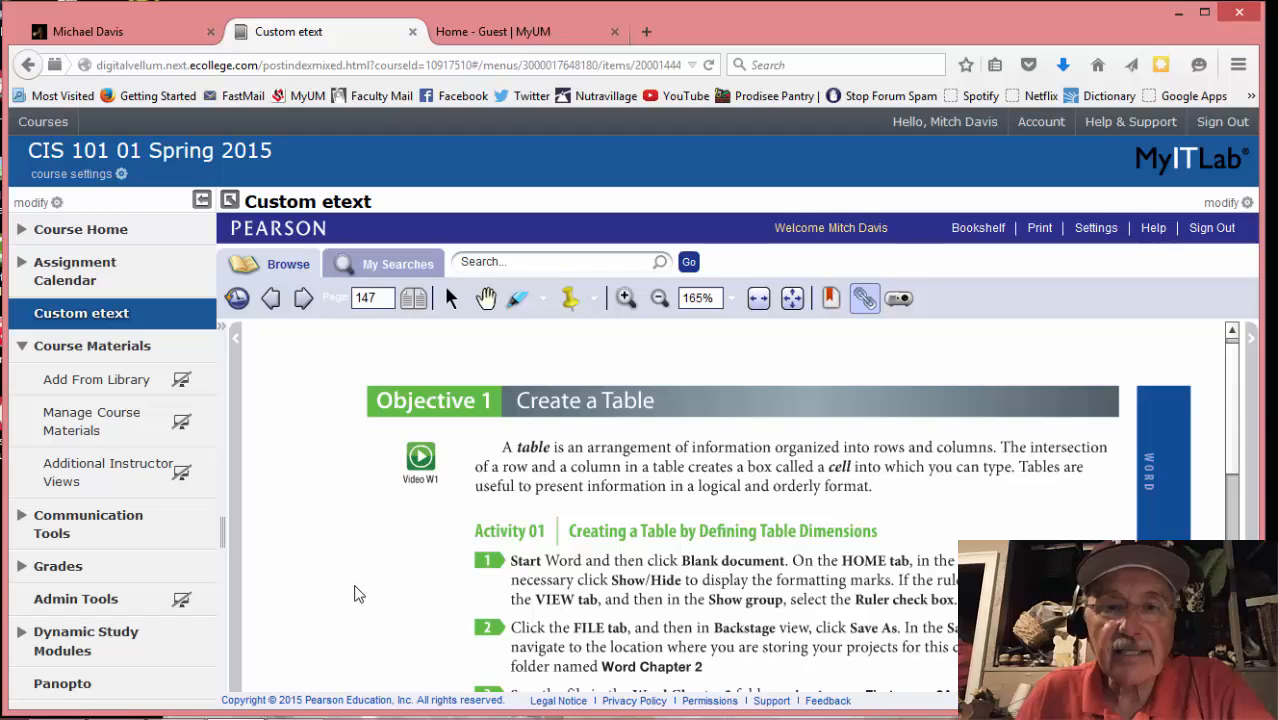
scroll(385, 565, down, 2)
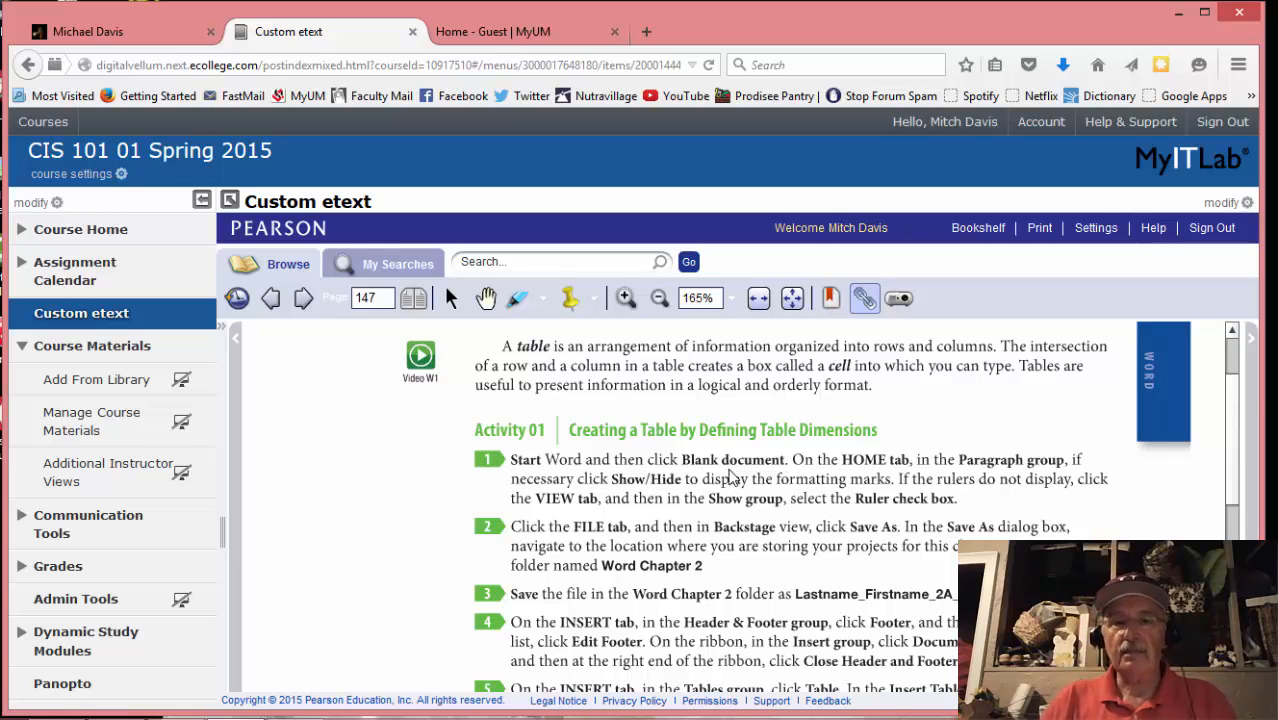
mouse_move(316, 718)
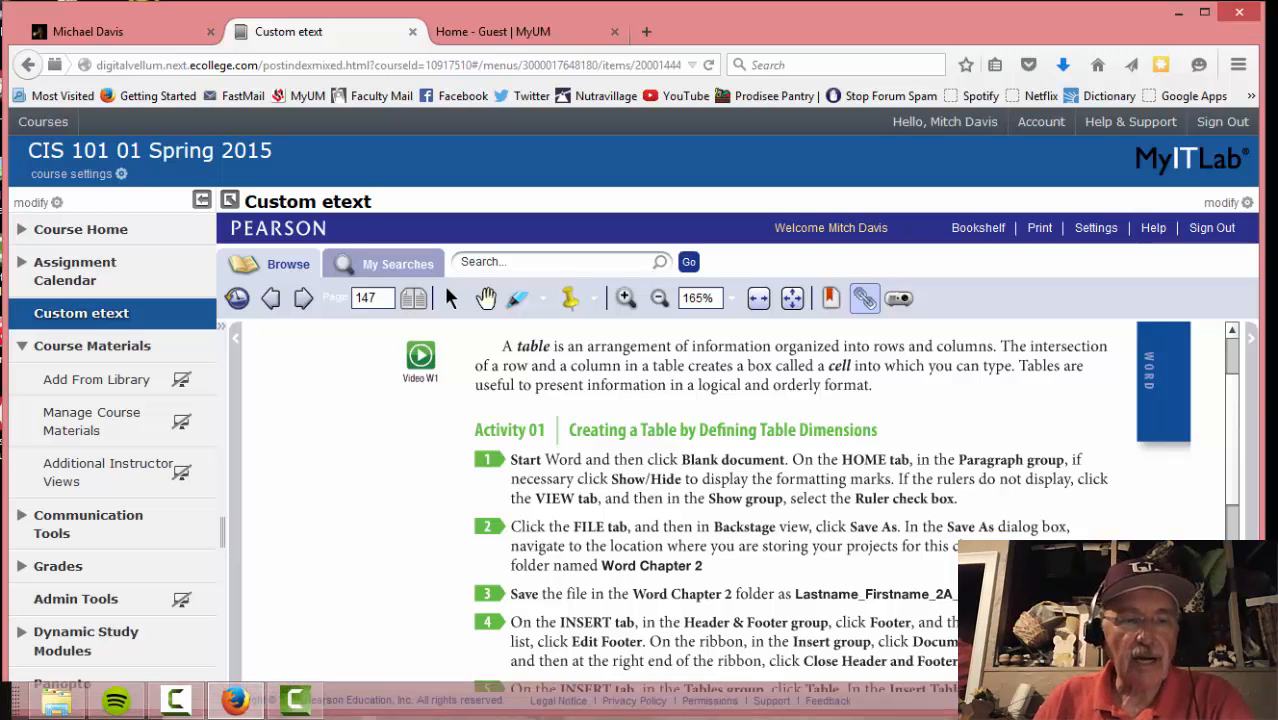
Launch Word 2013 from the Start screen and create a blank document
click(10, 706)
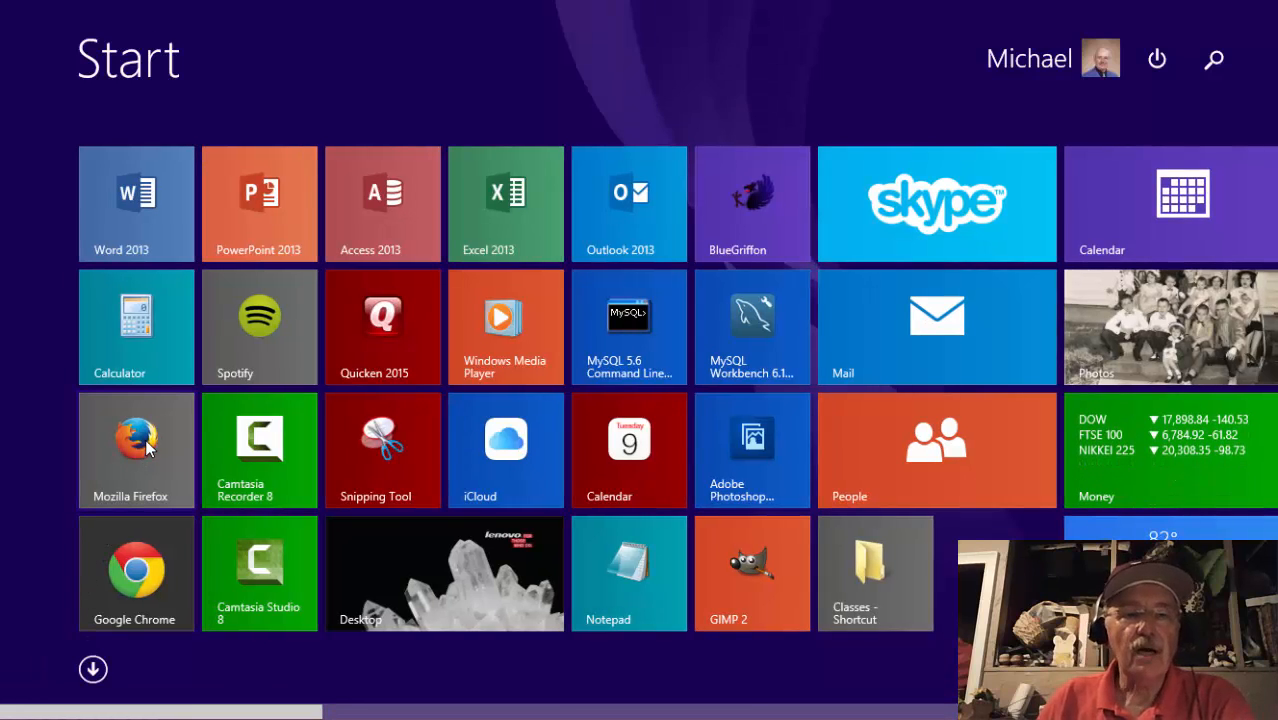
click(133, 198)
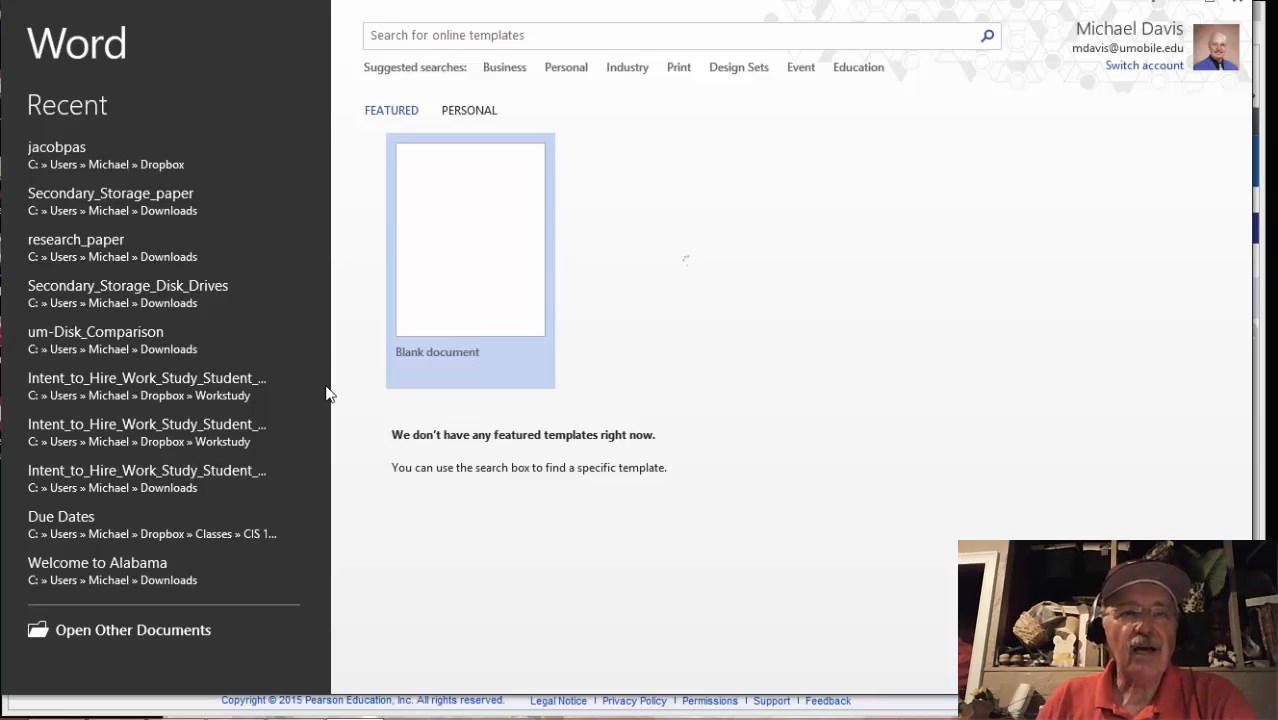
click(461, 267)
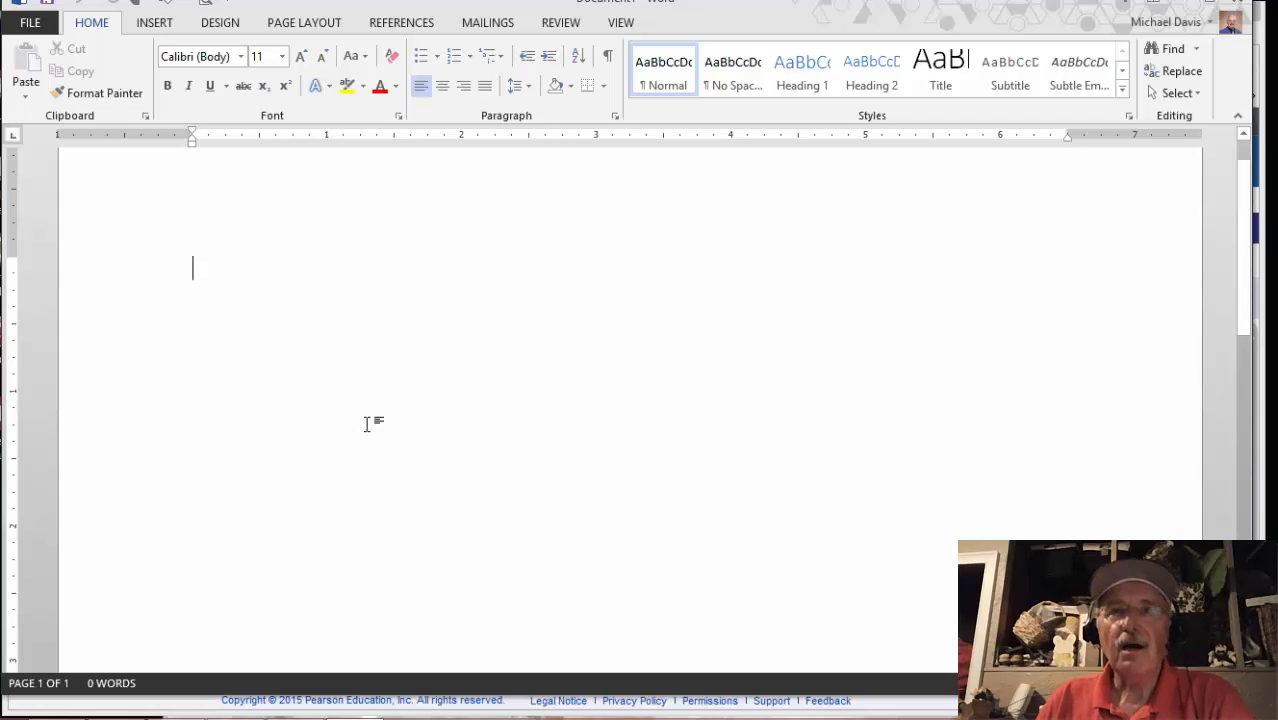
After checking the etext, turn on Show/Hide ¶ formatting marks in the Word document
mouse_move(132, 704)
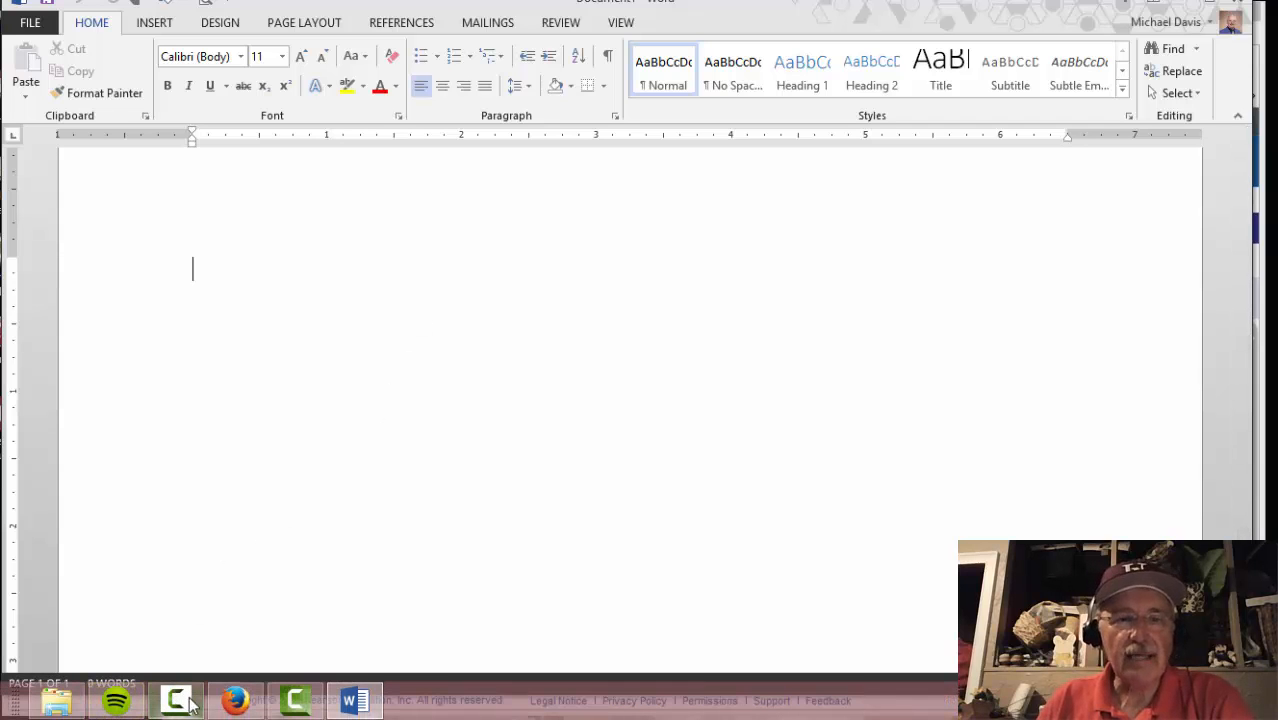
click(236, 702)
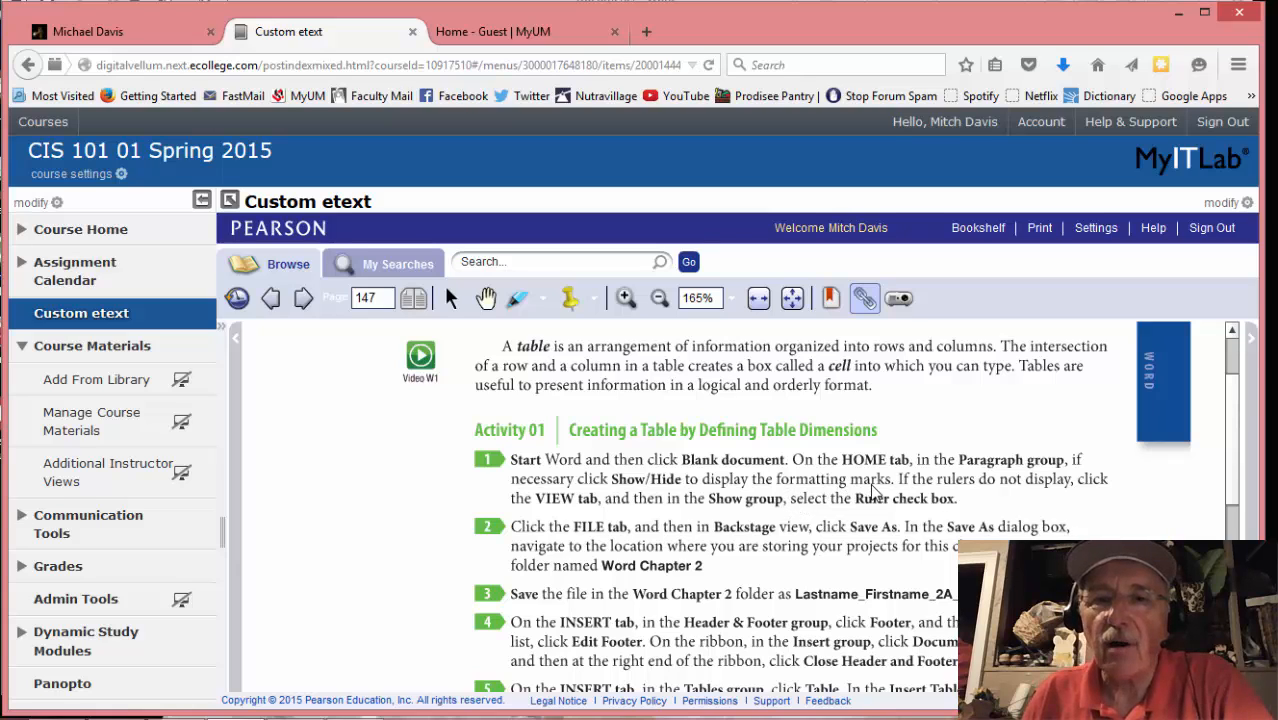
mouse_move(190, 716)
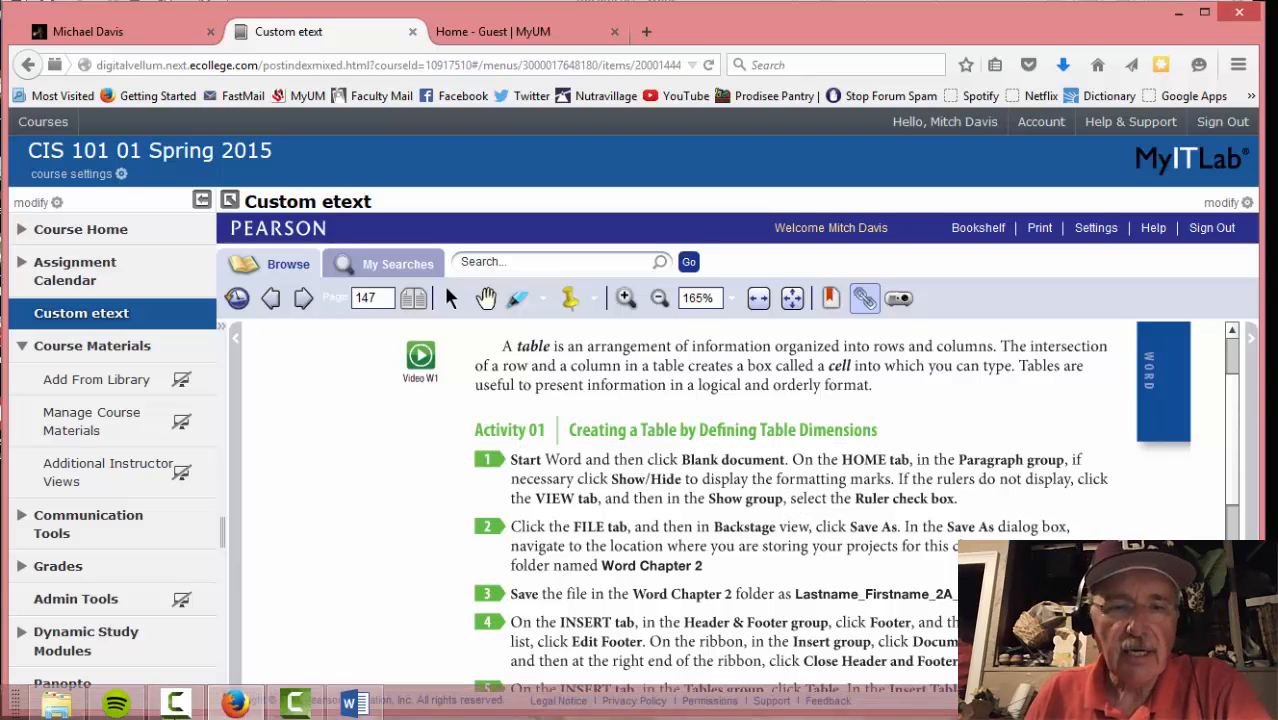
click(350, 702)
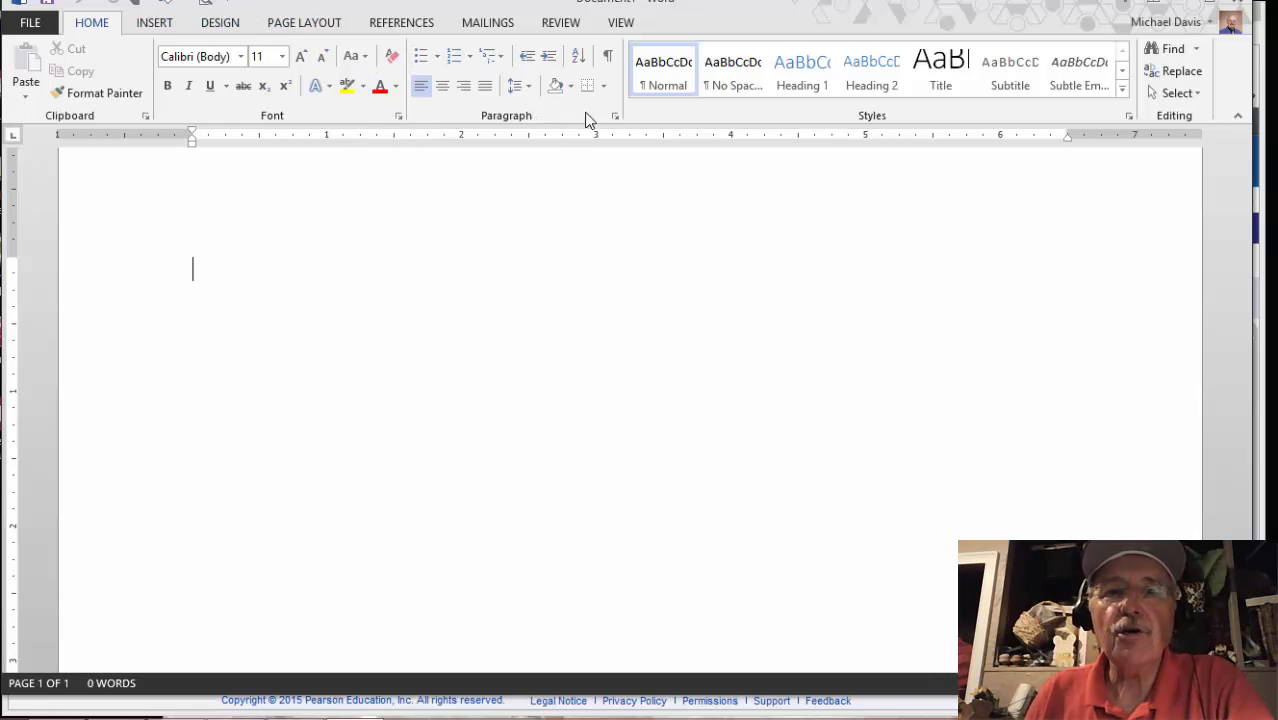
click(608, 58)
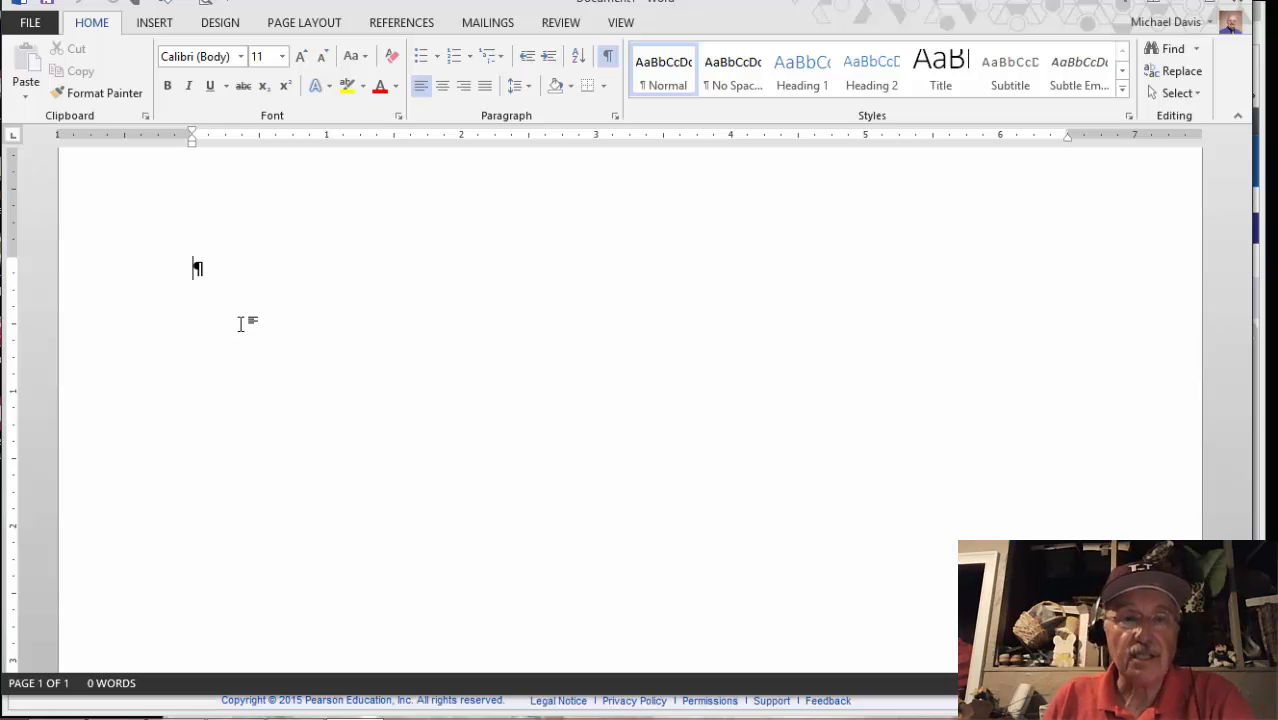
Confirm the Ruler is checked on Word's VIEW tab, then bring the etext's Activity 01 steps back
mouse_move(250, 718)
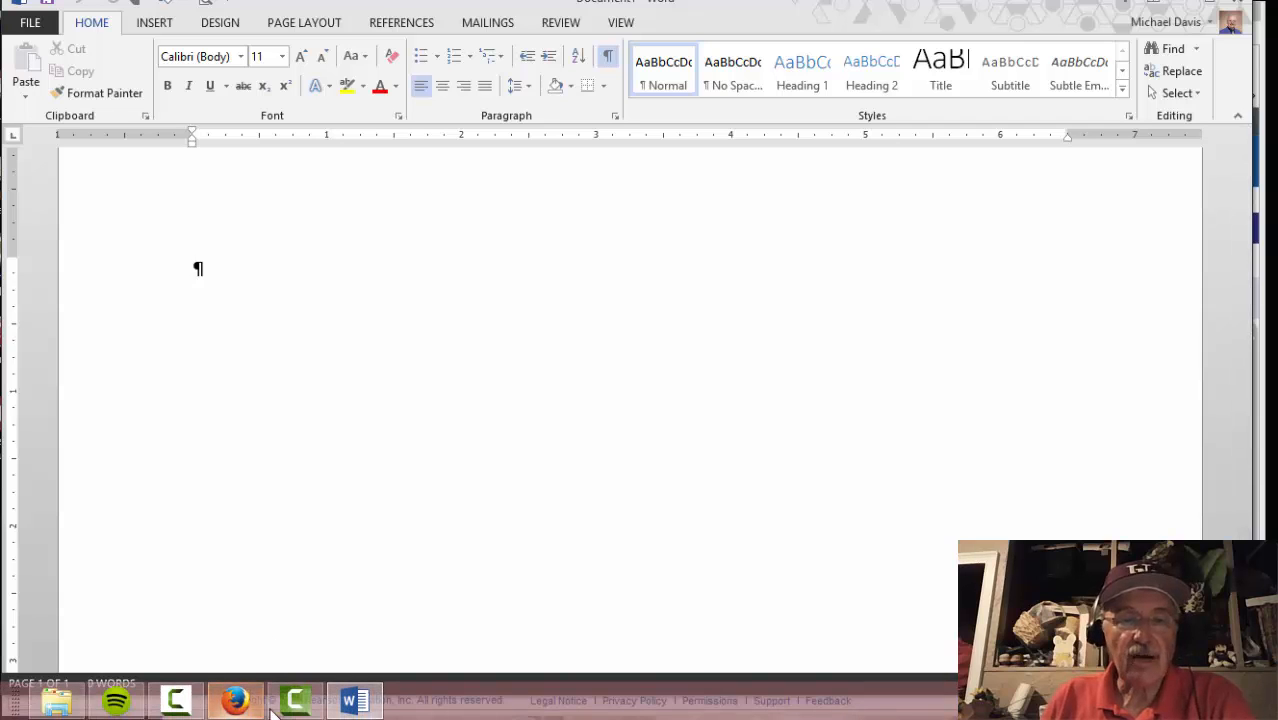
click(235, 701)
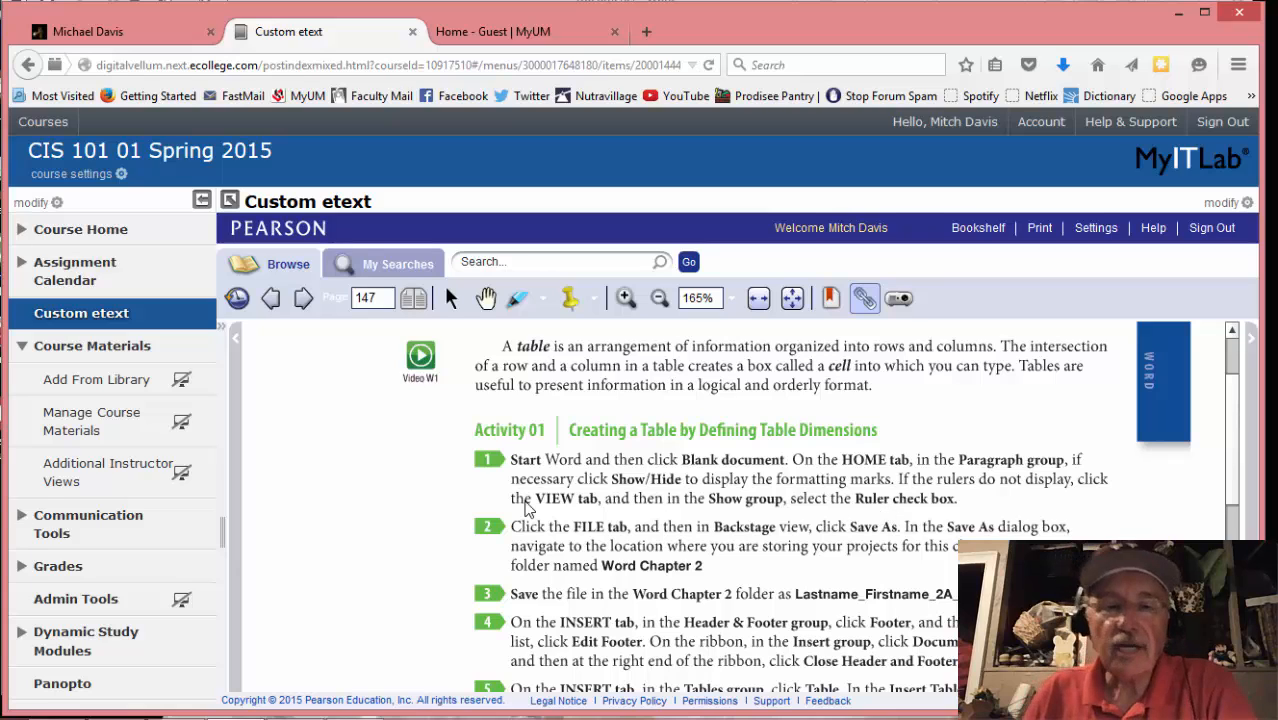
click(355, 710)
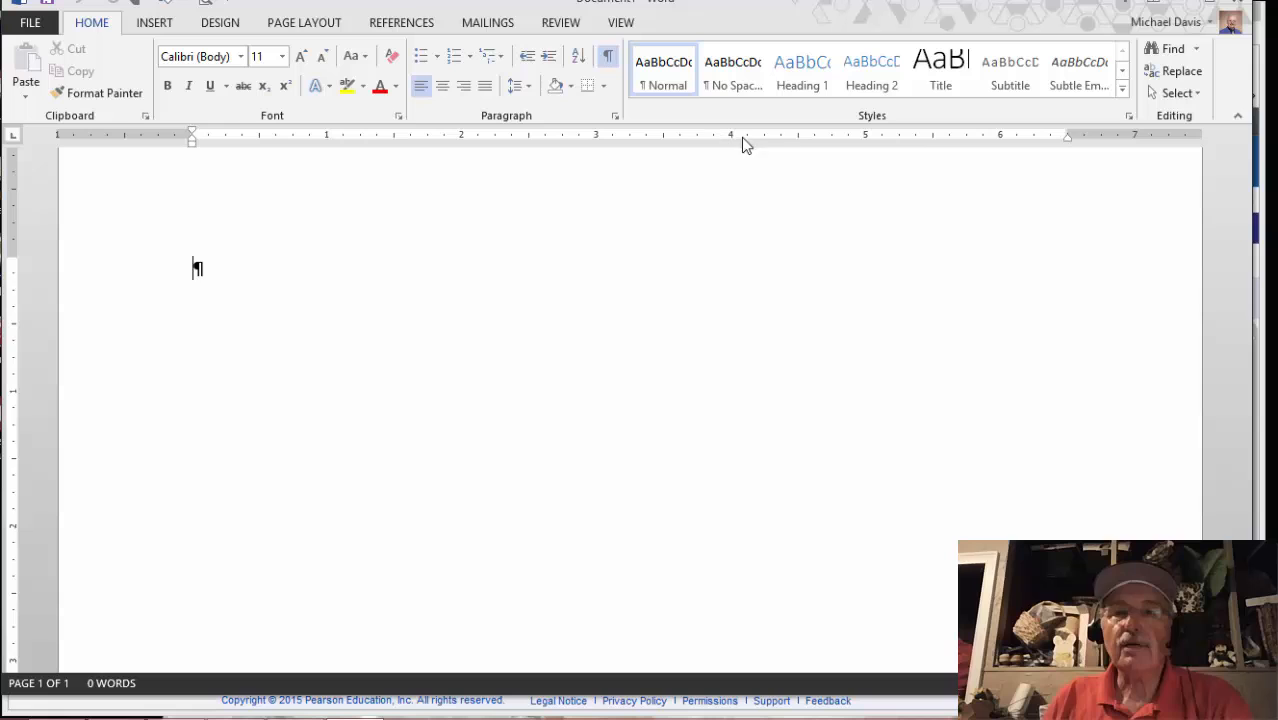
click(620, 22)
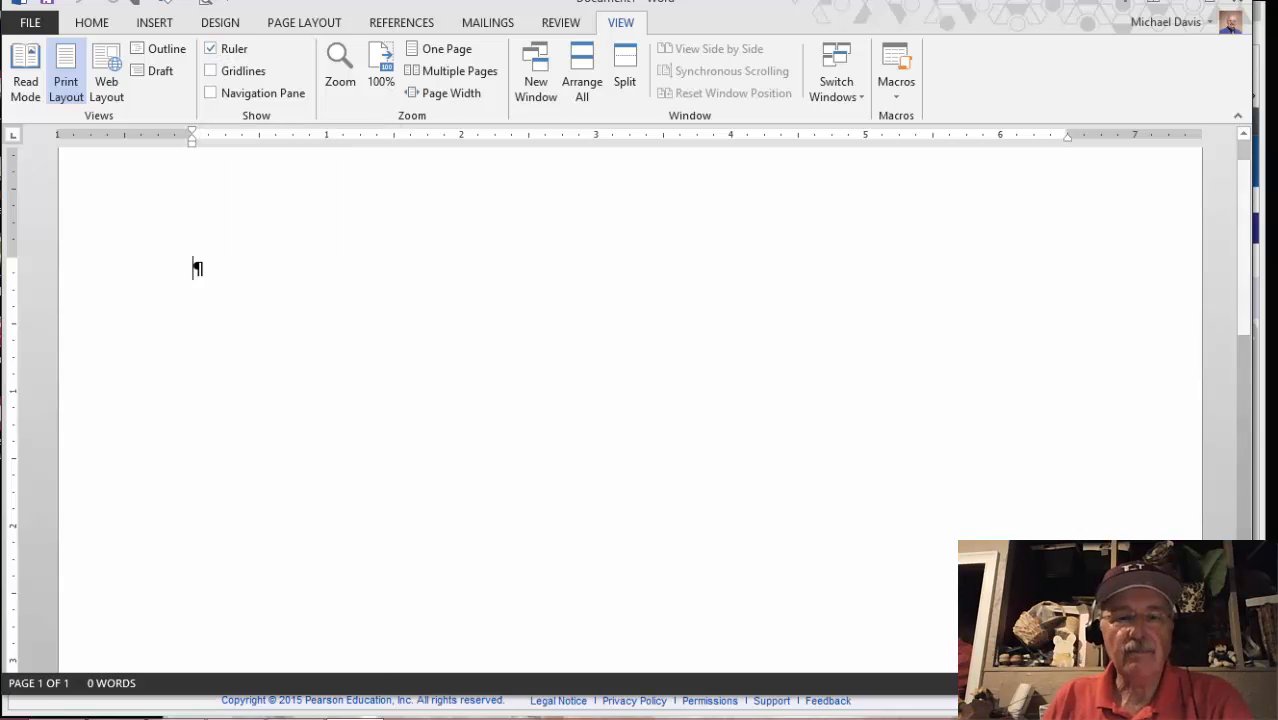
mouse_move(382, 716)
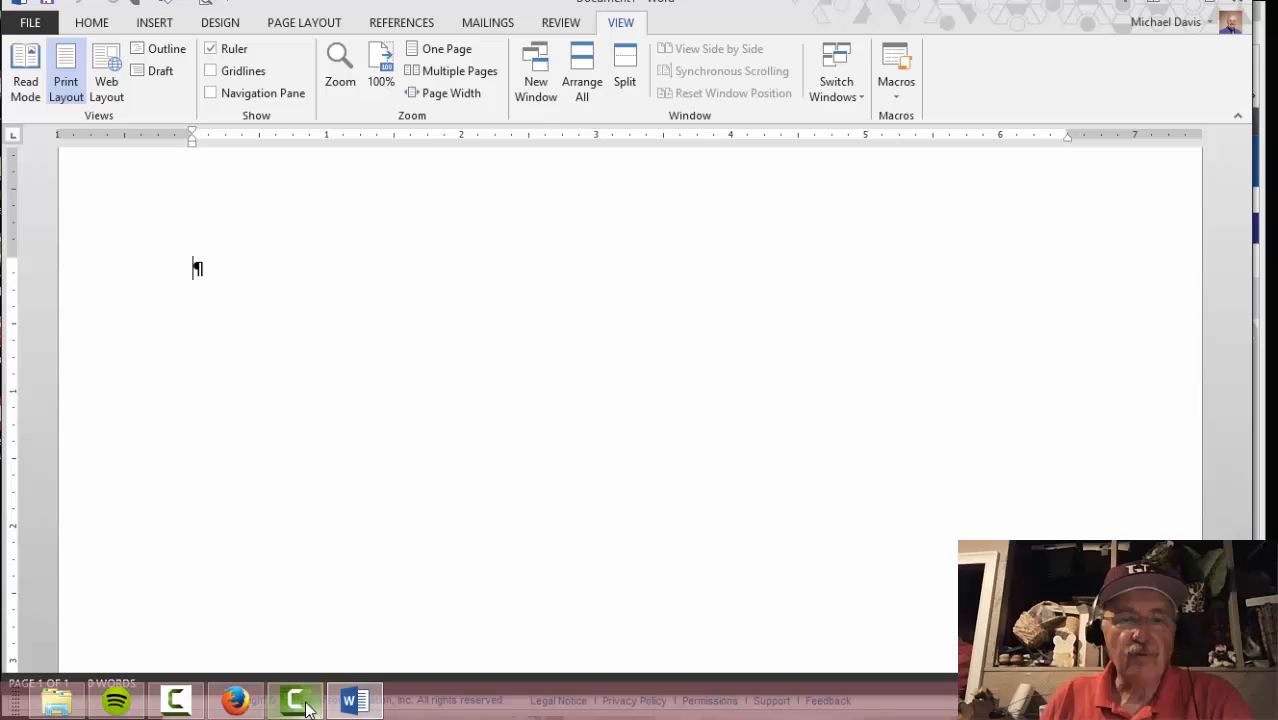
click(245, 705)
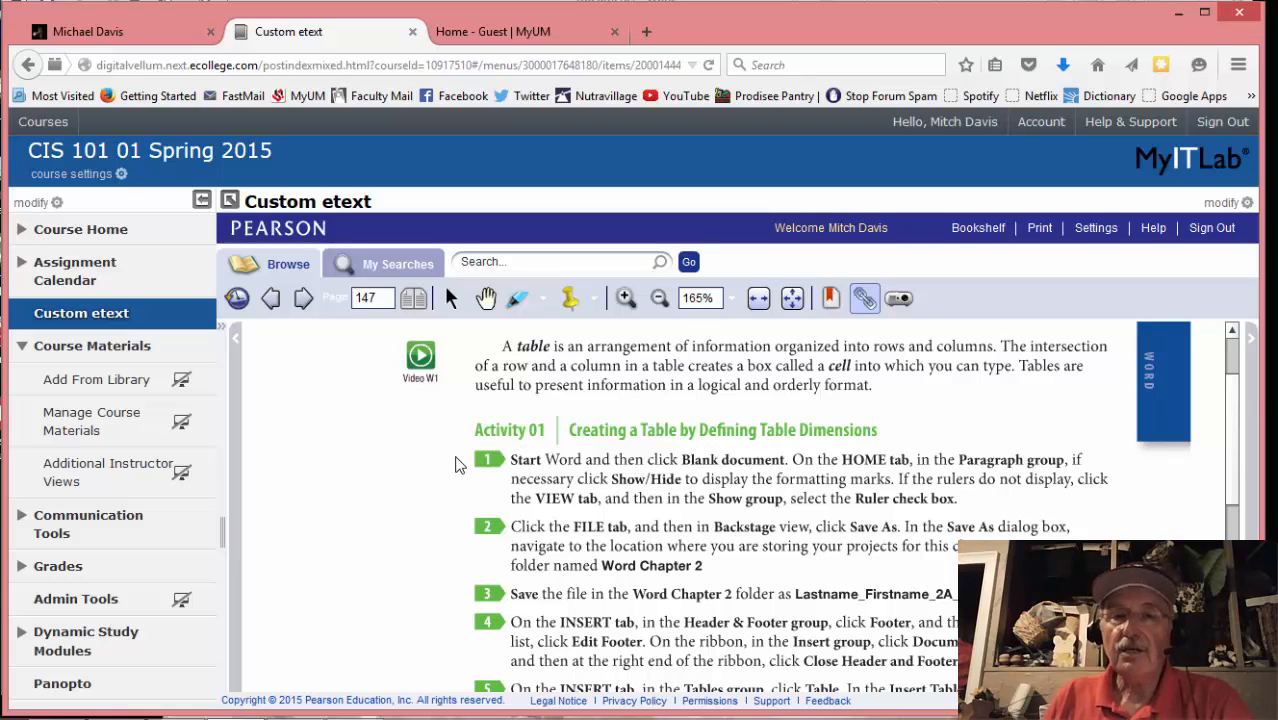
Read down to Activity 01 step 3 in the etext, then switch back to Word
scroll(455, 464, down, 1)
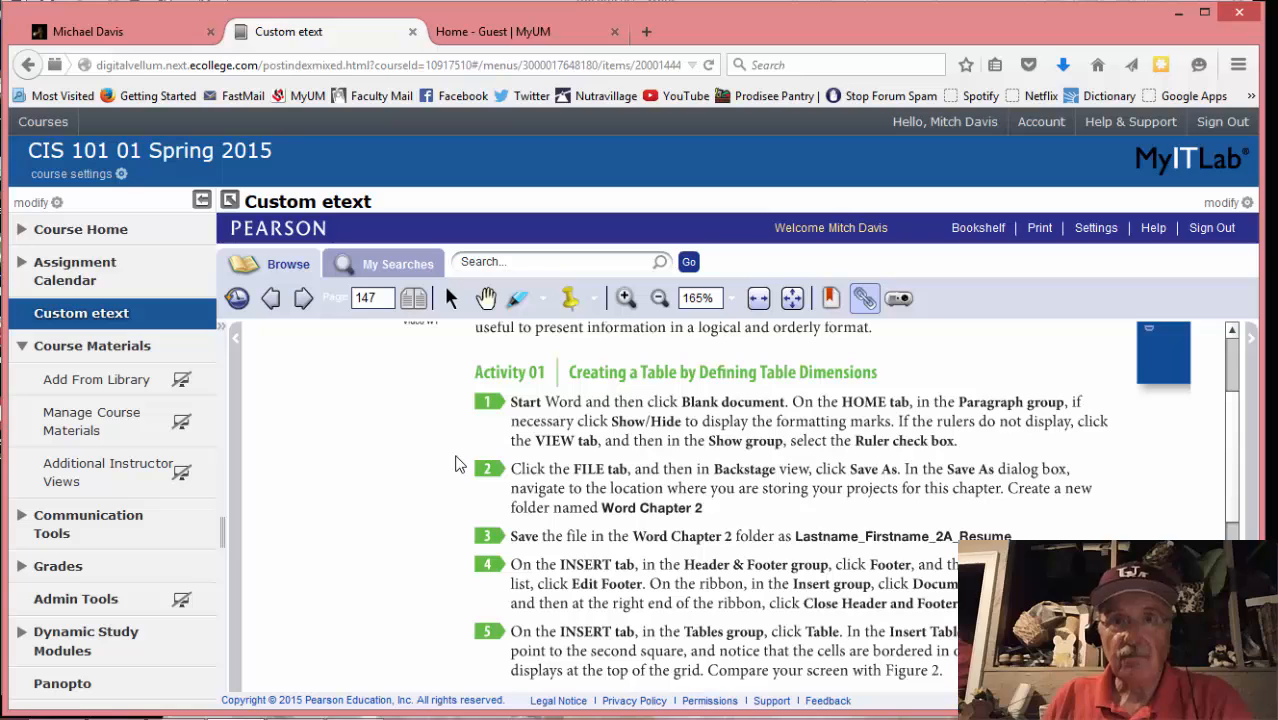
scroll(455, 464, down, 1)
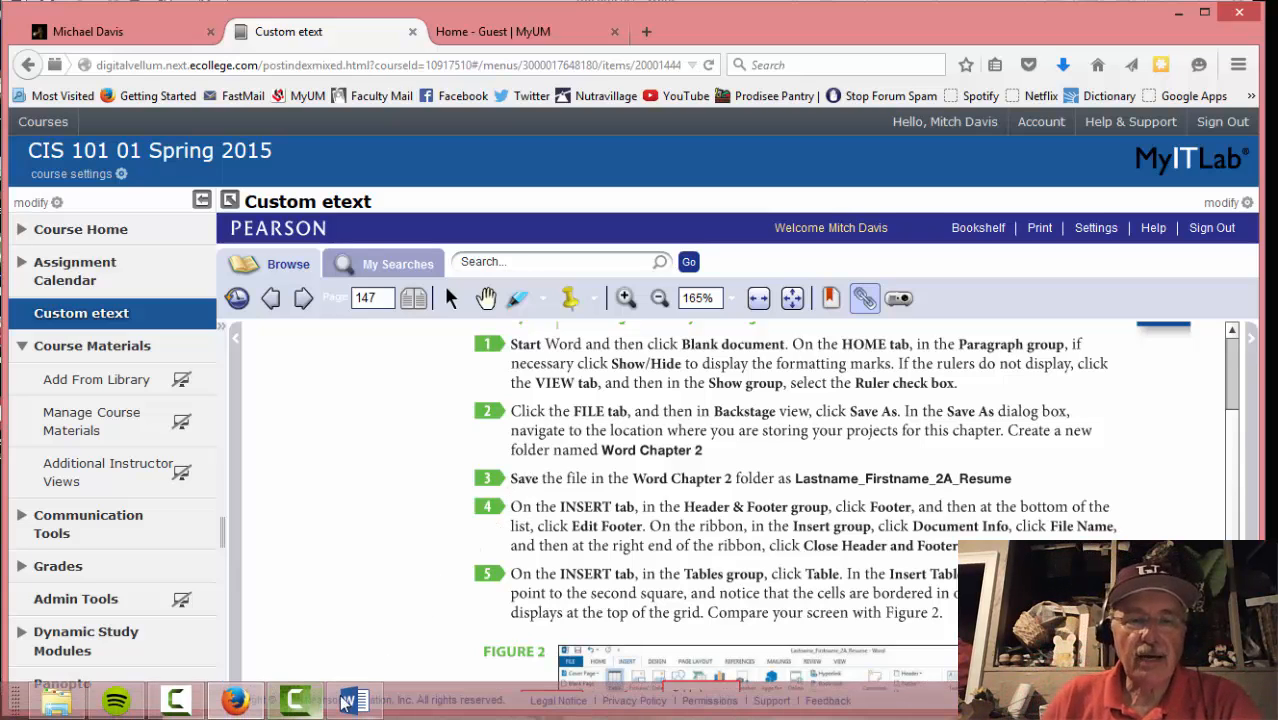
click(335, 702)
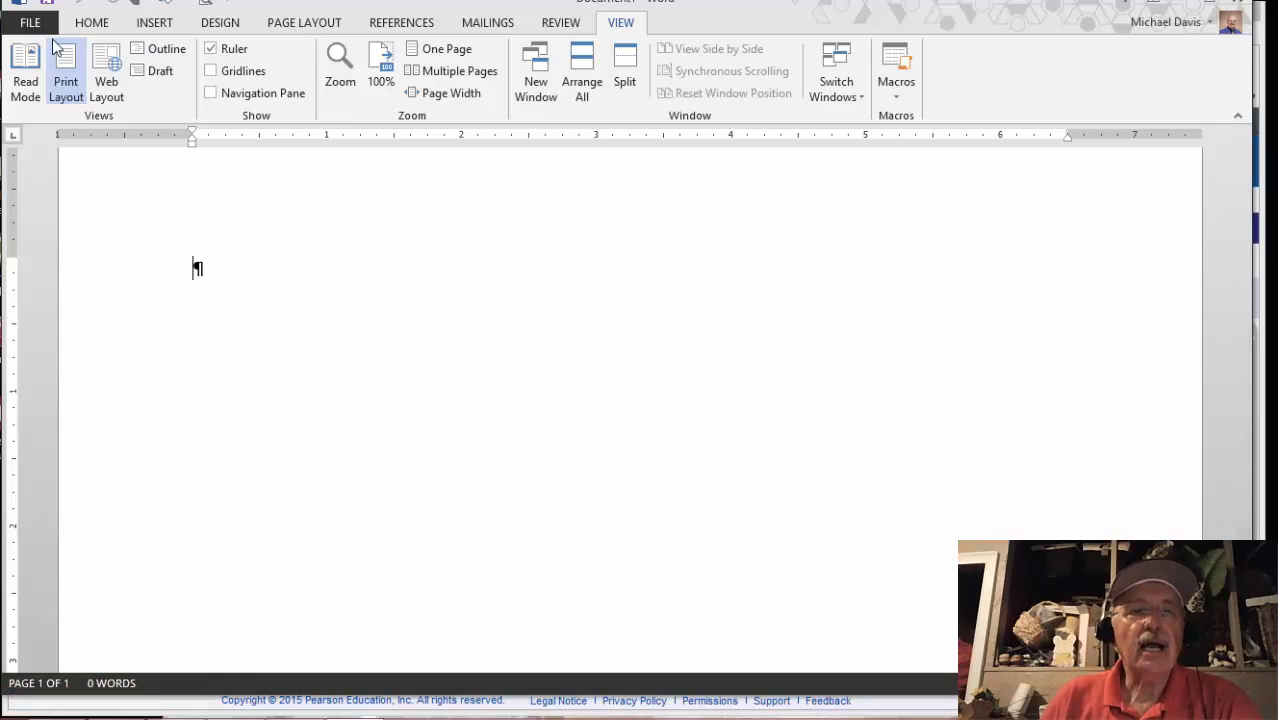
Open the Save As browse window and navigate to the Documents folder
click(30, 22)
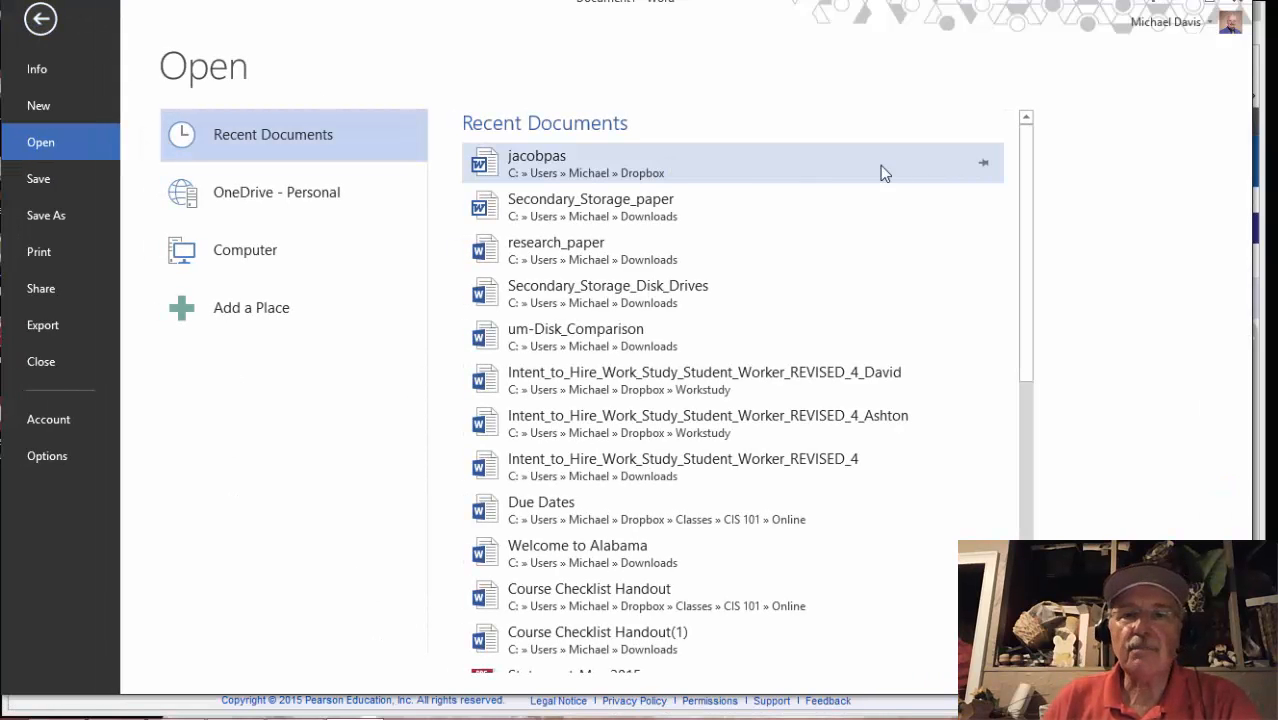
click(47, 216)
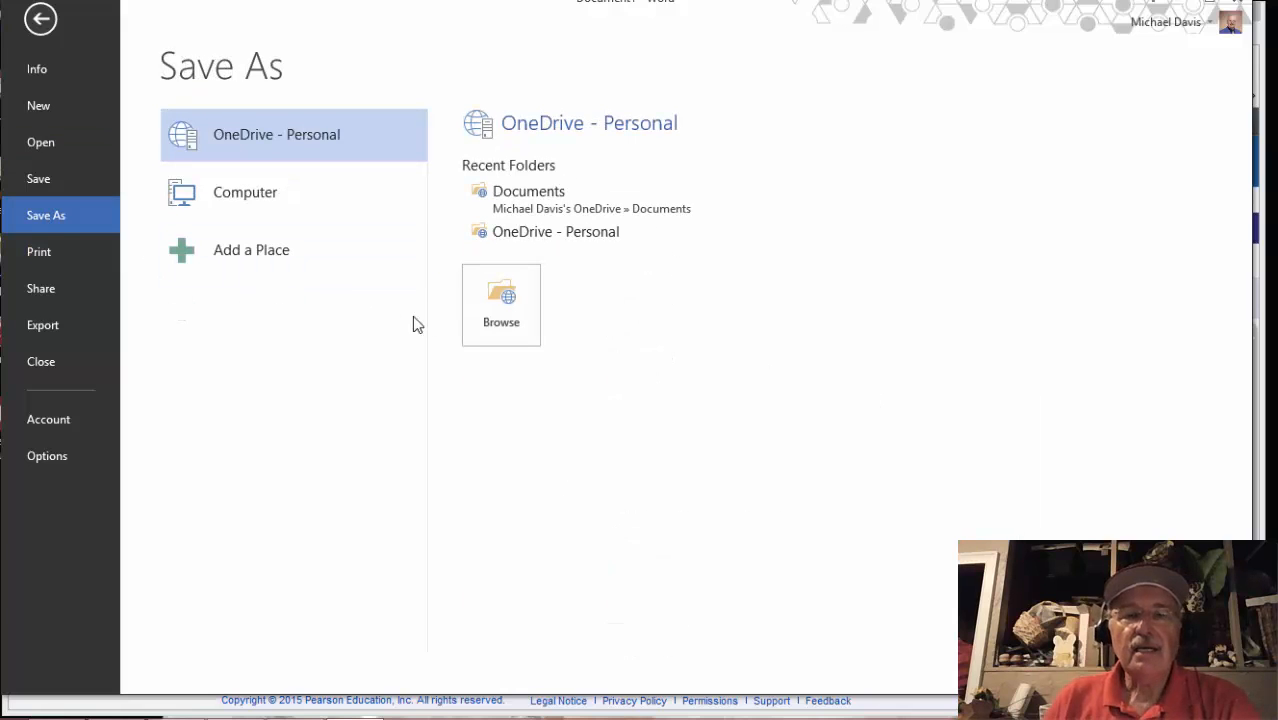
click(225, 187)
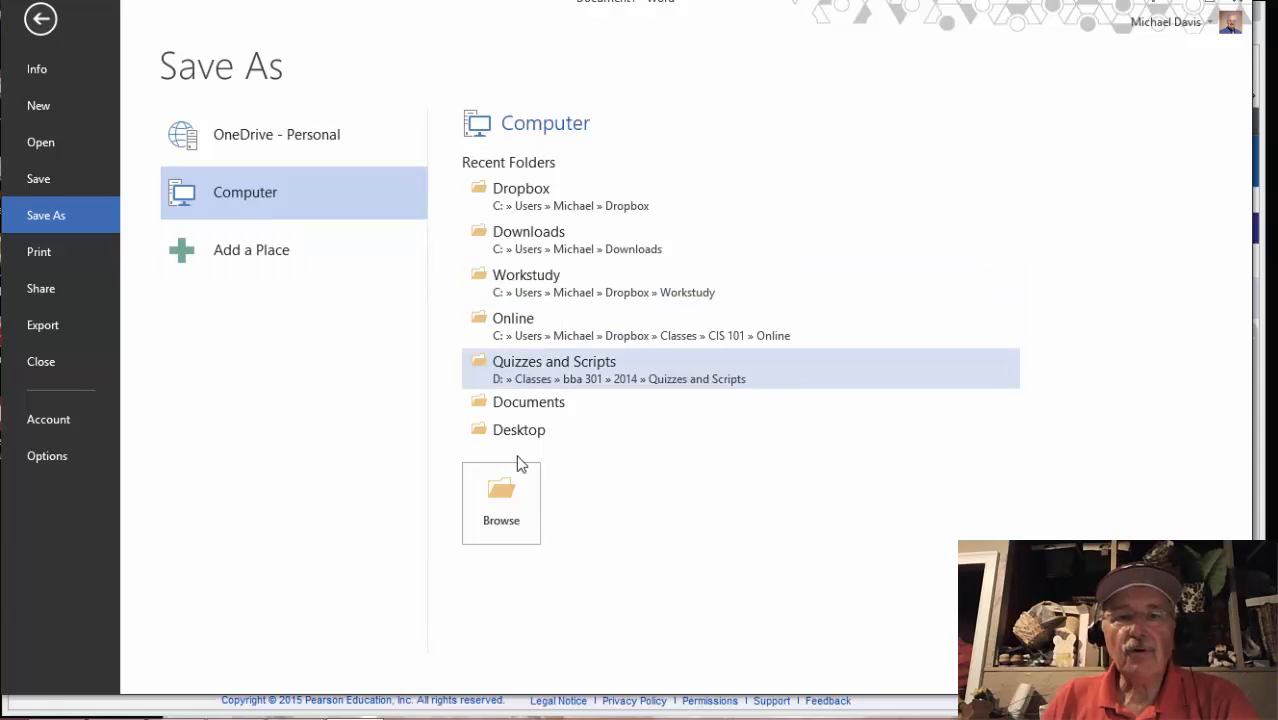
click(525, 516)
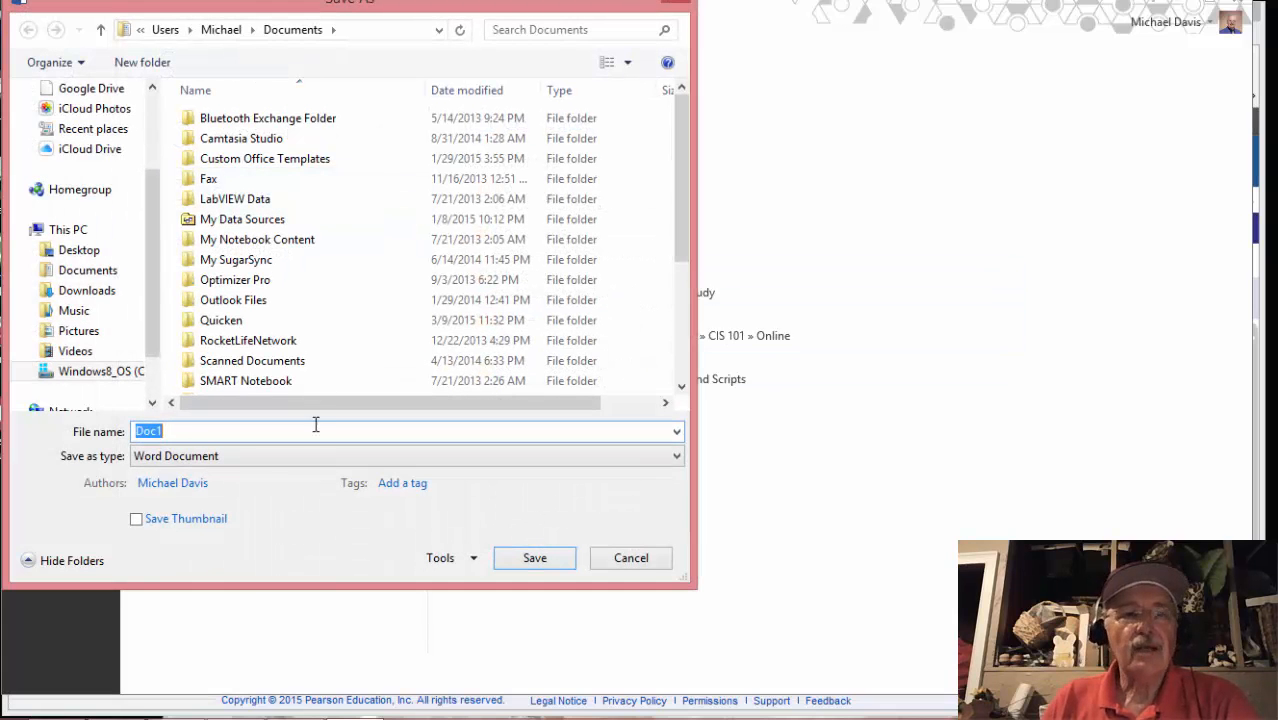
click(89, 272)
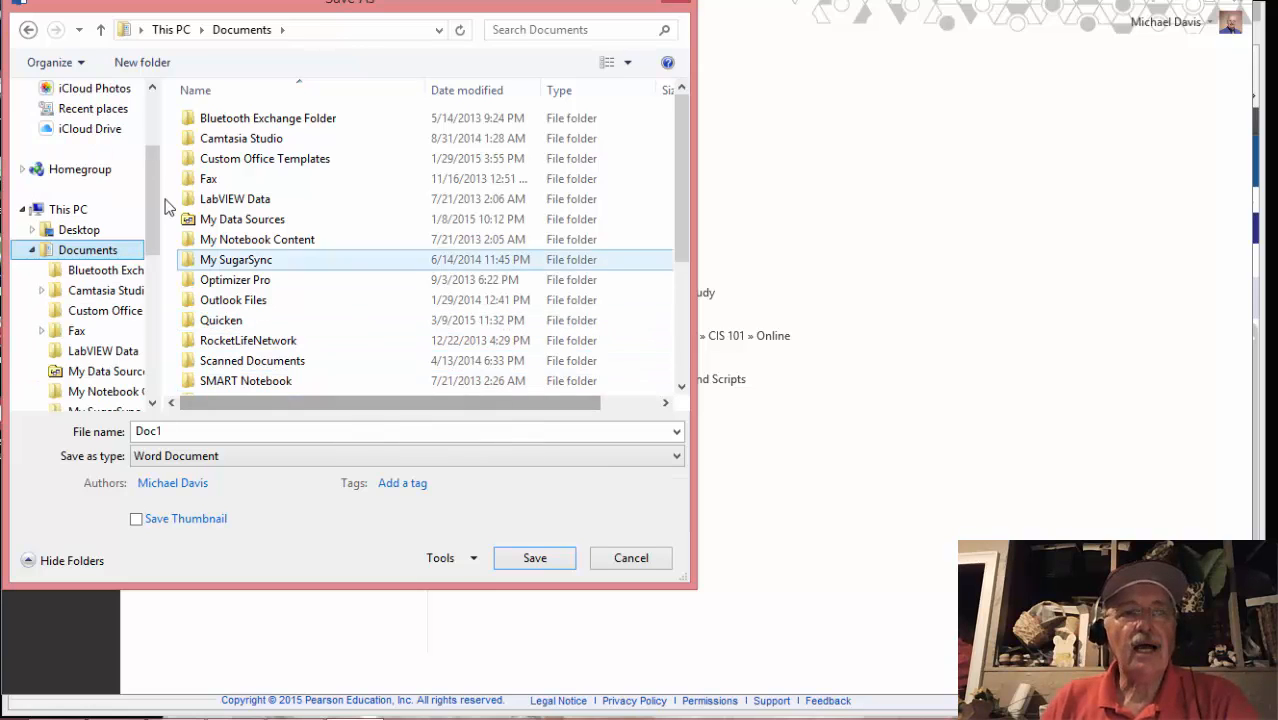
Create a new folder named 'Word Chapter 2' in Documents and open it
right_click(379, 201)
mouse_move(279, 428)
click(414, 418)
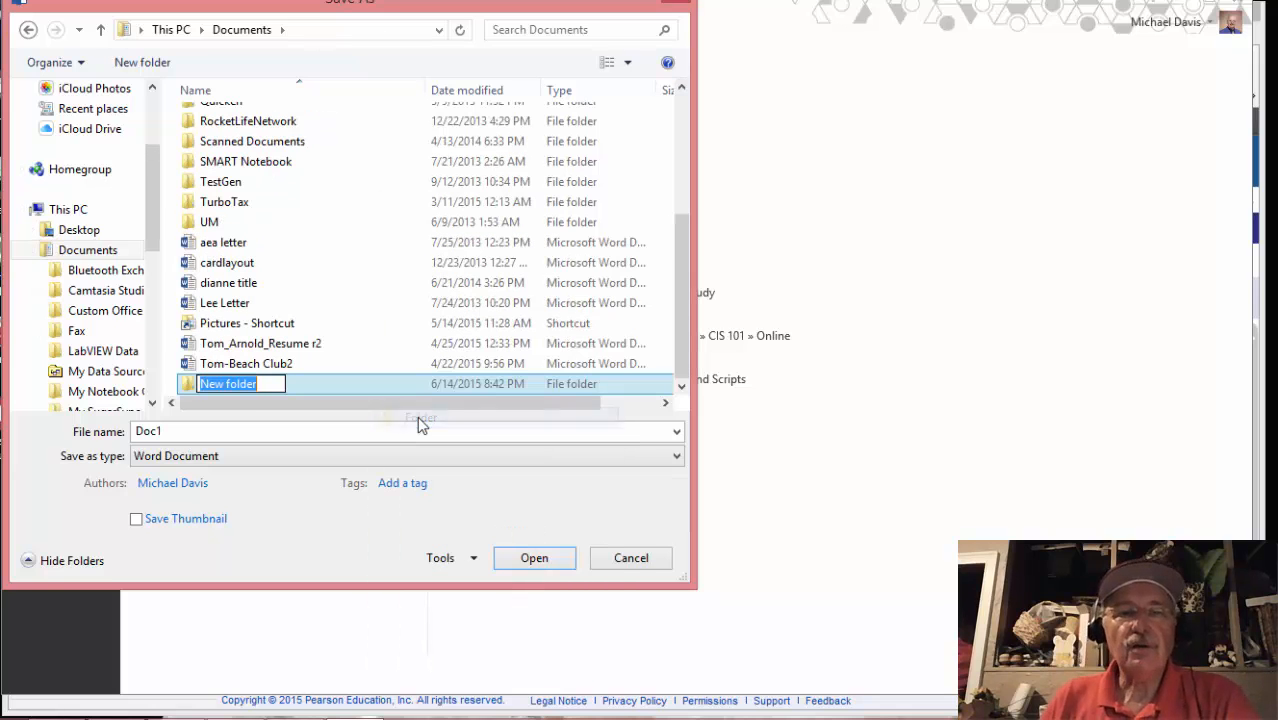
text(W)
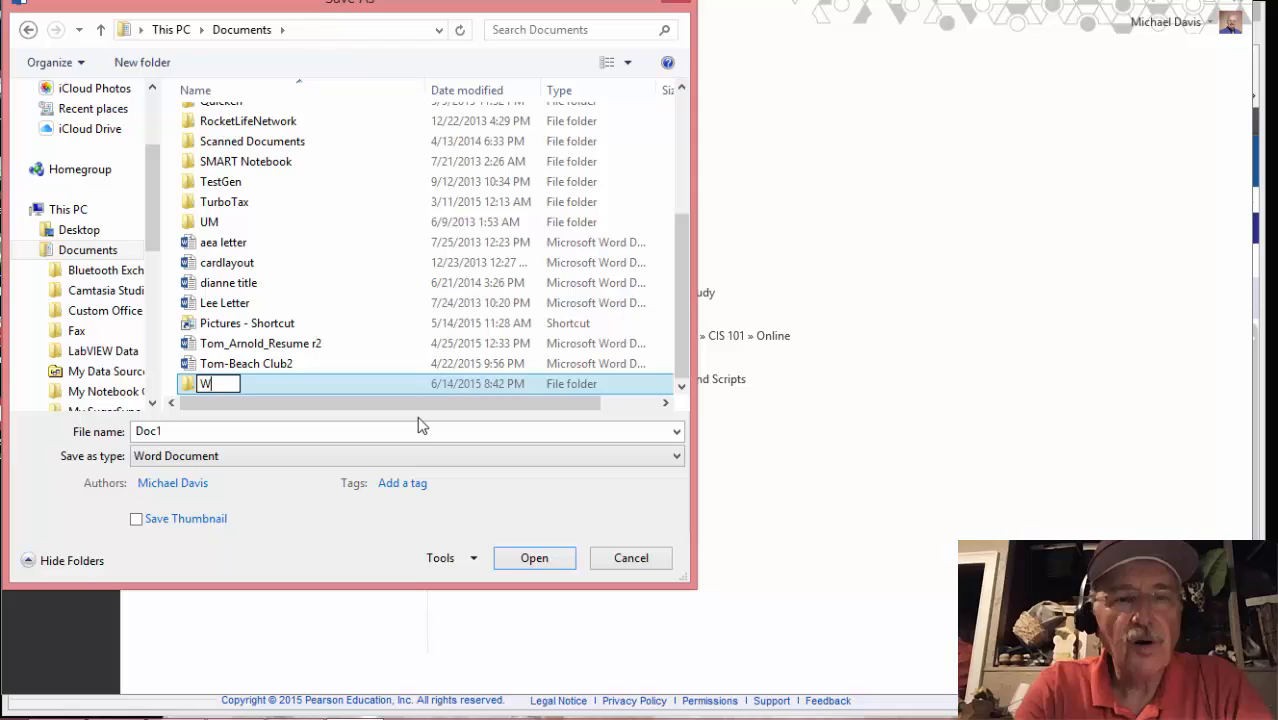
text(ord C)
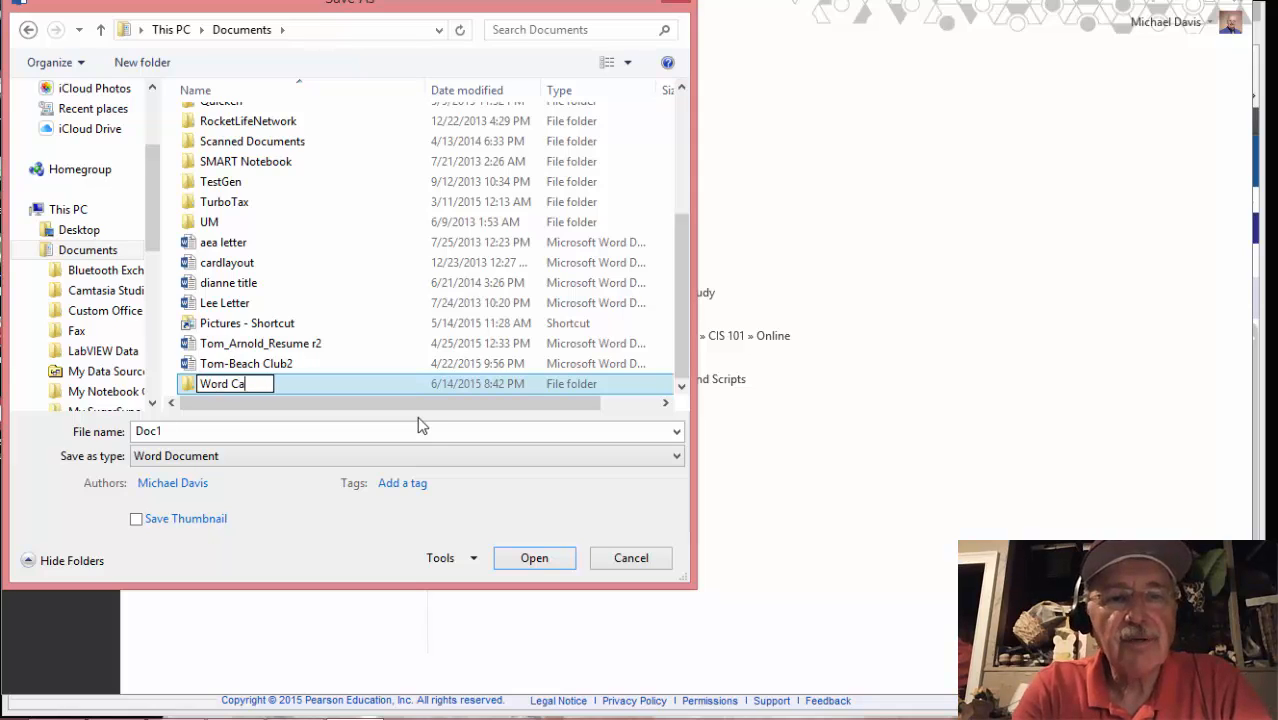
text(hapter 2)
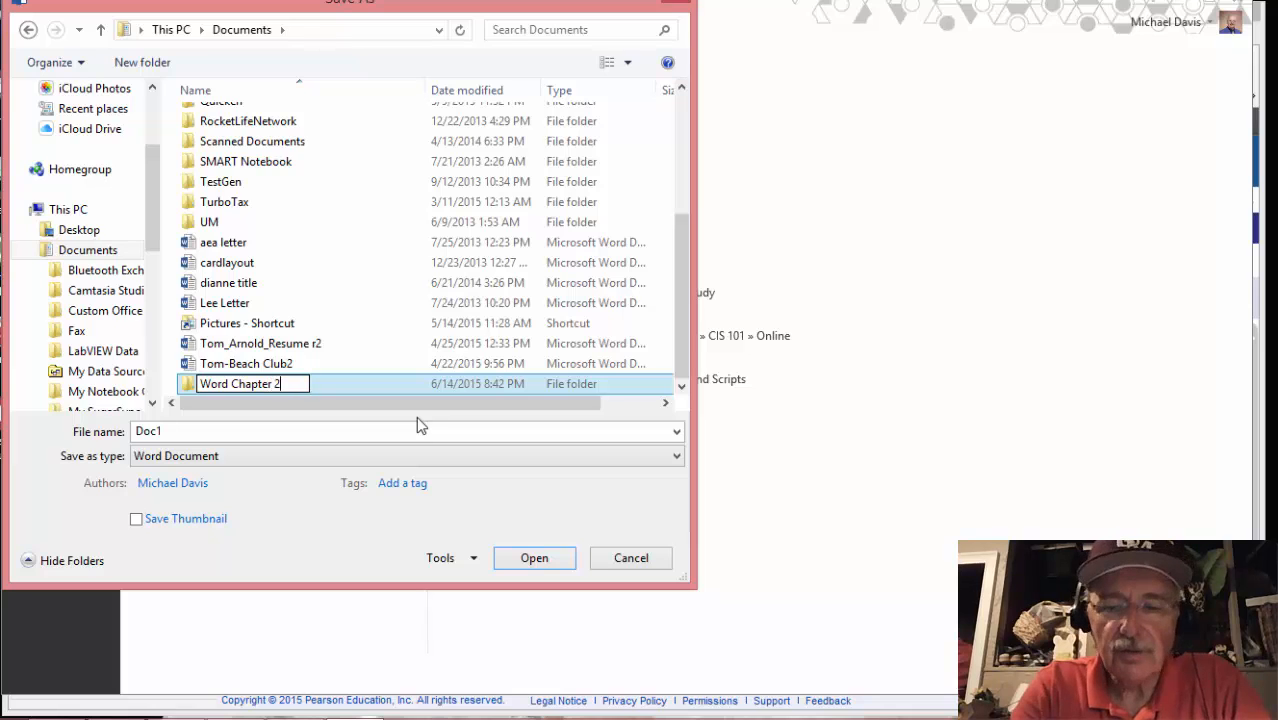
key(Return)
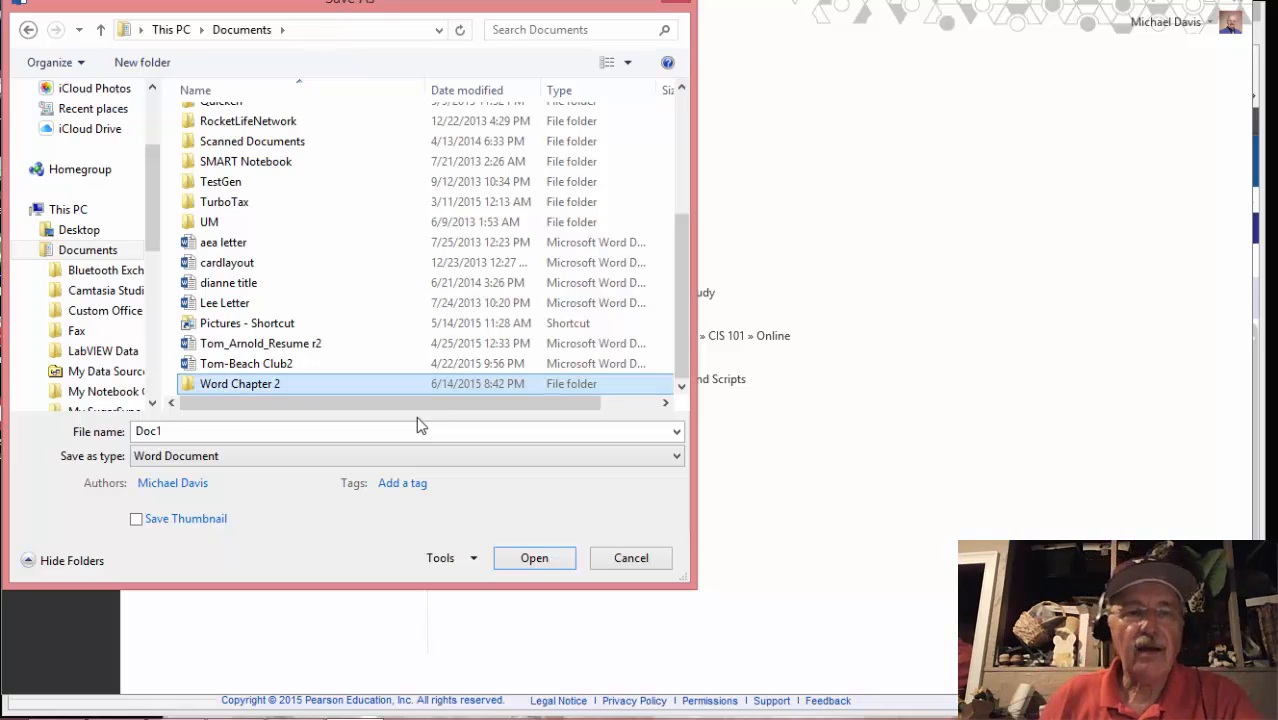
double_click(253, 384)
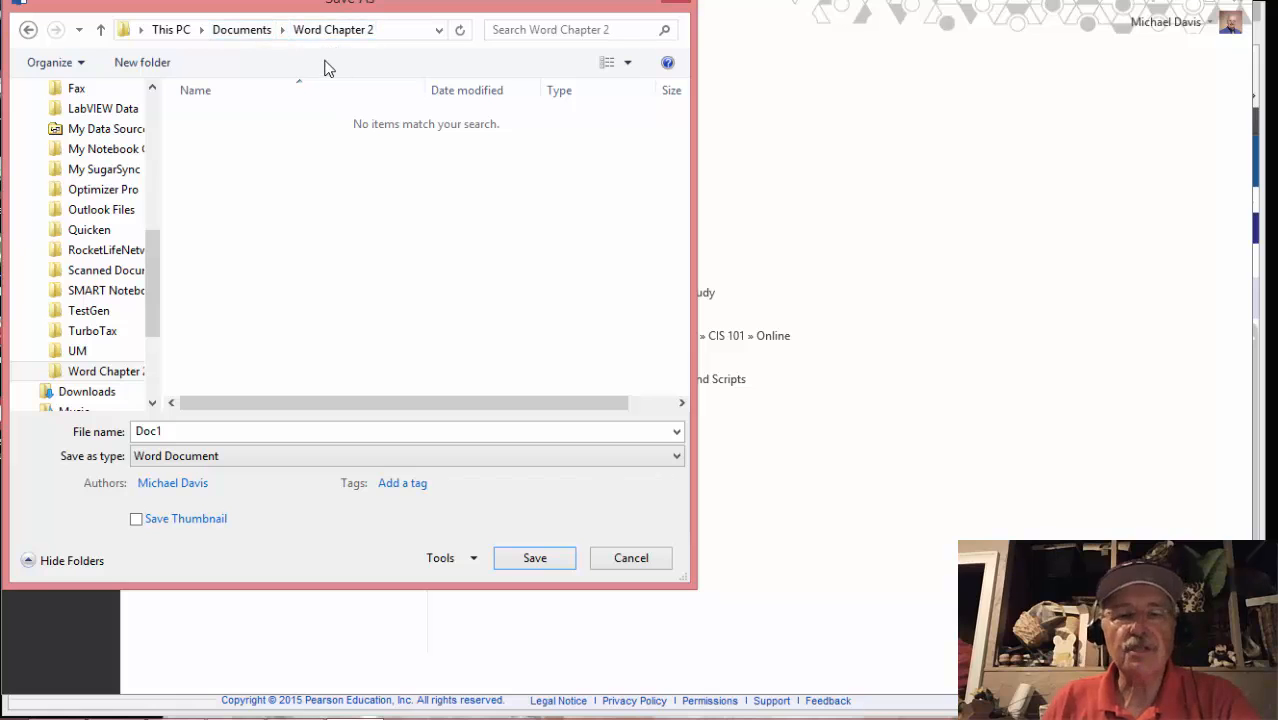
Check the etext's naming pattern, then replace Doc1 with the student's Lastname_Firstname file name
mouse_move(335, 716)
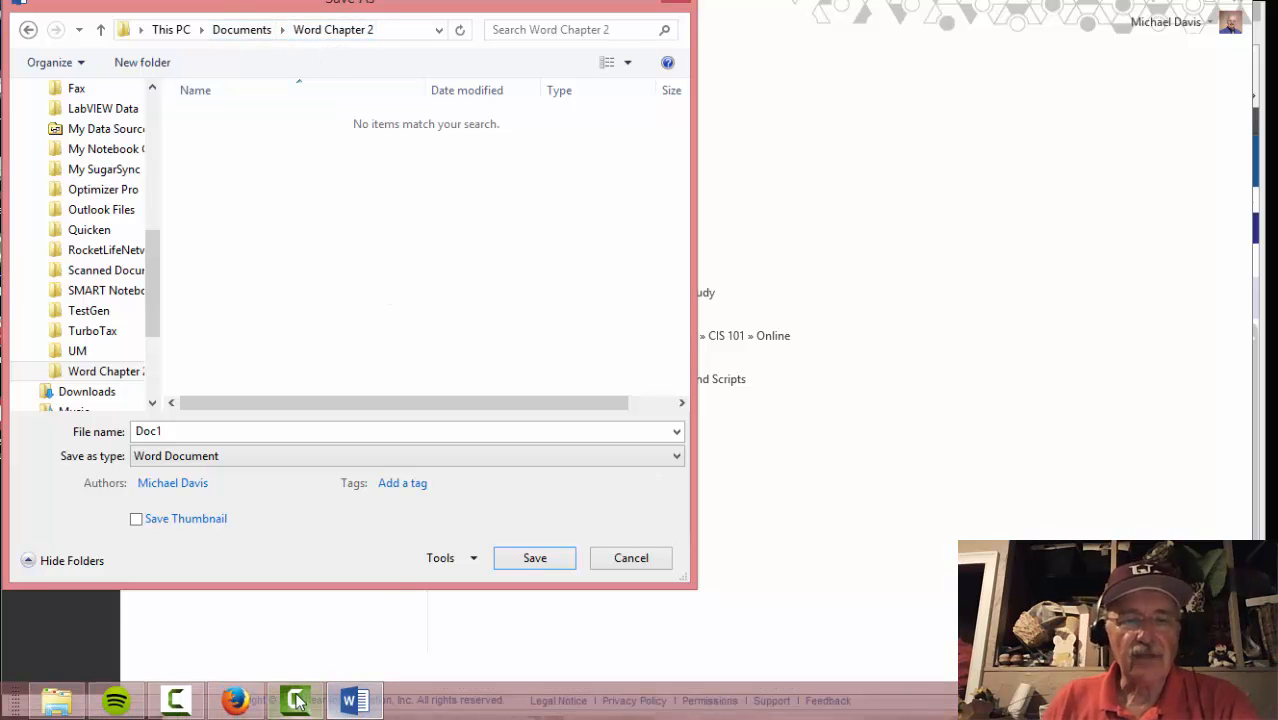
click(254, 708)
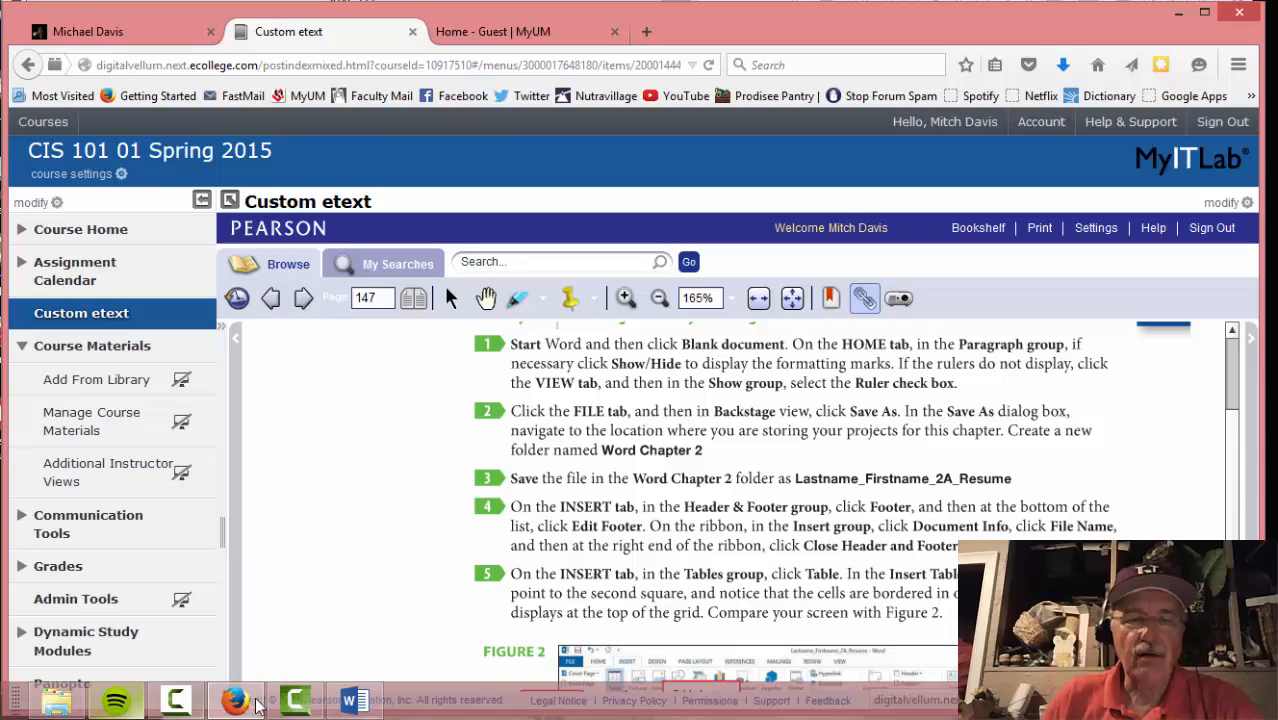
click(345, 701)
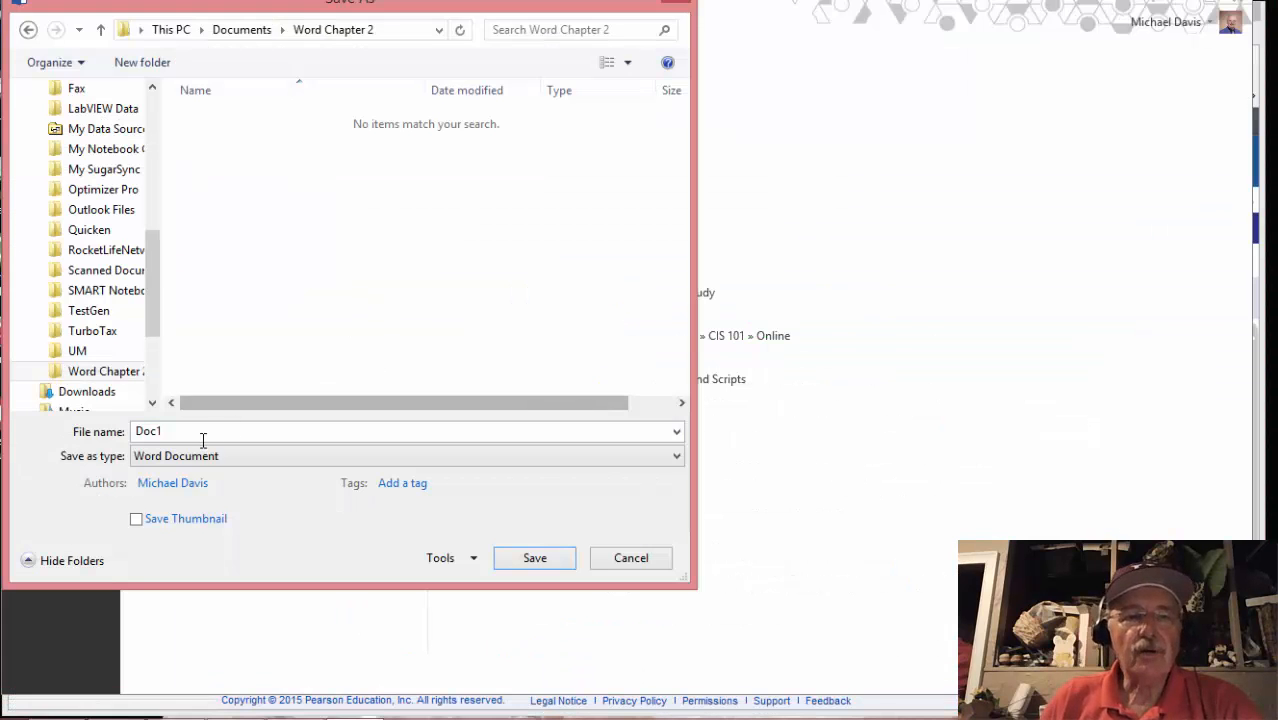
double_click(158, 431)
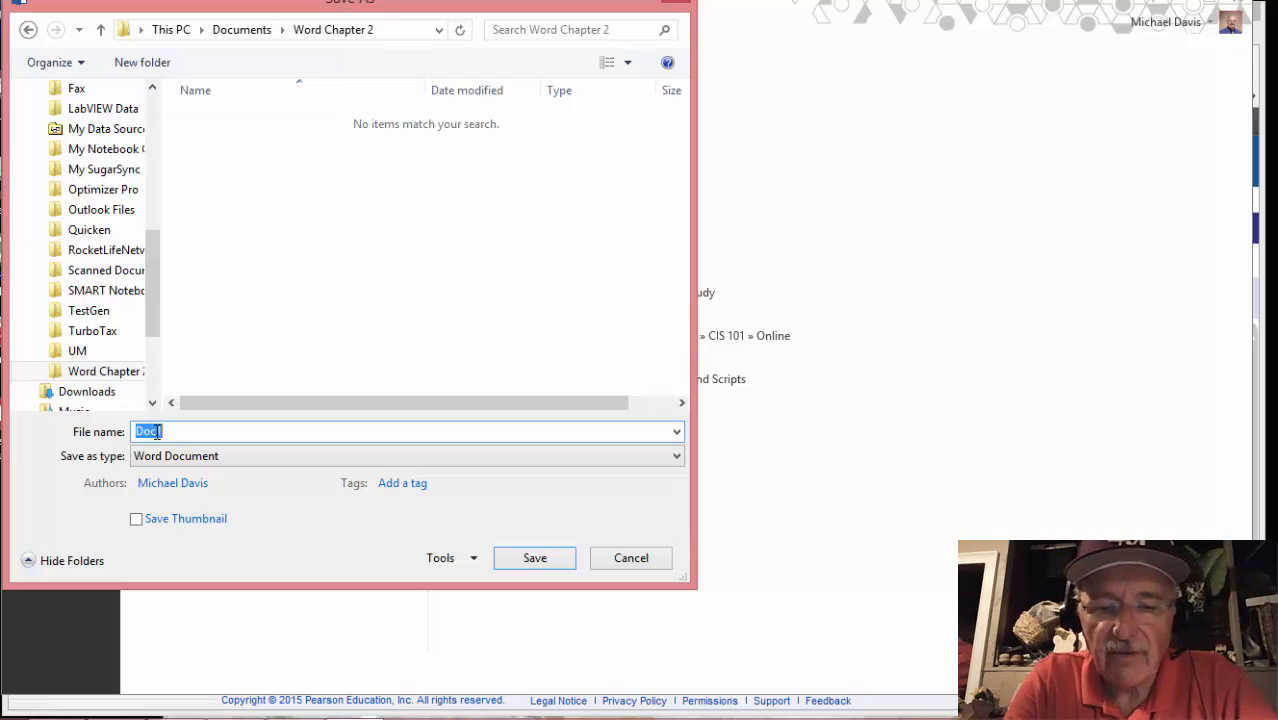
text(Mouse_)
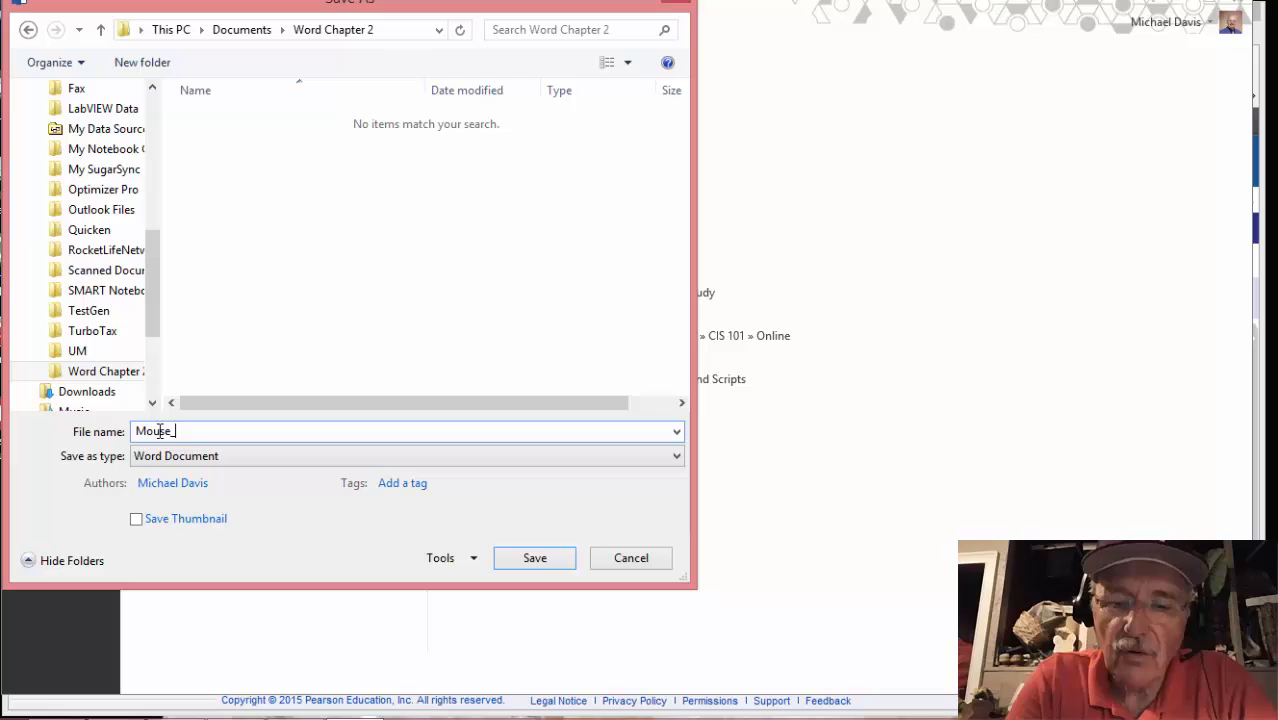
text(Micke)
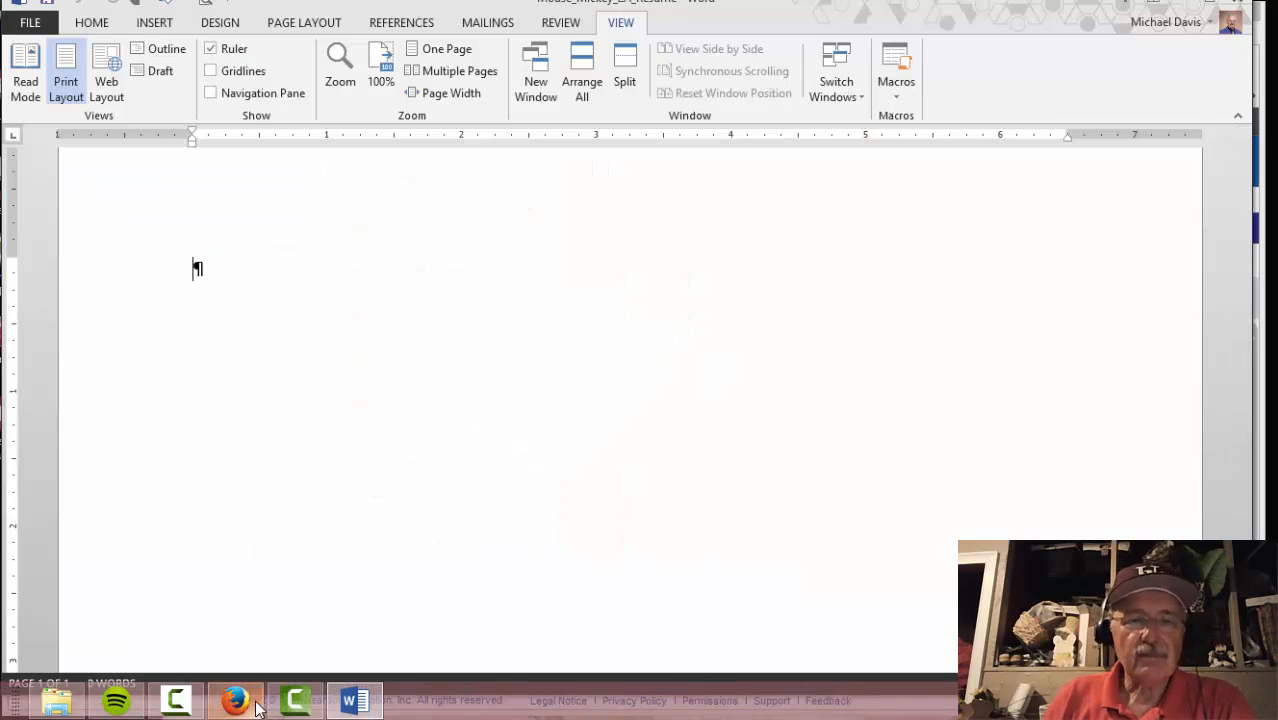
click(250, 705)
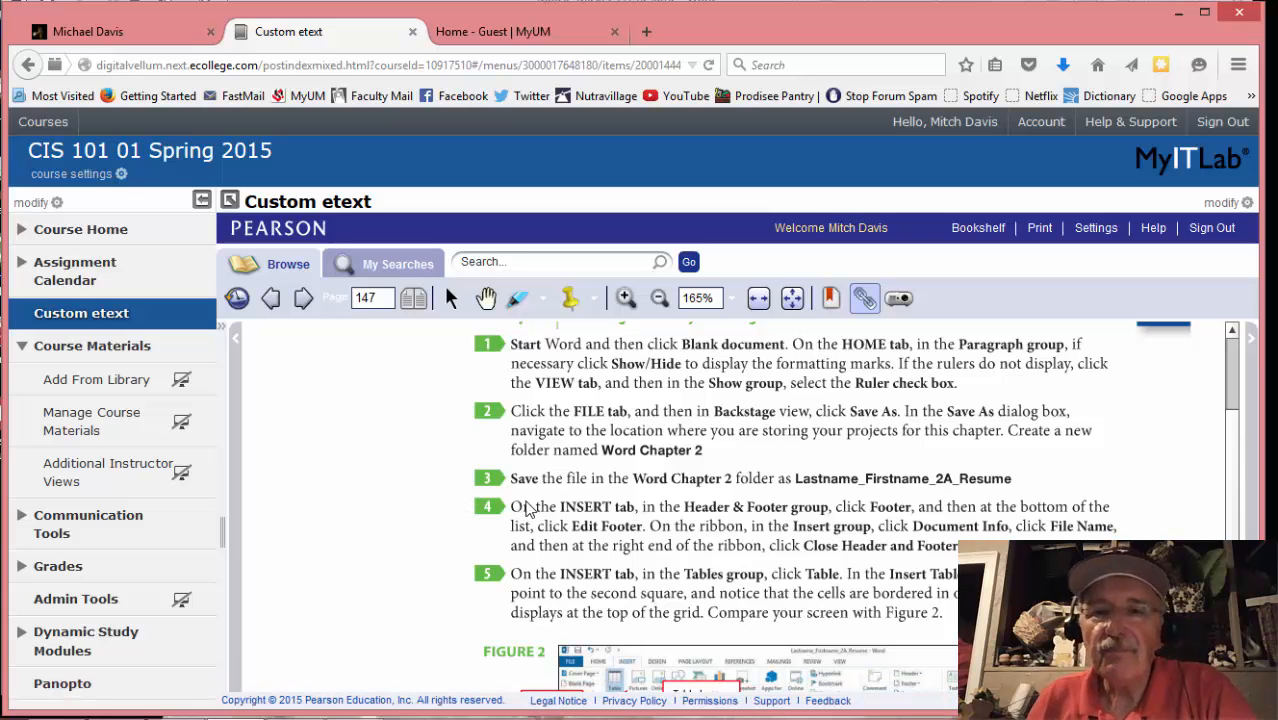
scroll(608, 535, down, 1)
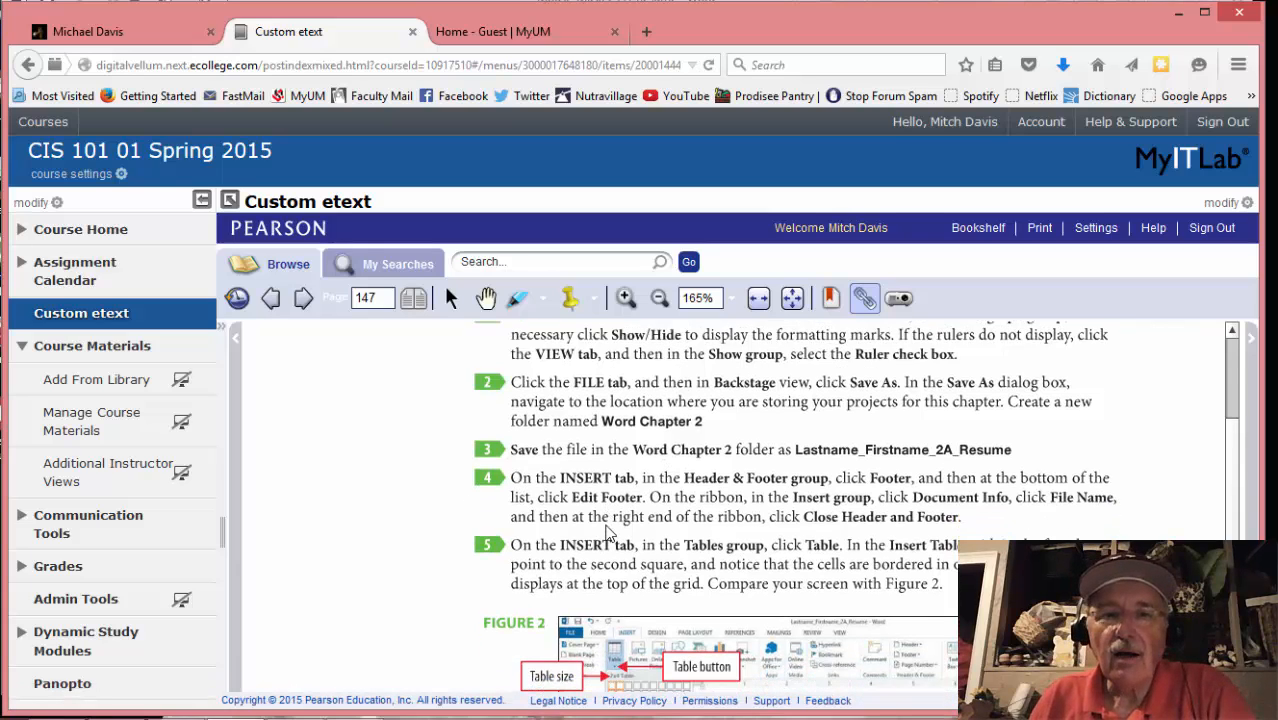
scroll(608, 535, down, 1)
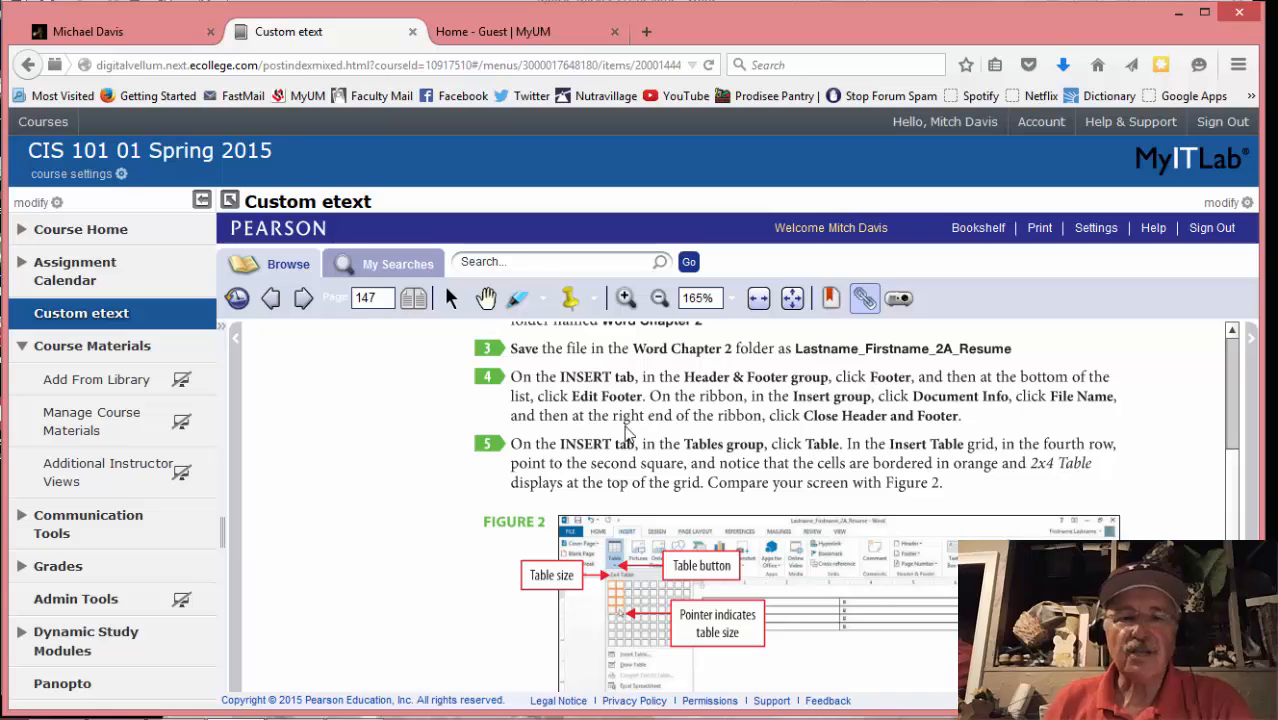
mouse_move(318, 712)
mouse_move(352, 700)
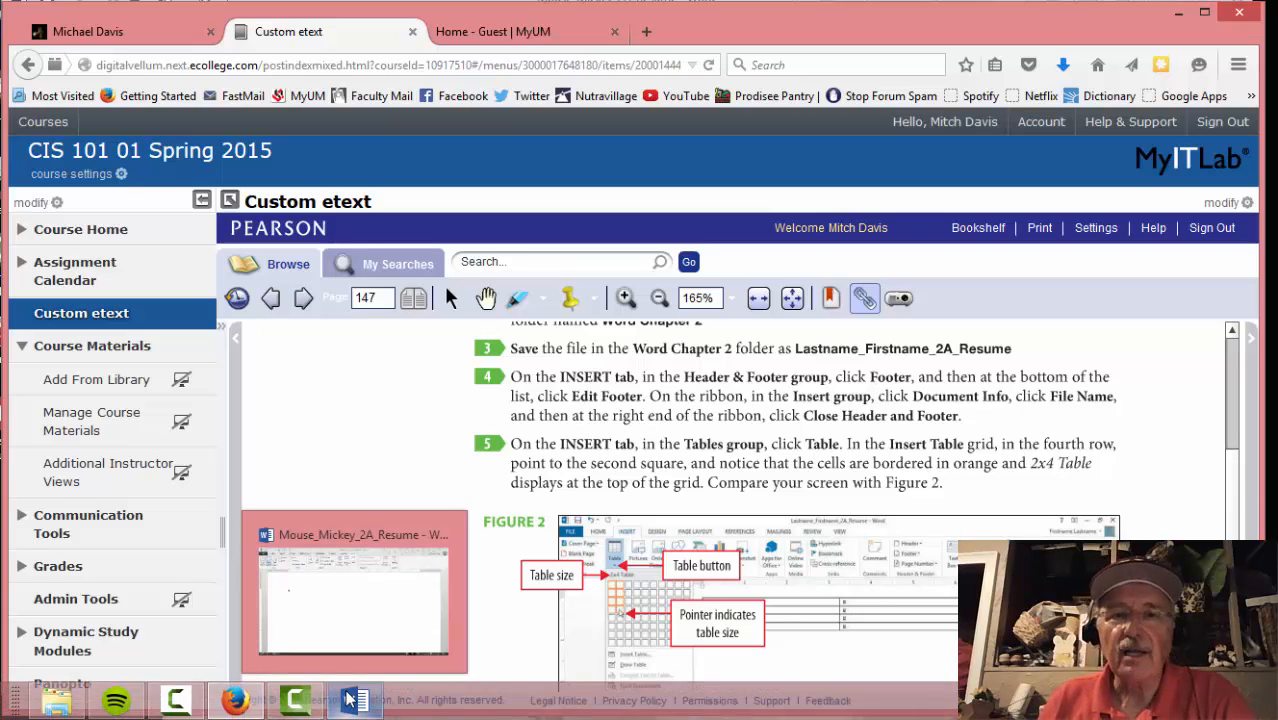
click(352, 700)
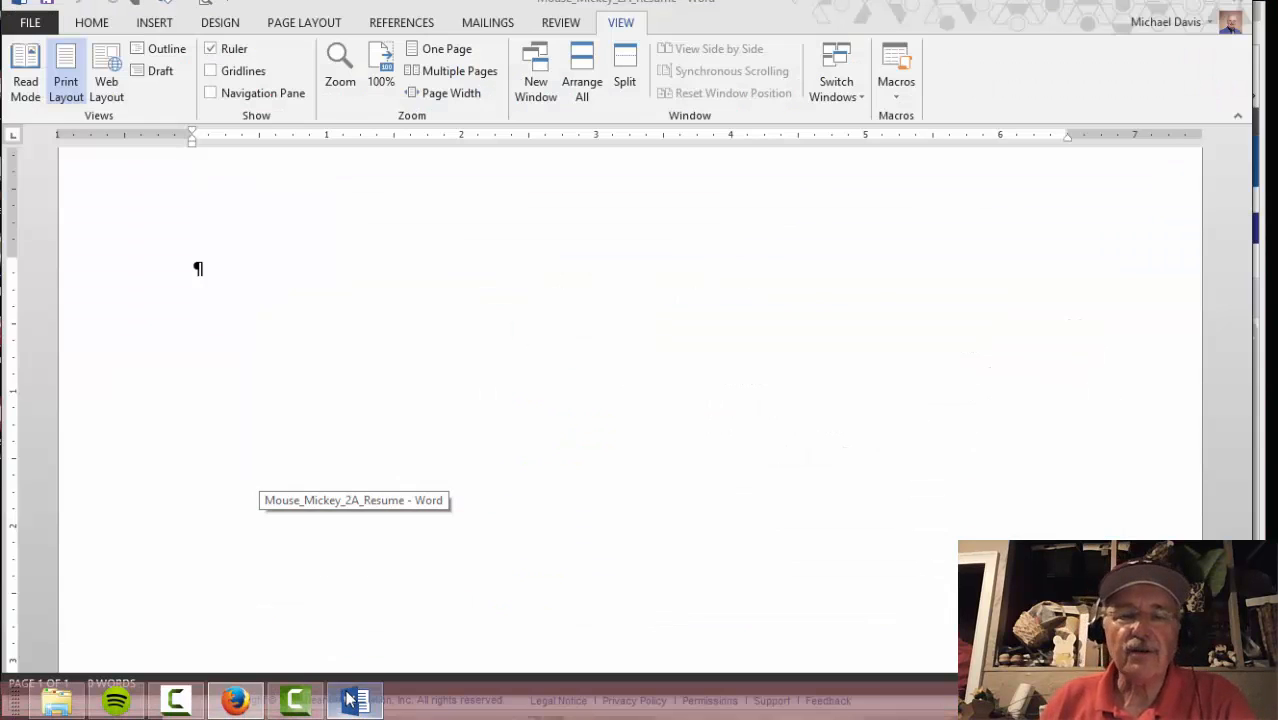
Insert the File Name document-info field into the footer, then close Header and Footer
click(158, 22)
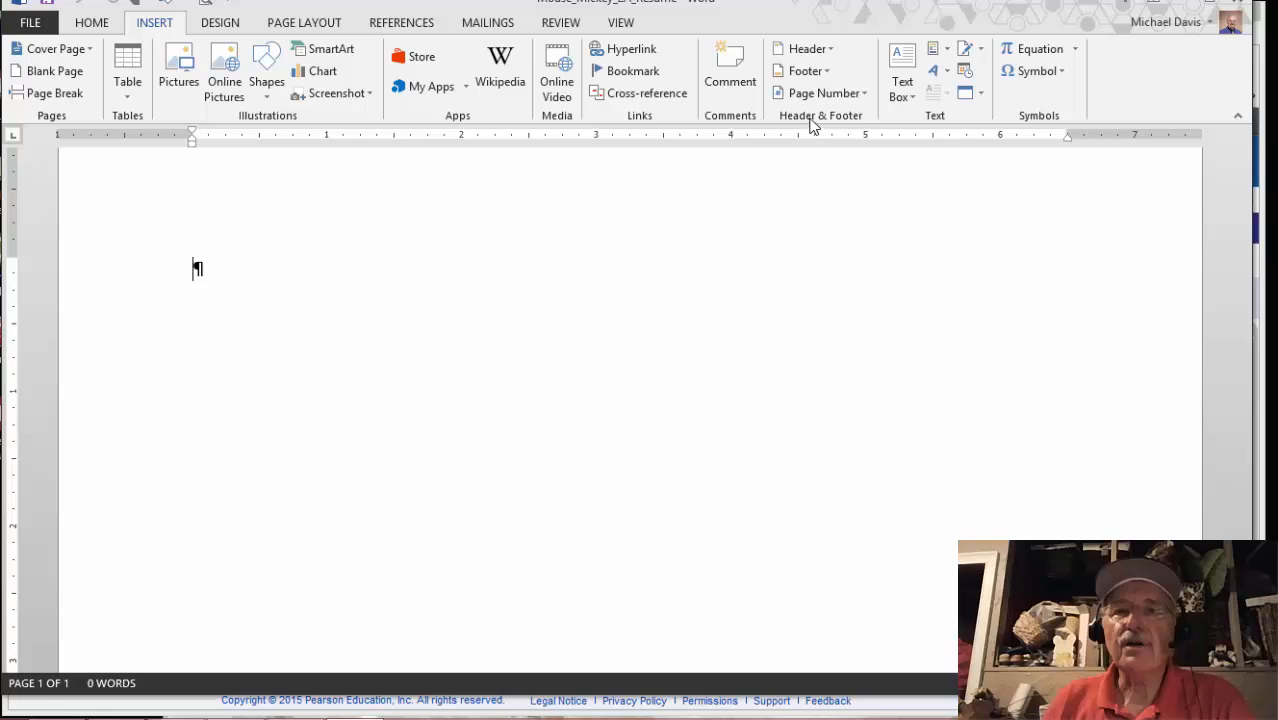
click(806, 70)
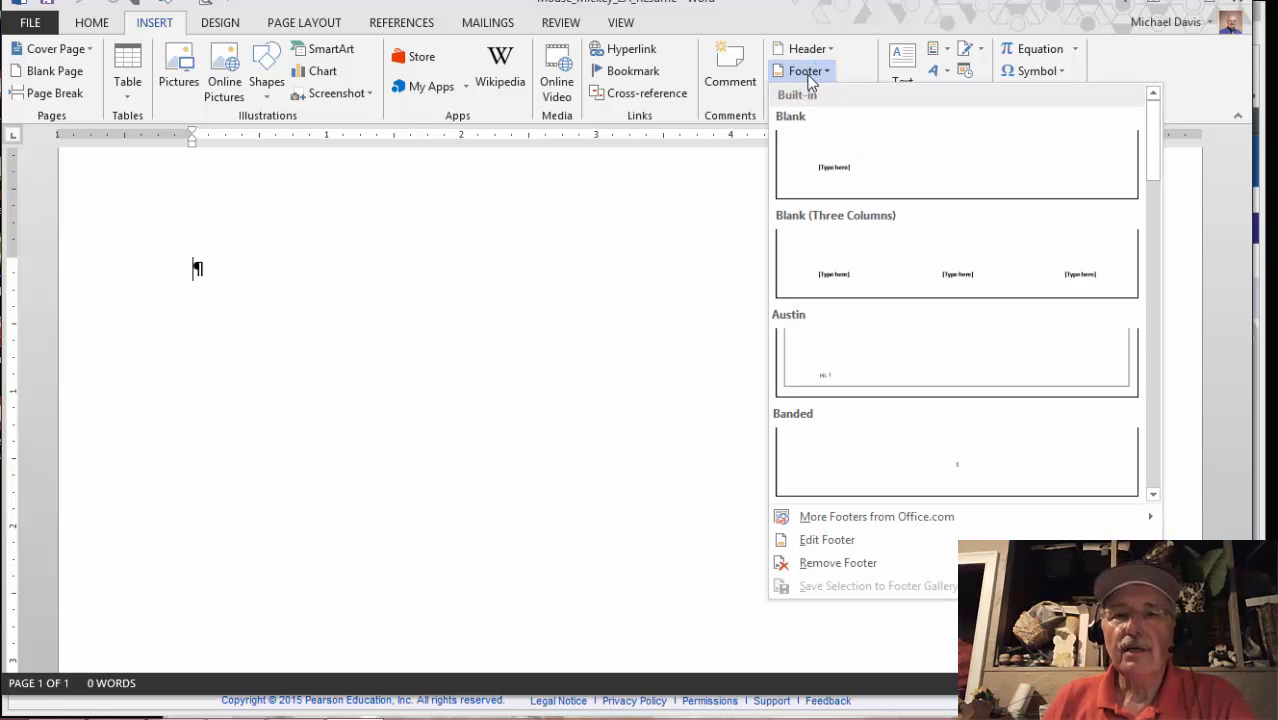
click(831, 545)
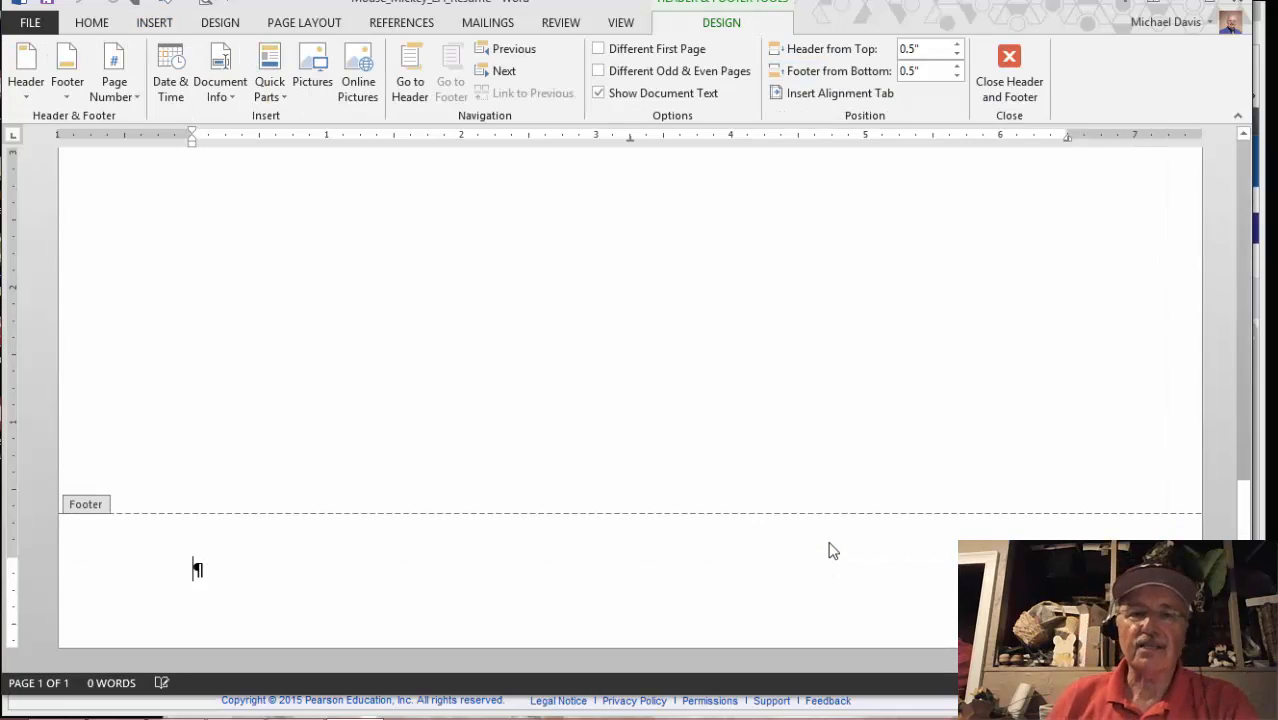
click(238, 702)
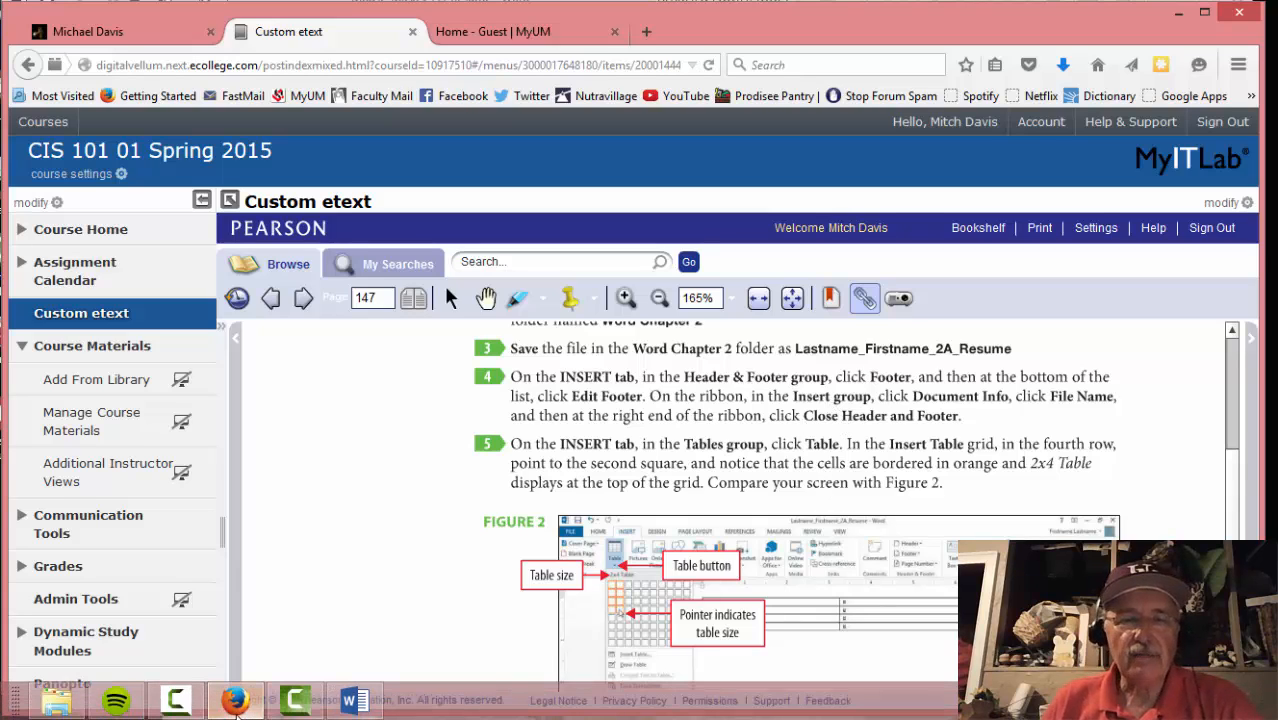
click(354, 700)
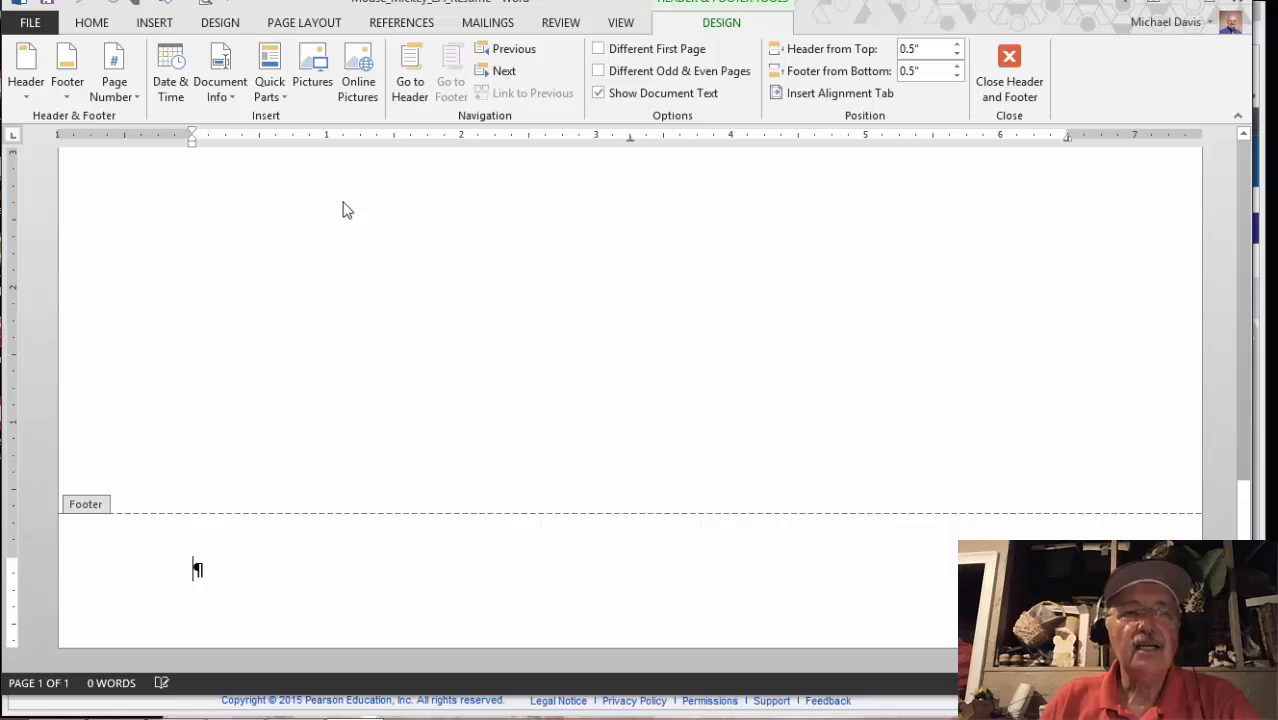
click(229, 86)
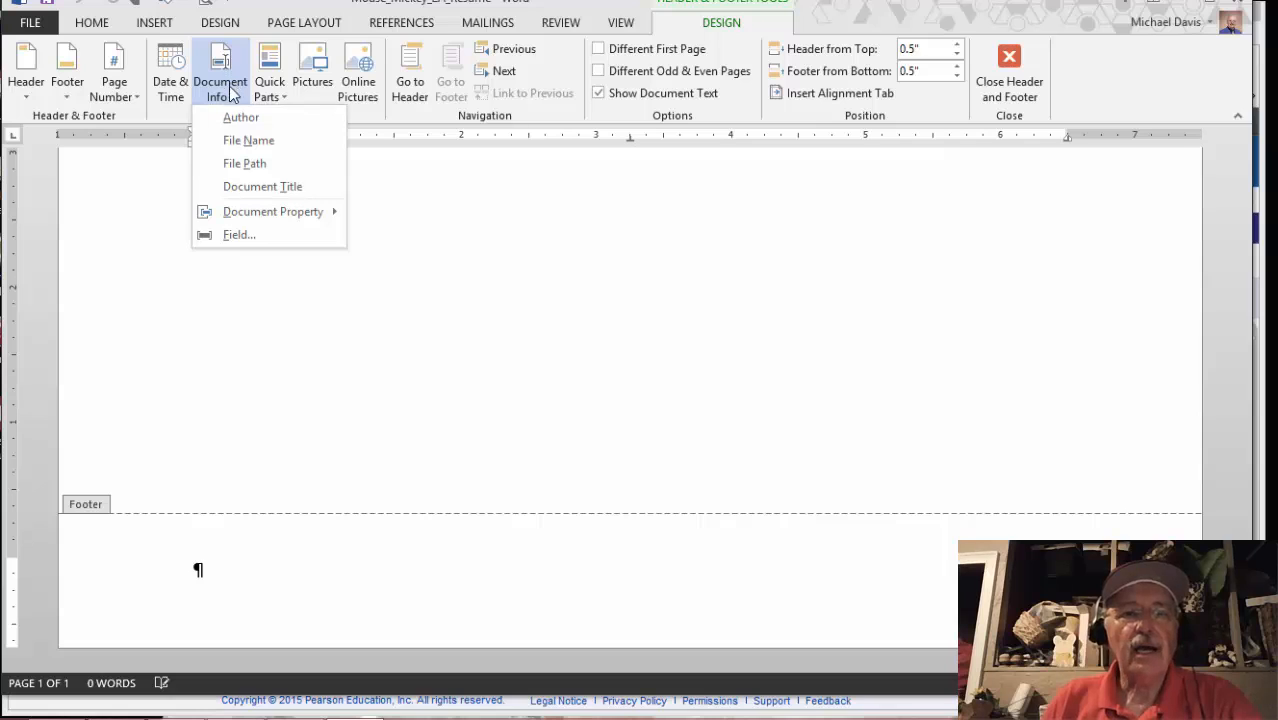
click(241, 143)
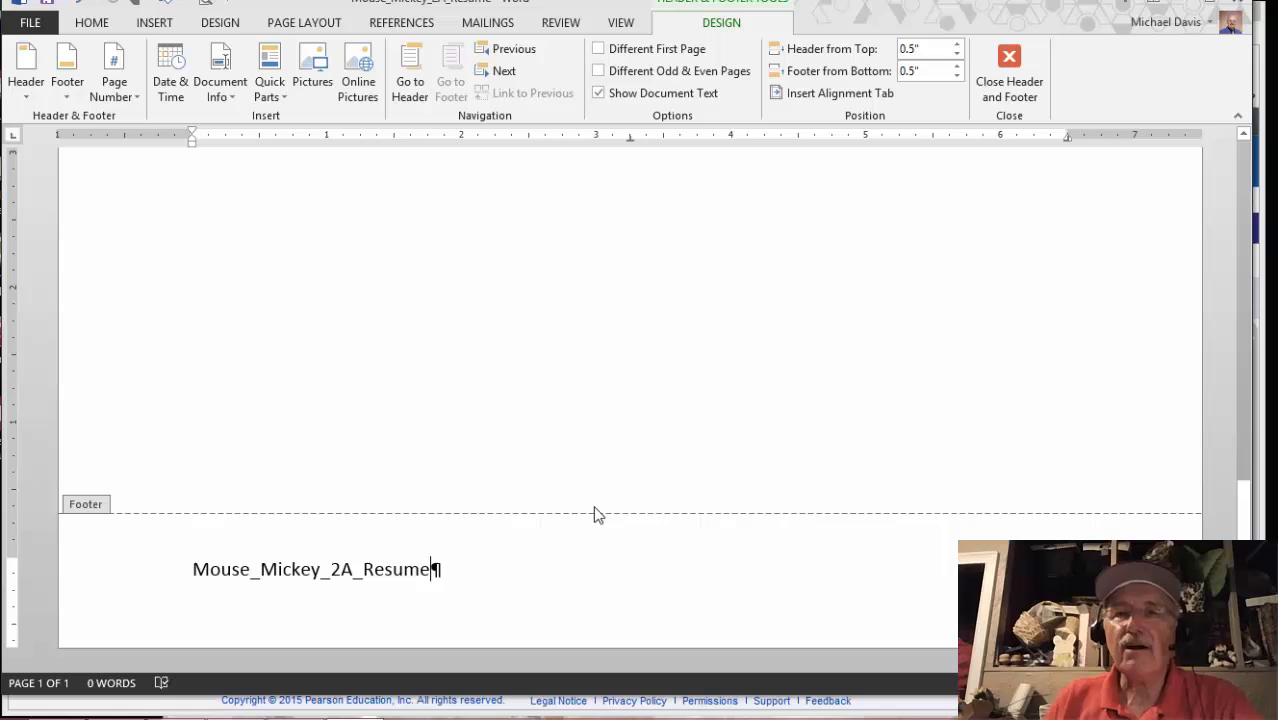
click(1011, 63)
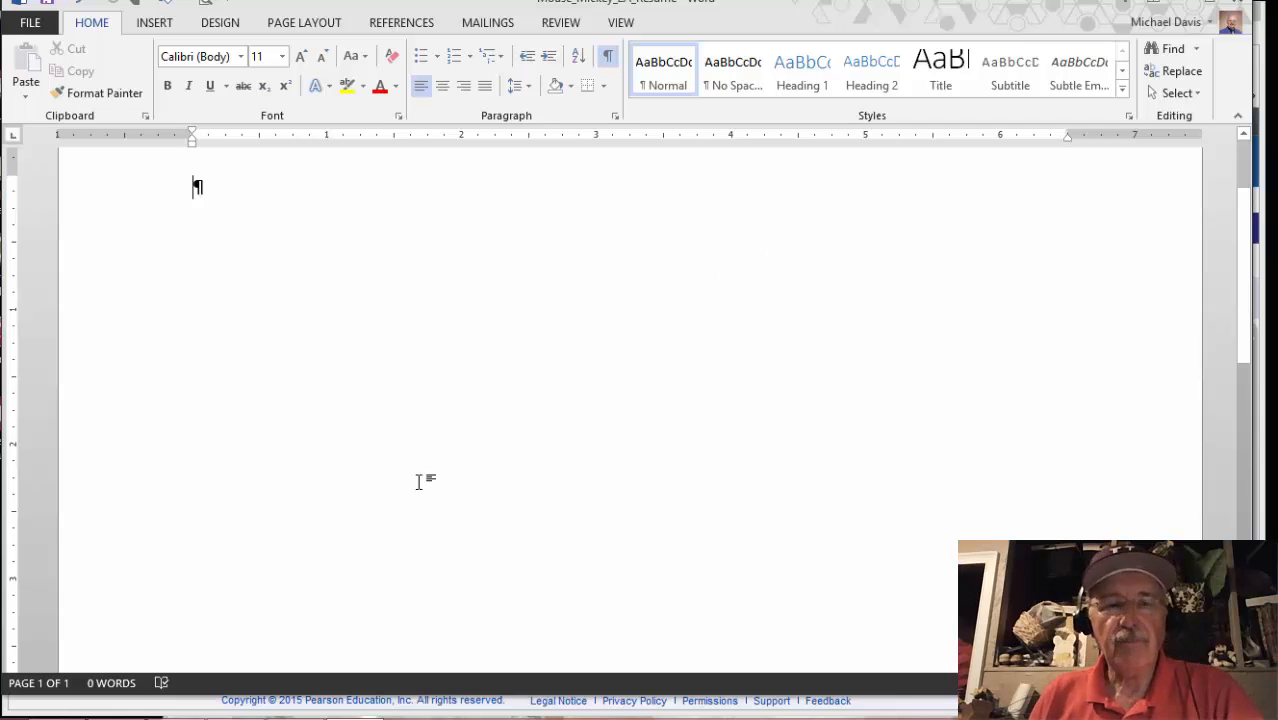
After rechecking the etext, insert a 2×4 table (two columns, four rows) into the document
click(230, 703)
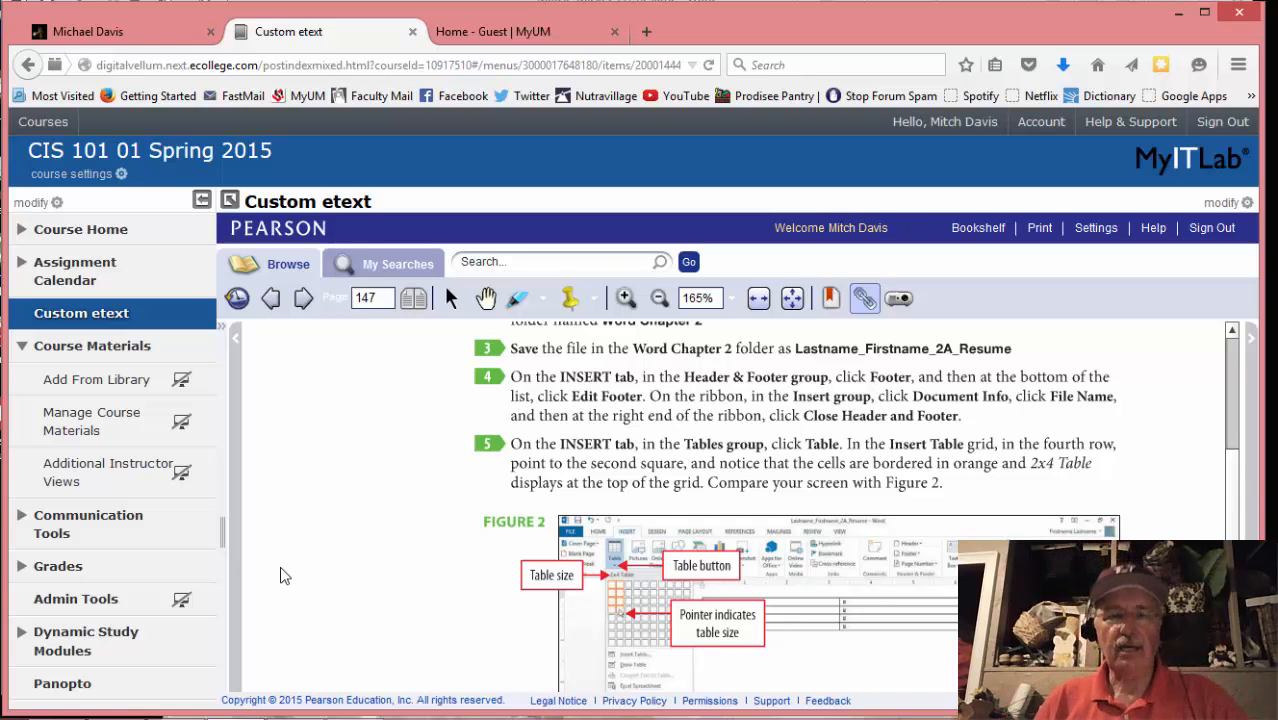
mouse_move(155, 715)
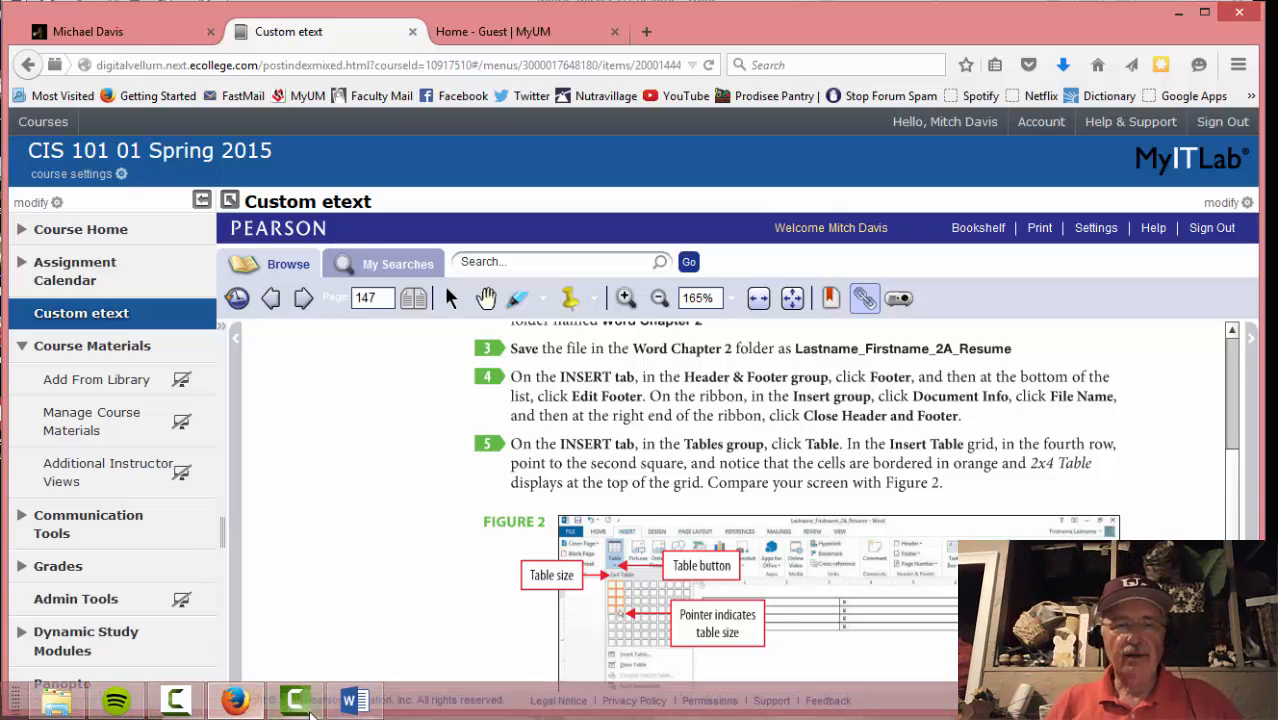
click(354, 700)
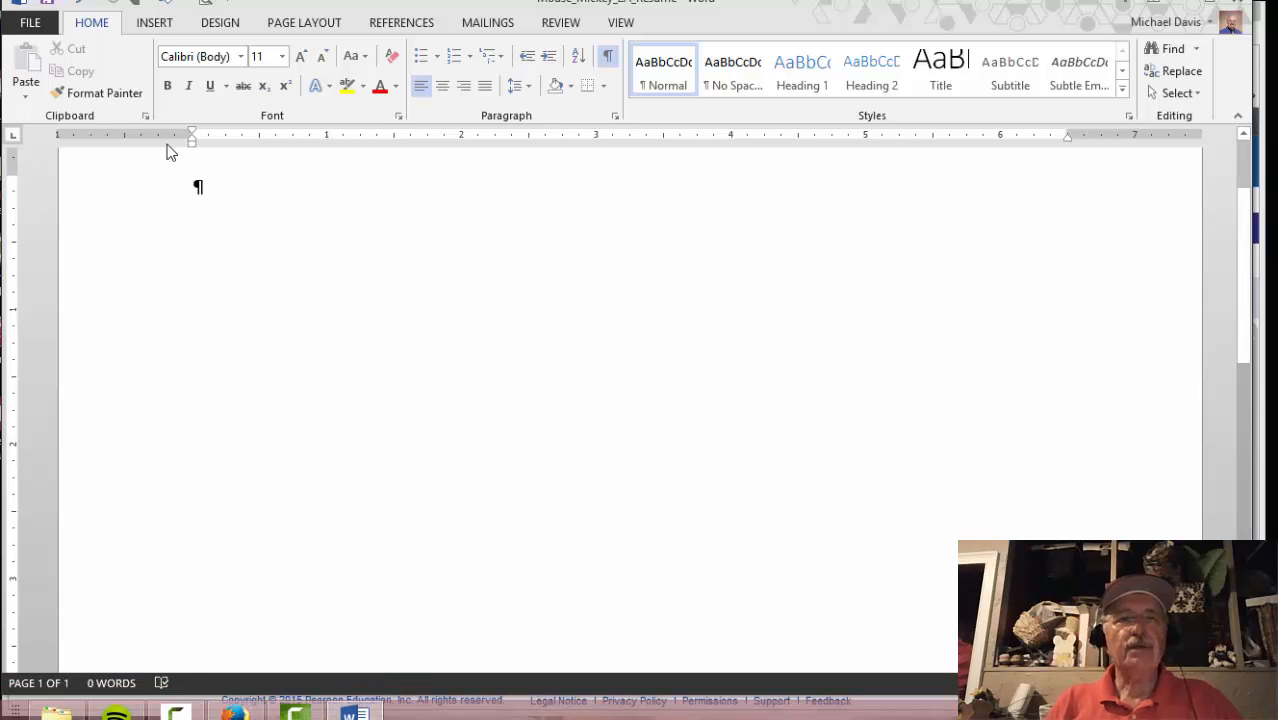
click(155, 24)
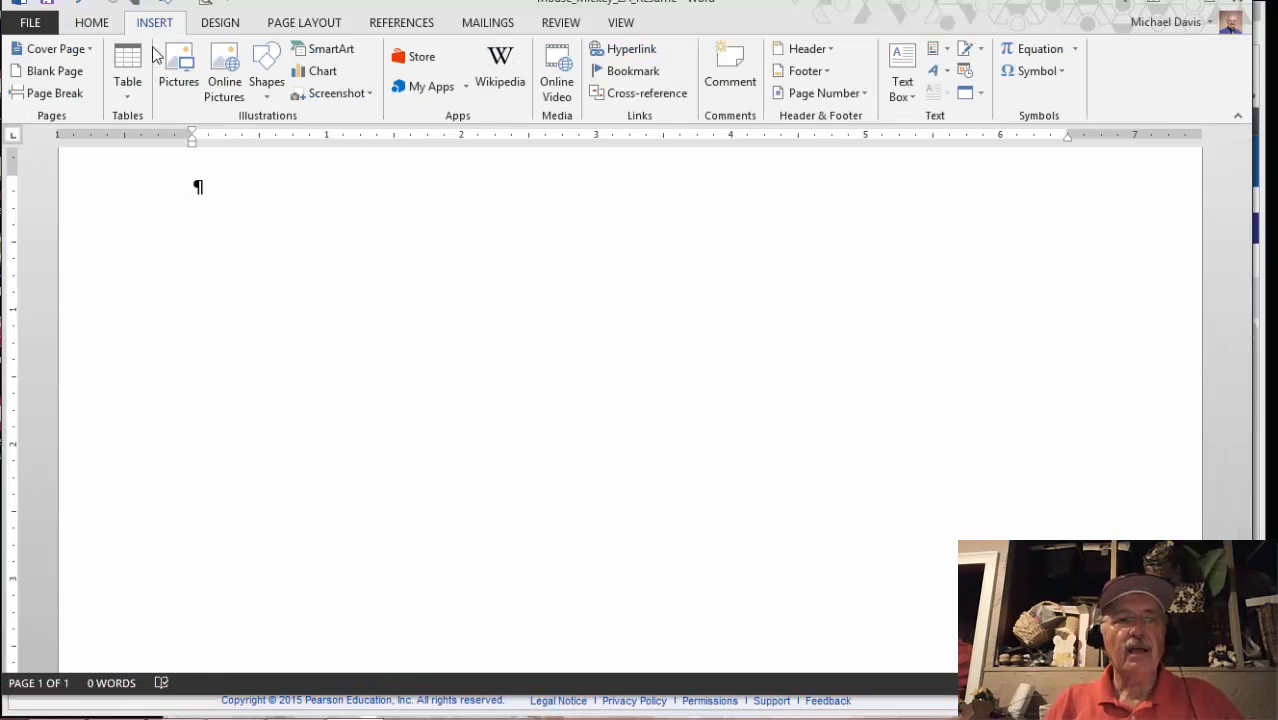
click(130, 82)
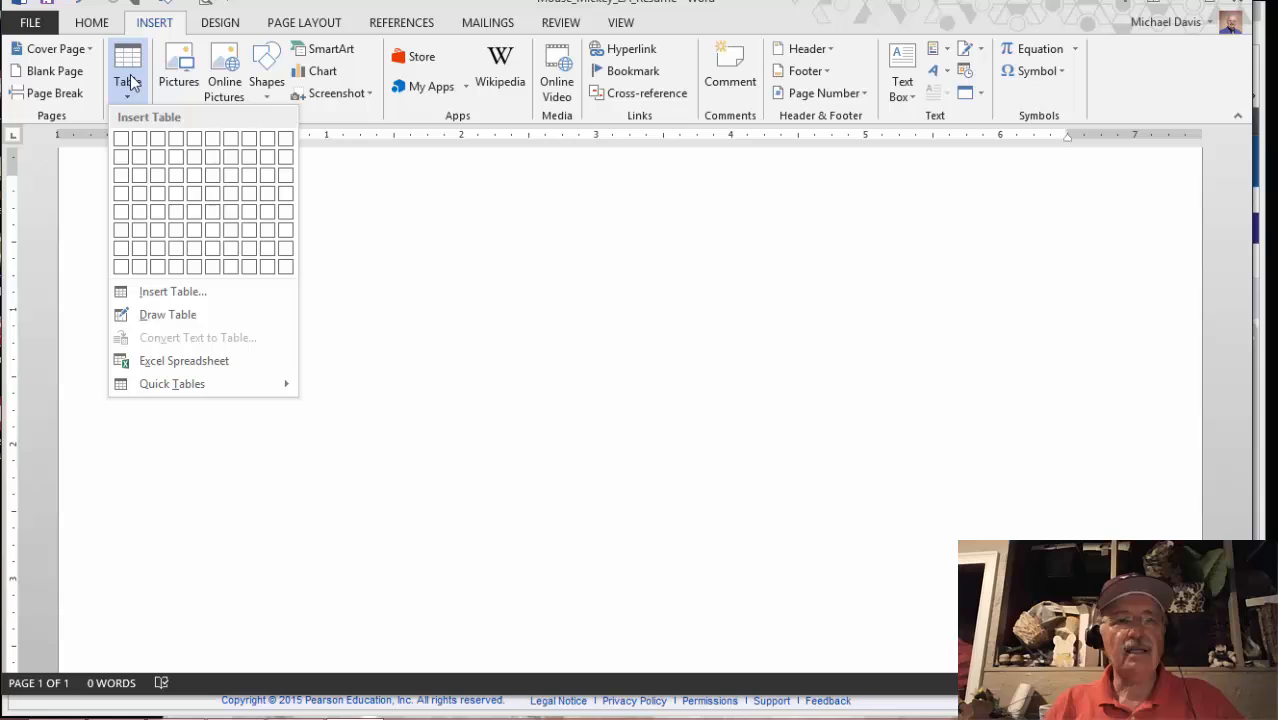
click(143, 199)
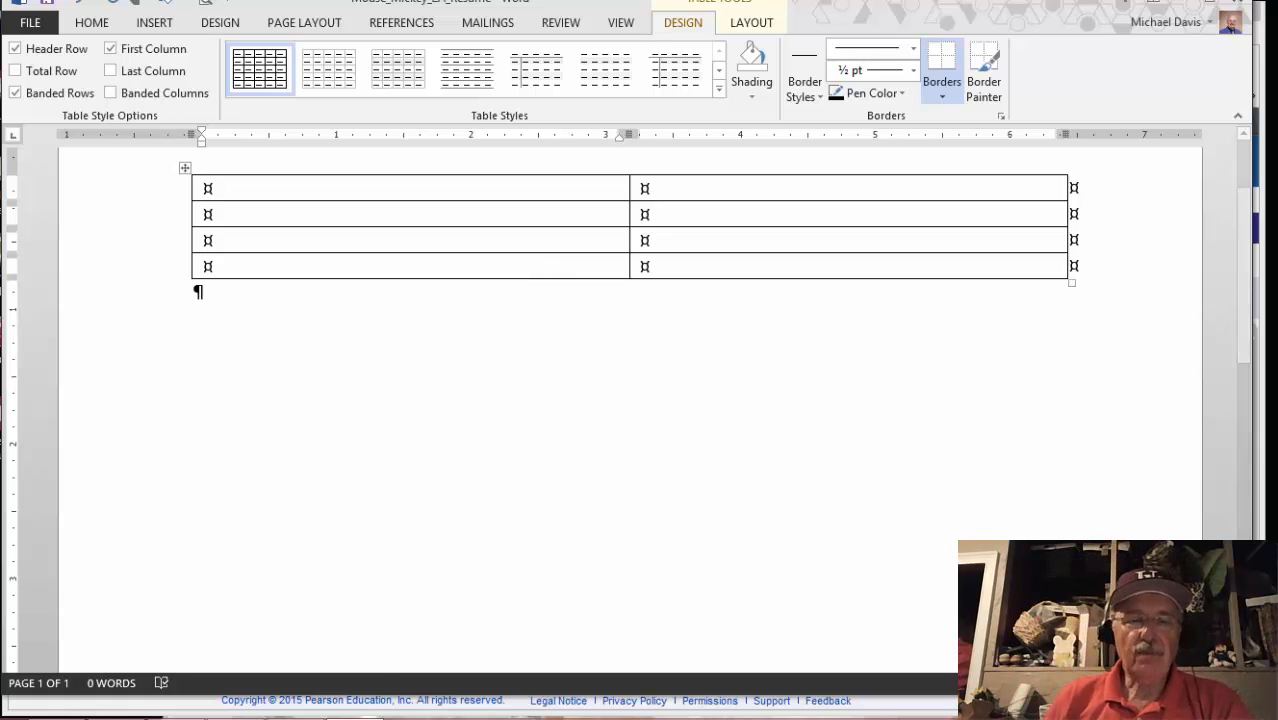
Read the etext's next instructions, then glance back at the empty Word table
mouse_move(305, 716)
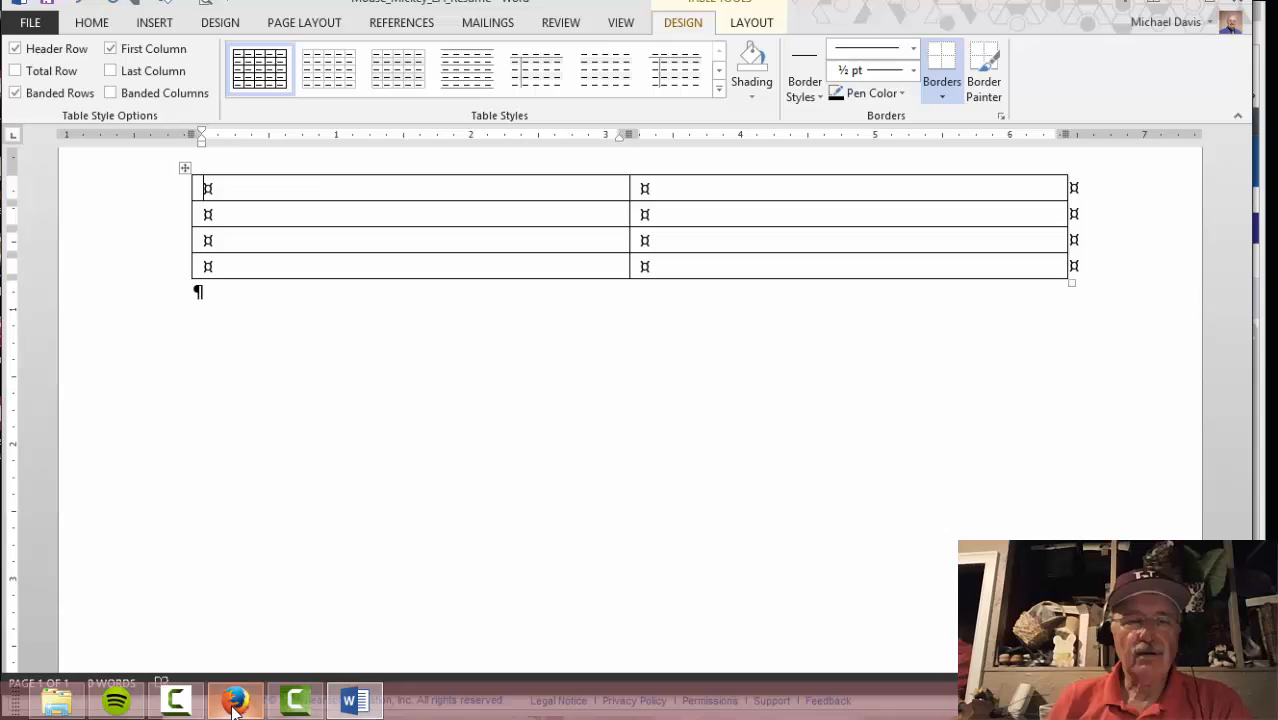
click(234, 708)
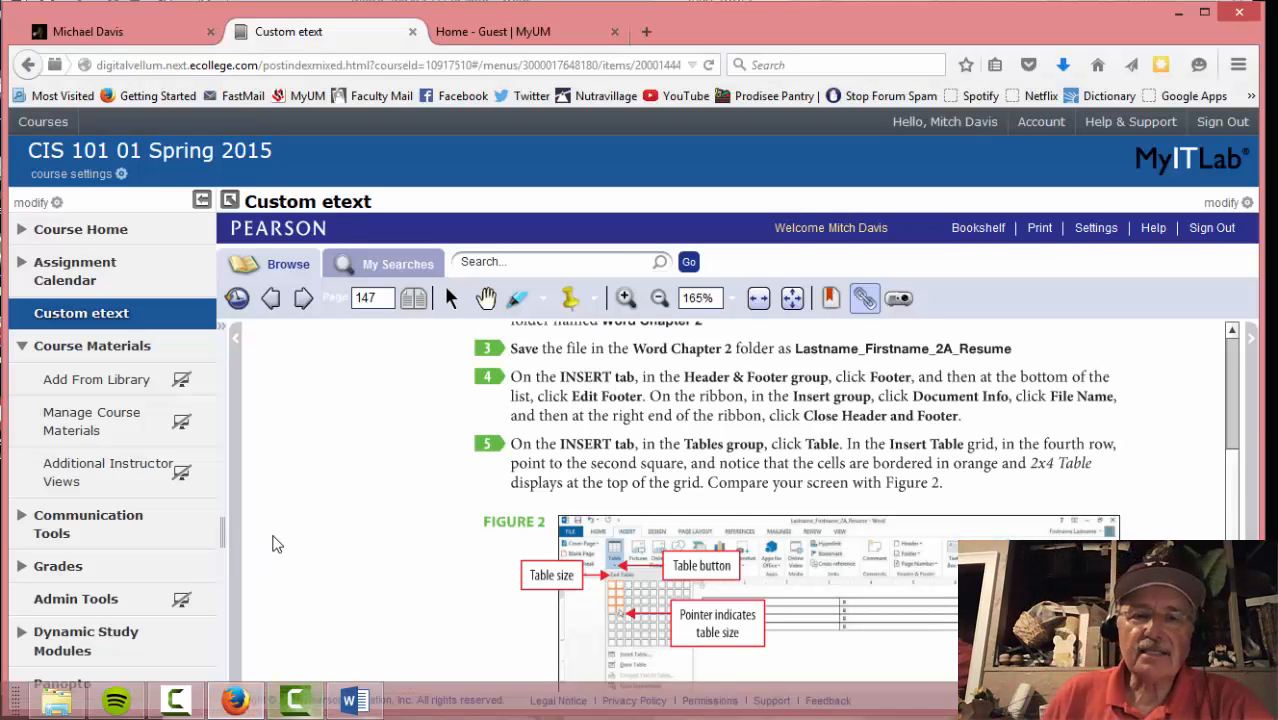
scroll(405, 528, down, 3)
scroll(405, 530, down, 4)
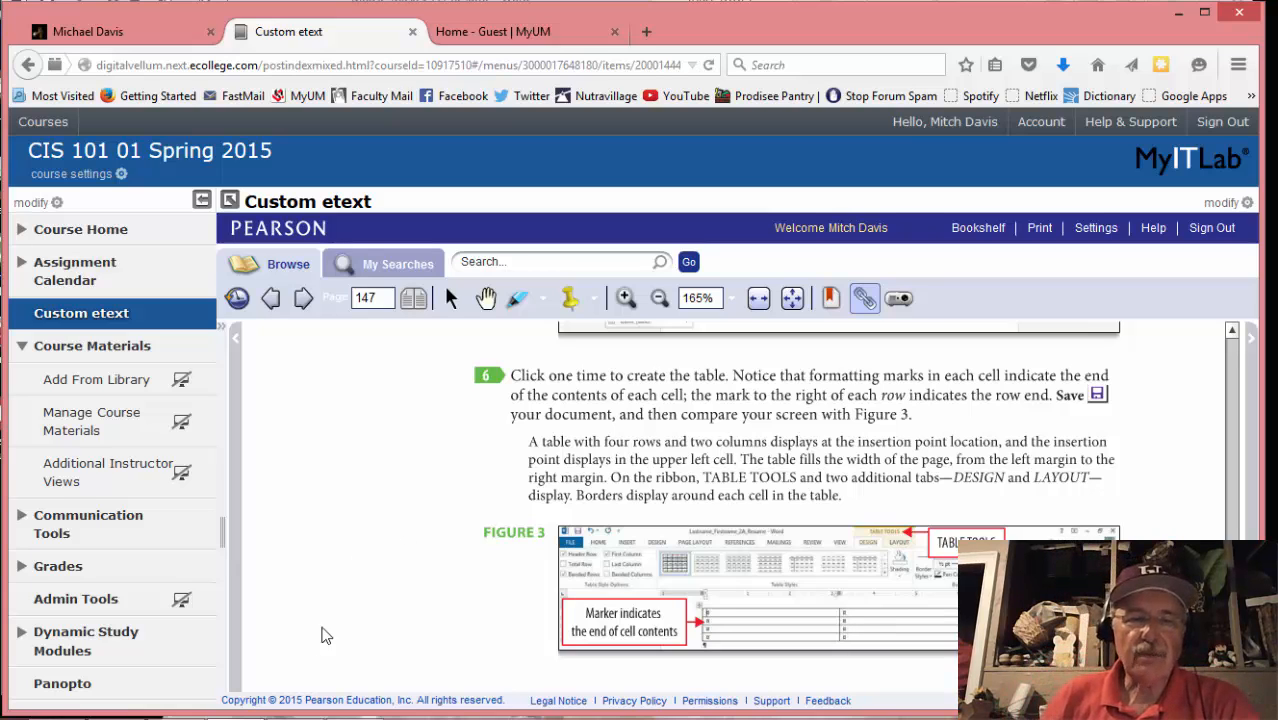
click(347, 701)
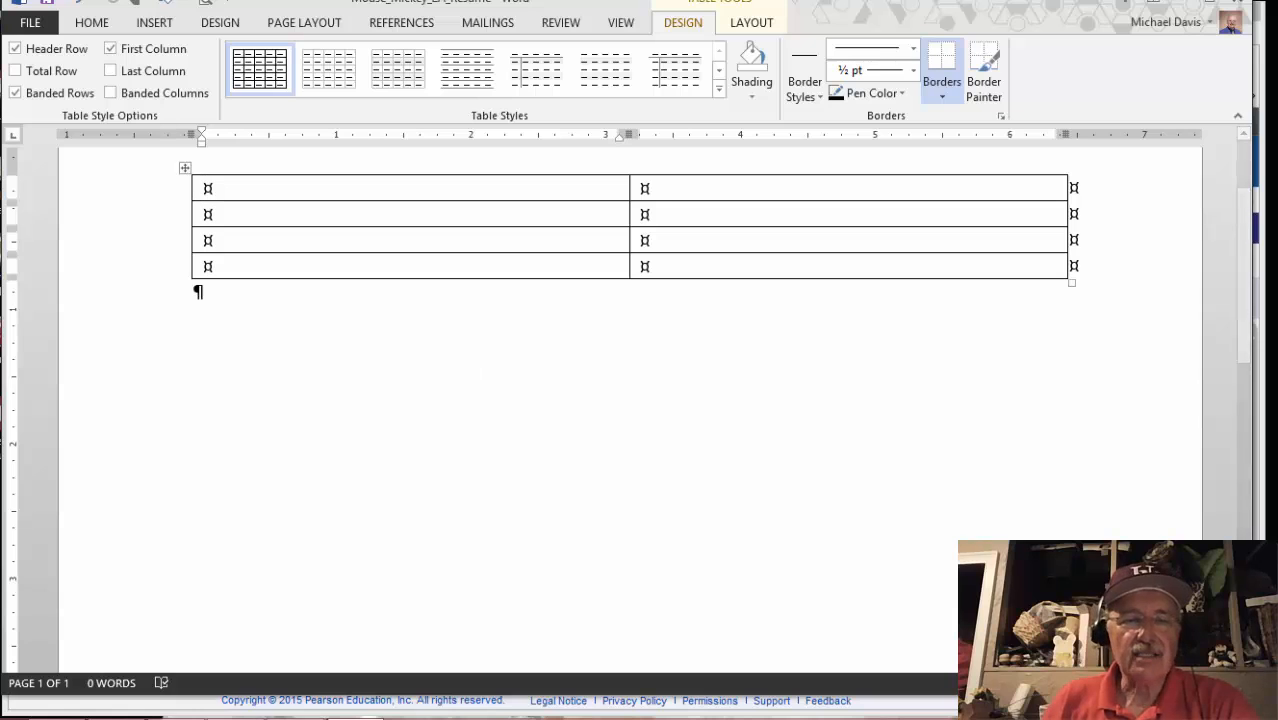
Advance the etext to page 148's Activity 02, Typing Text in a Table, and return to Word
mouse_move(323, 708)
click(234, 700)
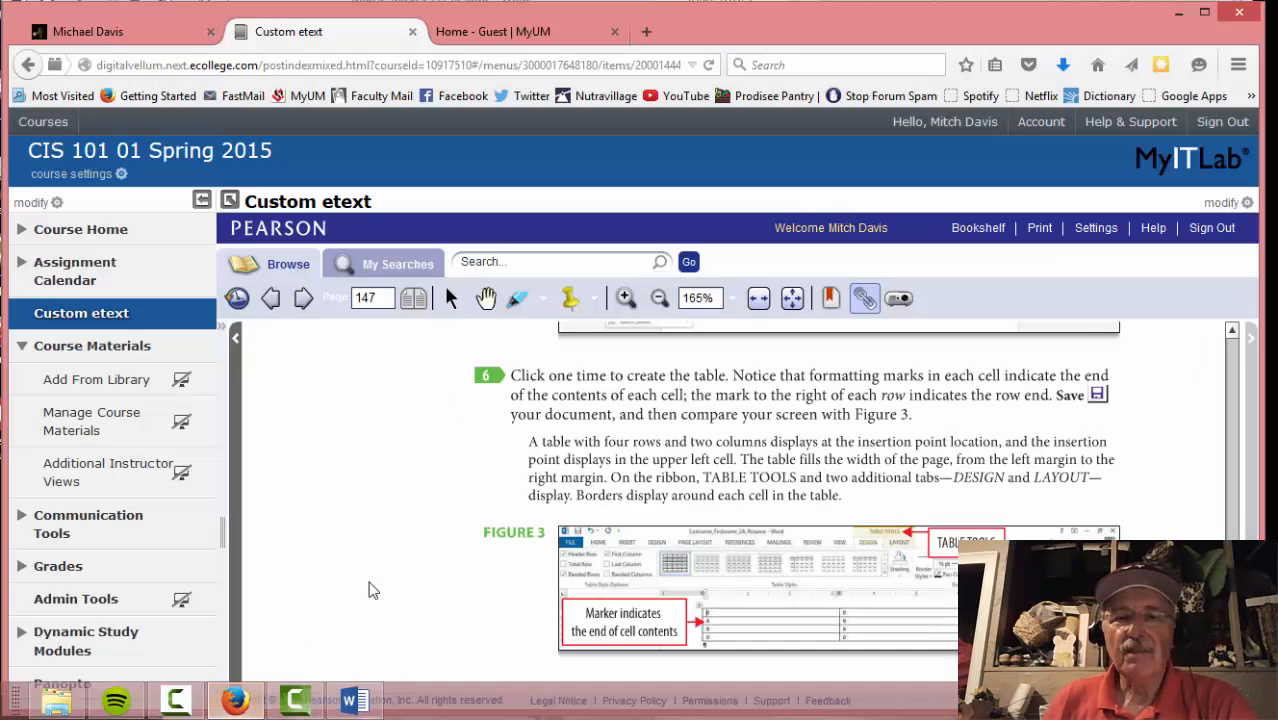
scroll(390, 557, down, 2)
scroll(391, 545, up, 3)
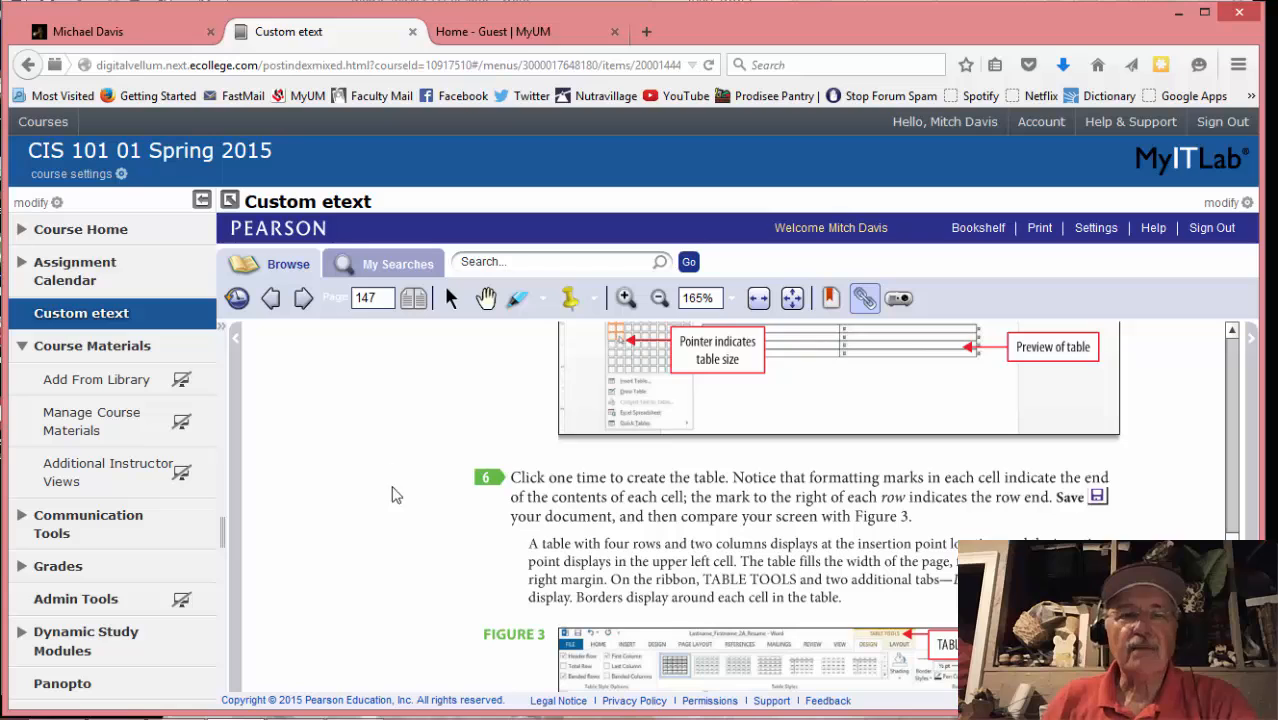
click(303, 298)
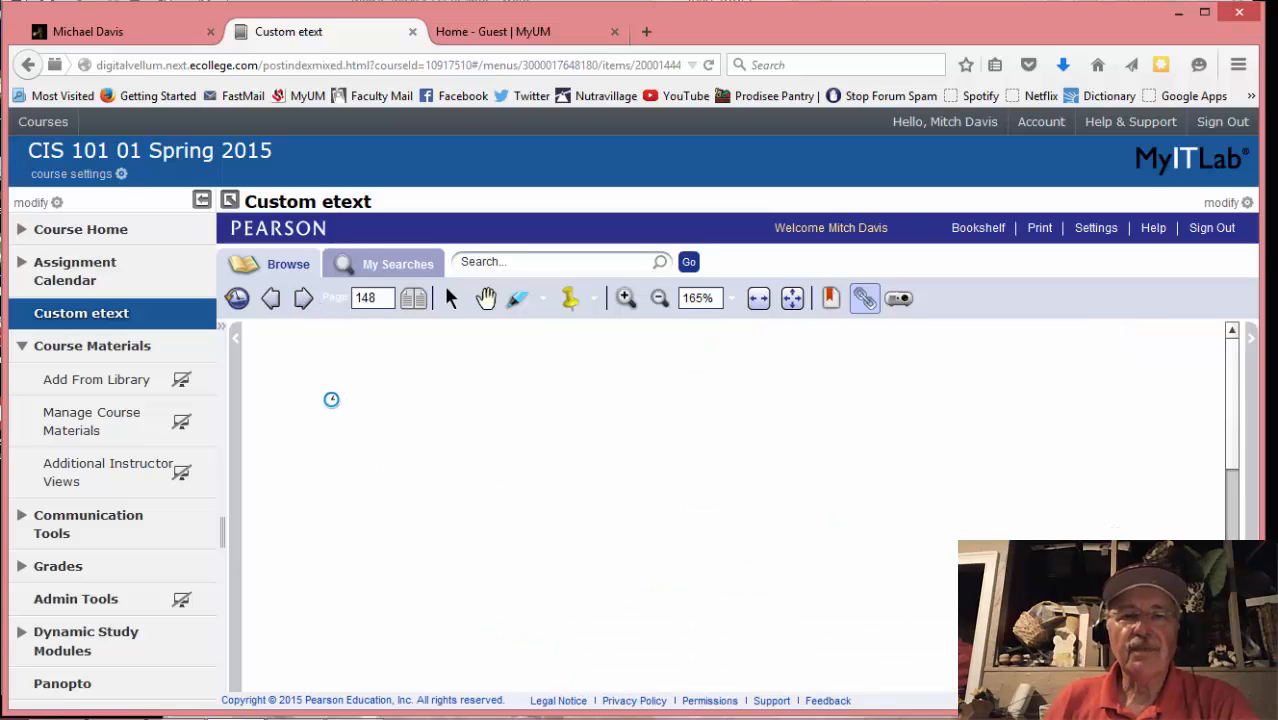
scroll(426, 491, down, 1)
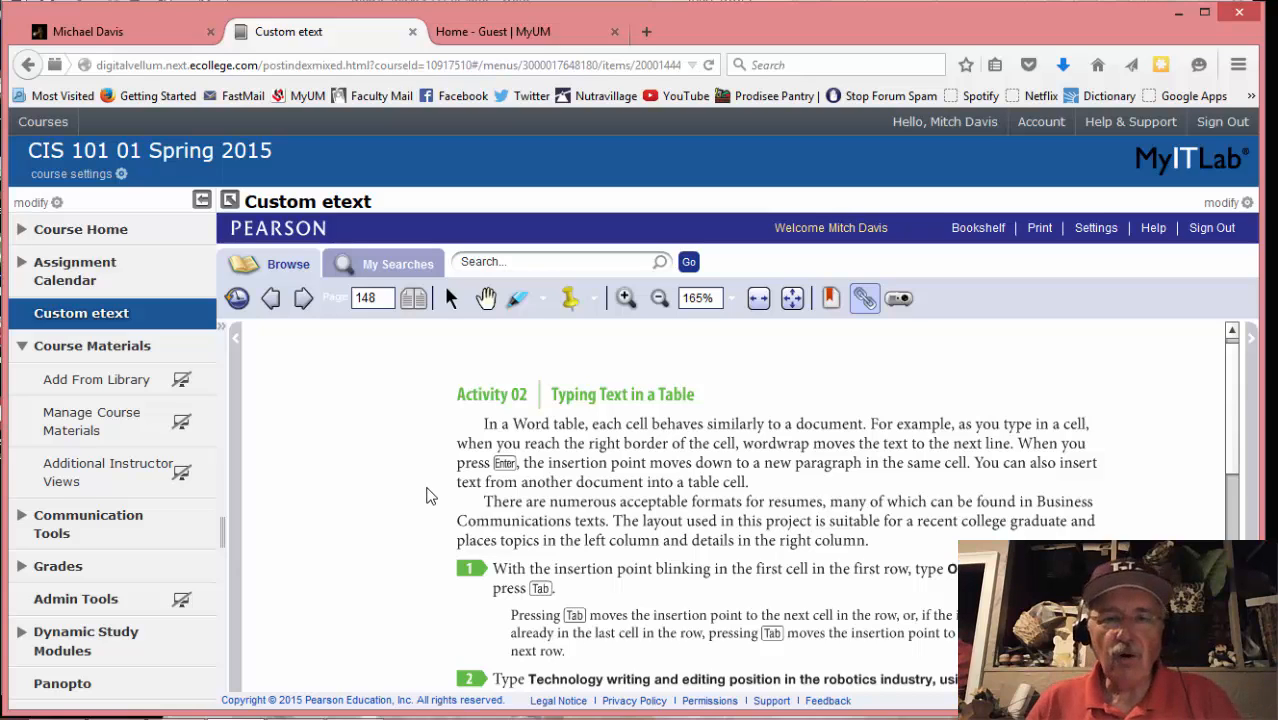
scroll(641, 594, down, 1)
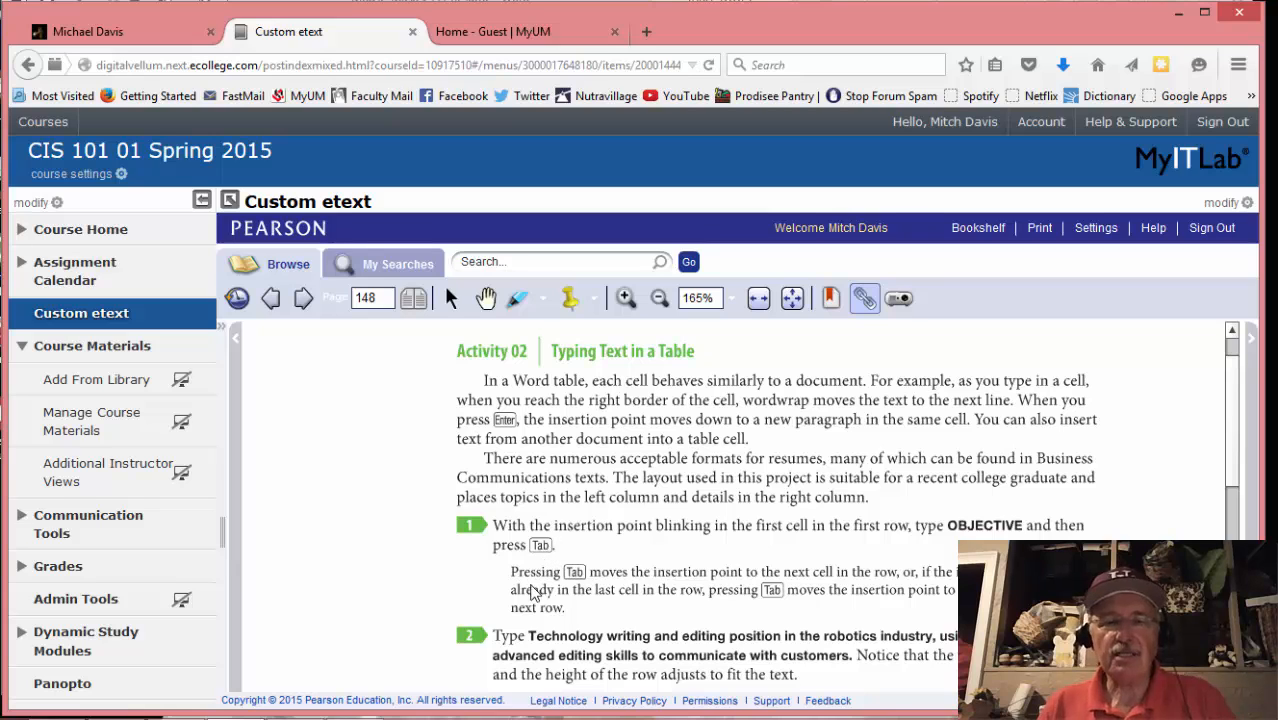
mouse_move(450, 718)
click(355, 710)
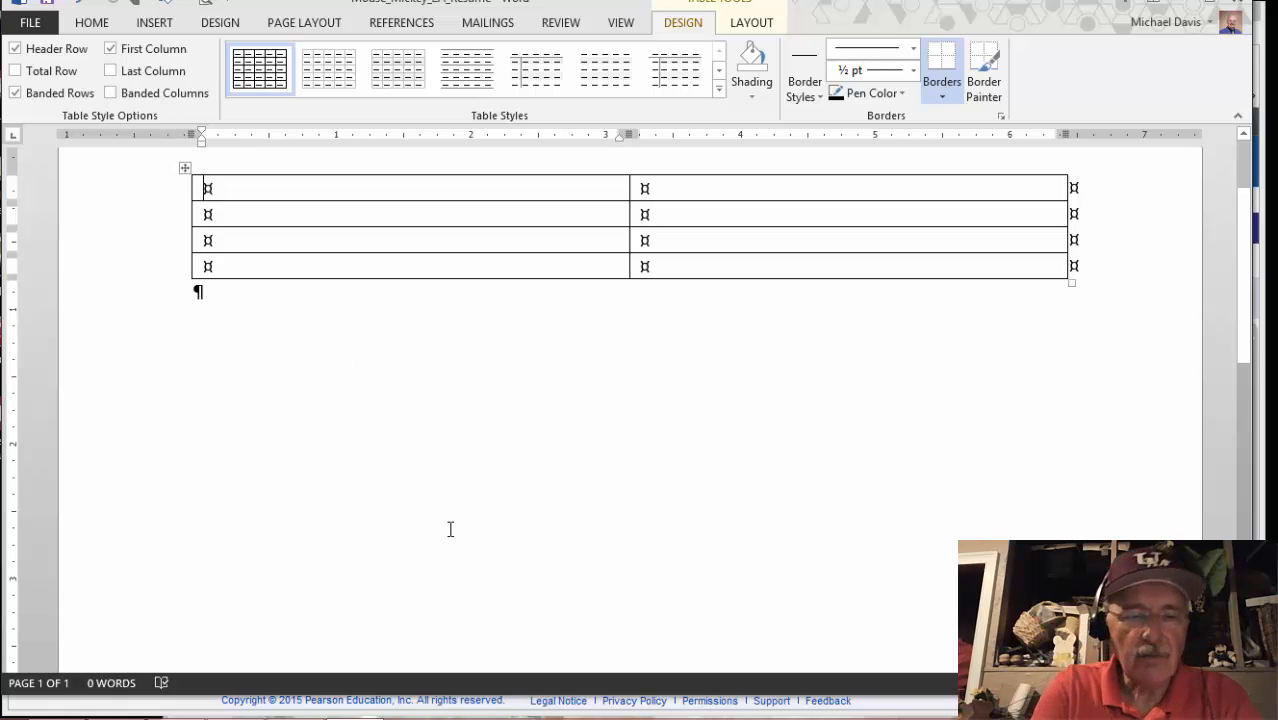
Enter OBJECTIVE in the table's first cell, then scroll the etext to step 3
text(OB)
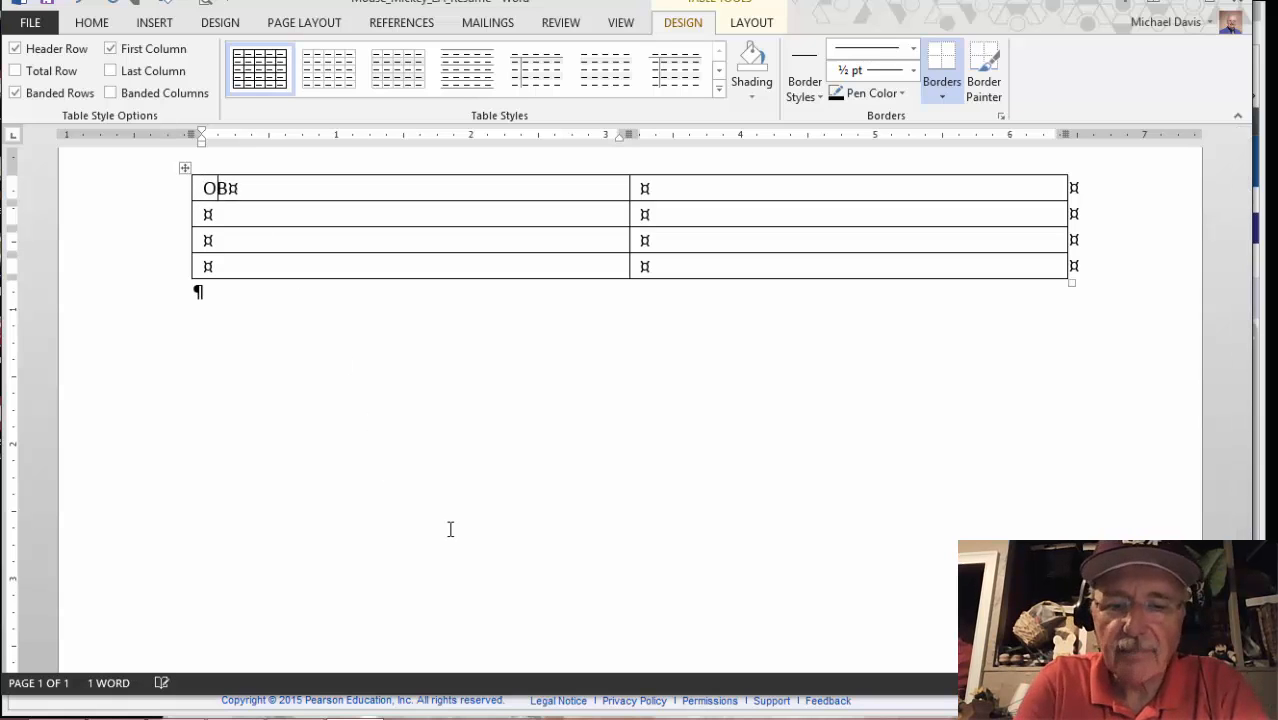
text(JECTIVE)
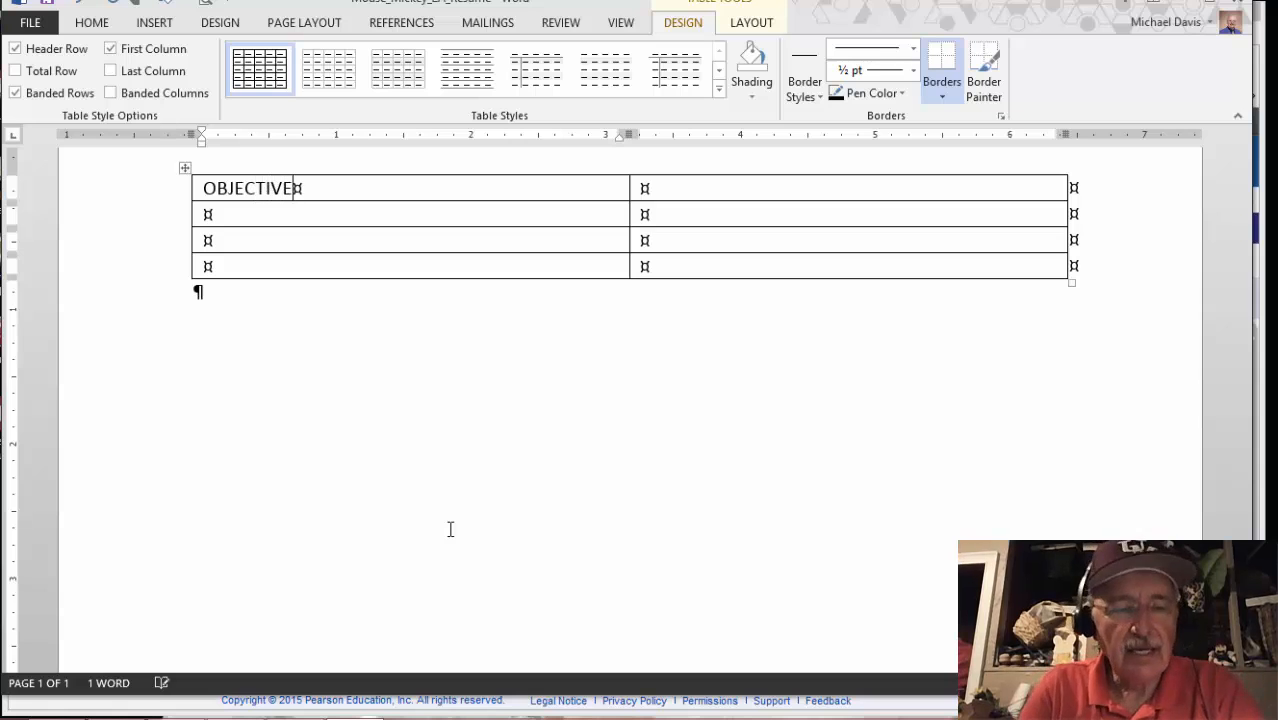
key(Tab)
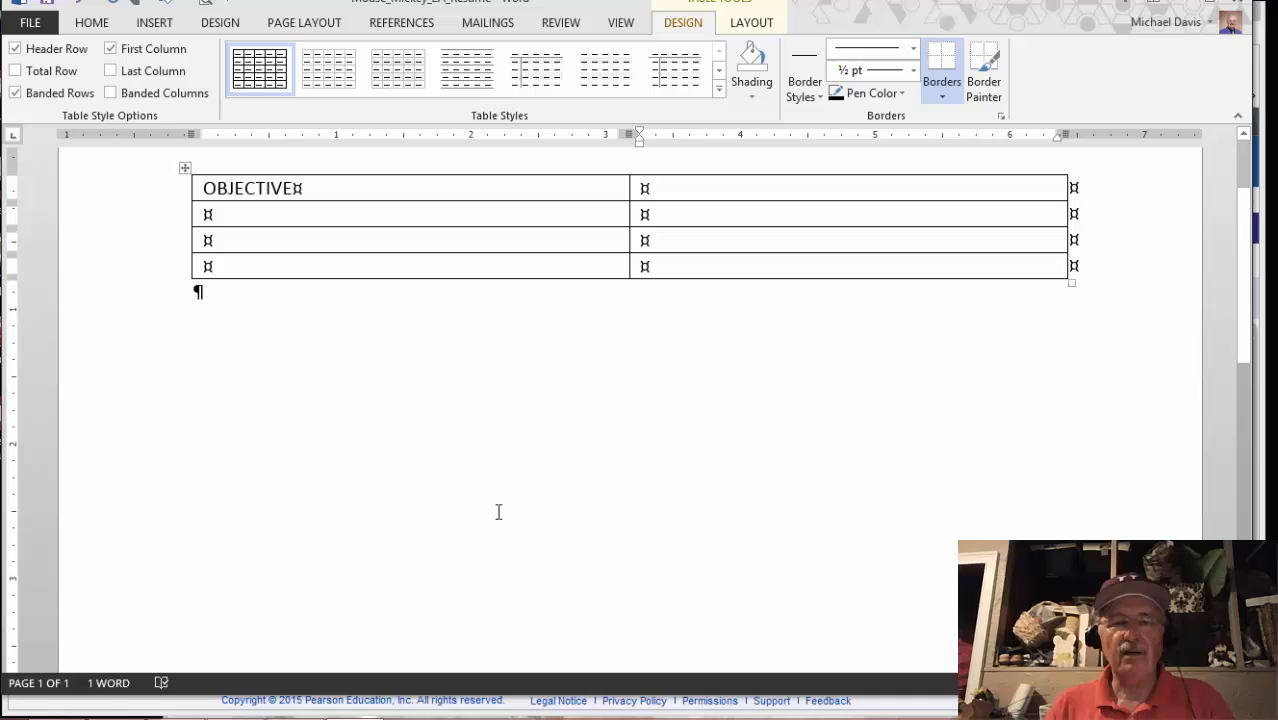
mouse_move(400, 718)
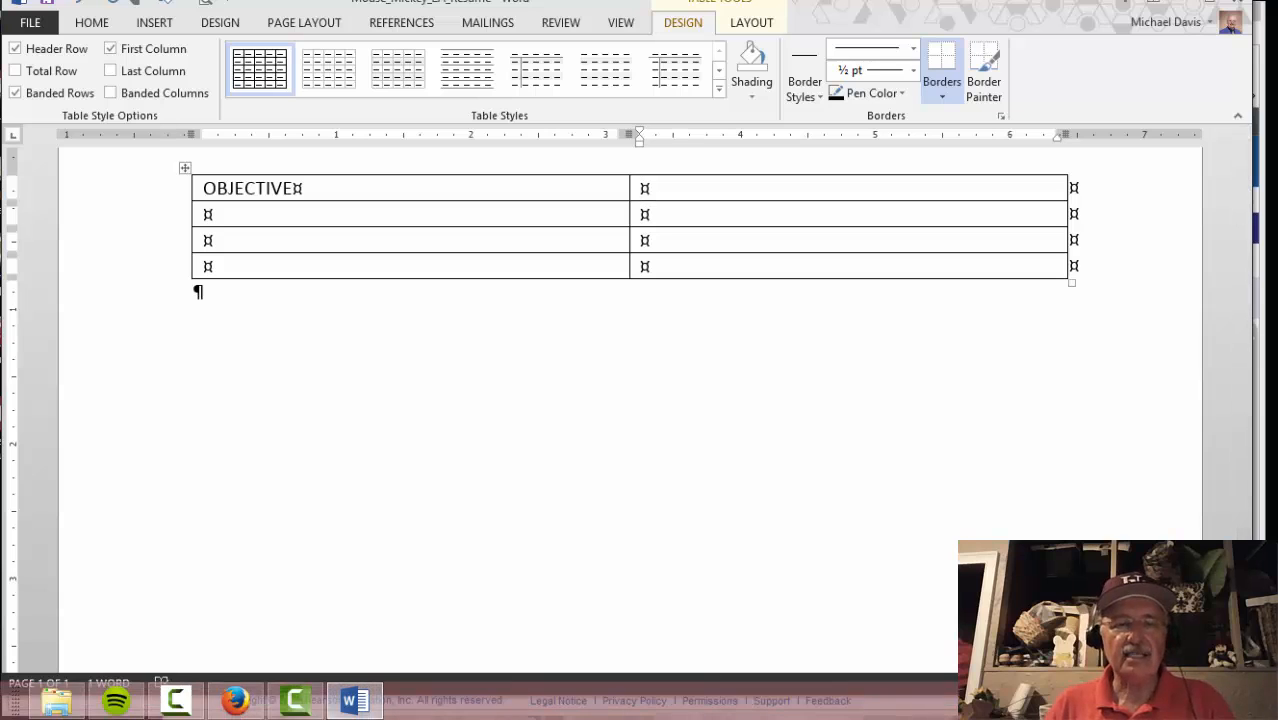
click(235, 700)
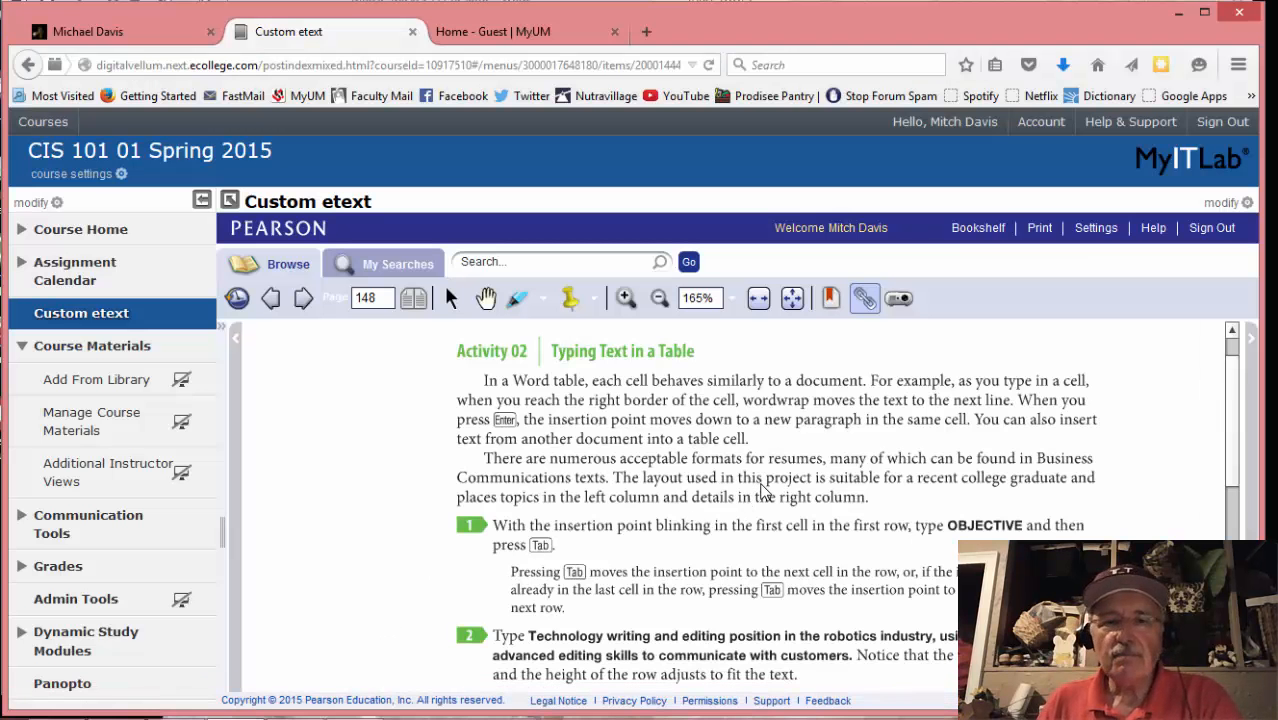
scroll(765, 490, down, 4)
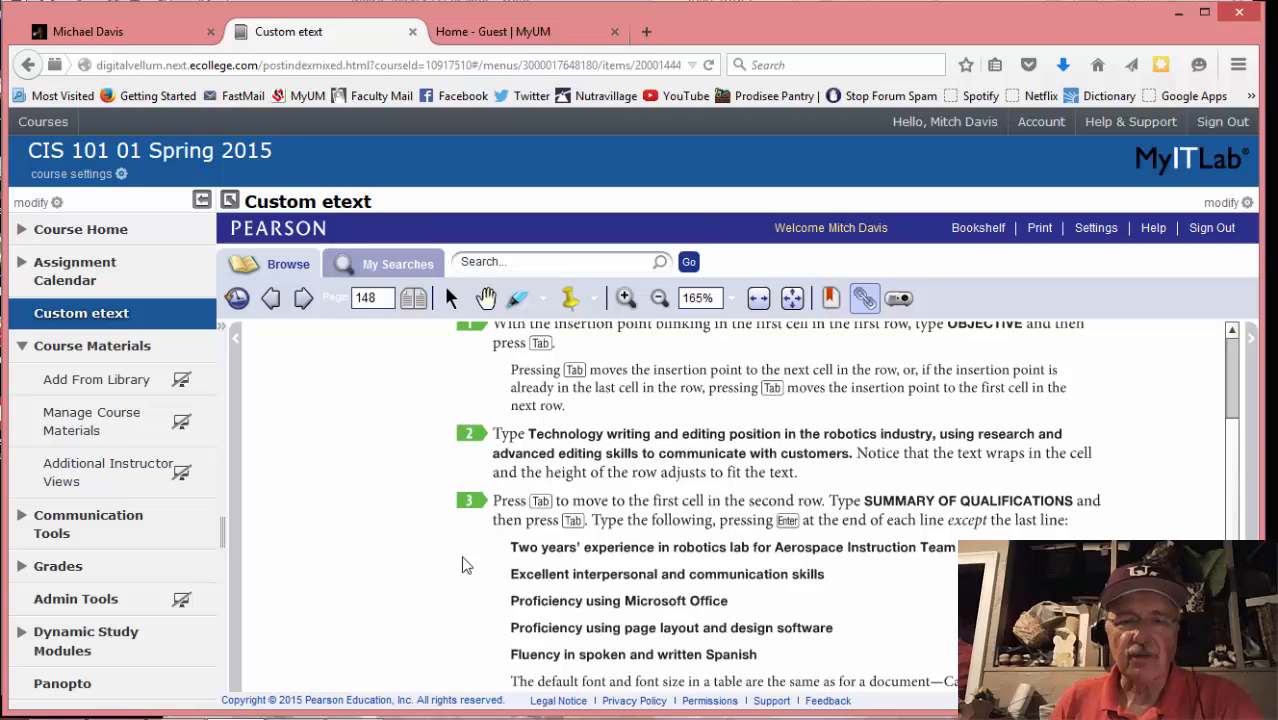
Type the technology writing and editing objective sentence in the cell beside OBJECTIVE
click(353, 700)
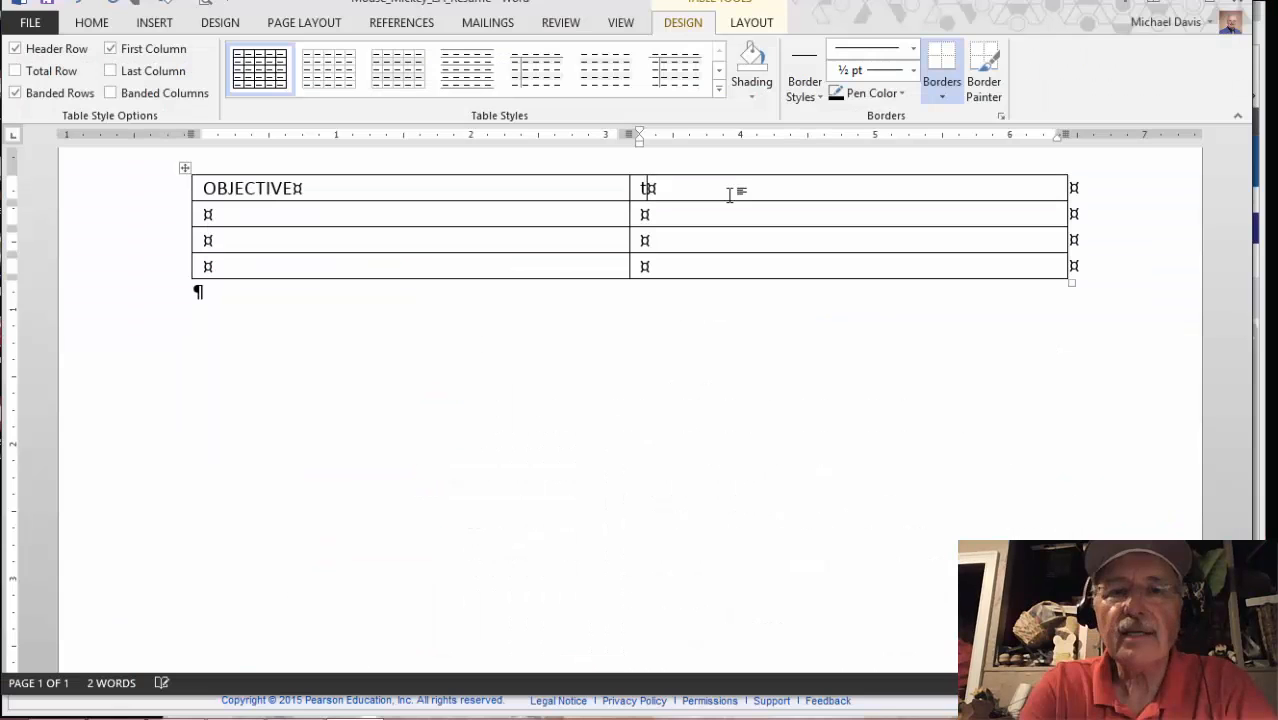
key(BackSpace)
text(Technology )
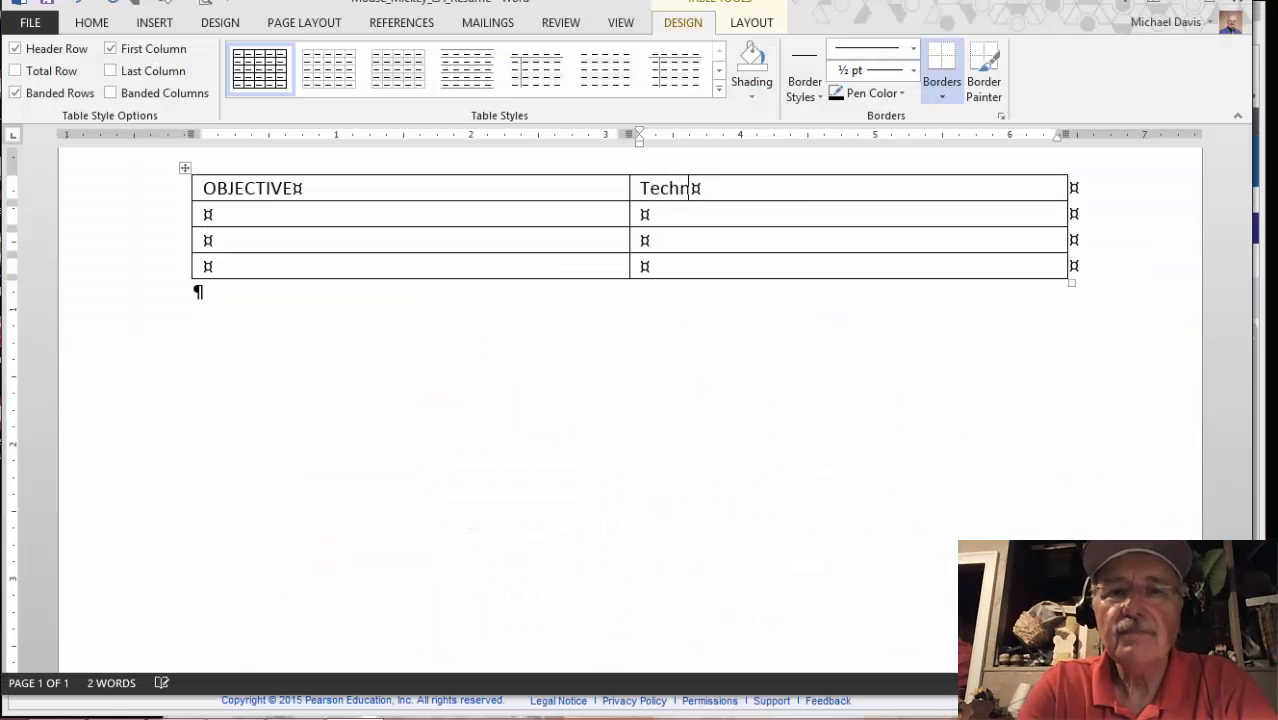
text(Wr)
key(BackSpace)
key(BackSpace)
text(writing and editing position in the)
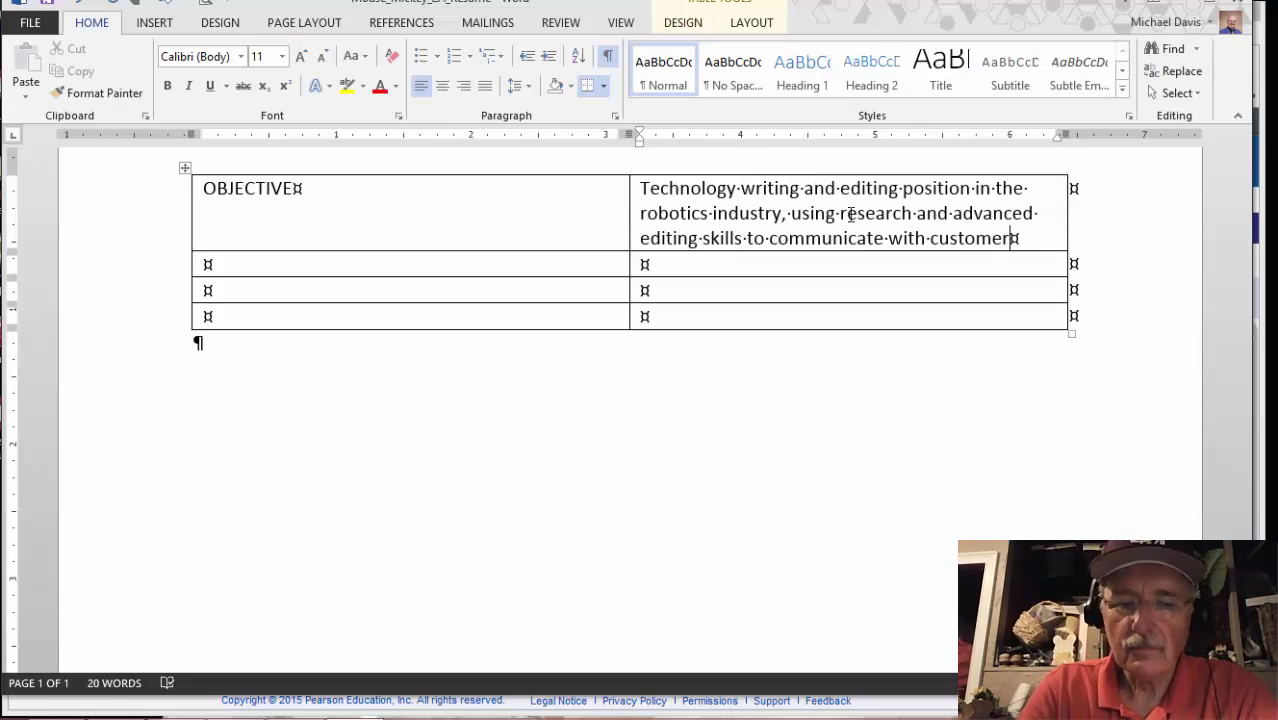
text(s)
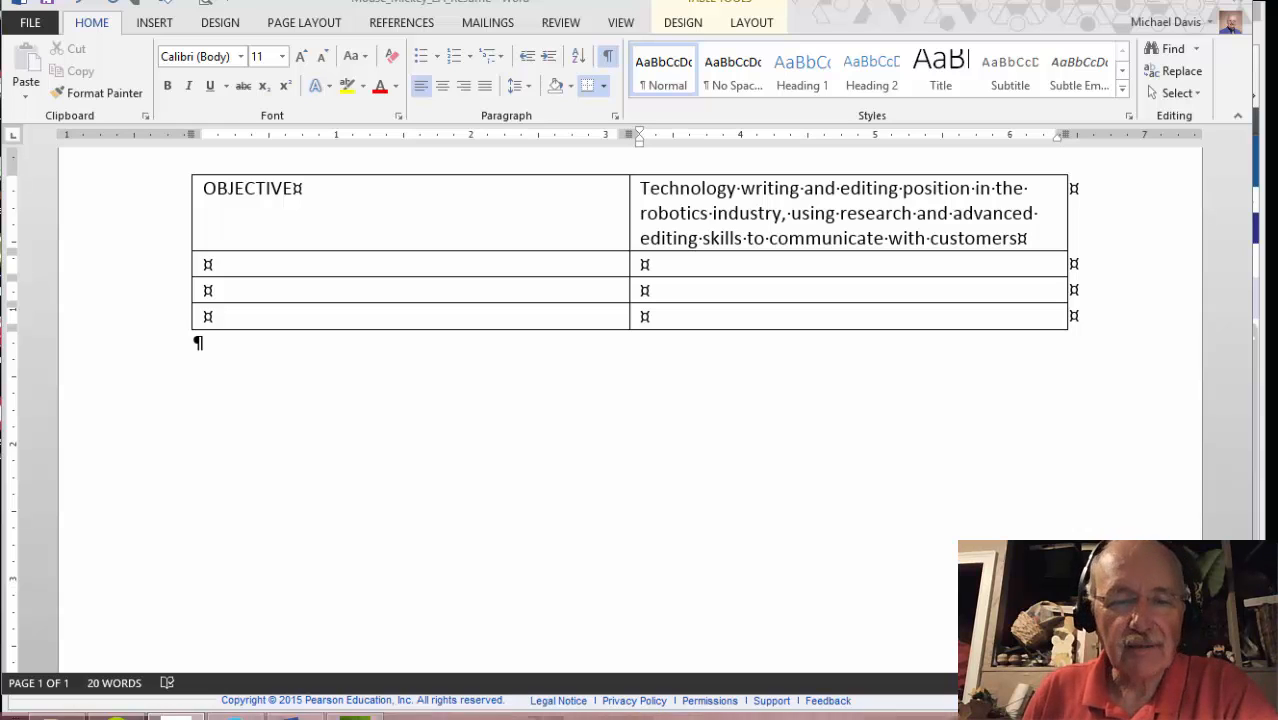
mouse_move(486, 690)
click(231, 703)
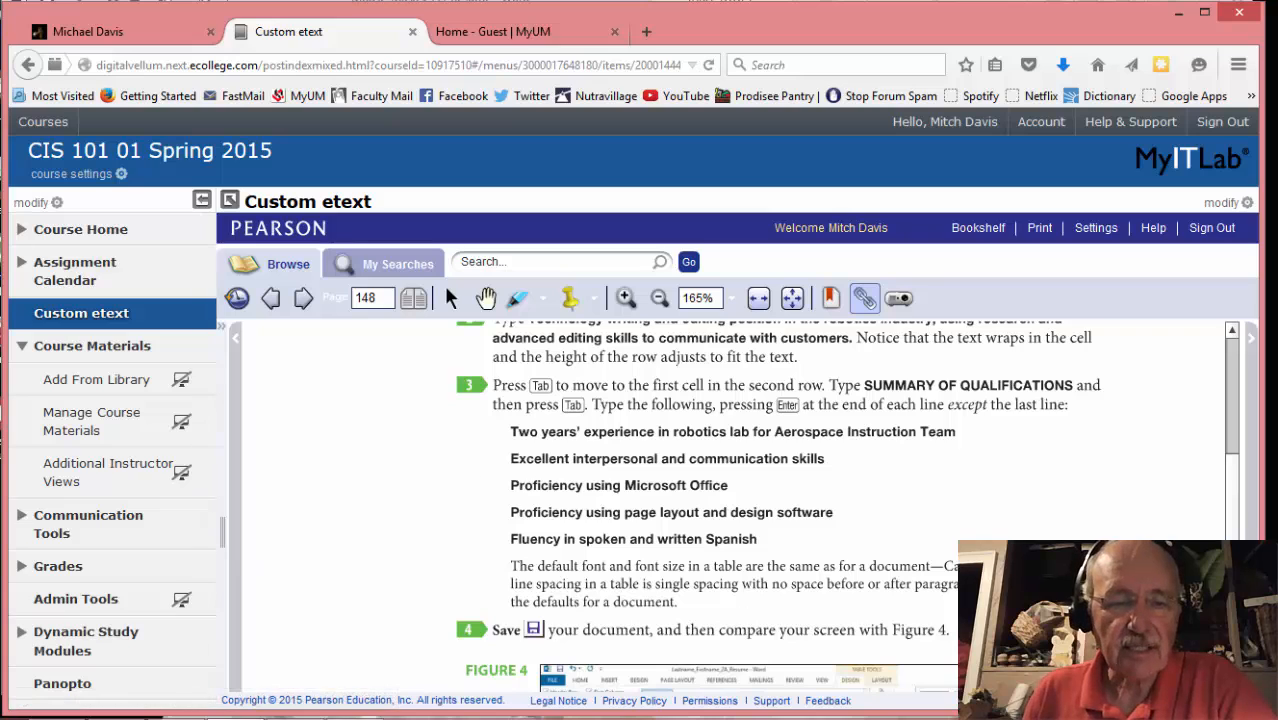
Label row two's first cell SUMMARY OF QUALIFICATIONS and move to the cell beside it
mouse_move(245, 692)
click(294, 703)
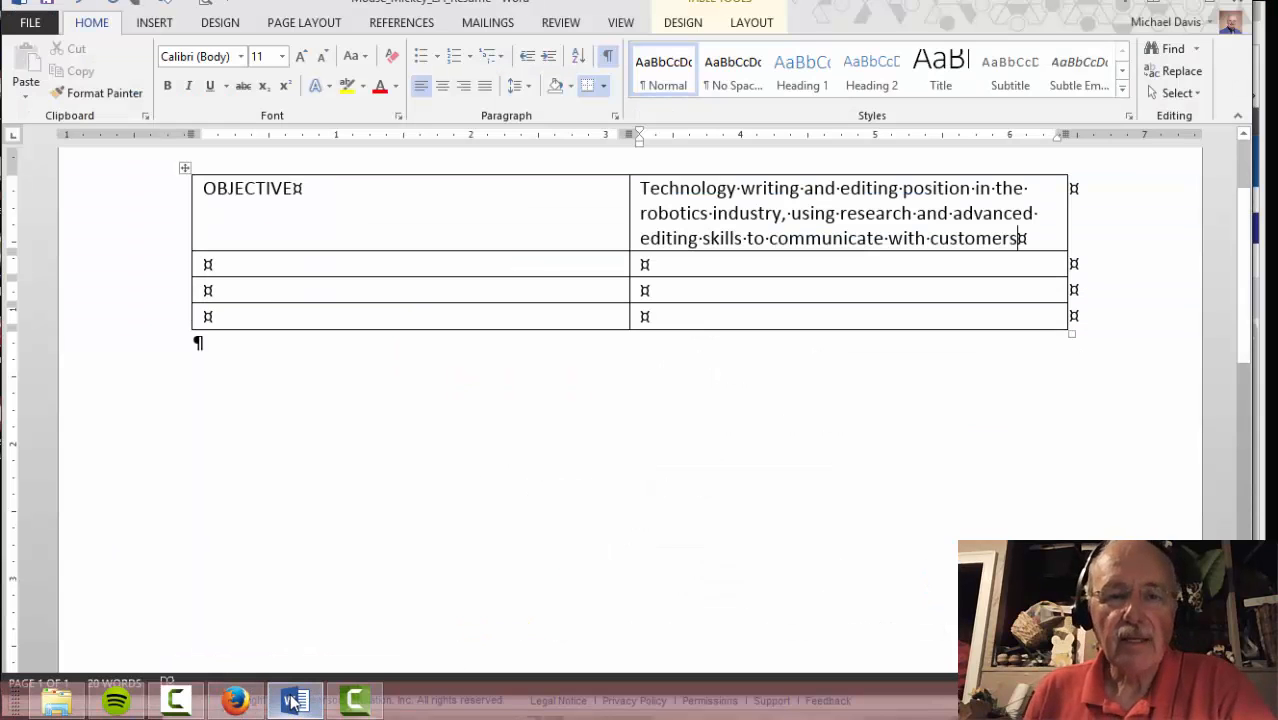
key(Tab)
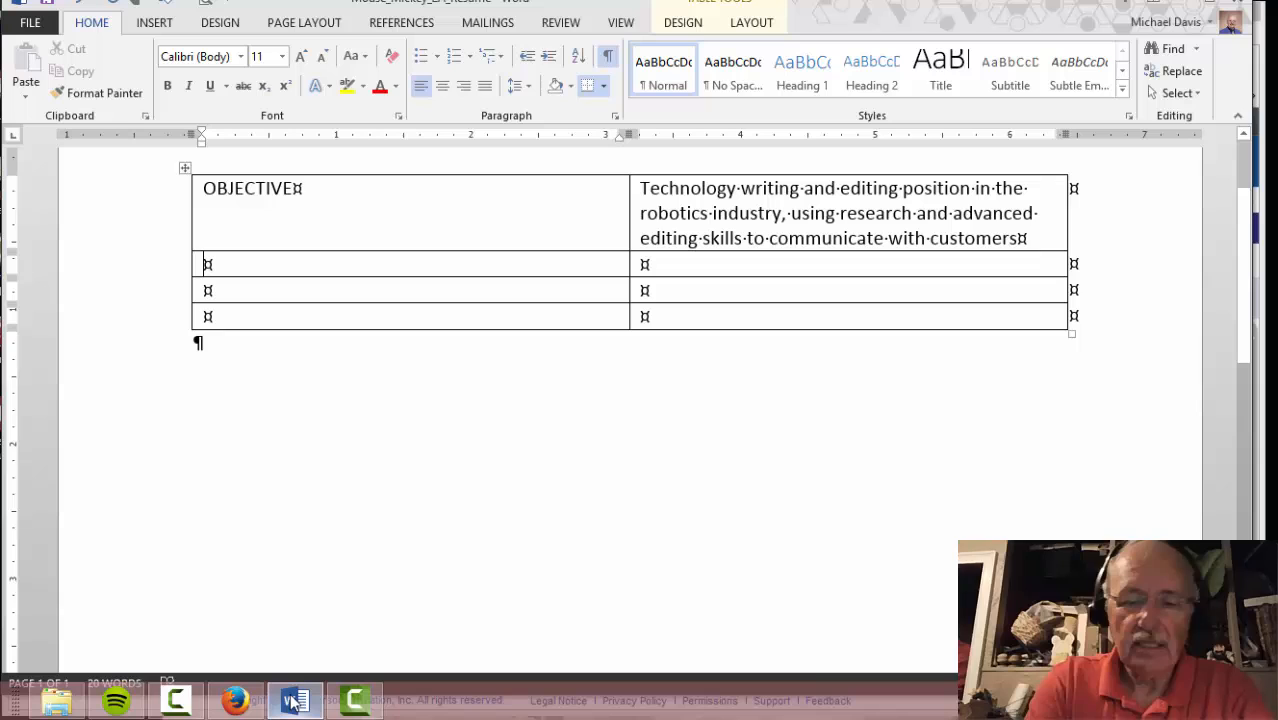
text(SUMM)
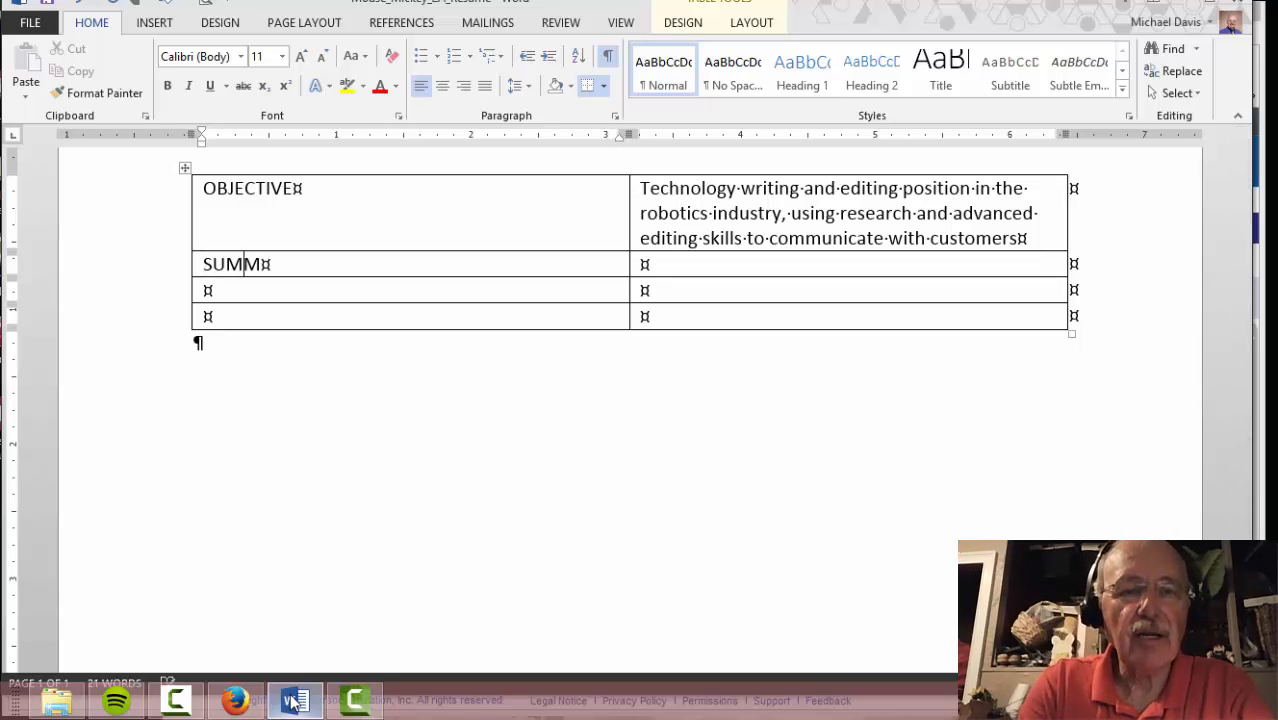
text(ARY OF QU)
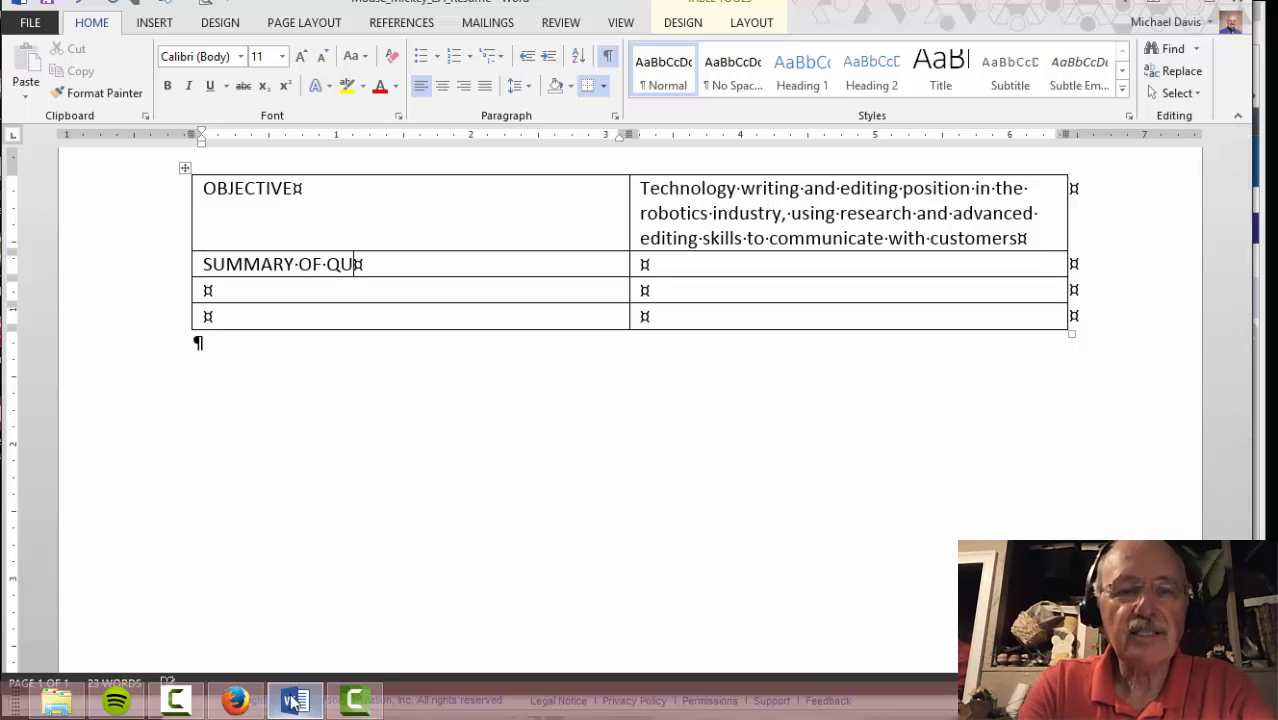
text(ALIFICATIONS)
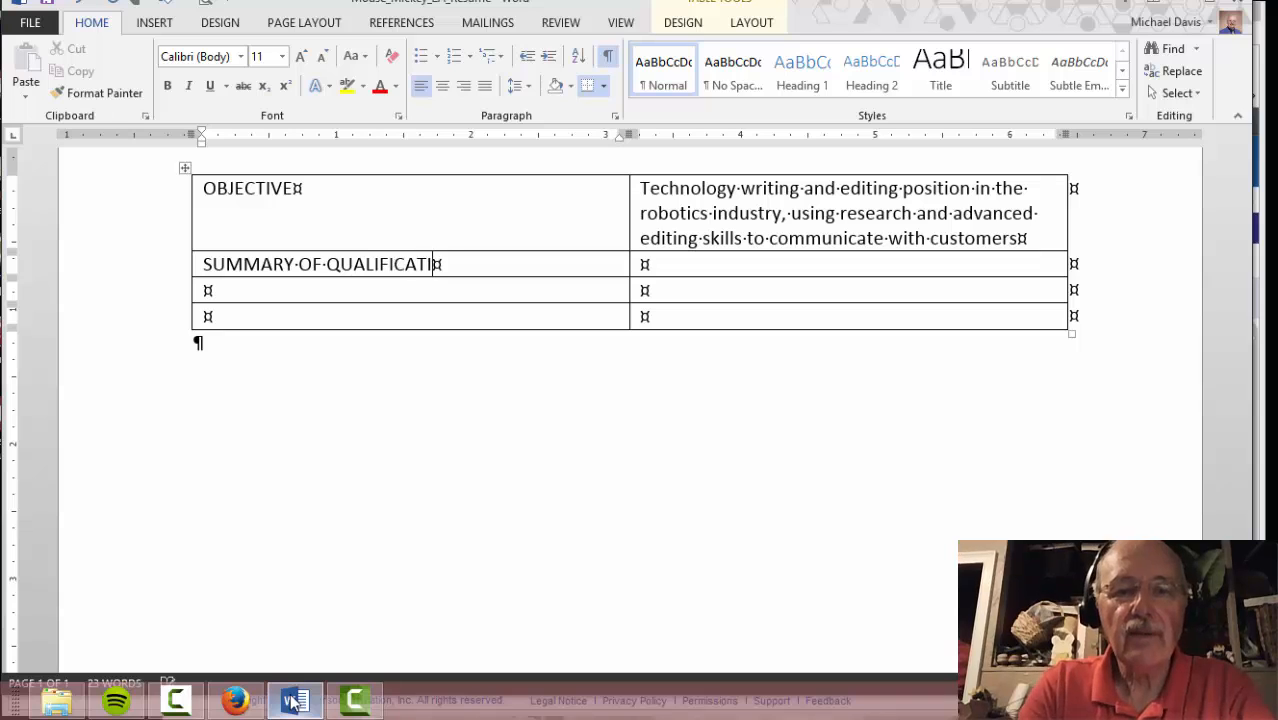
key(Tab)
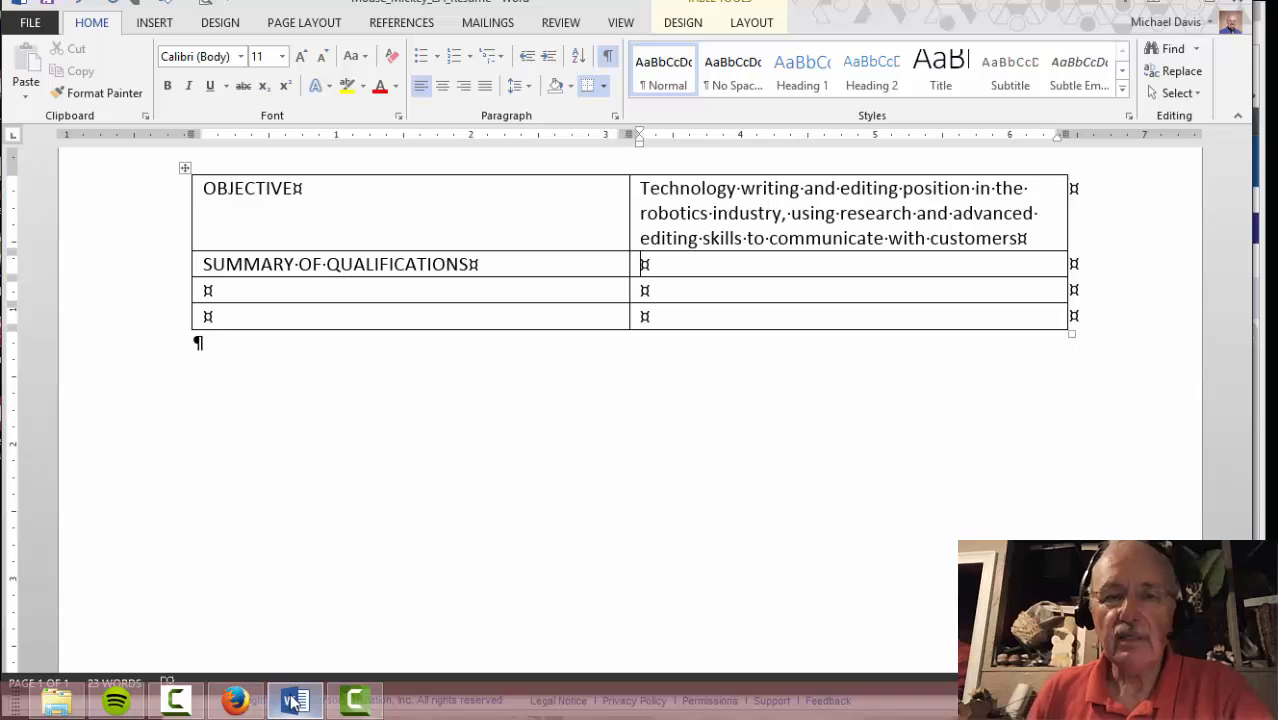
click(235, 705)
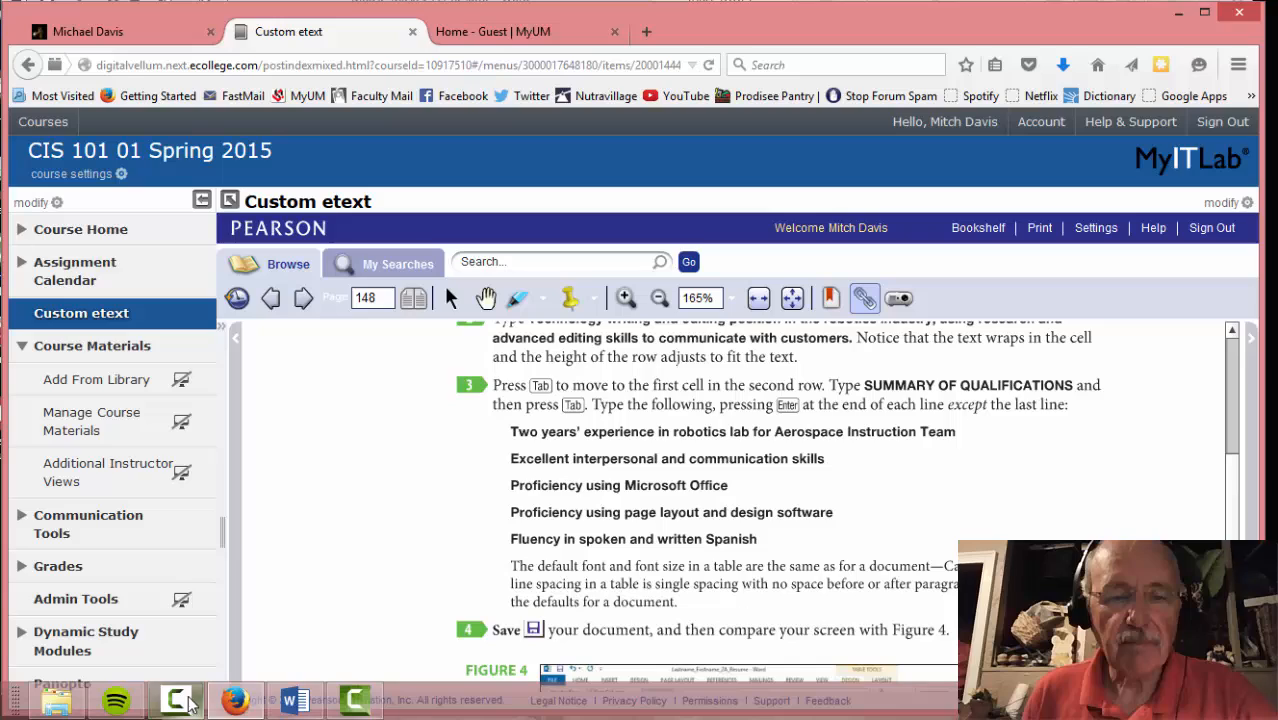
Type 'Two years experience in robotics lab of aerospace instruction team' and start a new line
click(285, 705)
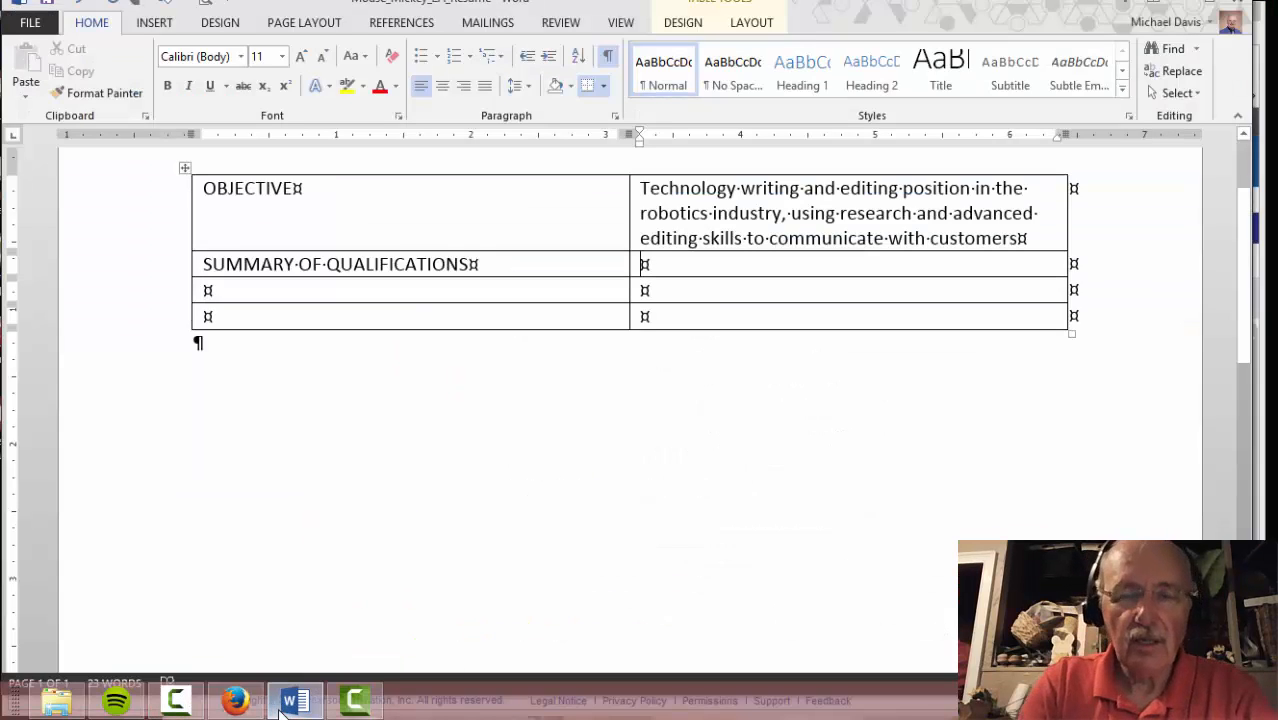
text(Two)
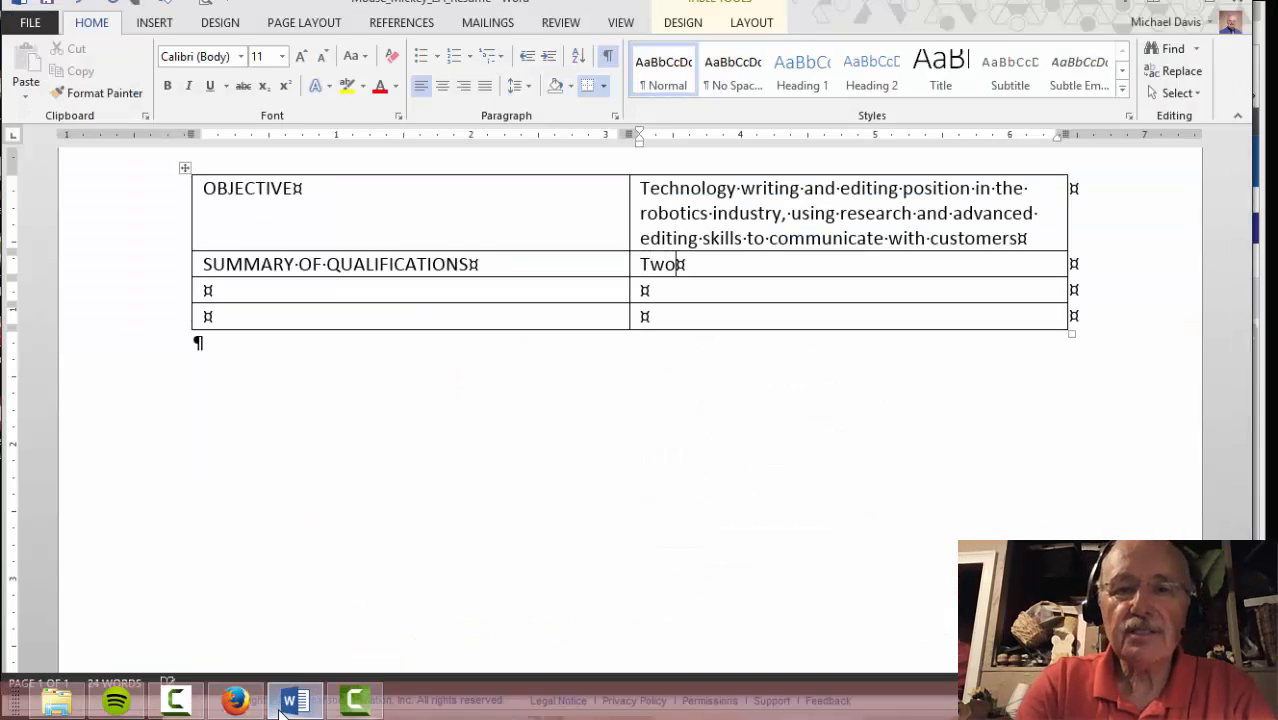
text( years ex)
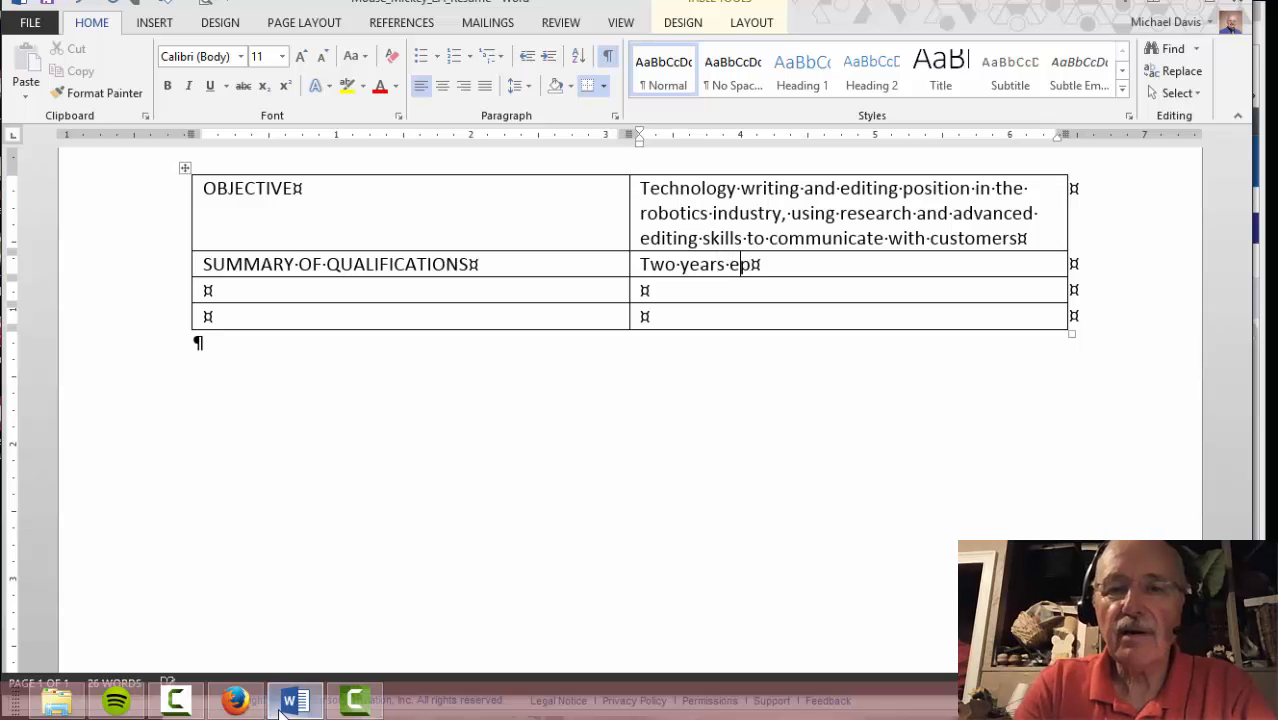
text(perience in robotics lab of aerospace instruction team)
key(Return)
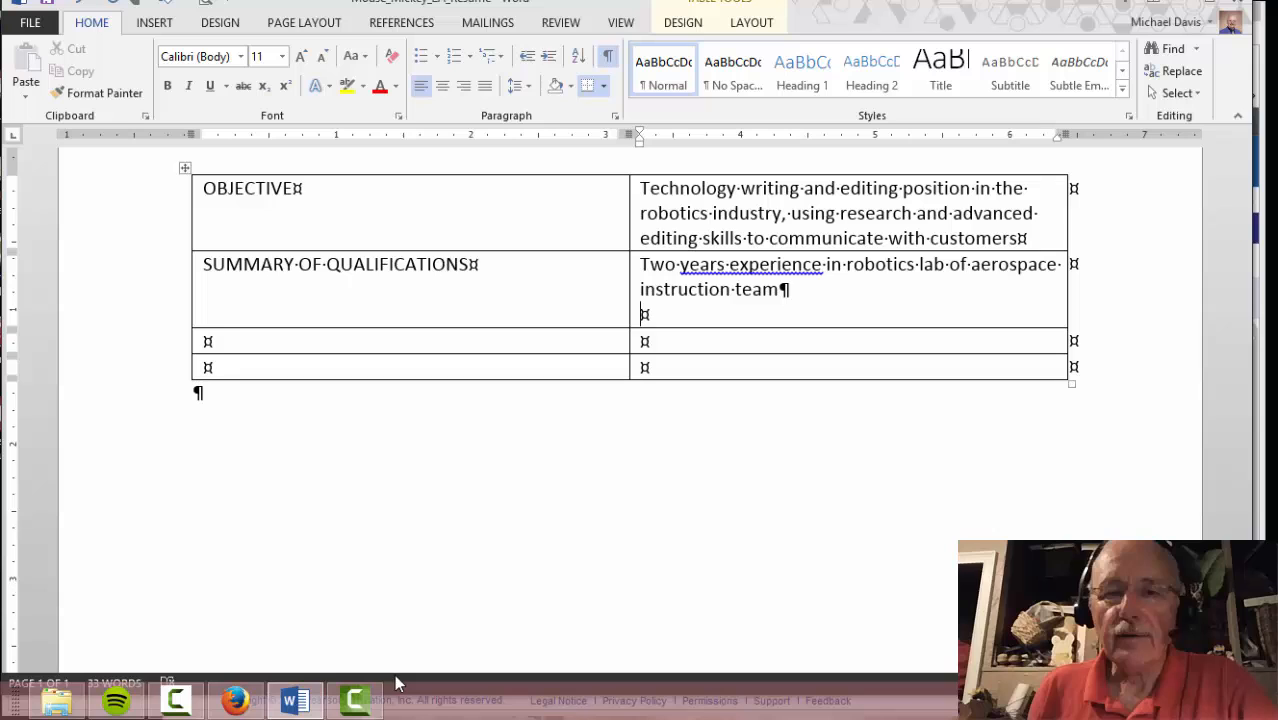
click(236, 701)
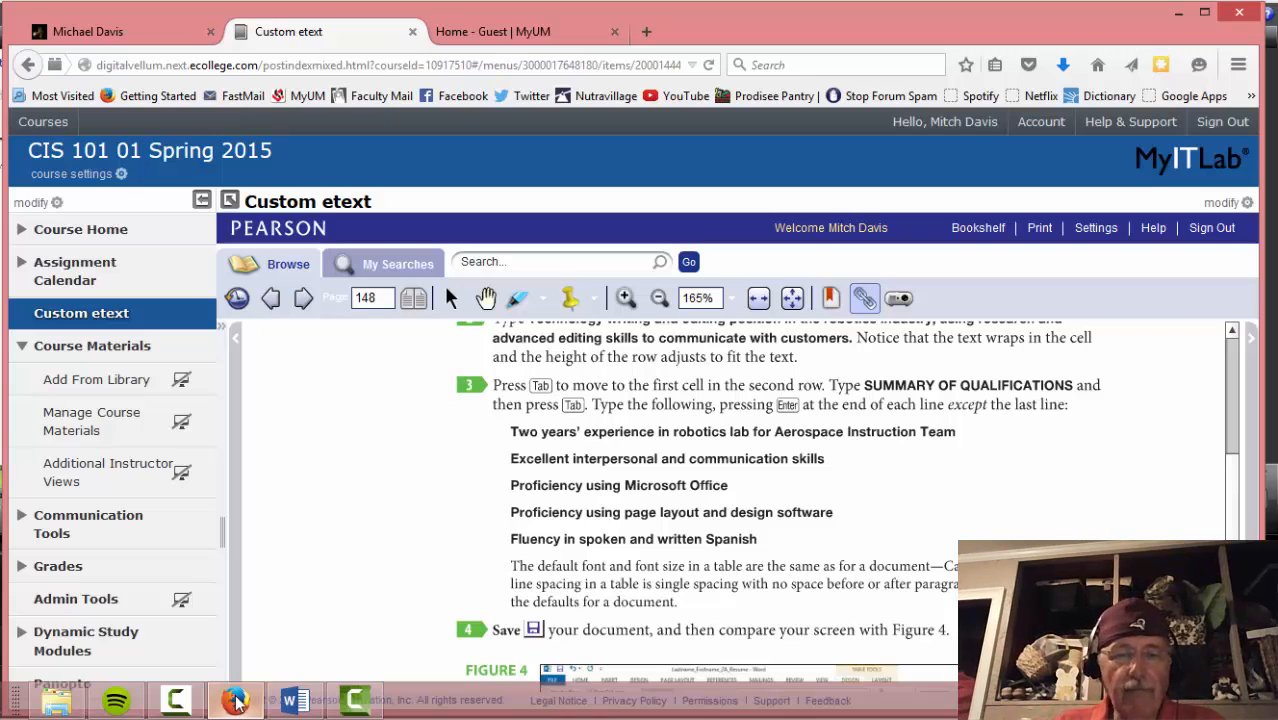
Add the qualification line 'Excellent interpersonal and communication skills'
click(293, 701)
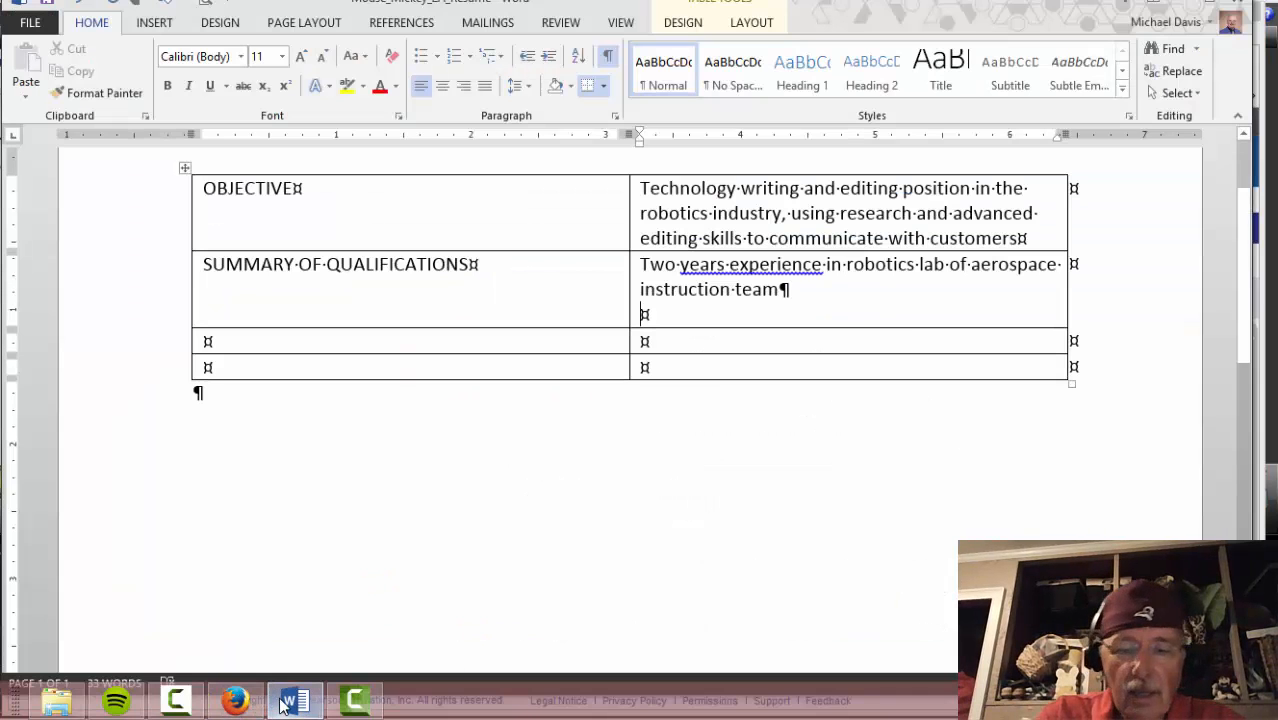
text(Excell)
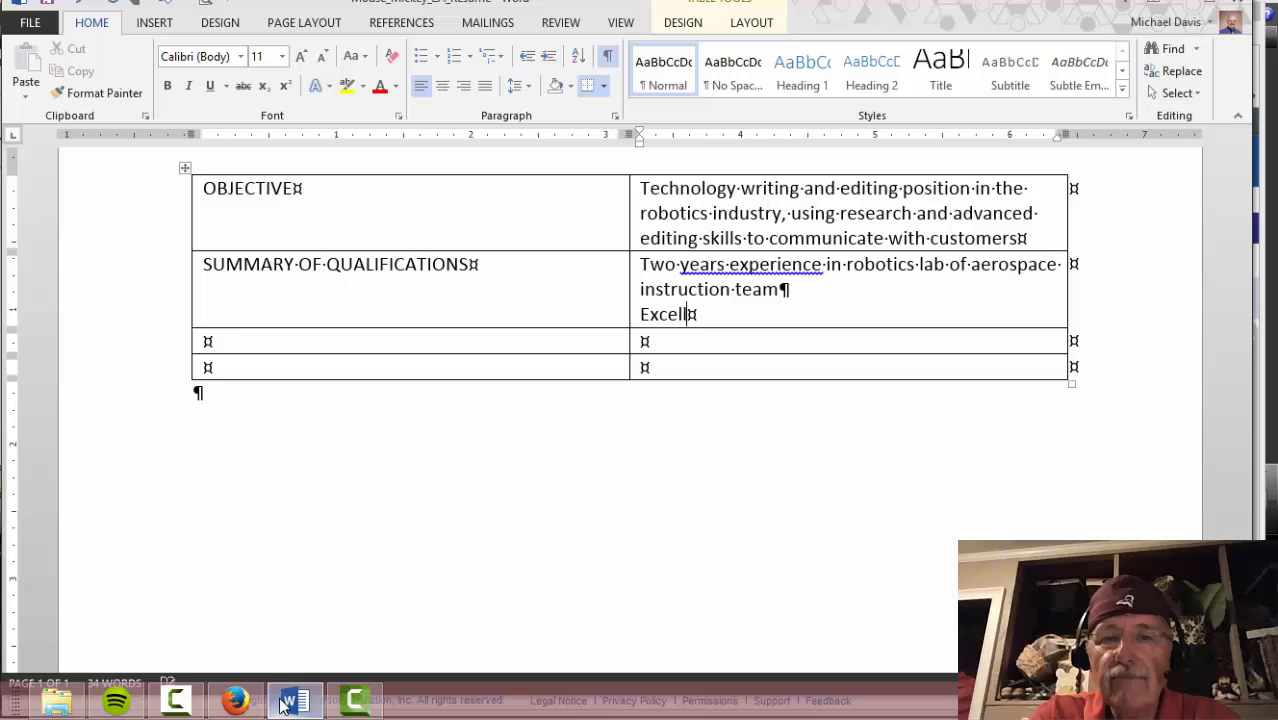
text(ent interpersonal and communication s)
key(BackSpace)
text(s)
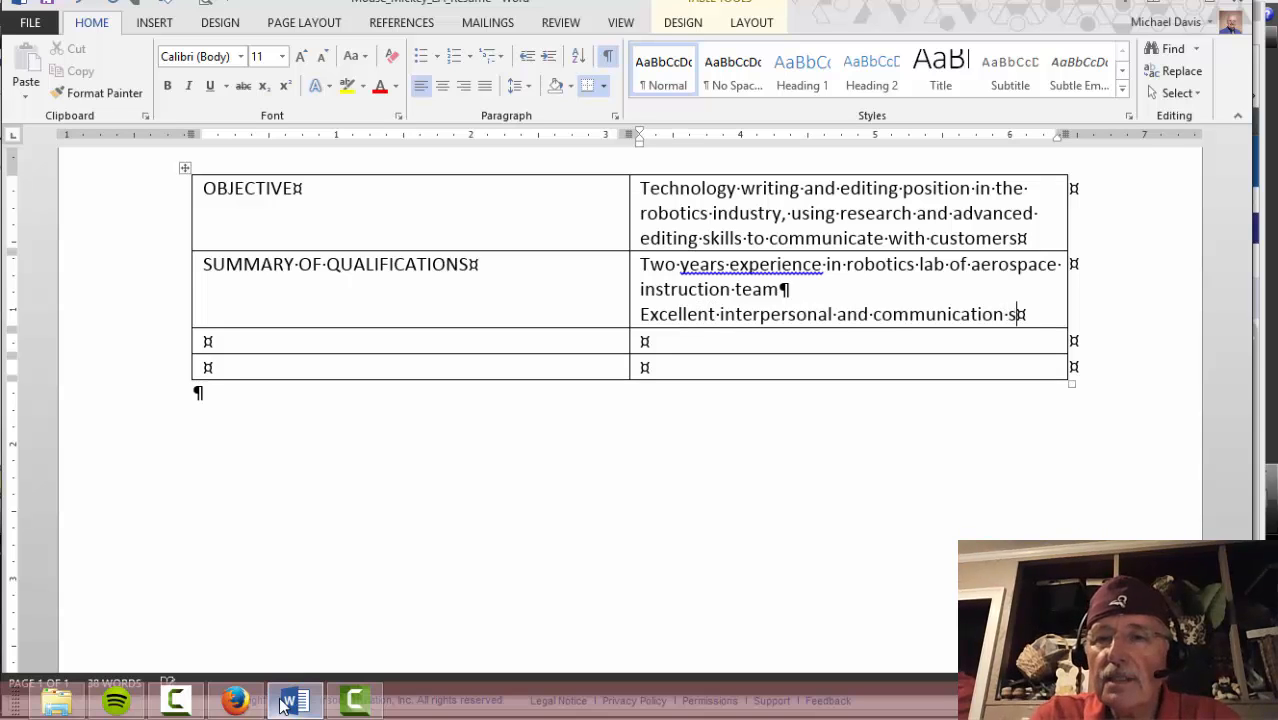
text(kills)
key(Return)
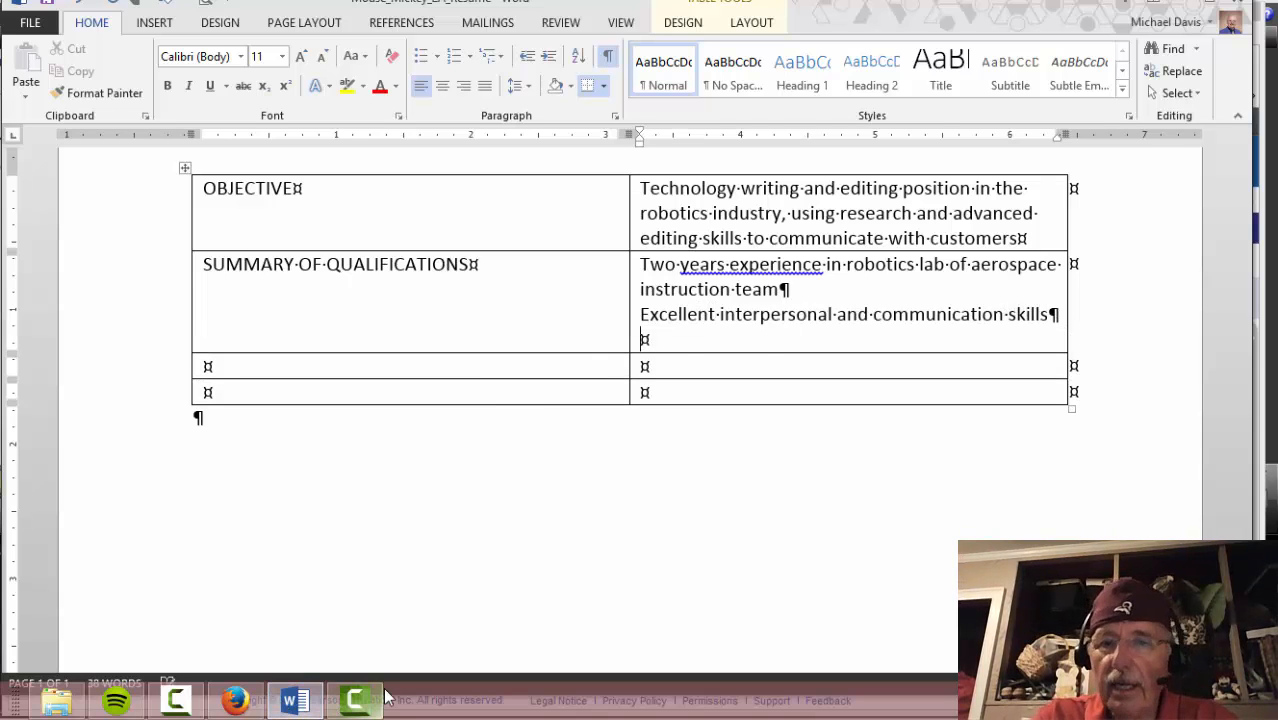
click(283, 705)
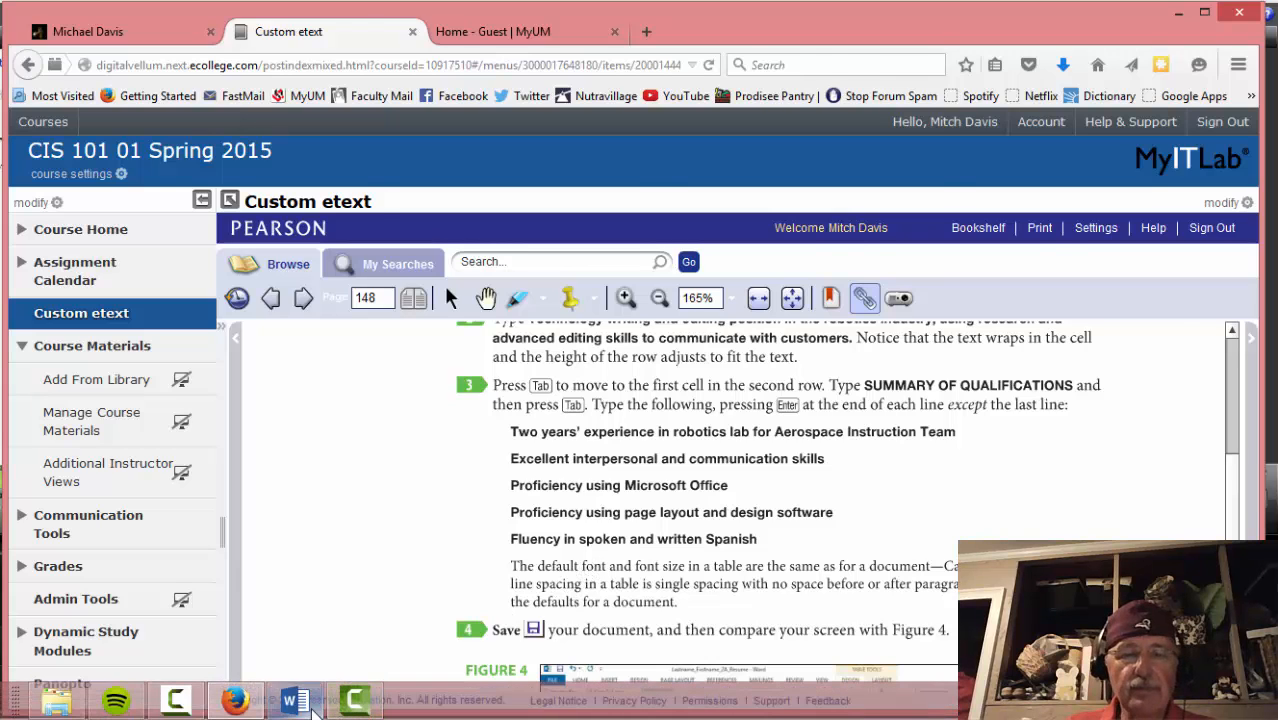
Add 'Proficiency using page layout and design software' and finally 'Fluency in spoken and written Spanish'
click(296, 701)
text(Proficiency using page layout and design software)
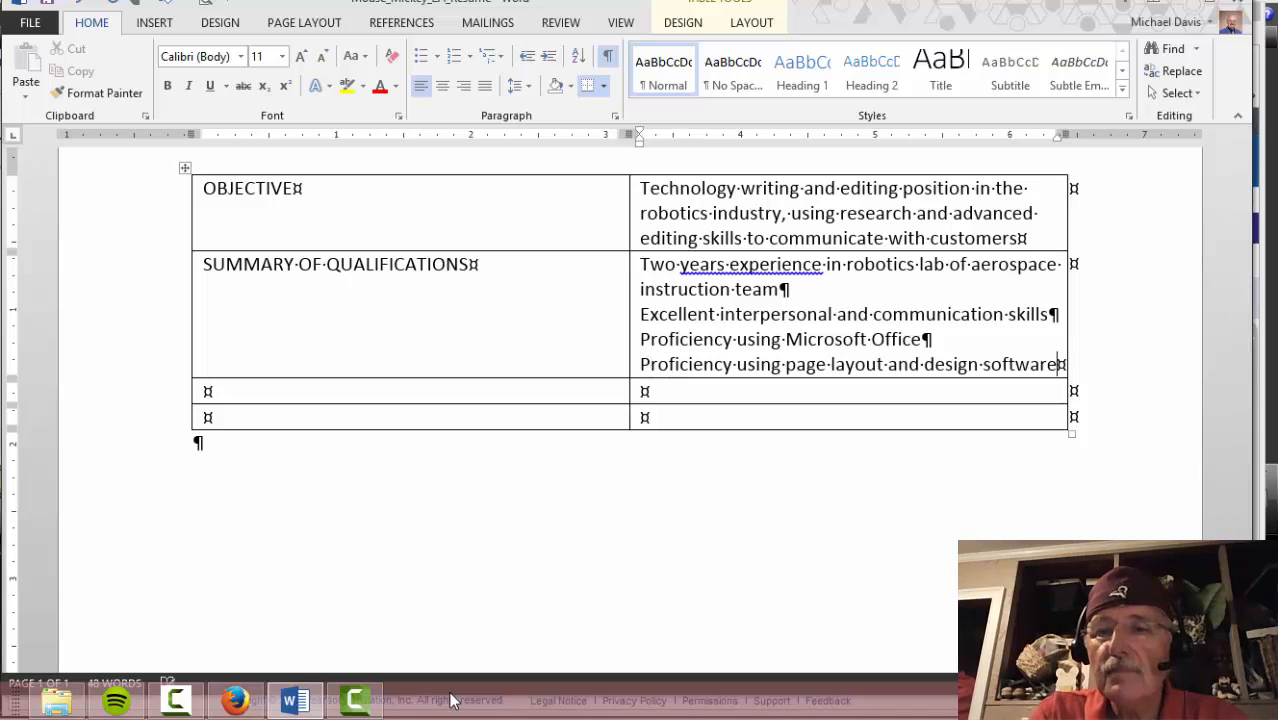
key(BackSpace)
key(Return)
key(alt+Tab)
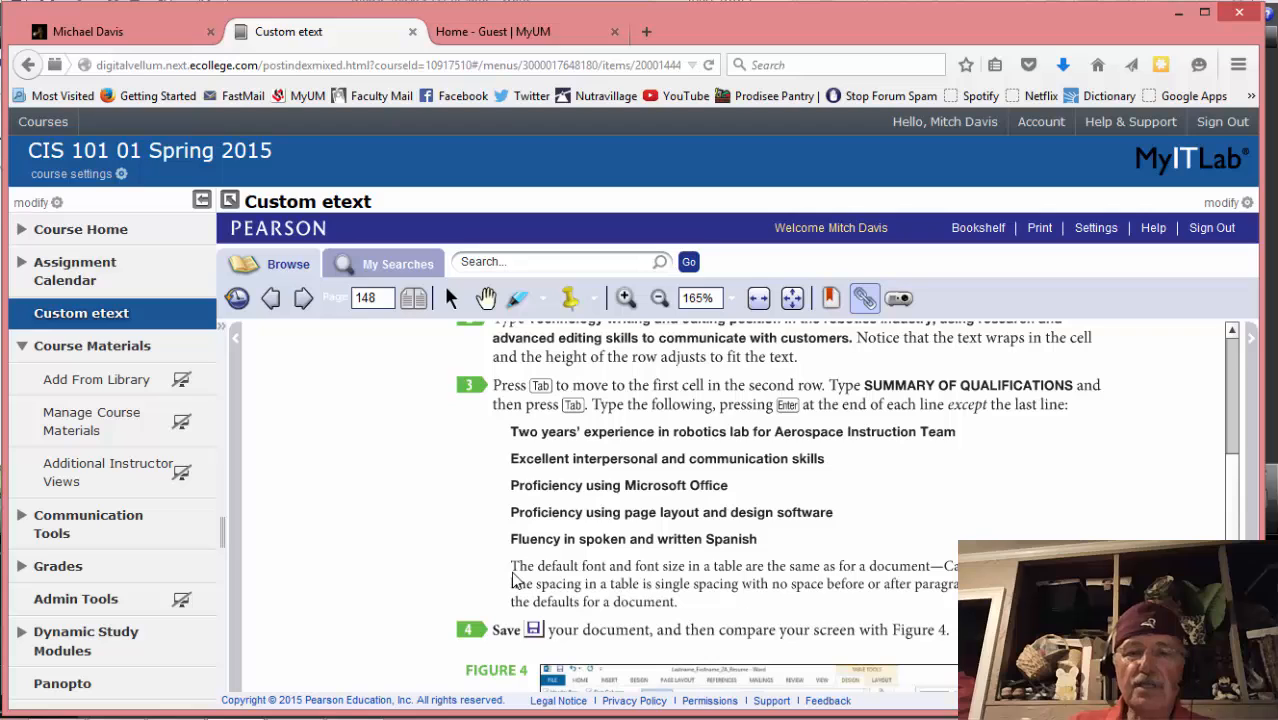
mouse_move(404, 716)
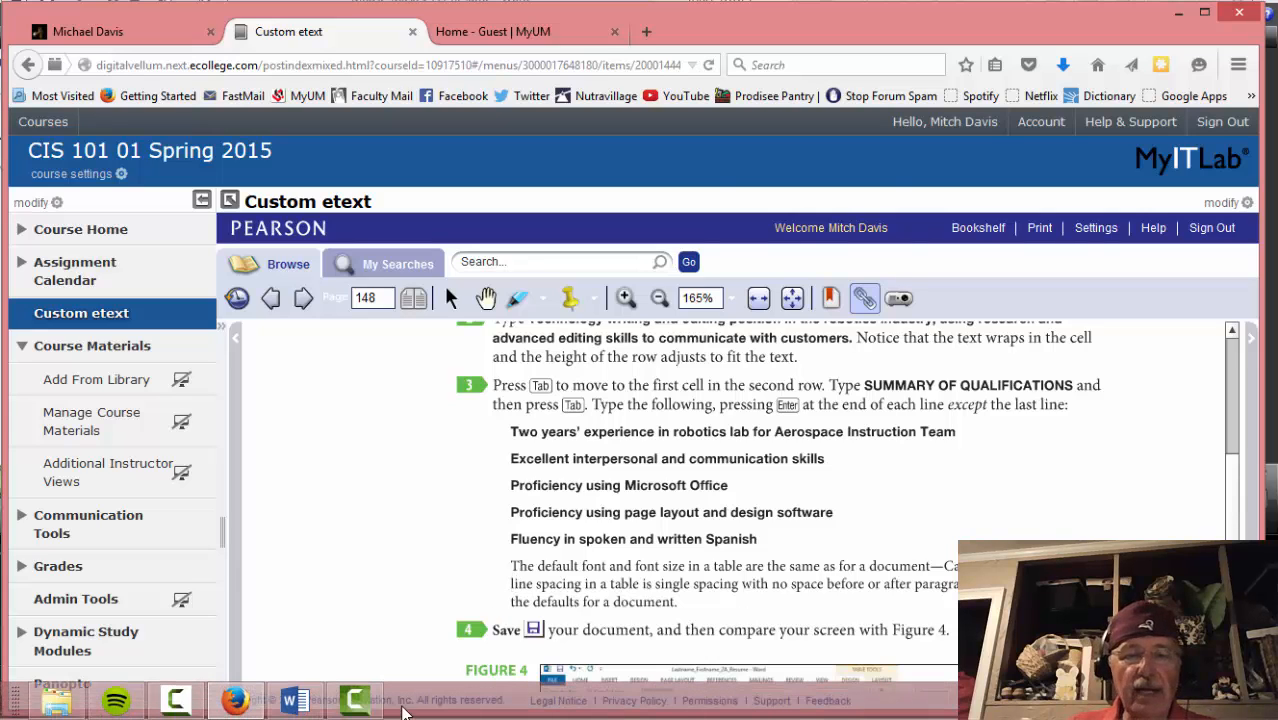
click(297, 702)
text(Flu)
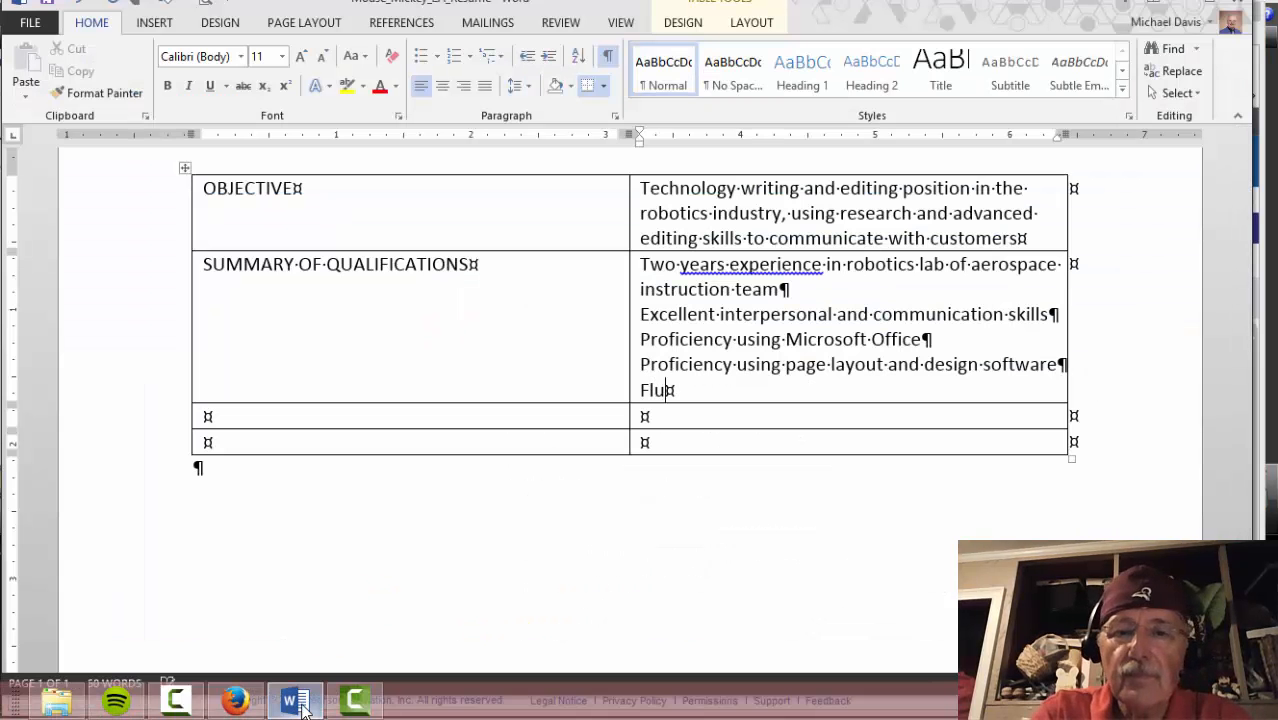
text(ency in spoken and written Sp)
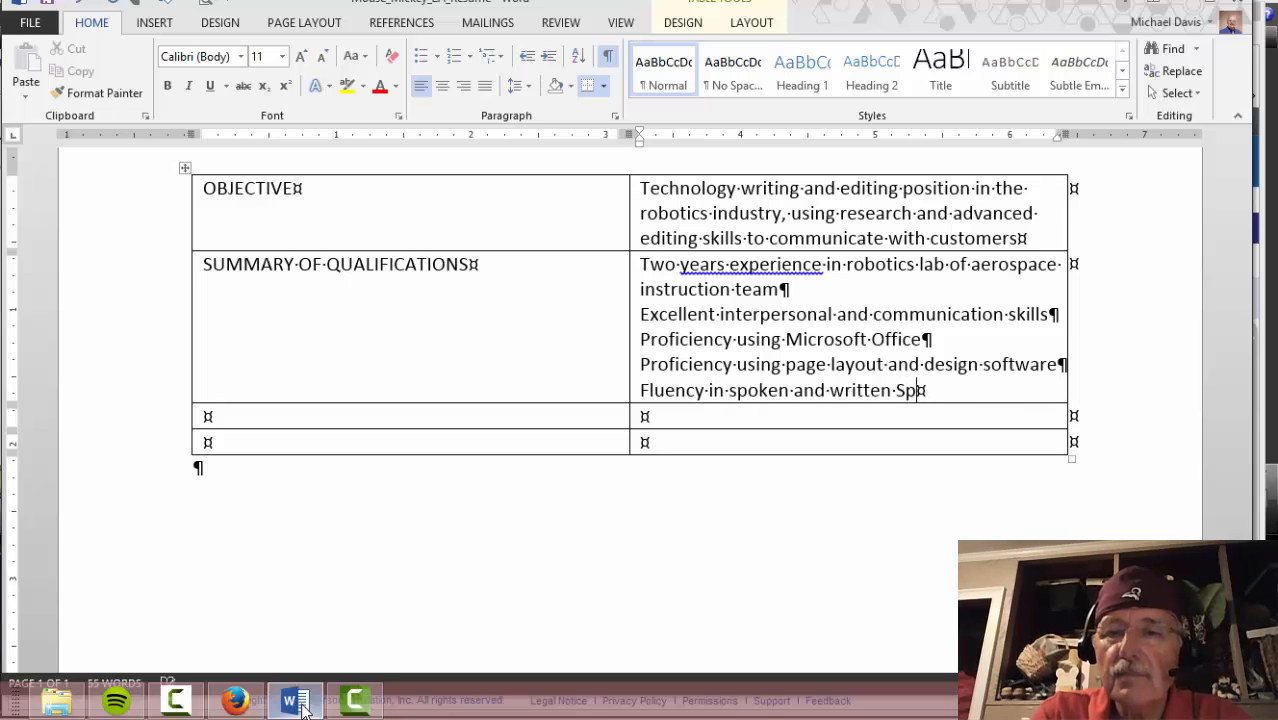
text(anish)
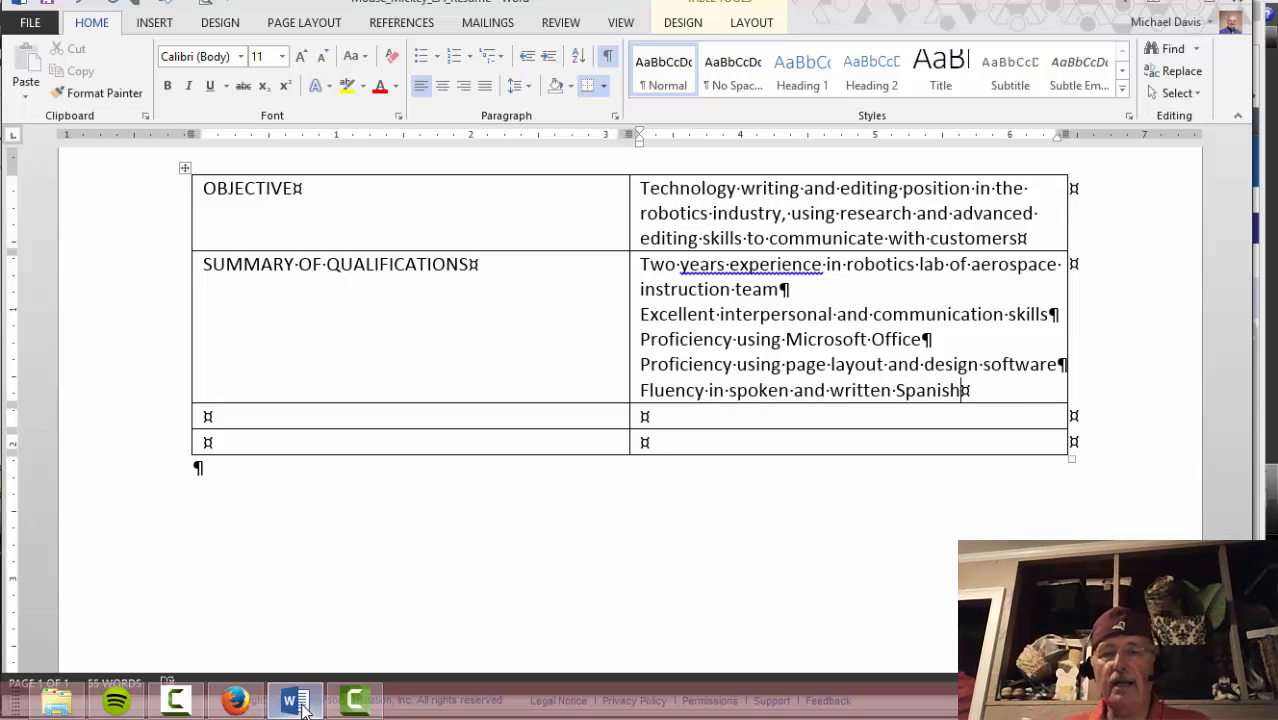
click(236, 702)
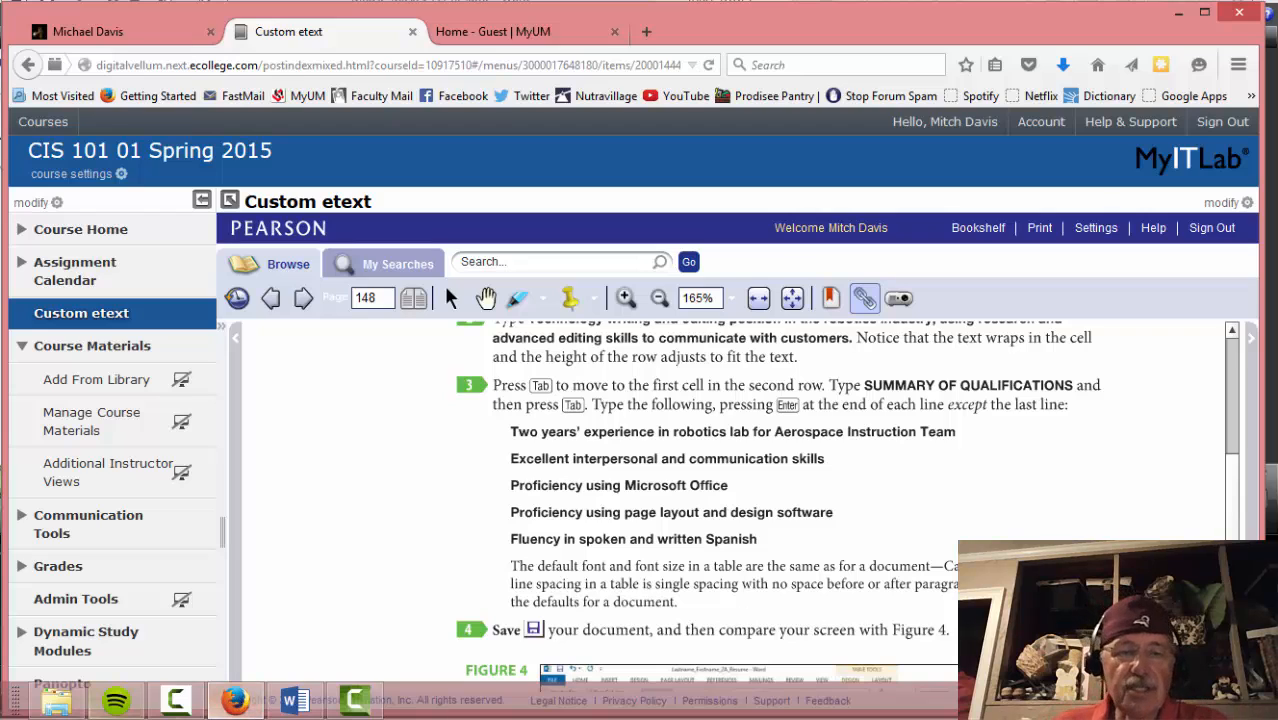
click(295, 700)
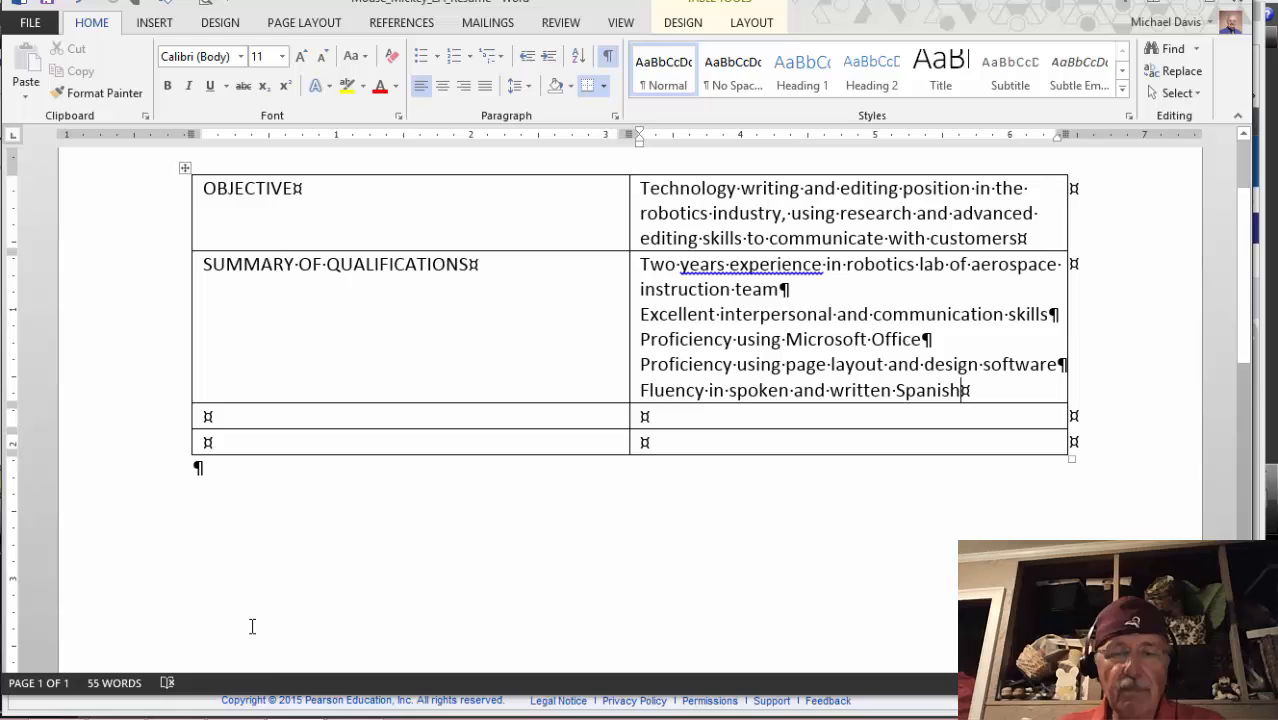
click(262, 703)
scroll(700, 500, down, 2)
scroll(700, 500, down, 2)
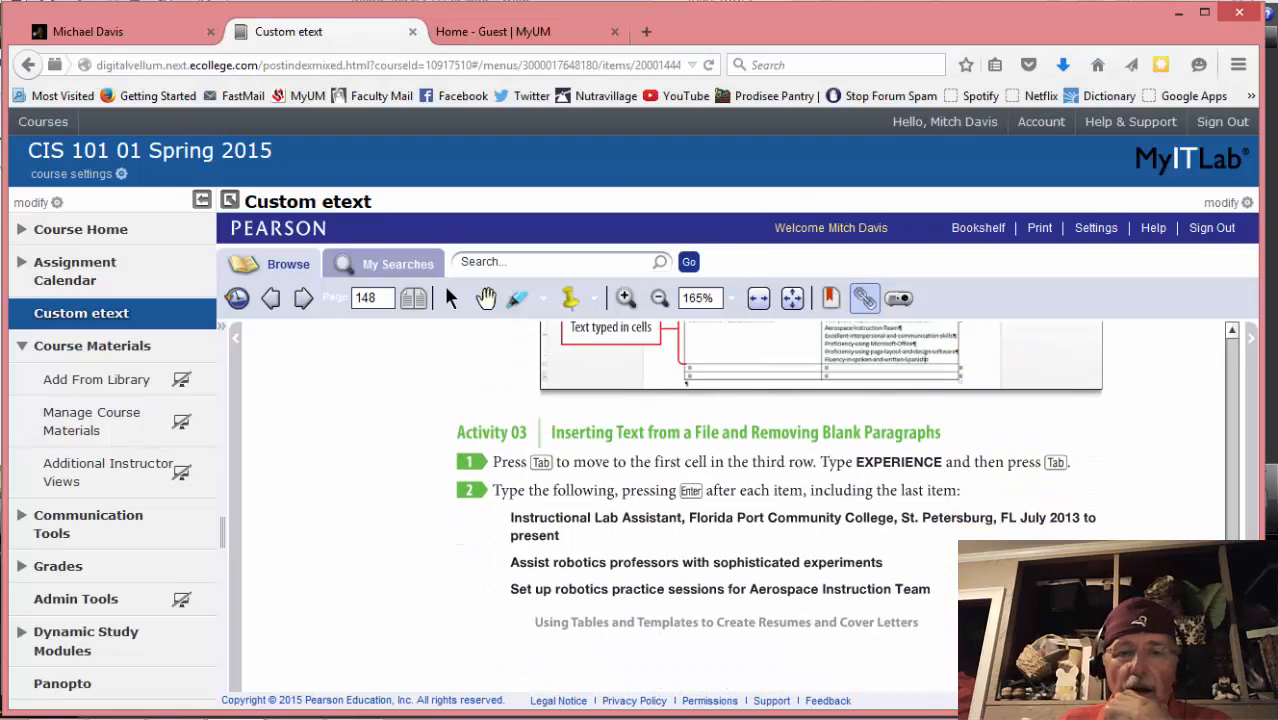
scroll(740, 500, up, 5)
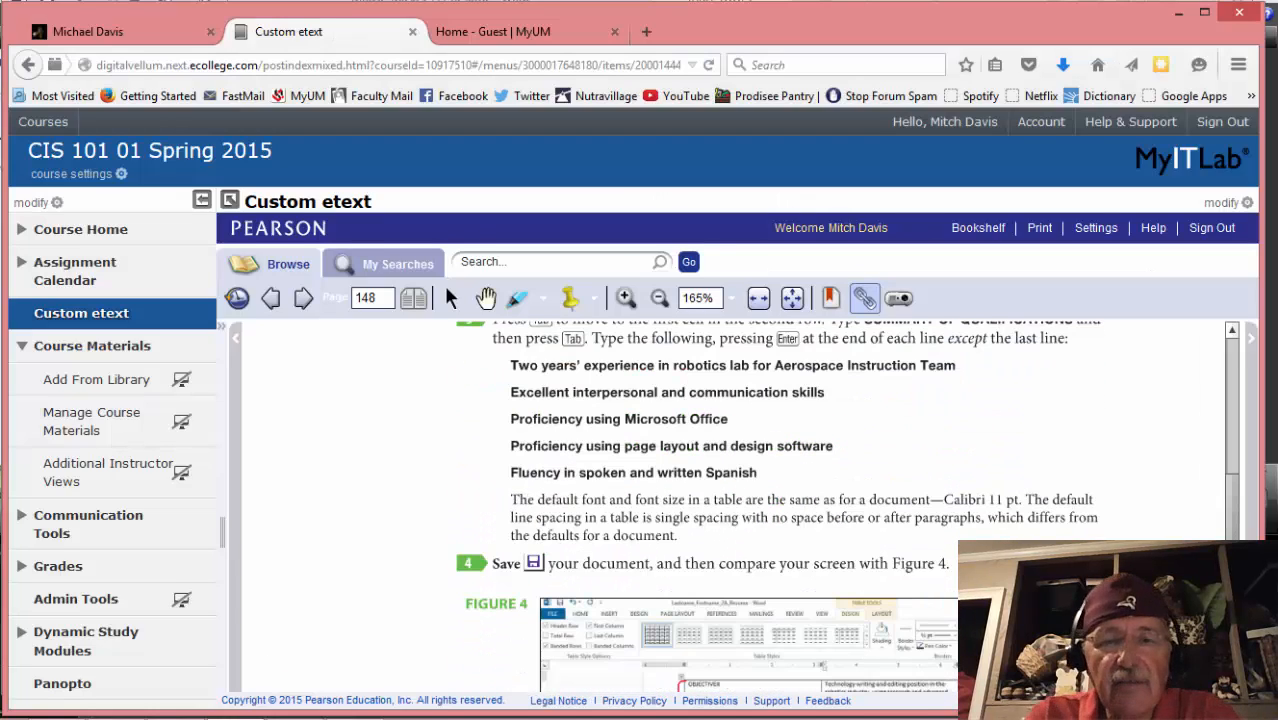
scroll(1183, 532, down, 2)
scroll(1183, 532, up, 4)
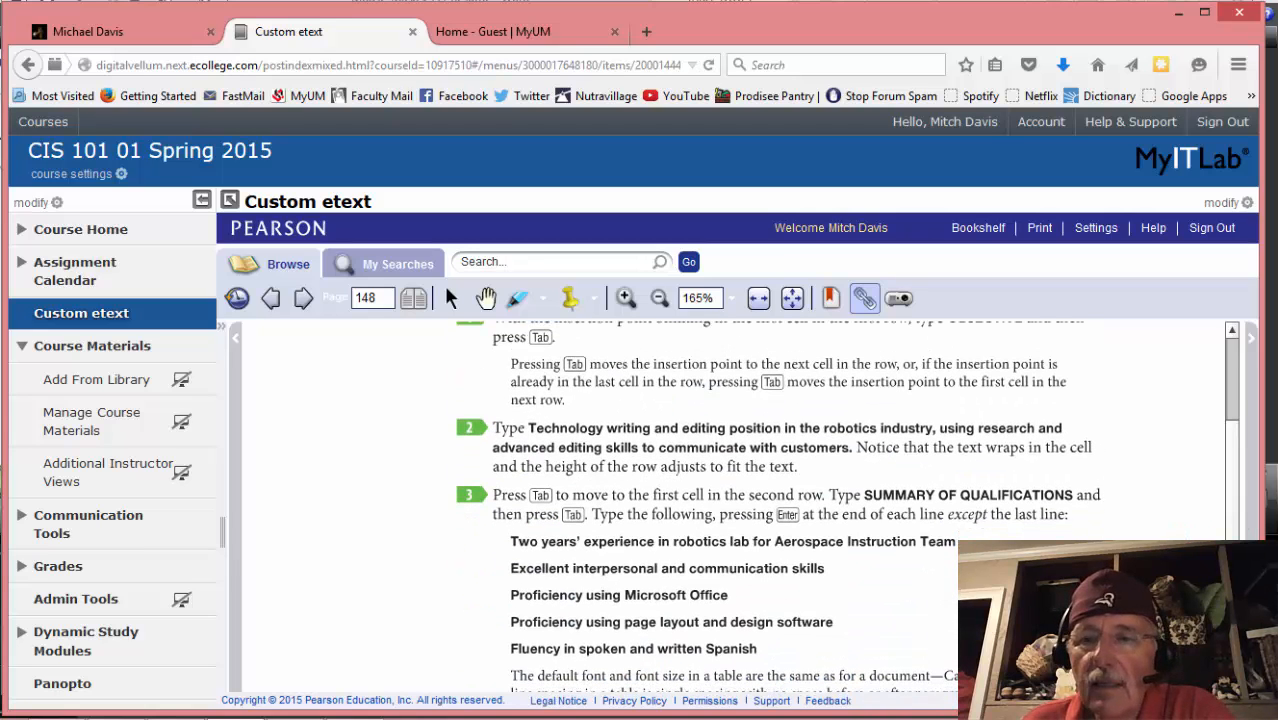
scroll(740, 500, down, 5)
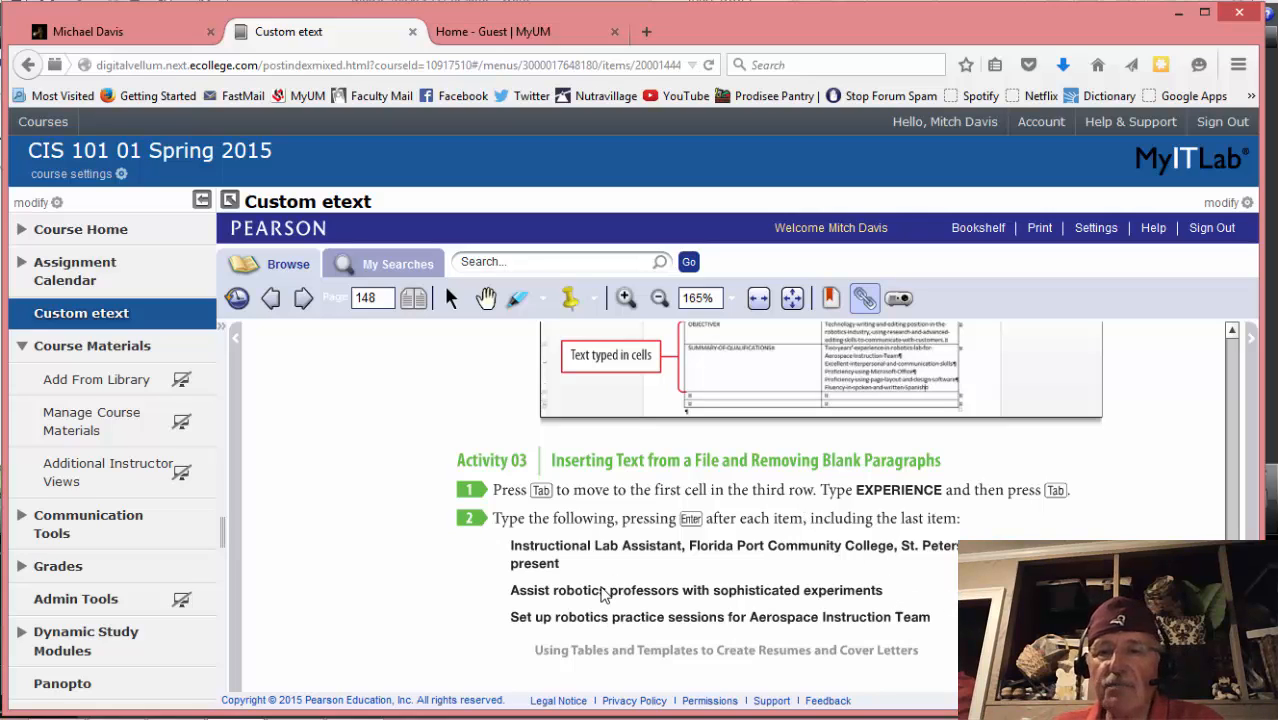
mouse_move(490, 712)
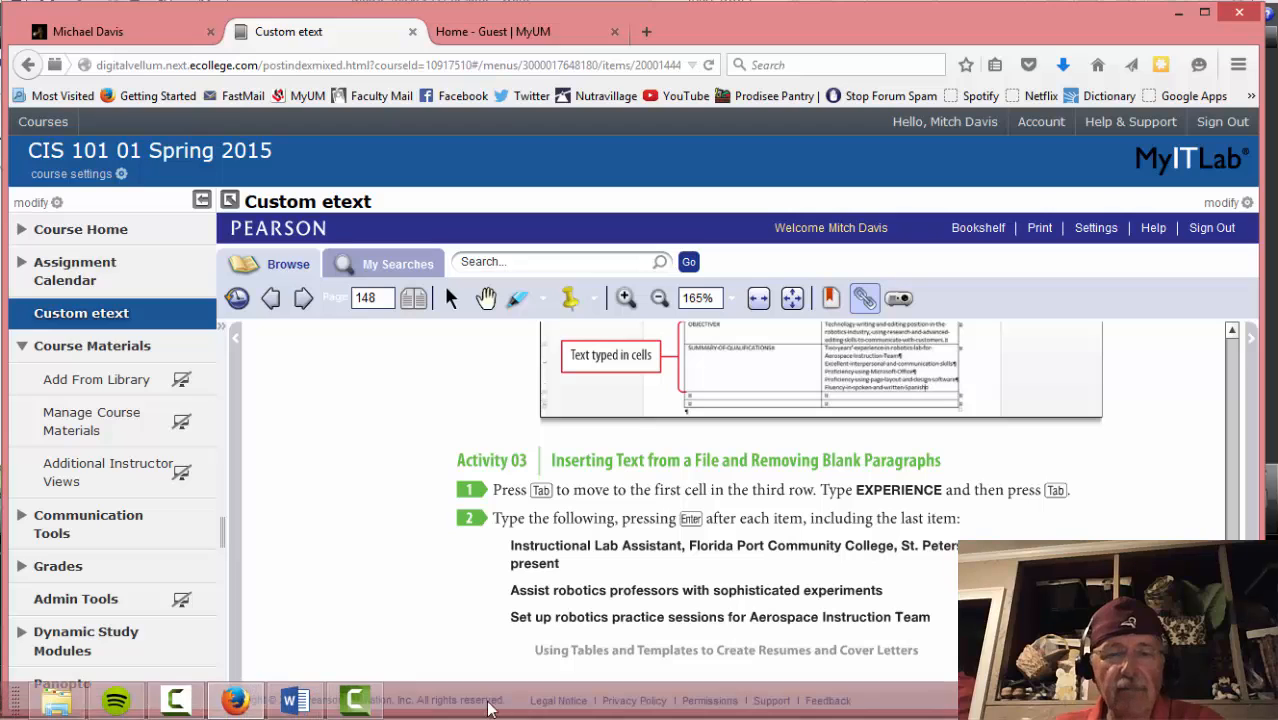
click(295, 701)
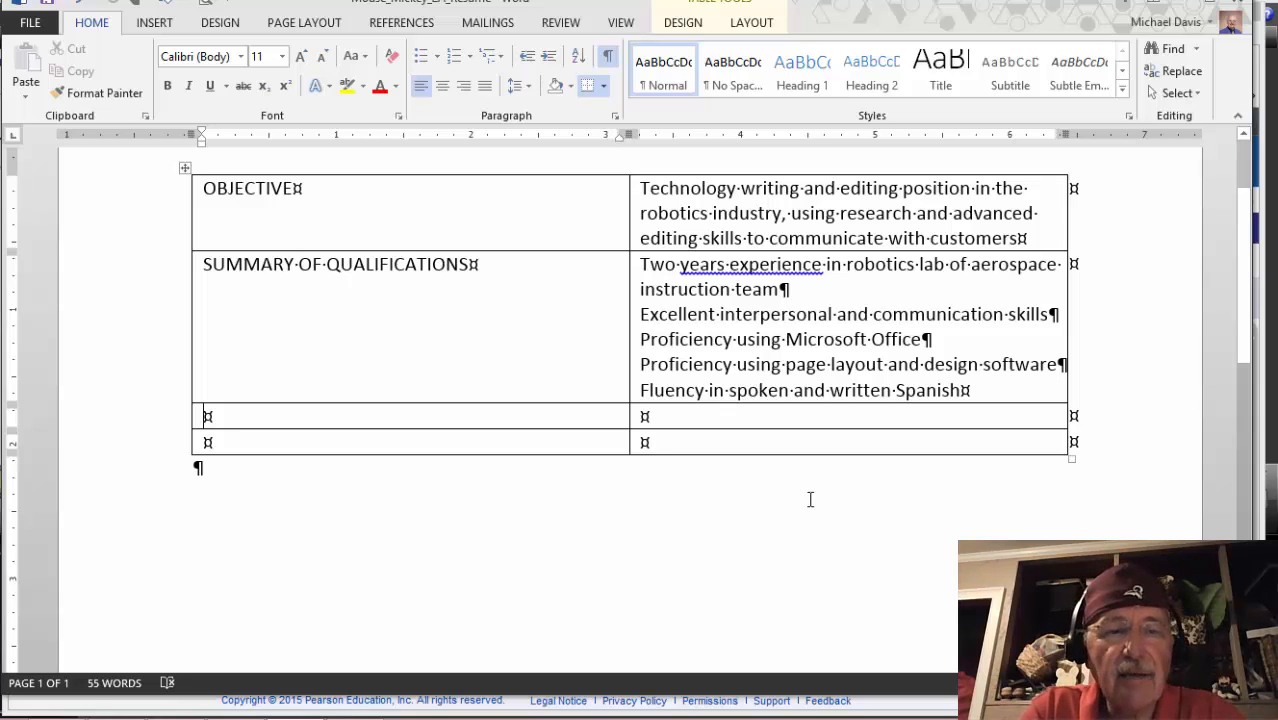
Label row three EXPERIENCE and start a new line in the cell beside it
text(EXPERIENCE)
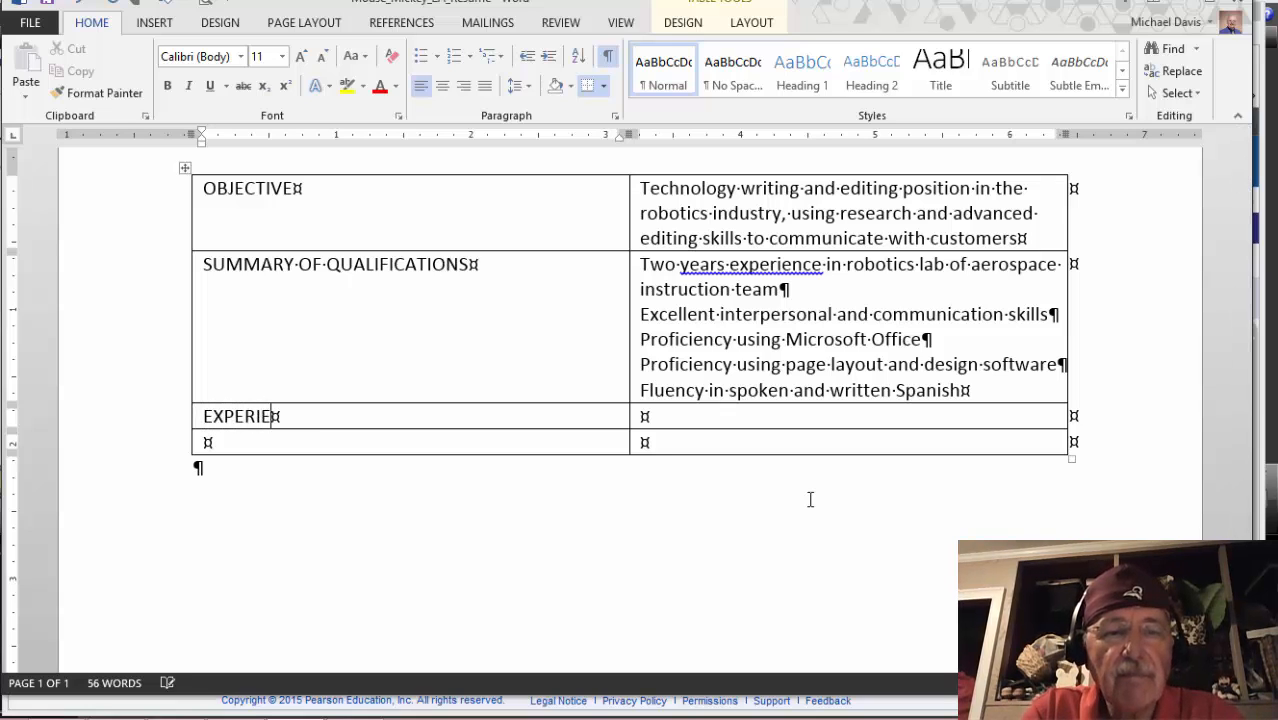
key(Tab)
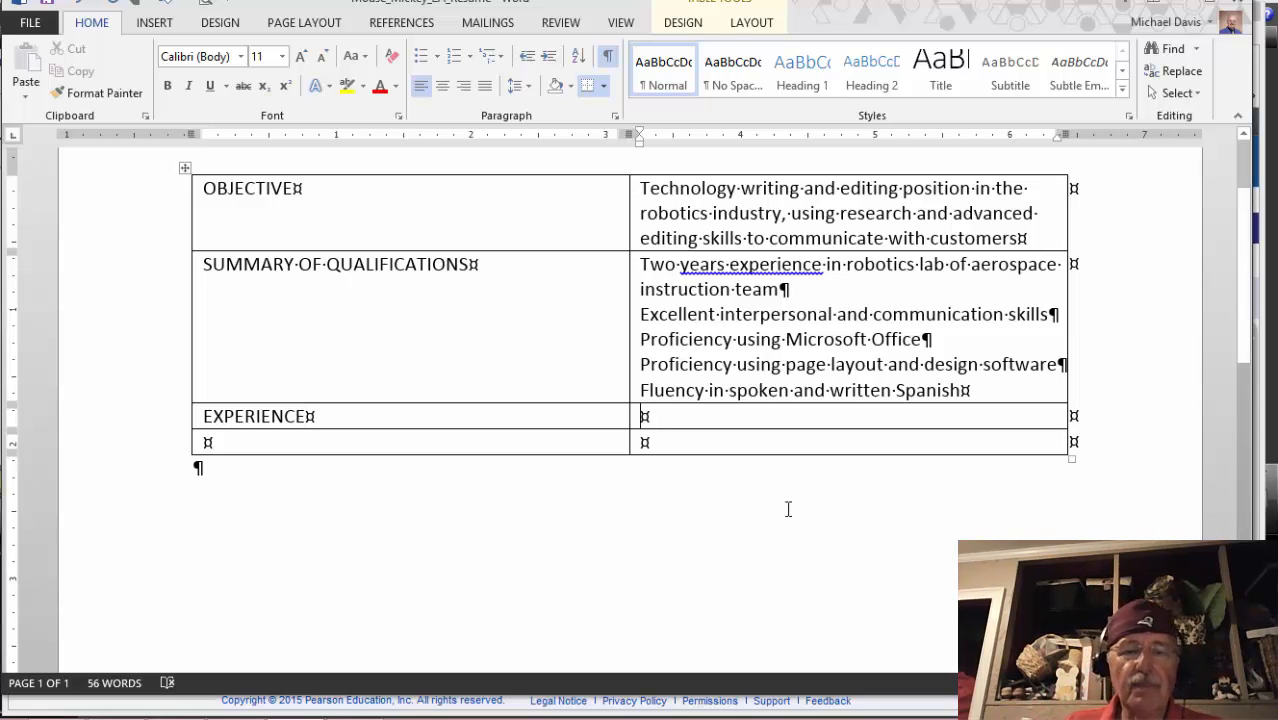
click(359, 712)
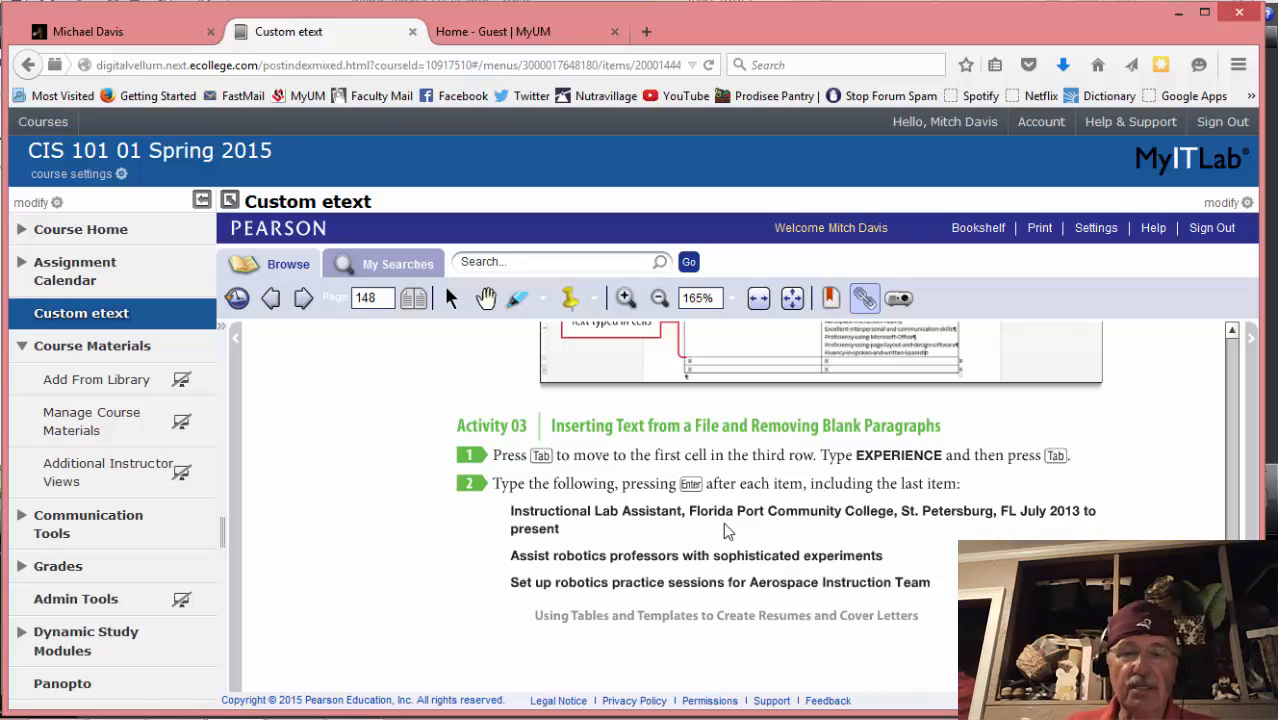
mouse_move(360, 705)
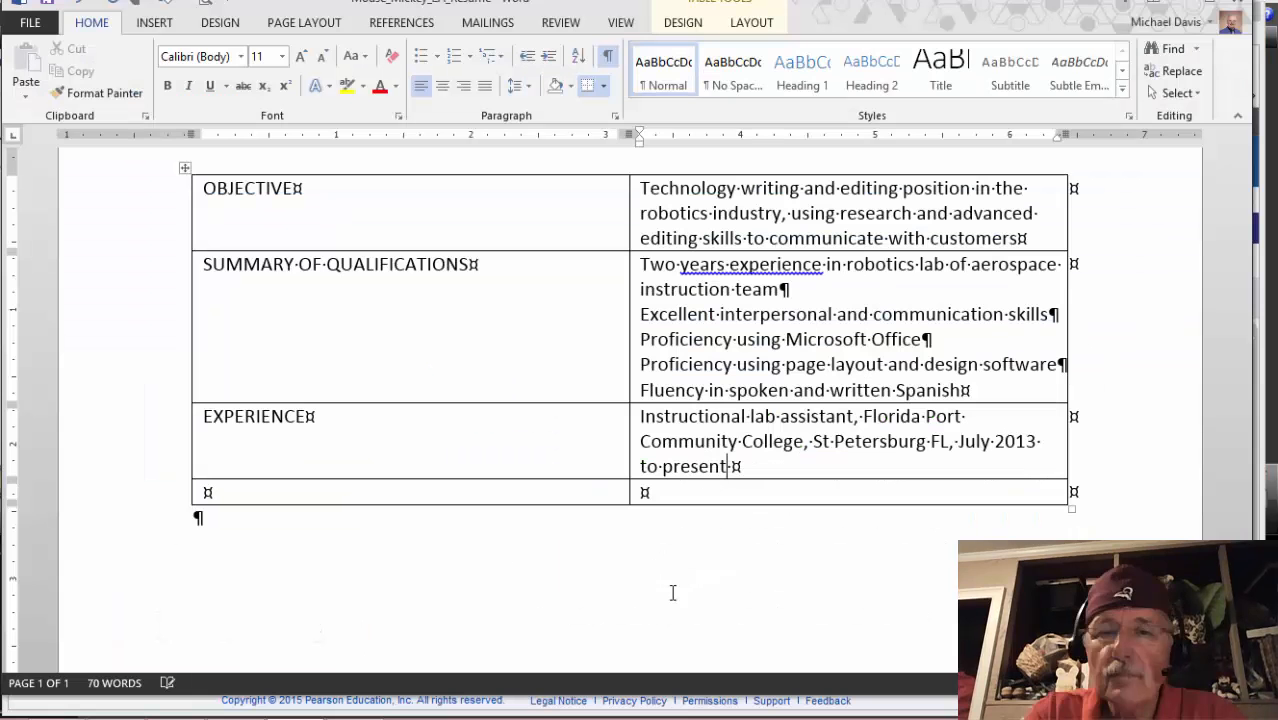
click(295, 700)
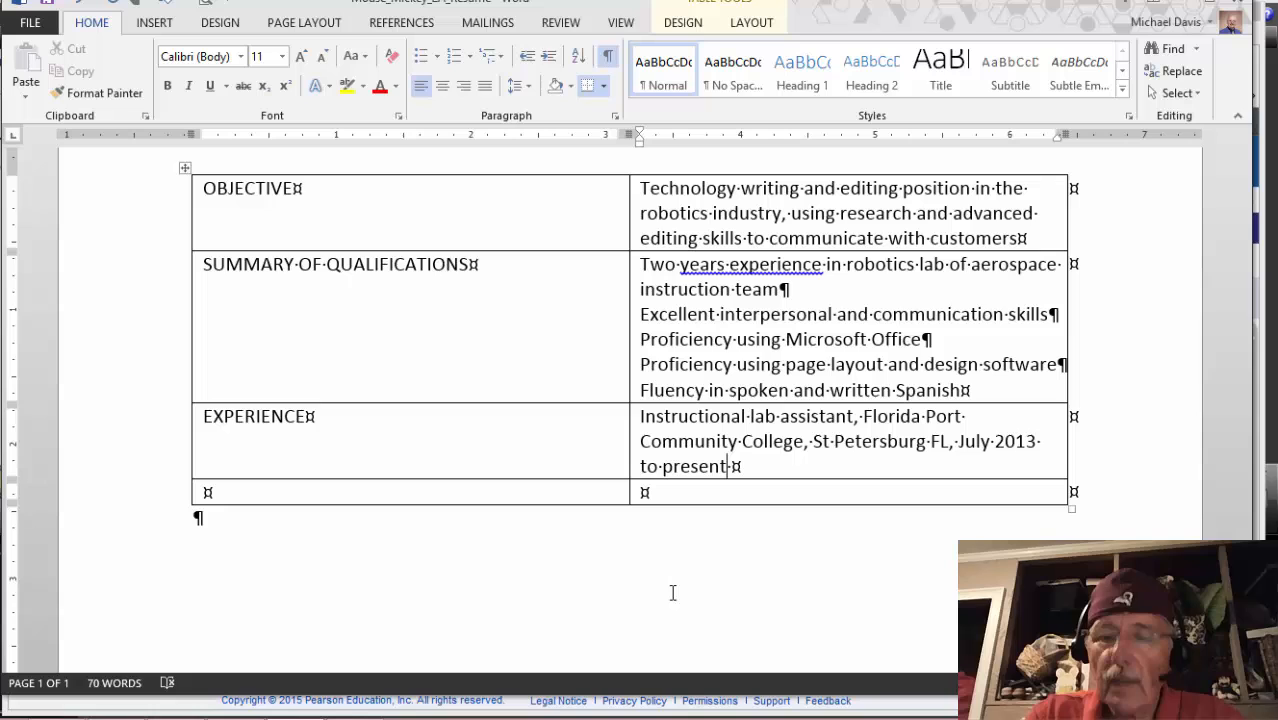
key(Return)
key(alt+Tab)
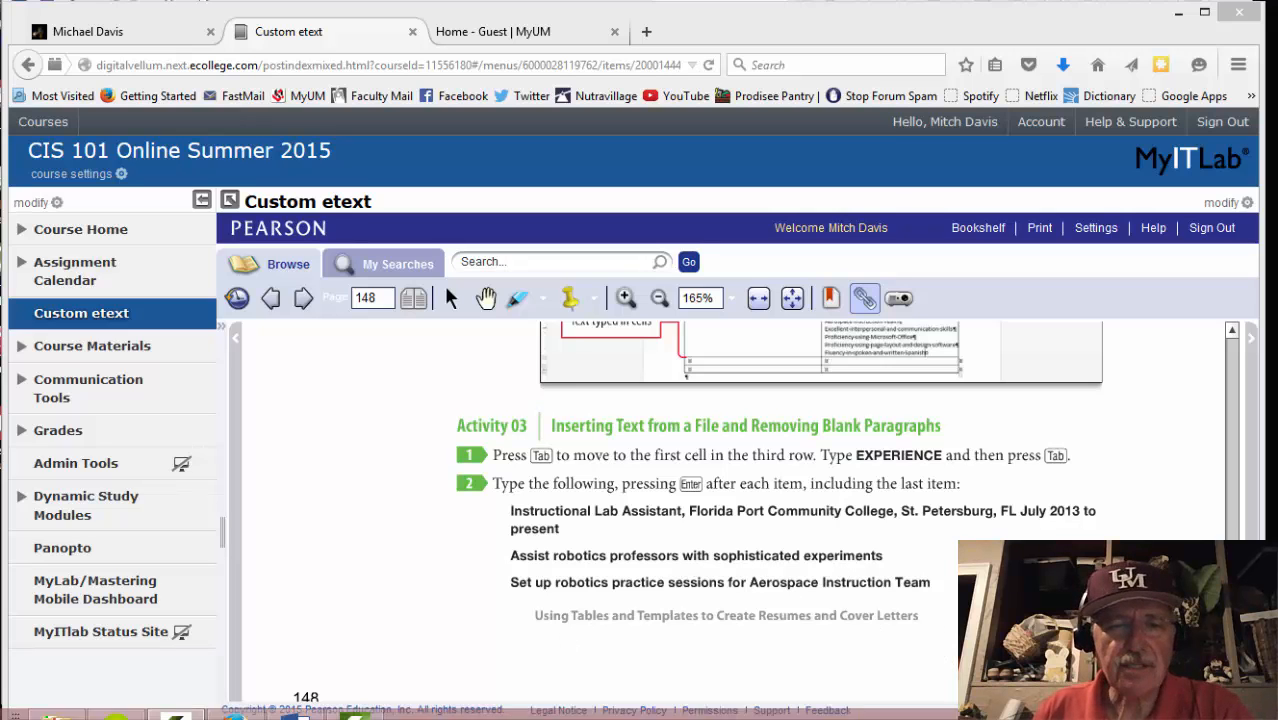
click(309, 708)
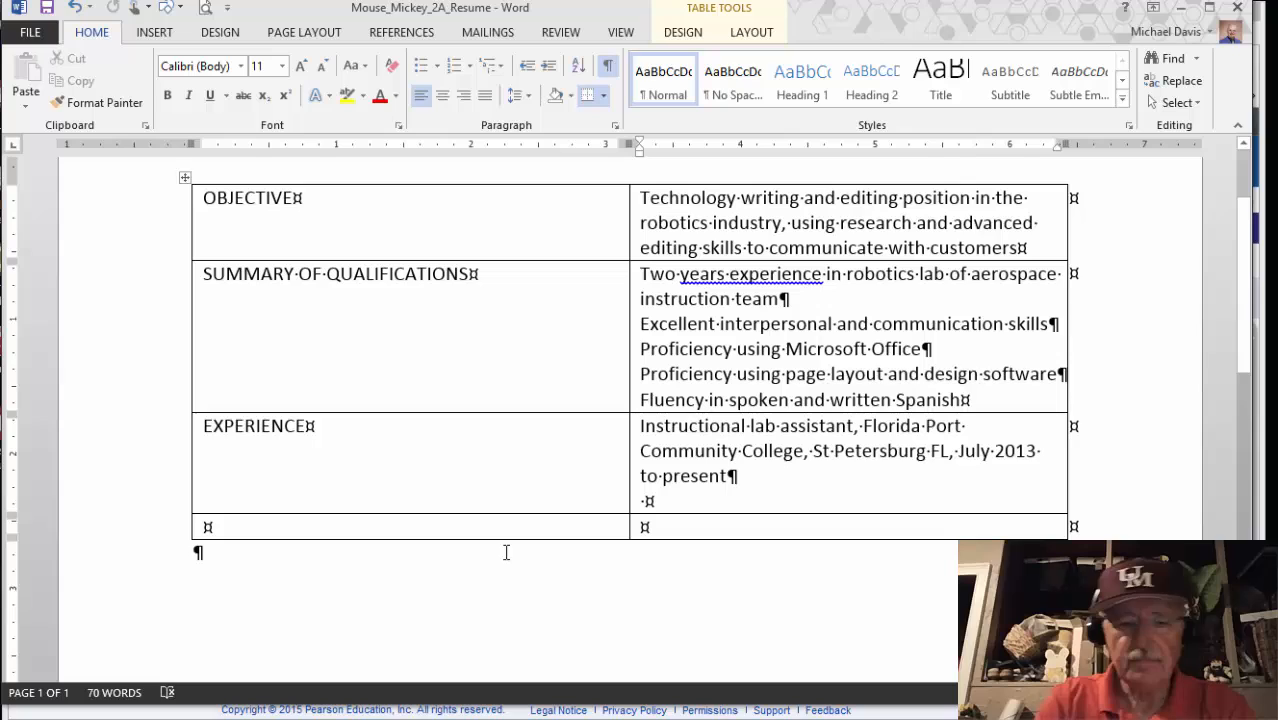
Type the two robotics duties, assisting professors and setting up practice sessions, ending with a blank line
text(Ass)
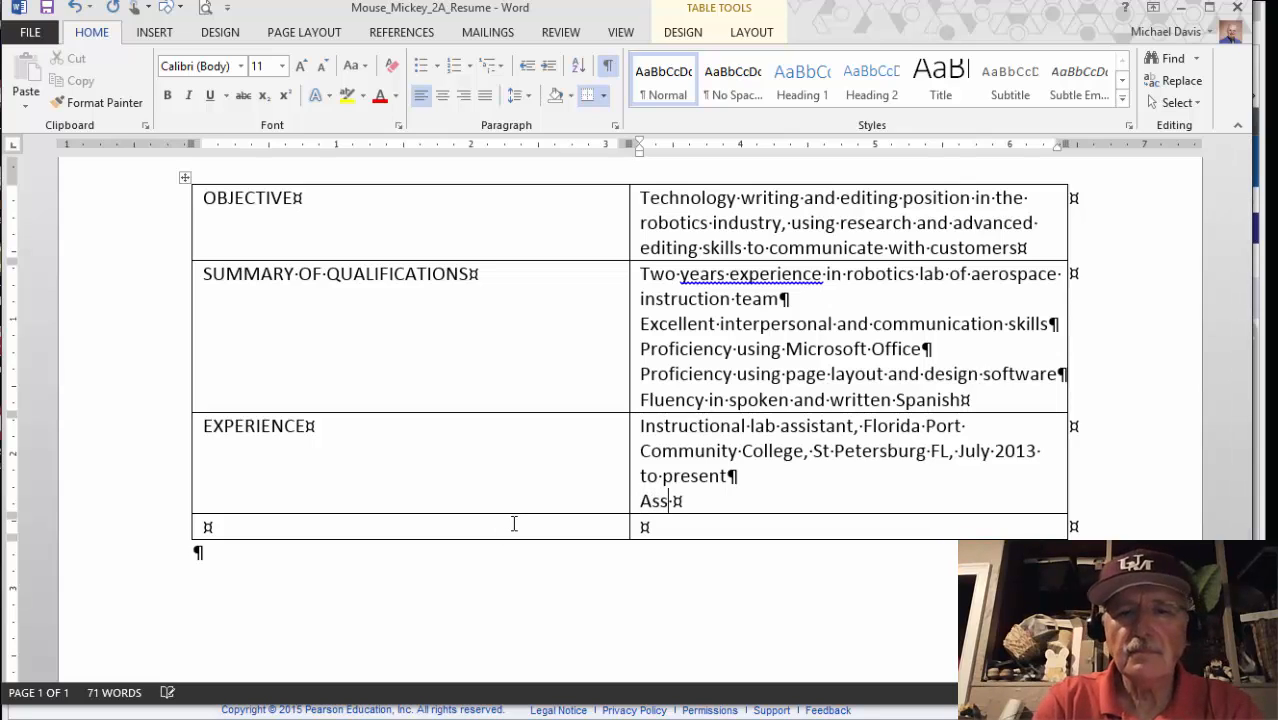
text(ist robot)
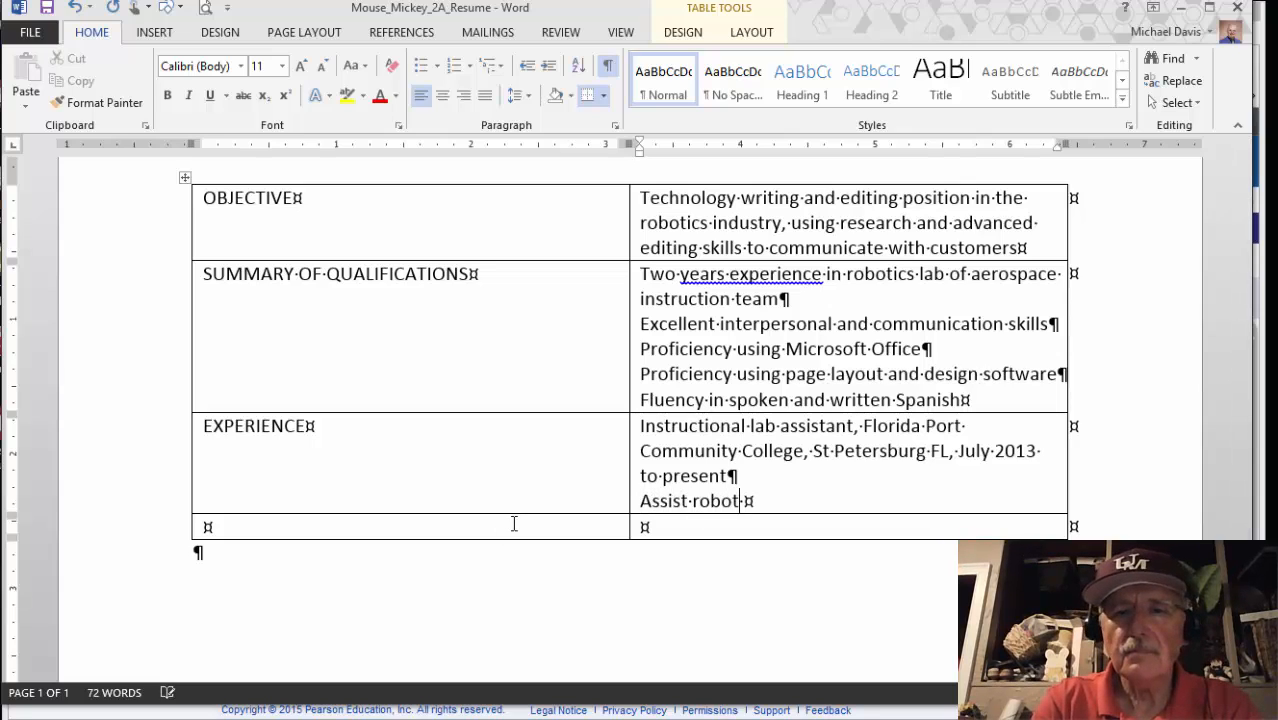
text(ics prof)
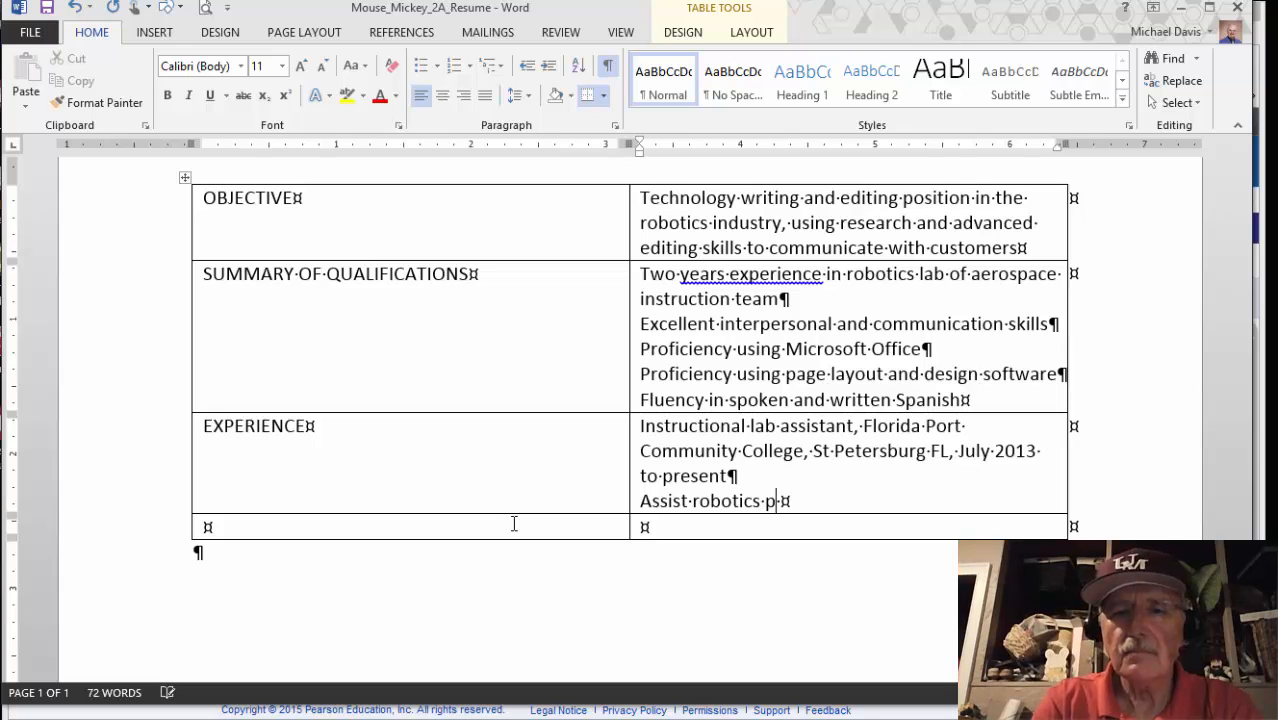
text(ess)
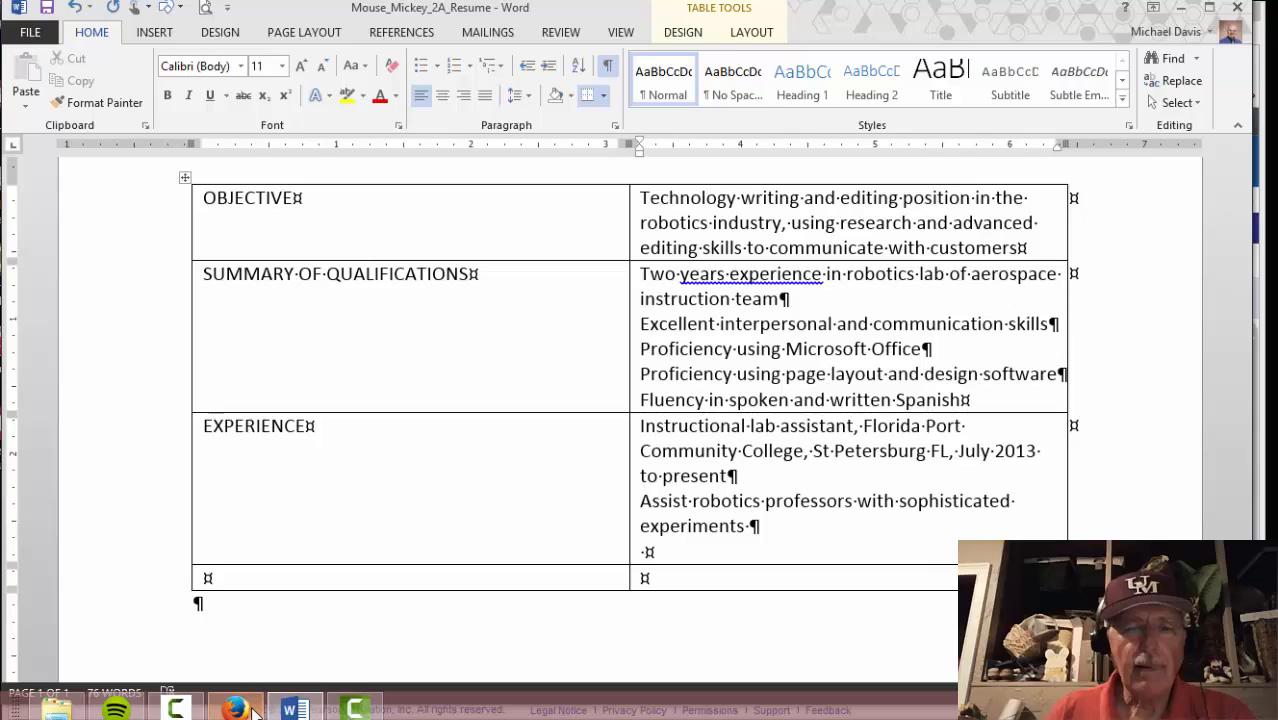
key(alt+Tab)
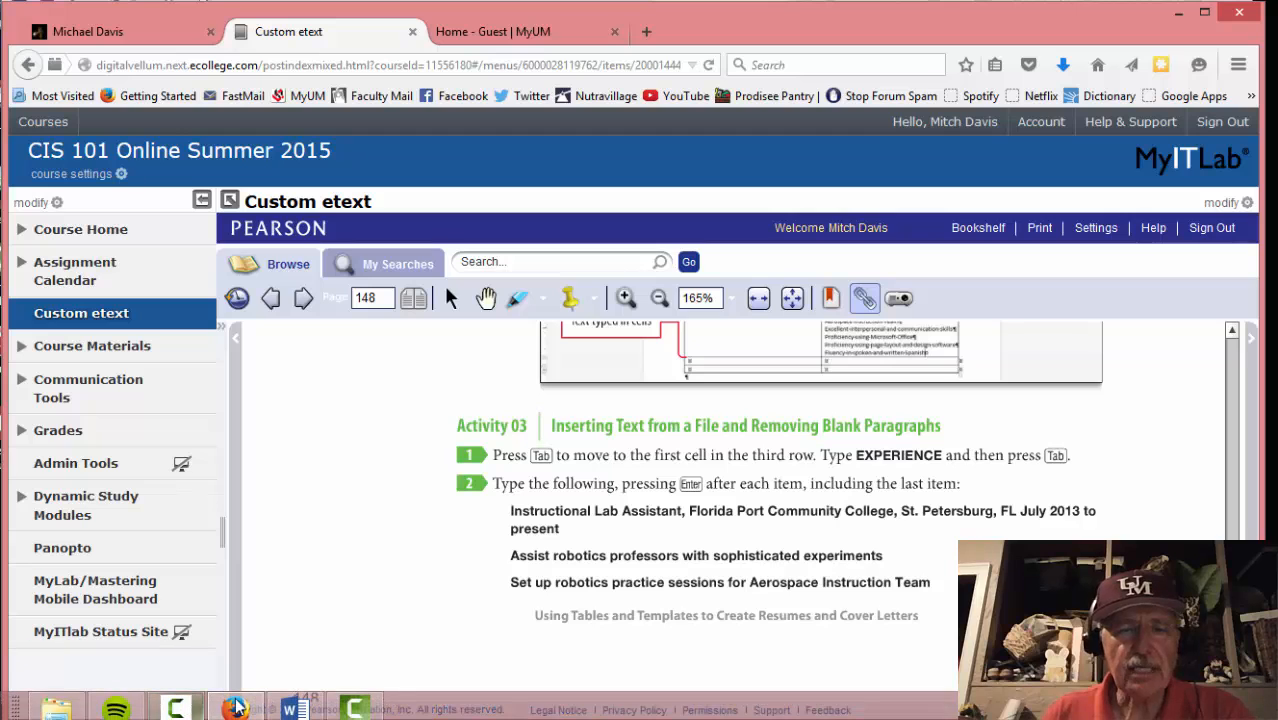
click(370, 712)
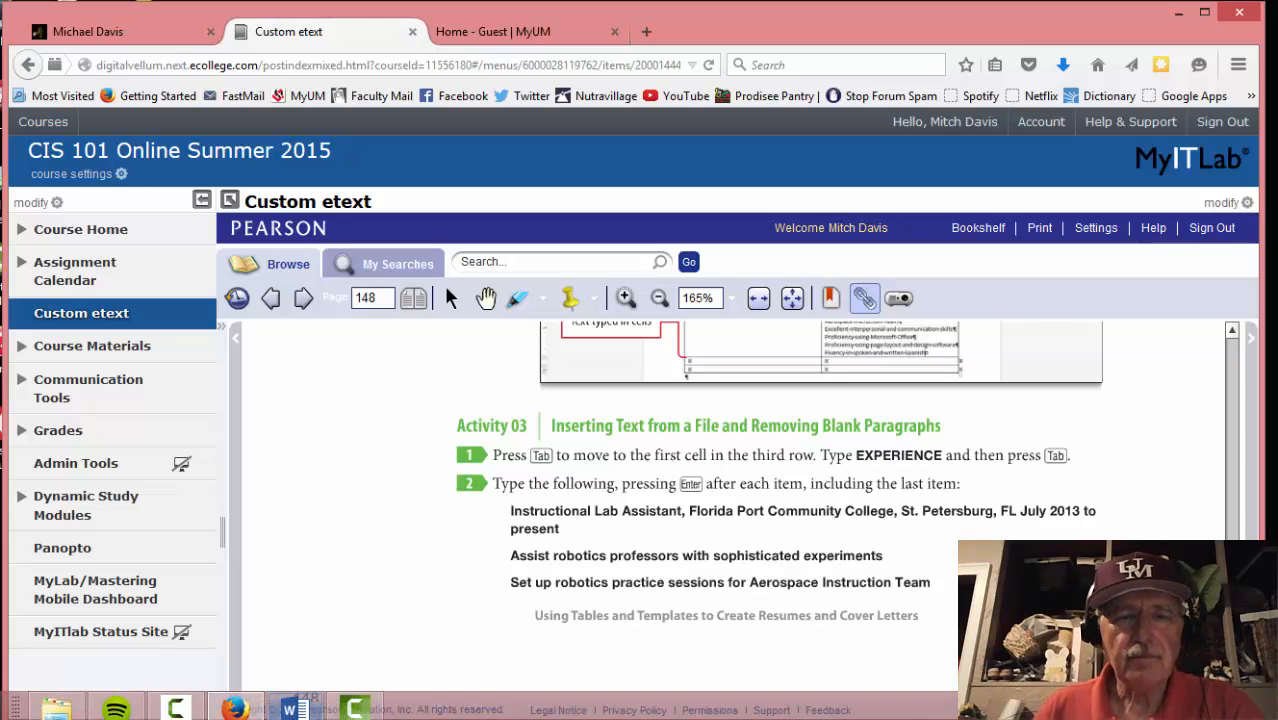
click(294, 708)
text(Set up robot)
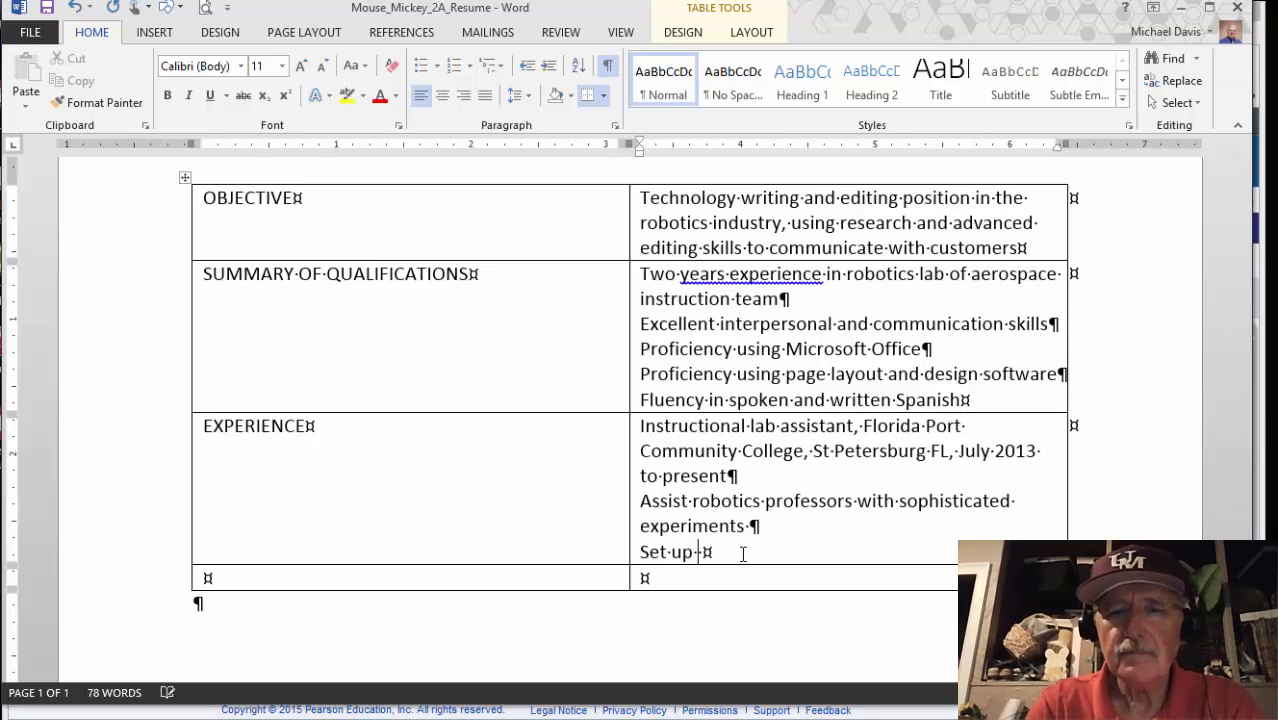
text(ics practices sessions for A)
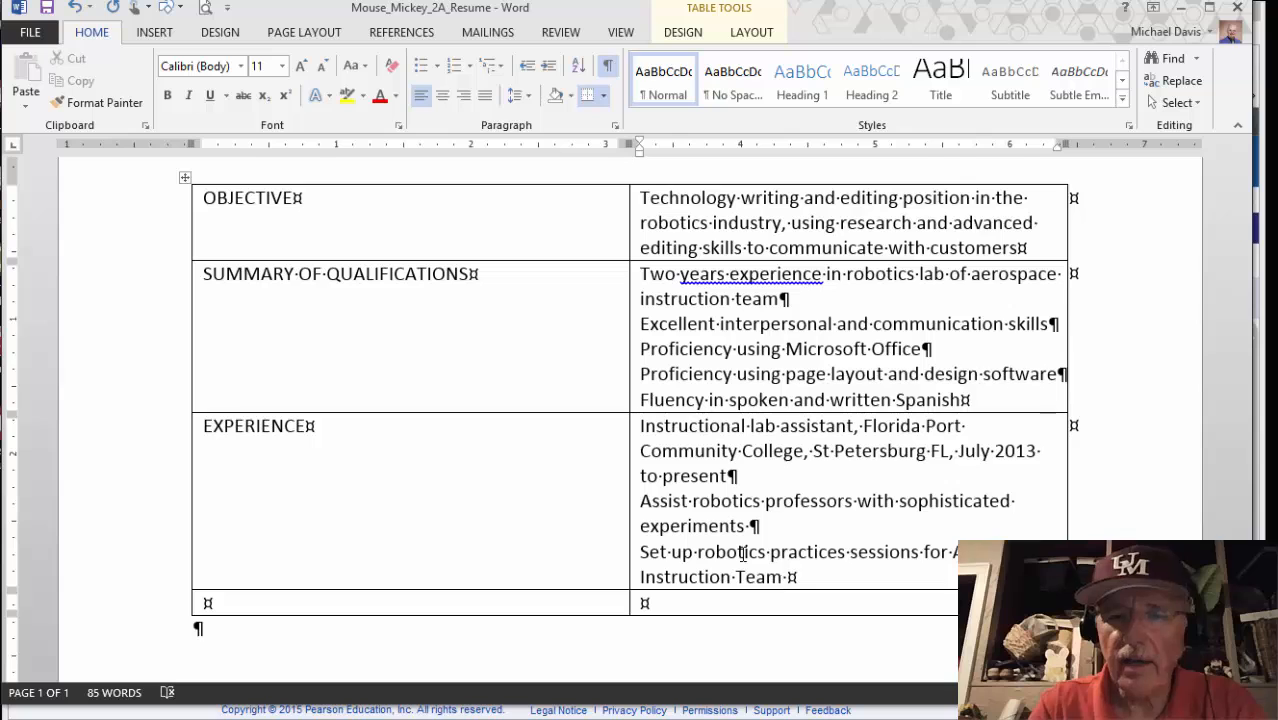
key(Return)
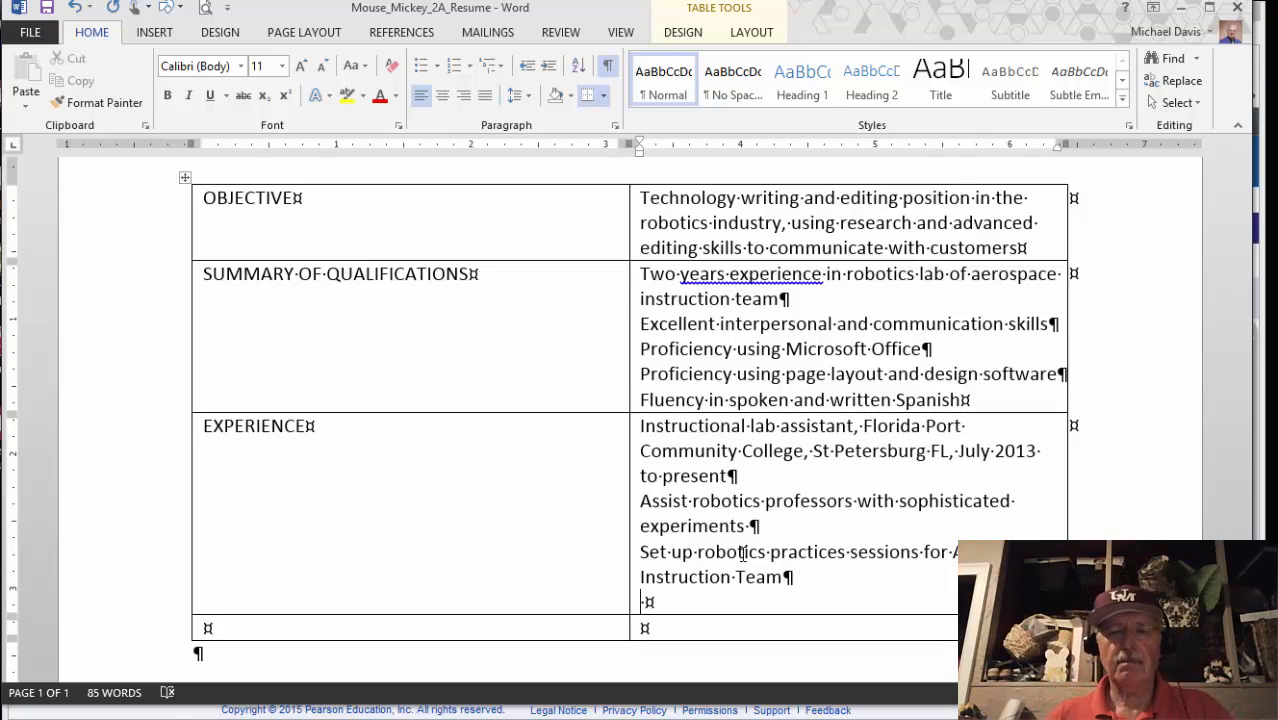
click(291, 707)
click(305, 309)
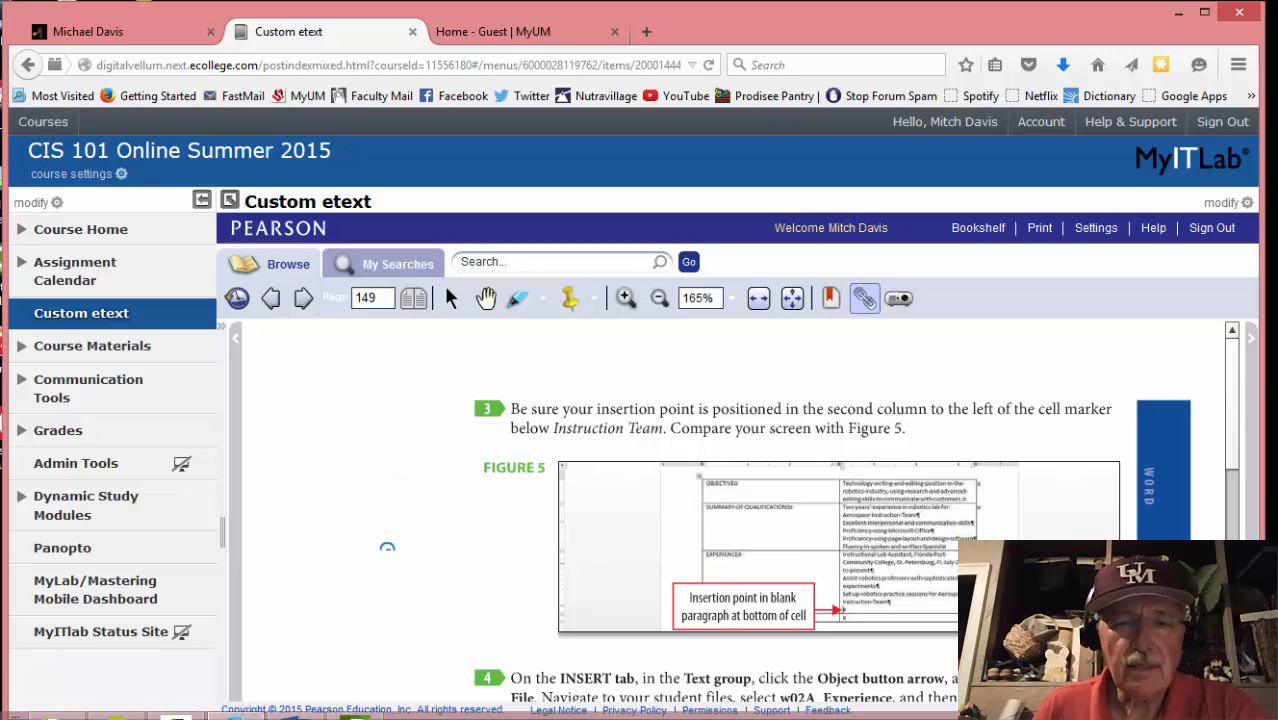
Place the cursor in the Experience cell's blank paragraph and read step 4 about w02A_Experience
click(309, 713)
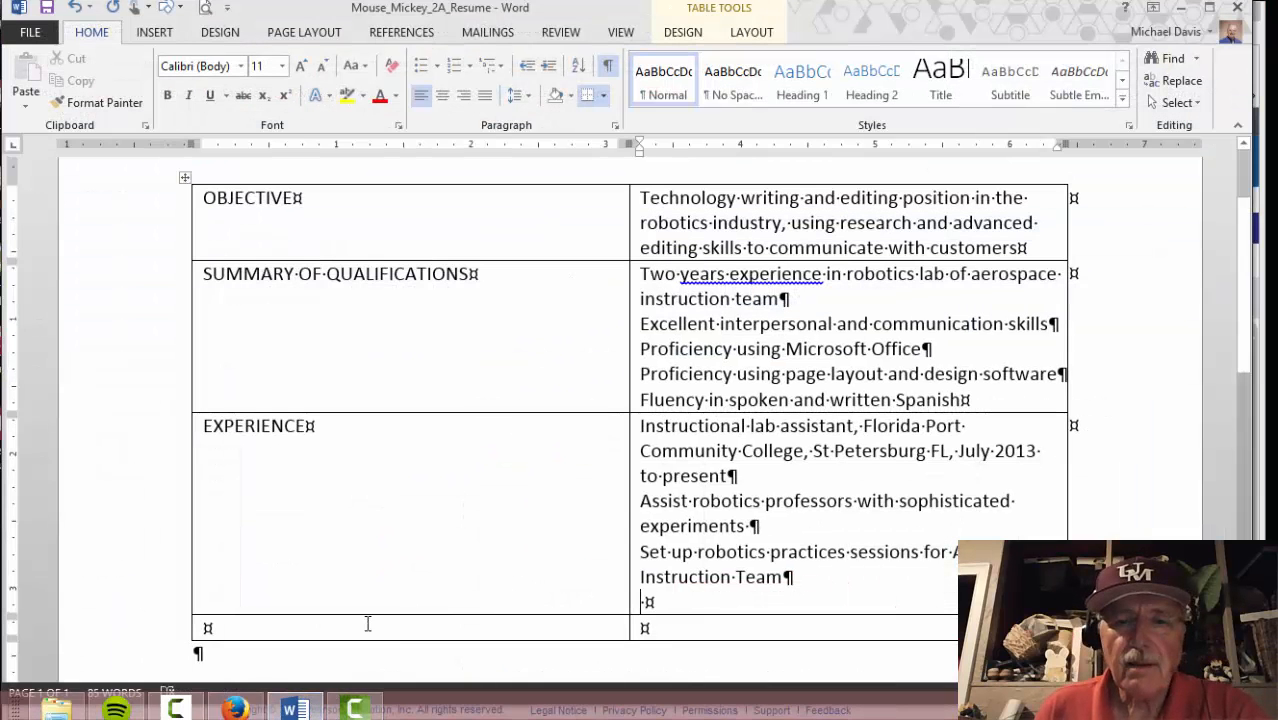
click(656, 601)
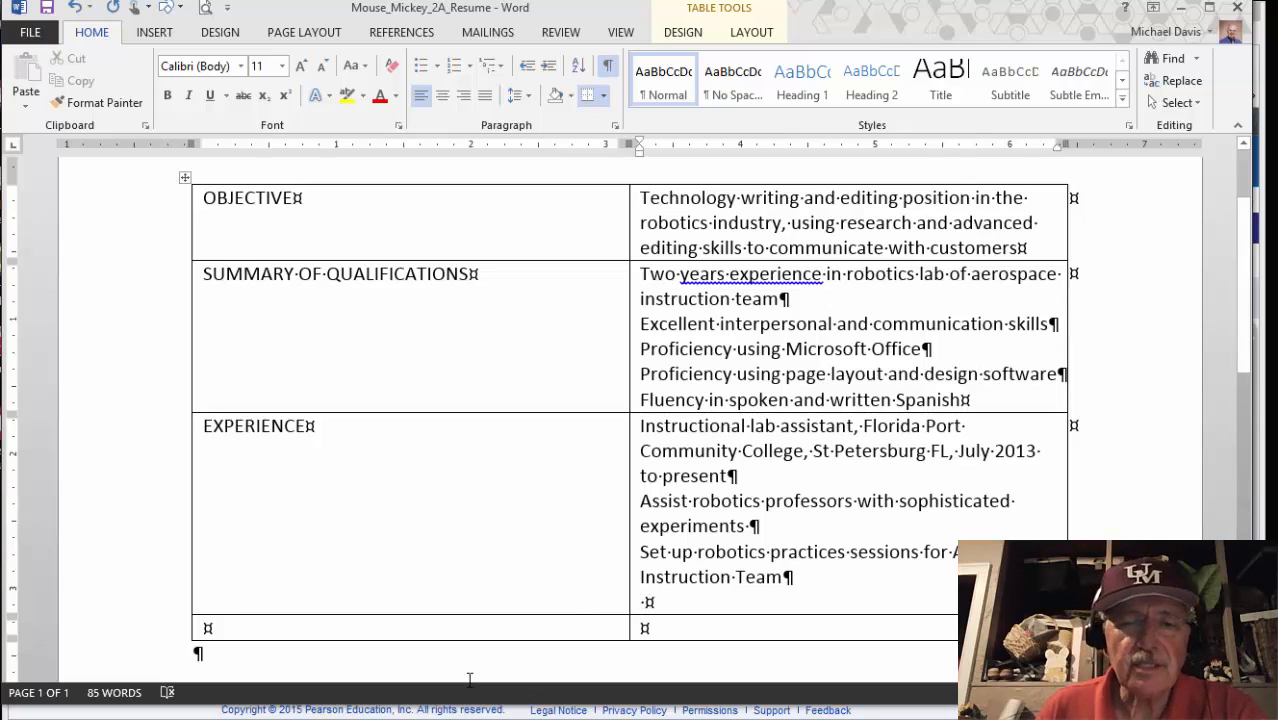
click(250, 712)
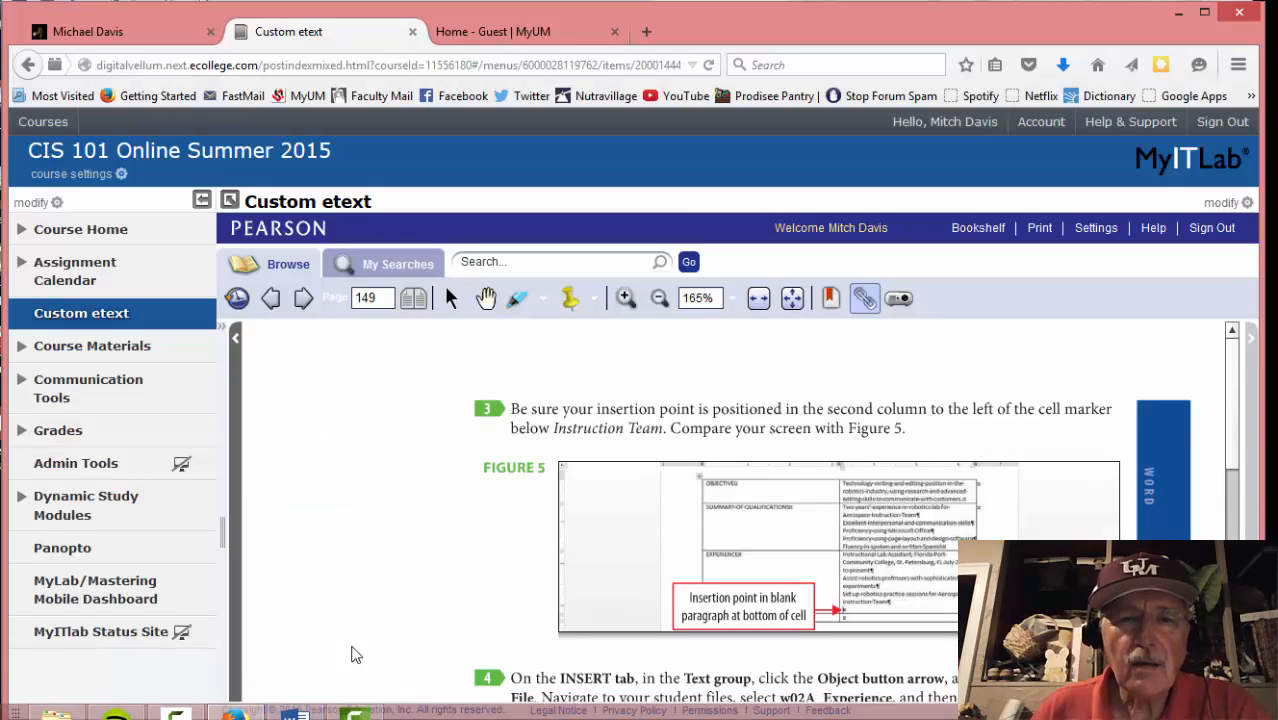
scroll(412, 615, down, 1)
scroll(410, 610, down, 3)
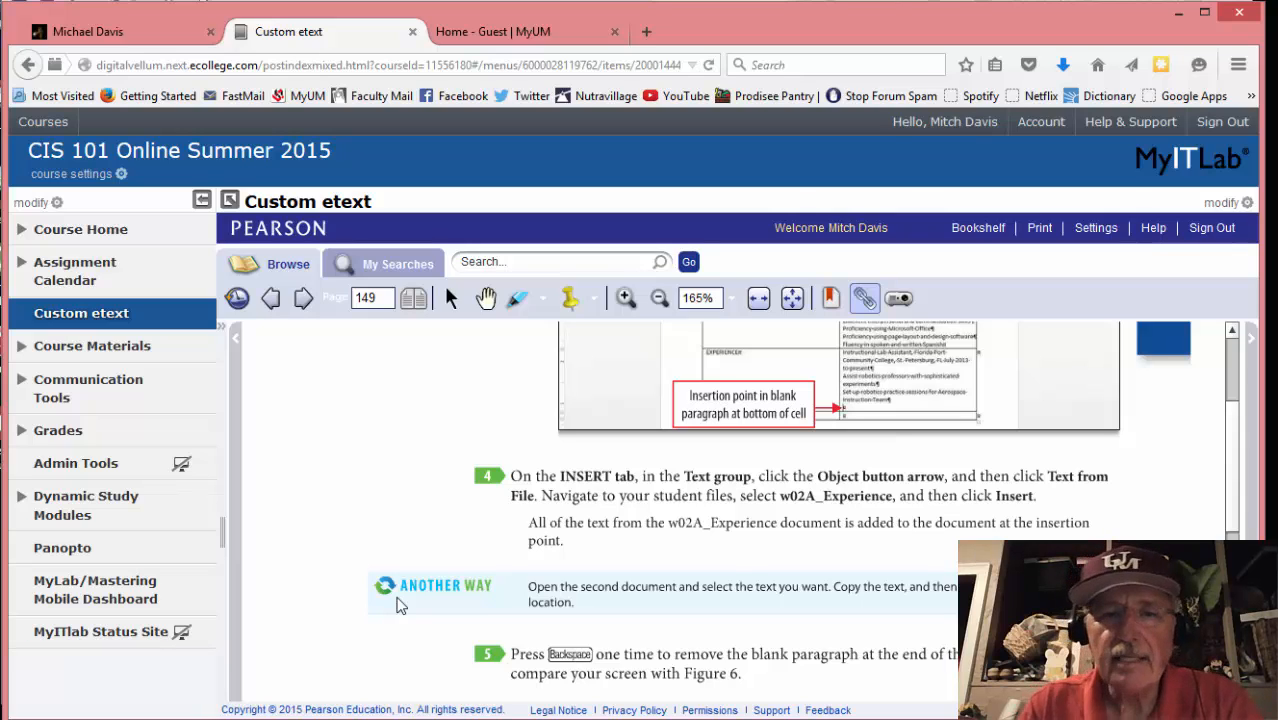
mouse_move(388, 718)
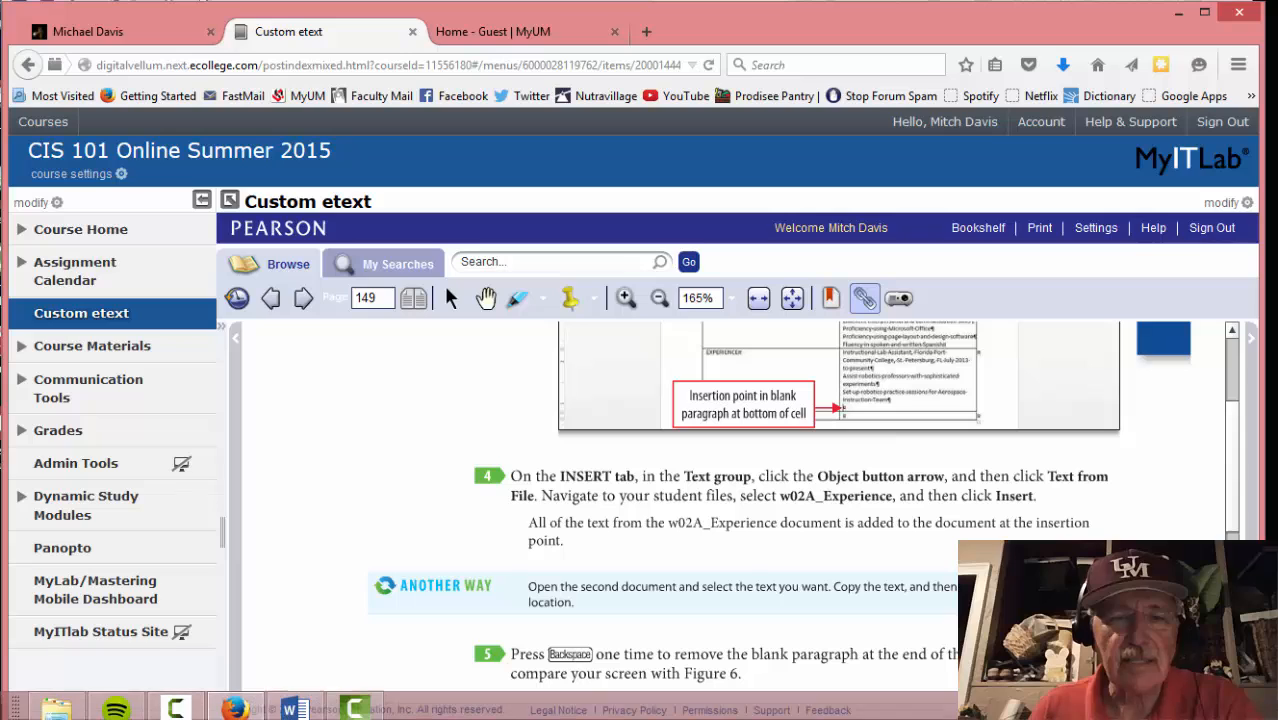
click(280, 713)
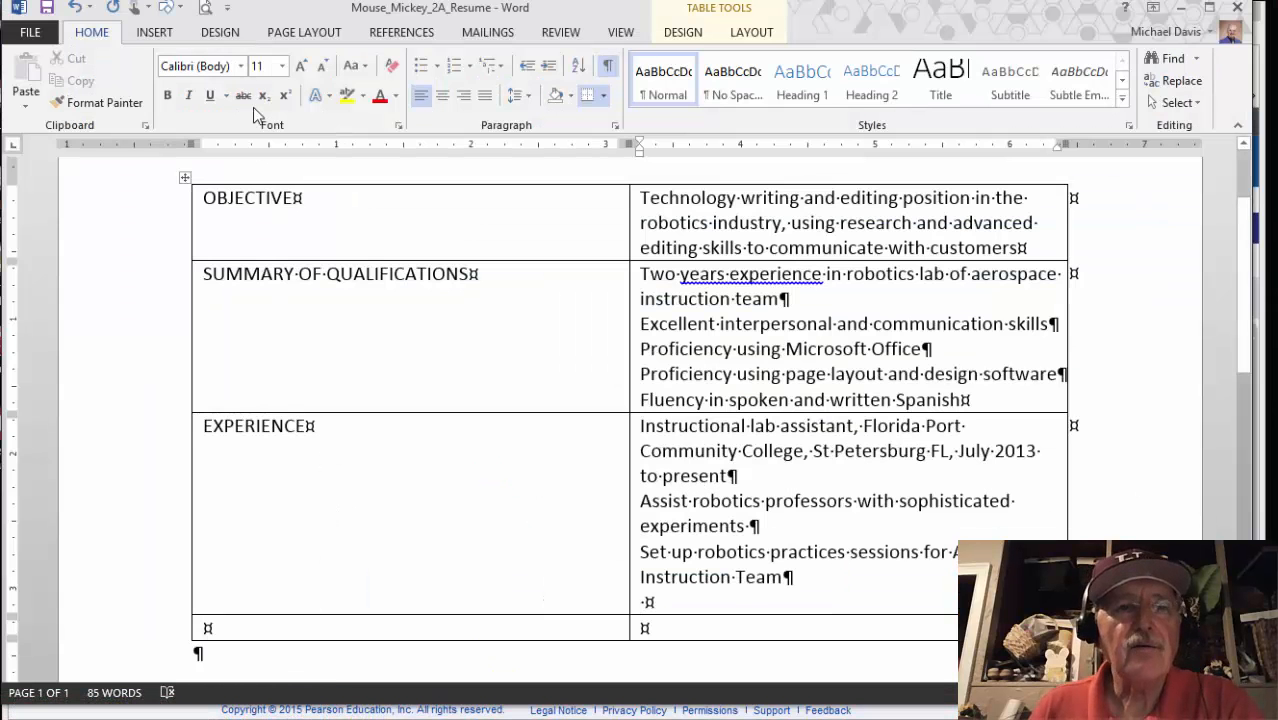
Insert the text of w02A_Experience from Downloads using Object > Text from File
click(168, 37)
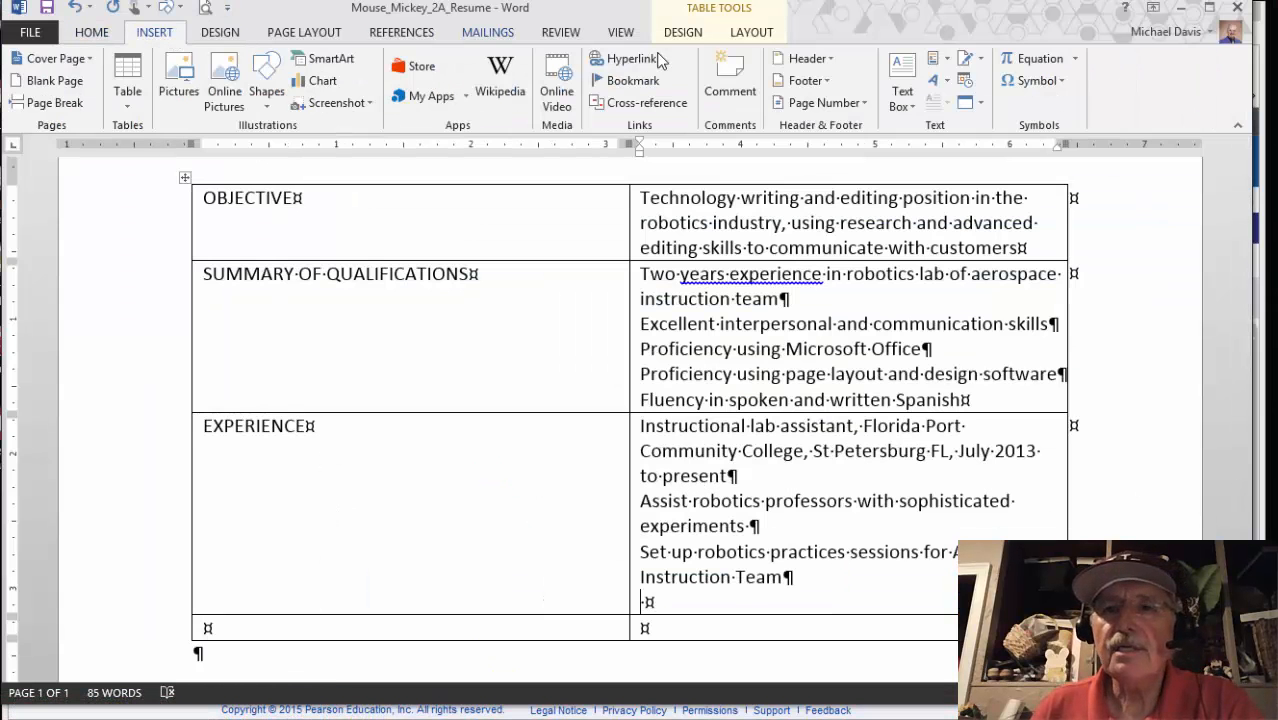
click(981, 104)
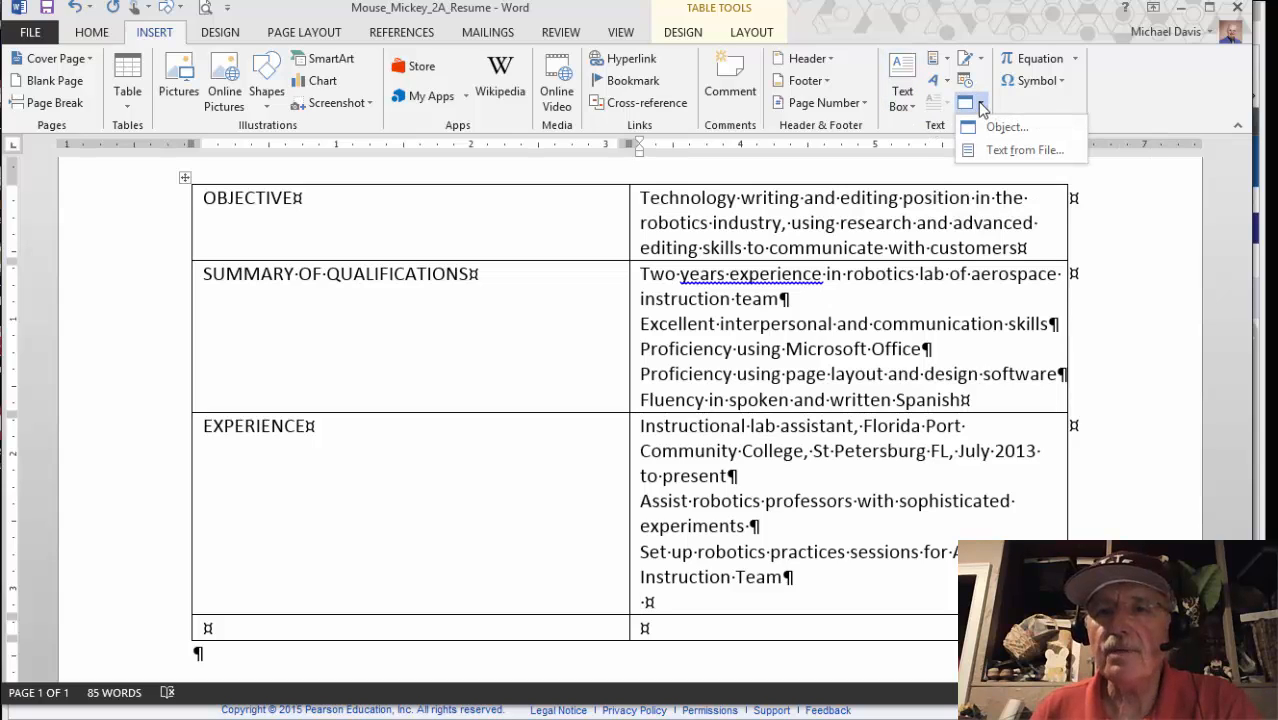
click(1005, 151)
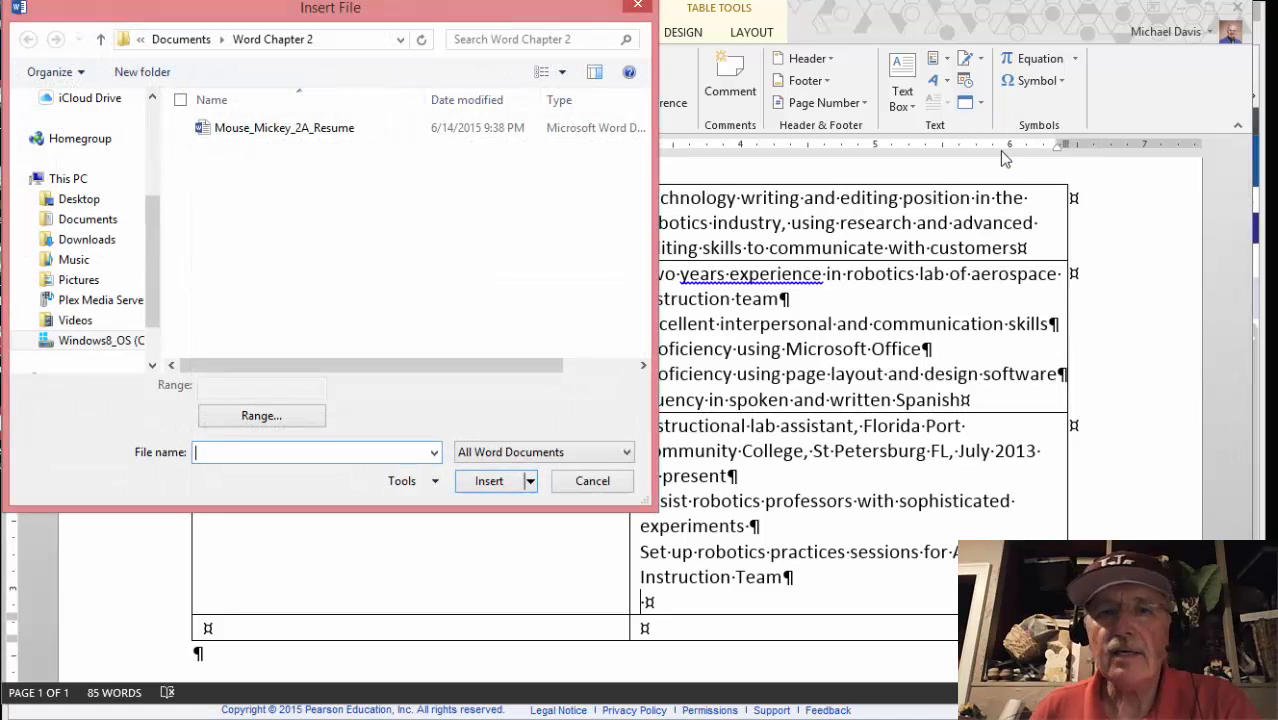
click(100, 242)
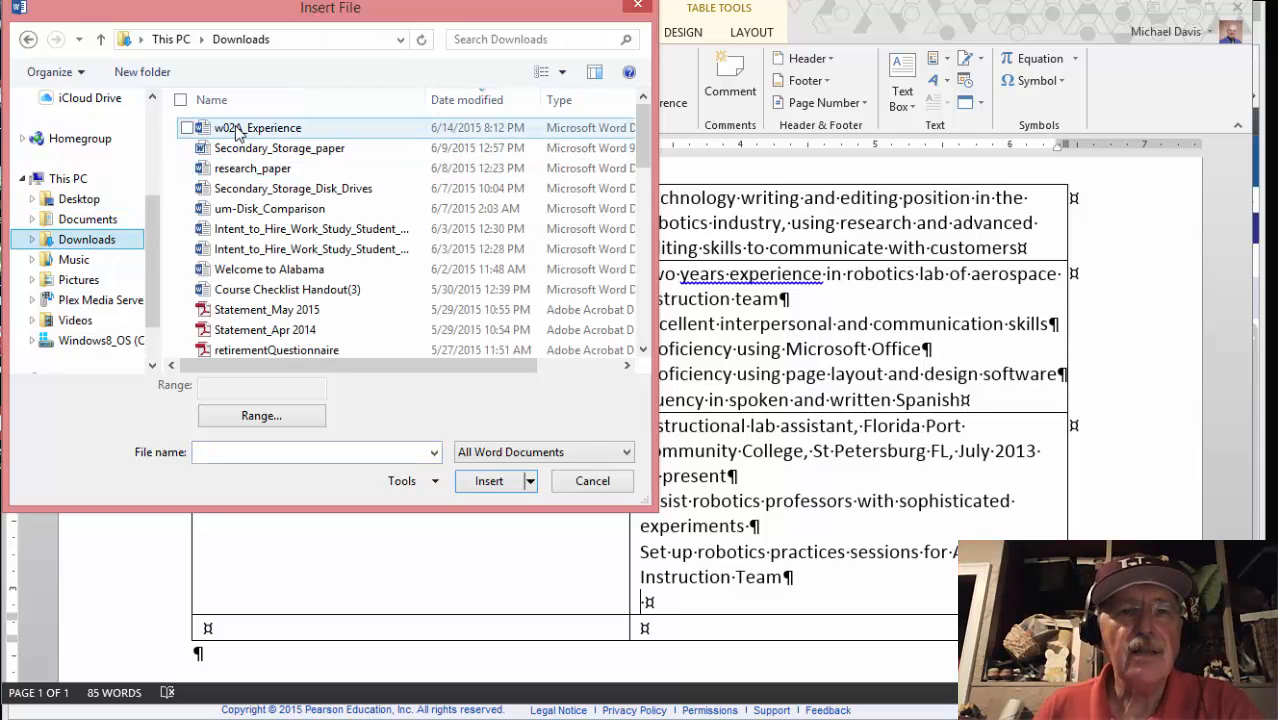
click(240, 130)
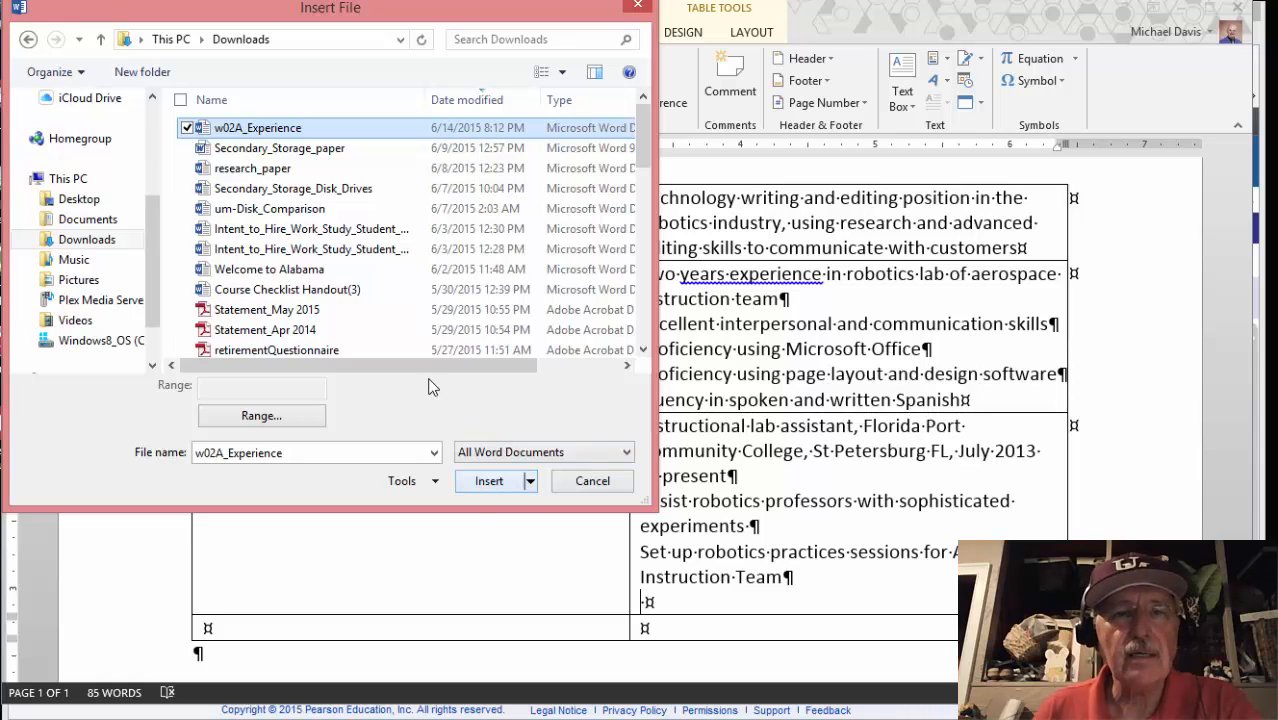
click(487, 482)
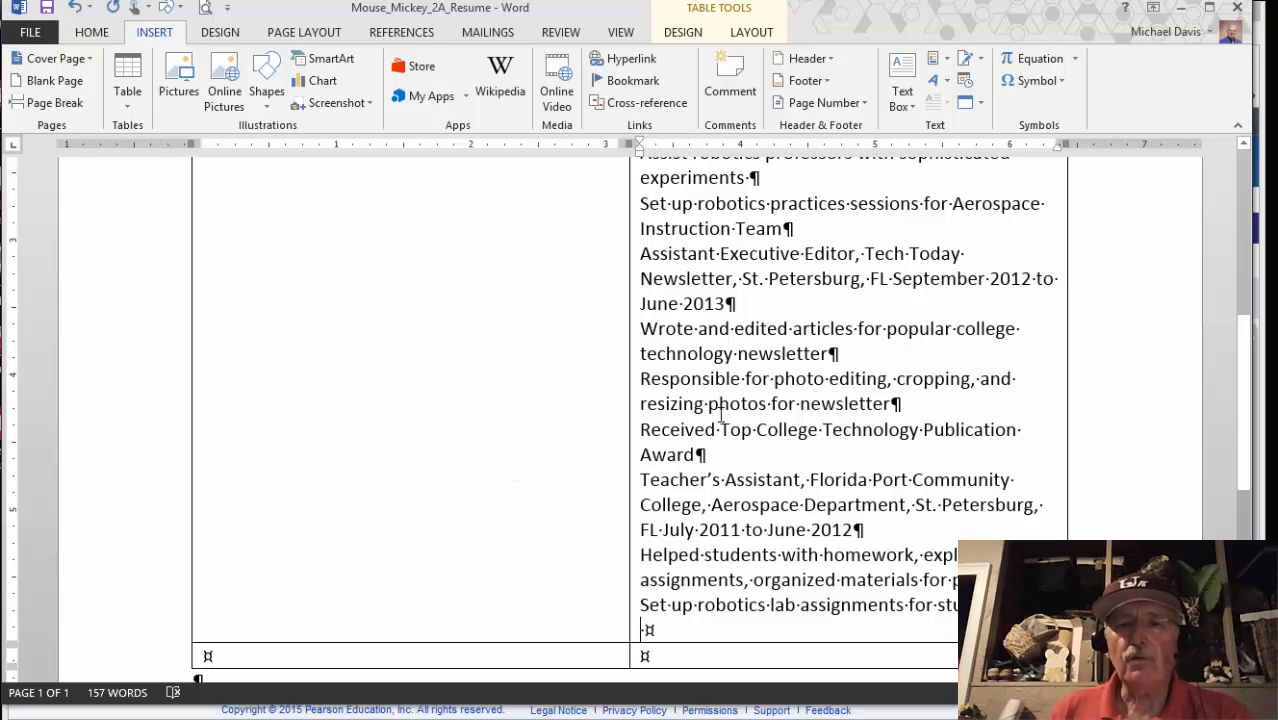
Delete the empty paragraph after 'Set up robotics lab assignments for students' in the Experience cell
scroll(748, 406, up, 5)
scroll(748, 406, down, 5)
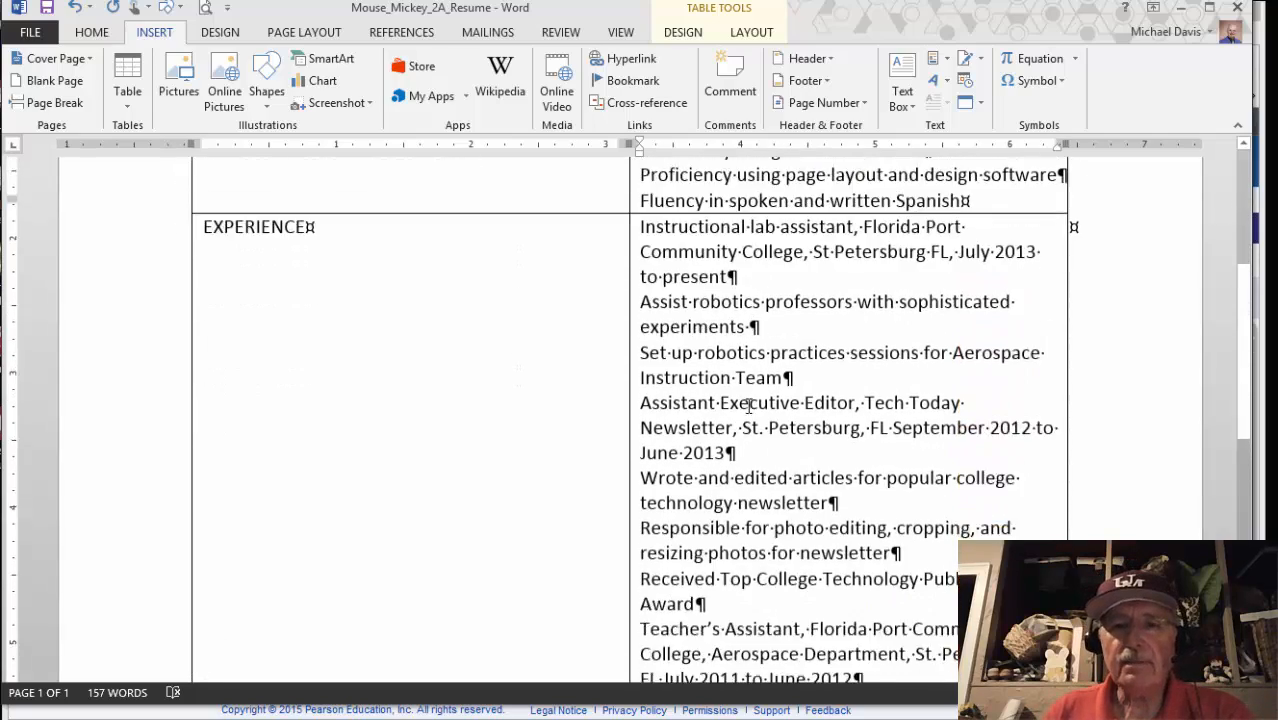
scroll(748, 406, up, 3)
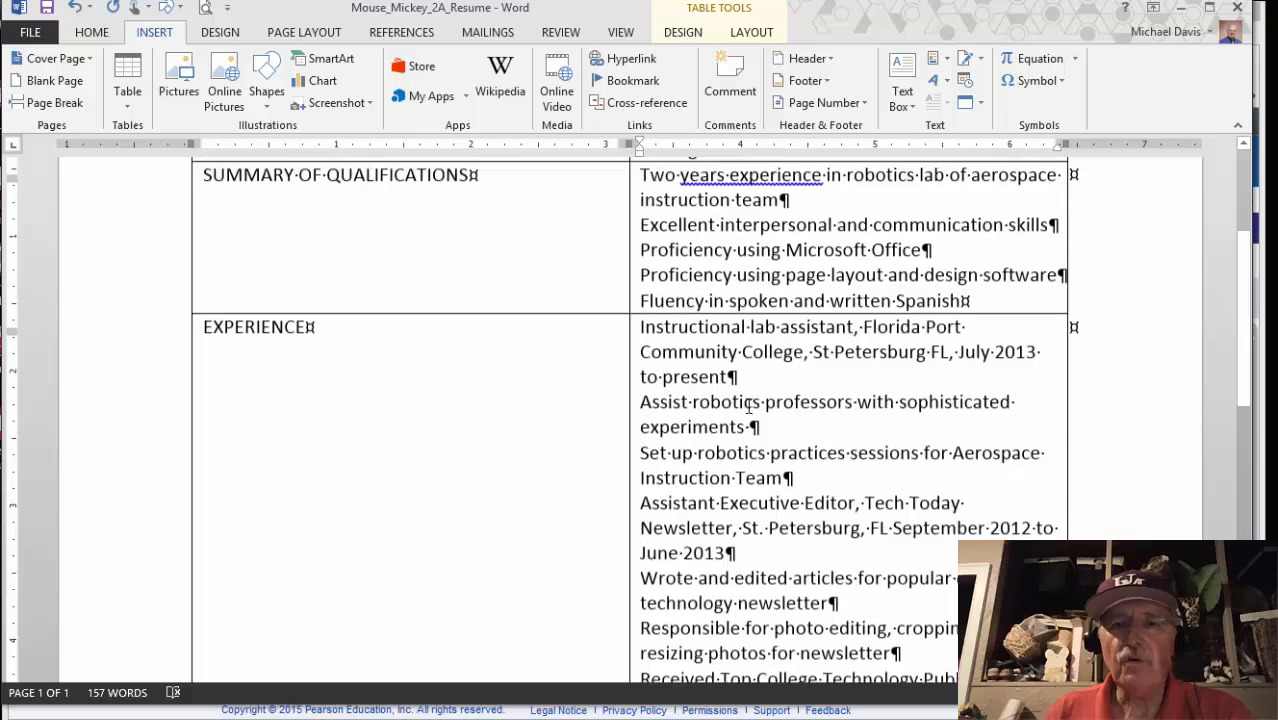
scroll(748, 406, down, 5)
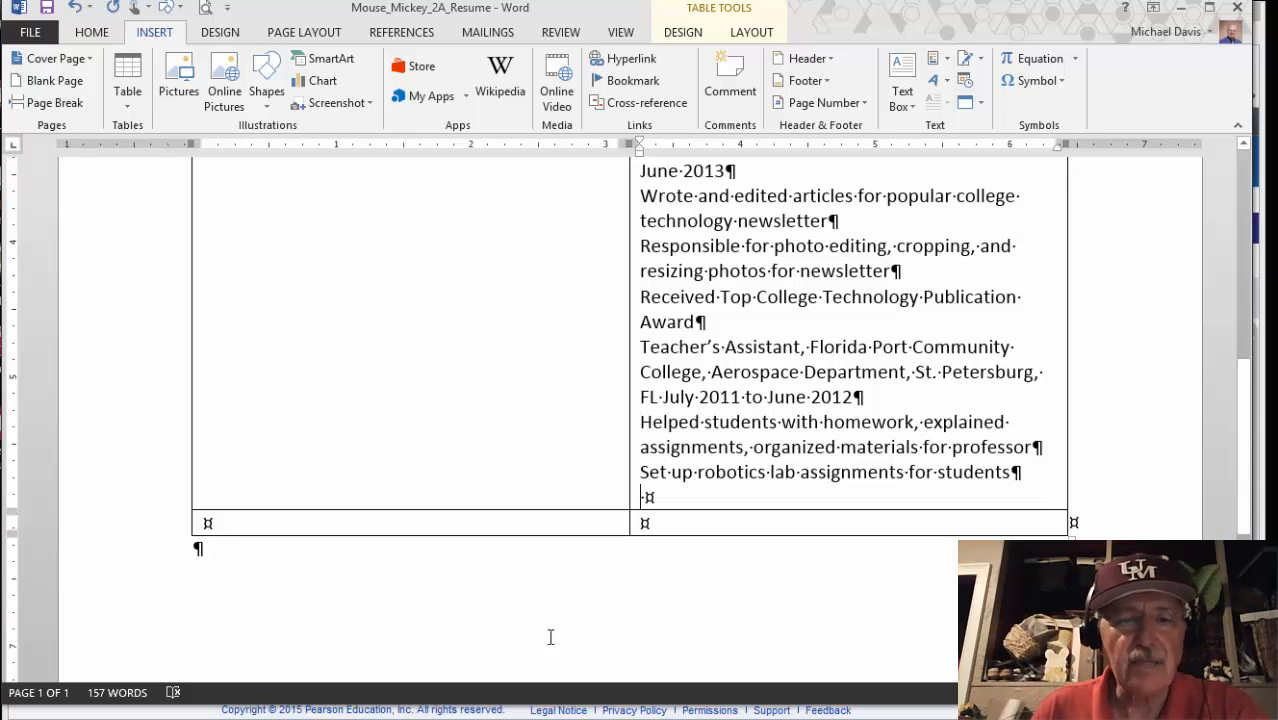
click(233, 709)
scroll(378, 538, down, 3)
scroll(378, 538, down, 1)
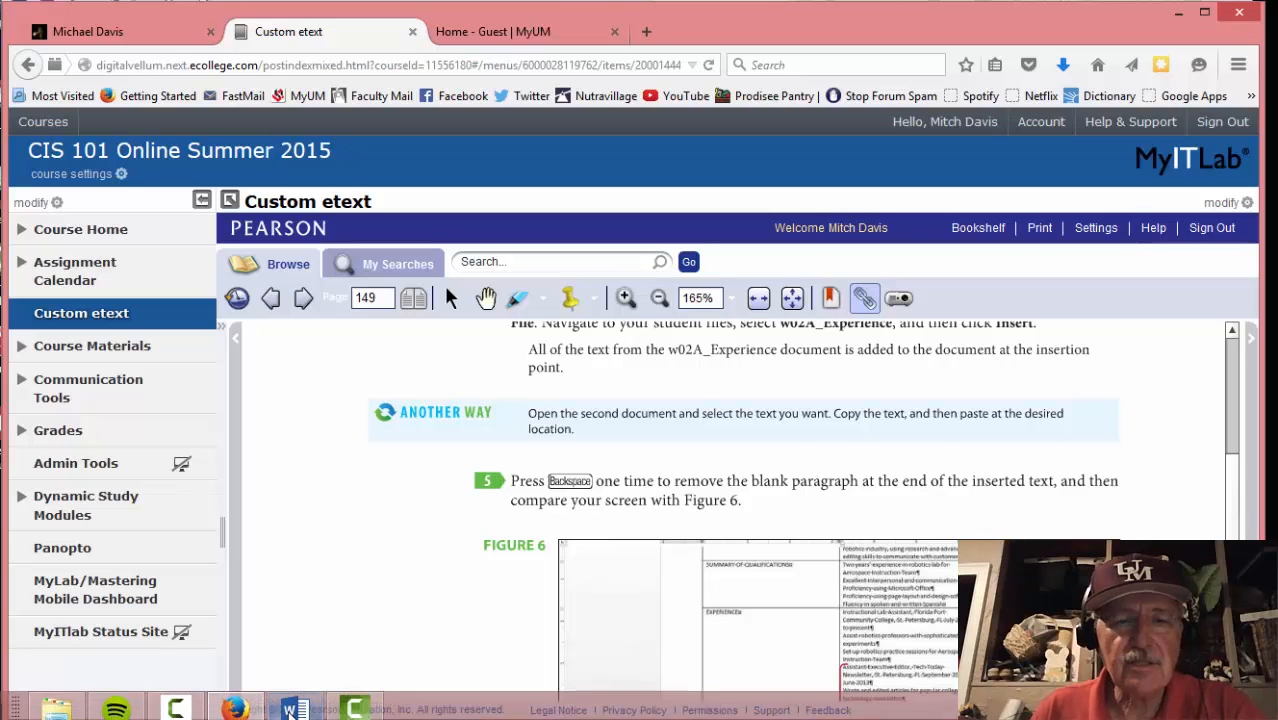
click(293, 710)
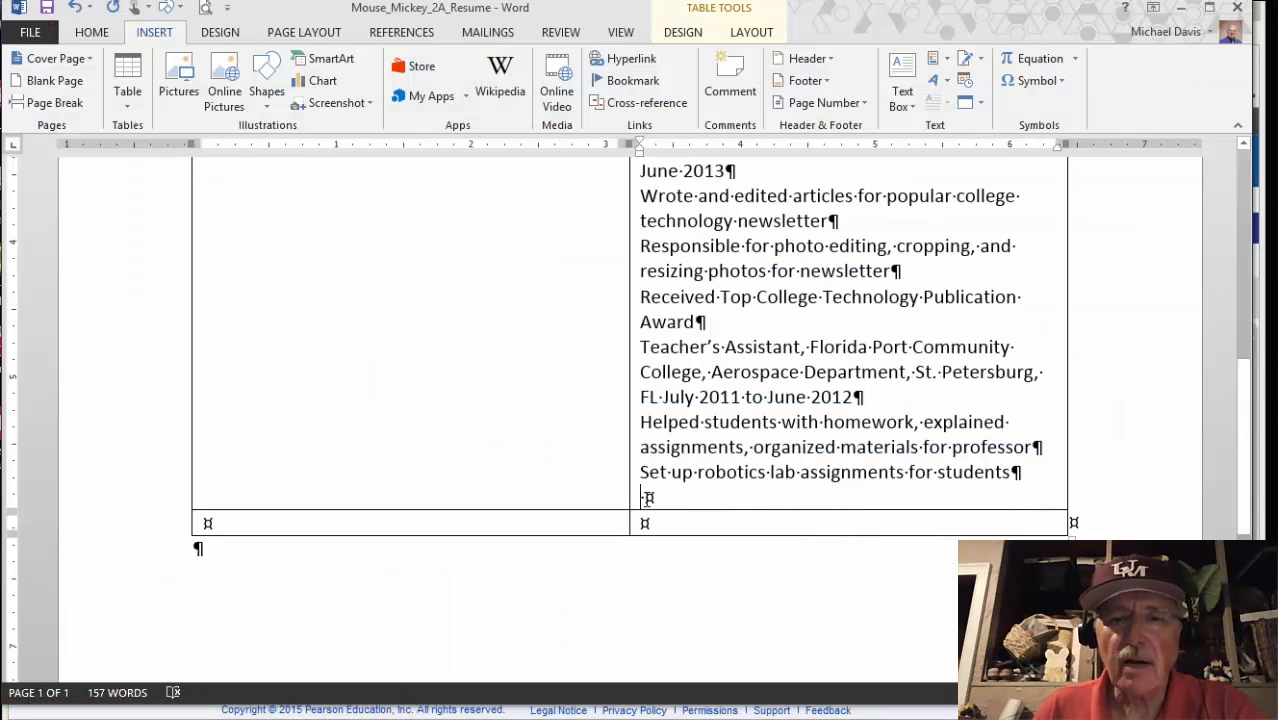
key(BackSpace)
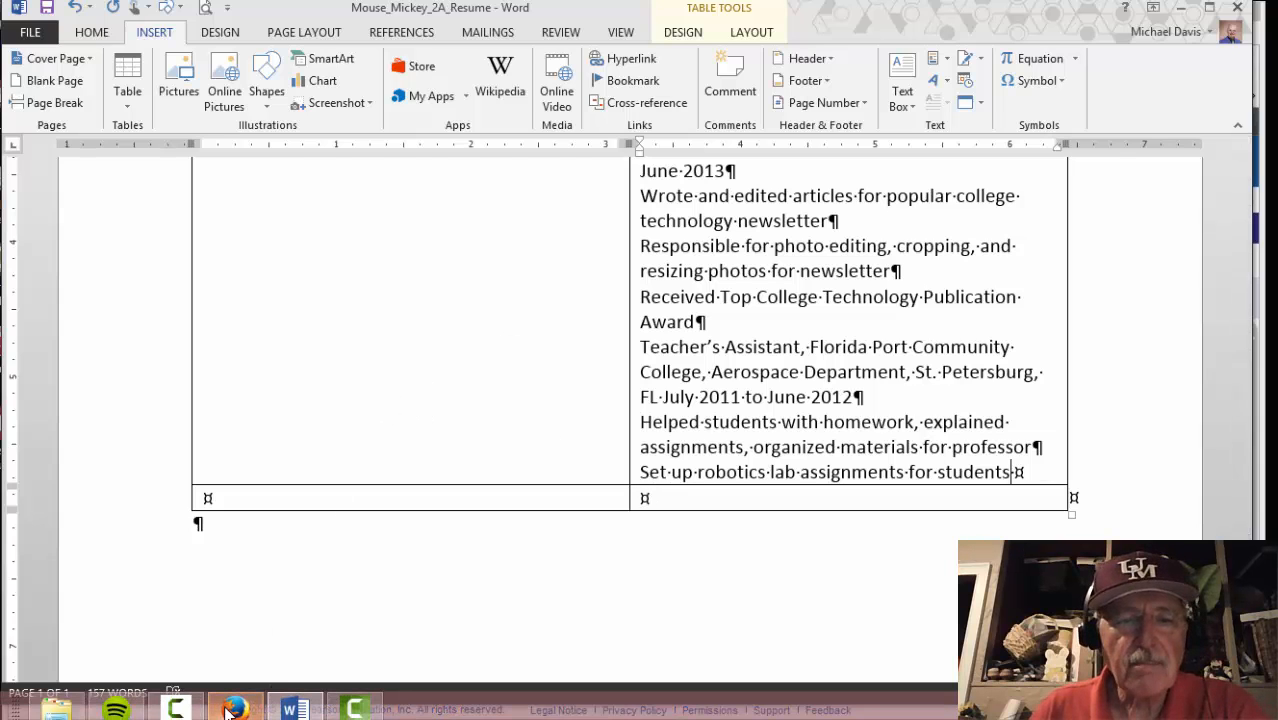
click(232, 708)
scroll(380, 617, down, 3)
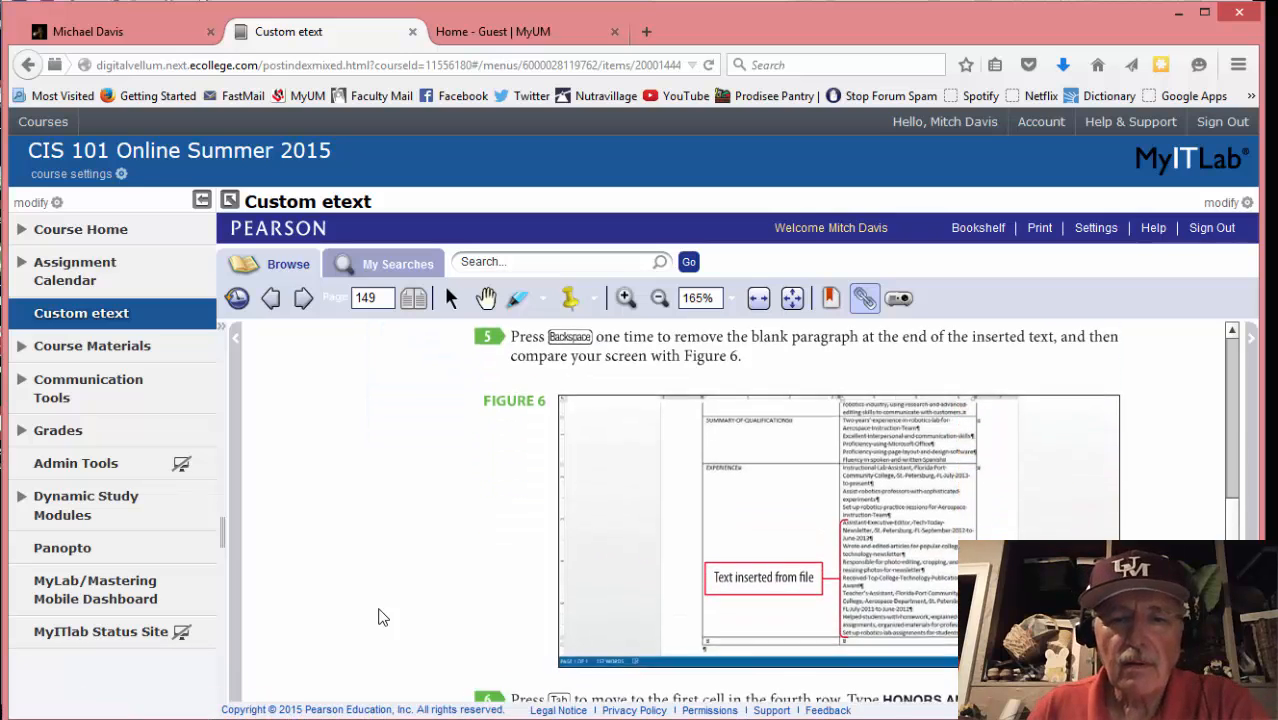
scroll(378, 617, down, 5)
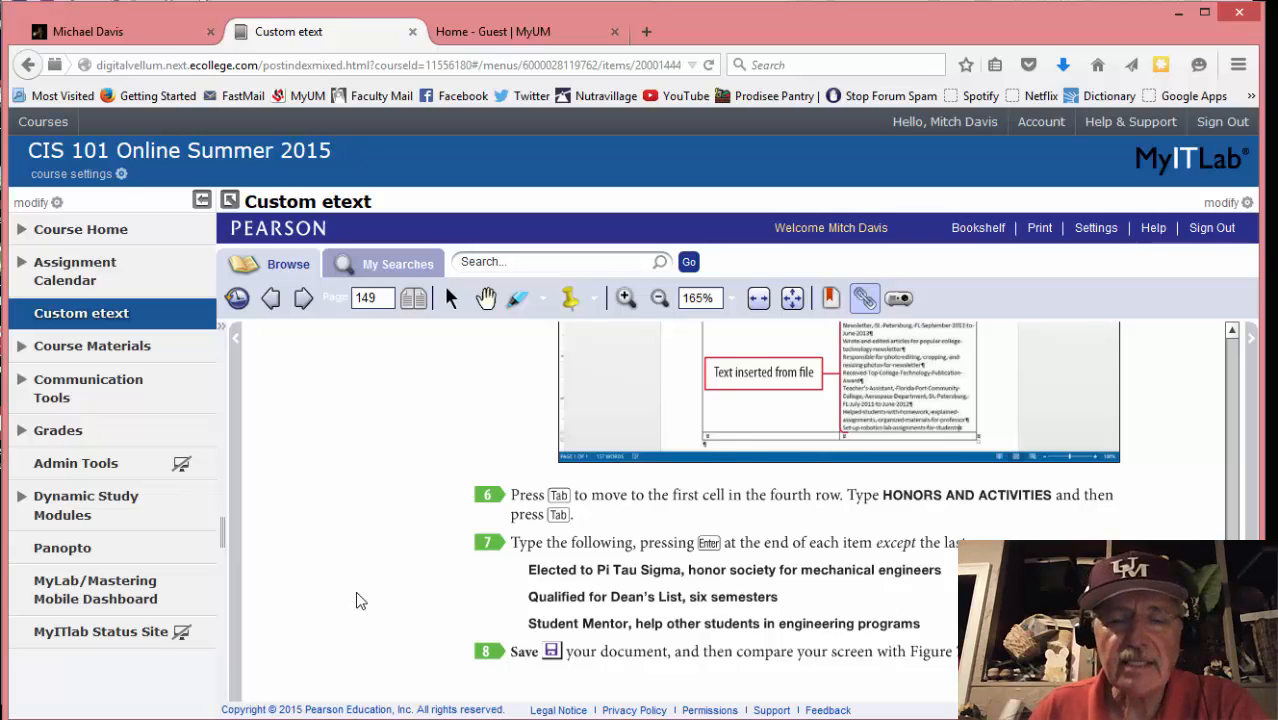
Label the fourth row HONORS AND ACTIVITIES and move to the cell beside it
mouse_move(355, 714)
click(290, 709)
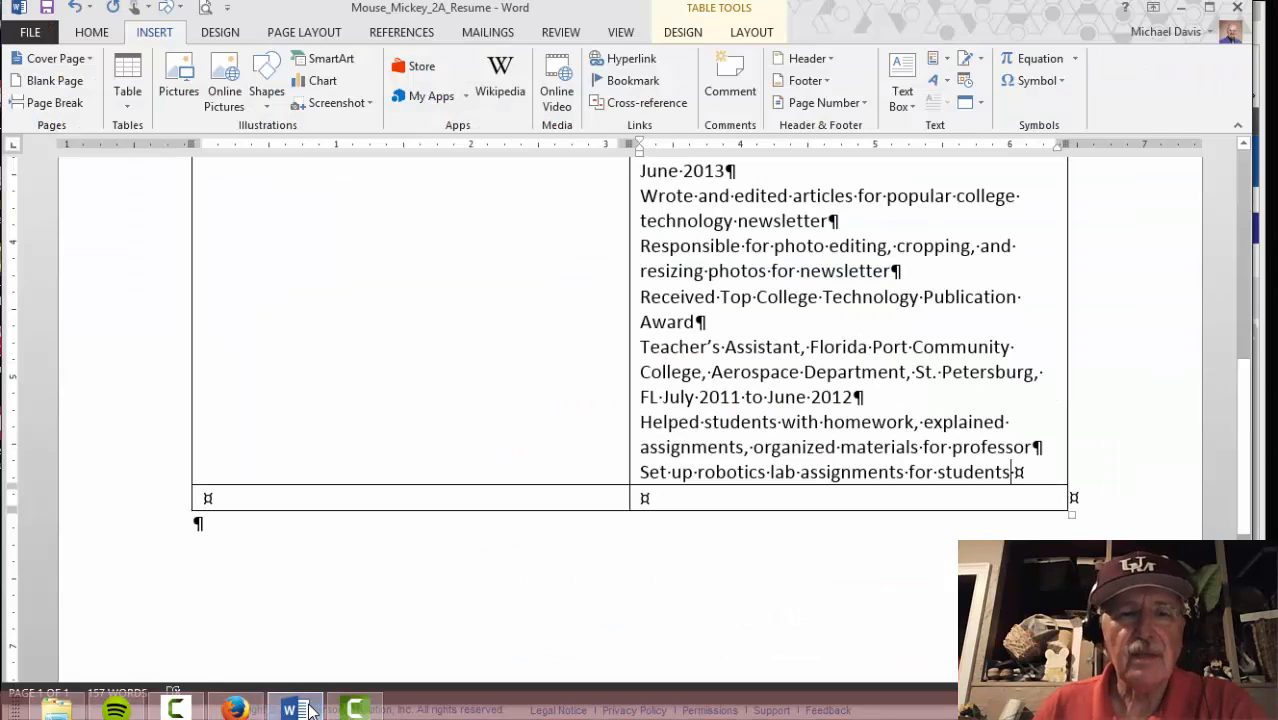
key(Tab)
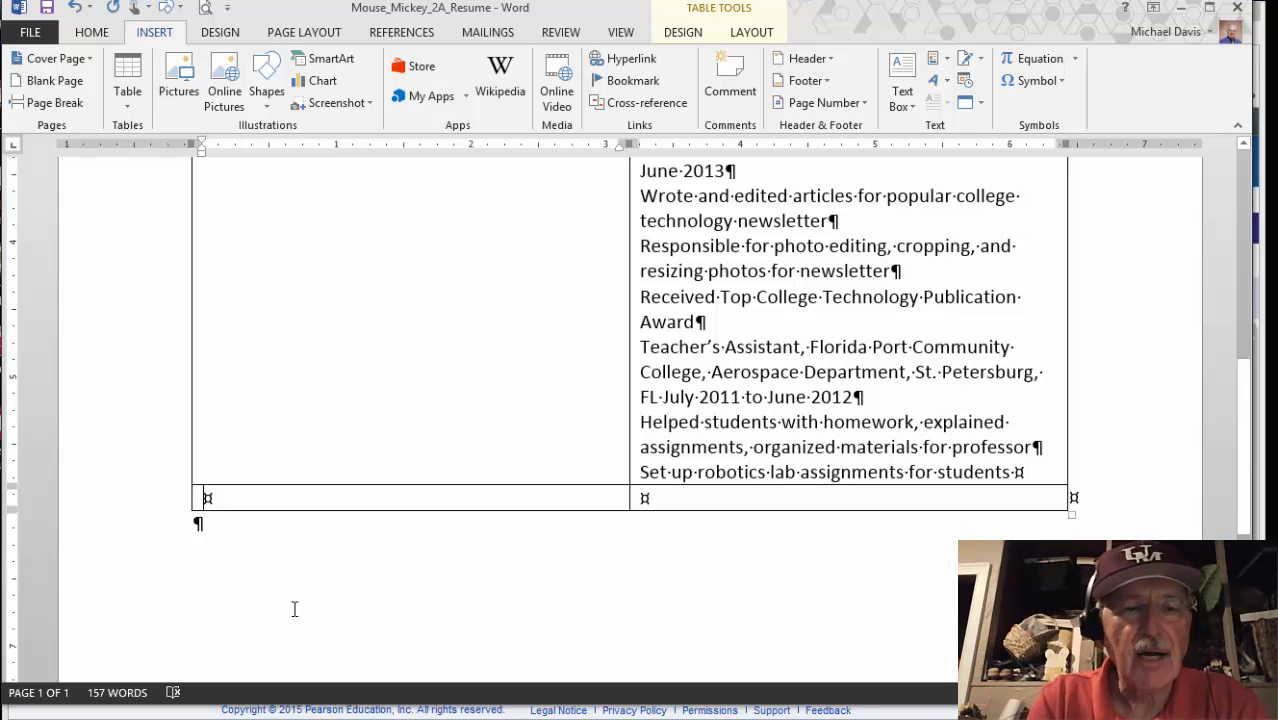
text(HONORS AN)
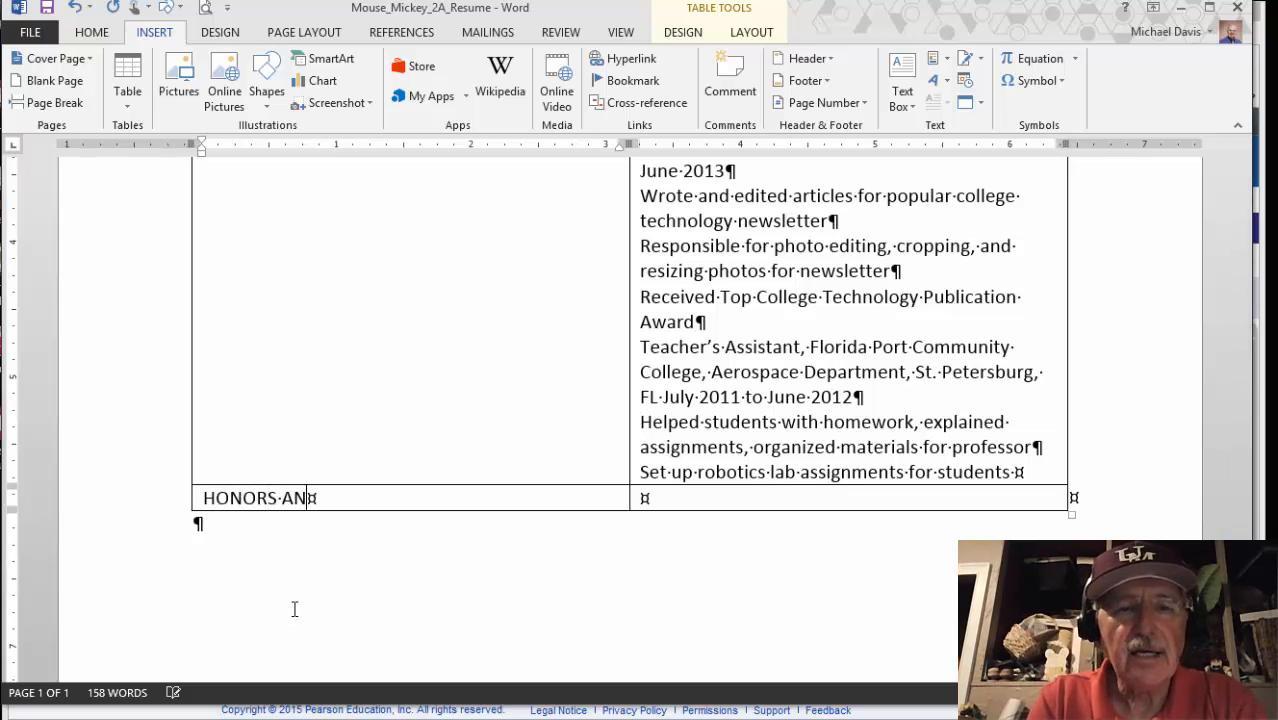
text(D ACTIVIT)
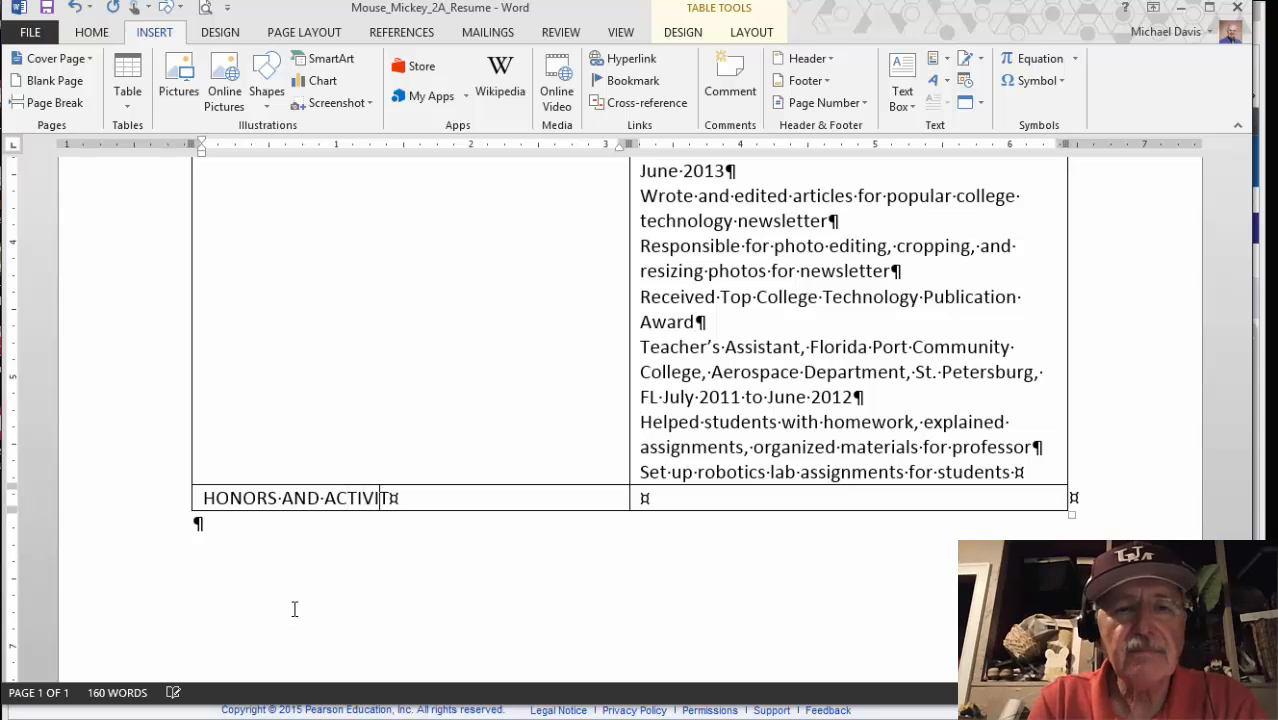
text(IES)
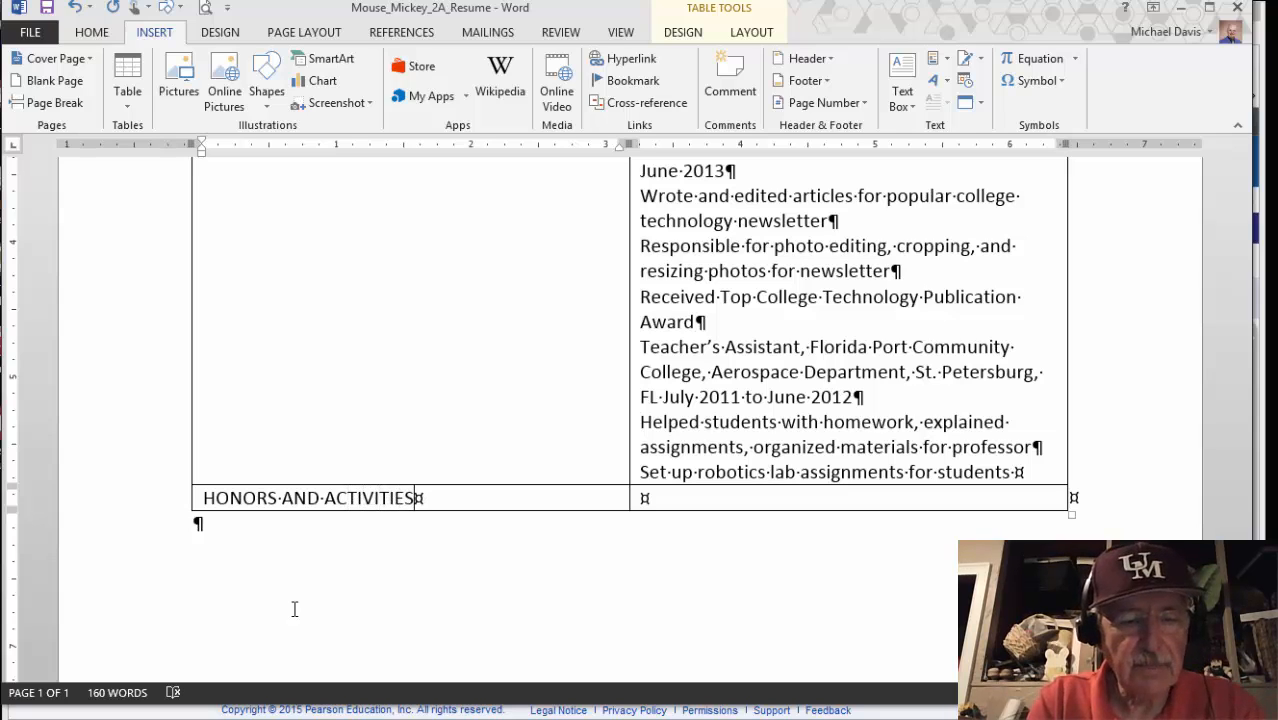
key(Tab)
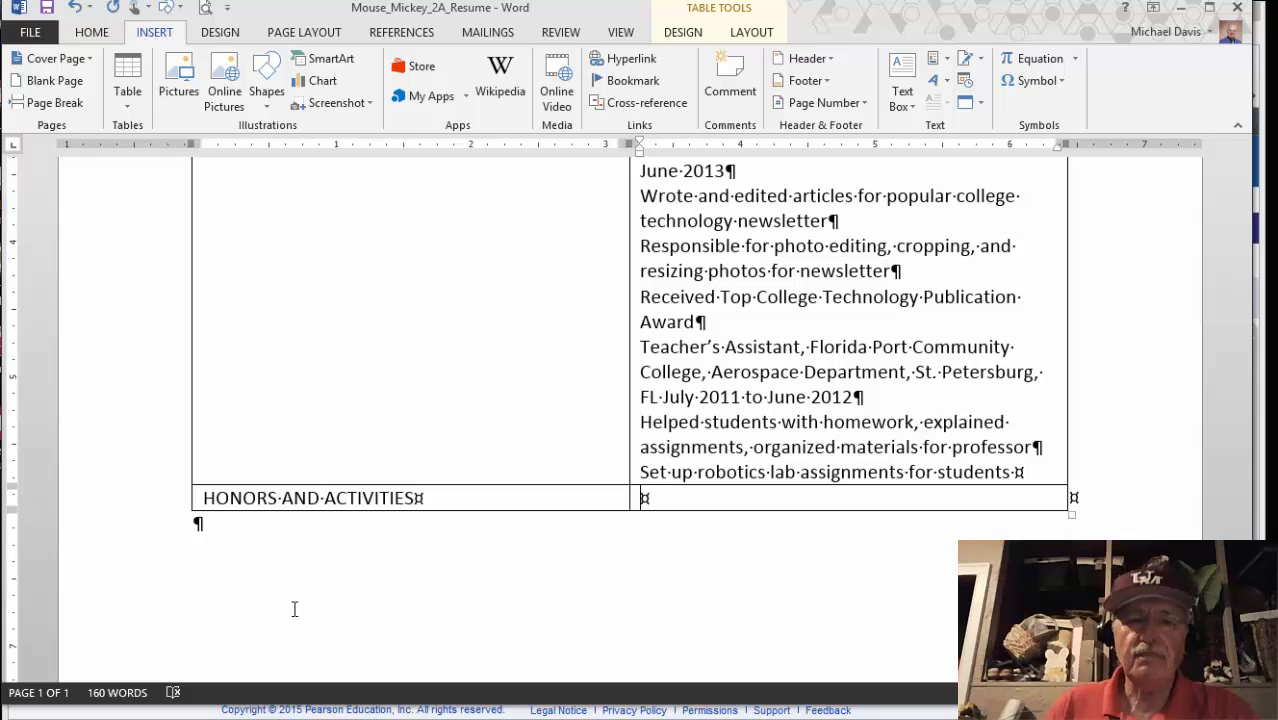
Enter the honors 'Elected to Pi Tau Sigma, honor society for mechanical engineers' and 'Qualified for Dean's List, six semesters'
mouse_move(247, 710)
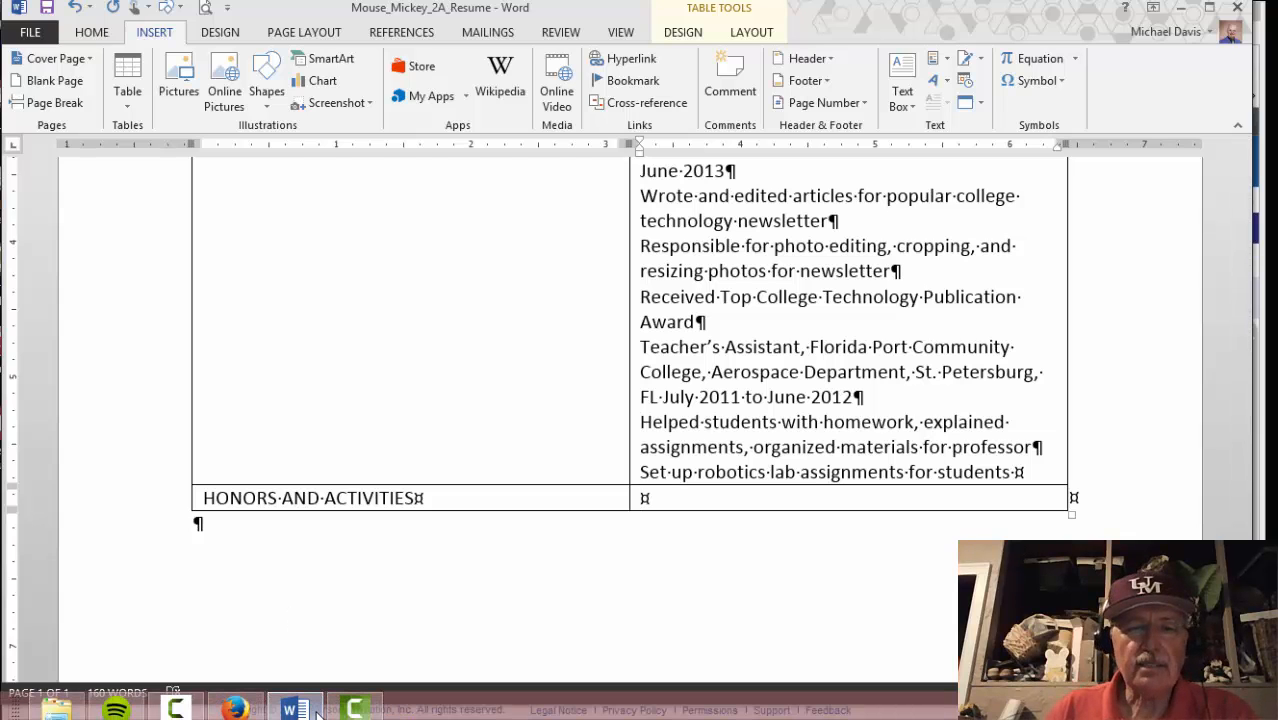
click(236, 709)
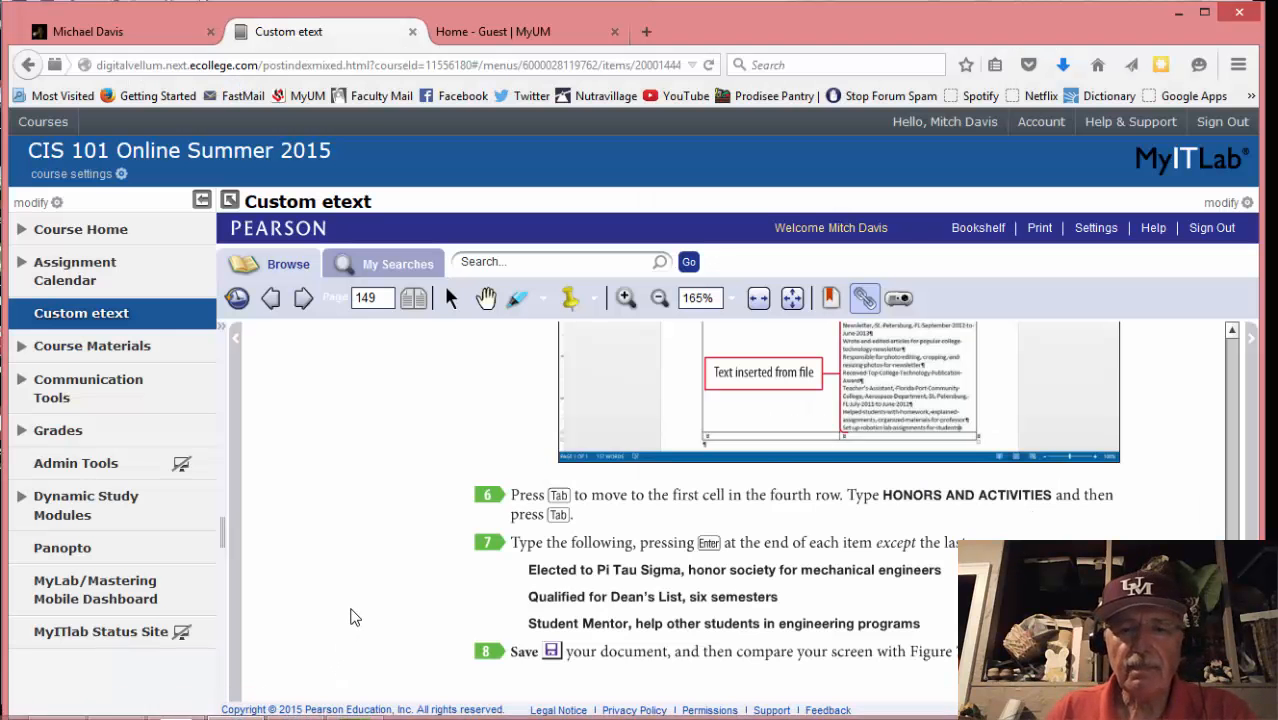
scroll(352, 617, down, 1)
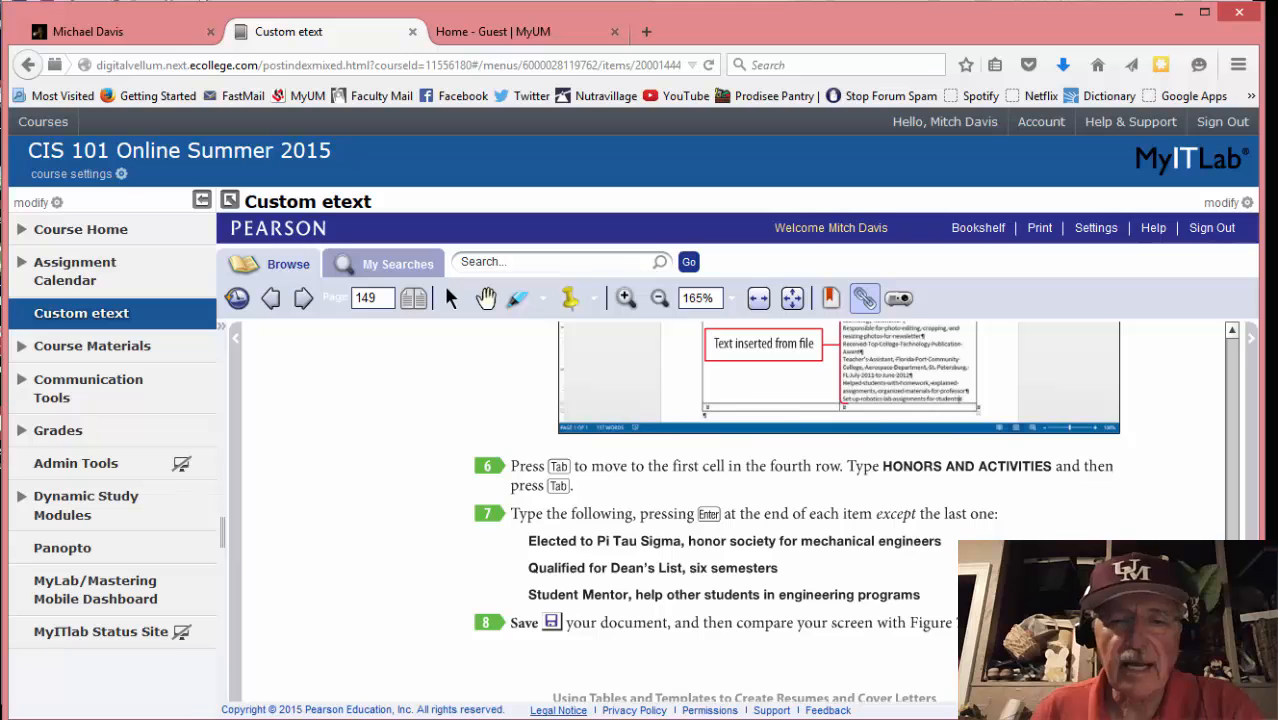
click(312, 708)
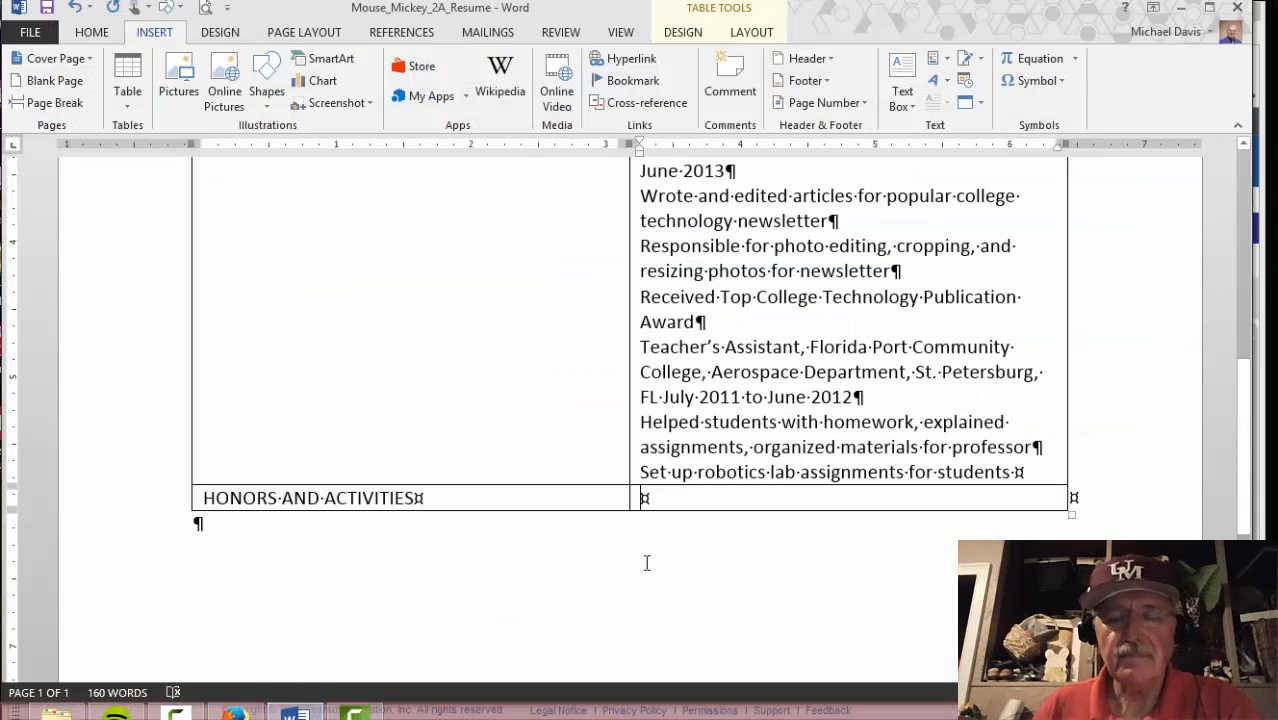
text(E)
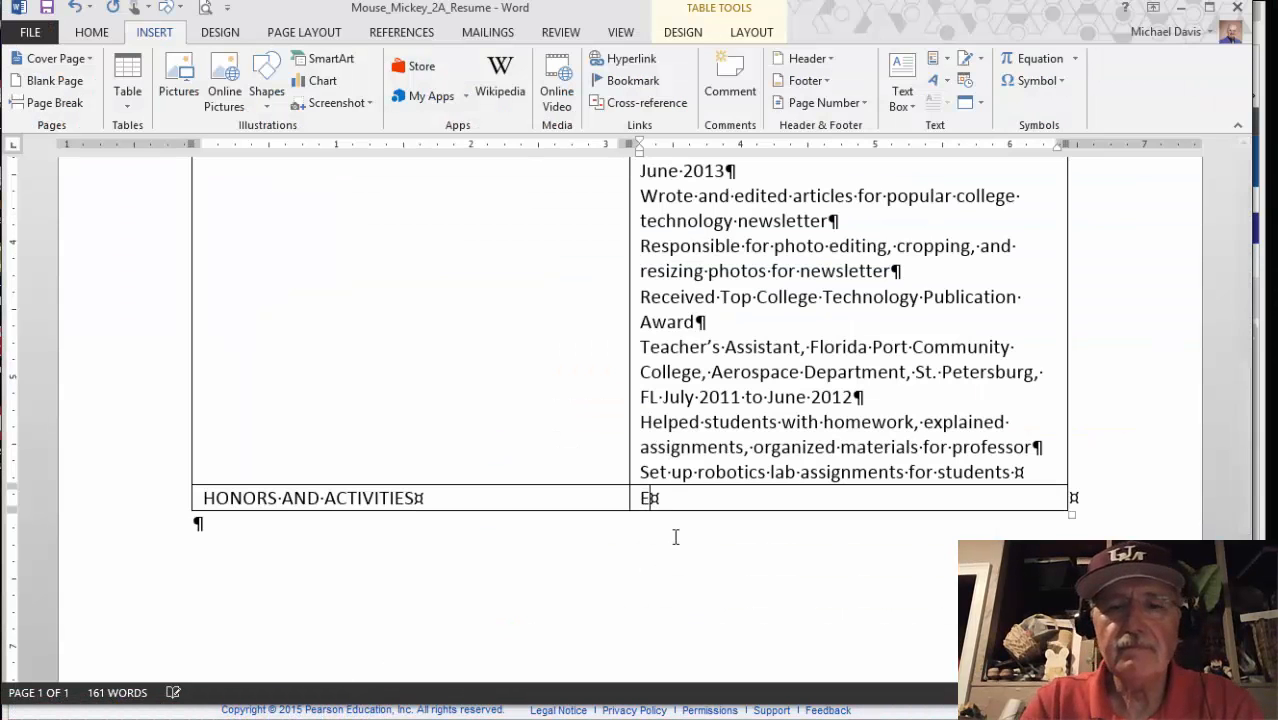
text(lected to)
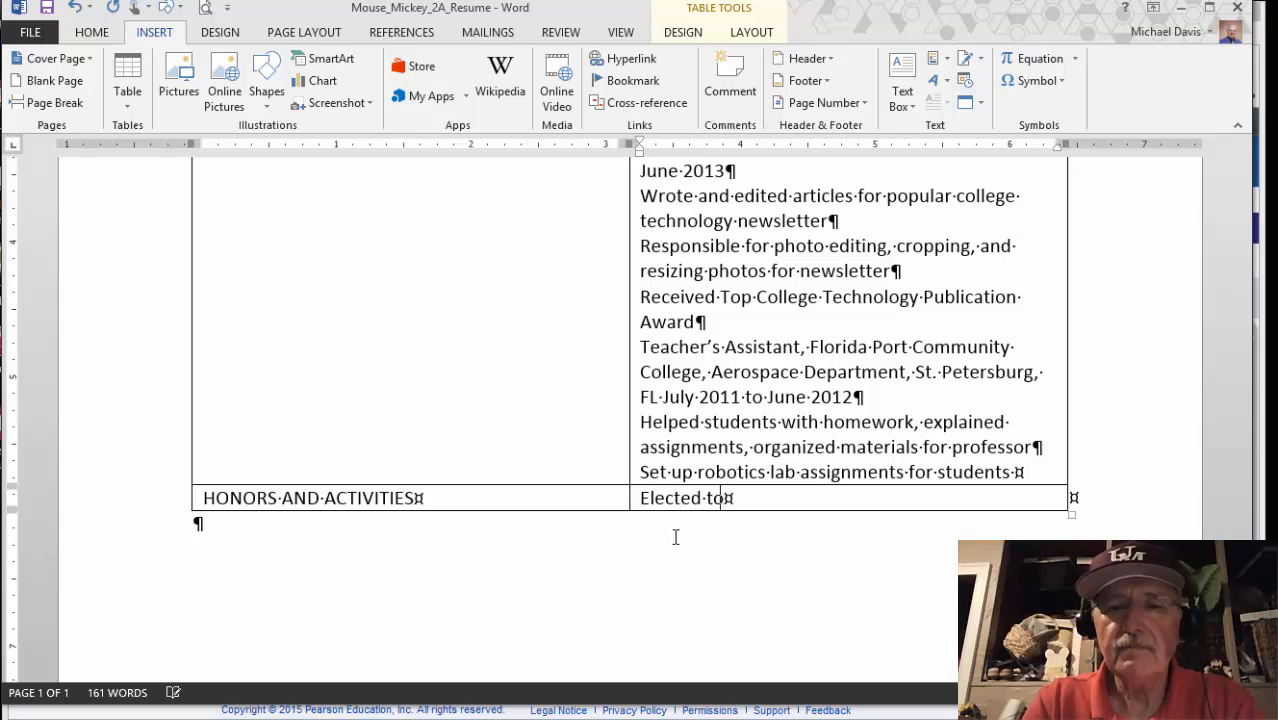
text( Pi Ta)
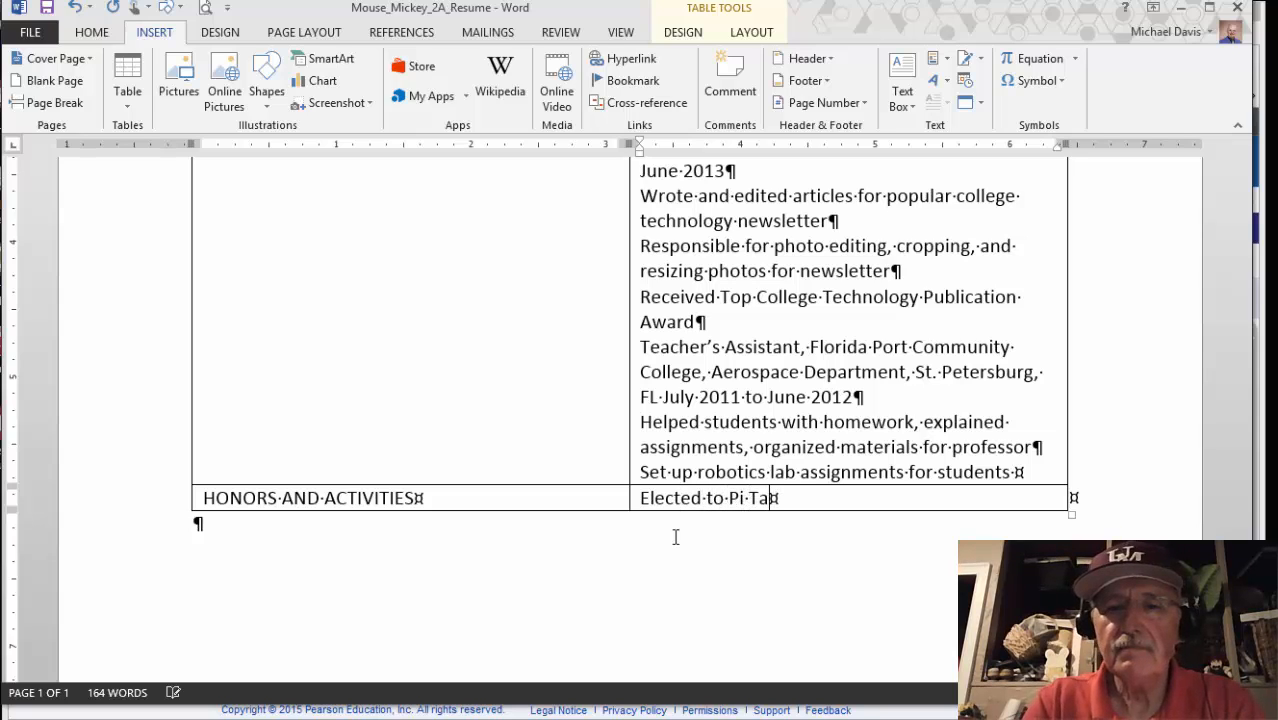
text(u Sig)
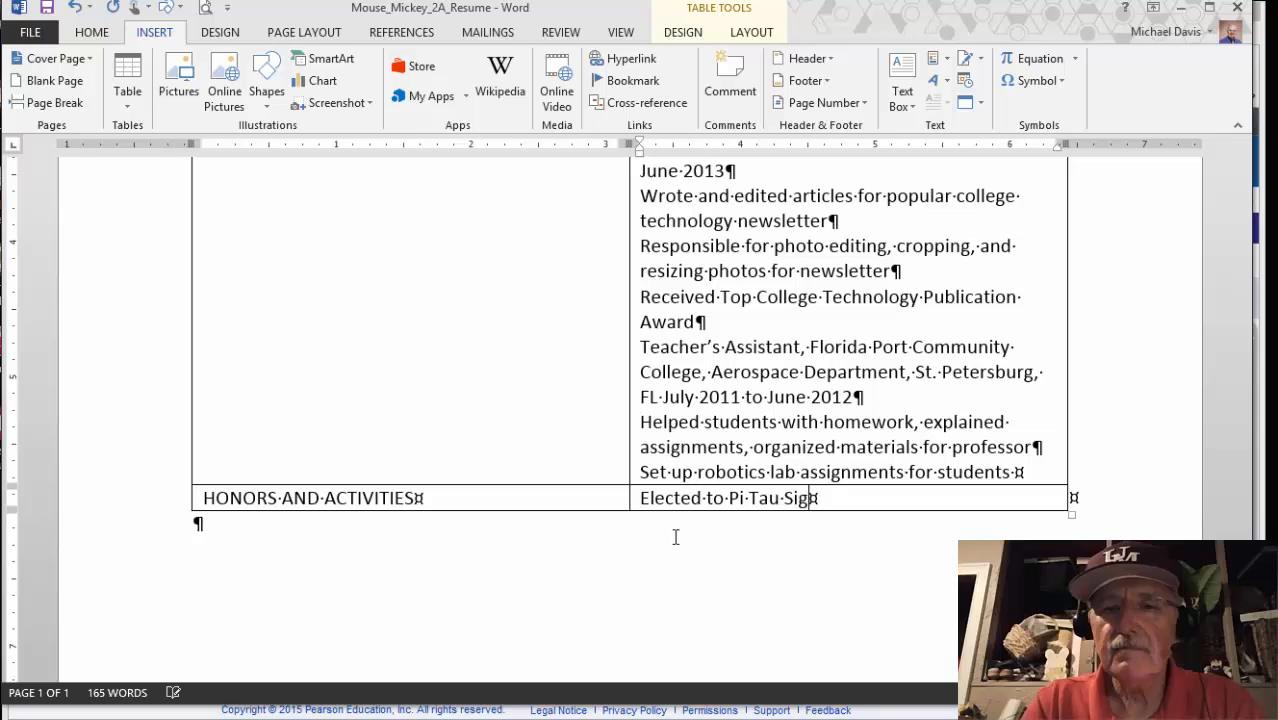
text(ma,)
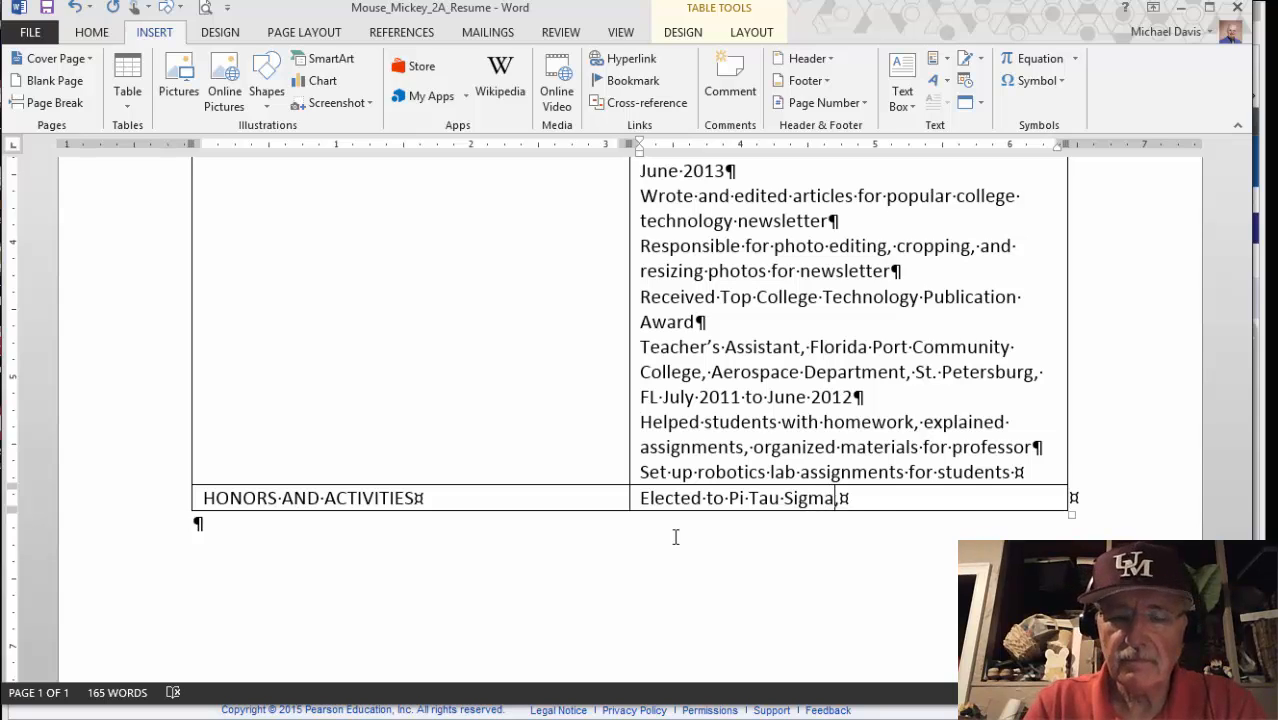
text( honor society for mechanical engineers)
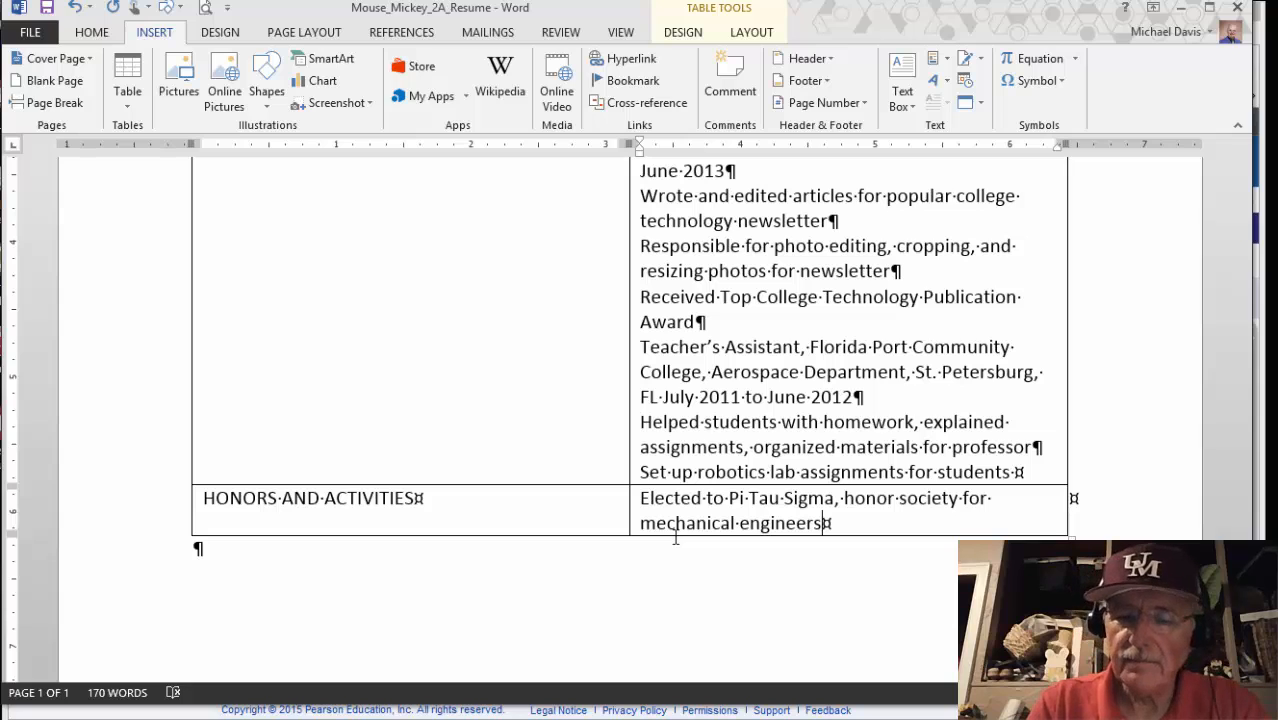
key(Return)
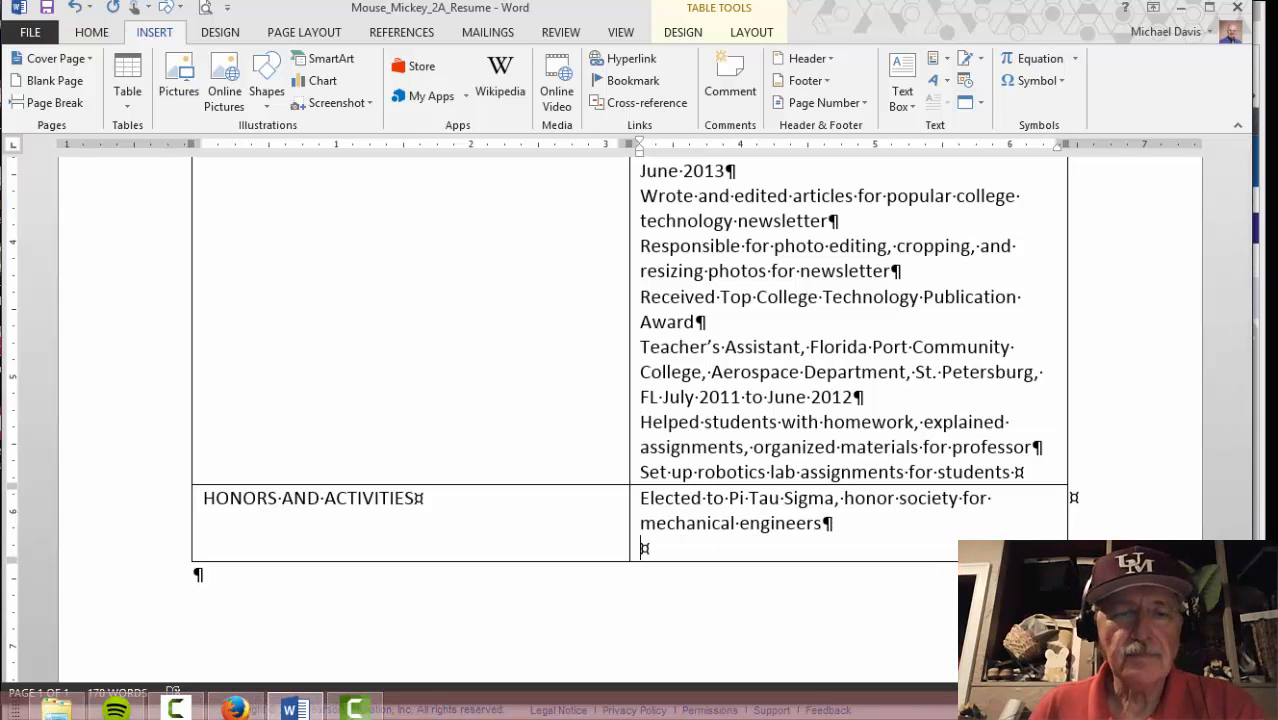
click(234, 709)
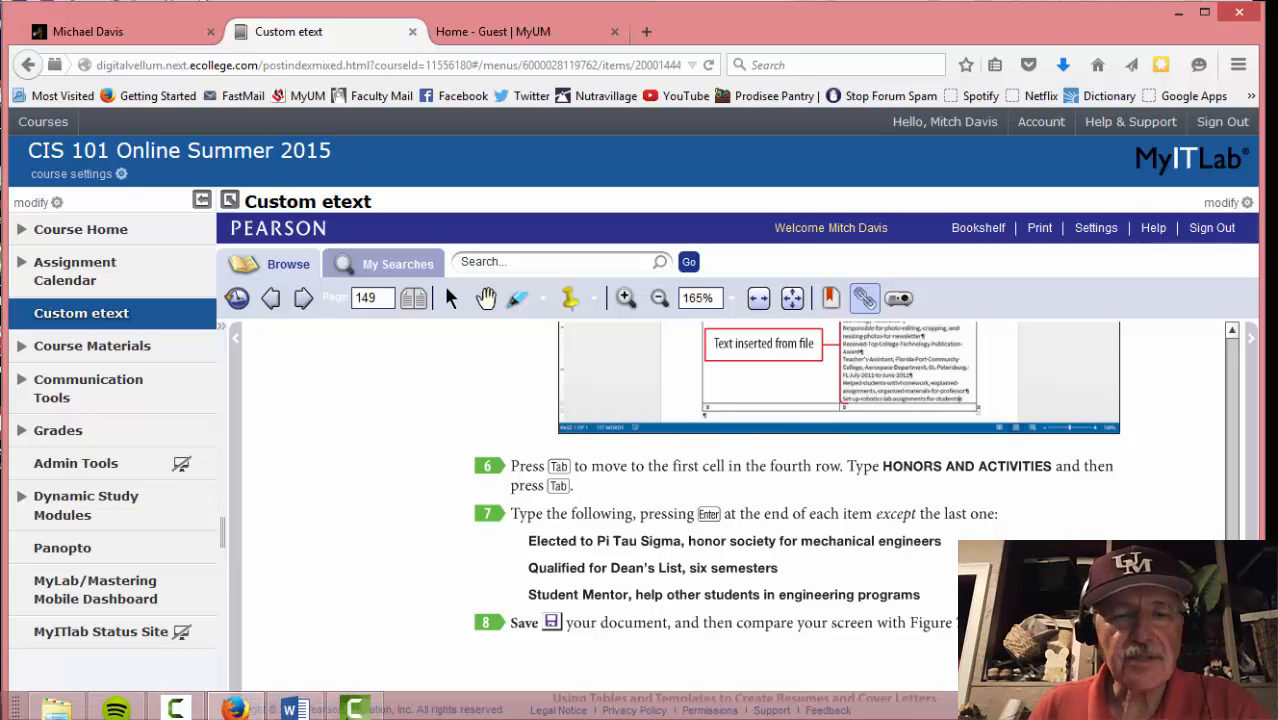
click(296, 709)
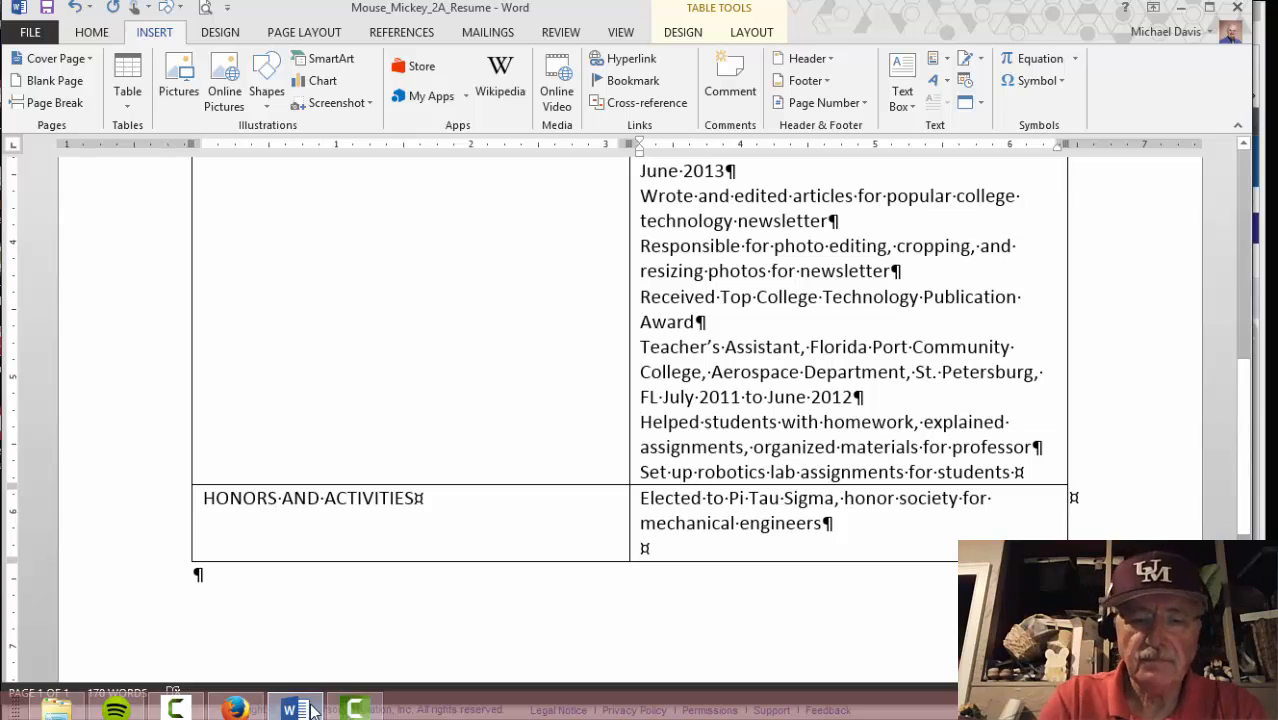
text(Qualif)
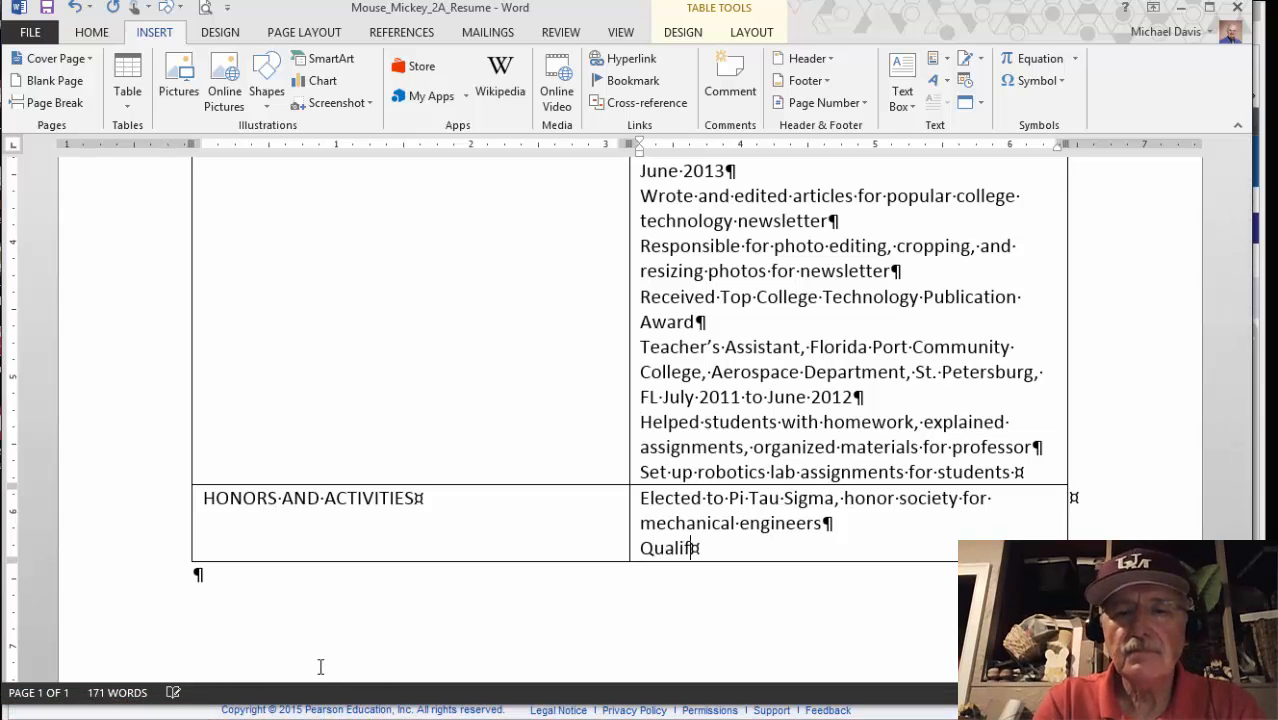
text(ied for Dean)
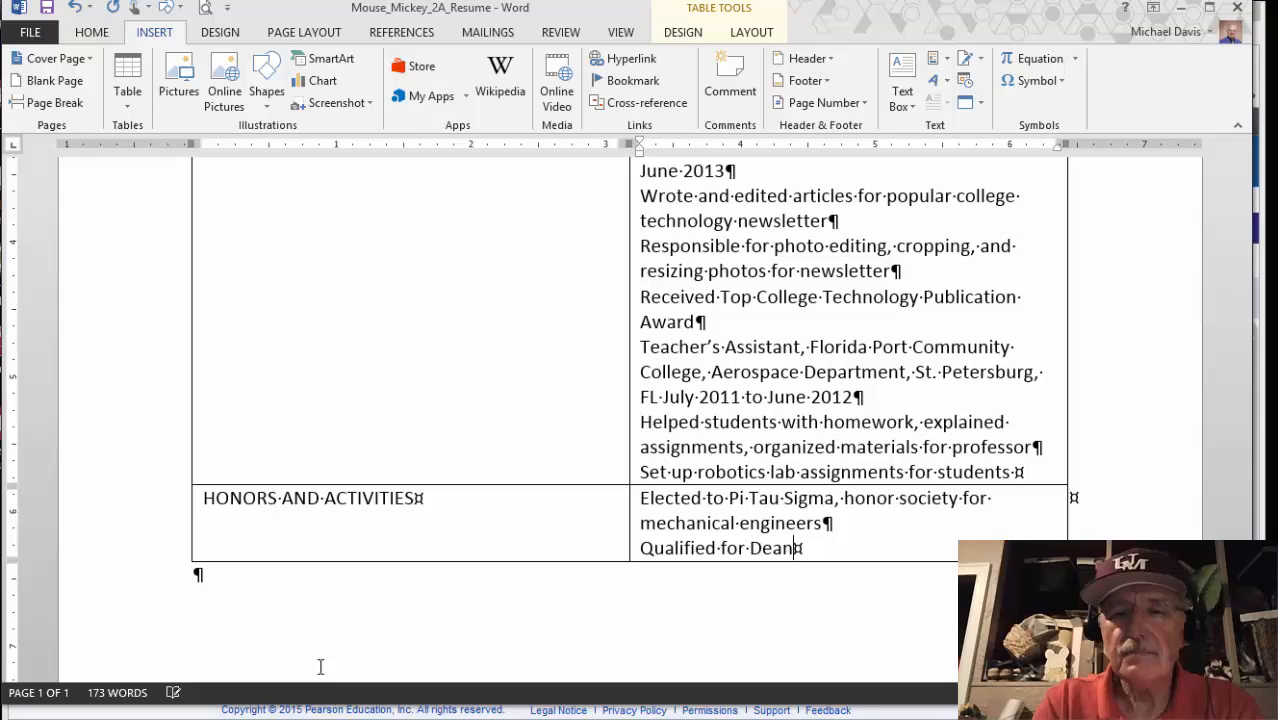
text('s List, six s)
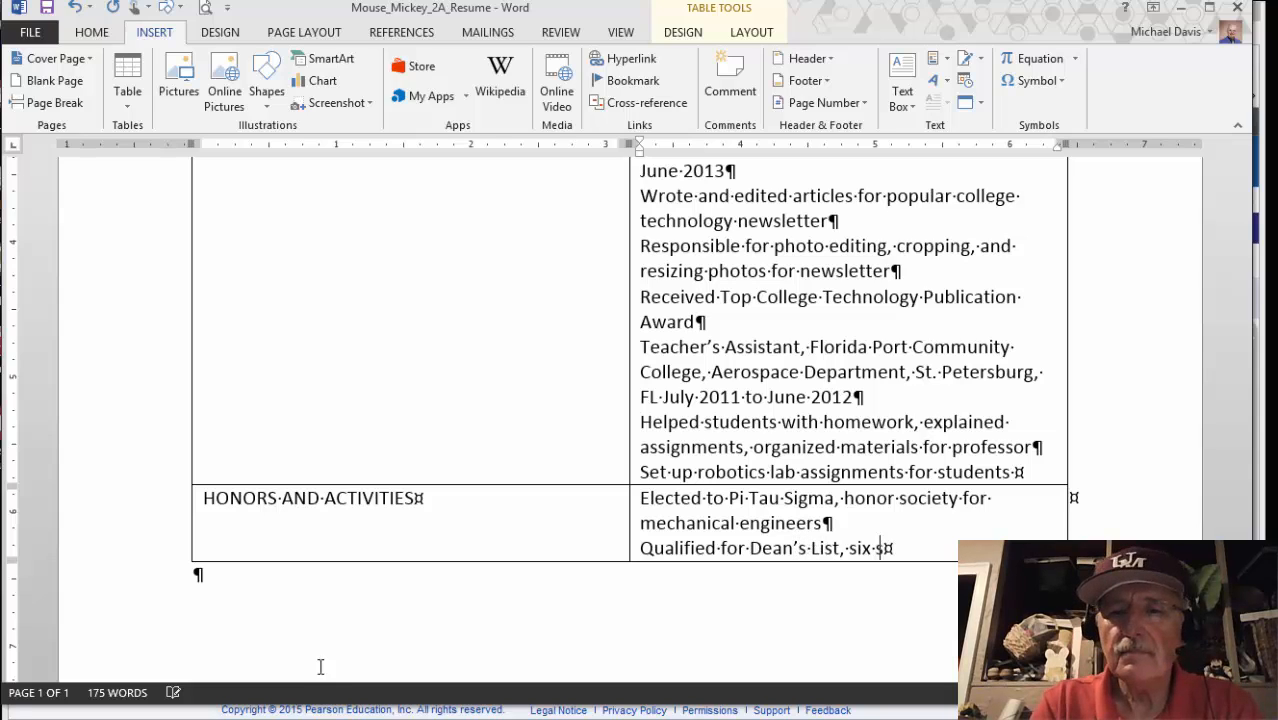
text(emester)
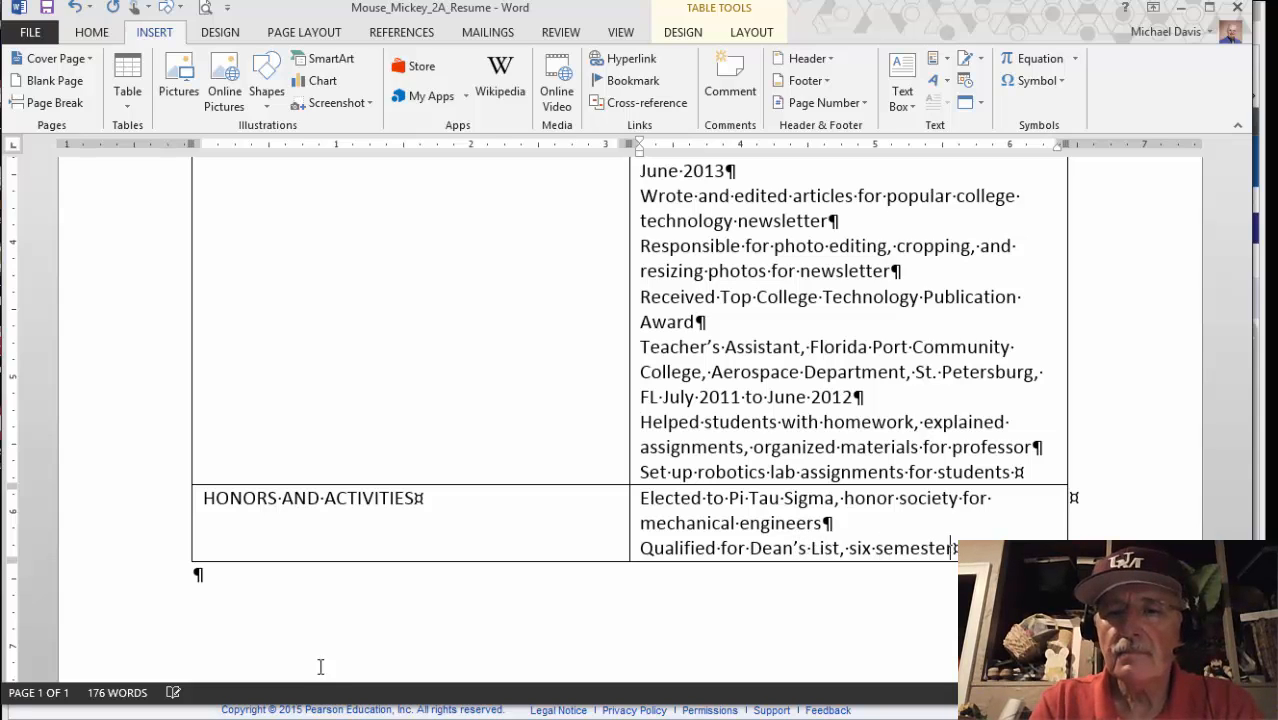
text(s)
key(Return)
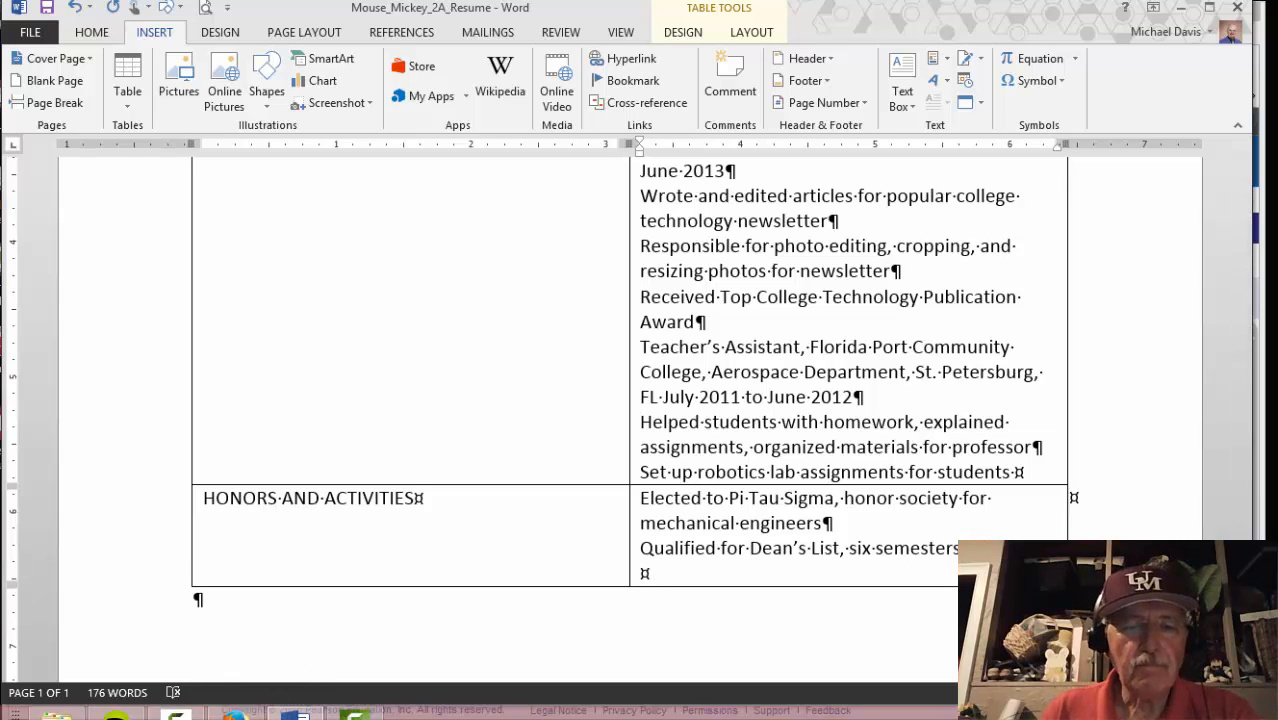
Add the last honor: 'Student Mentor, help other students in engineering programs'
mouse_move(268, 708)
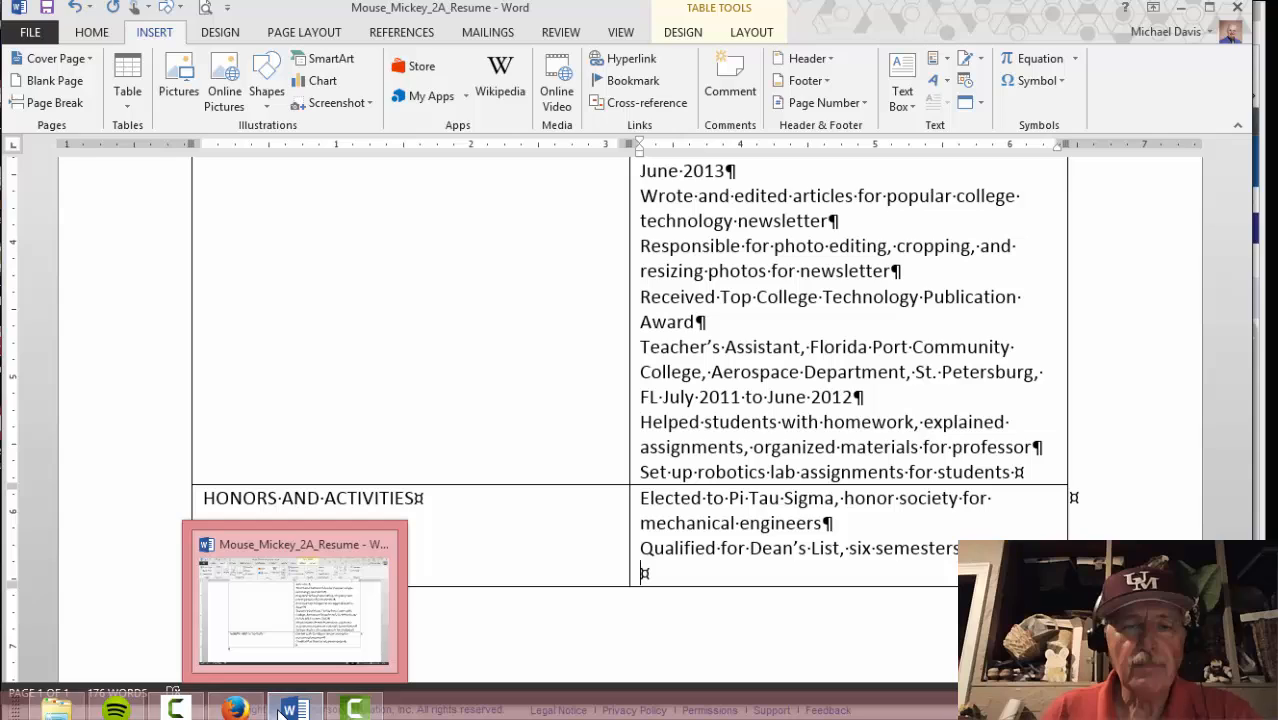
click(234, 709)
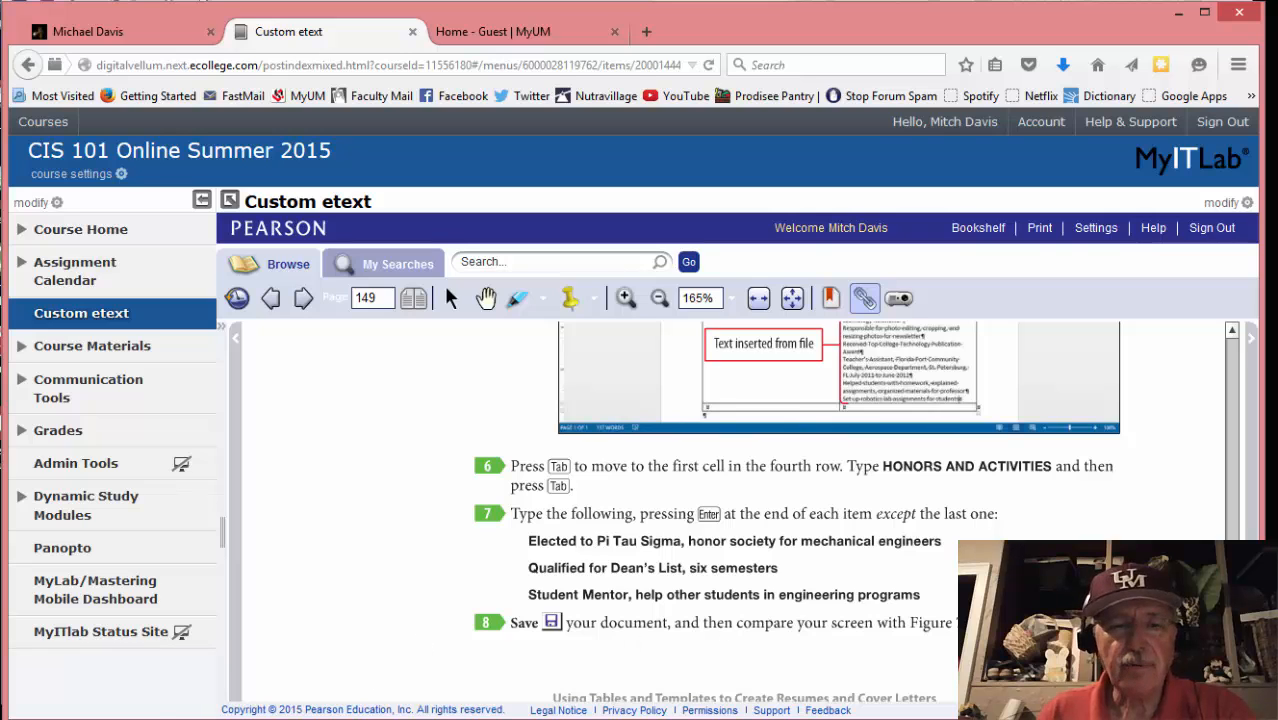
click(295, 708)
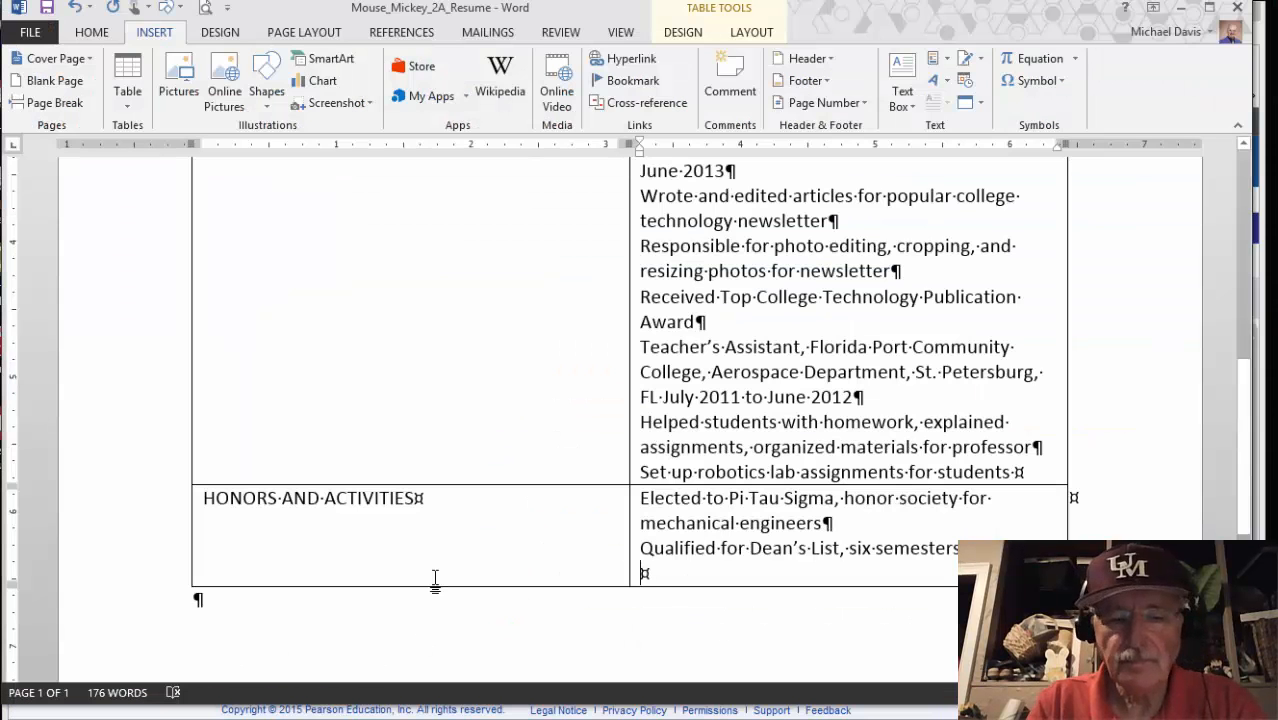
text(St)
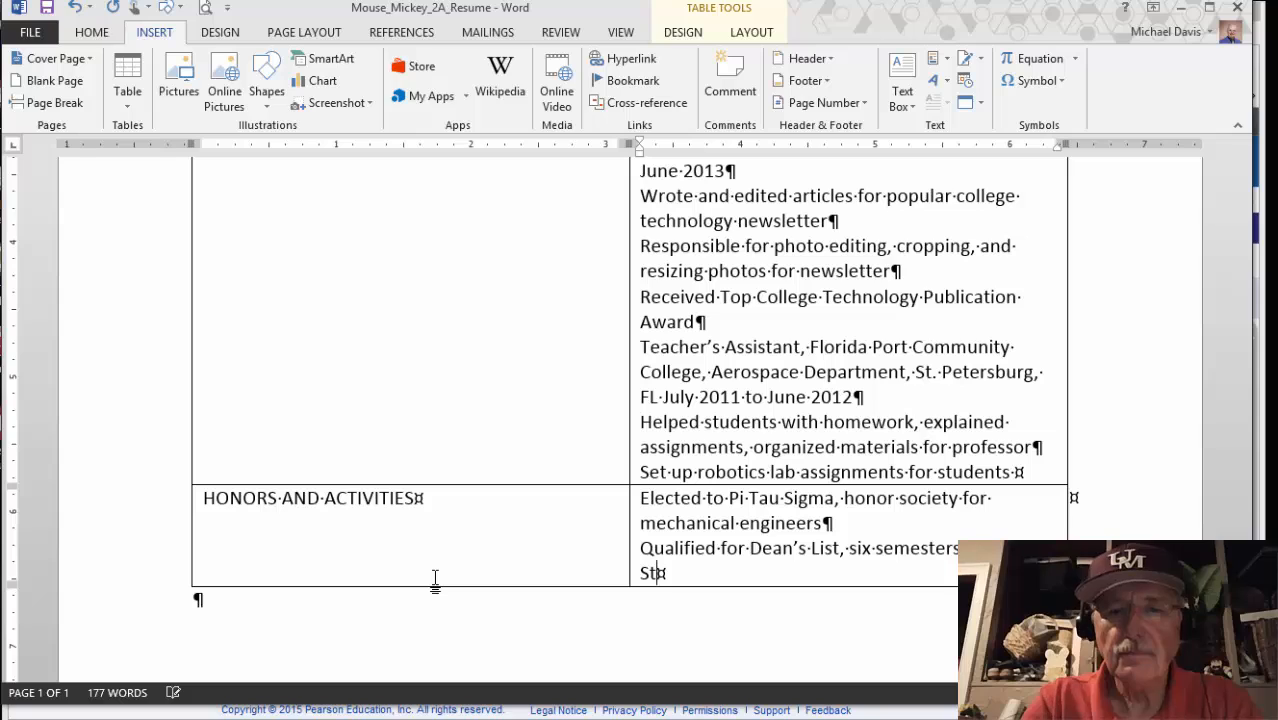
text(udent Men)
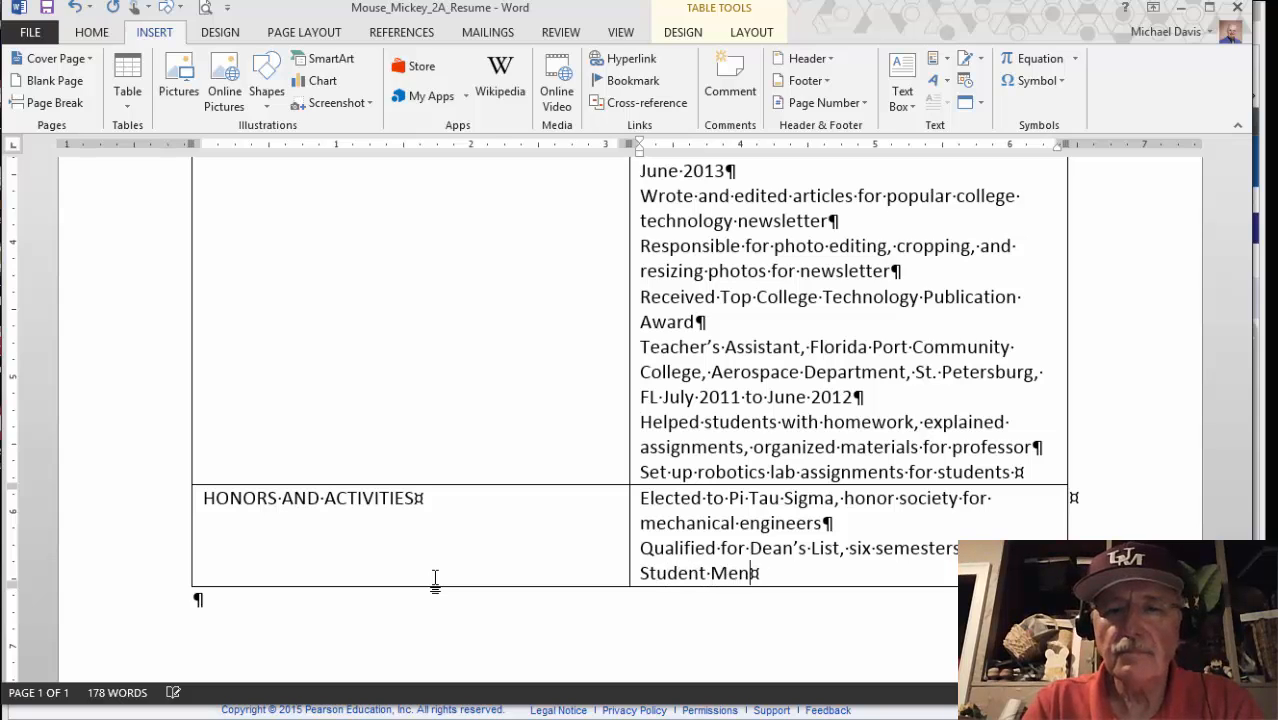
text(tor, help)
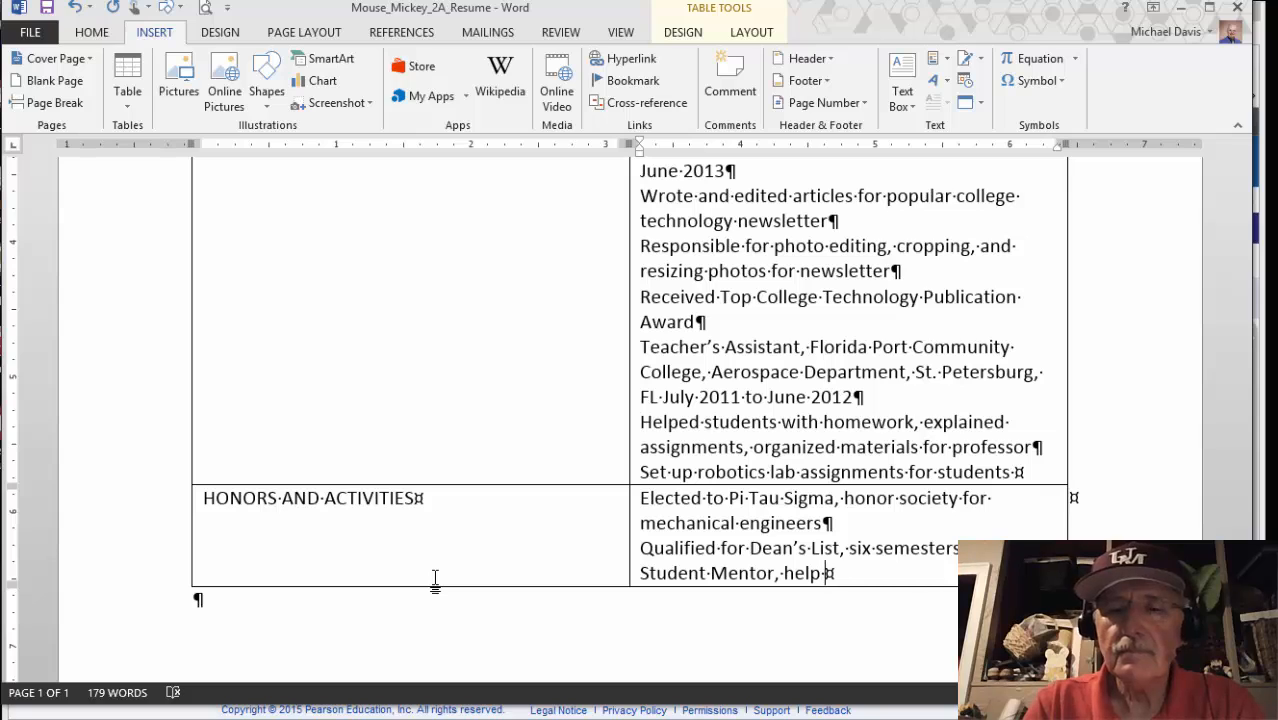
text( other students in engineering pro)
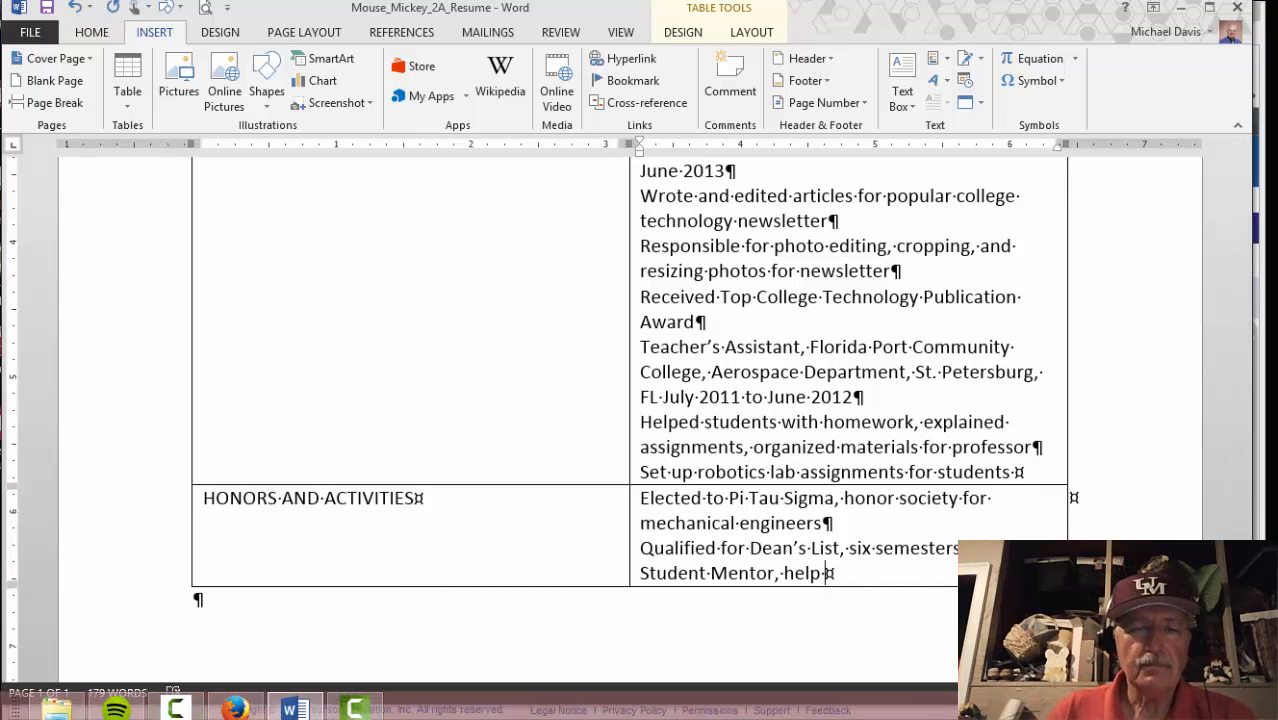
text(gras)
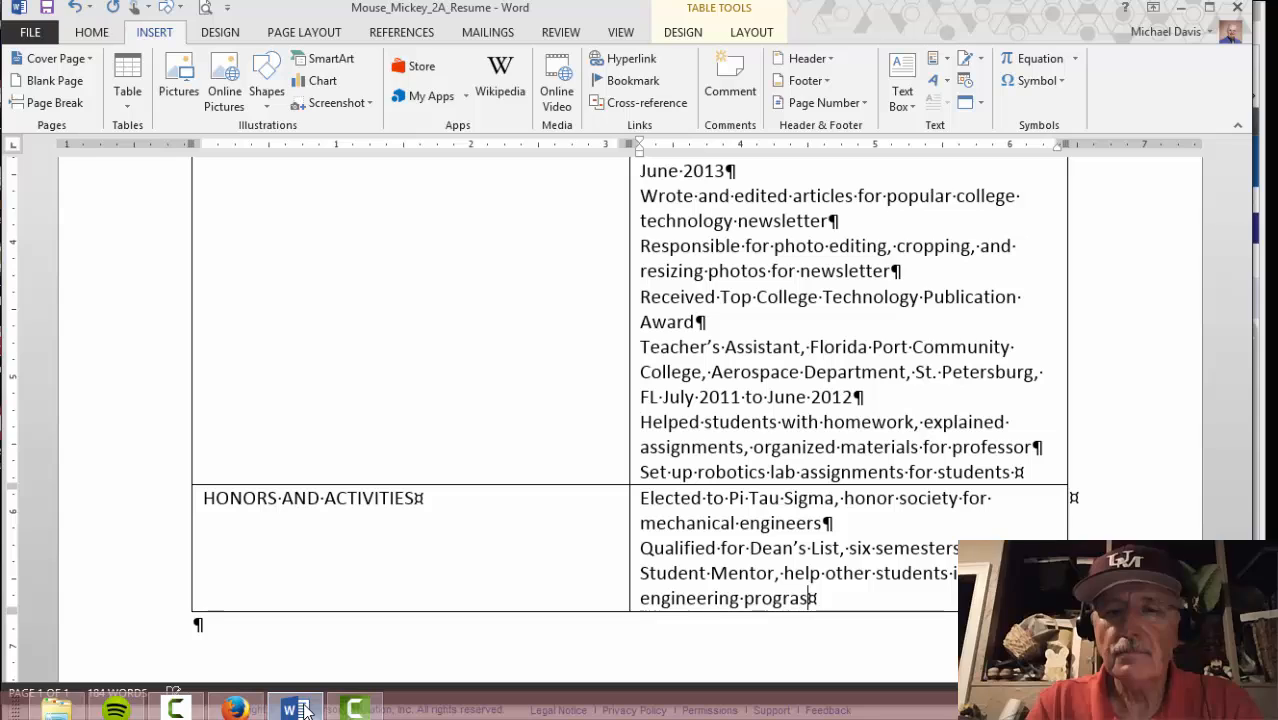
key(BackSpace)
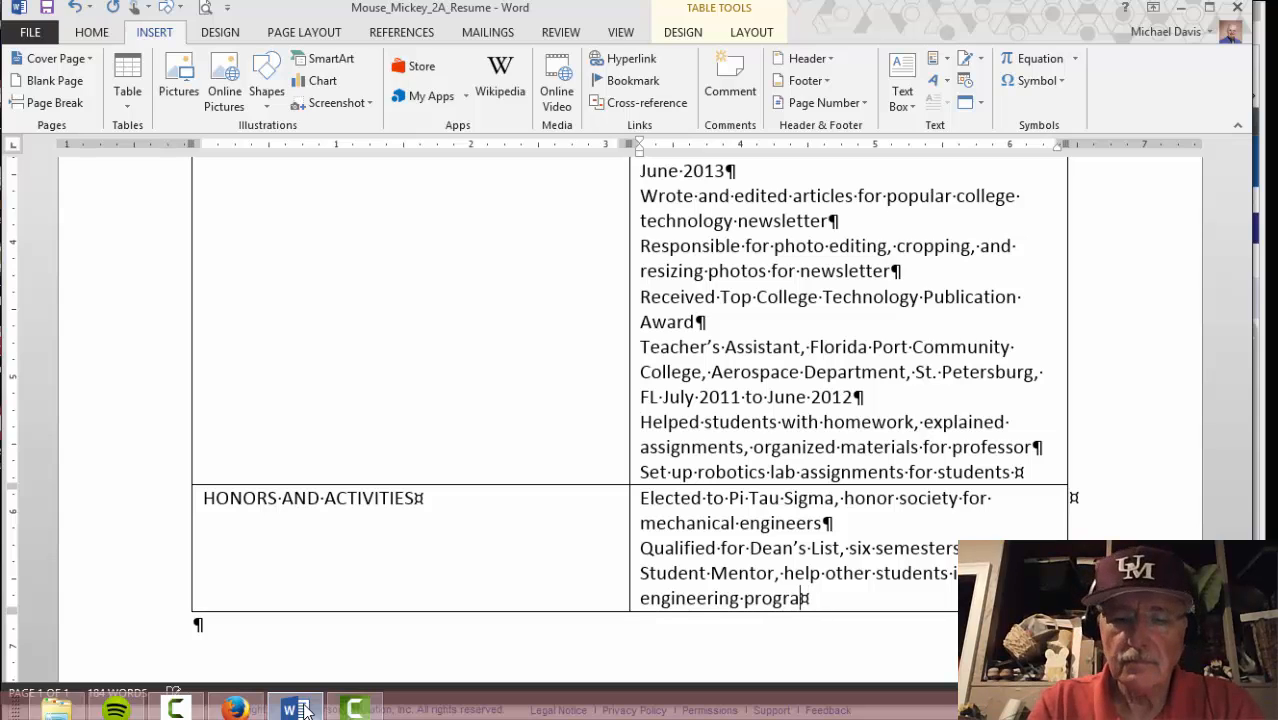
text(ms)
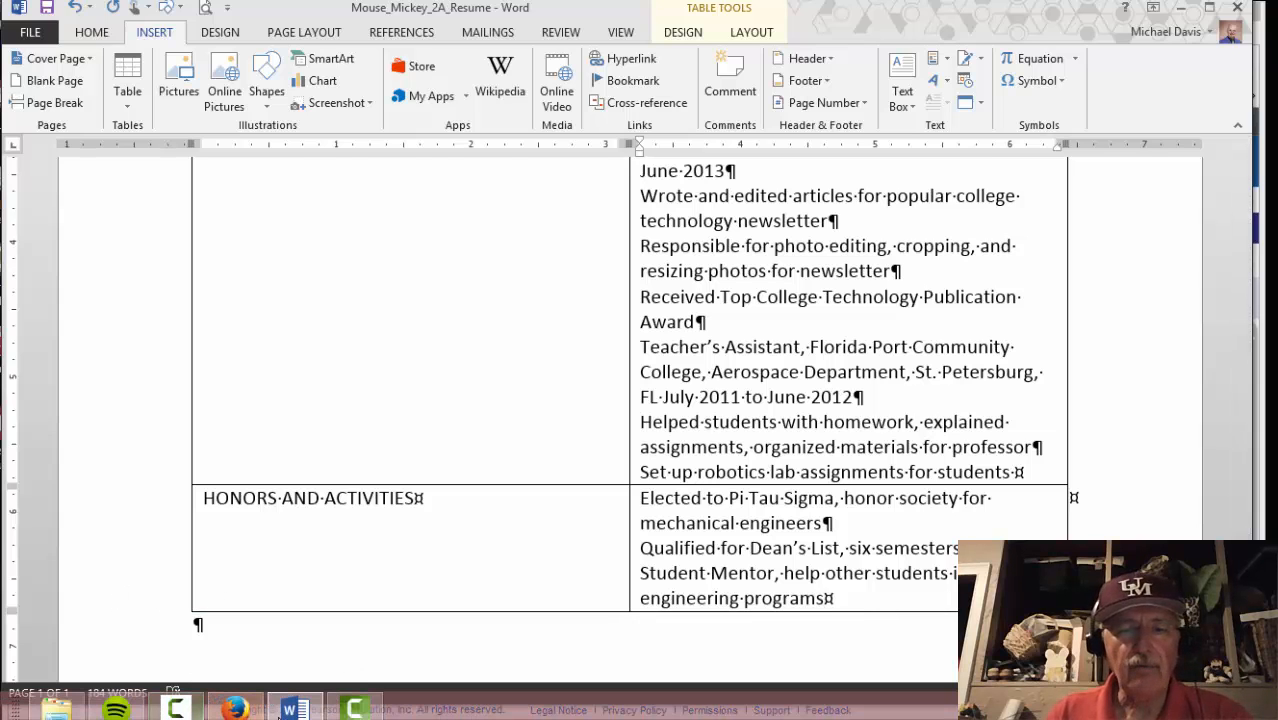
click(234, 709)
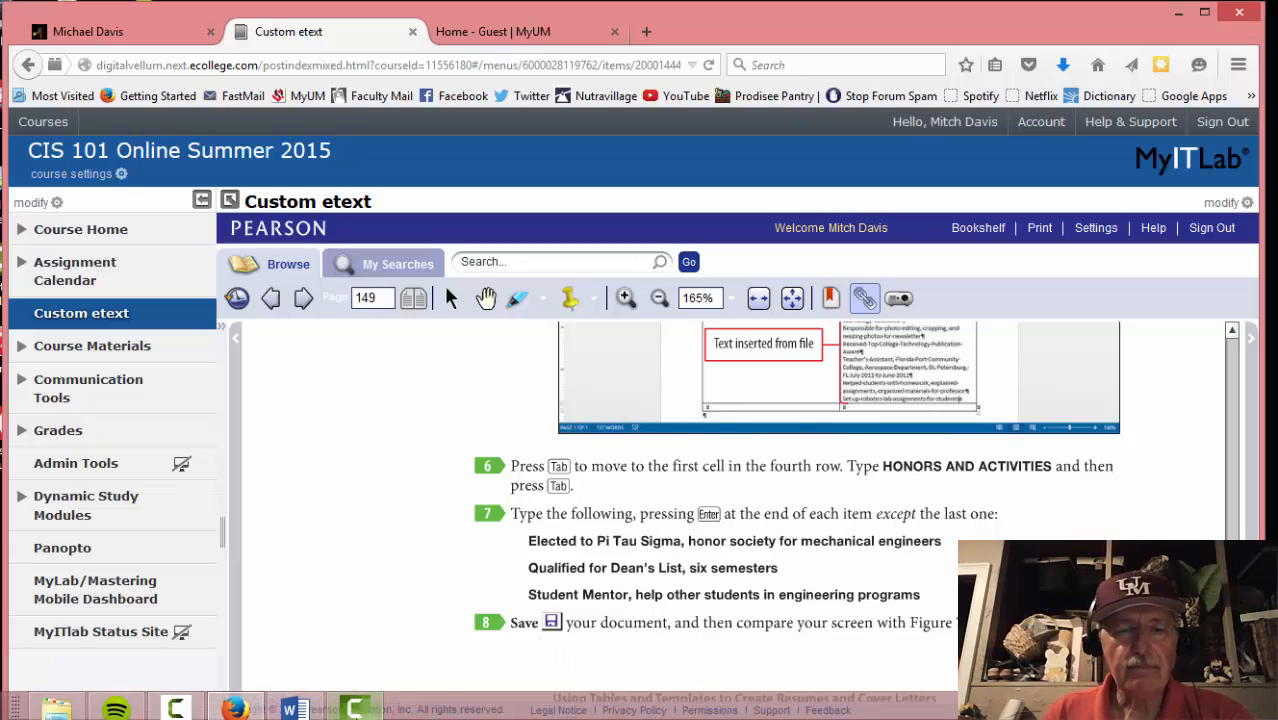
click(293, 709)
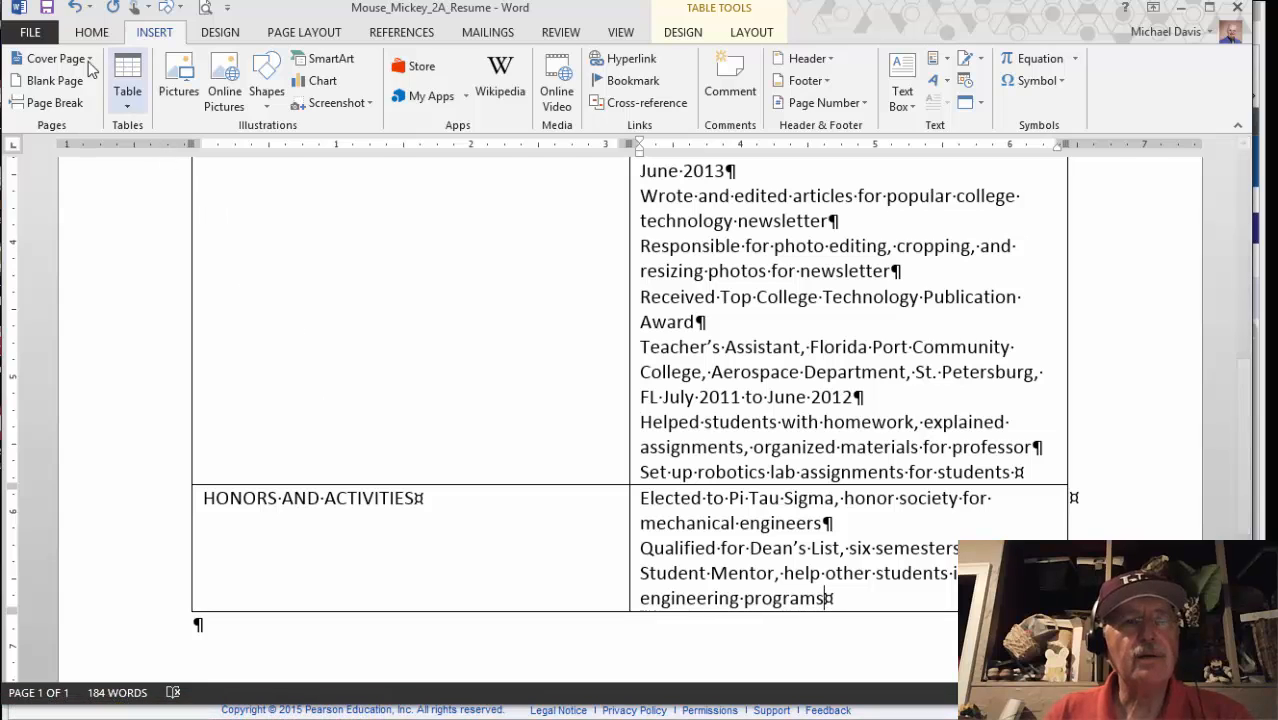
click(36, 31)
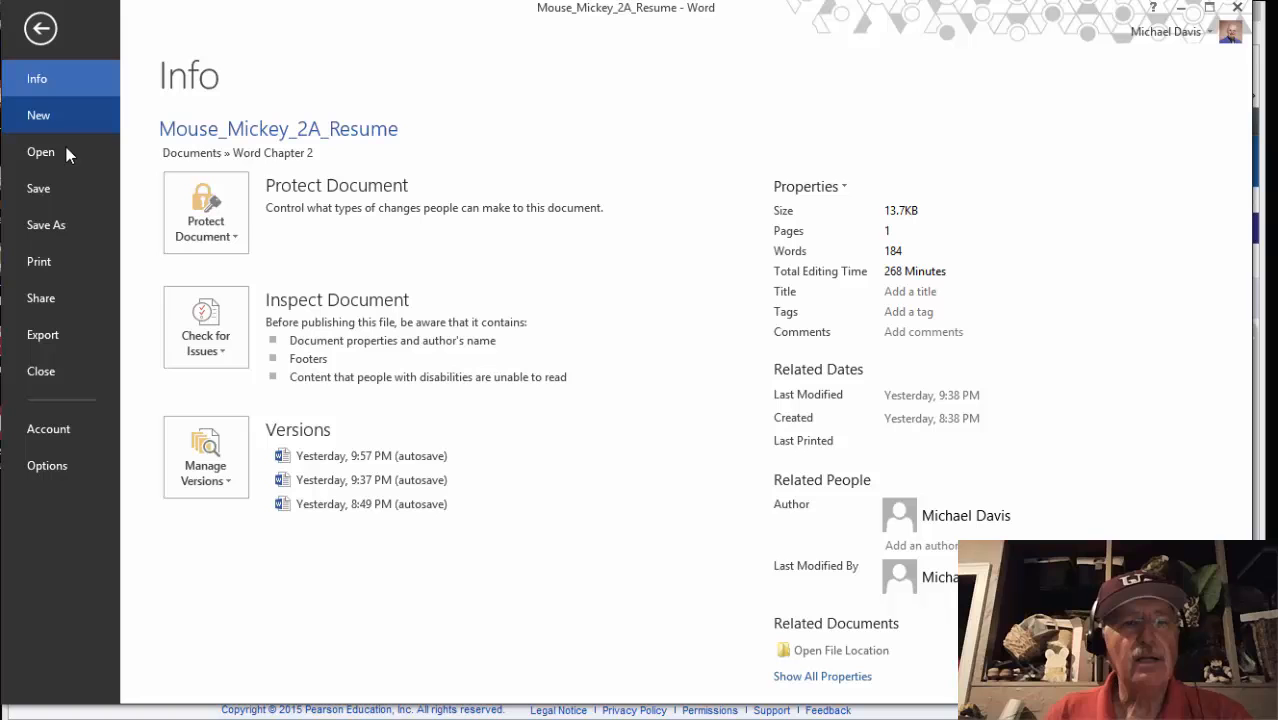
click(40, 30)
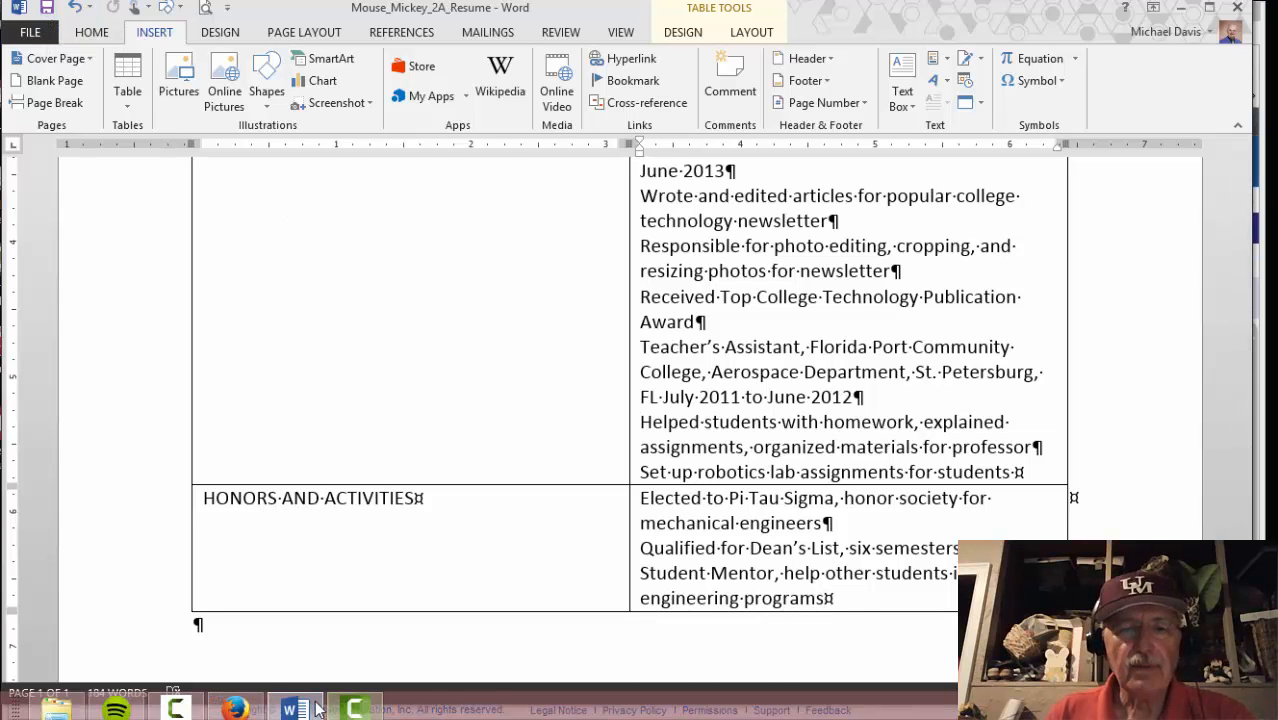
Turn the eText to page 150's Activity 04 bulleted-list steps, then return to the résumé in Word
click(306, 709)
scroll(450, 538, down, 1)
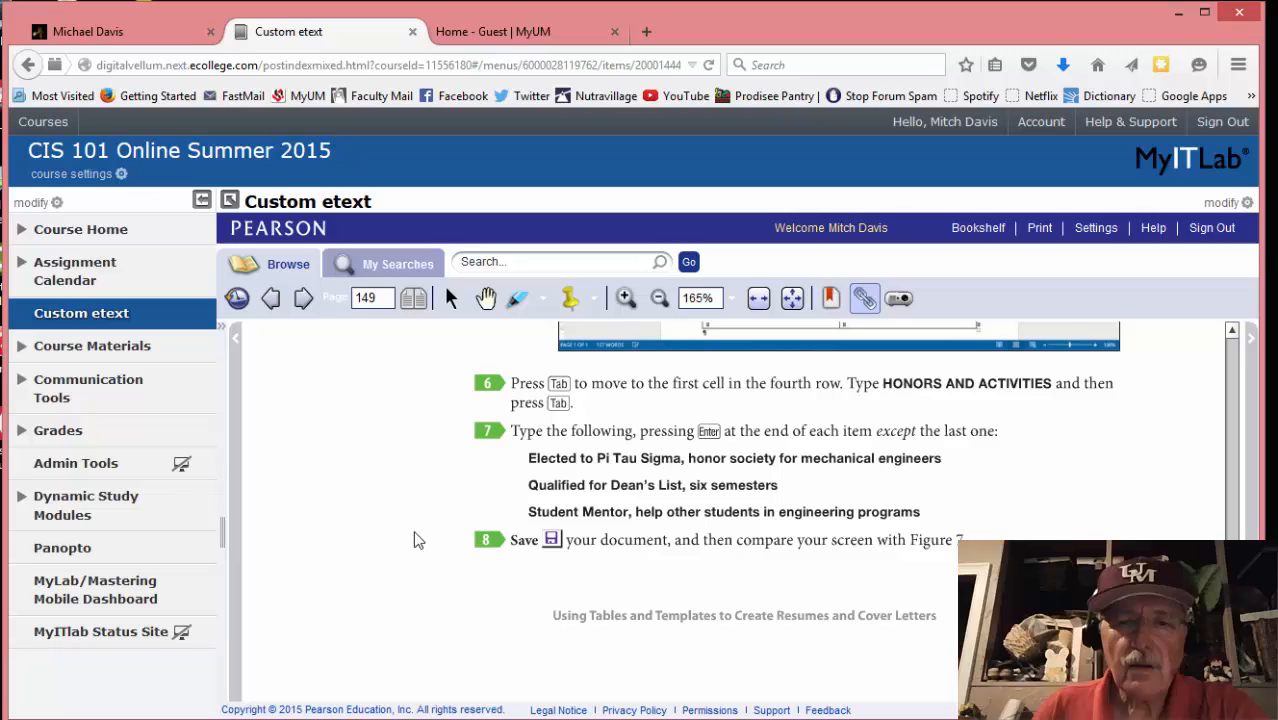
click(303, 299)
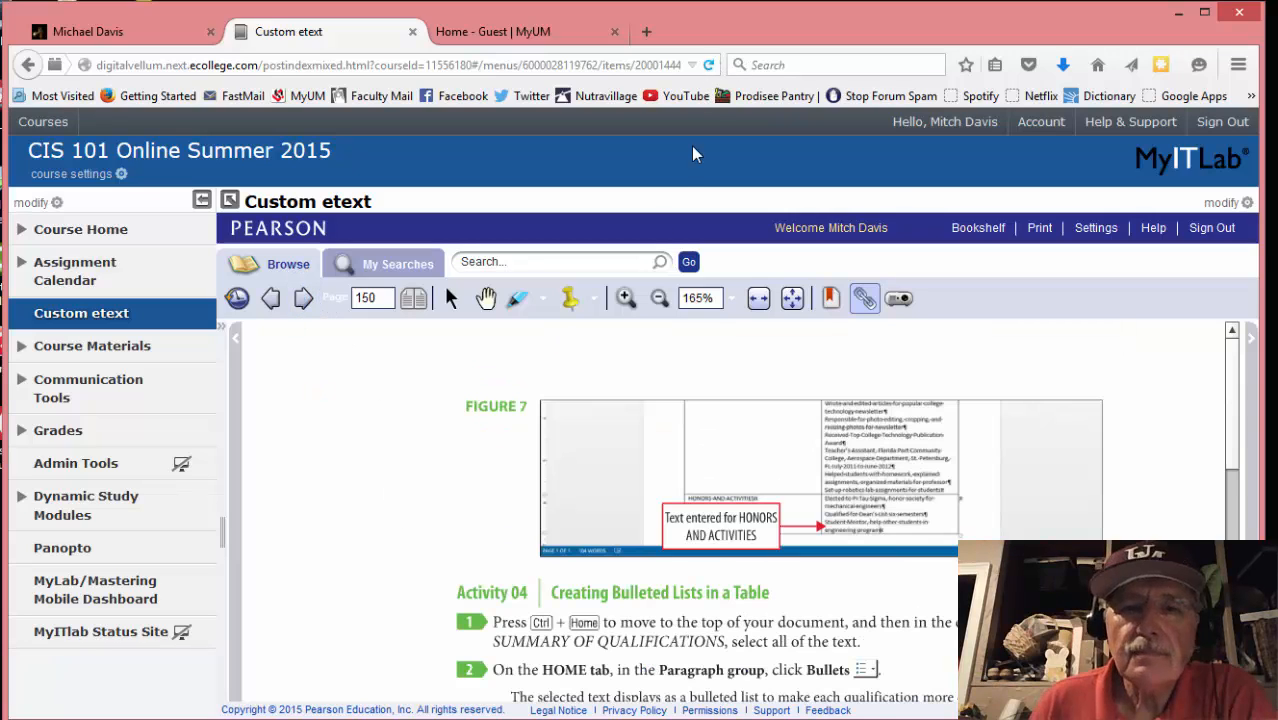
scroll(367, 457, down, 1)
scroll(367, 450, down, 4)
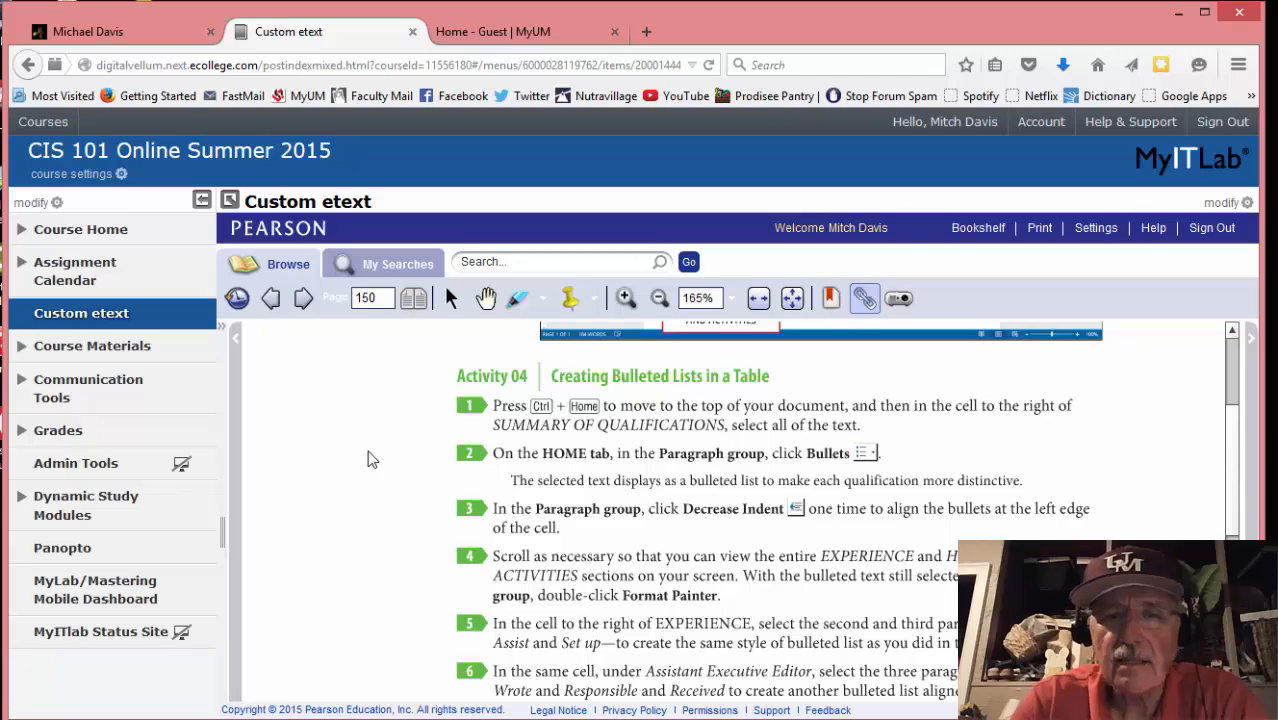
key(alt+Tab)
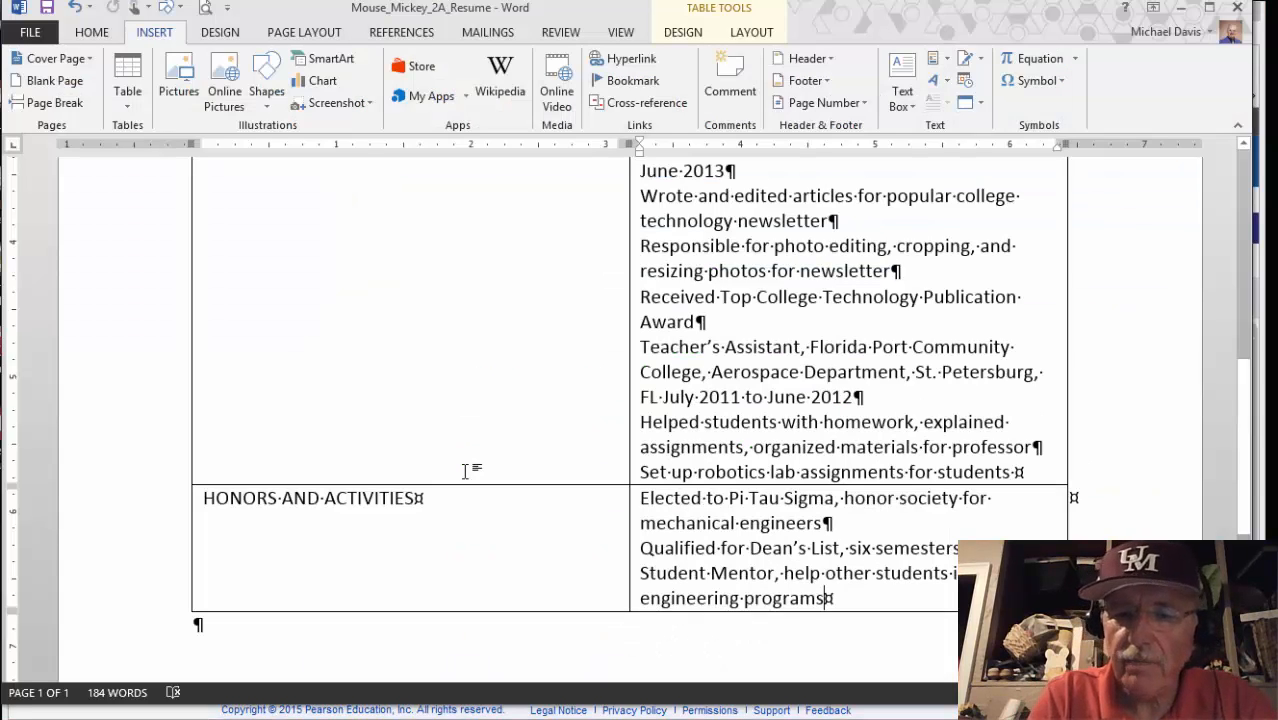
Select the qualification lines from 'Two years experience' through 'Spanish' in the summary cell
key(ctrl+Home)
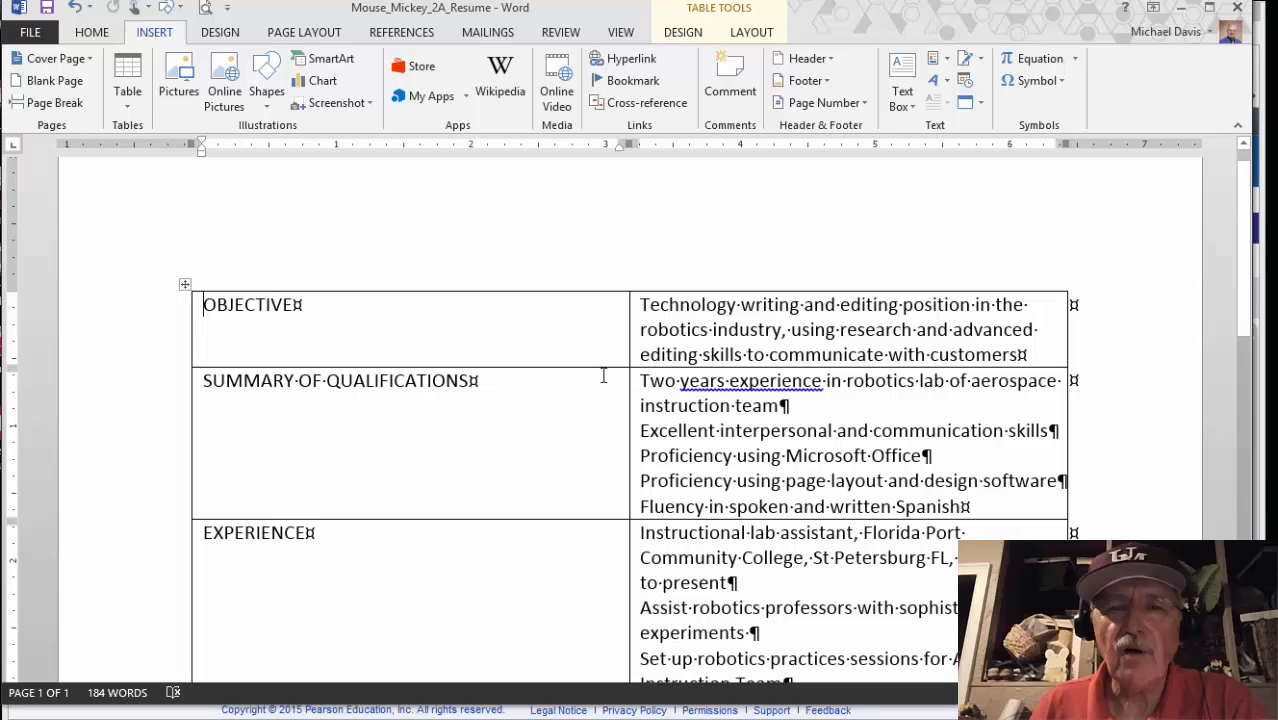
click(643, 380)
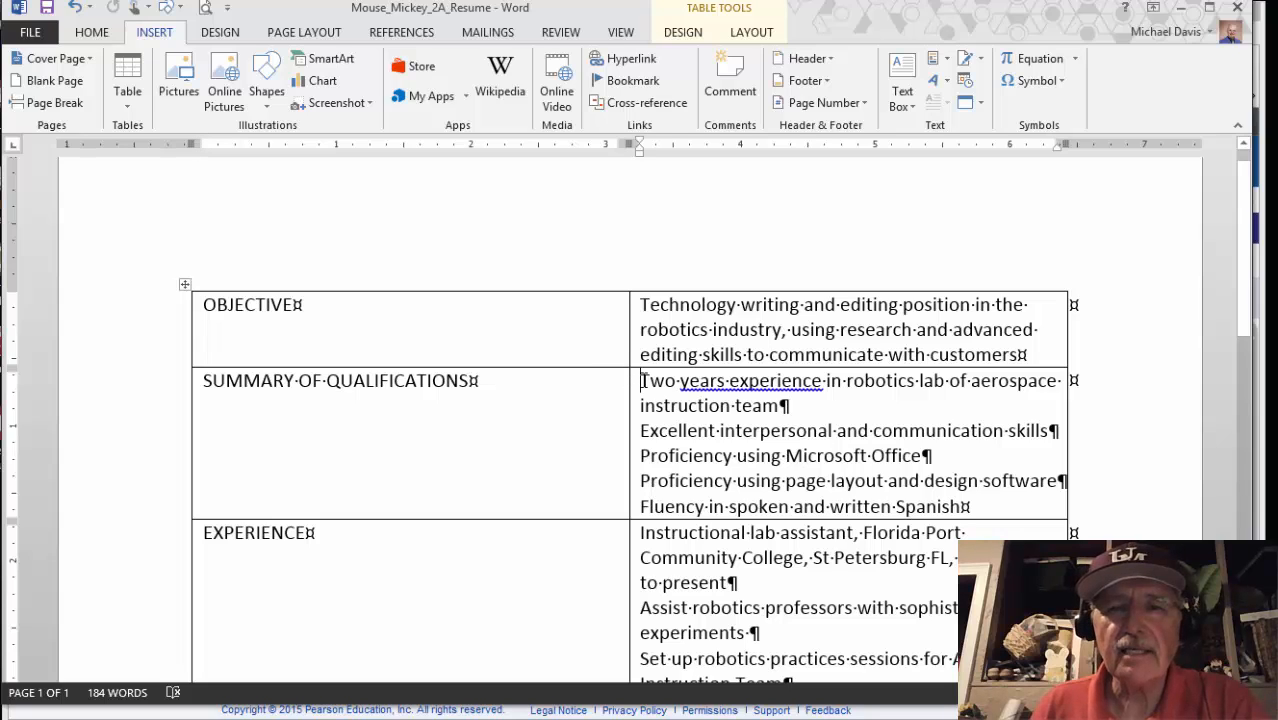
drag(643, 380, 967, 506)
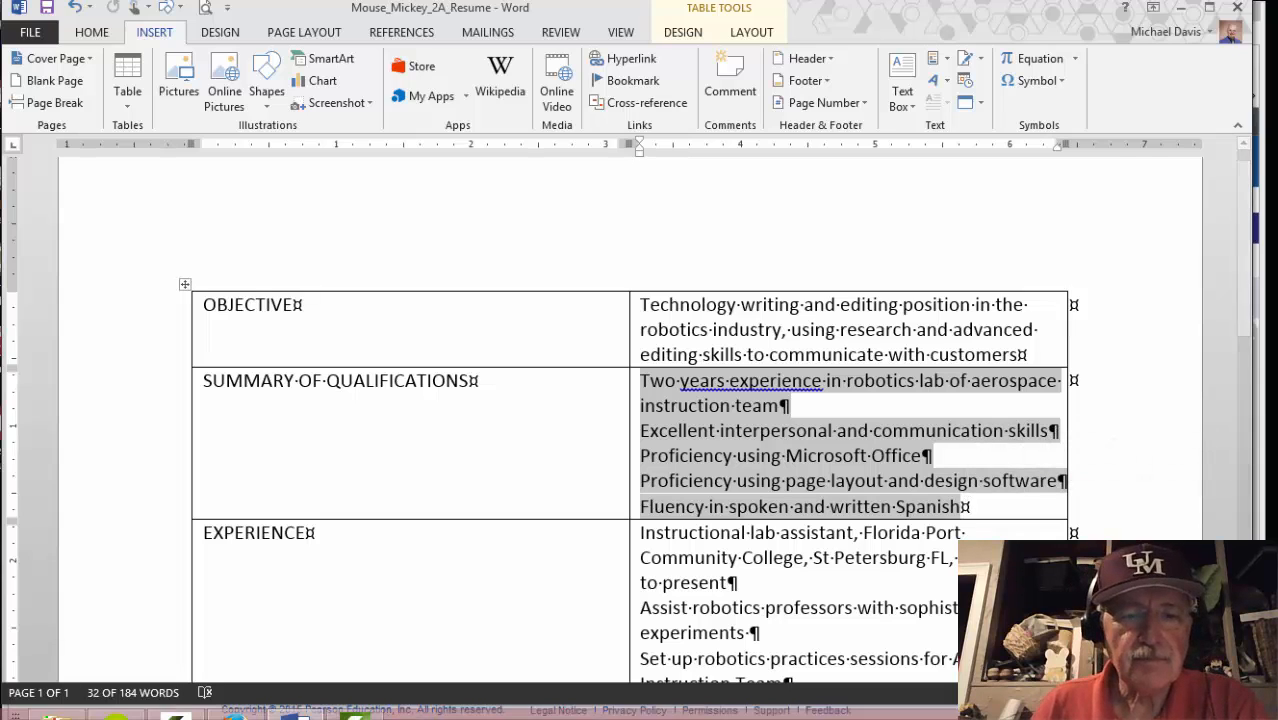
Check the eText instructions, then come back to the résumé
mouse_move(57, 708)
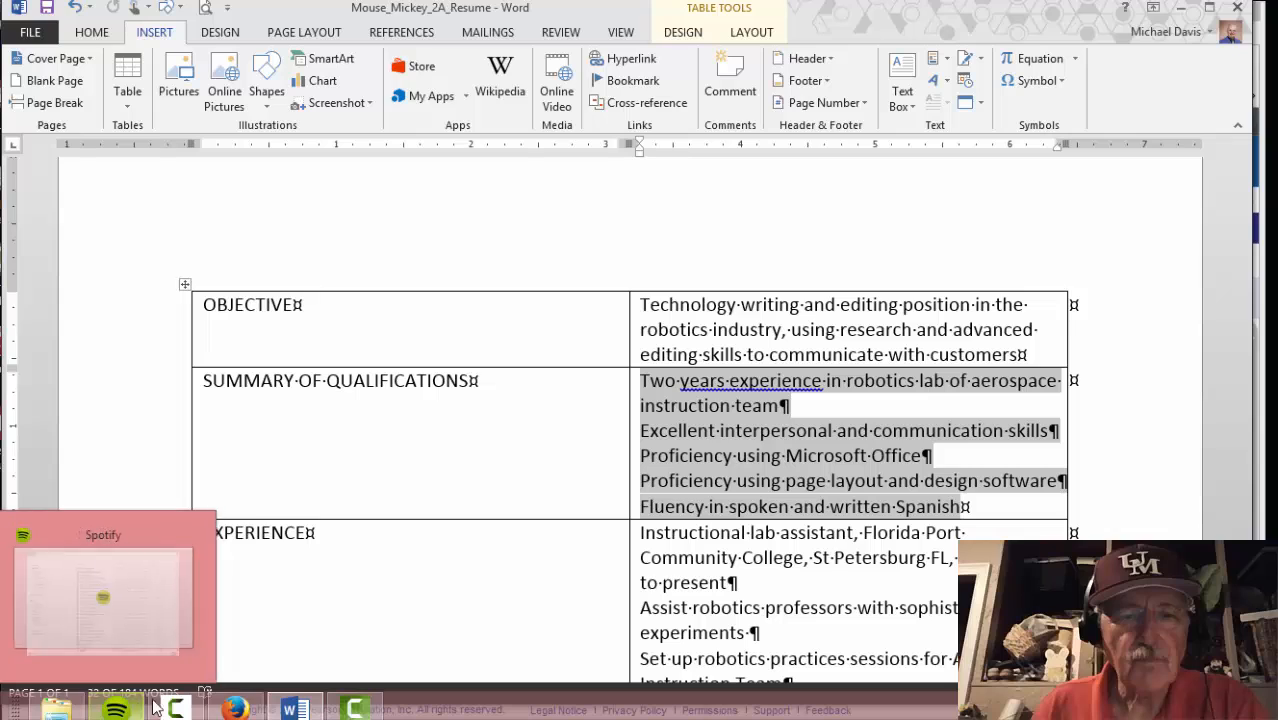
click(232, 708)
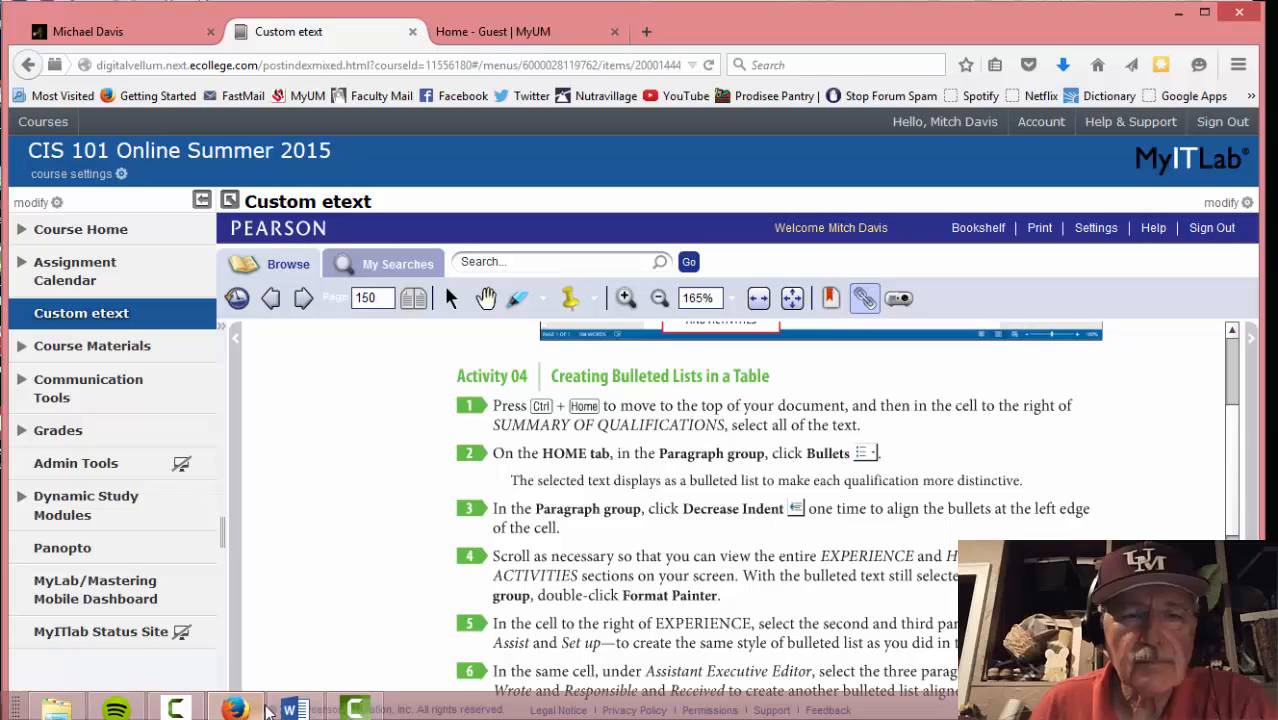
click(292, 708)
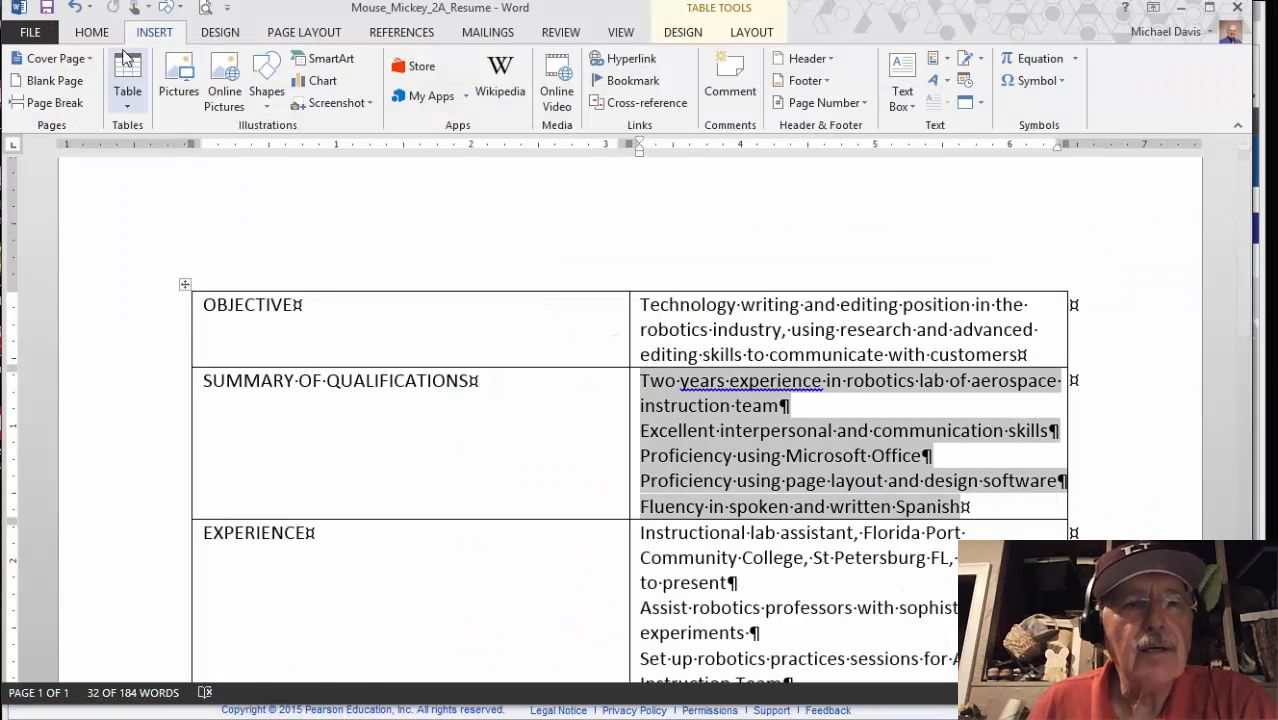
Apply Bullets to the five selected qualification lines, then check the eText's next step
click(93, 33)
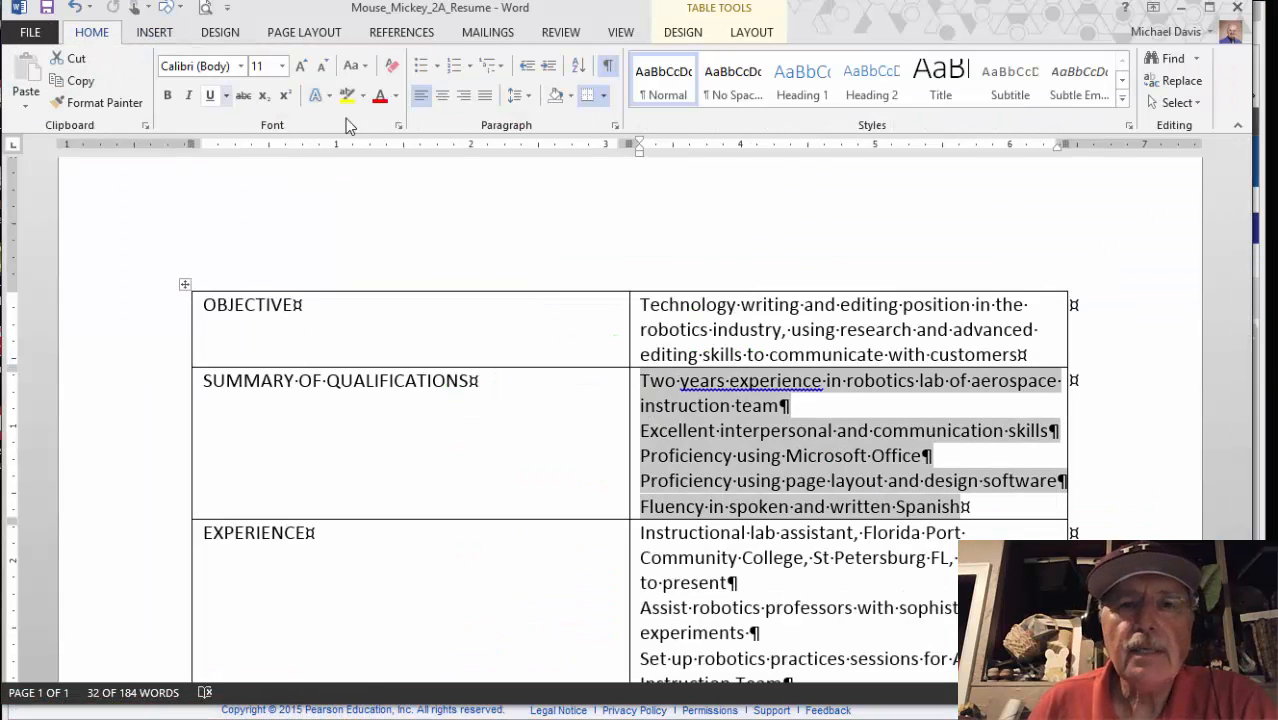
click(423, 68)
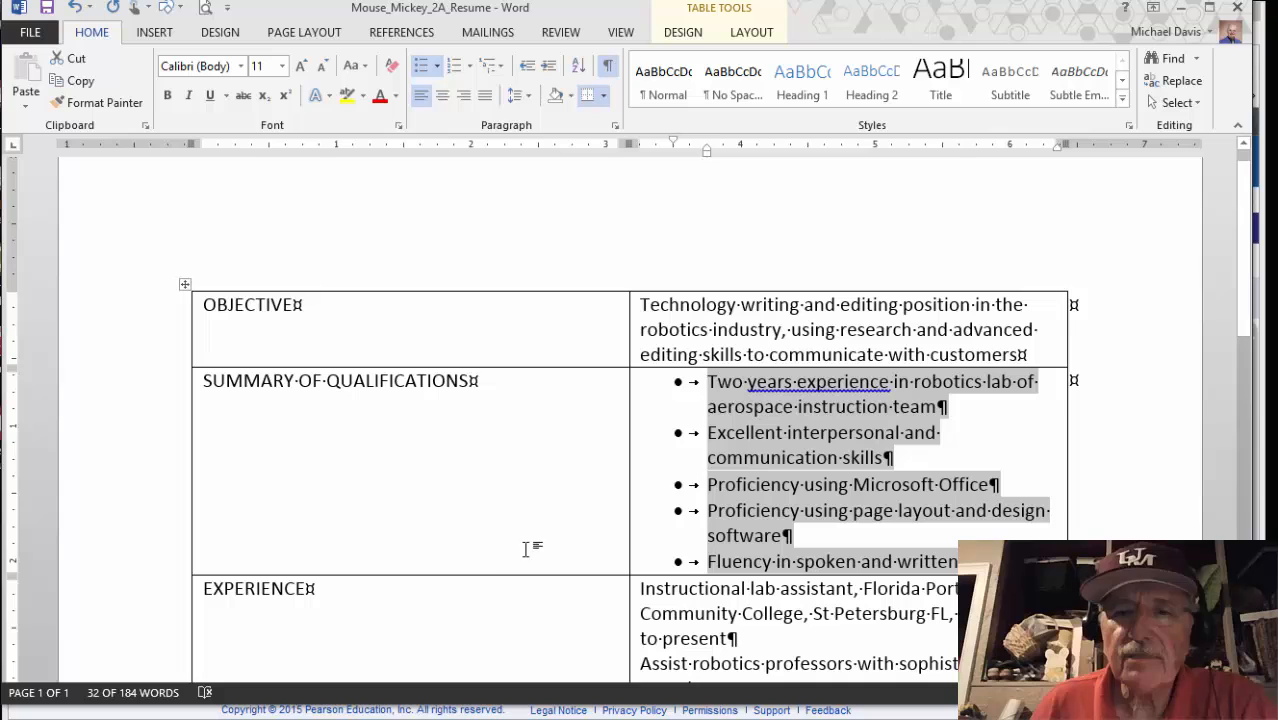
mouse_move(368, 712)
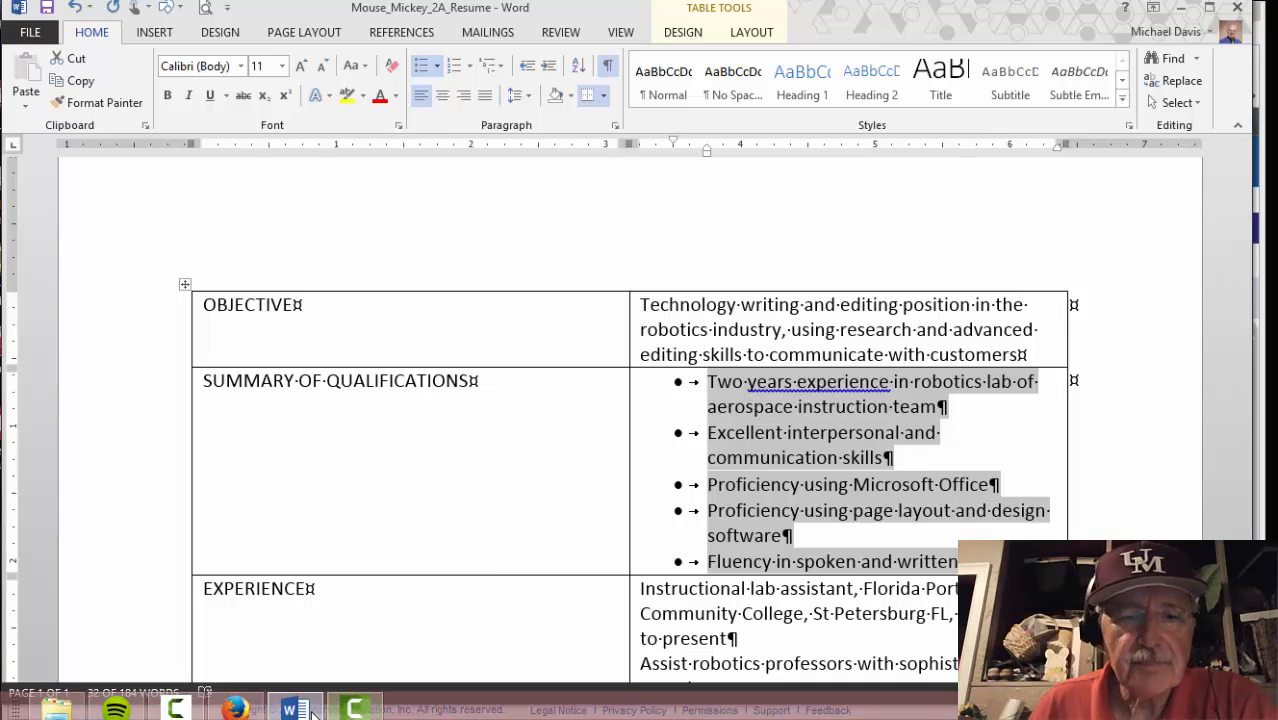
click(236, 709)
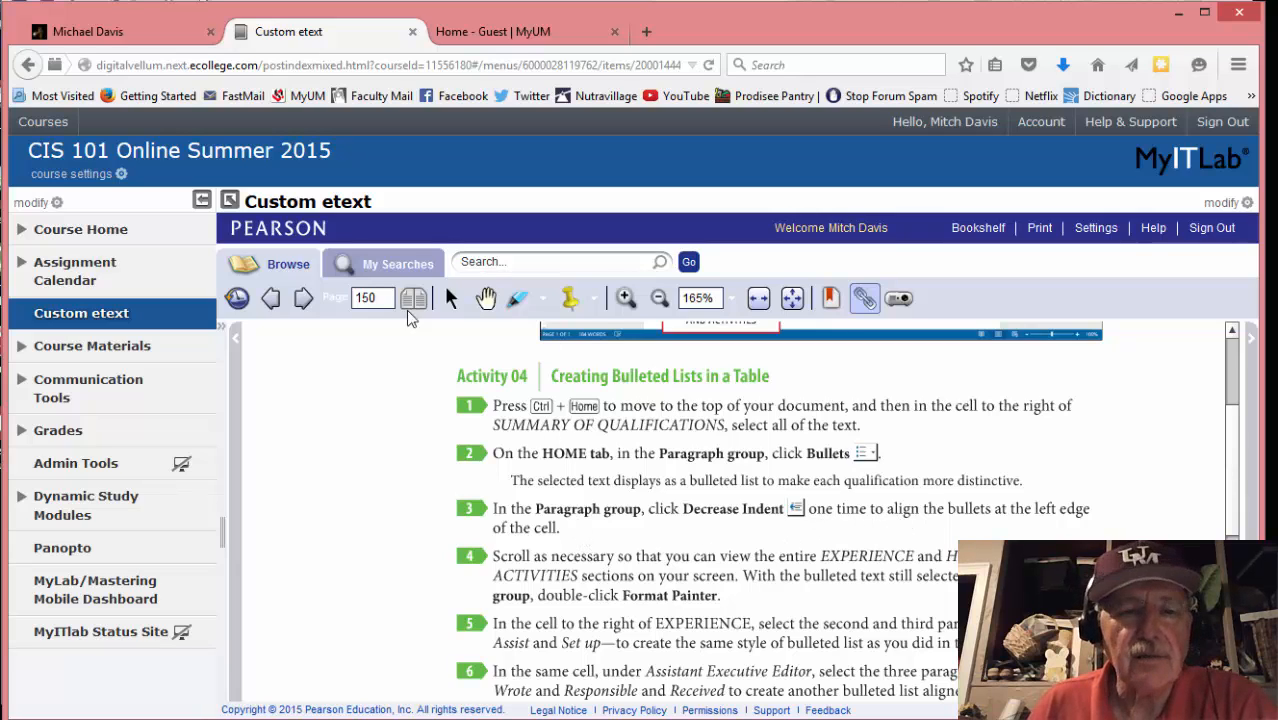
click(295, 706)
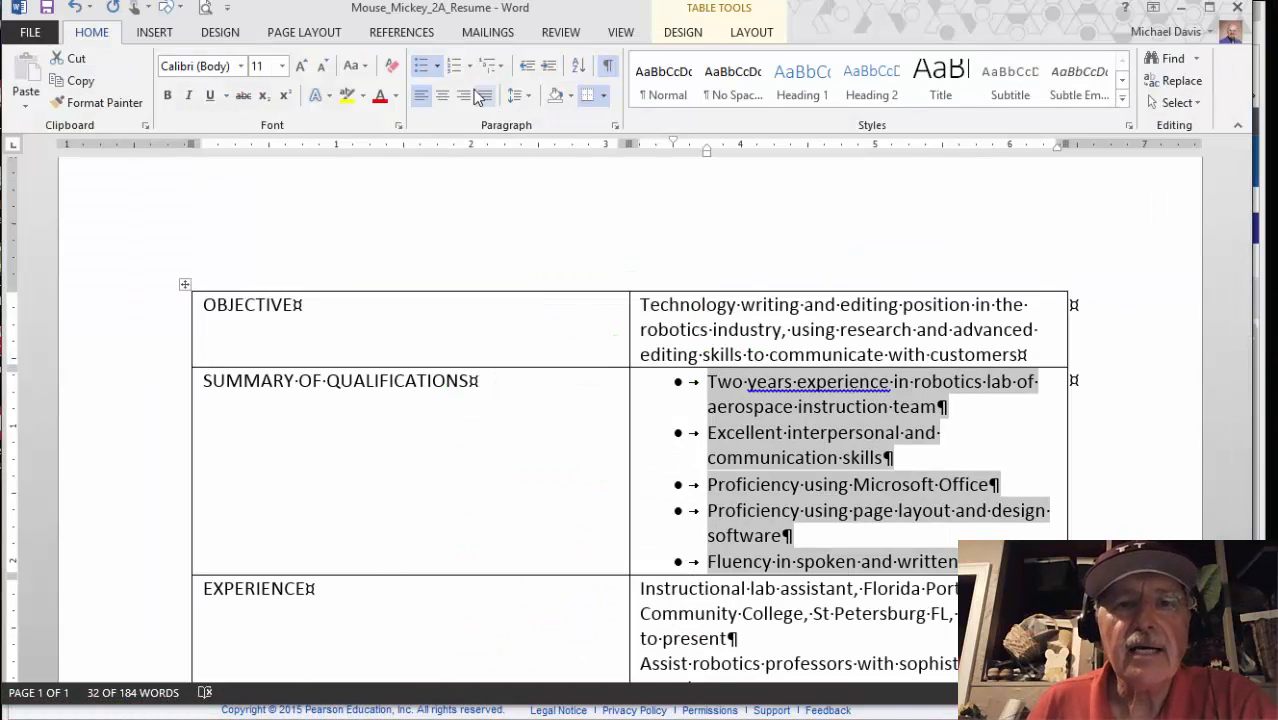
Decrease the qualification bullets' indent once so they sit flush with the cell's left edge
click(527, 68)
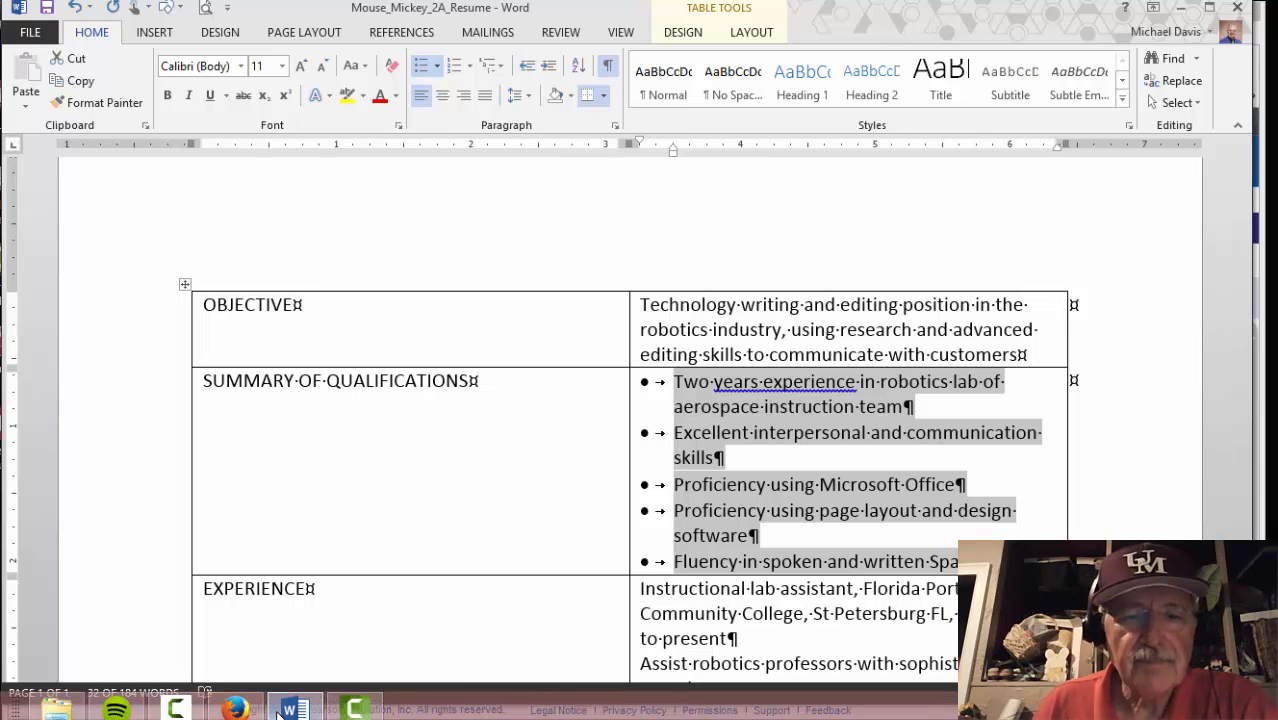
click(236, 710)
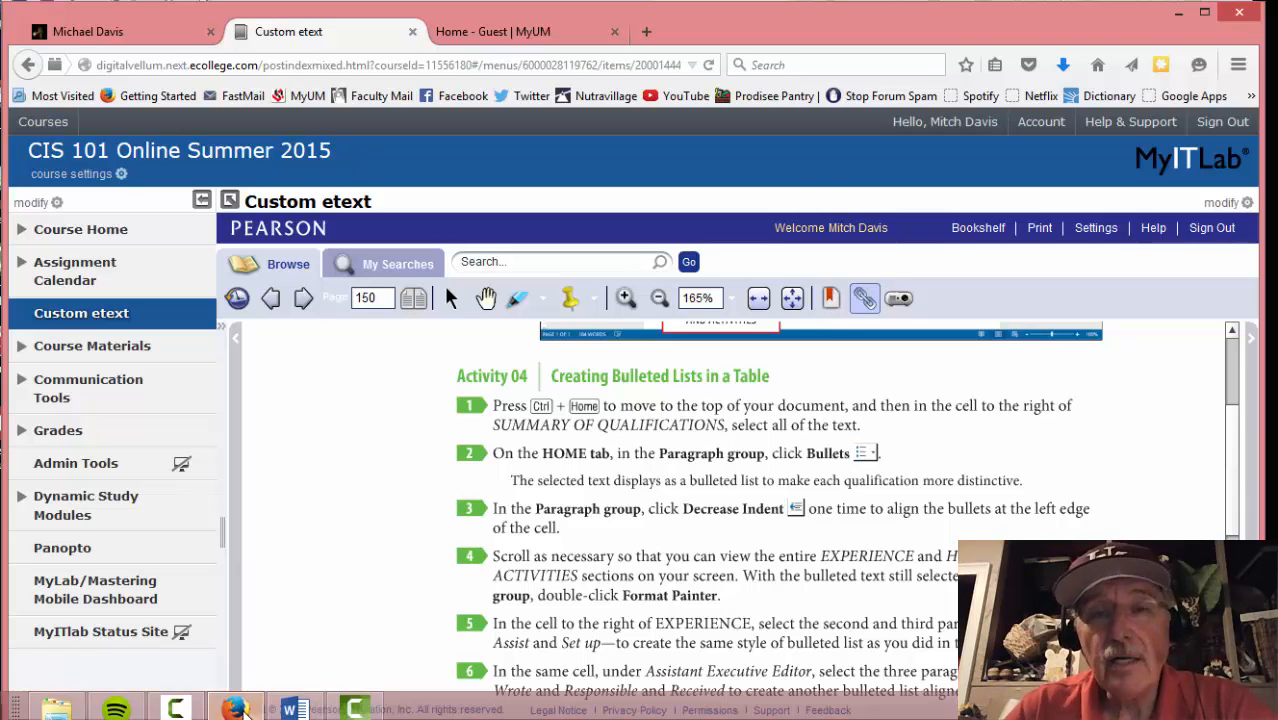
click(292, 709)
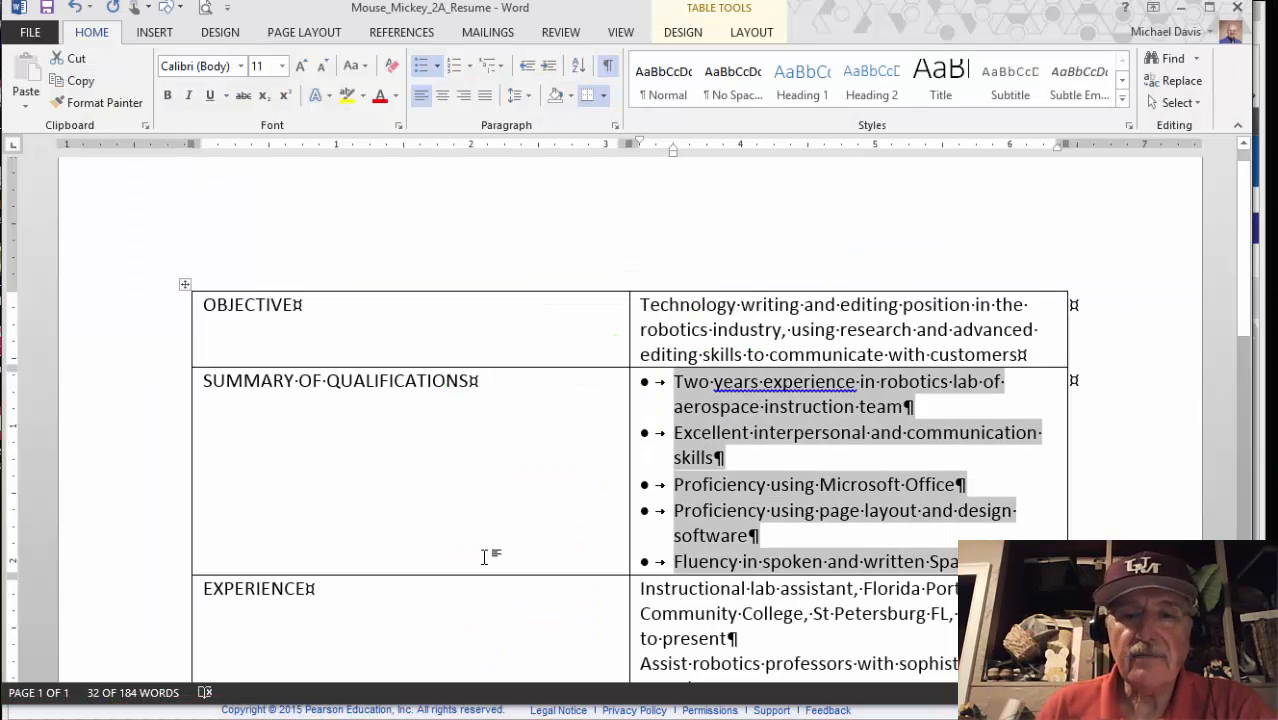
scroll(497, 549, down, 6)
scroll(476, 575, up, 2)
scroll(476, 561, down, 5)
Lock Format Painter on the qualifications list's bullet formatting, then bring the eText back up
scroll(477, 554, up, 5)
scroll(477, 554, down, 2)
scroll(477, 553, up, 2)
scroll(477, 552, down, 1)
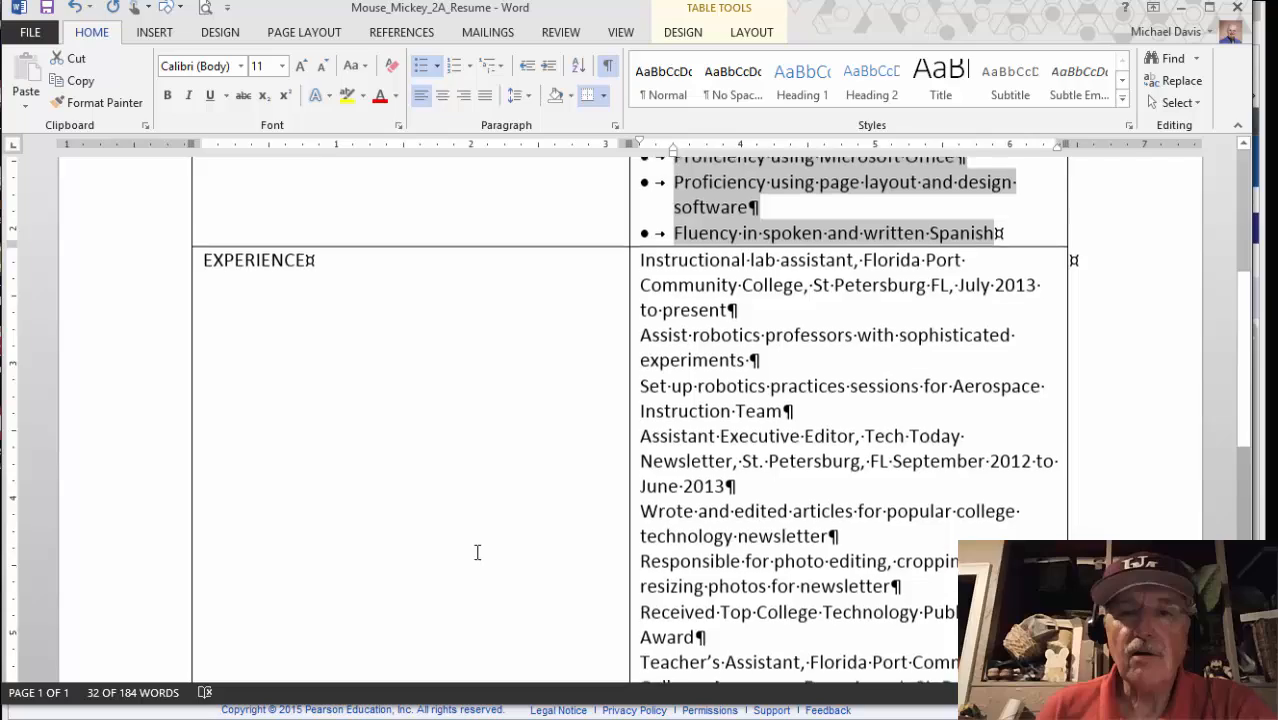
scroll(477, 552, down, 6)
scroll(477, 548, up, 3)
scroll(477, 548, up, 1)
scroll(477, 548, down, 2)
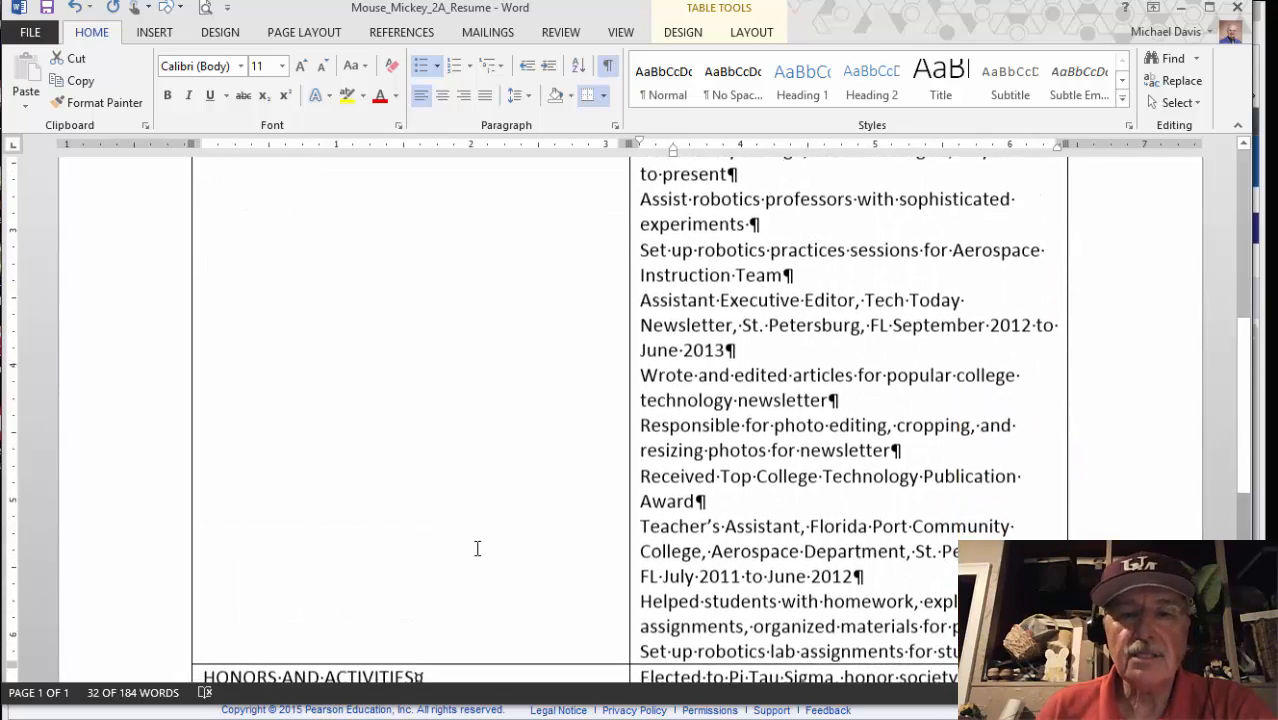
scroll(477, 548, up, 1)
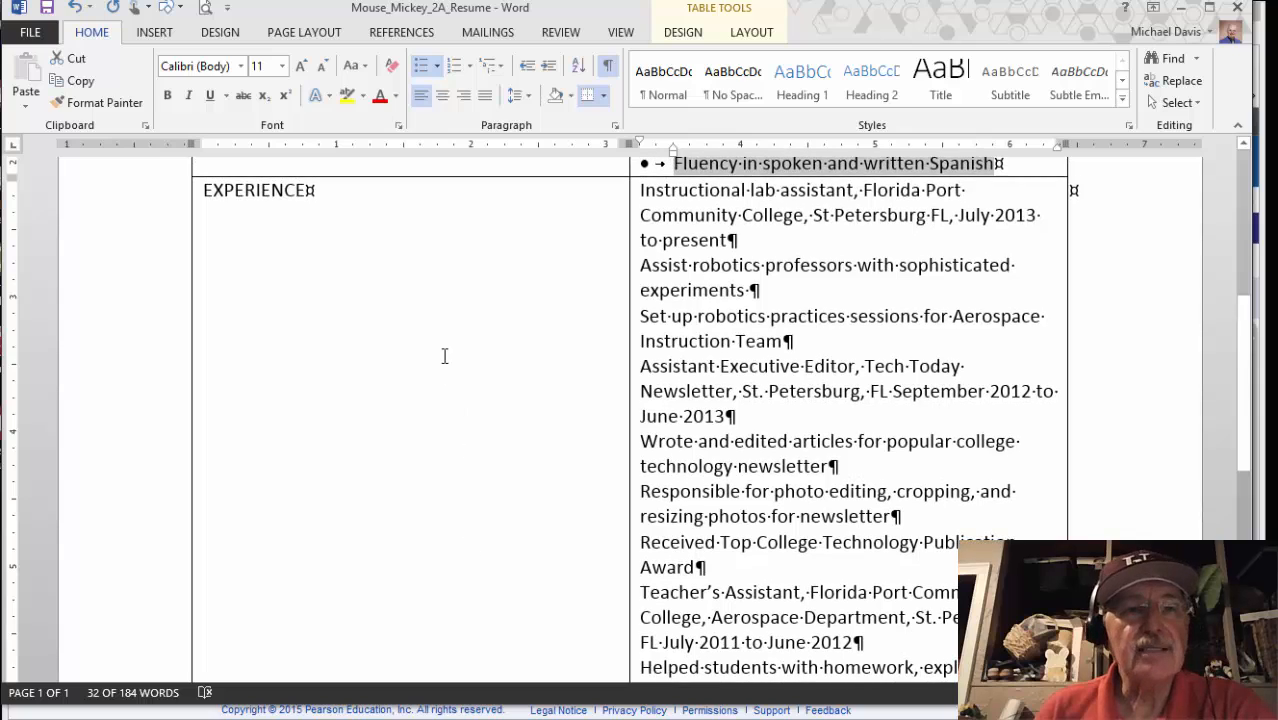
click(108, 106)
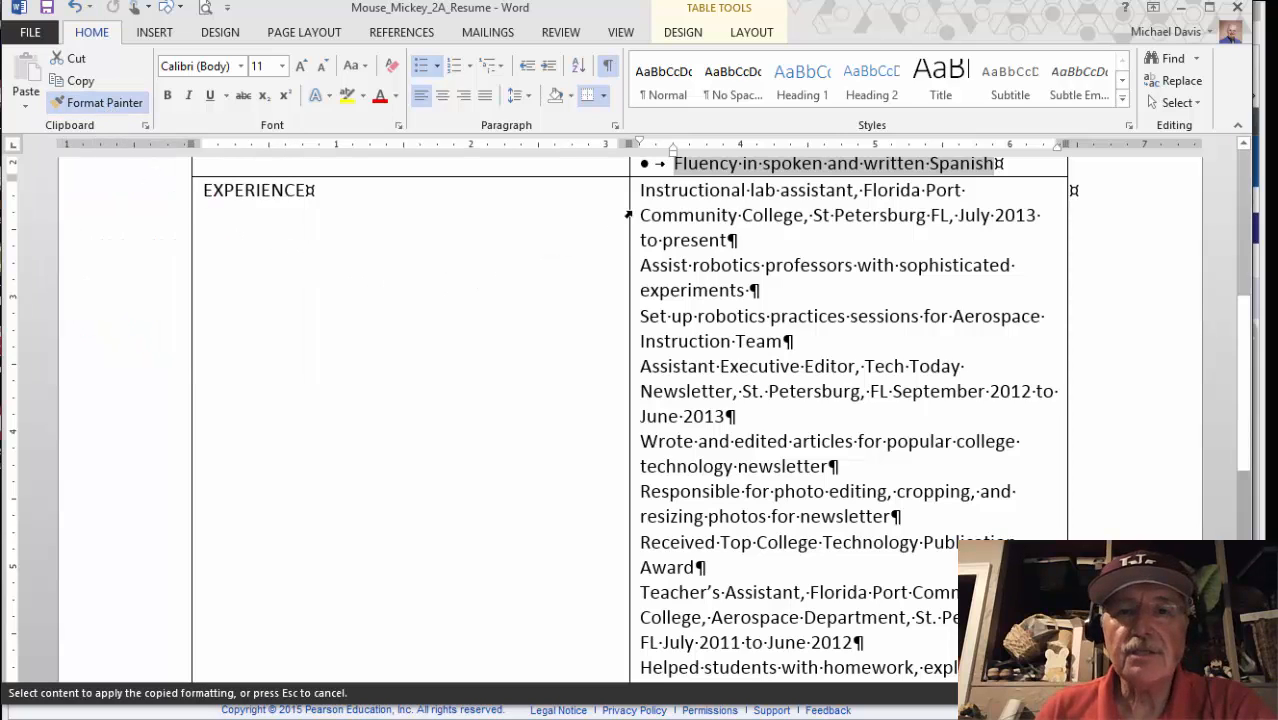
click(235, 704)
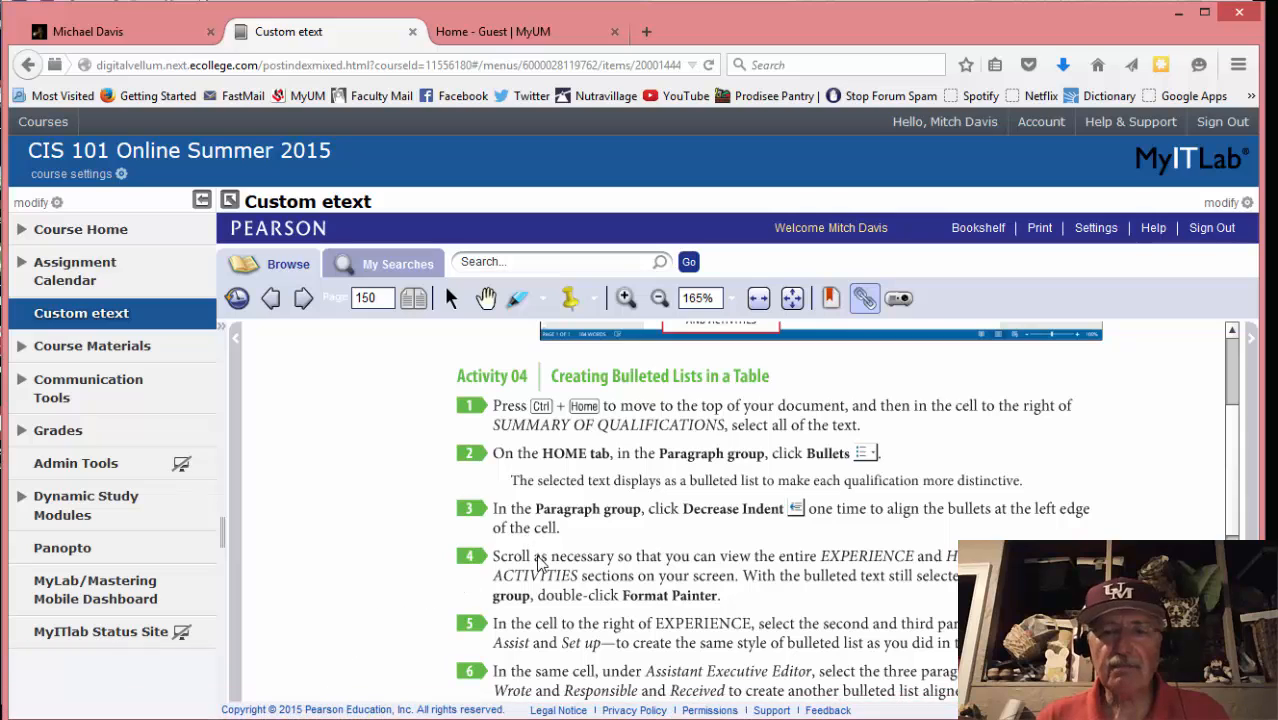
Scroll the eText to Activity 04 steps 3–9, then switch back to Word
scroll(683, 548, down, 3)
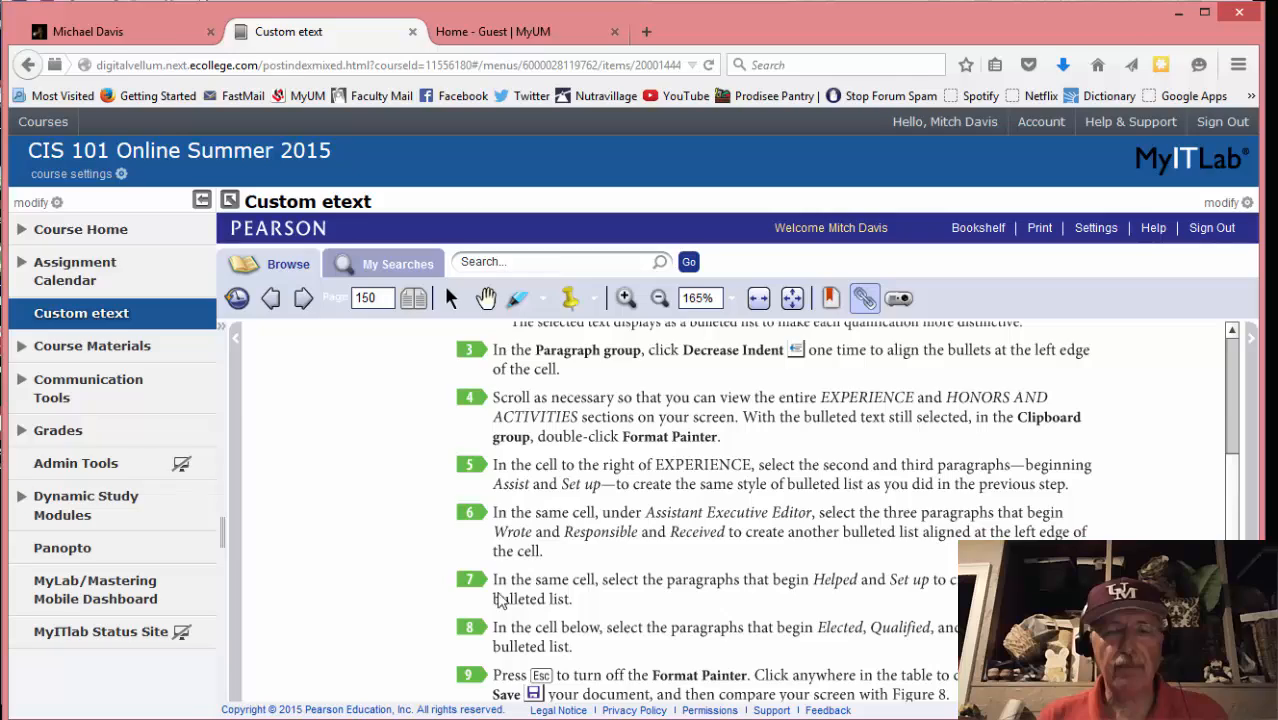
key(alt+Tab)
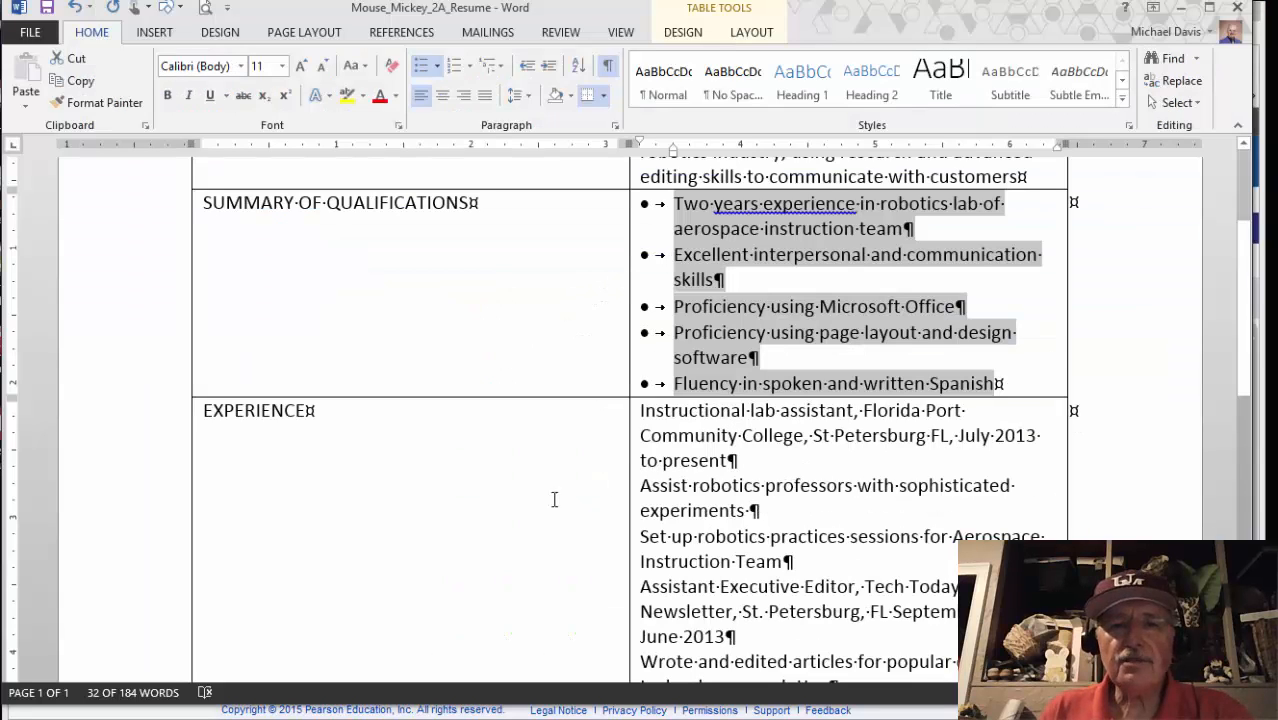
Paint the bullet formatting onto the Assist and Set up experience paragraphs, then return to the eText
scroll(484, 447, down, 3)
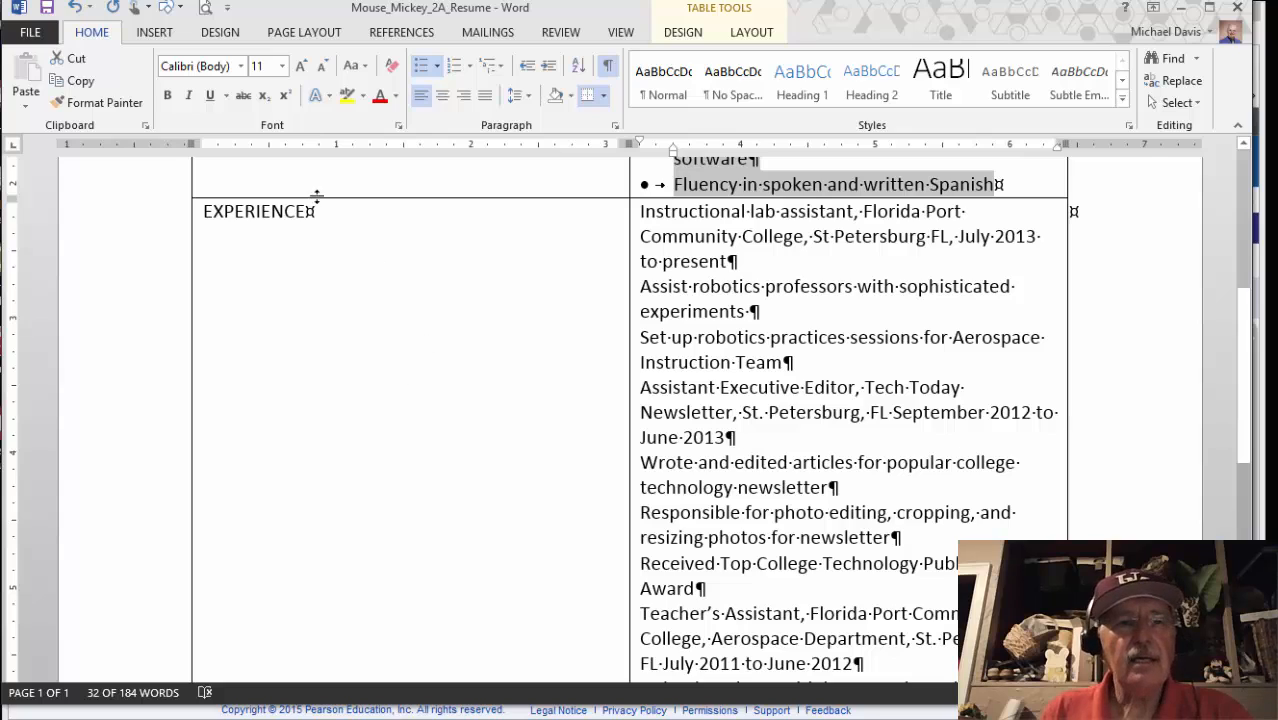
click(105, 103)
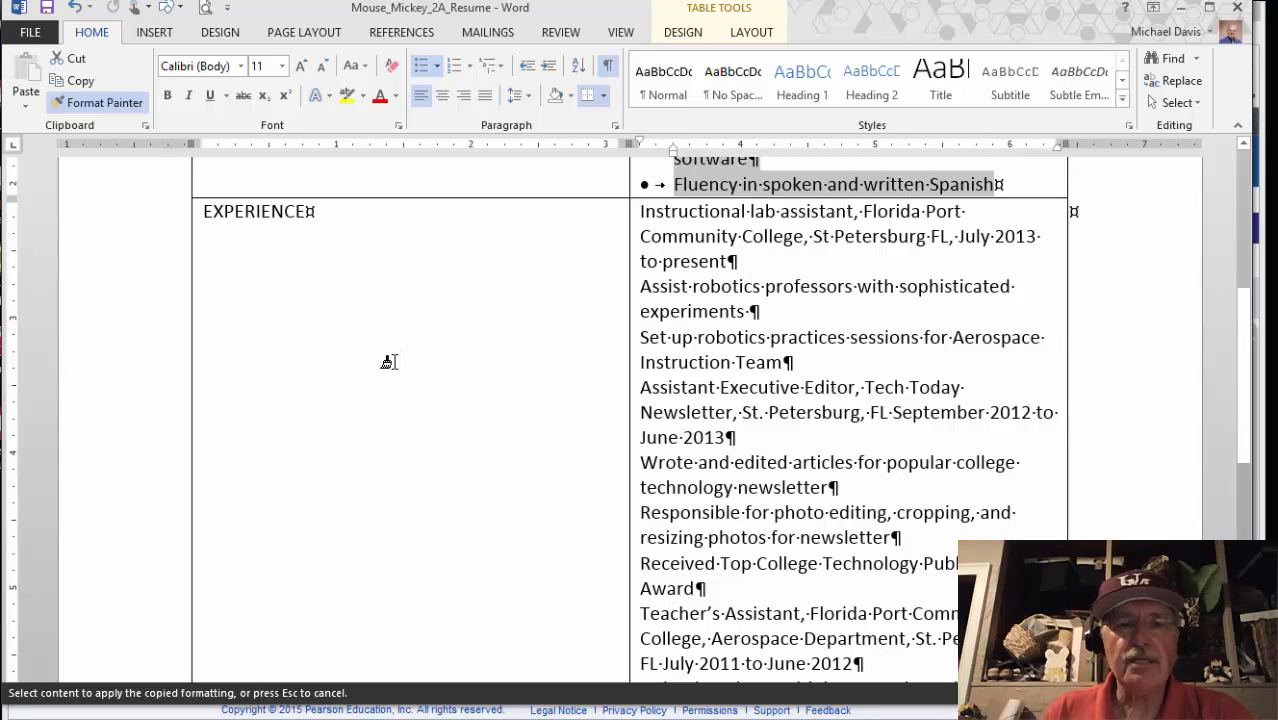
mouse_move(409, 718)
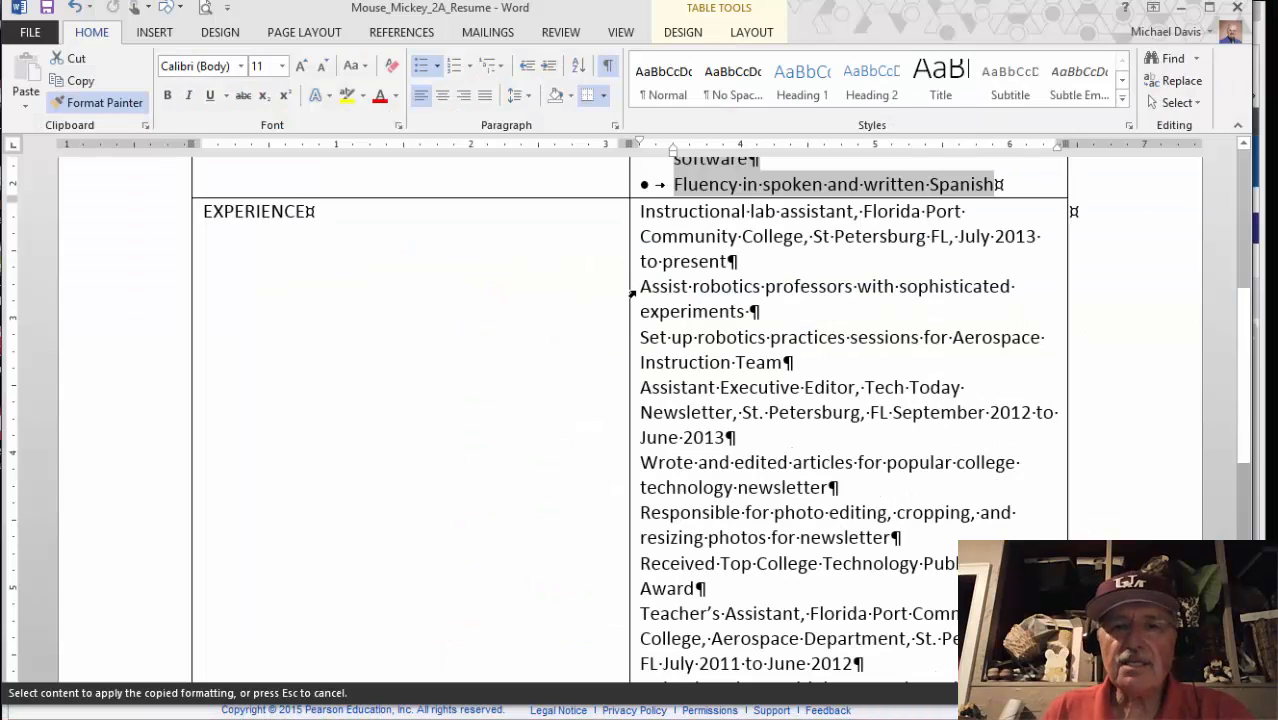
mouse_move(633, 287)
mouse_down()
mouse_move(642, 329)
mouse_move(713, 365)
mouse_move(780, 363)
mouse_up()
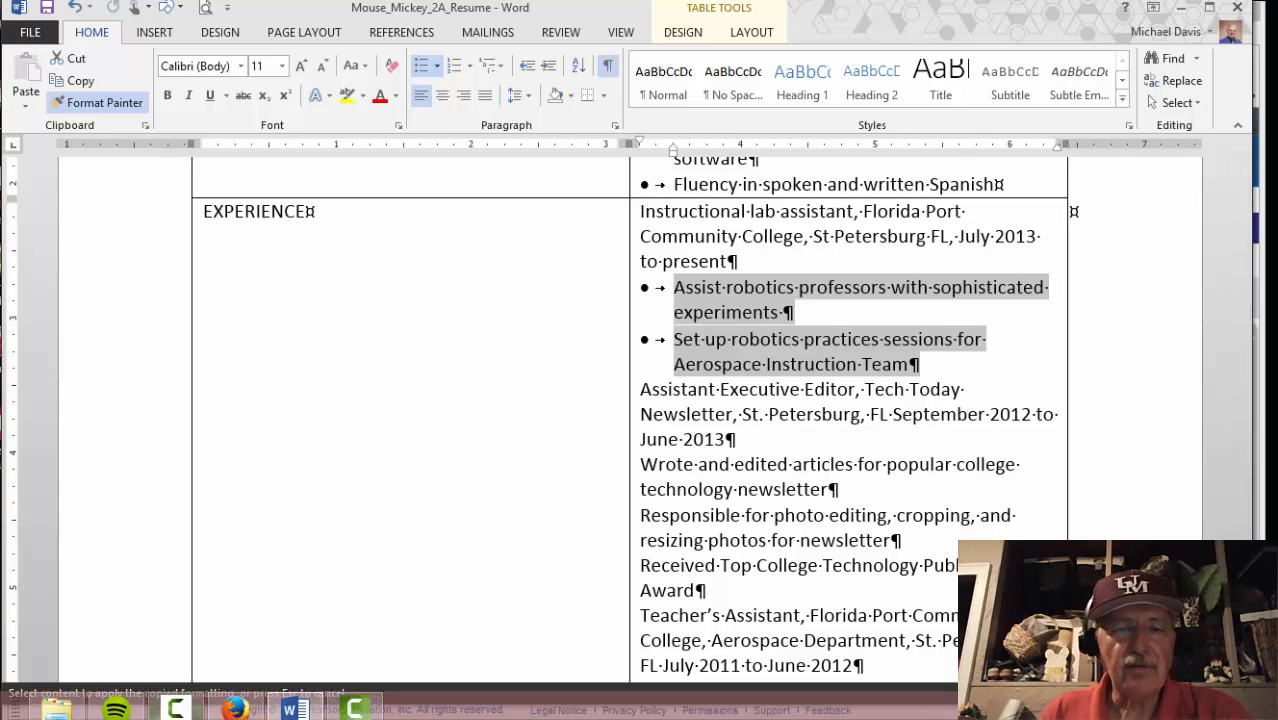
click(234, 709)
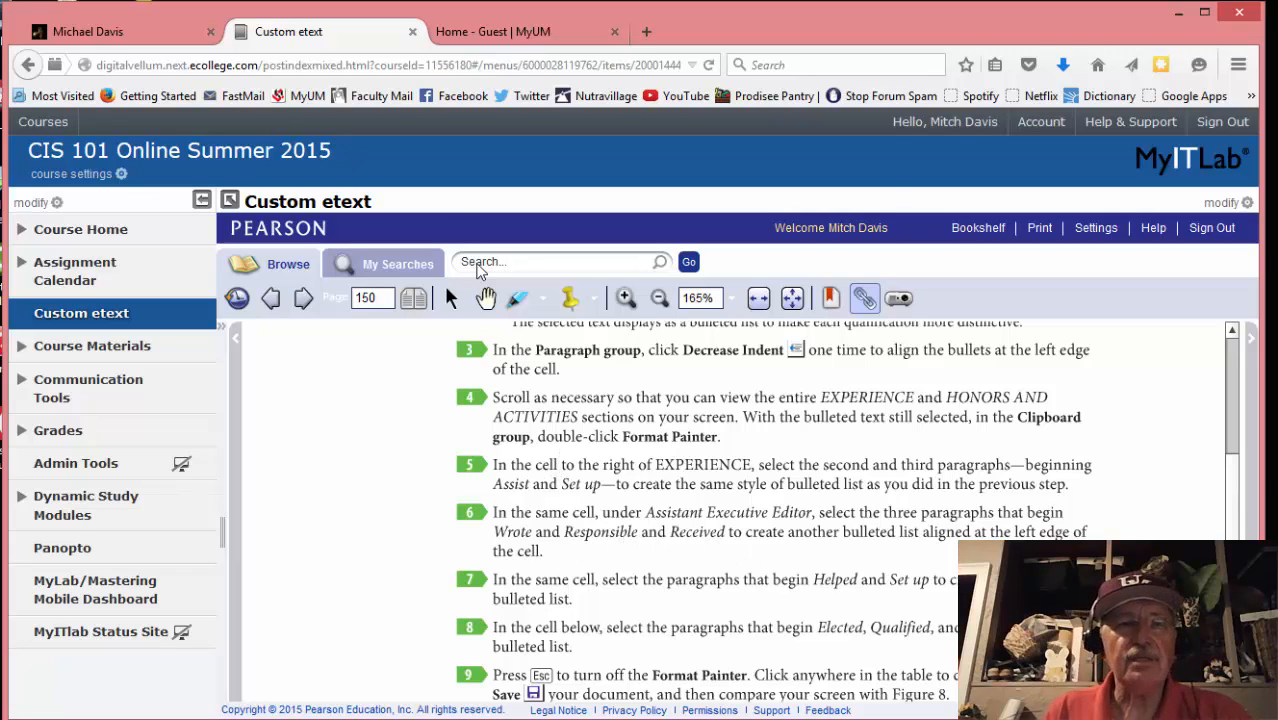
Paint bullets onto the Wrote, Responsible and Received paragraphs, then check the eText's next instruction
mouse_move(371, 716)
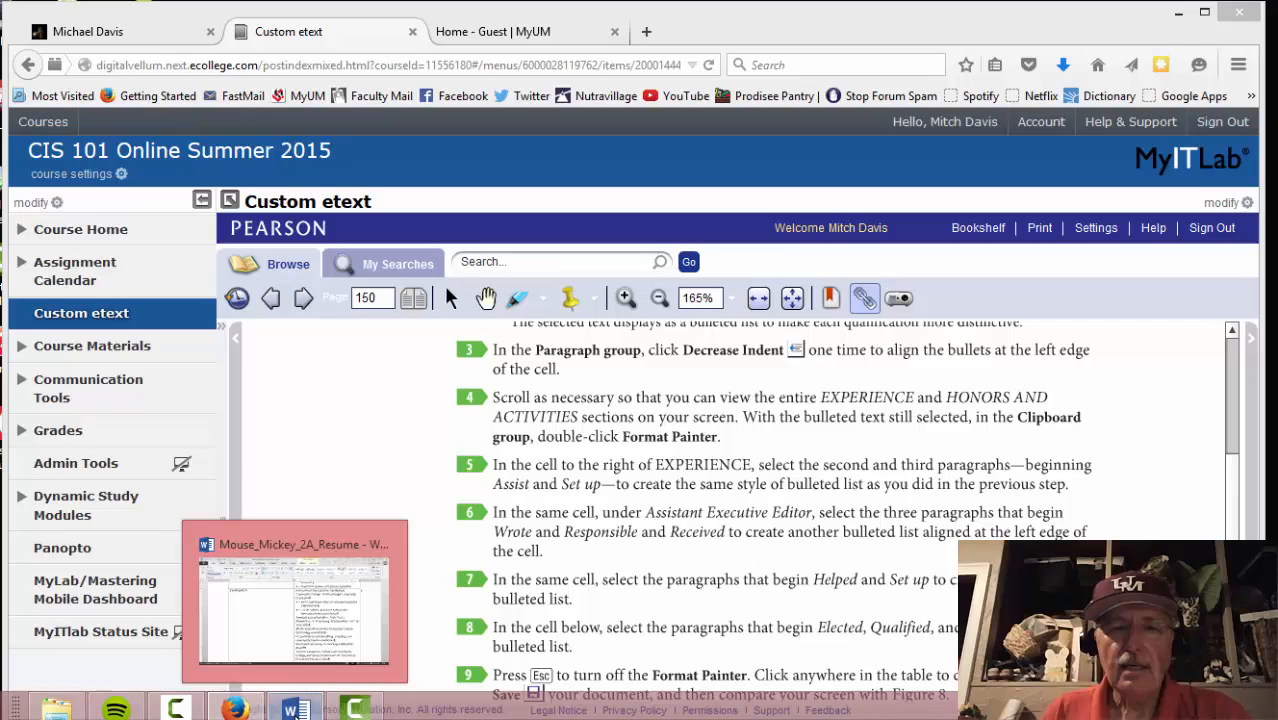
click(296, 709)
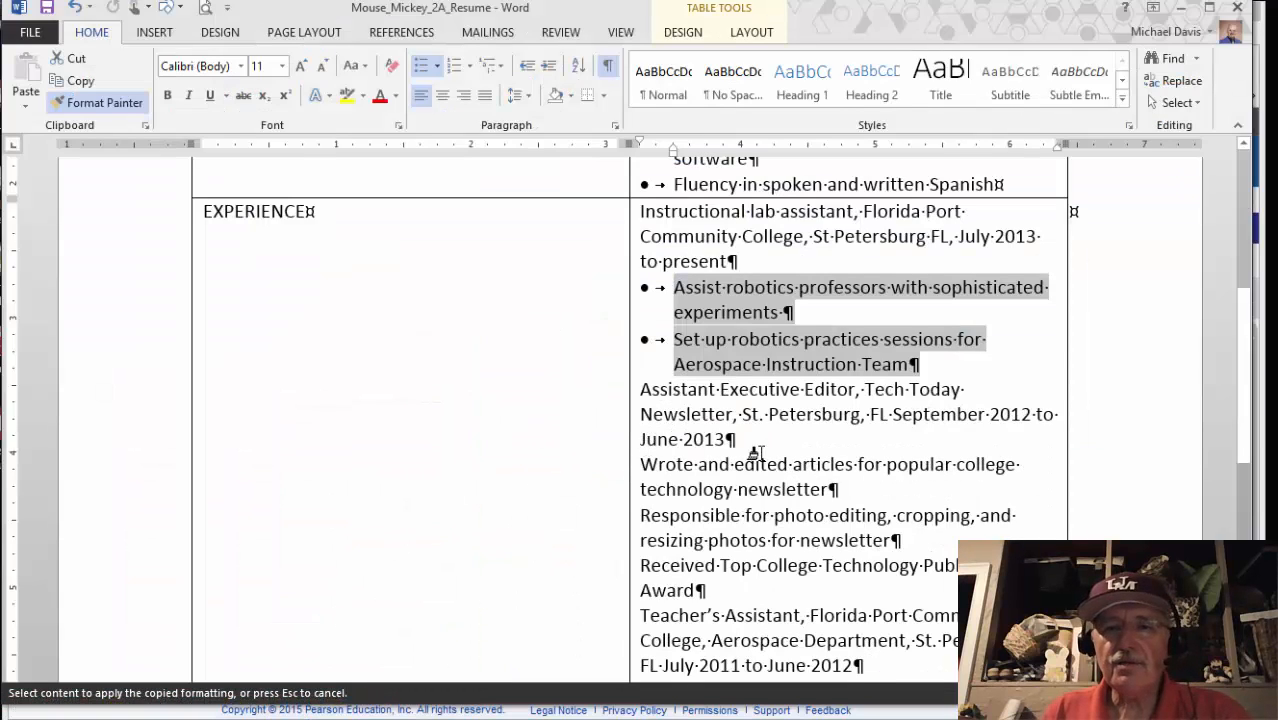
mouse_move(638, 464)
mouse_down()
mouse_move(622, 491)
mouse_move(645, 591)
mouse_up()
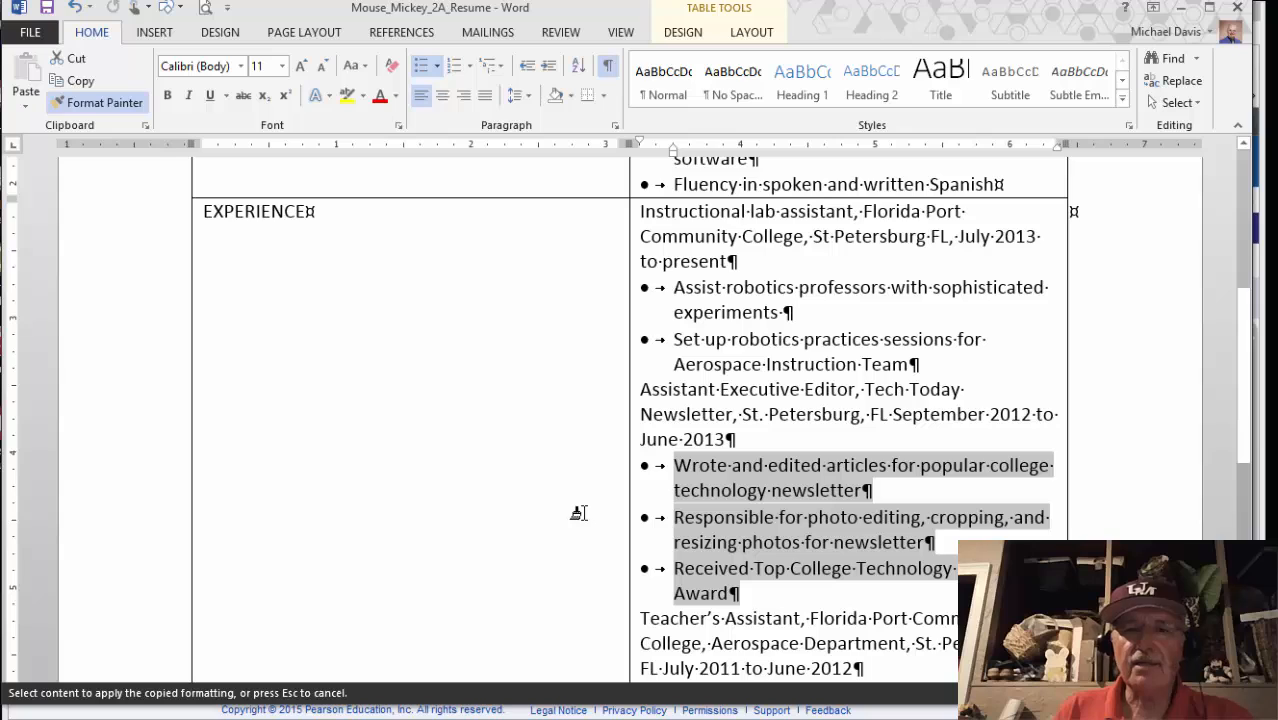
scroll(573, 514, down, 5)
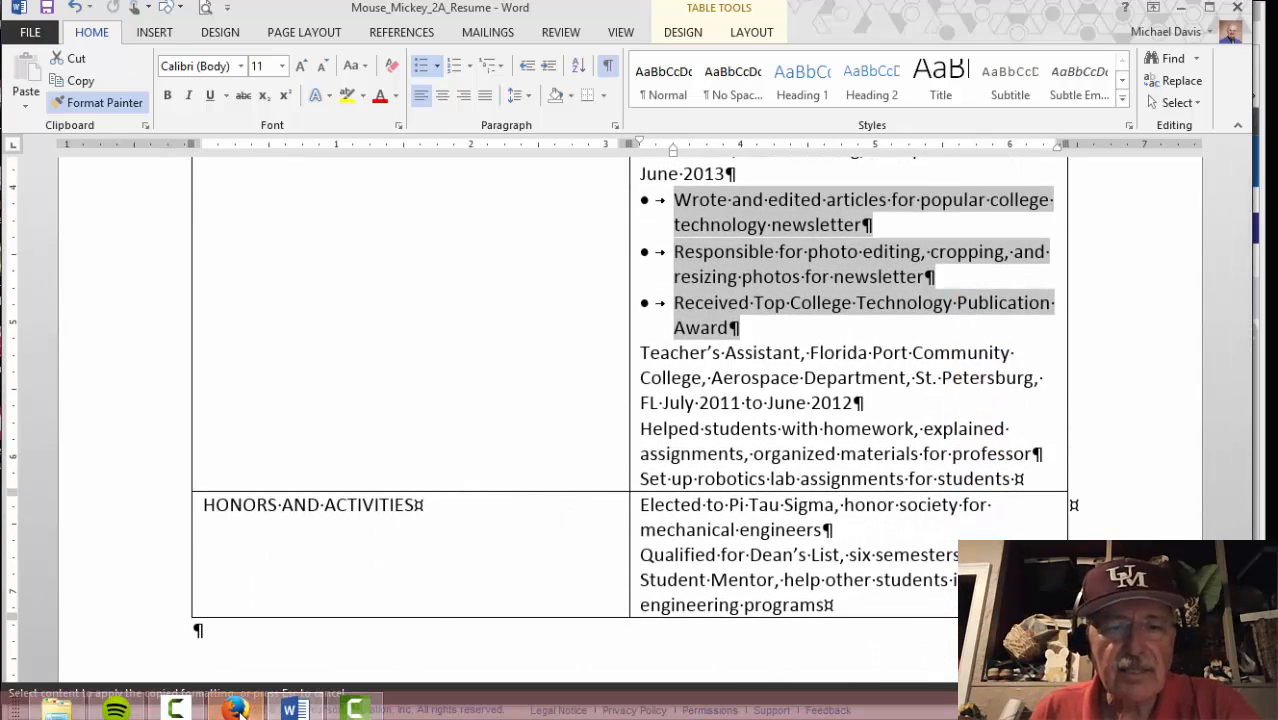
click(236, 710)
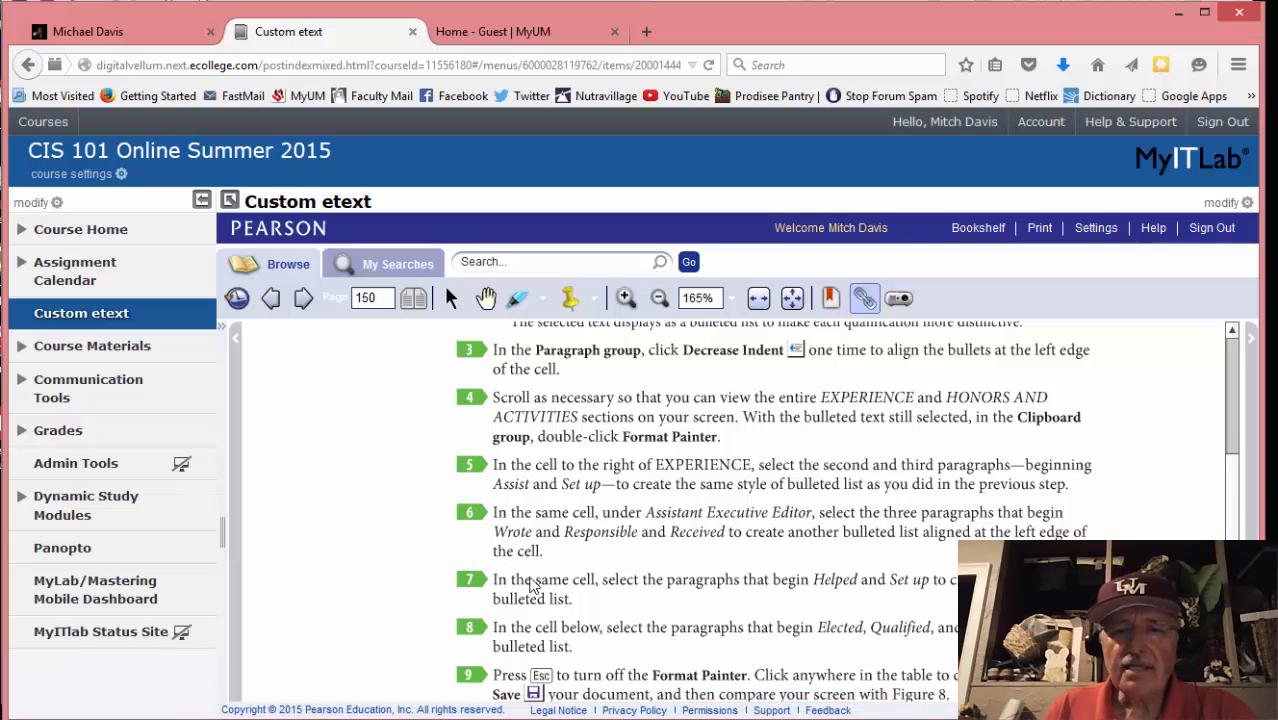
Paint bullets onto the Helped and Set up paragraphs, then switch back to the eText
scroll(572, 598, down, 1)
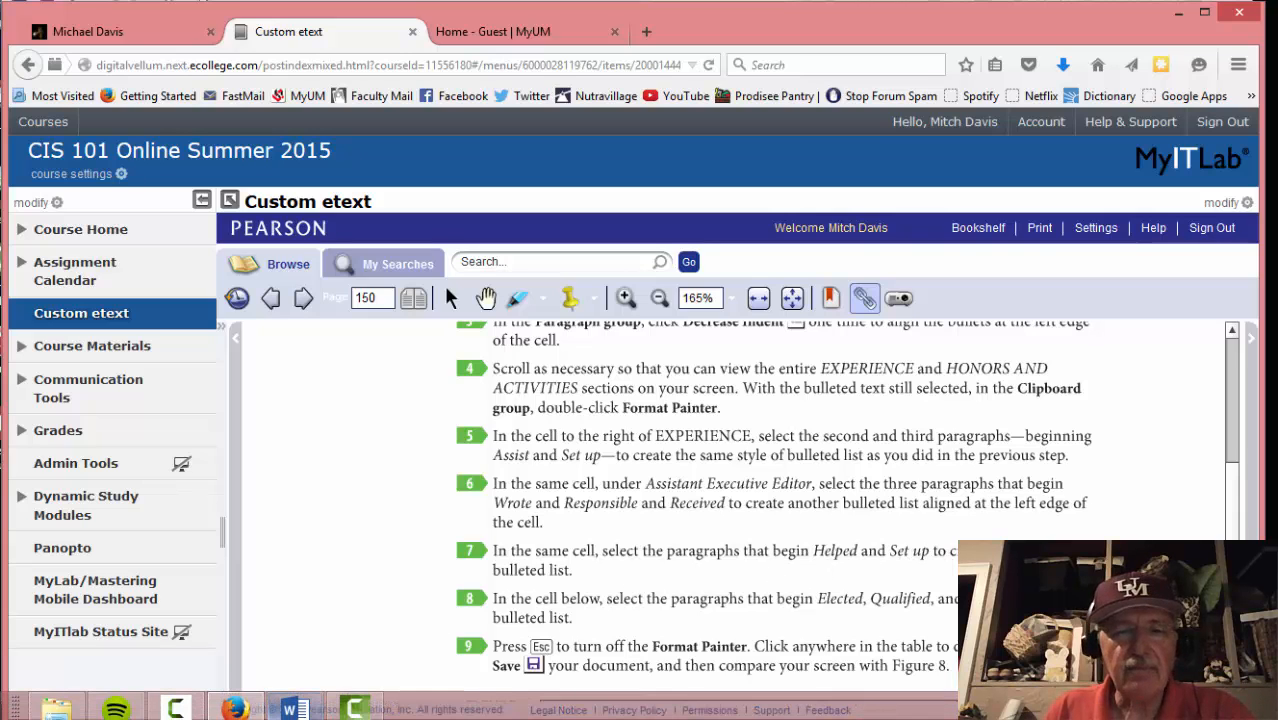
click(291, 709)
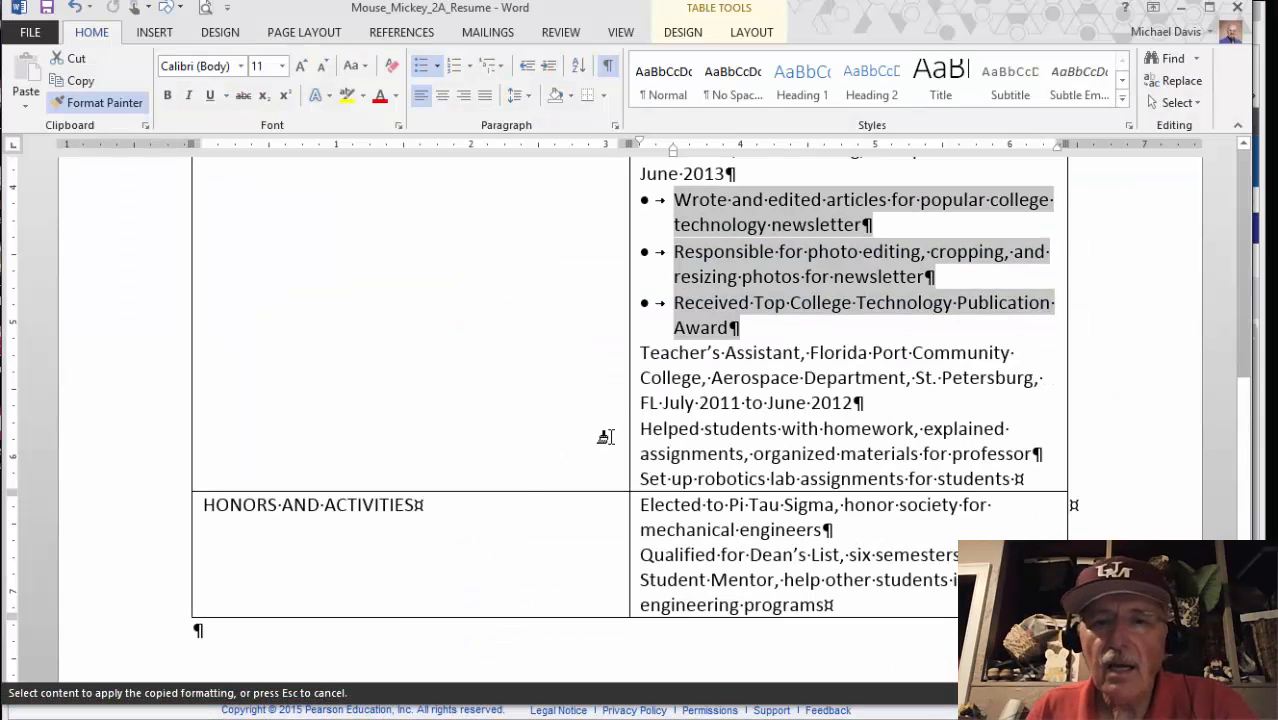
mouse_move(636, 428)
mouse_down()
mouse_move(636, 455)
mouse_move(673, 476)
mouse_move(1012, 478)
mouse_up()
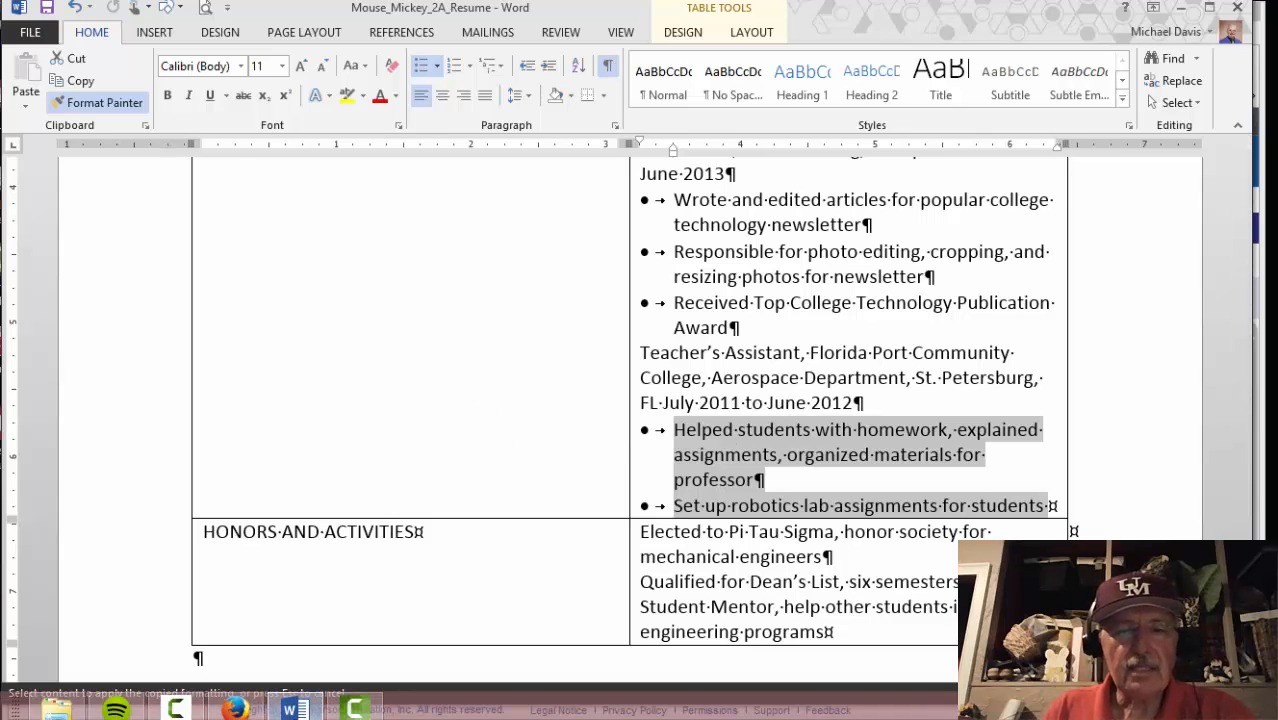
mouse_move(235, 710)
click(219, 610)
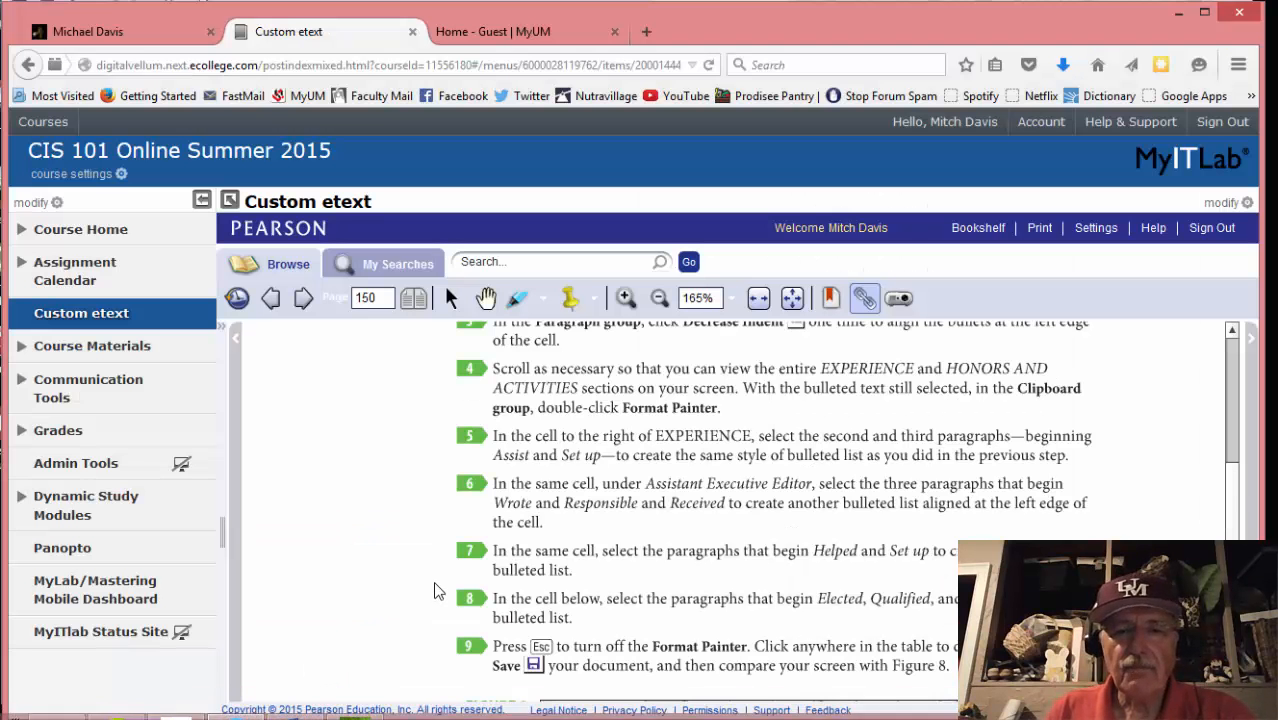
Scroll the eText down to Figure 8, then return to the résumé in Word
scroll(435, 590, down, 1)
scroll(435, 590, down, 1)
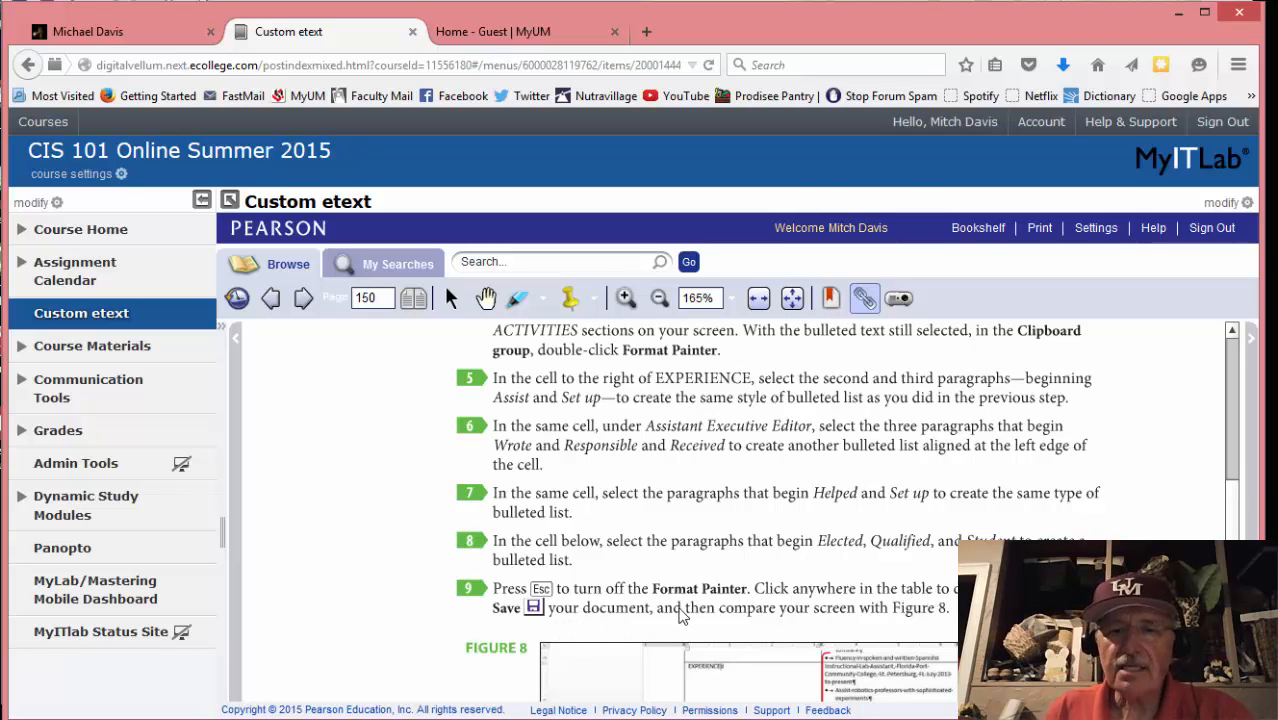
mouse_move(378, 718)
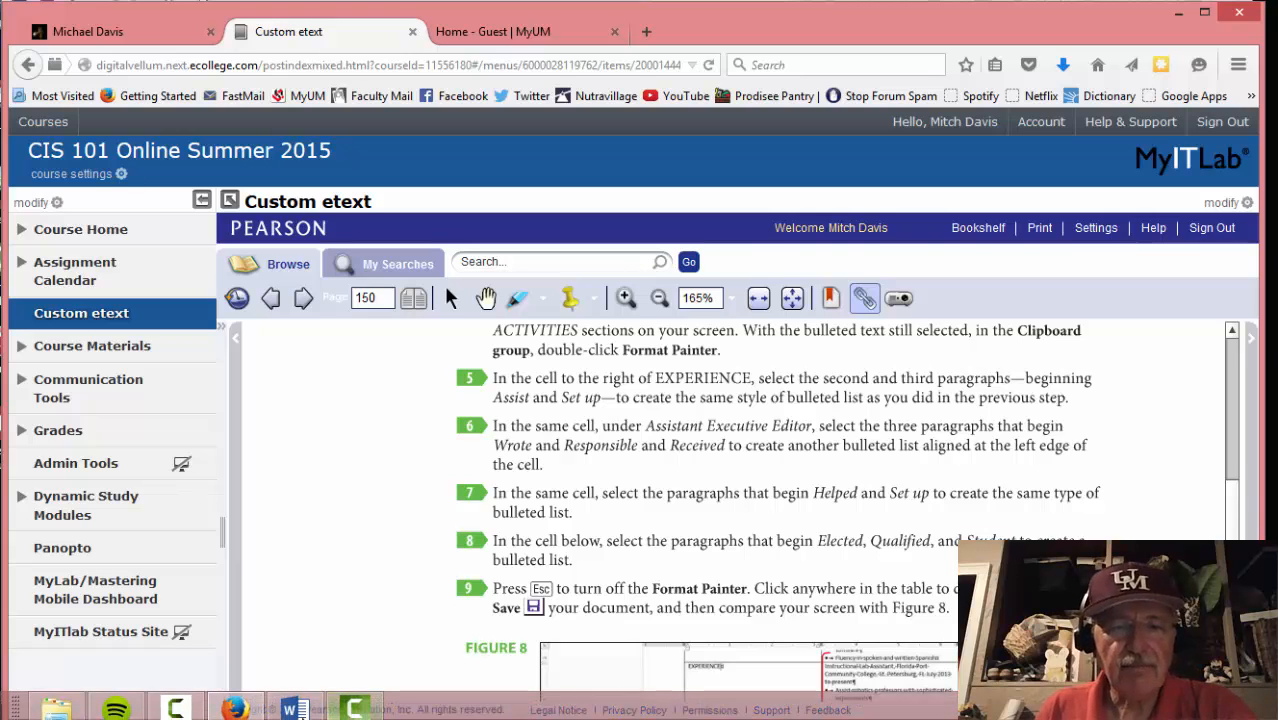
click(296, 710)
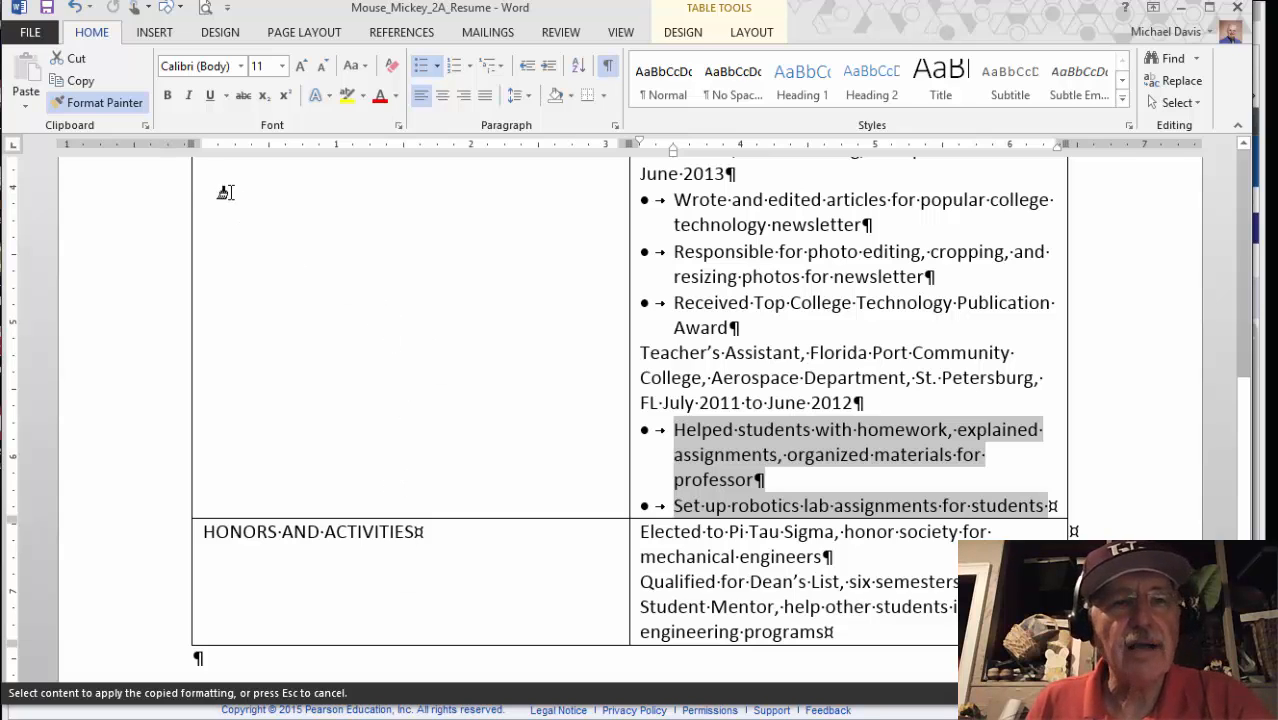
Turn off Format Painter and click in the table to deselect the bulleted text
click(107, 101)
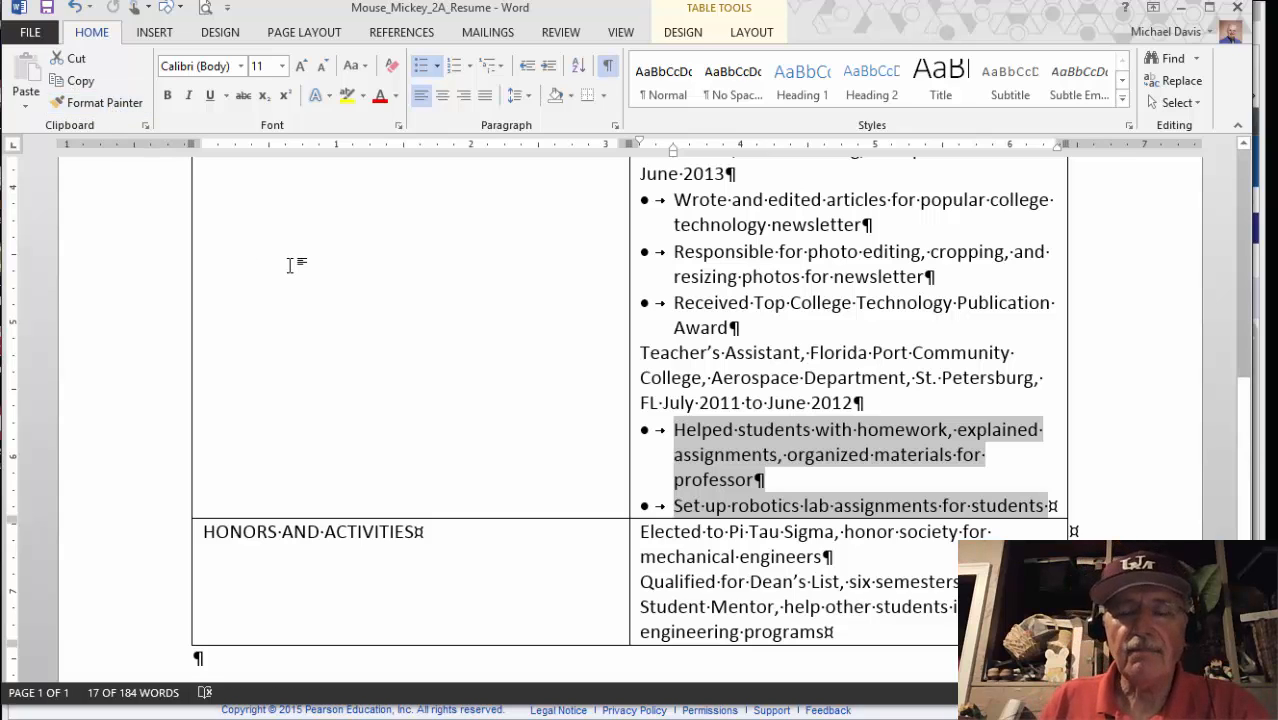
click(358, 293)
scroll(386, 371, up, 6)
scroll(386, 371, down, 10)
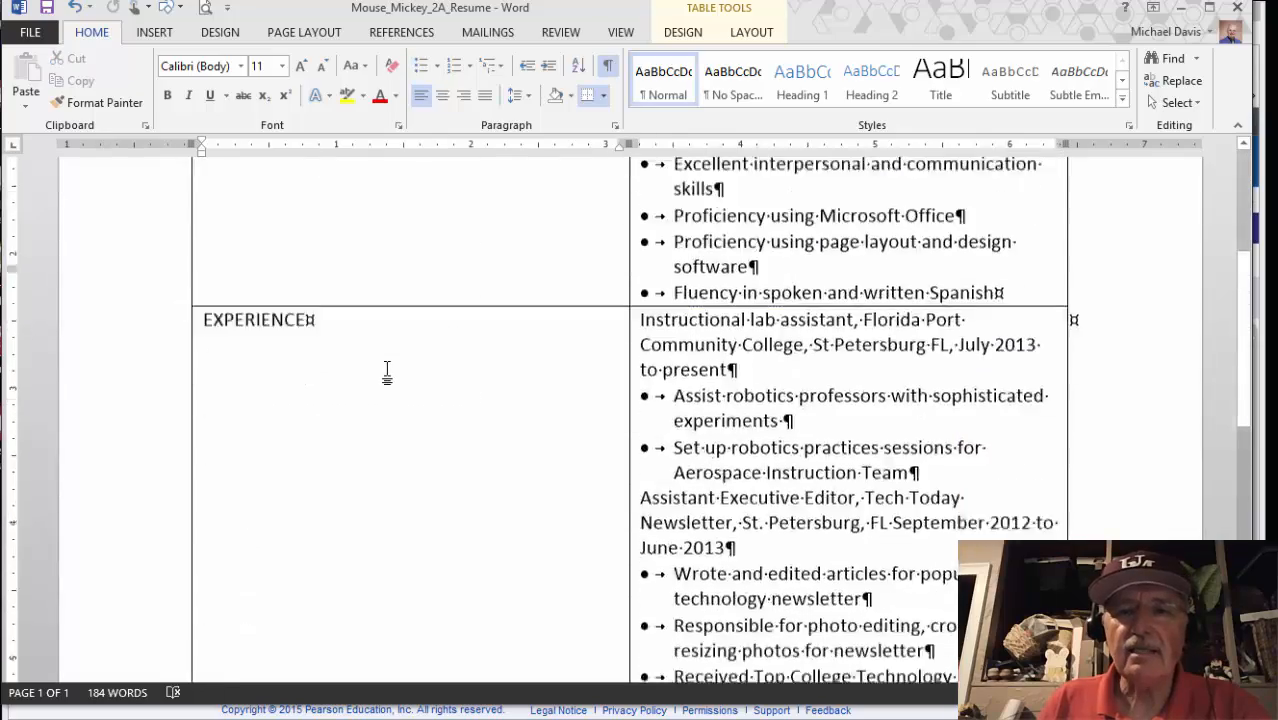
scroll(387, 371, down, 3)
scroll(387, 371, up, 12)
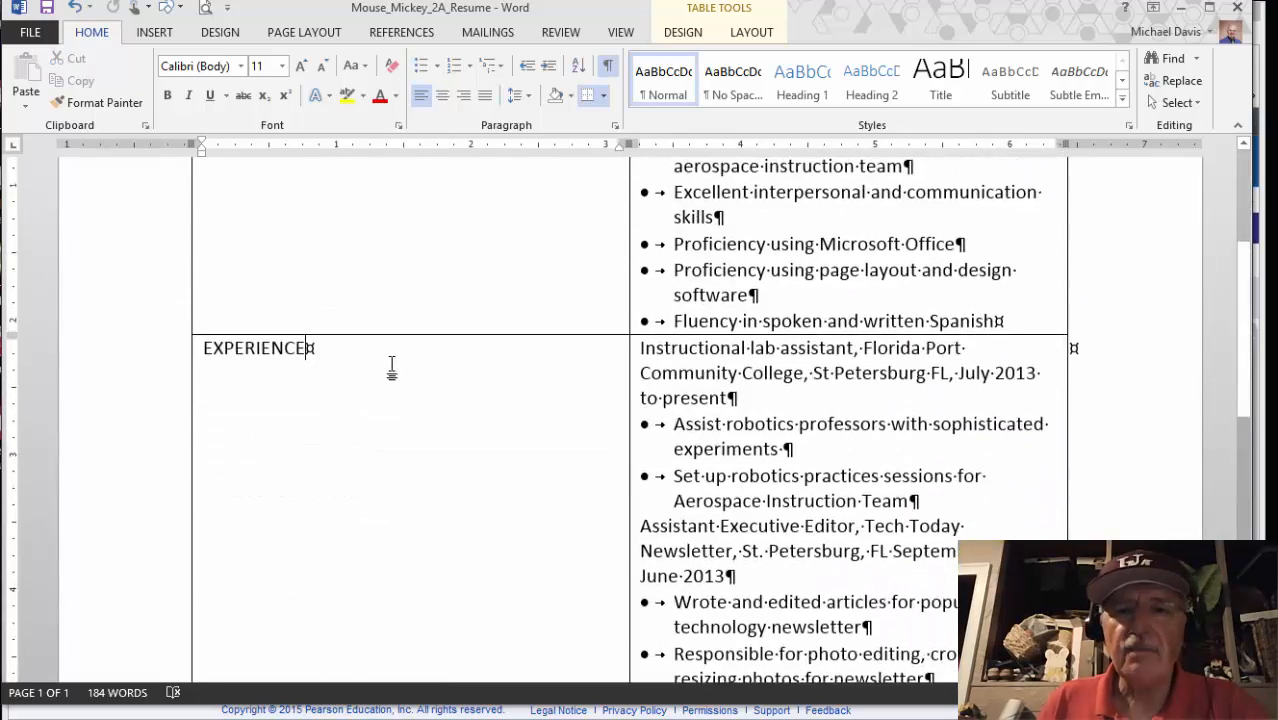
scroll(562, 322, down, 5)
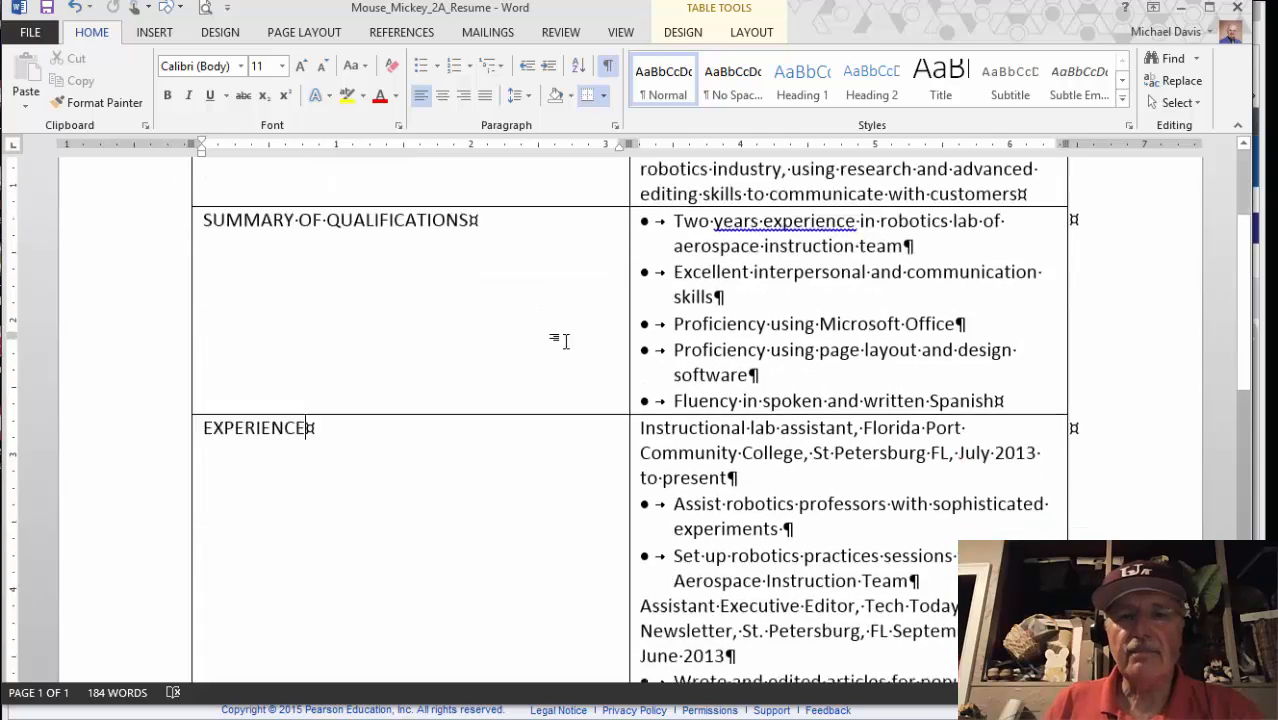
scroll(560, 347, down, 6)
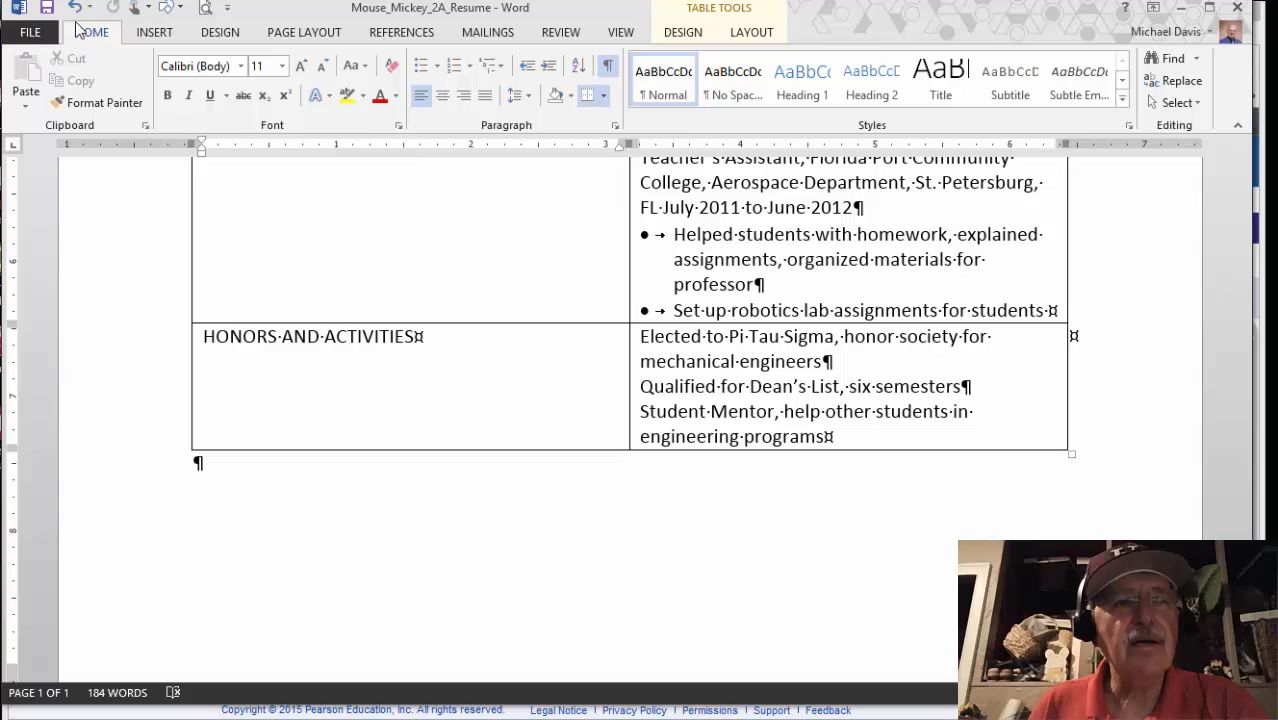
Save the résumé and bring up the eText's 'Bullets added to text' figure for comparison
click(47, 10)
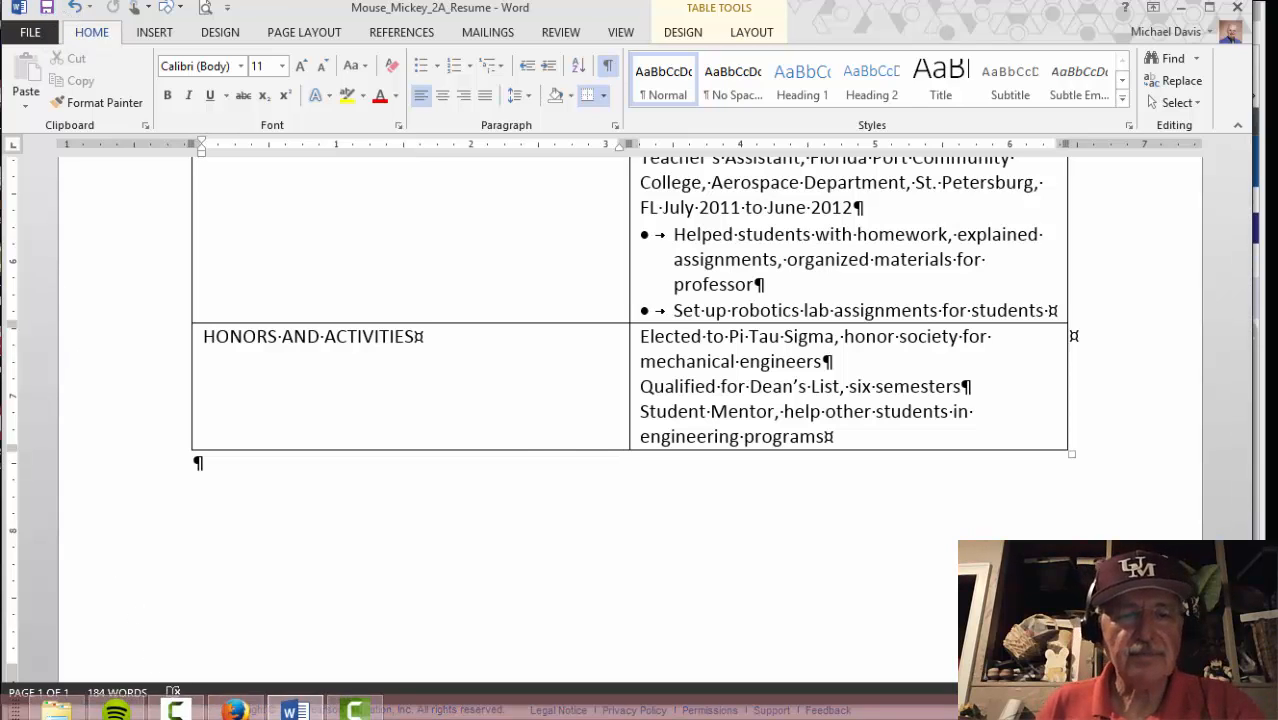
click(350, 712)
scroll(747, 497, down, 3)
scroll(746, 518, down, 3)
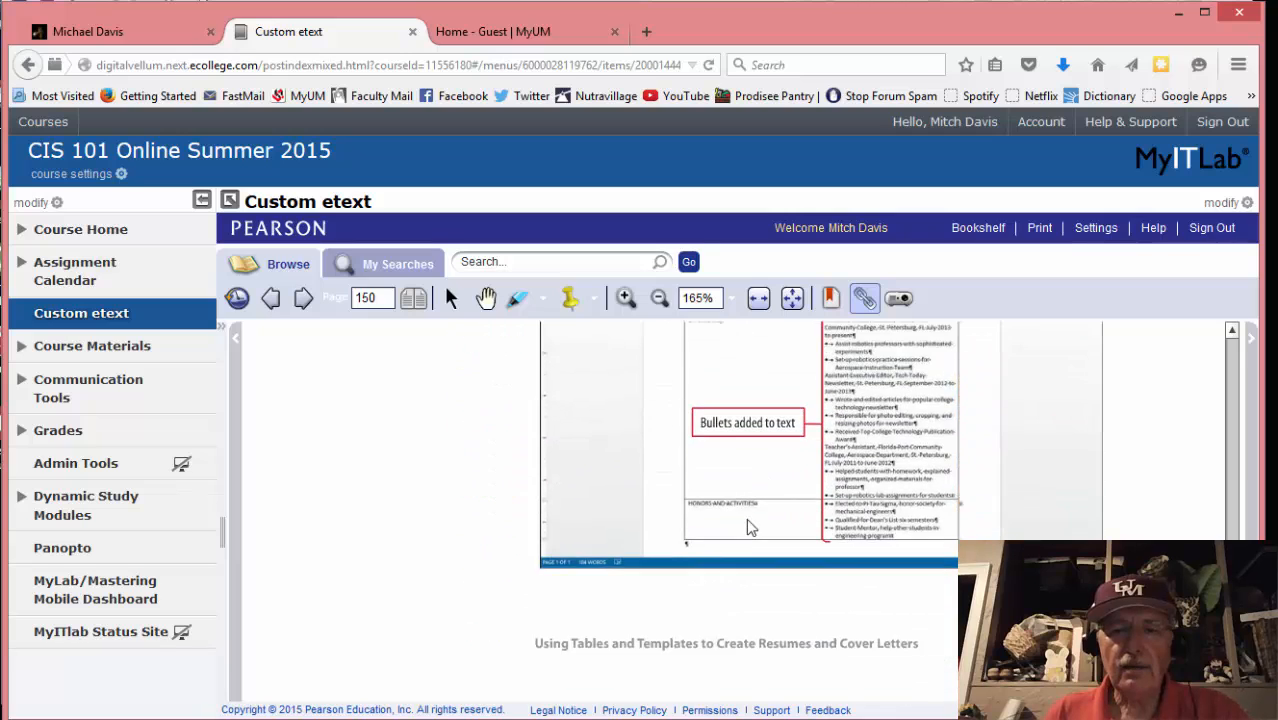
Advance the eText to page 151's Activity 05 'Format a Table', then return to the resume in Word
scroll(746, 518, up, 5)
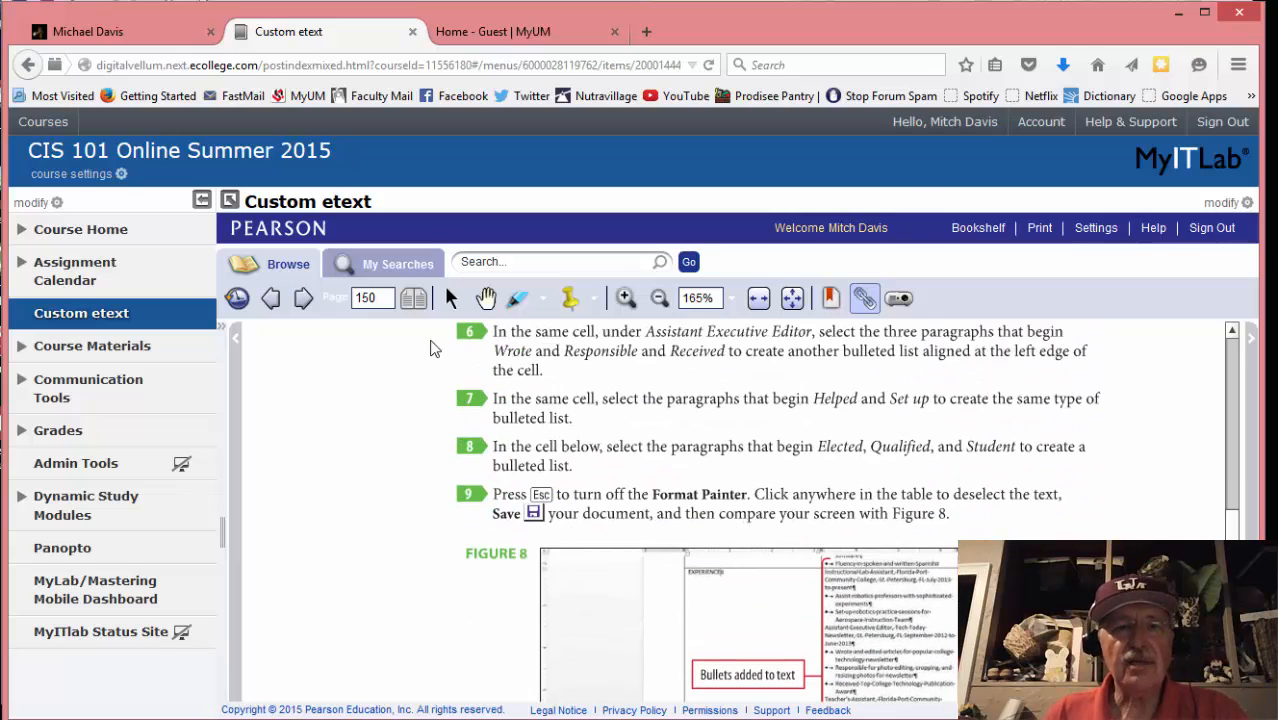
click(305, 300)
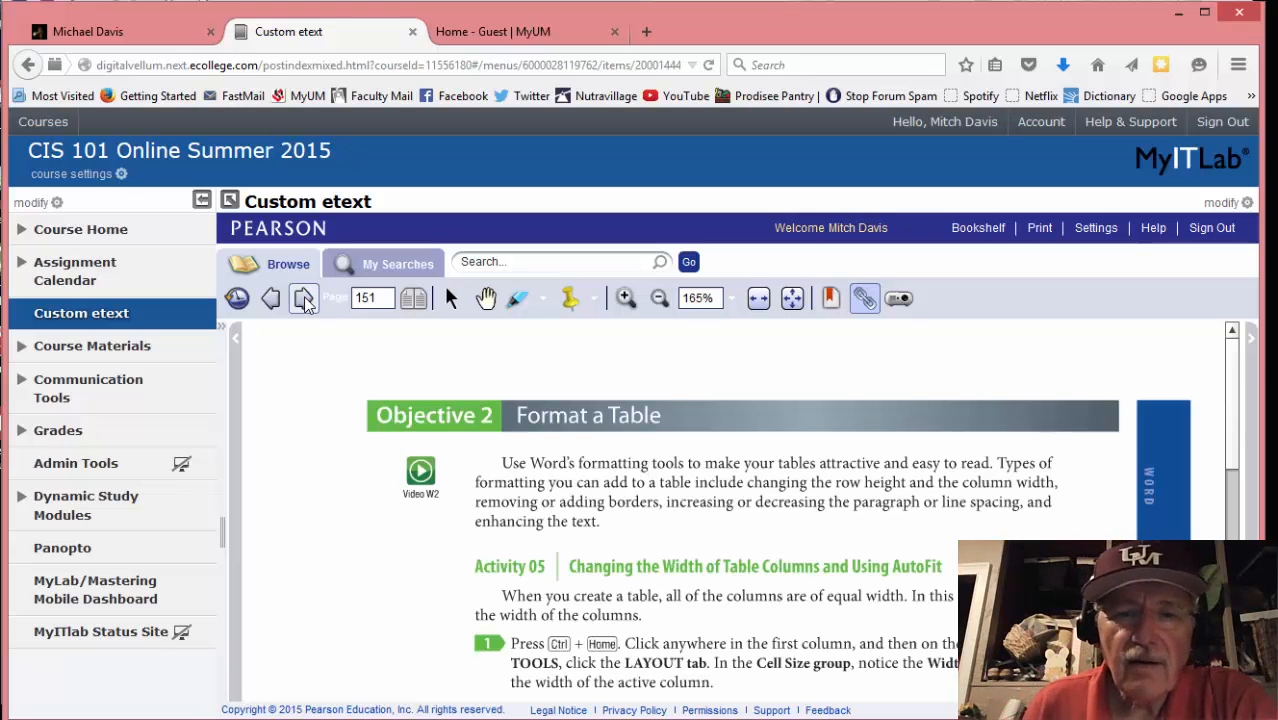
scroll(344, 520, down, 2)
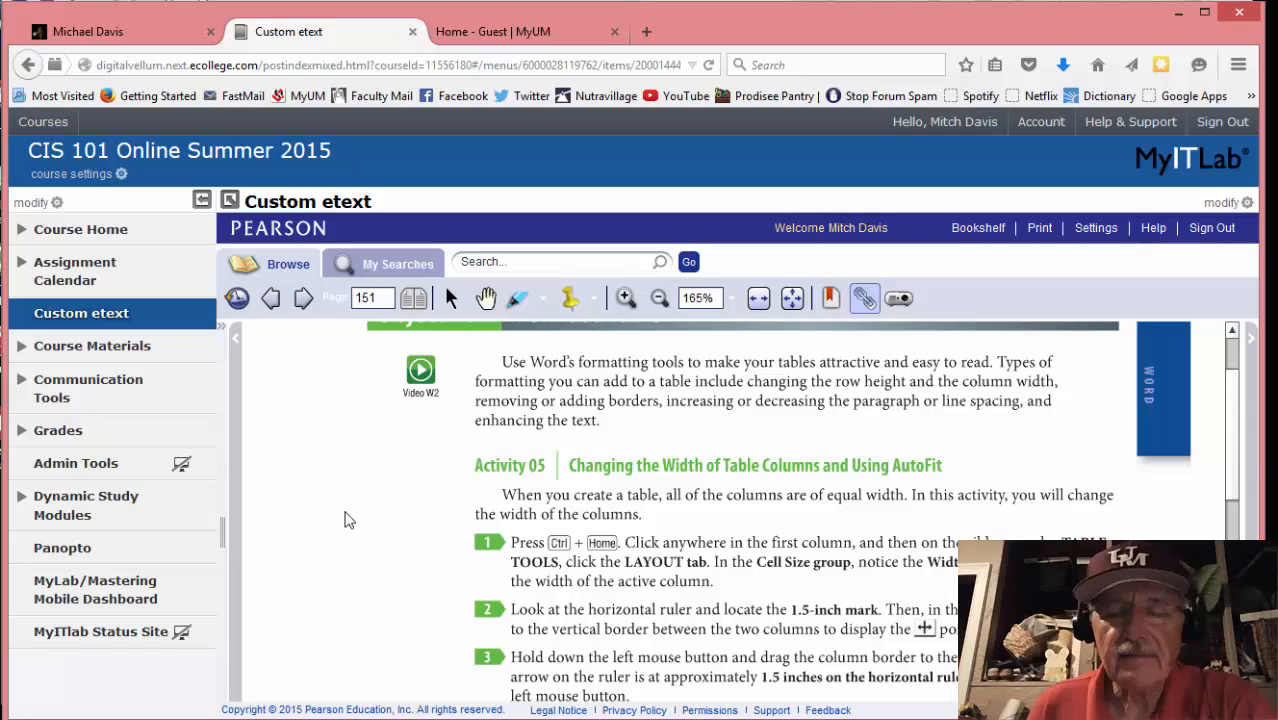
scroll(362, 563, up, 1)
scroll(362, 563, down, 2)
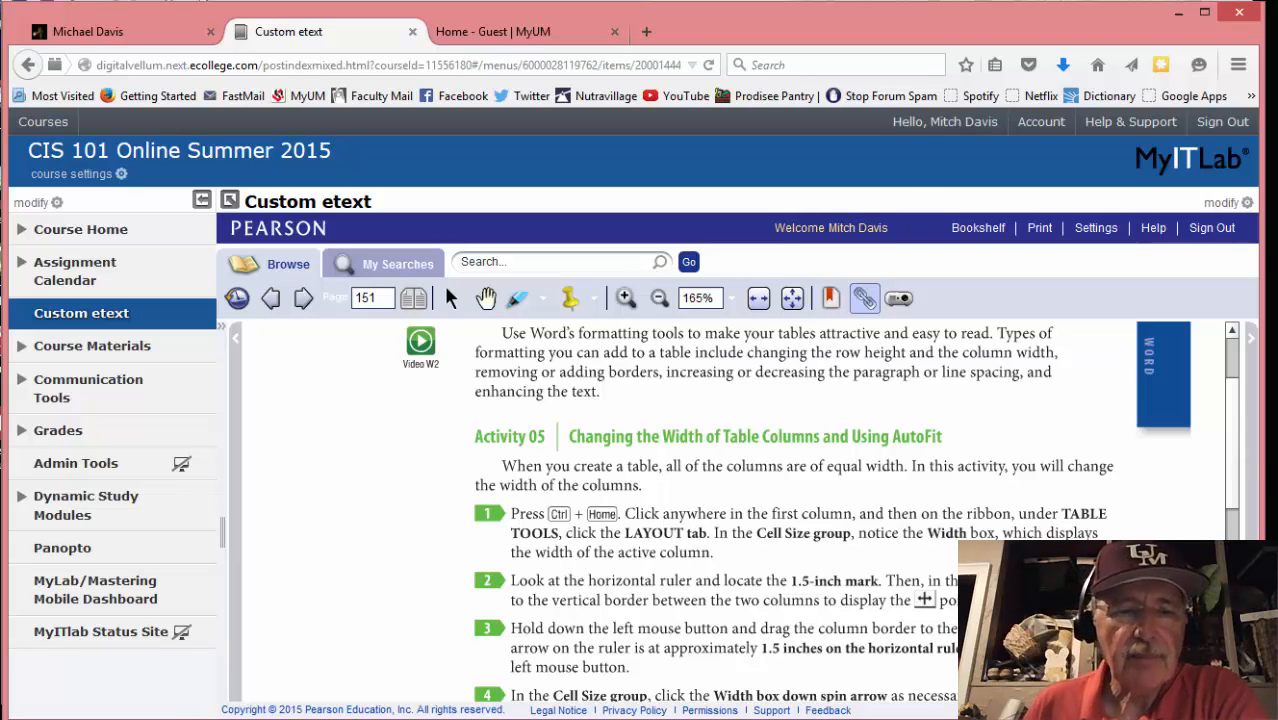
click(294, 710)
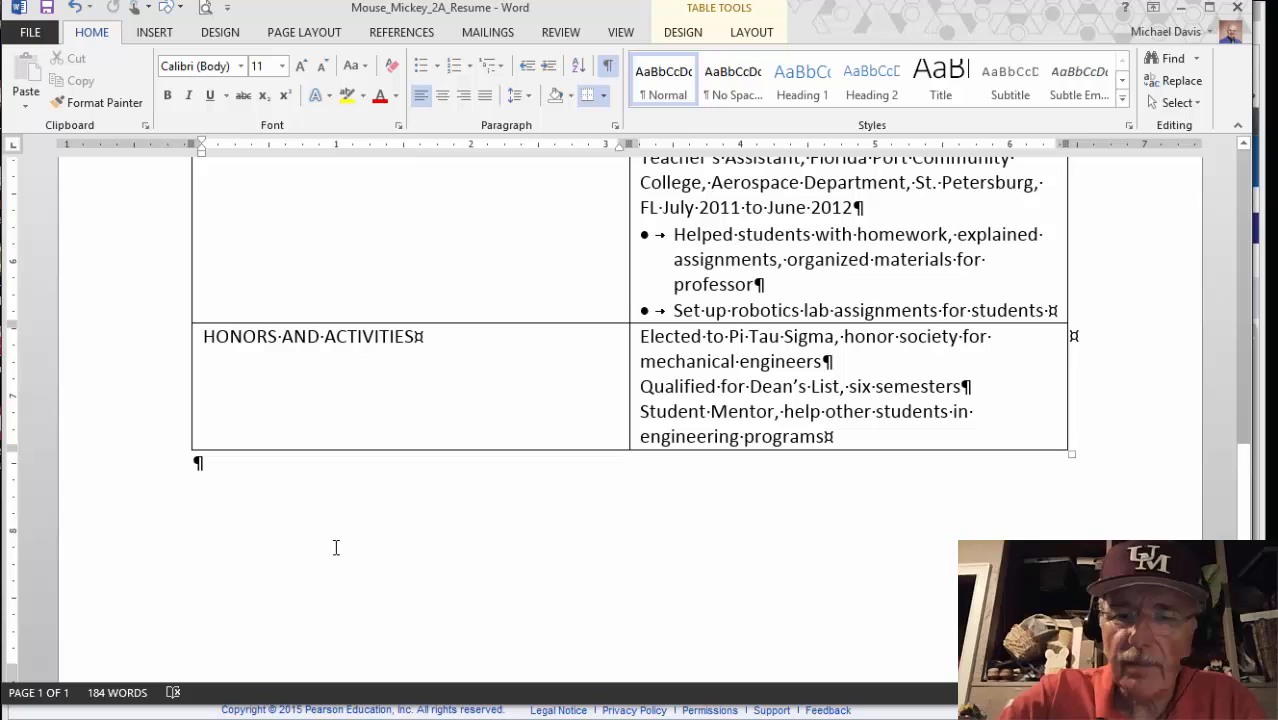
Jump to the resume's top with Ctrl+Home, show Table Tools LAYOUT, then view eText Activity 05's column-width steps
key(ctrl+Home)
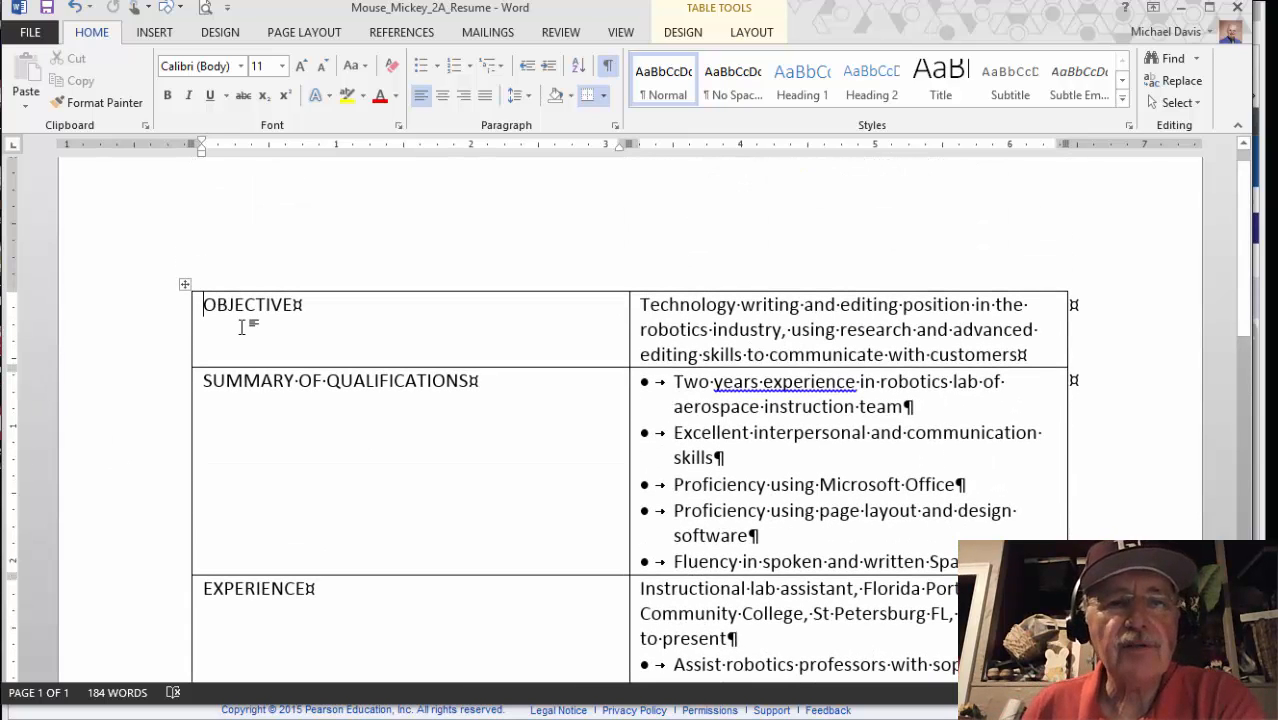
click(745, 34)
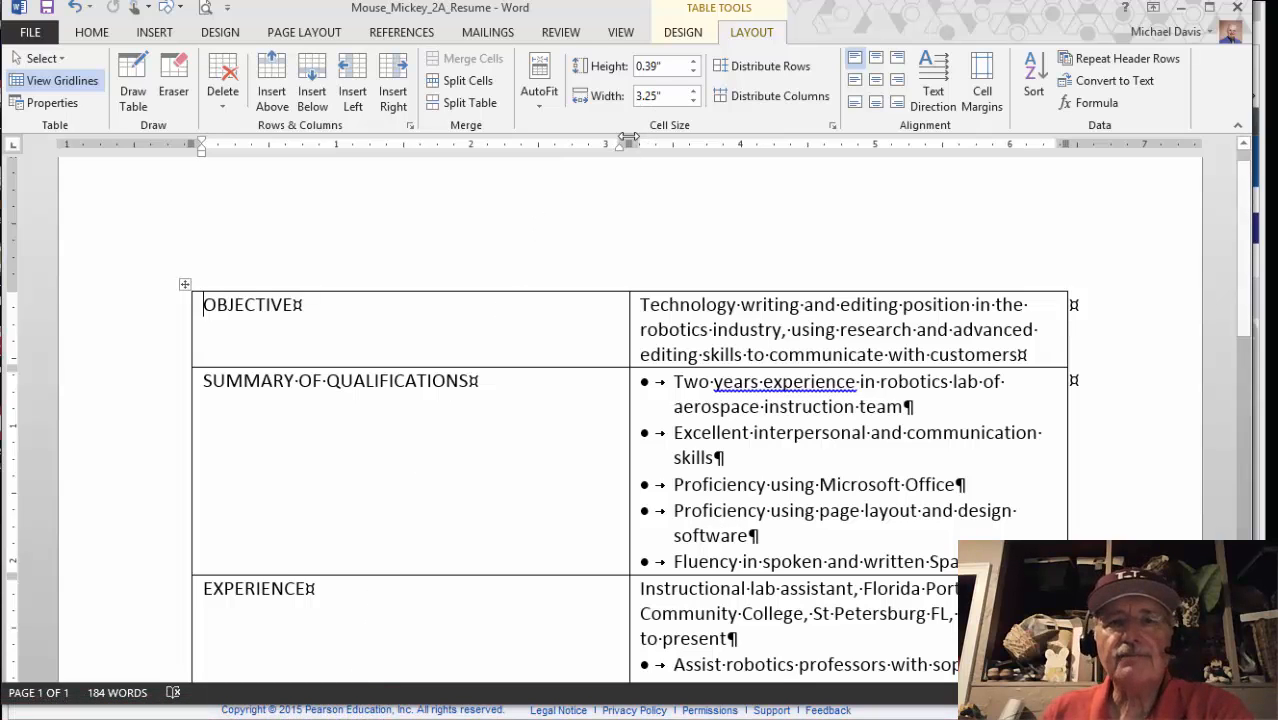
mouse_move(340, 718)
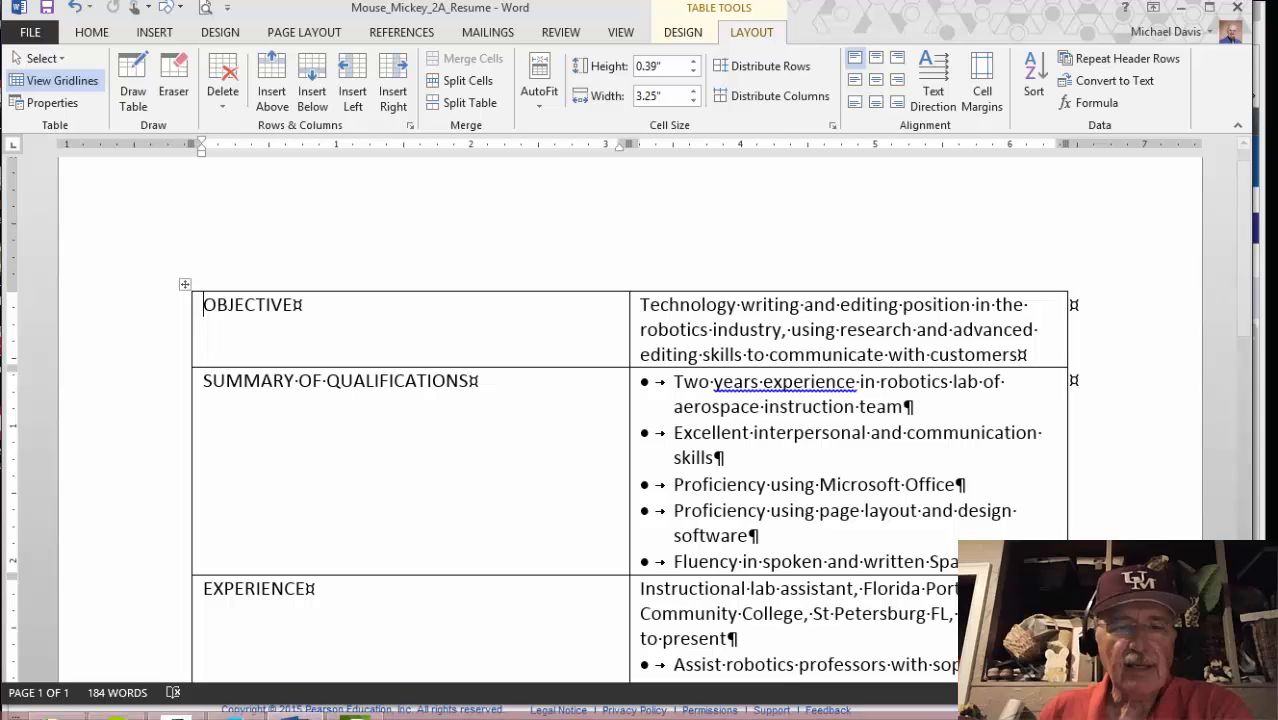
click(234, 708)
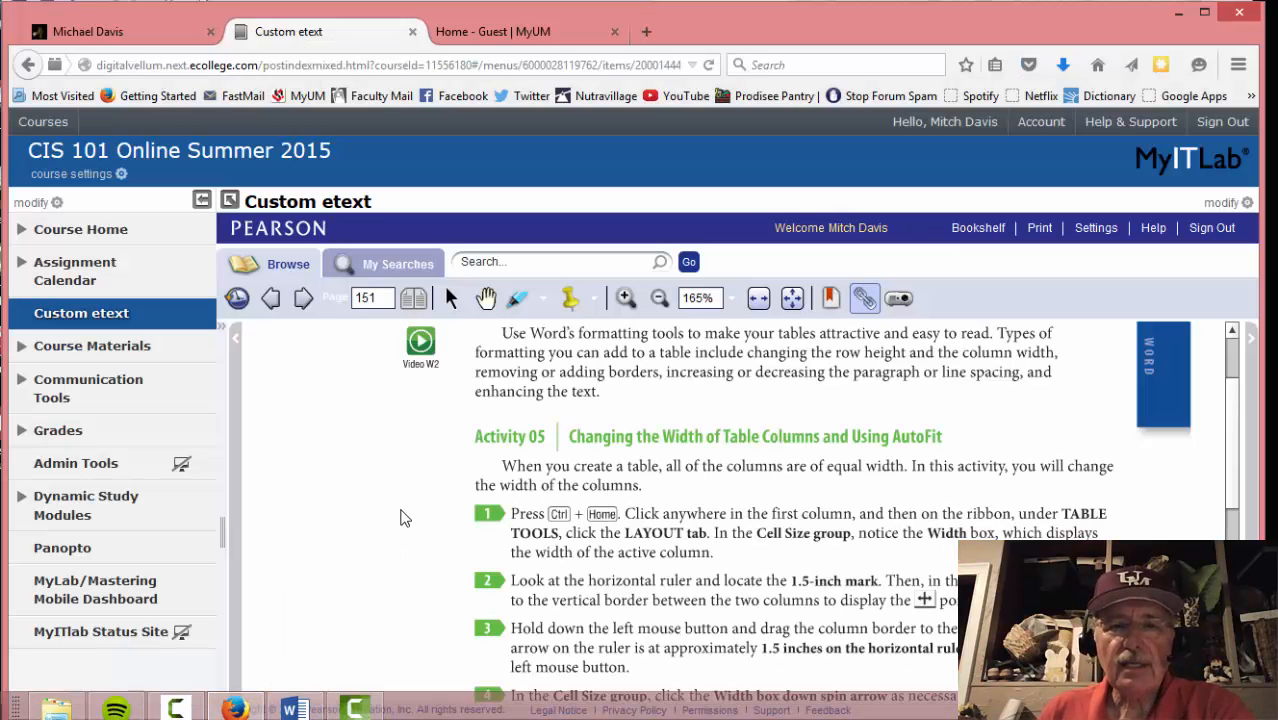
scroll(405, 512, down, 2)
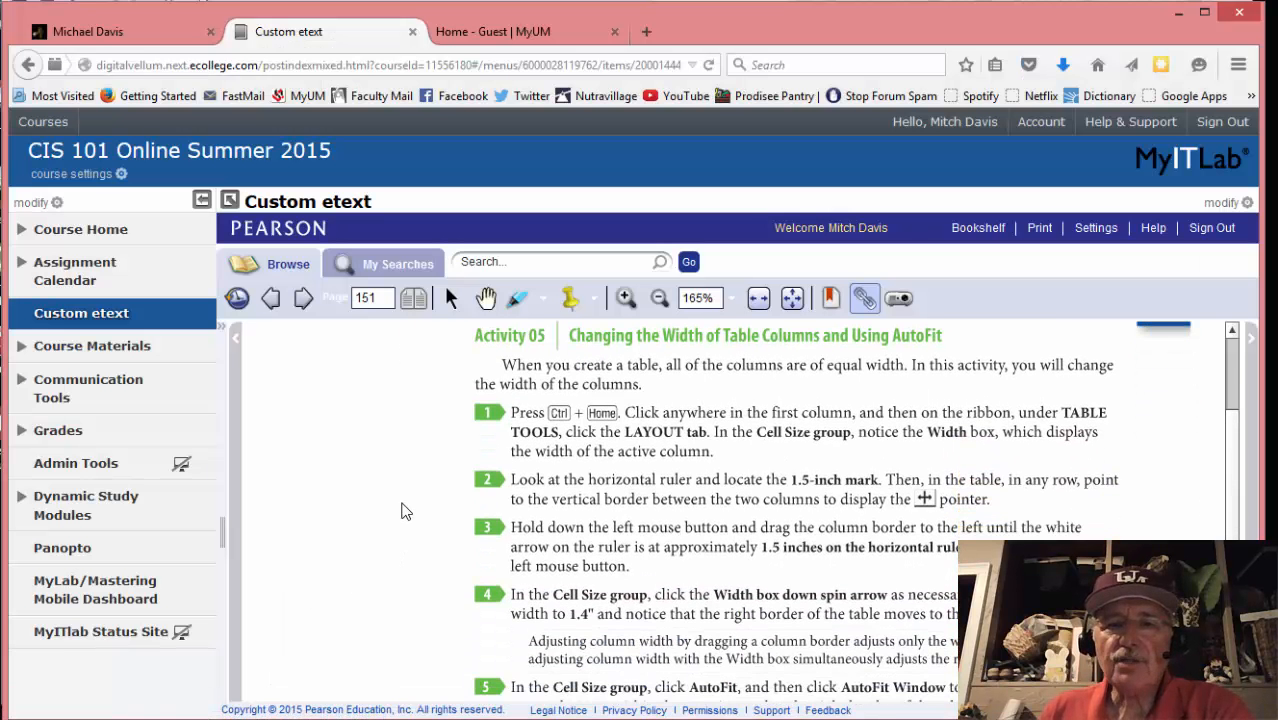
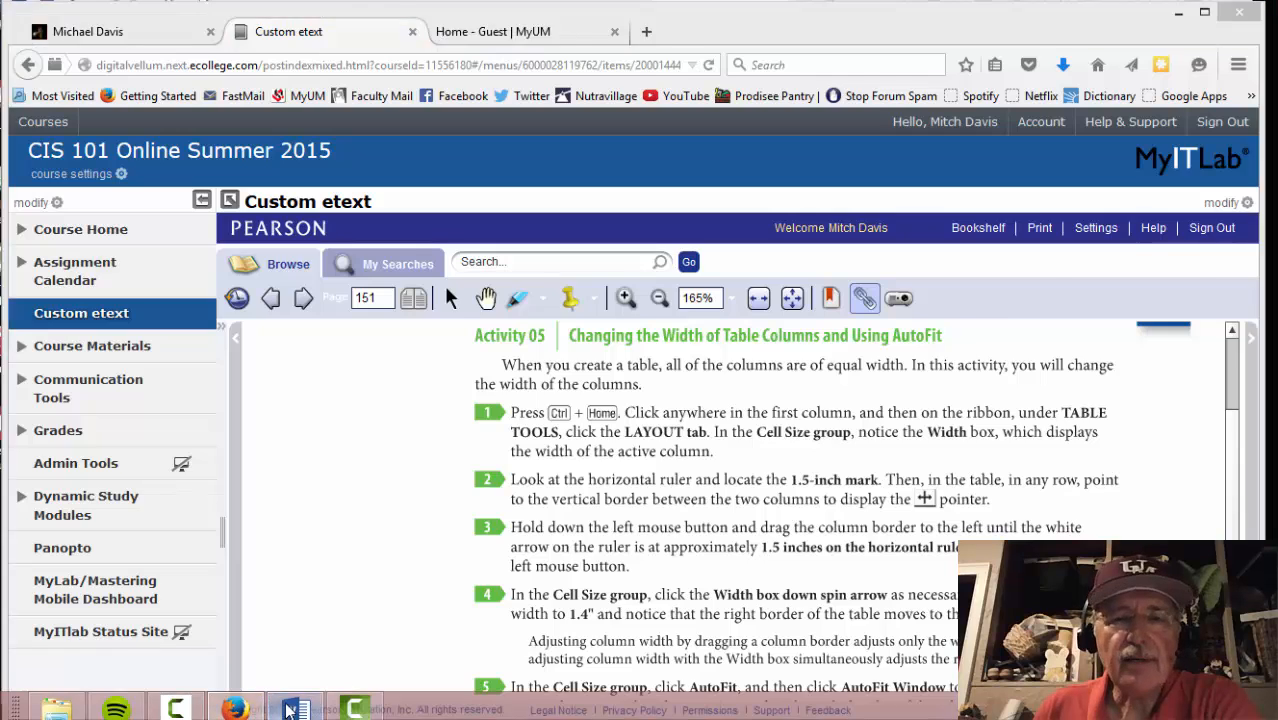
Narrow the resume table's first column to about 1.5 inches, then return to the etext
click(293, 708)
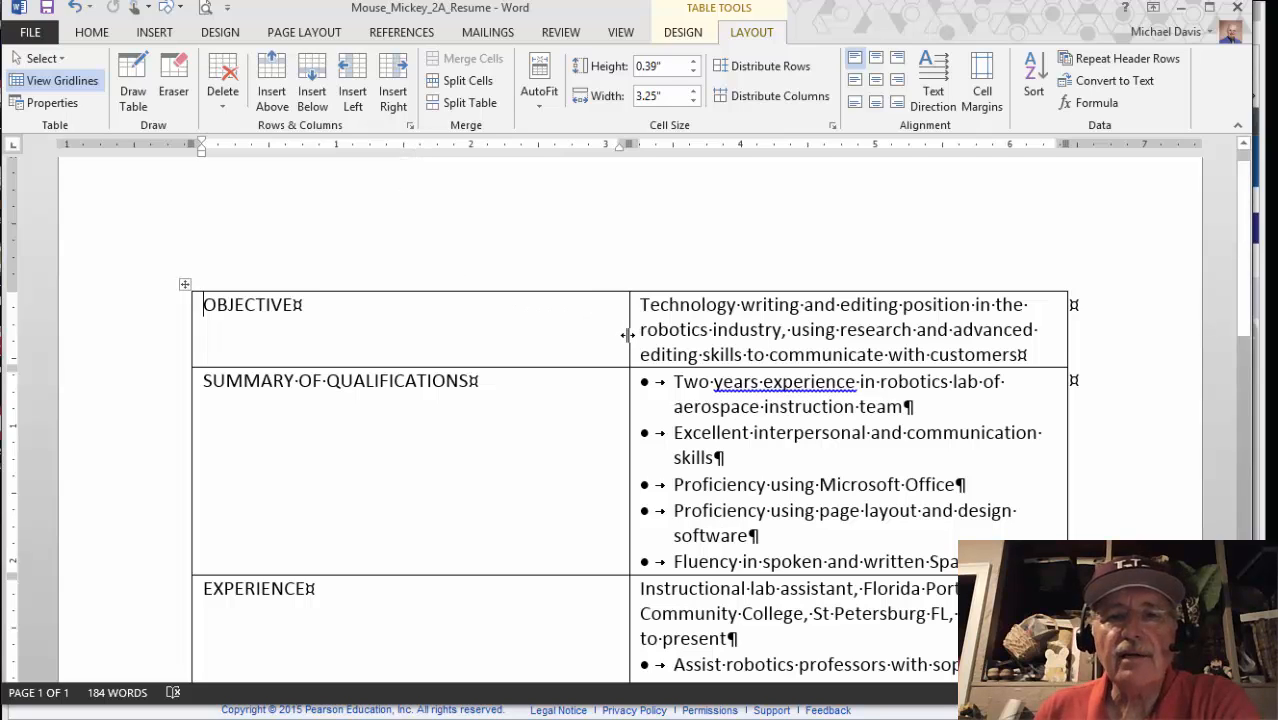
drag(627, 335, 400, 309)
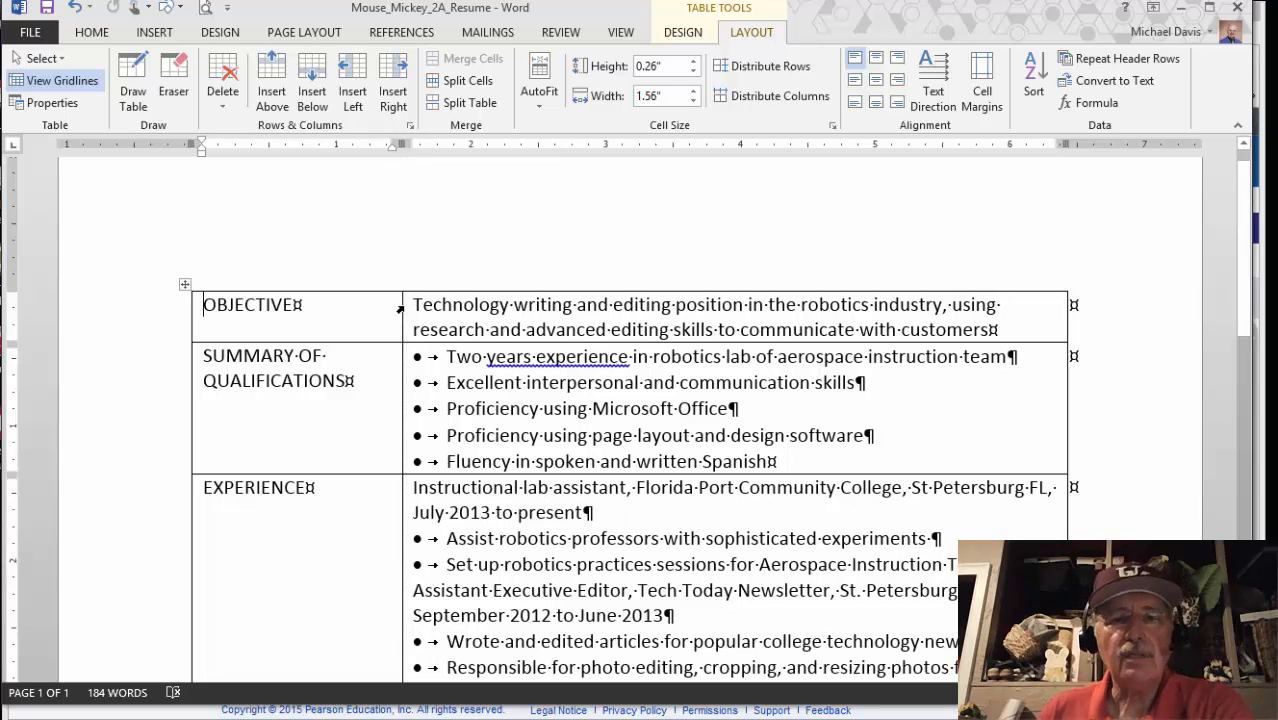
click(349, 706)
scroll(565, 600, down, 2)
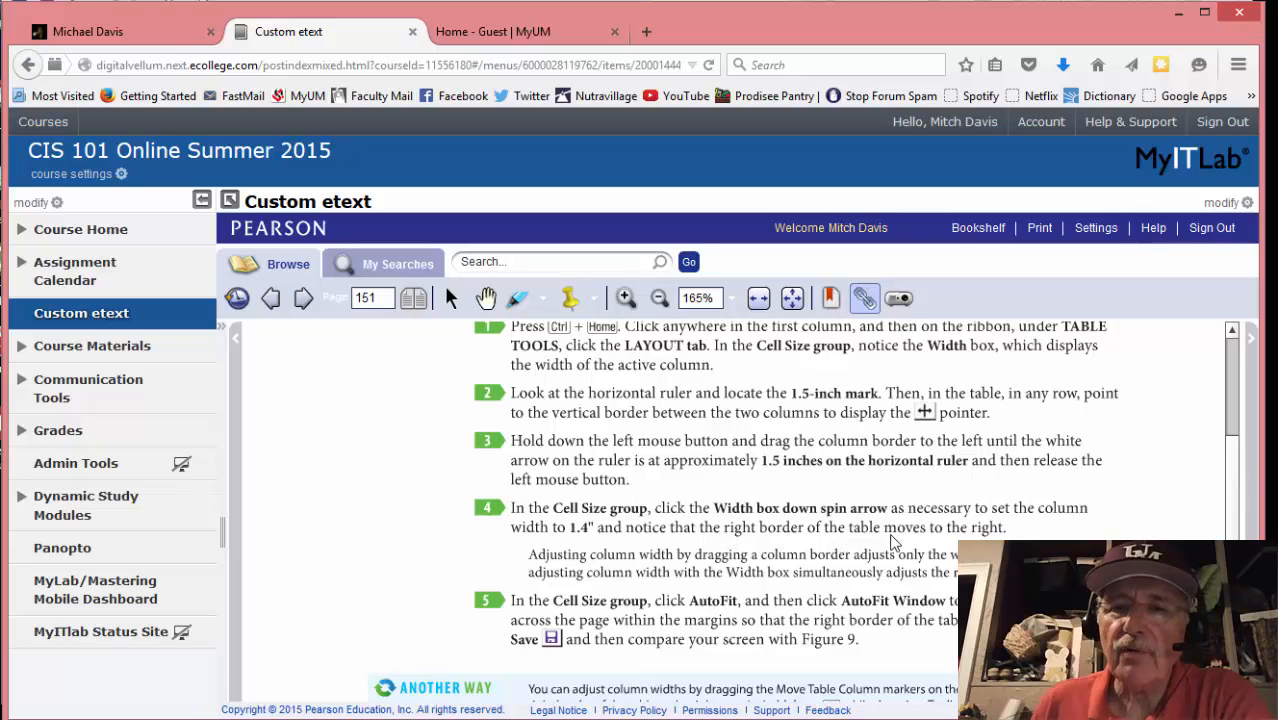
Set the first column's width to exactly 1.4 inches with the Width spin arrow
mouse_move(328, 712)
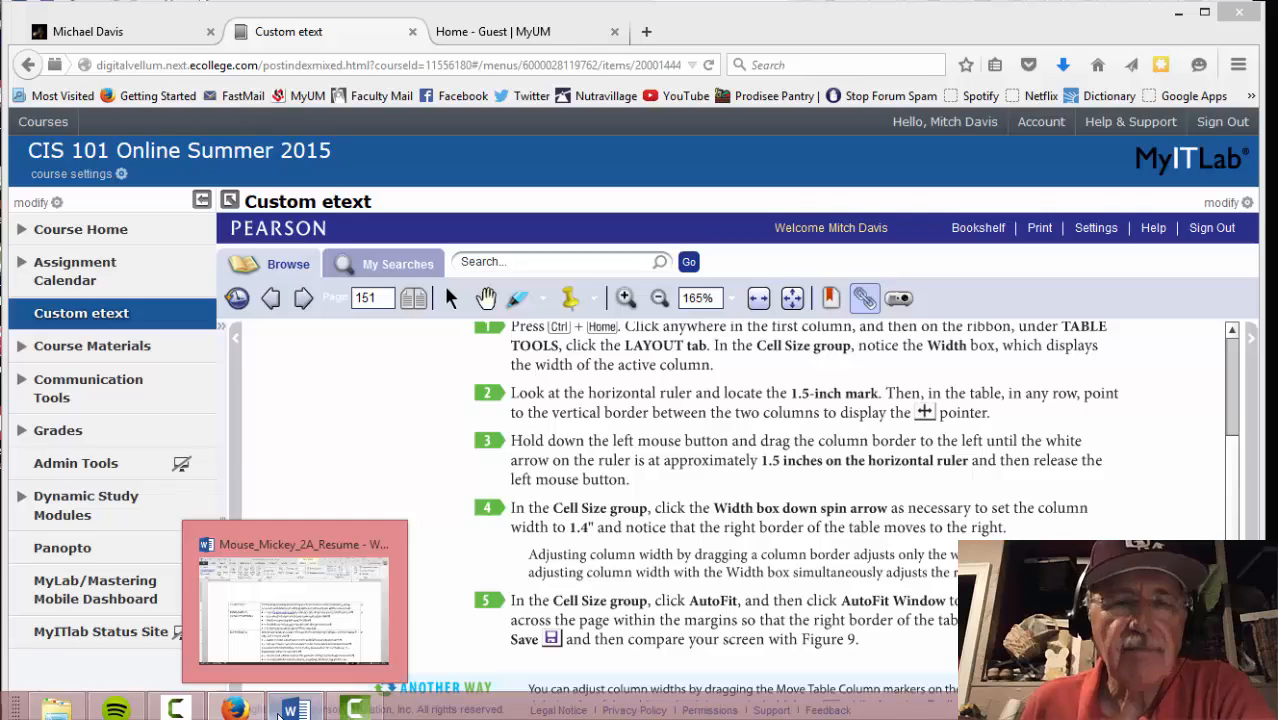
click(281, 712)
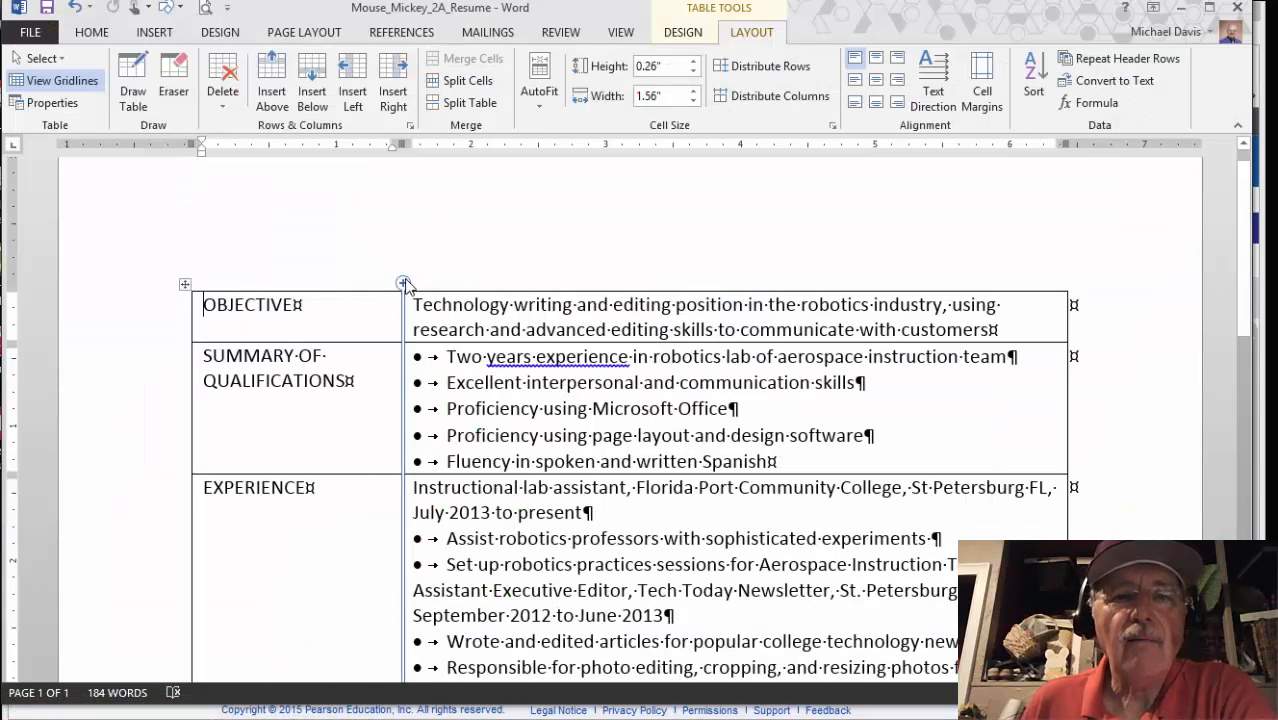
click(365, 305)
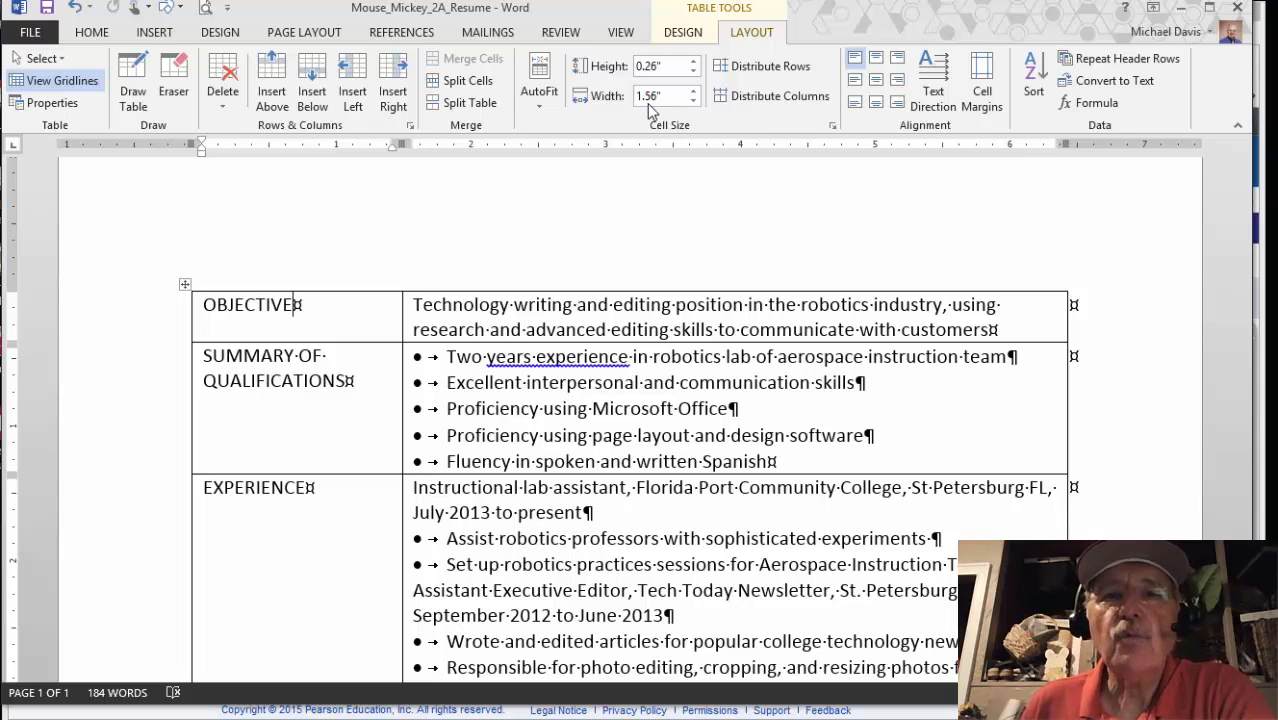
click(692, 102)
click(692, 102)
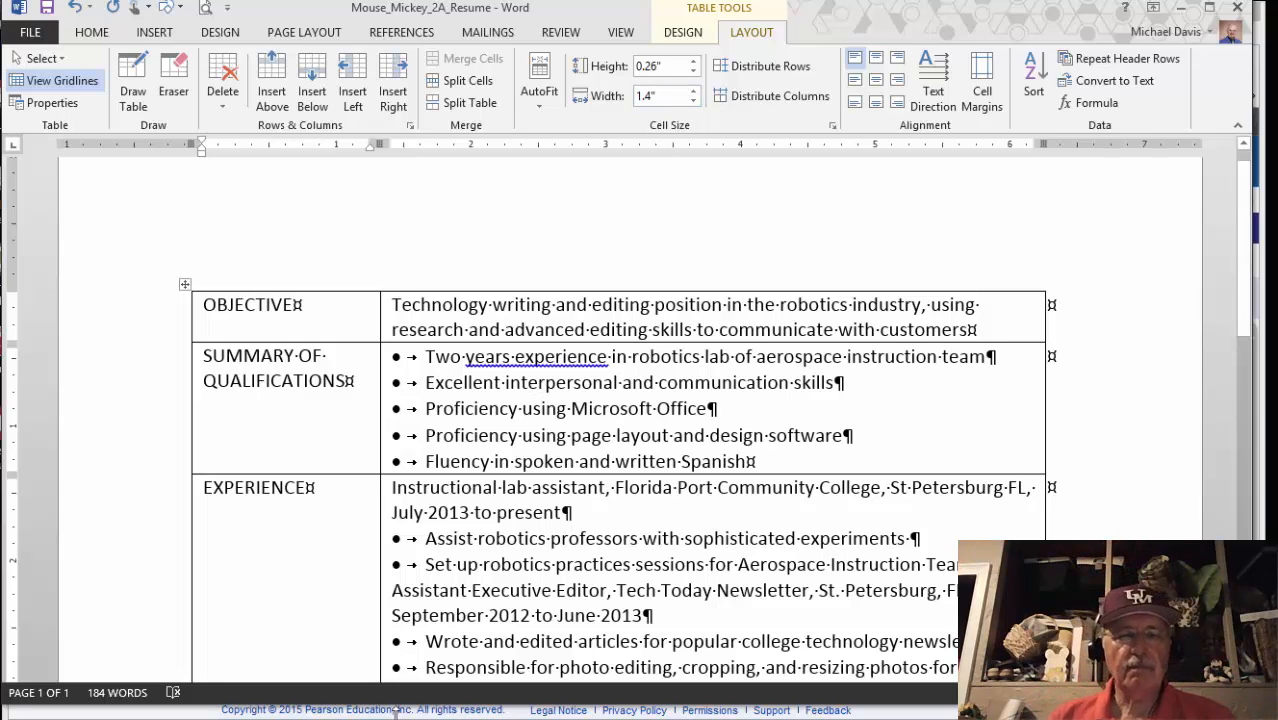
Read the etext's next step, then come back to the resume
click(238, 706)
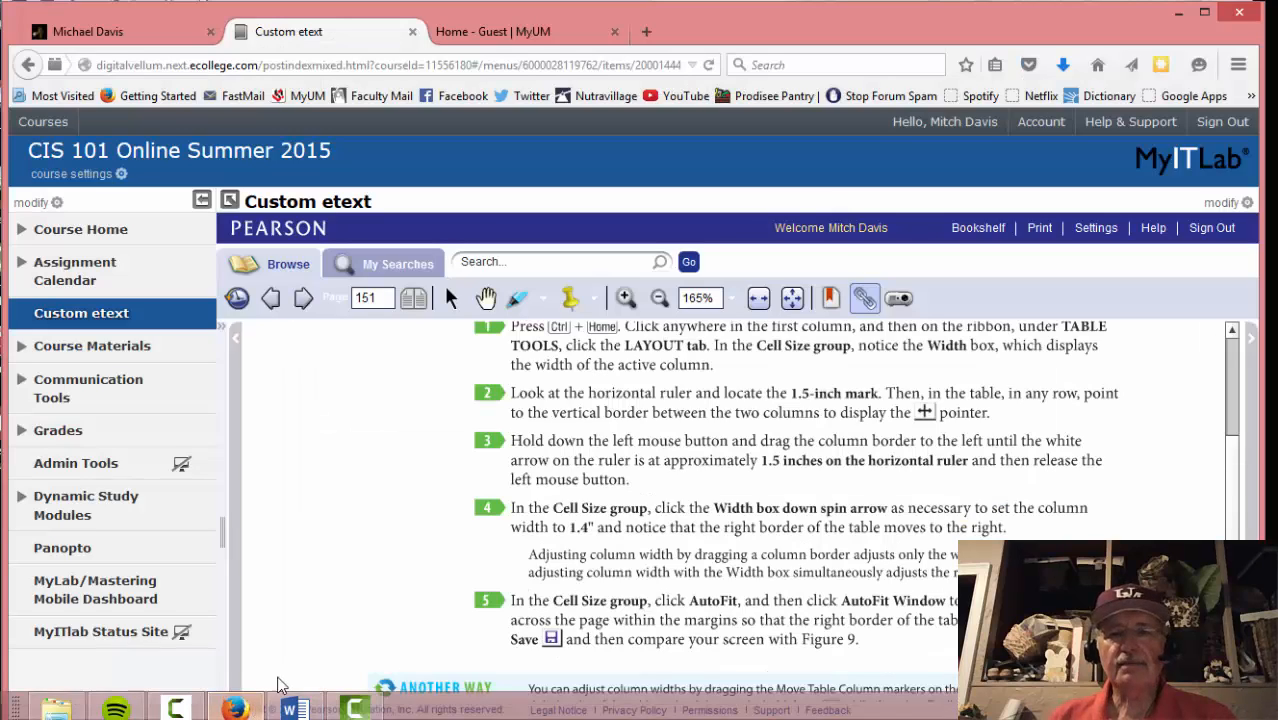
scroll(389, 552, down, 1)
scroll(389, 552, down, 1)
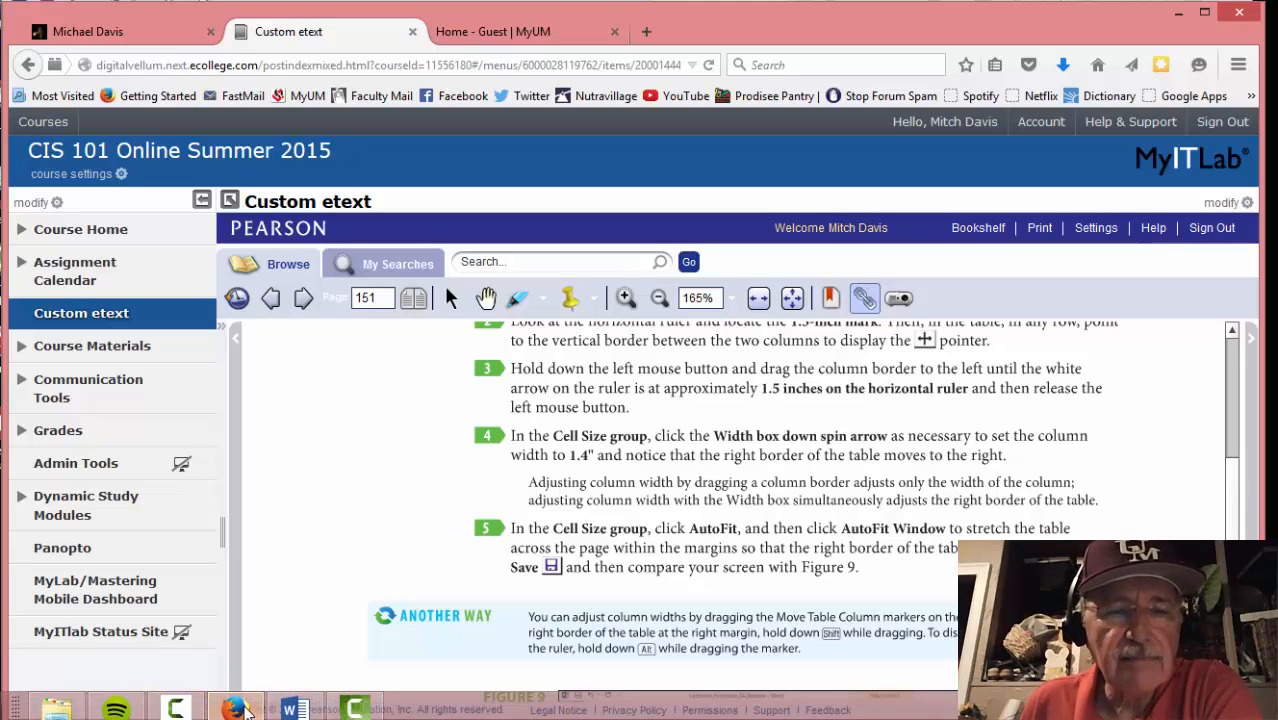
click(292, 708)
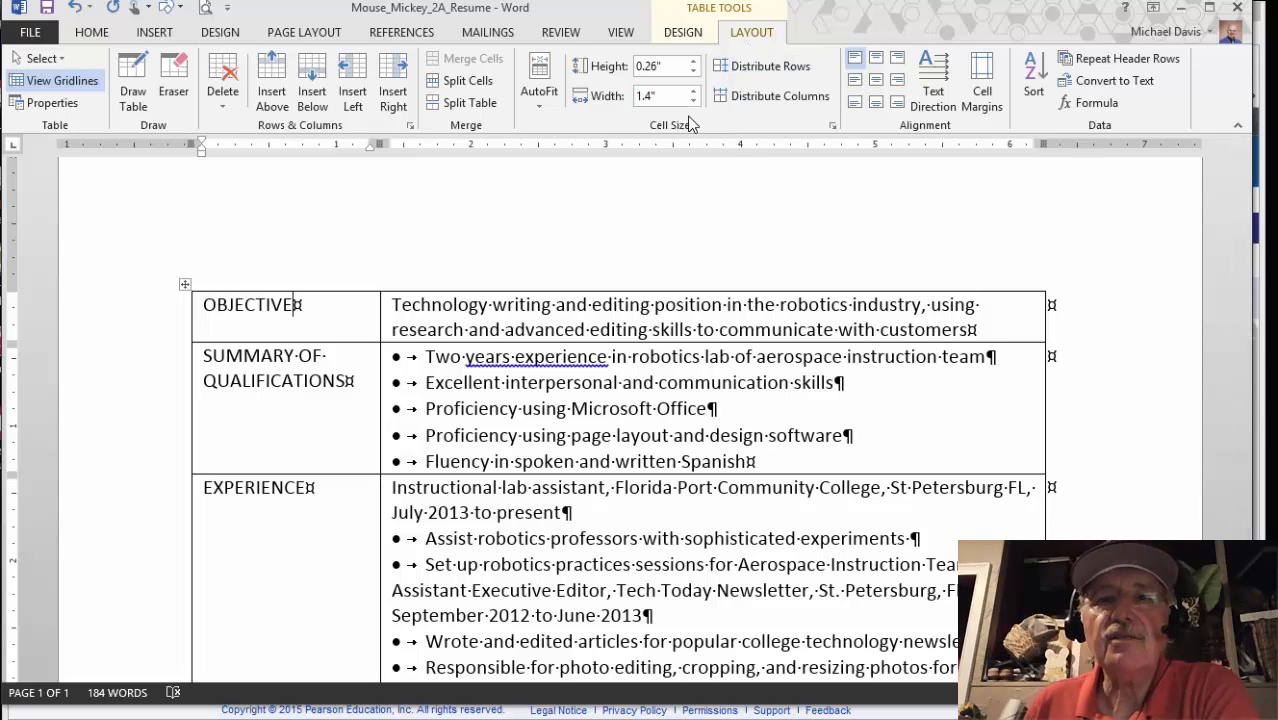
Apply AutoFit Window so the table spans the margins, then go back to the etext
click(541, 100)
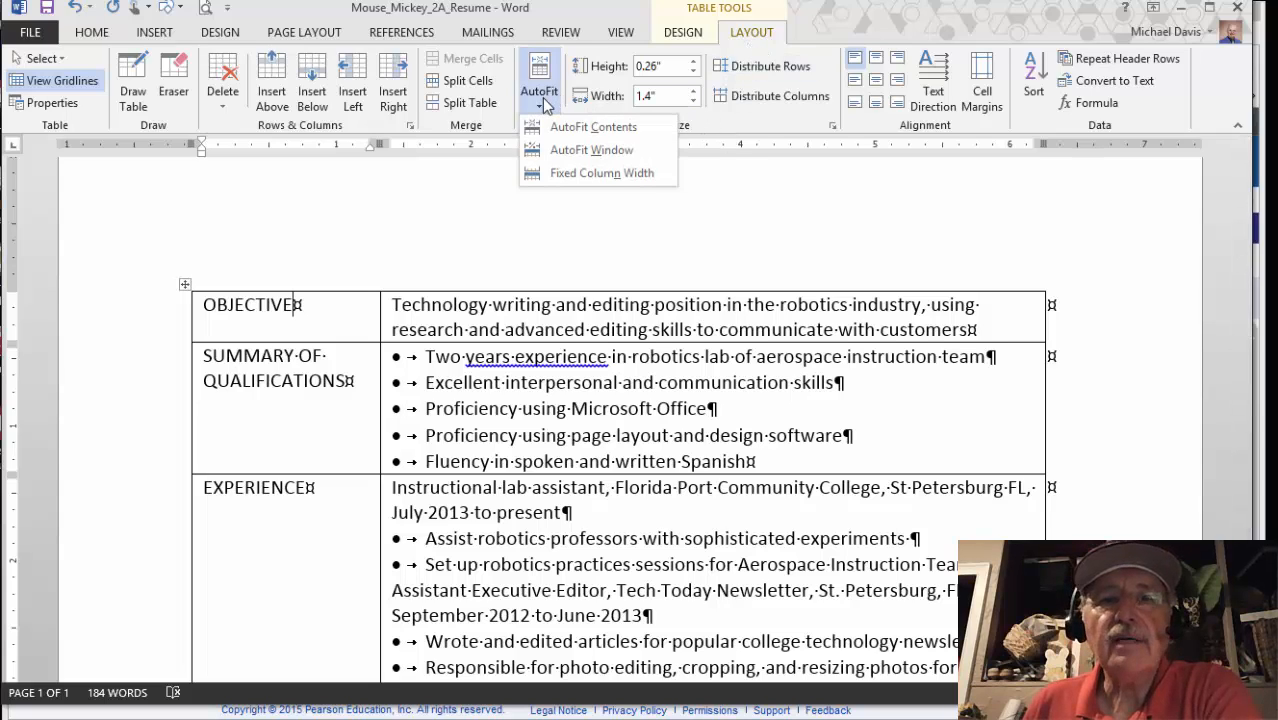
click(580, 150)
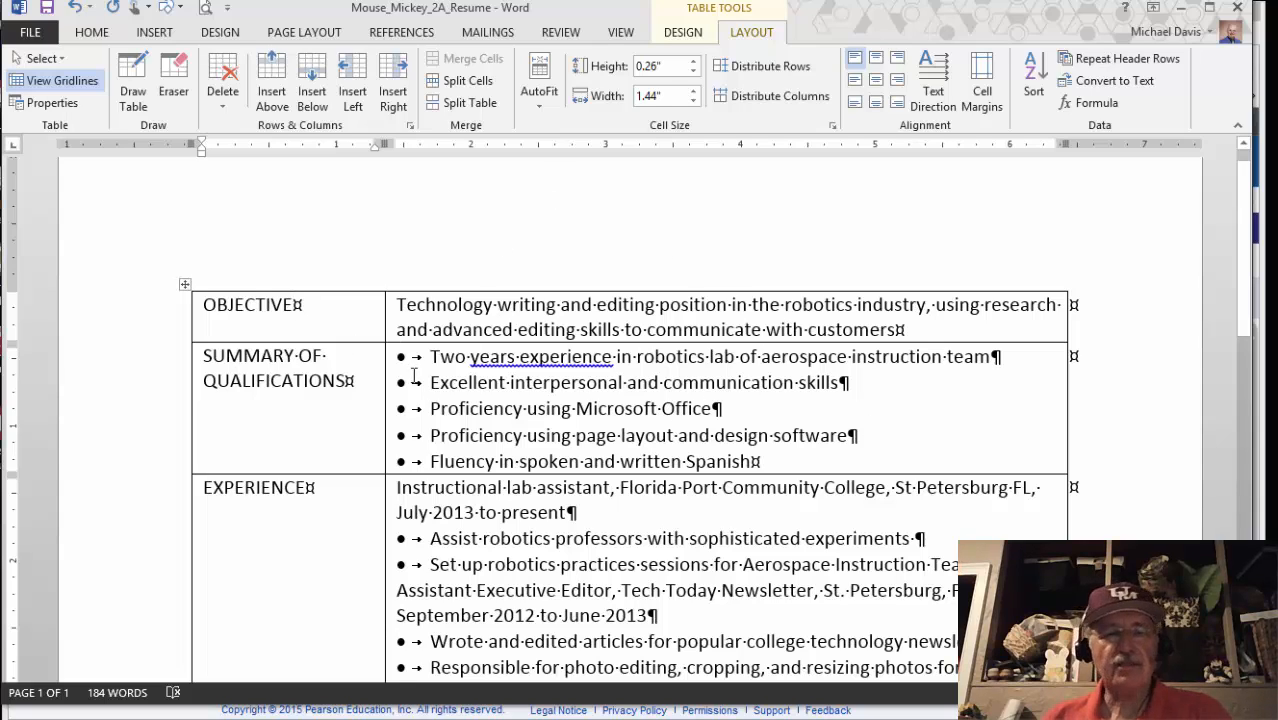
mouse_move(197, 712)
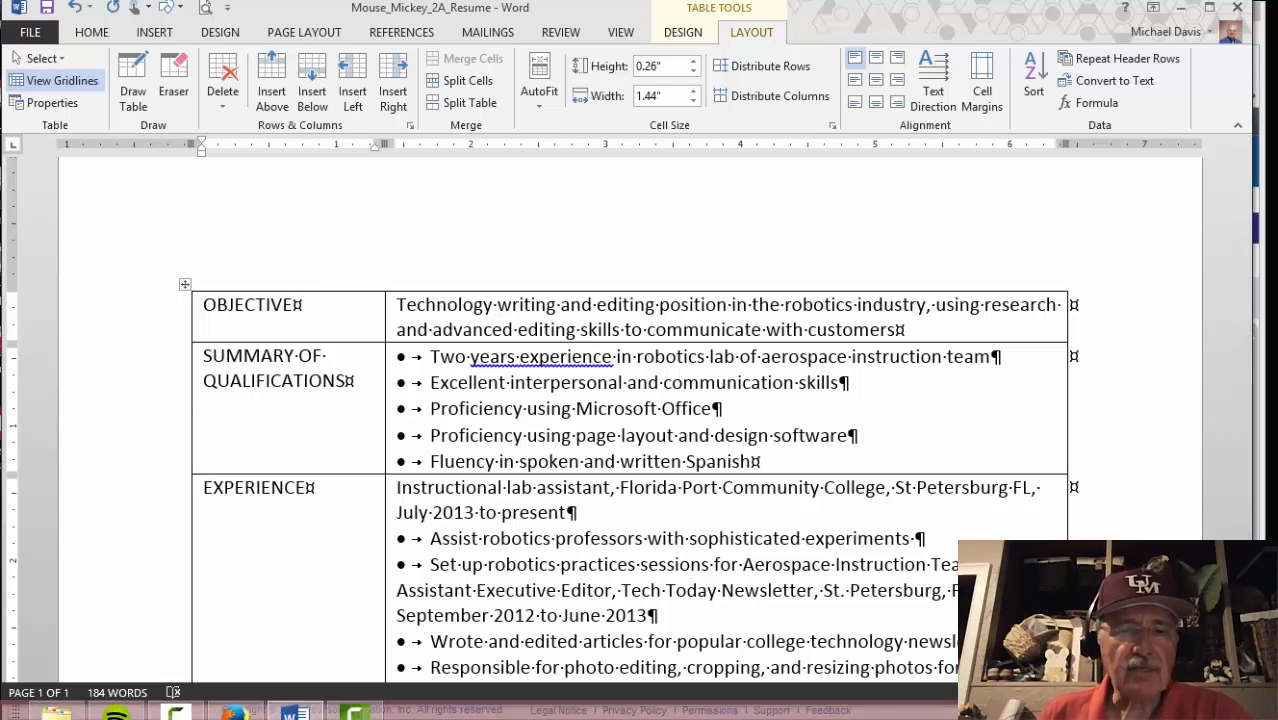
click(234, 709)
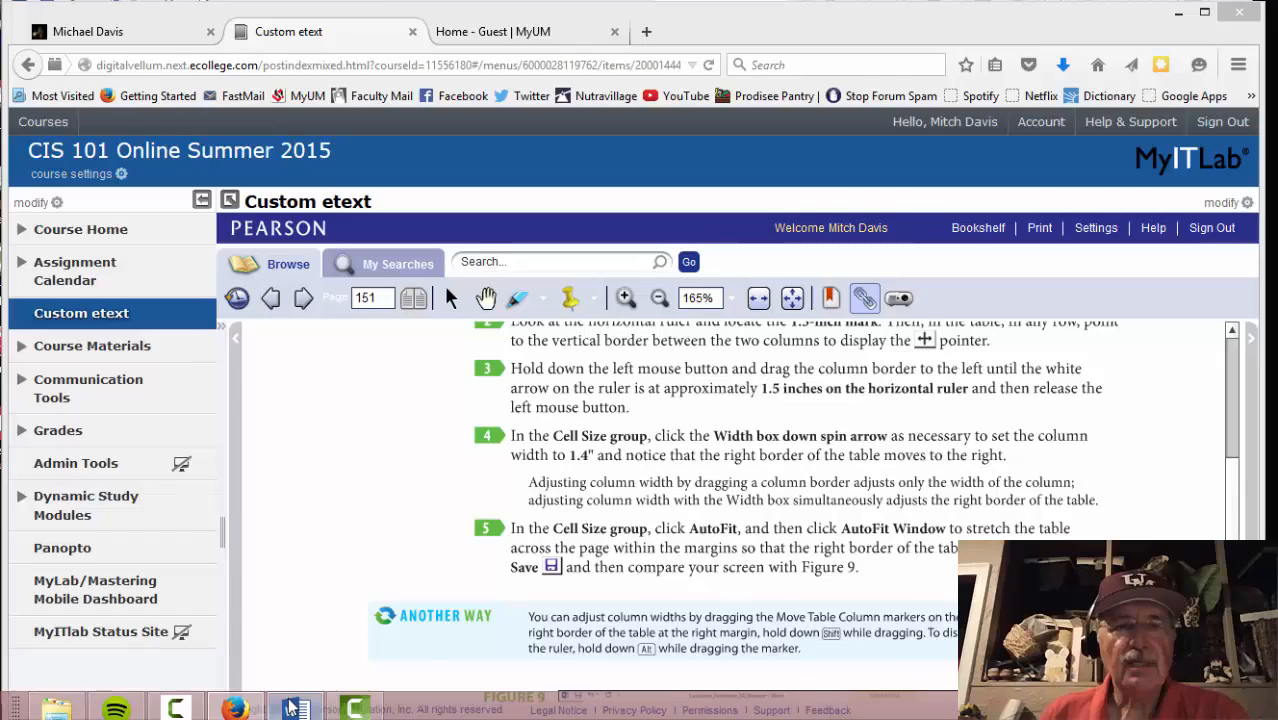
click(291, 709)
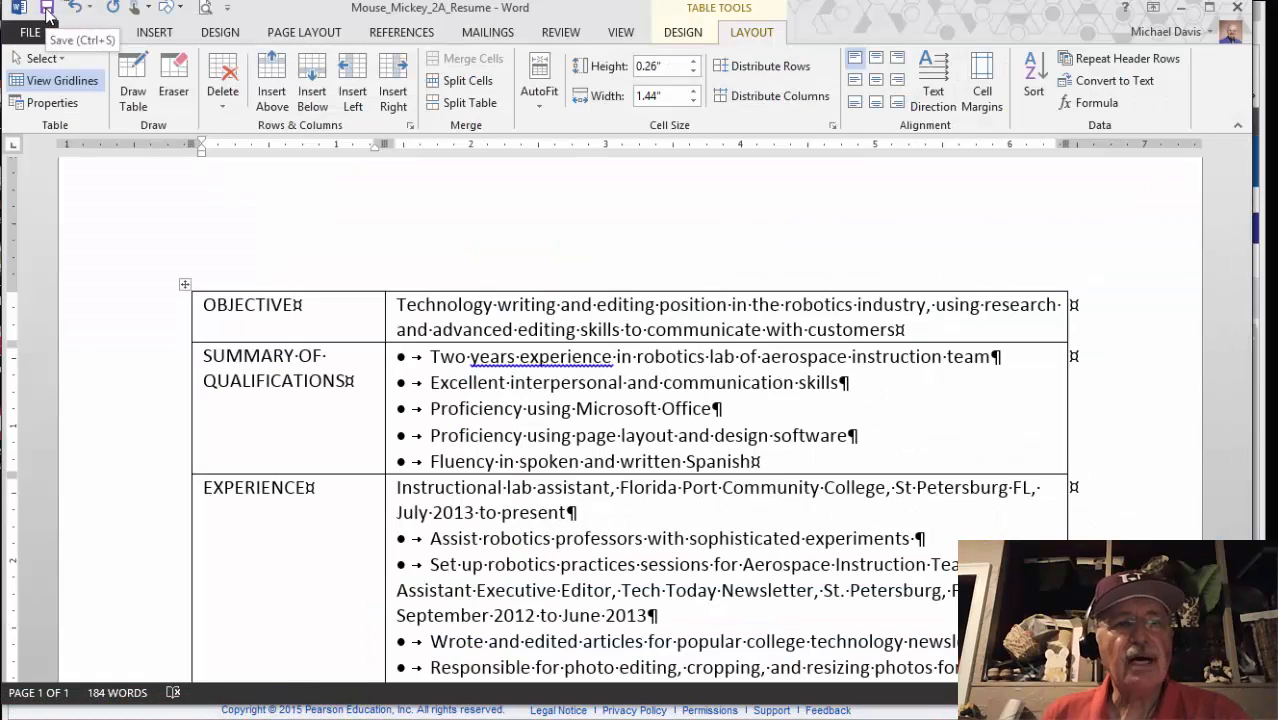
mouse_move(312, 708)
click(234, 709)
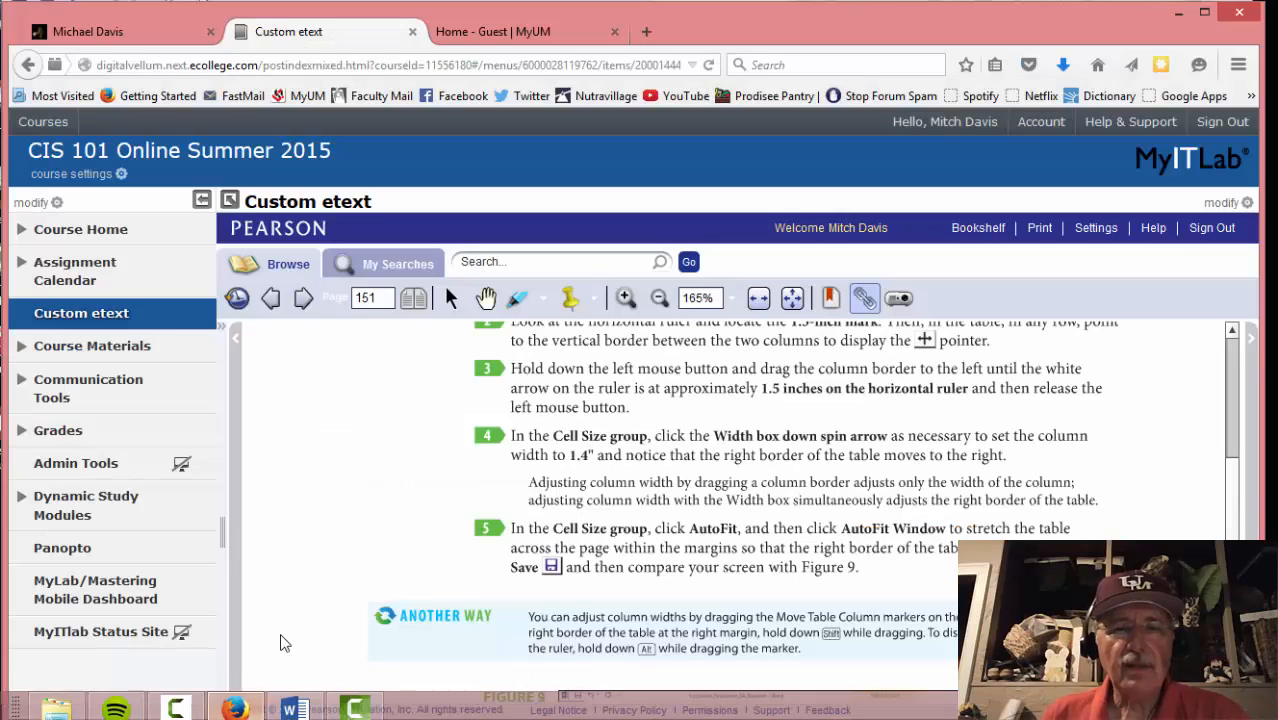
Advance the etext to the next page and read Activity 06
scroll(350, 562, down, 3)
scroll(345, 562, down, 5)
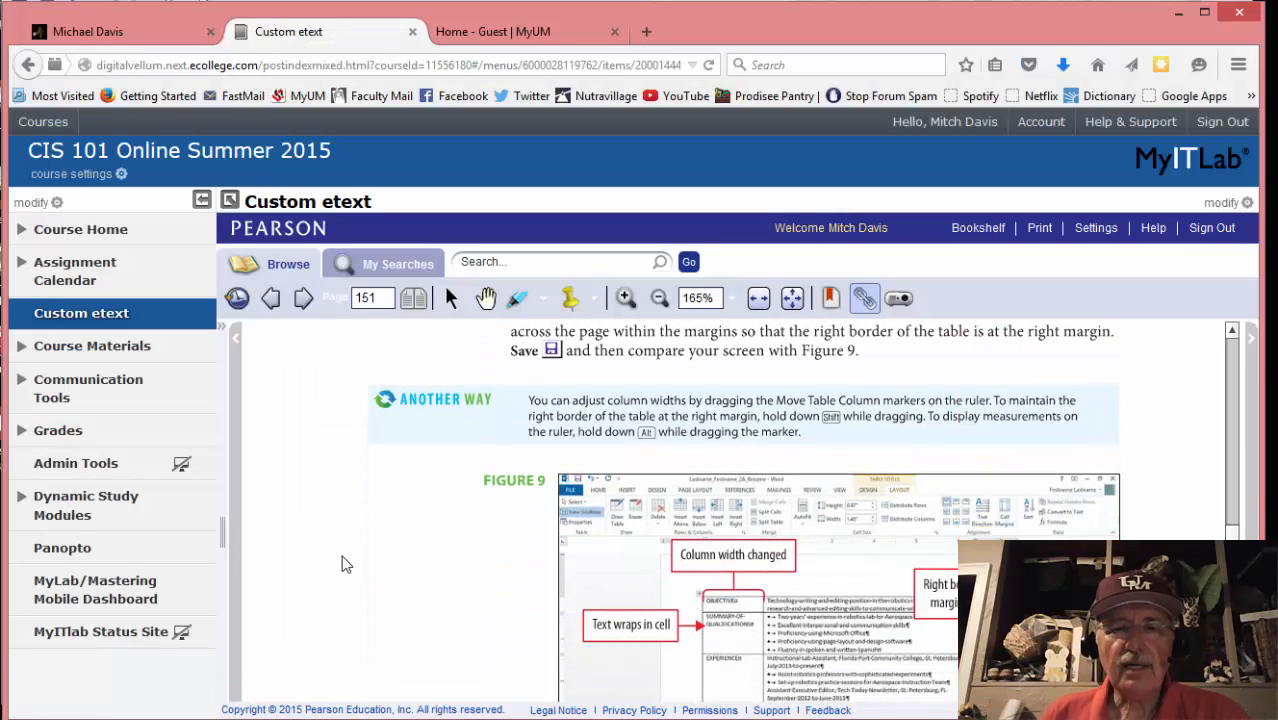
scroll(340, 554, up, 3)
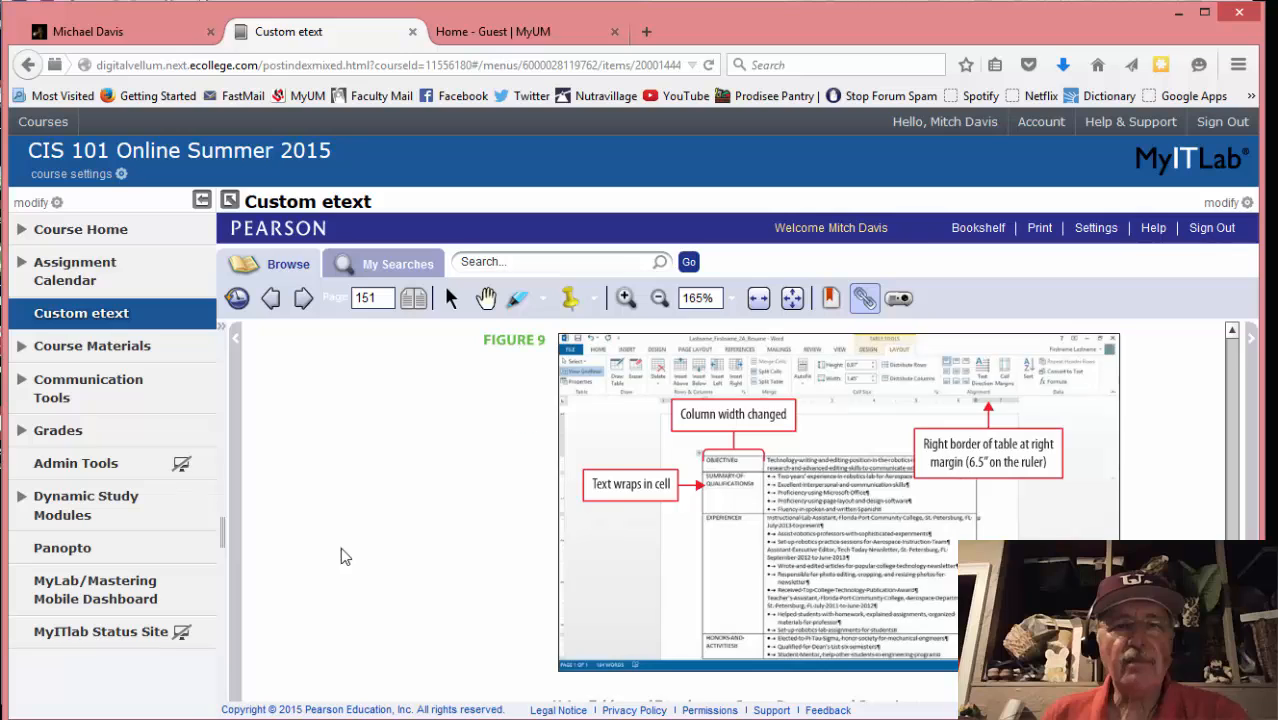
click(303, 299)
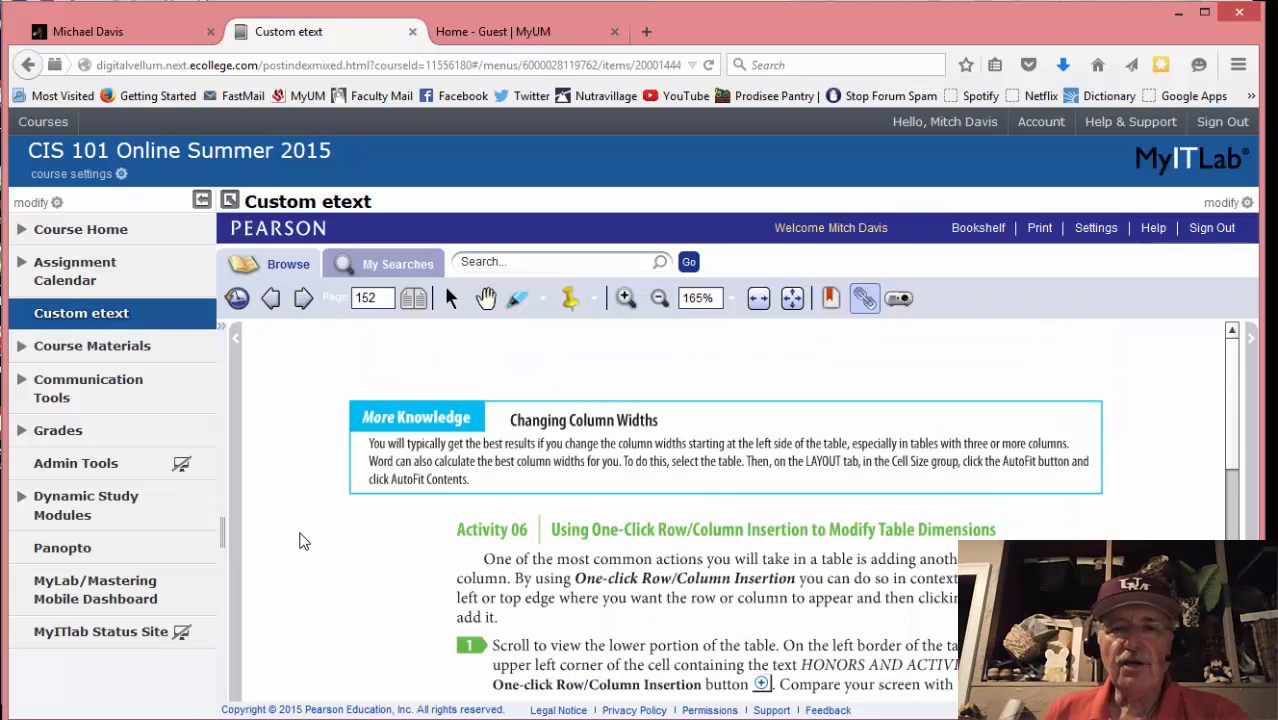
scroll(304, 541, down, 1)
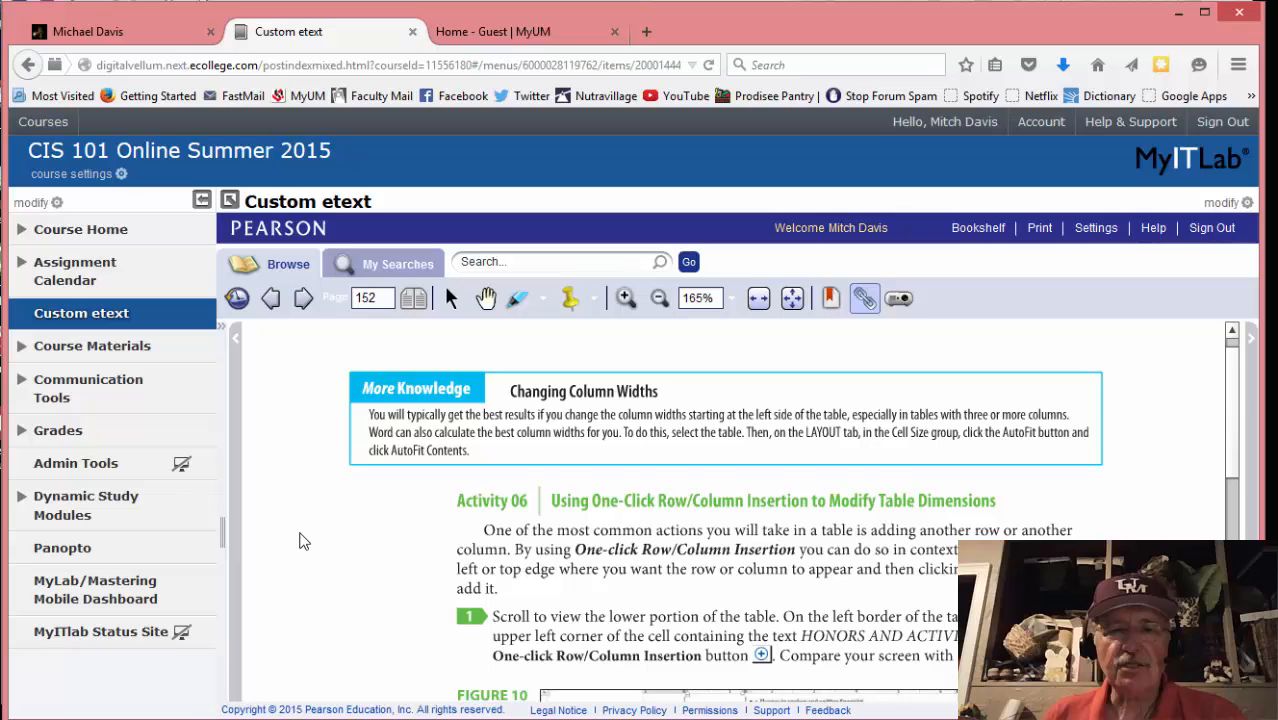
scroll(304, 541, down, 3)
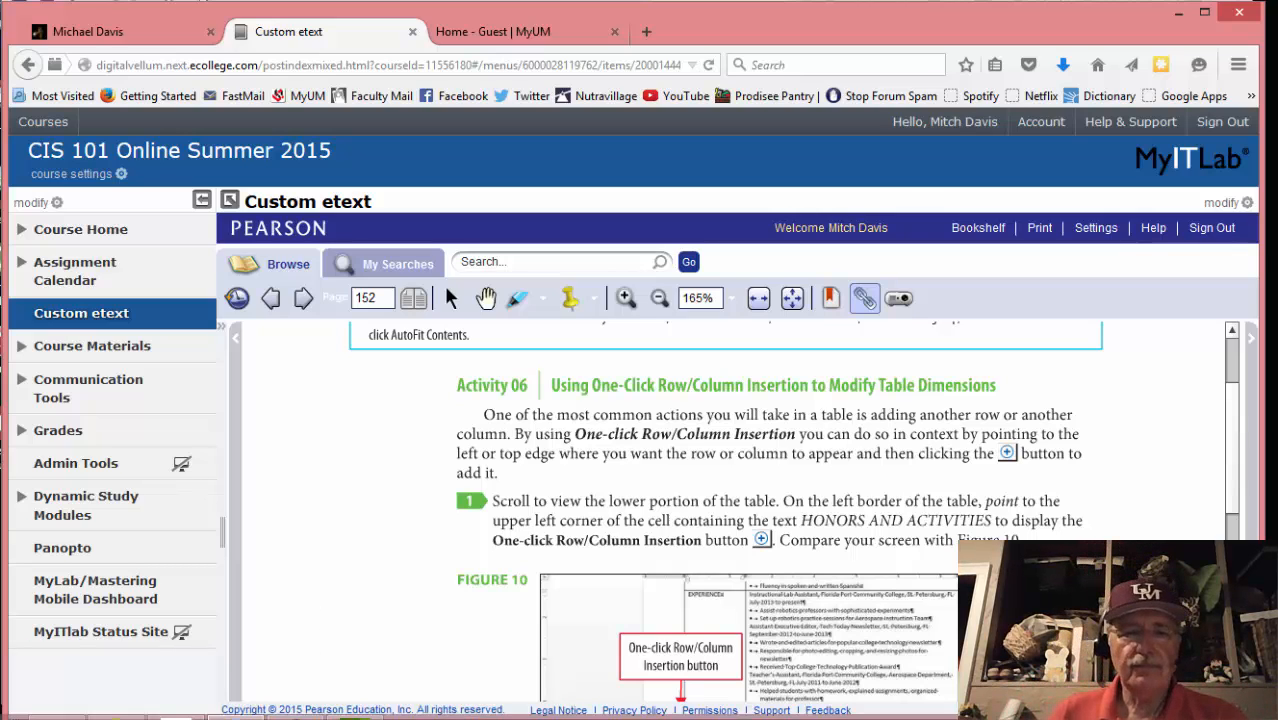
Bring the resume's HONORS AND ACTIVITIES row into view, checking the etext's next step
click(295, 707)
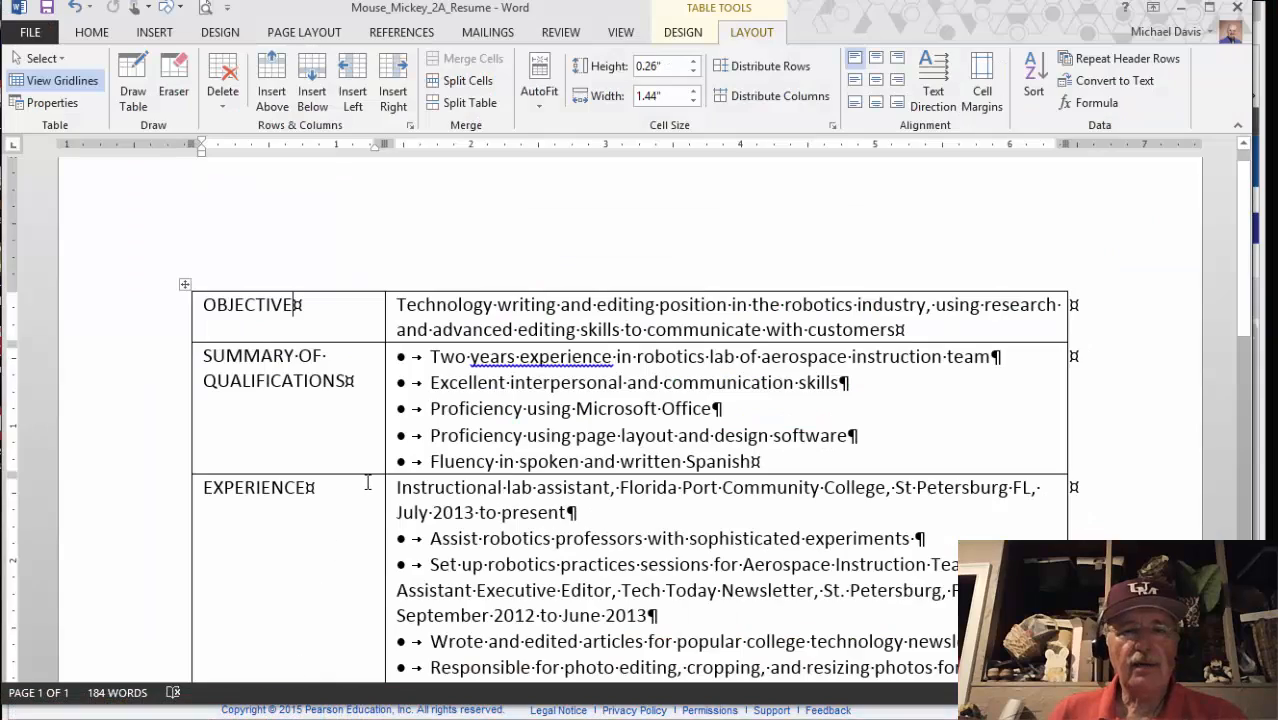
scroll(365, 485, down, 15)
scroll(355, 450, up, 6)
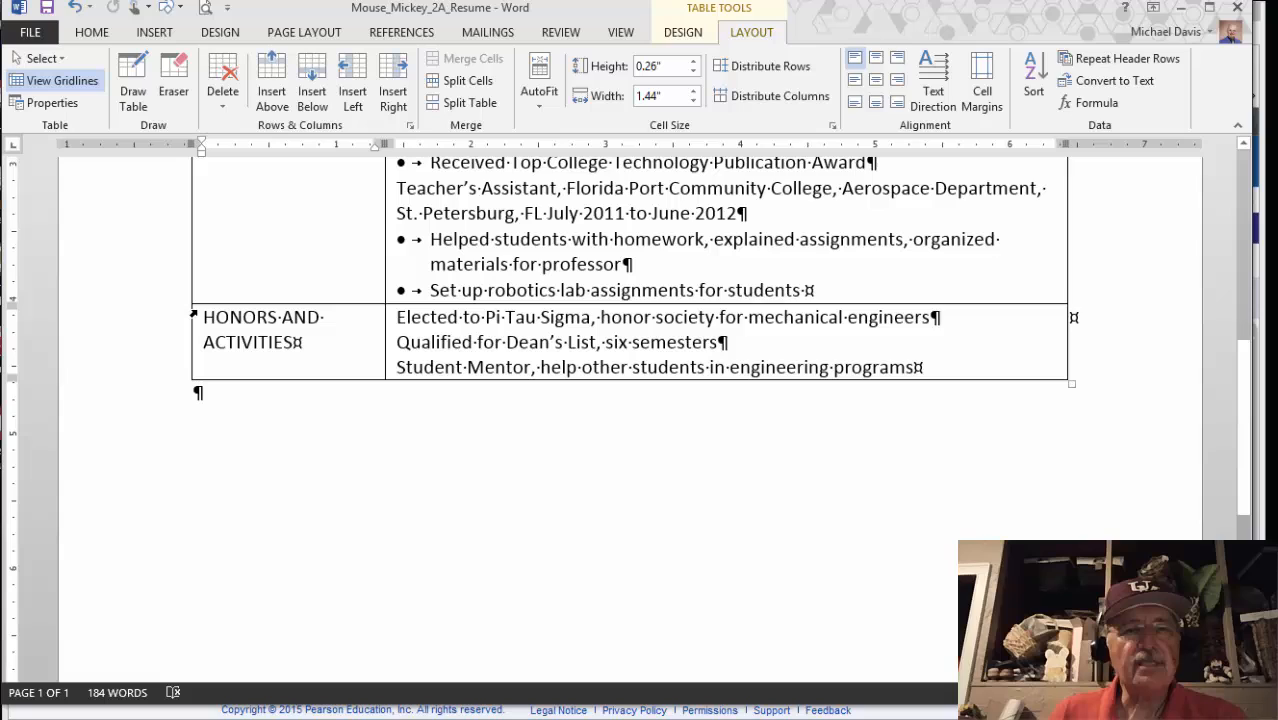
mouse_move(187, 310)
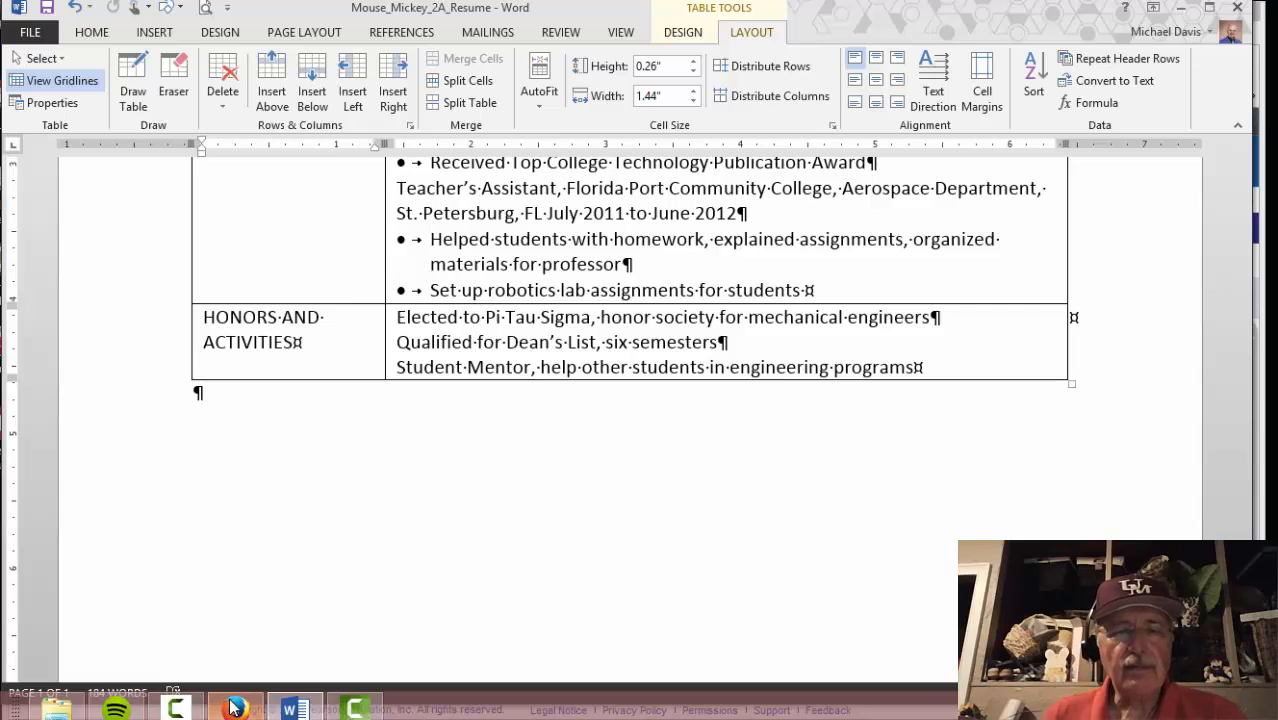
click(231, 710)
scroll(378, 493, down, 2)
scroll(378, 493, down, 1)
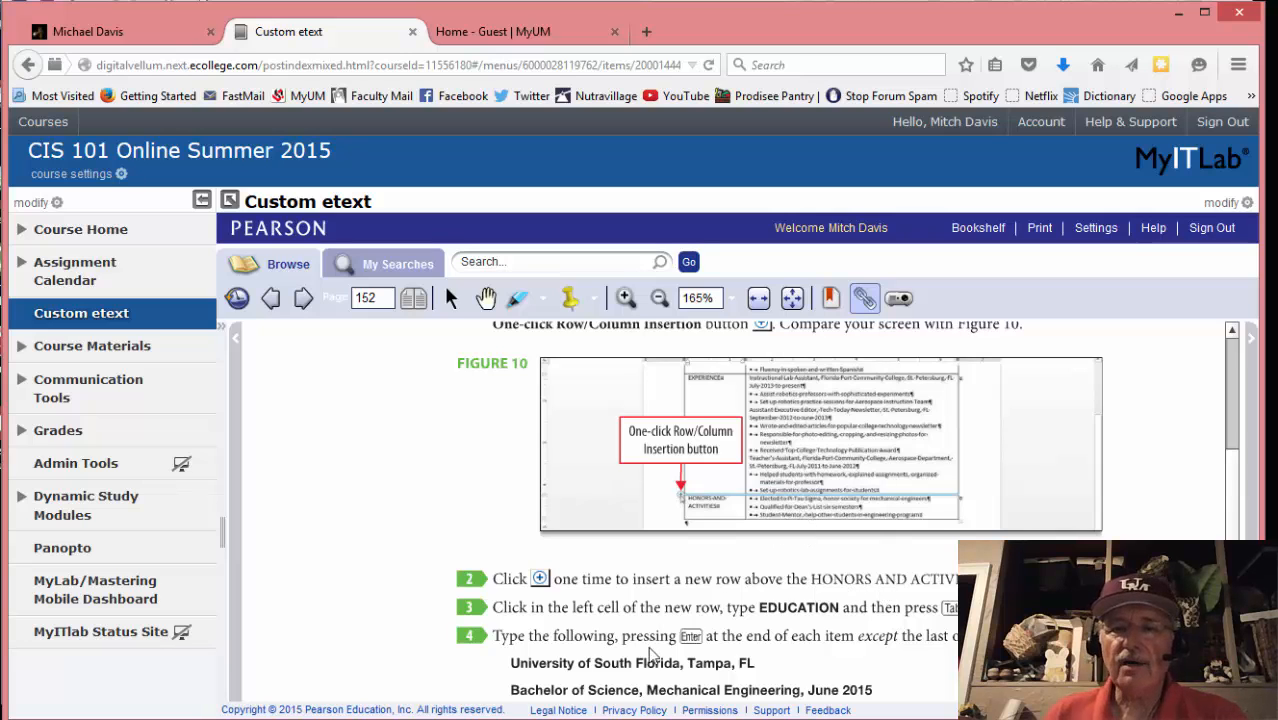
mouse_move(310, 718)
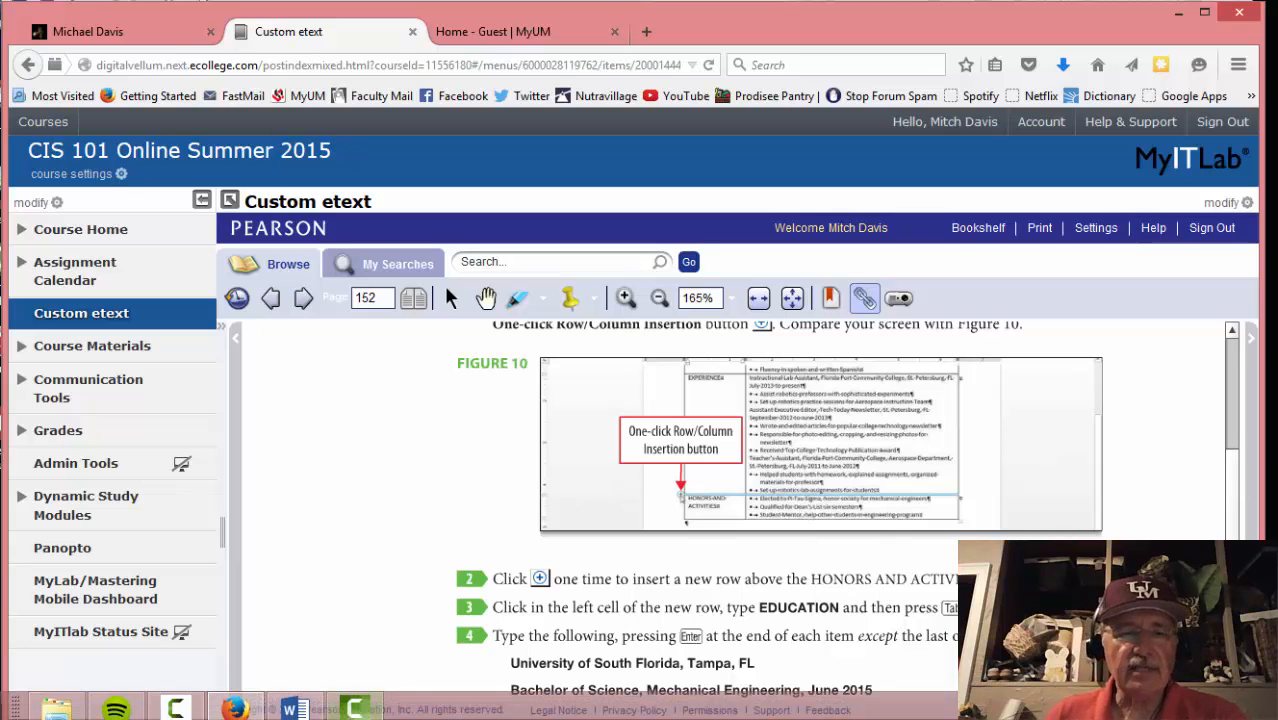
click(316, 712)
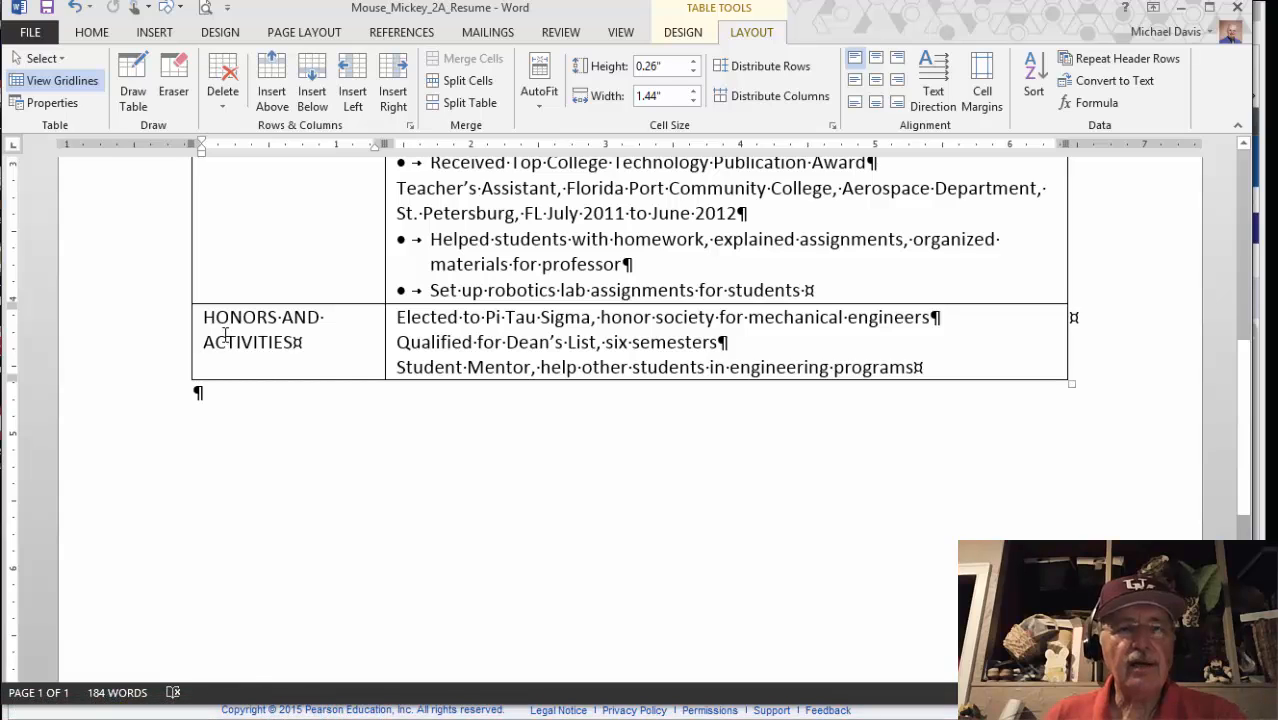
Insert an empty row above HONORS AND ACTIVITIES and check the etext
click(183, 304)
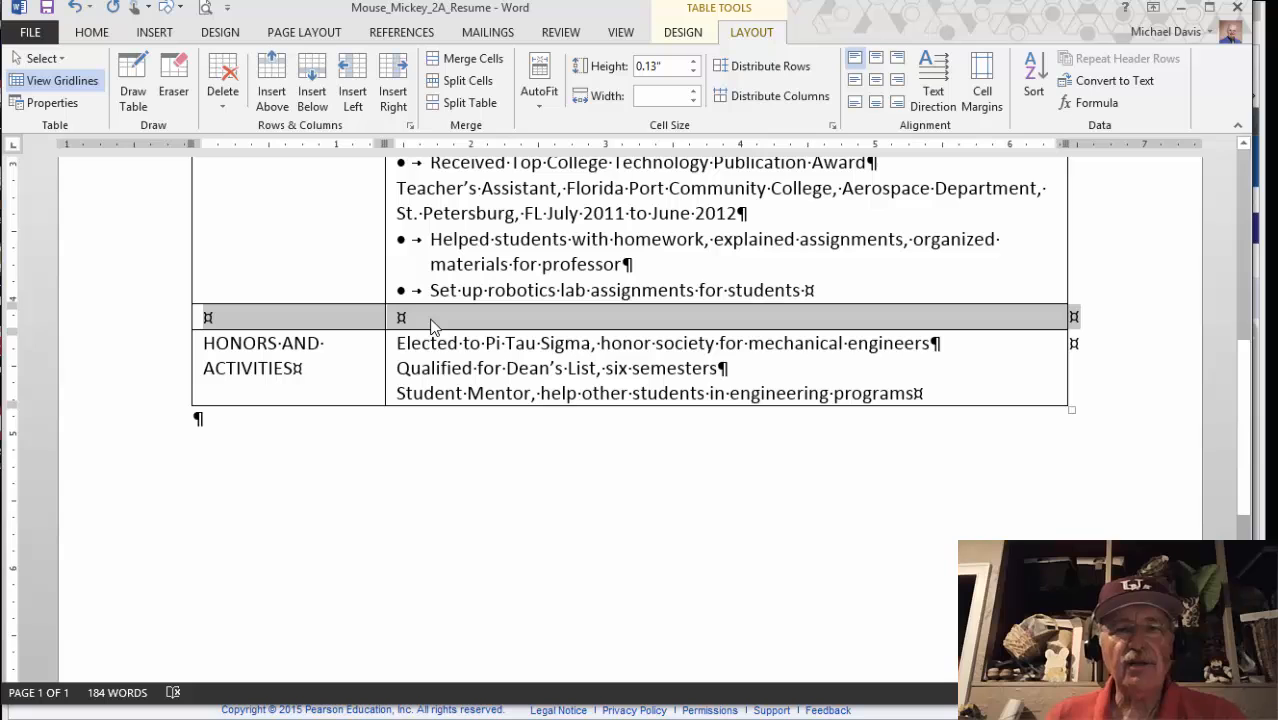
mouse_move(369, 714)
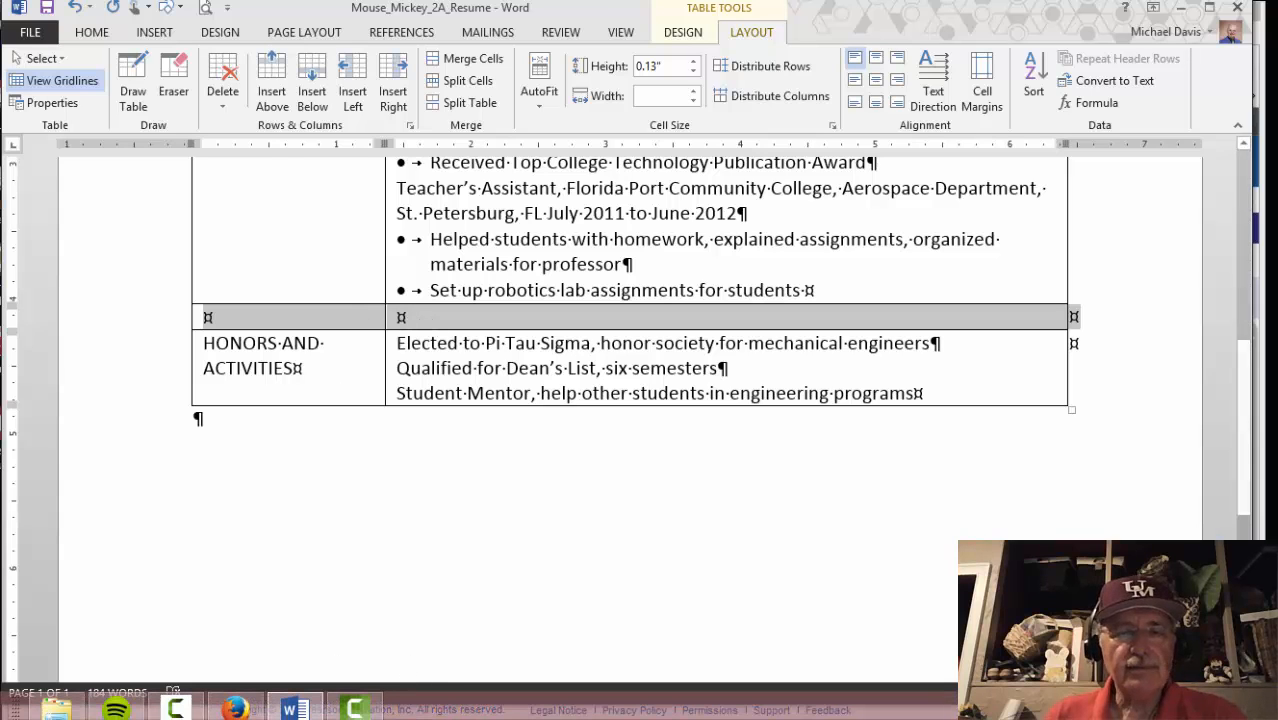
click(235, 710)
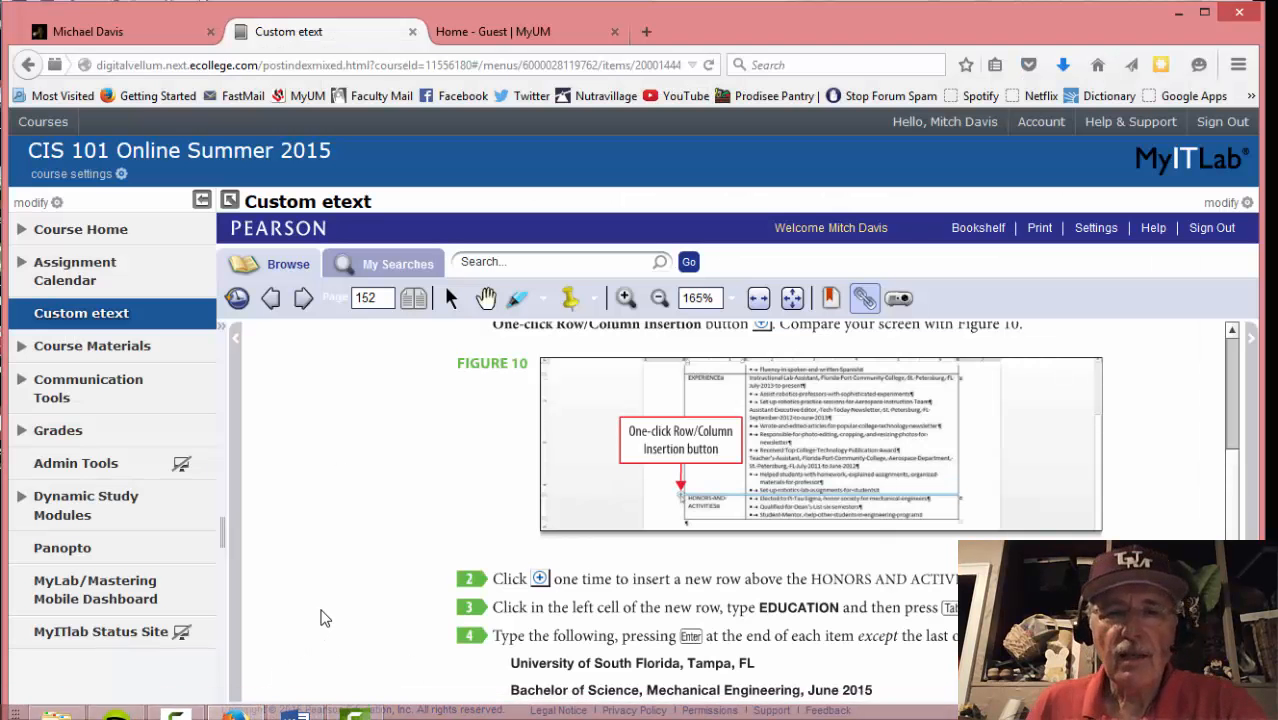
scroll(320, 614, down, 3)
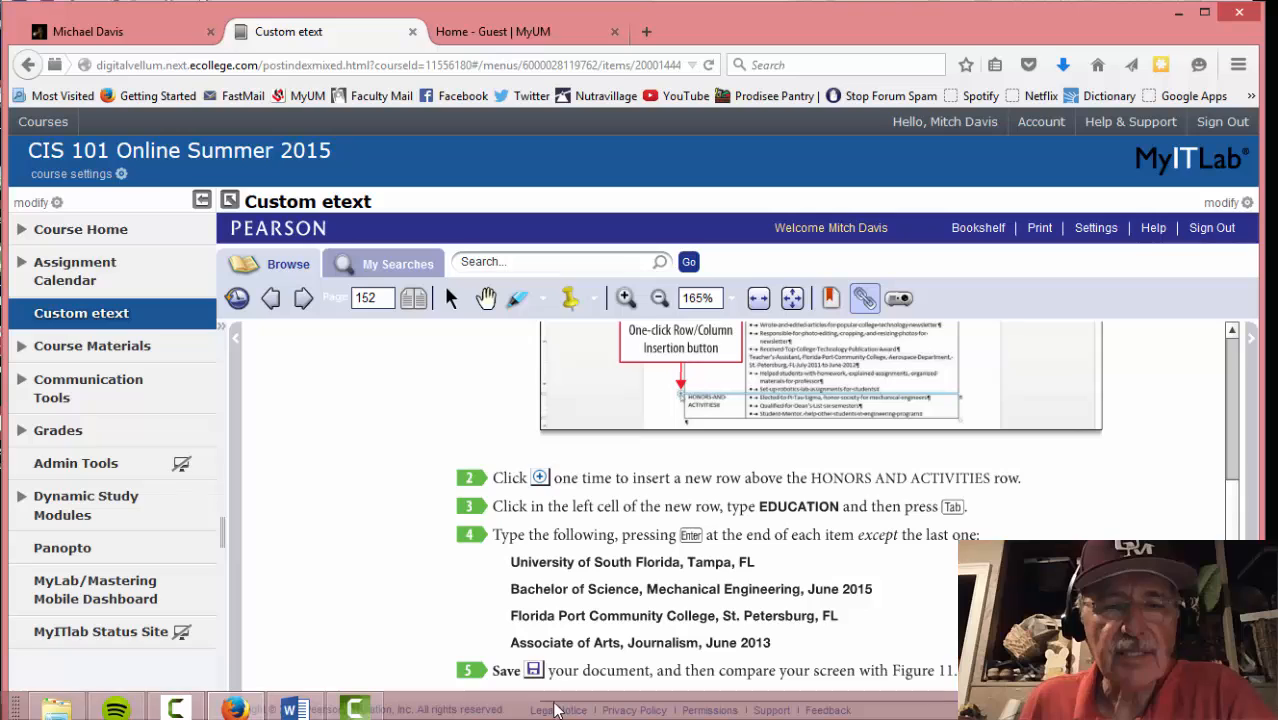
Type EDUCATION in the new row's left cell and move to its right cell
click(292, 708)
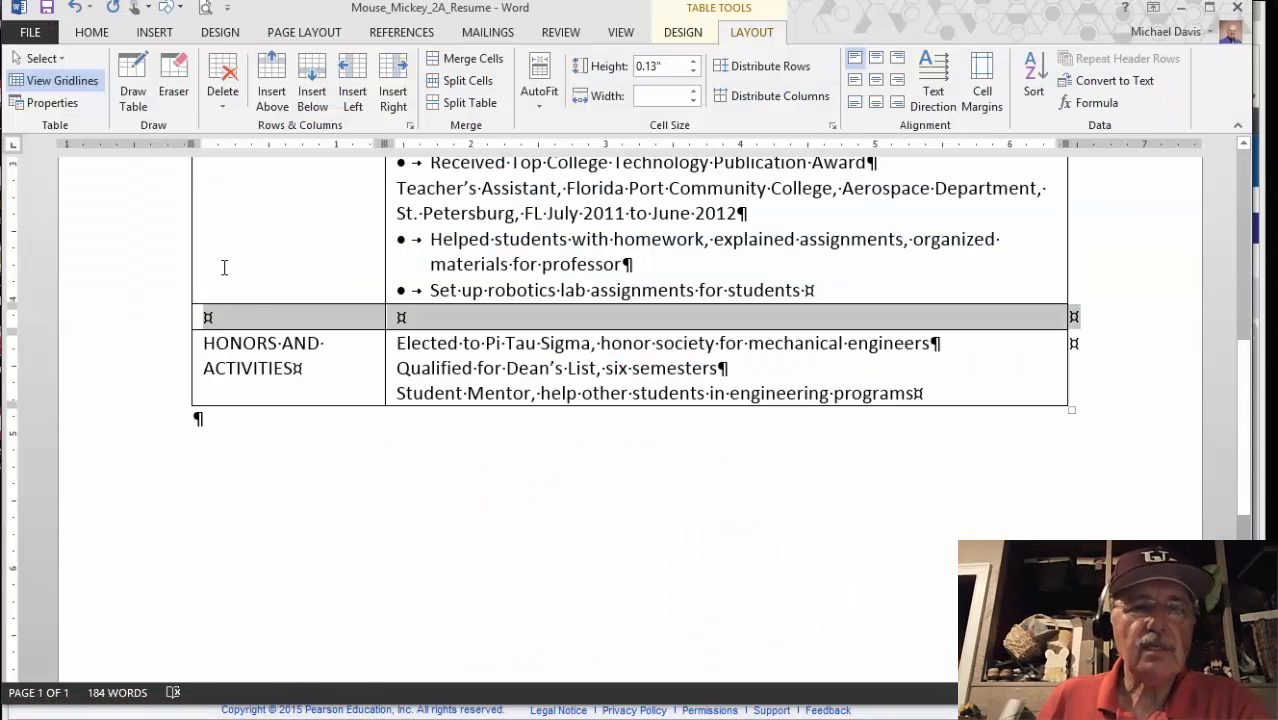
click(219, 320)
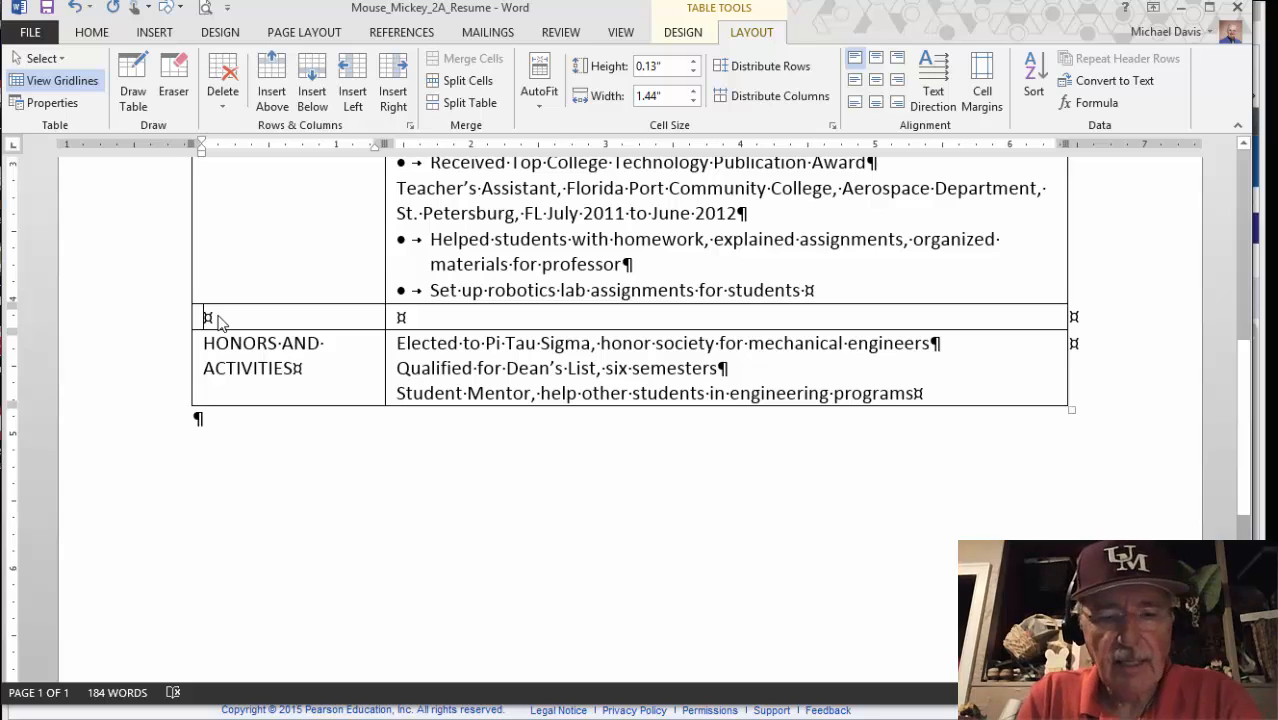
text(D)
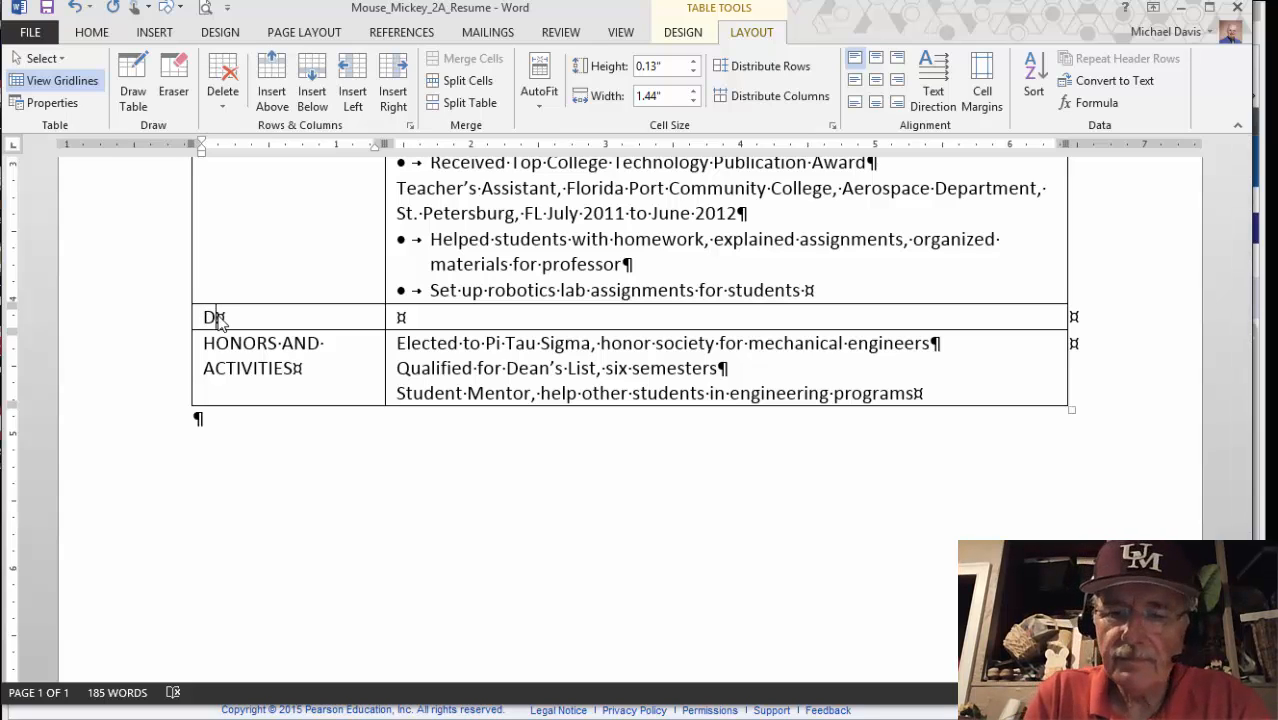
key(BackSpace)
text(EDUCATION)
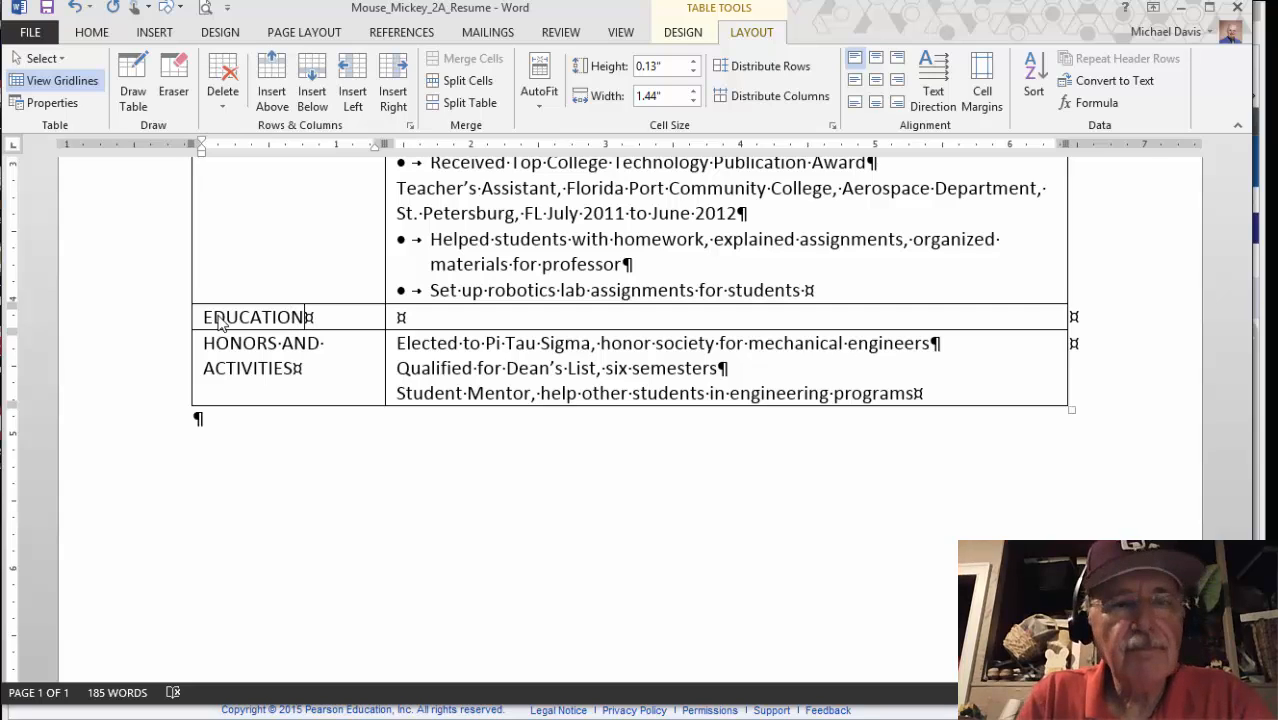
key(Tab)
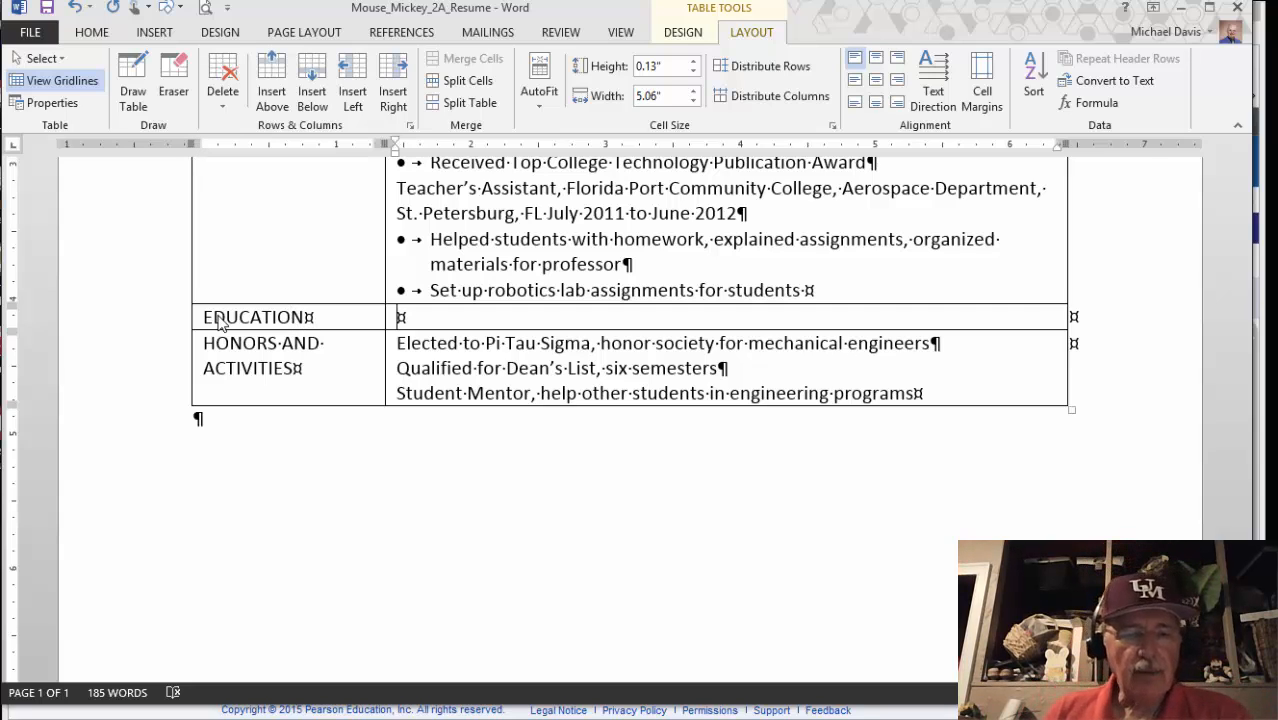
mouse_move(68, 718)
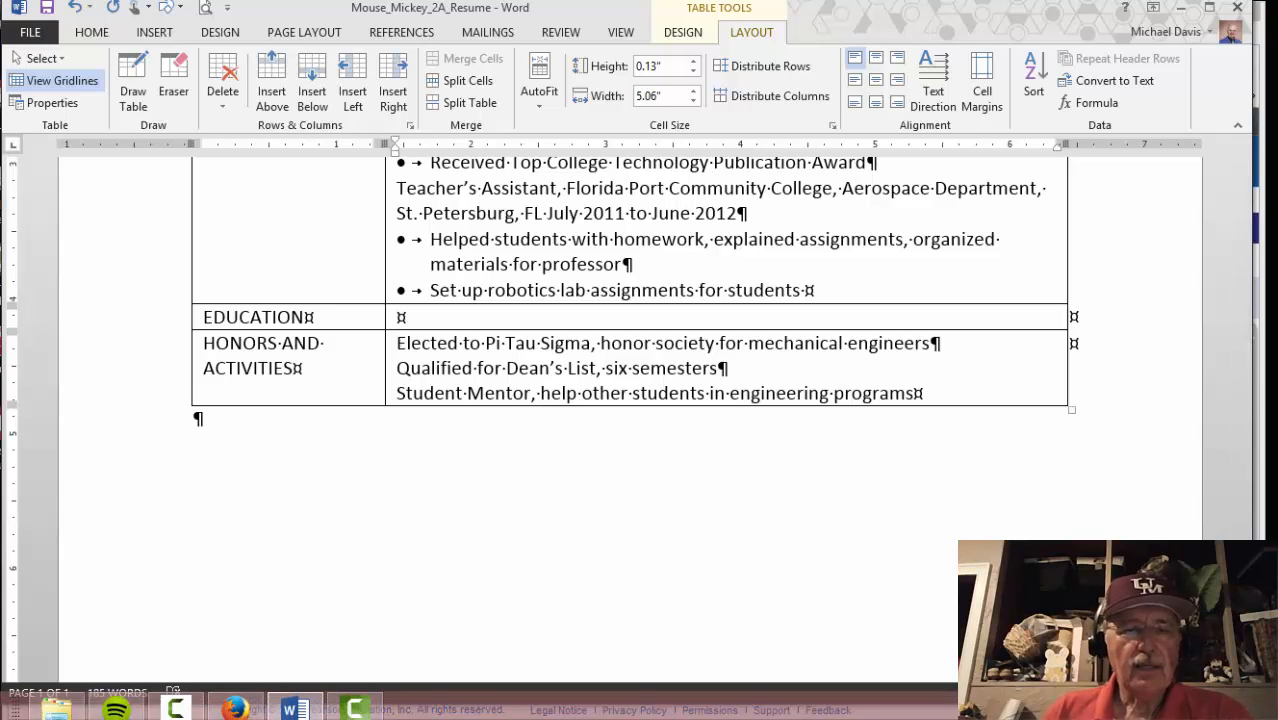
click(234, 709)
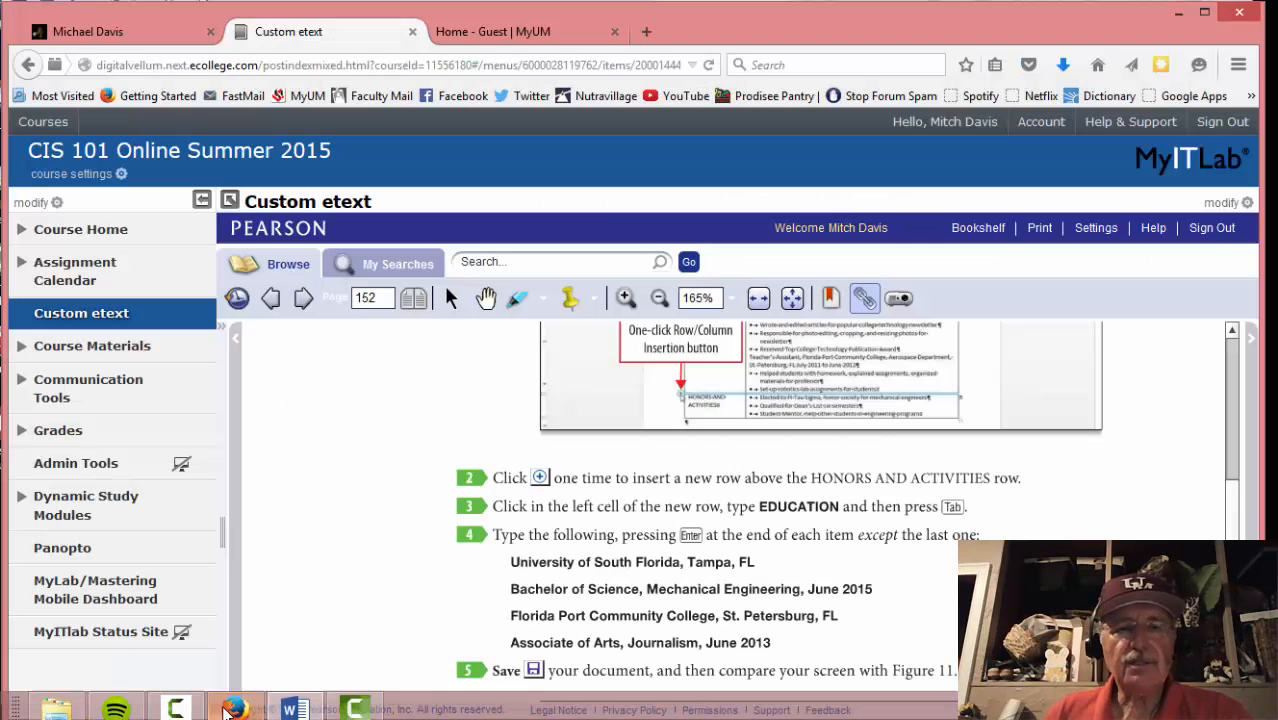
Enter 'University of South Florida, Tampa, FL' and 'Bachelor of Science, Mechanical Engineering, June 2015'
scroll(330, 612, down, 1)
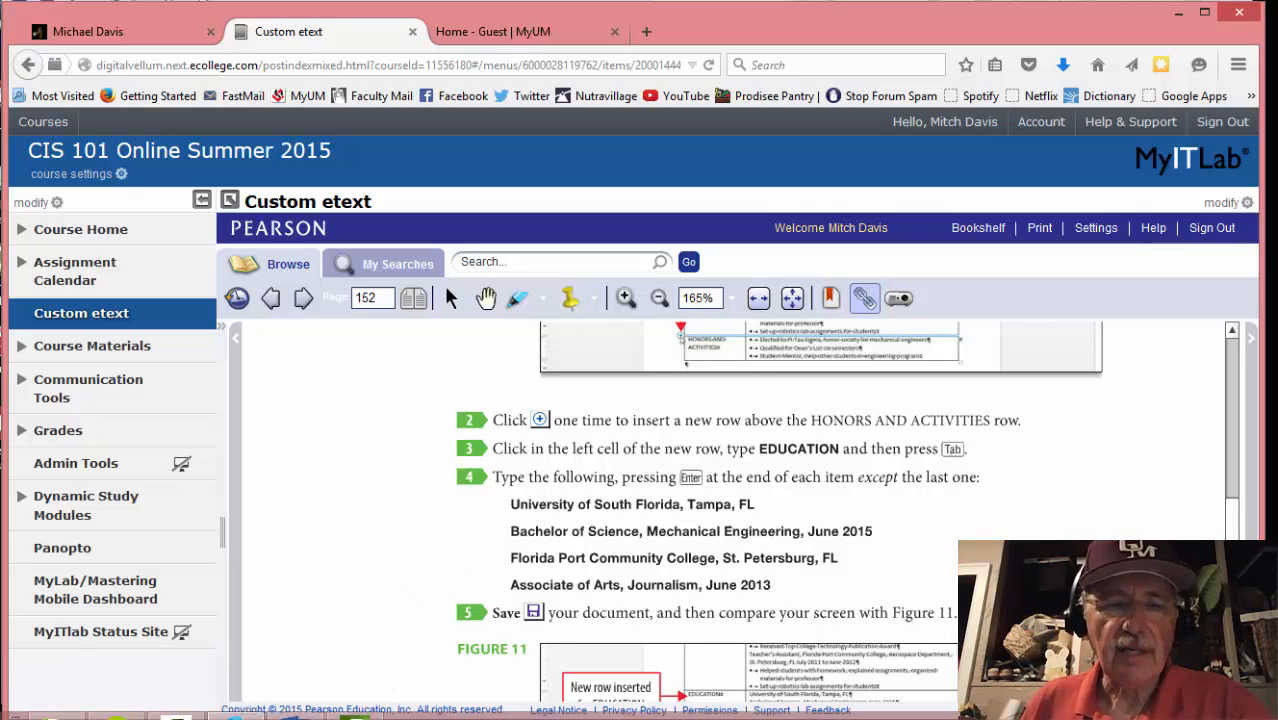
mouse_move(293, 708)
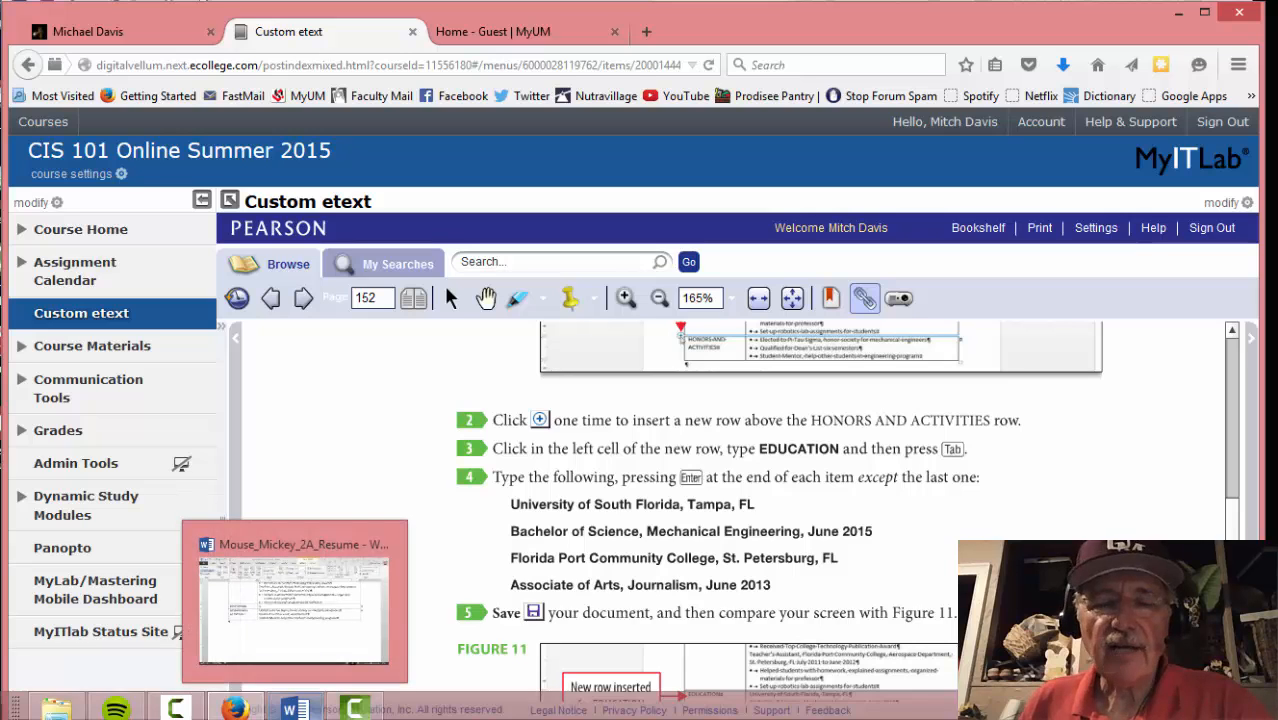
click(300, 610)
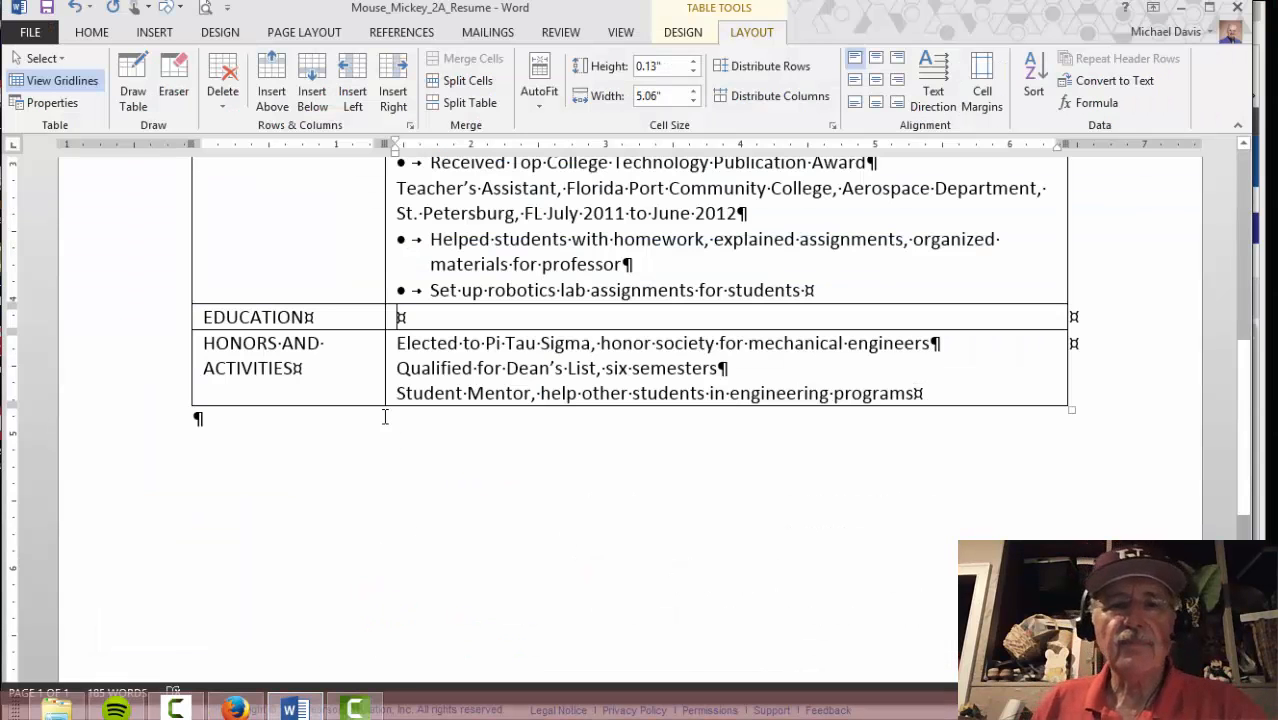
text(Univers)
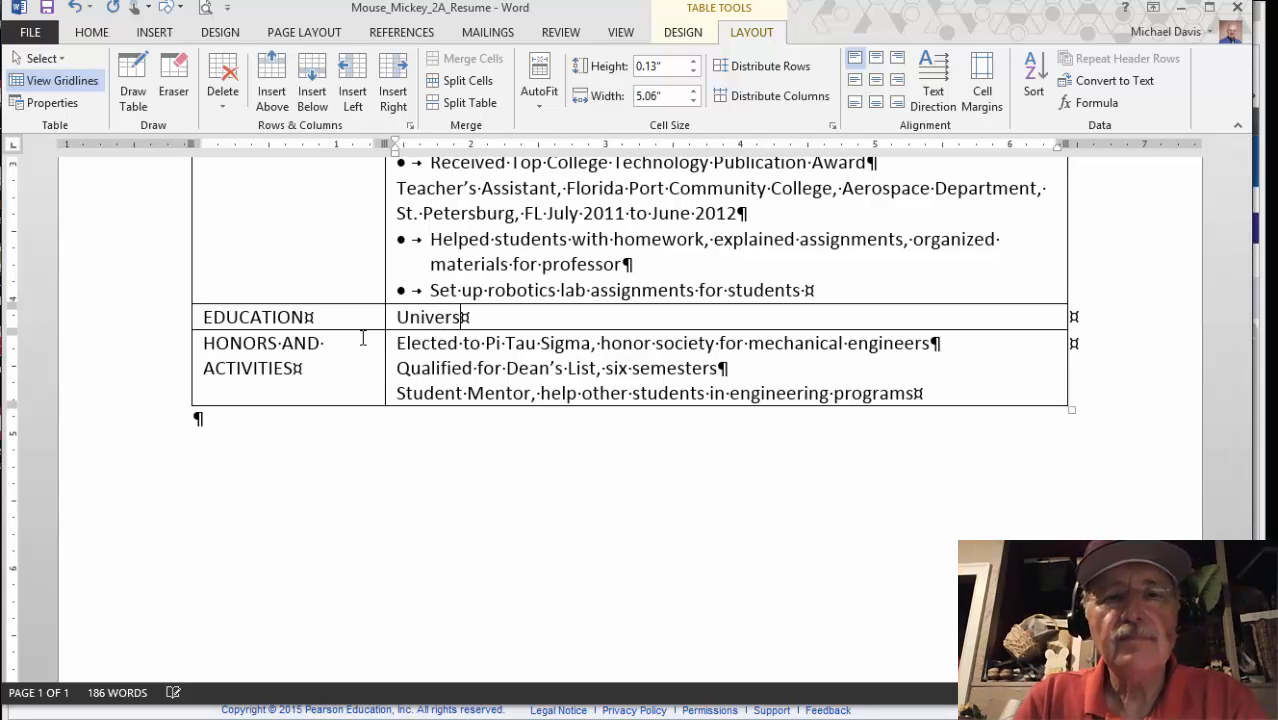
text(ity of South Florida, Tampa, FL)
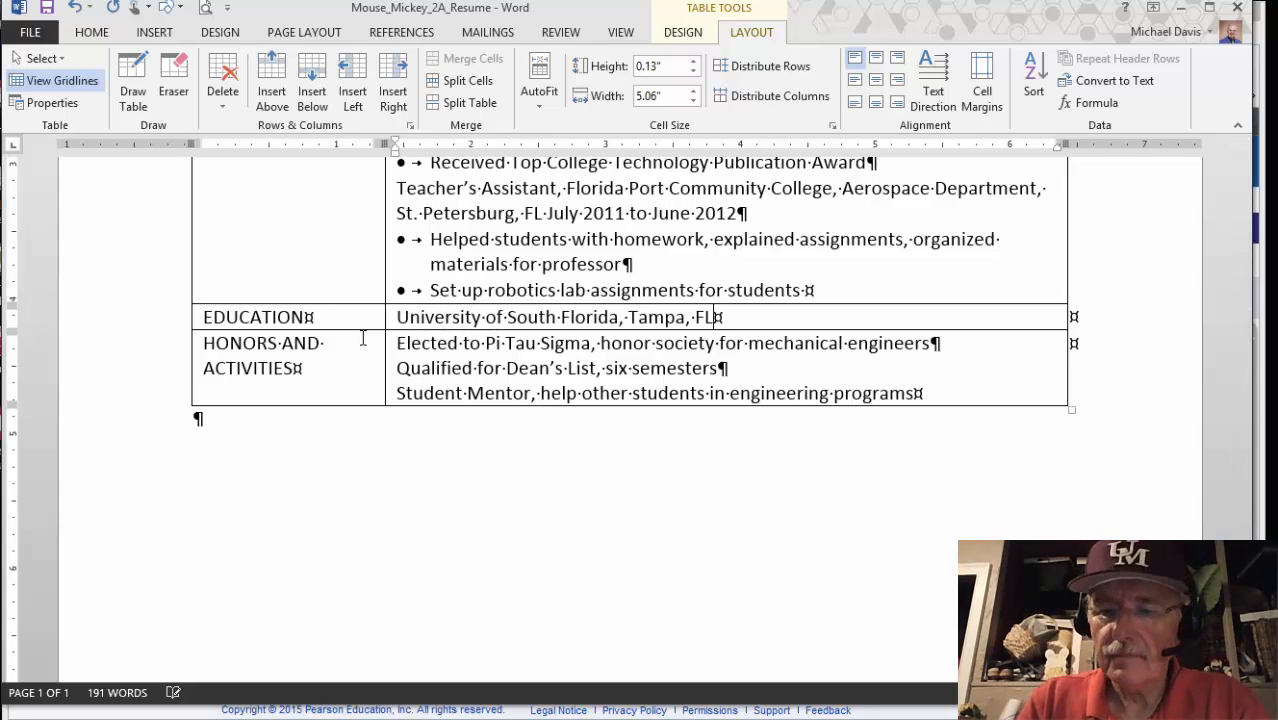
key(Return)
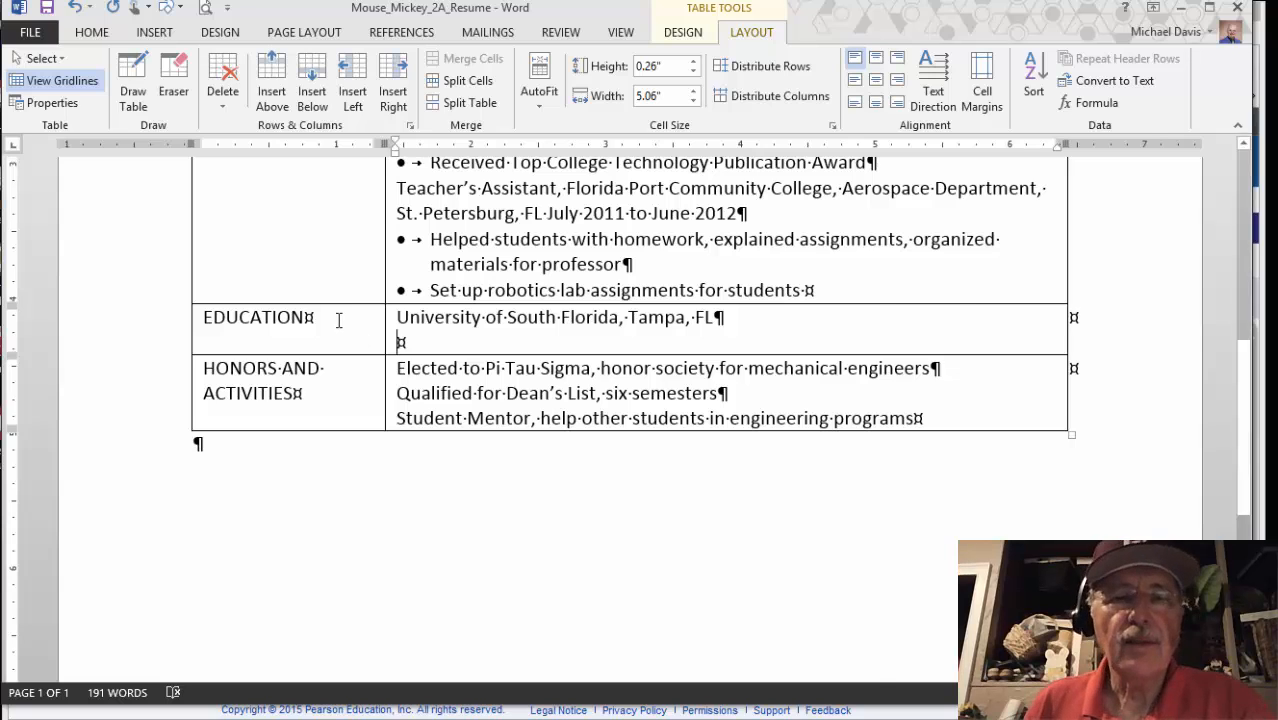
key(alt+Tab)
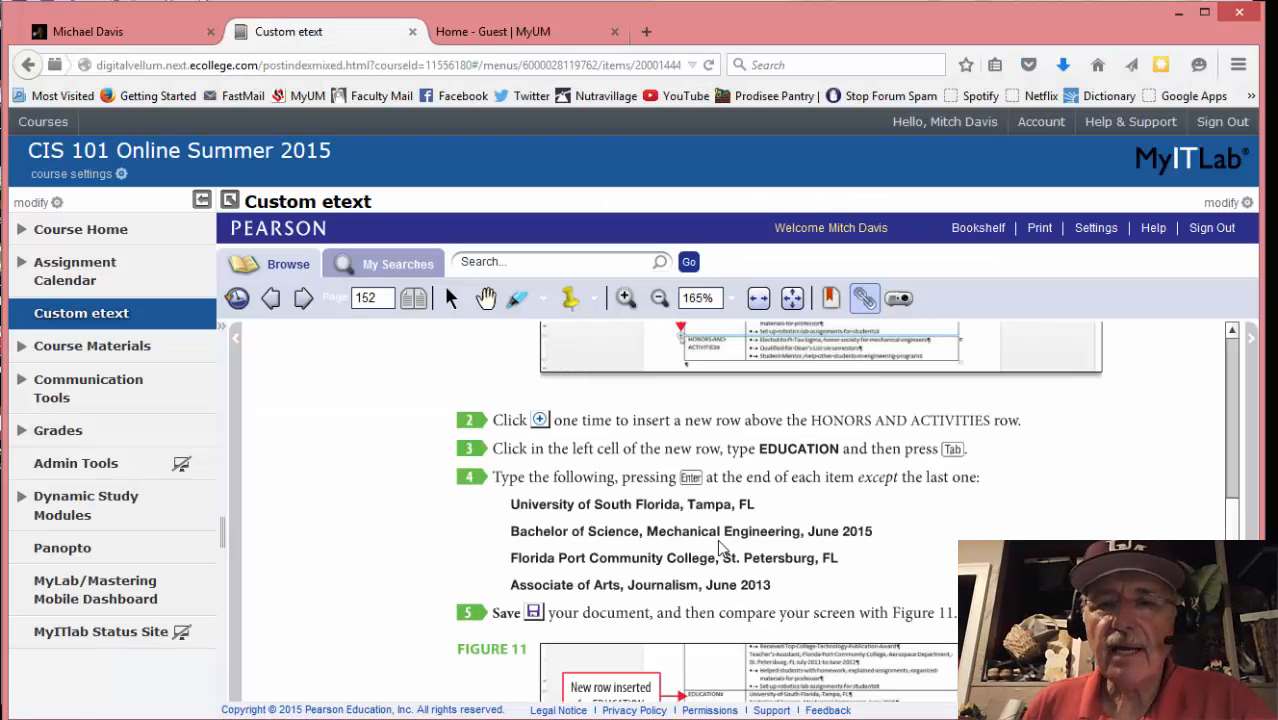
mouse_move(232, 715)
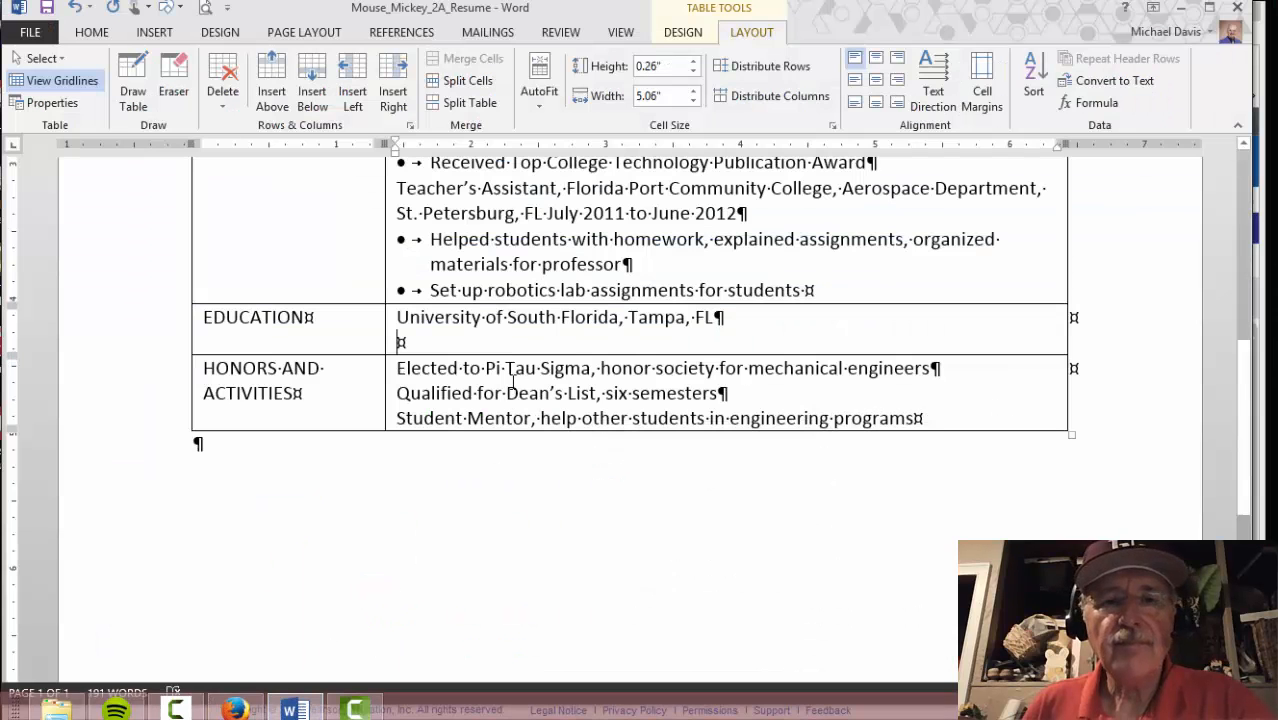
text(Ba)
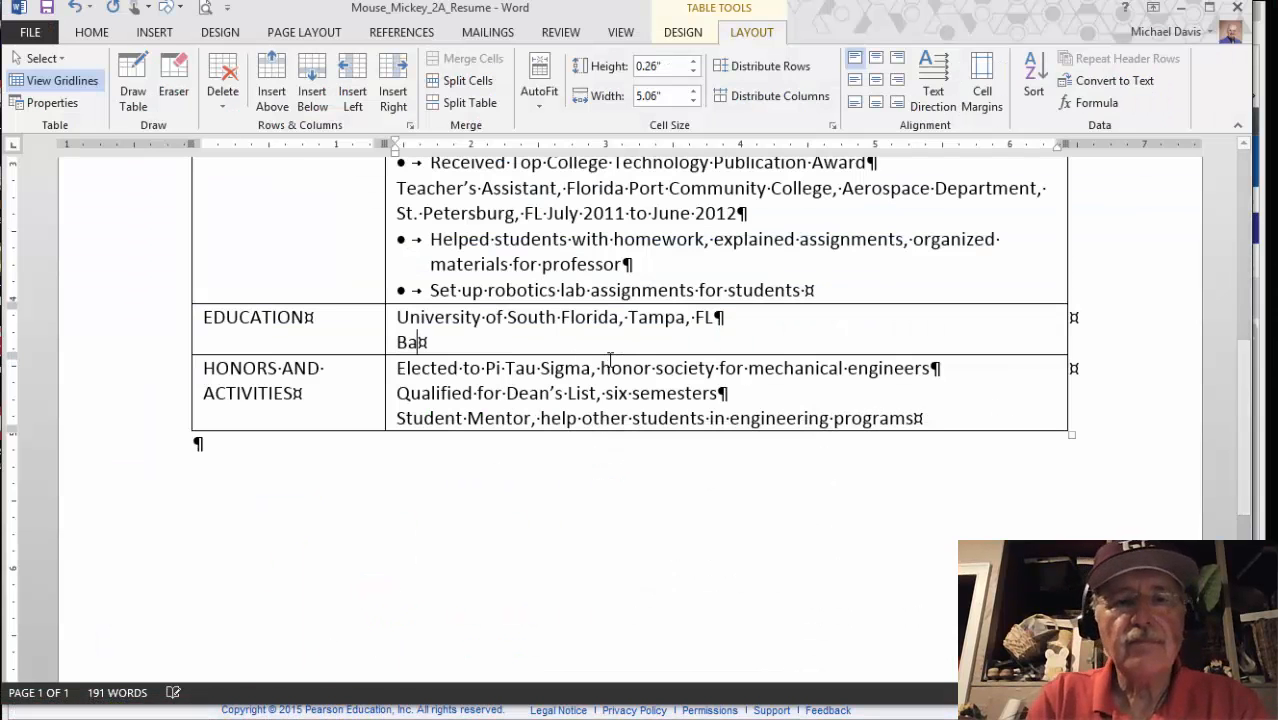
text(chelor of Science, Mechanical Engineering, June 2015)
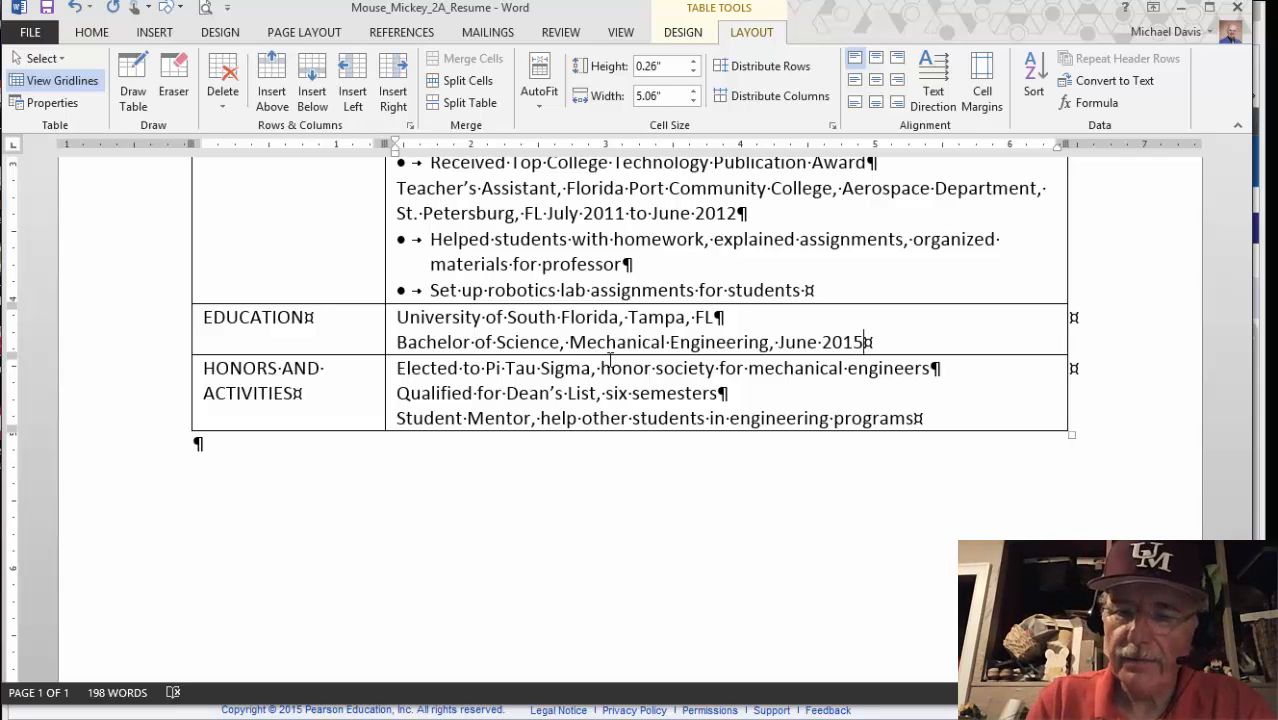
key(Return)
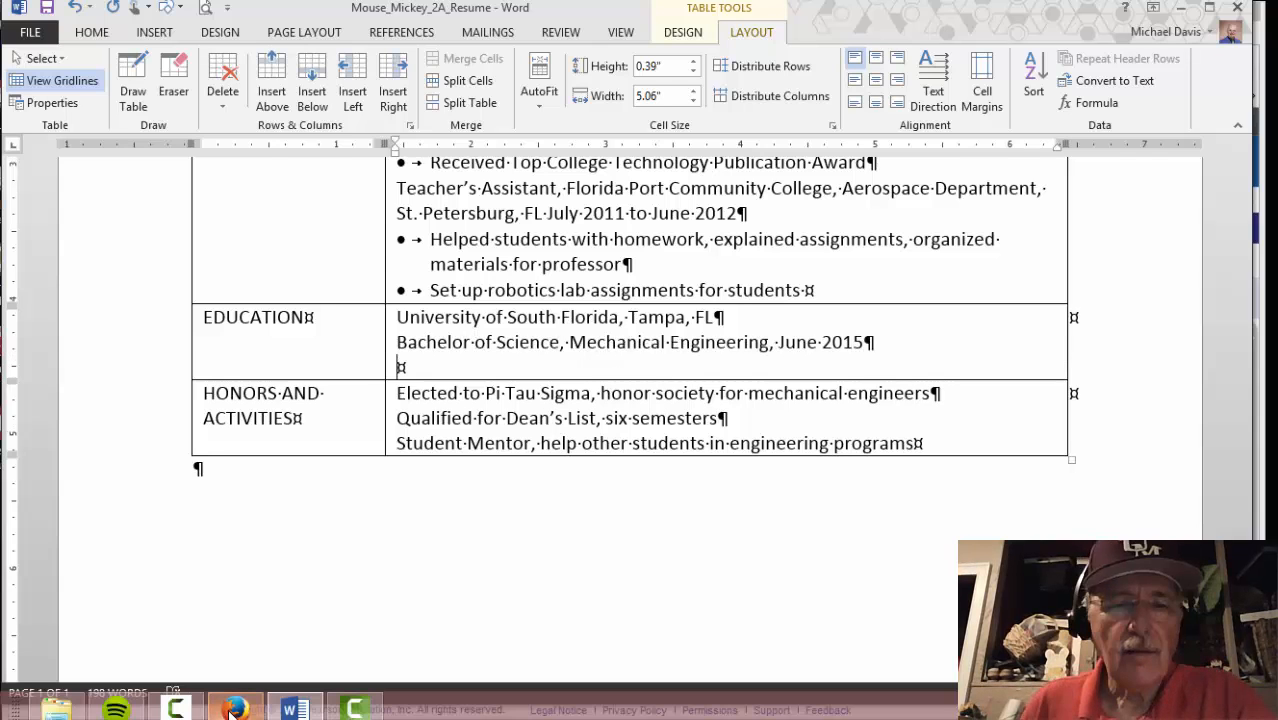
Enter 'Florida Port Community College, St. Petersburg, FL' and 'Associate of Arts, Journalism, June 2013'
click(236, 708)
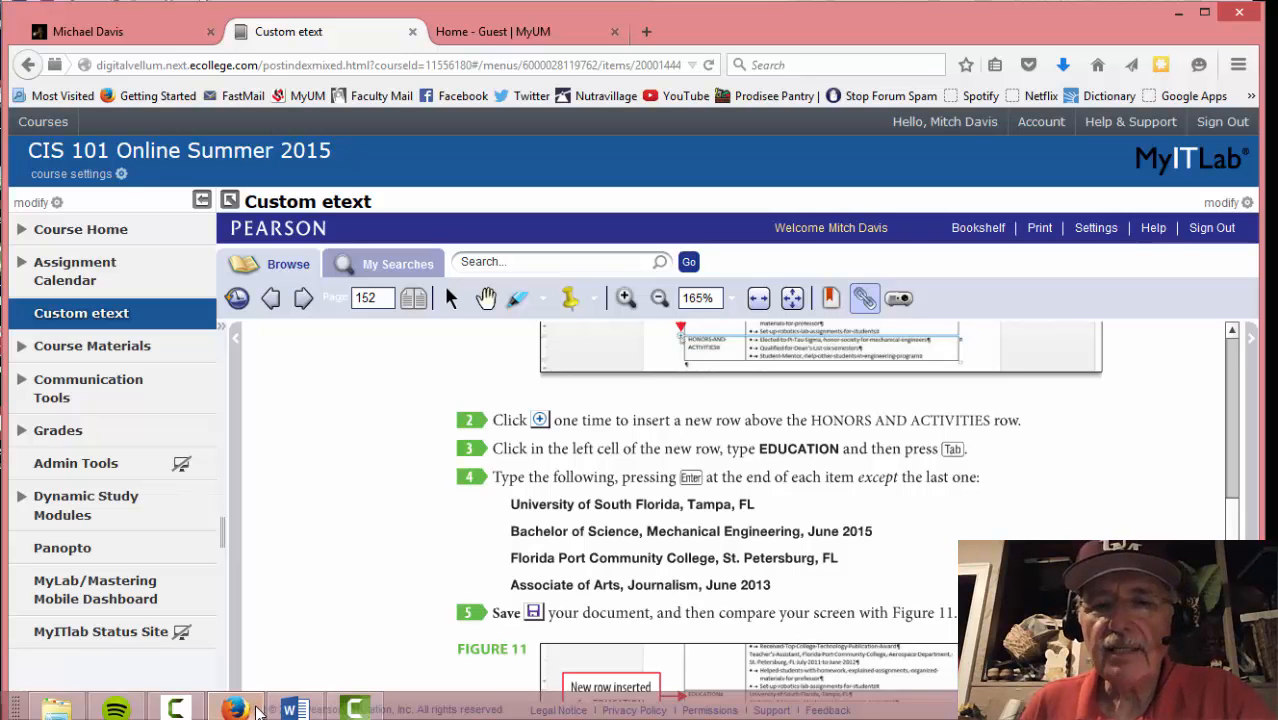
click(293, 708)
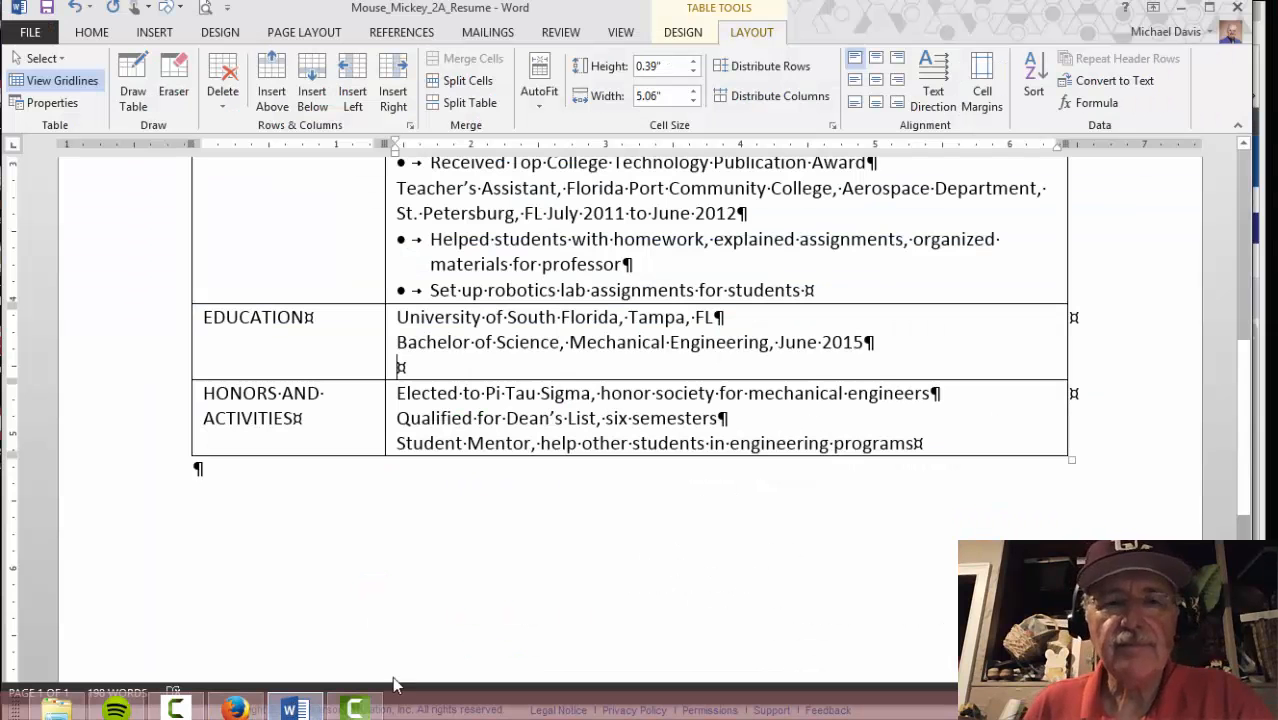
text(Florida )
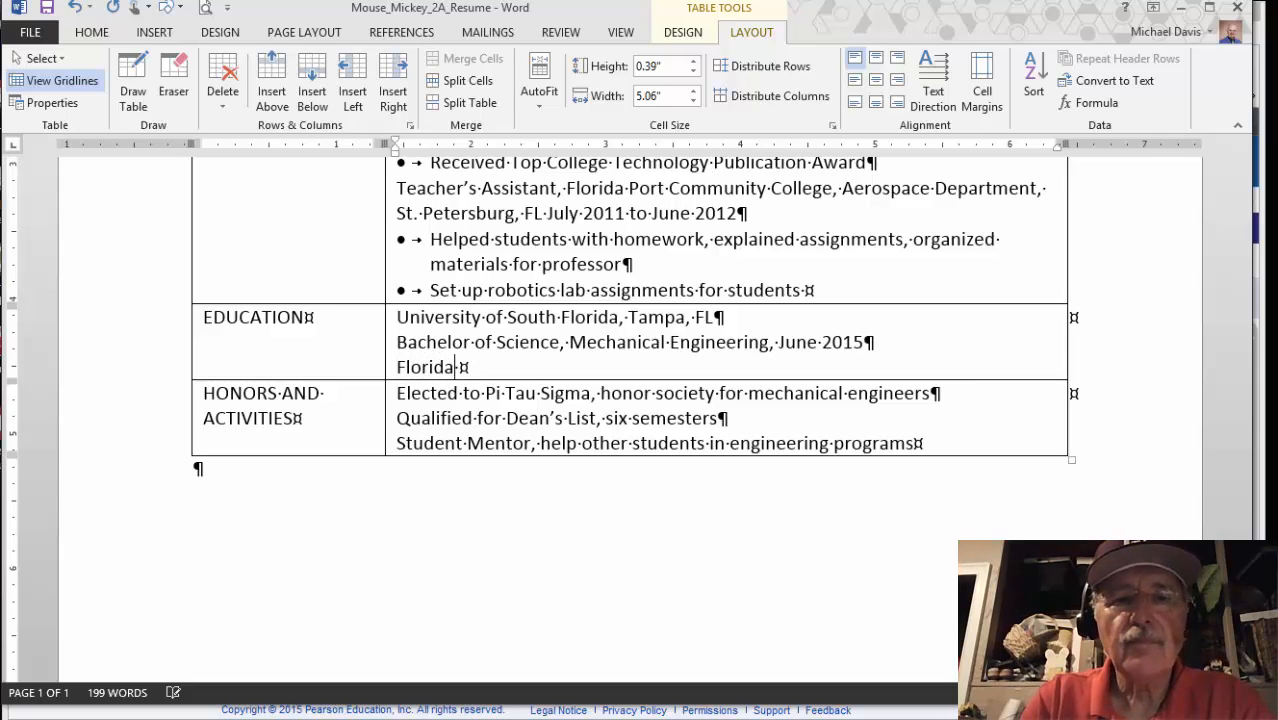
text(Port Community College, St. Petersburg, FL)
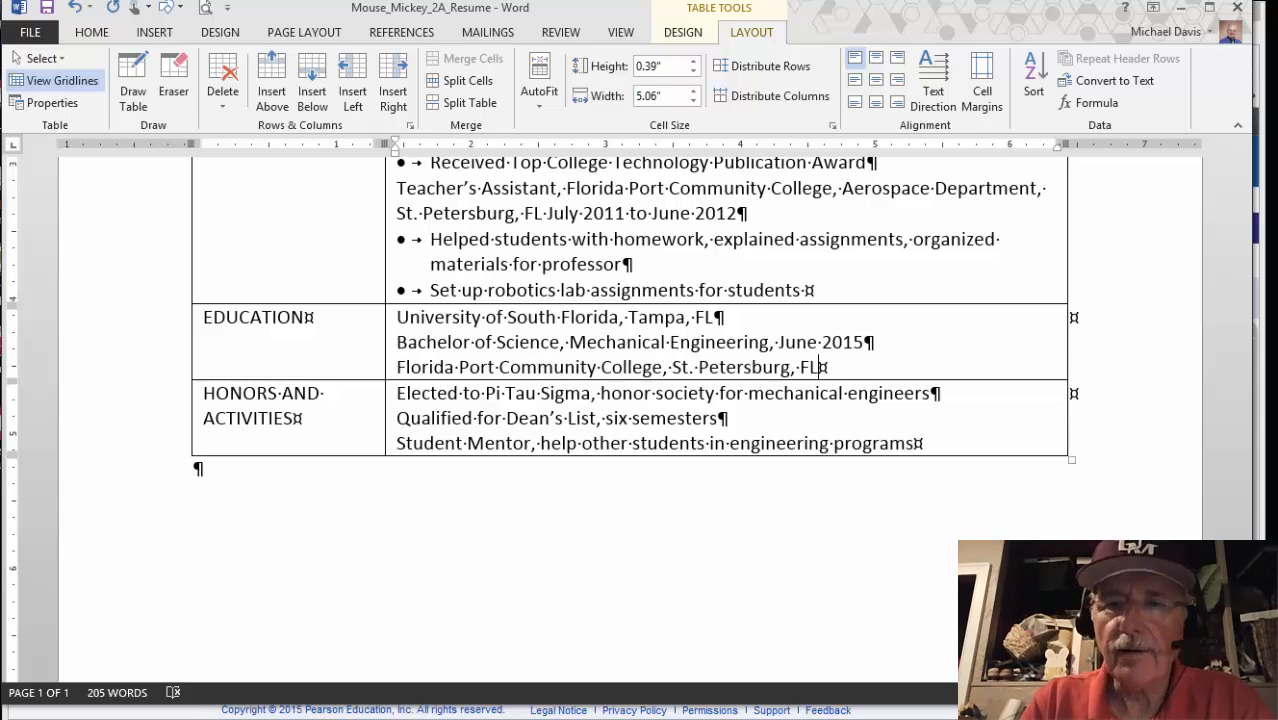
key(Return)
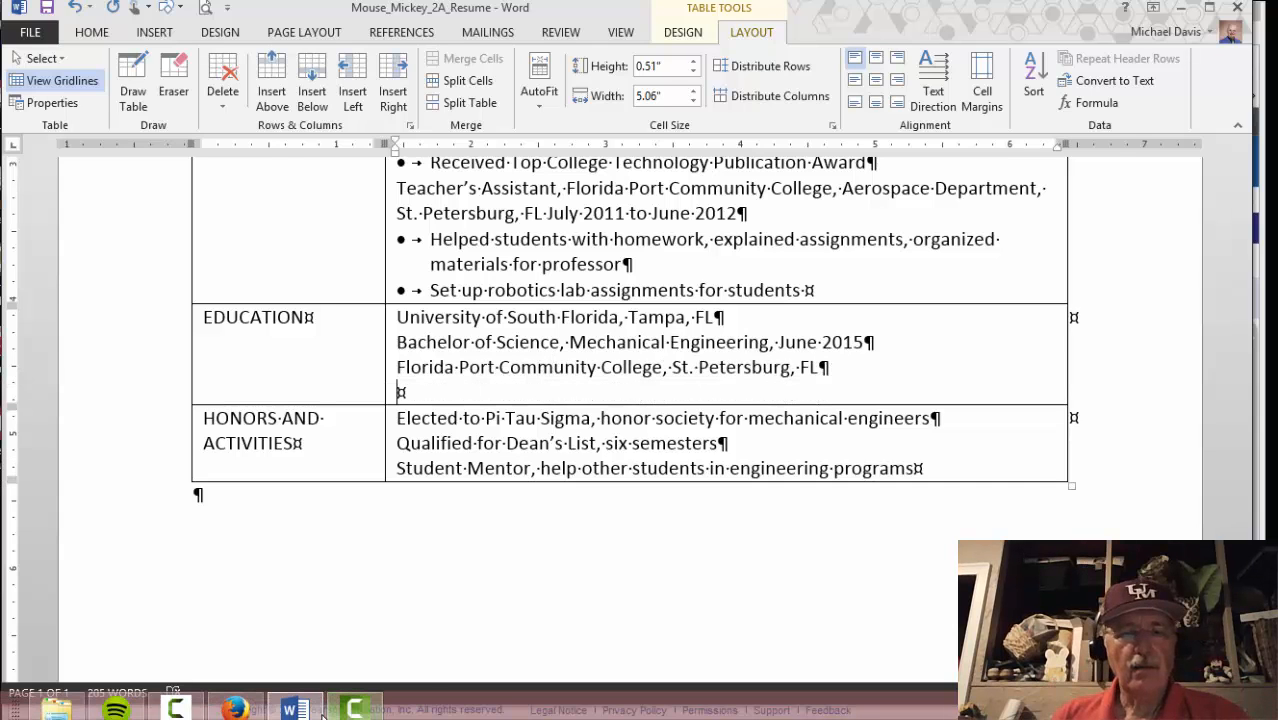
click(293, 710)
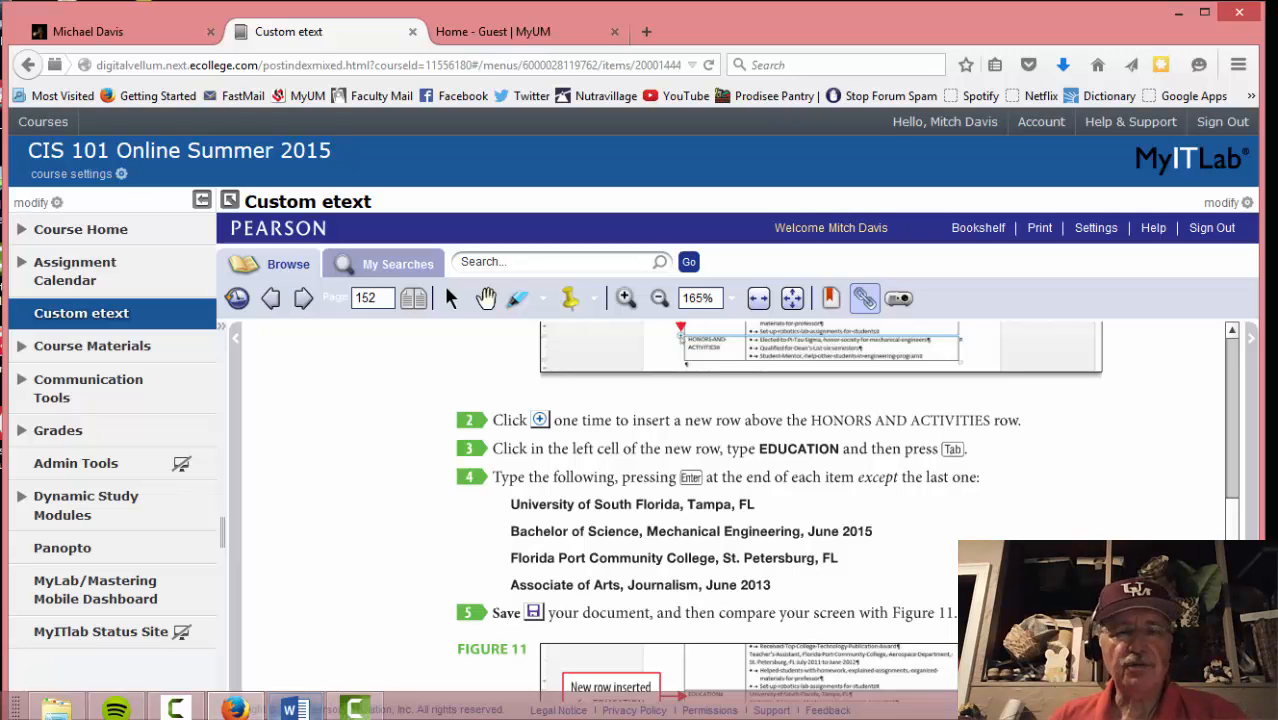
click(293, 710)
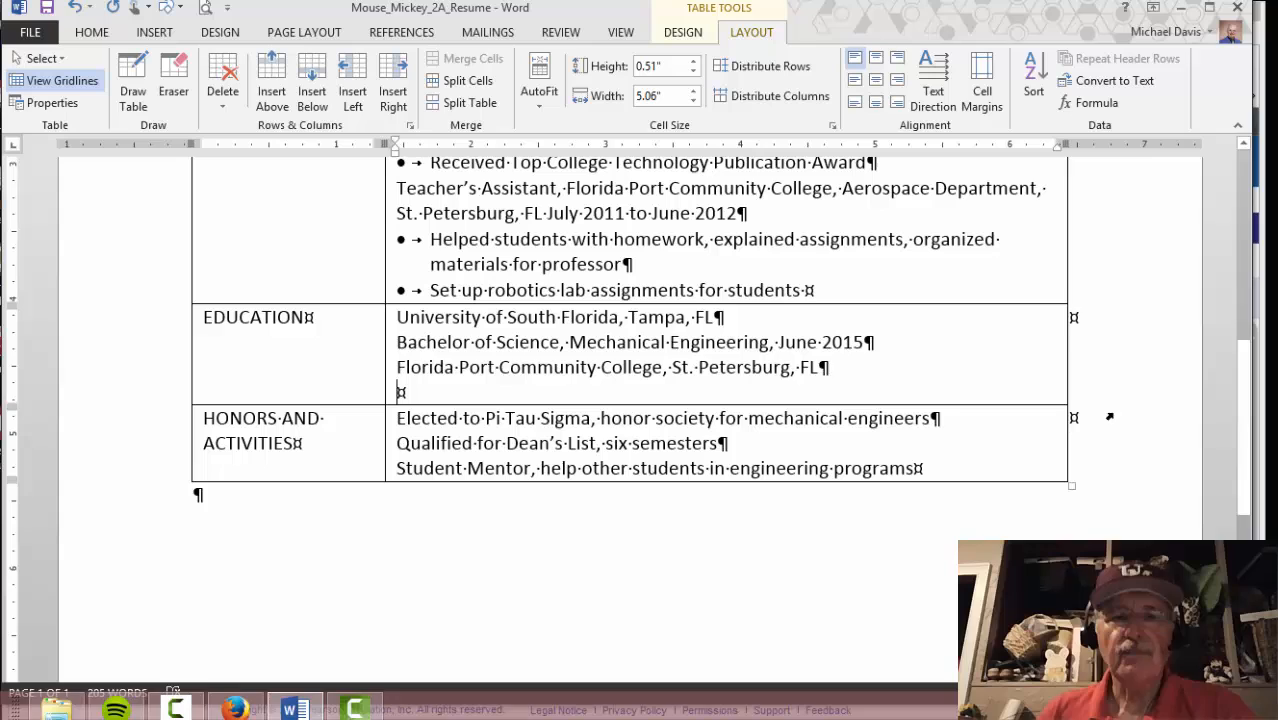
text(Associate of Arts, Journalism, June 2013)
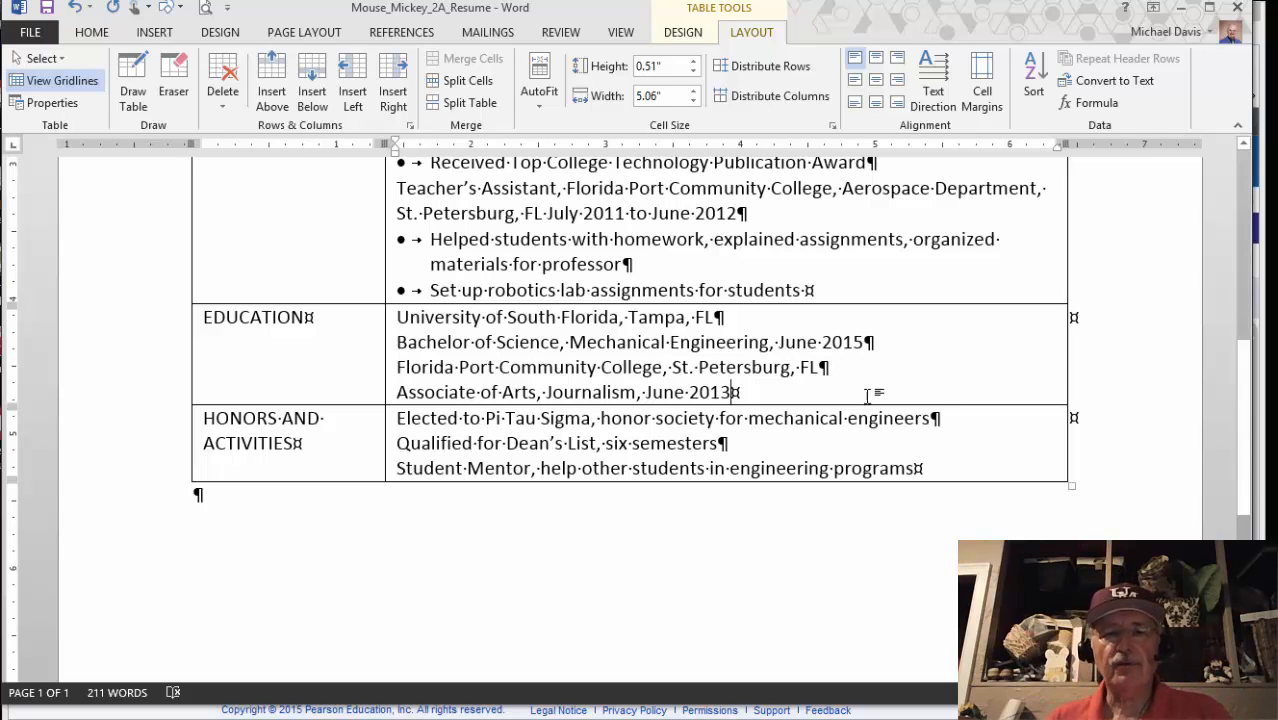
Check the etext's next step, then save the resume
mouse_move(567, 718)
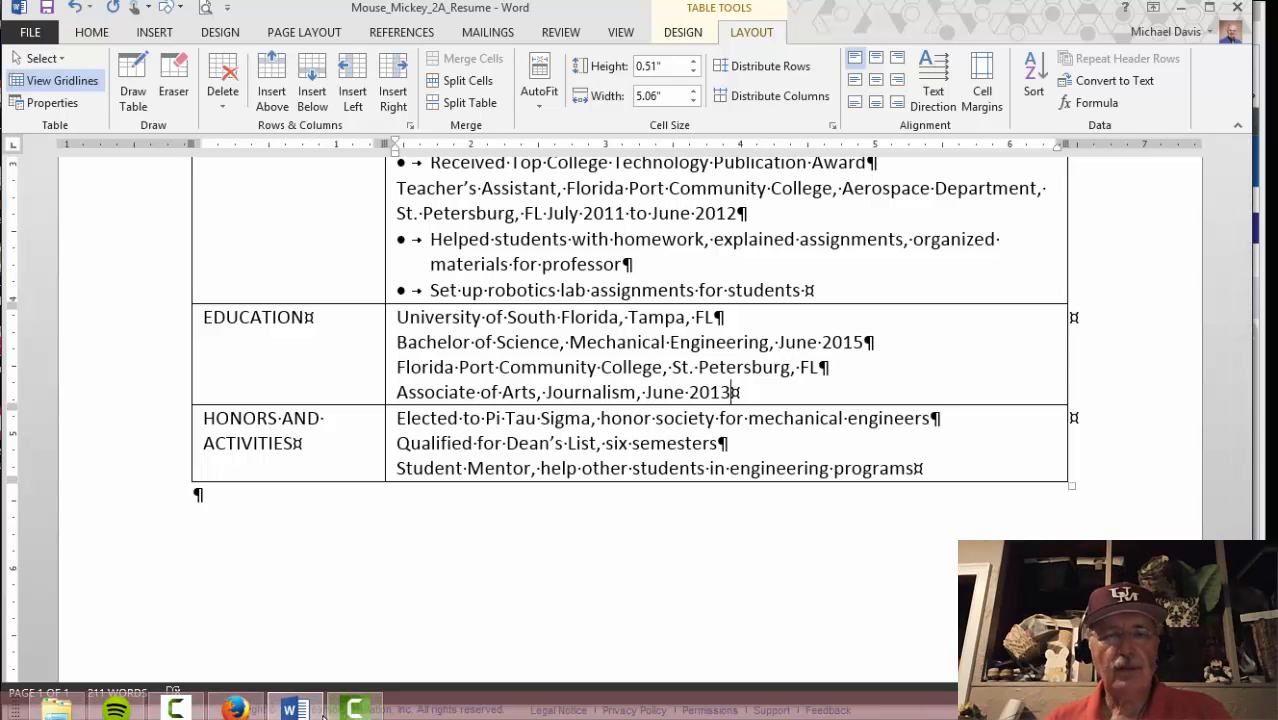
click(240, 710)
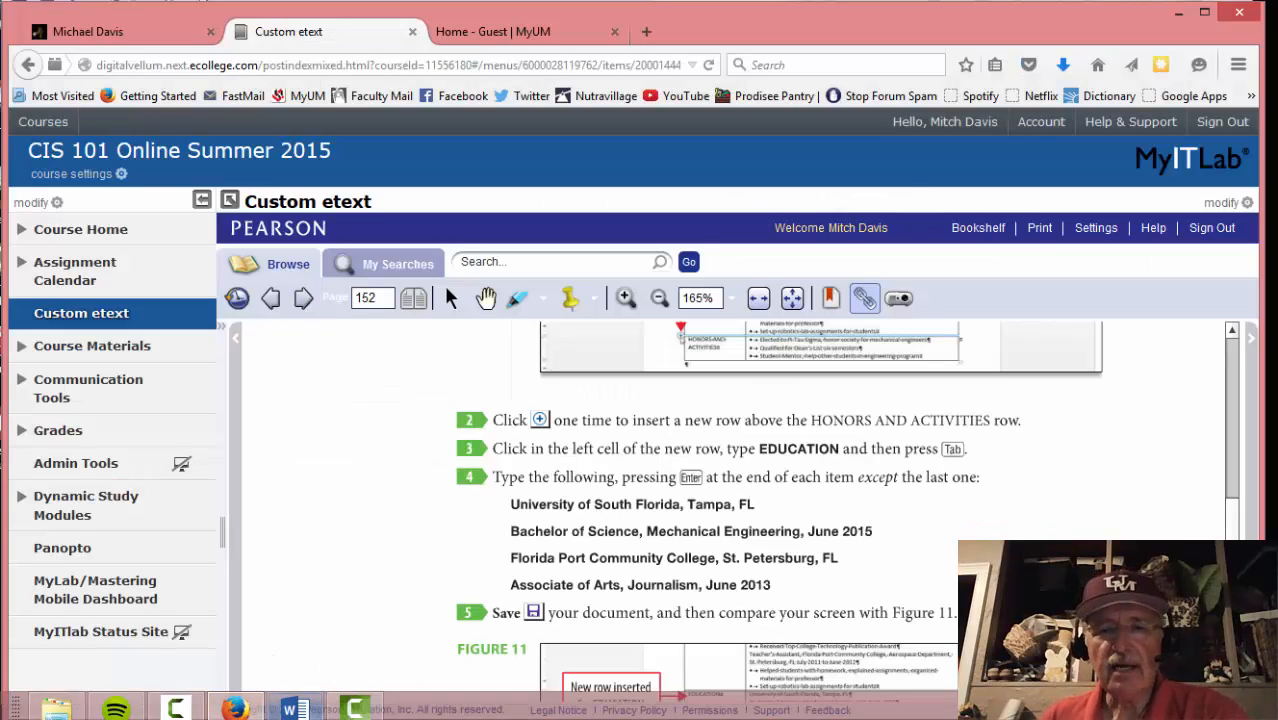
mouse_move(295, 708)
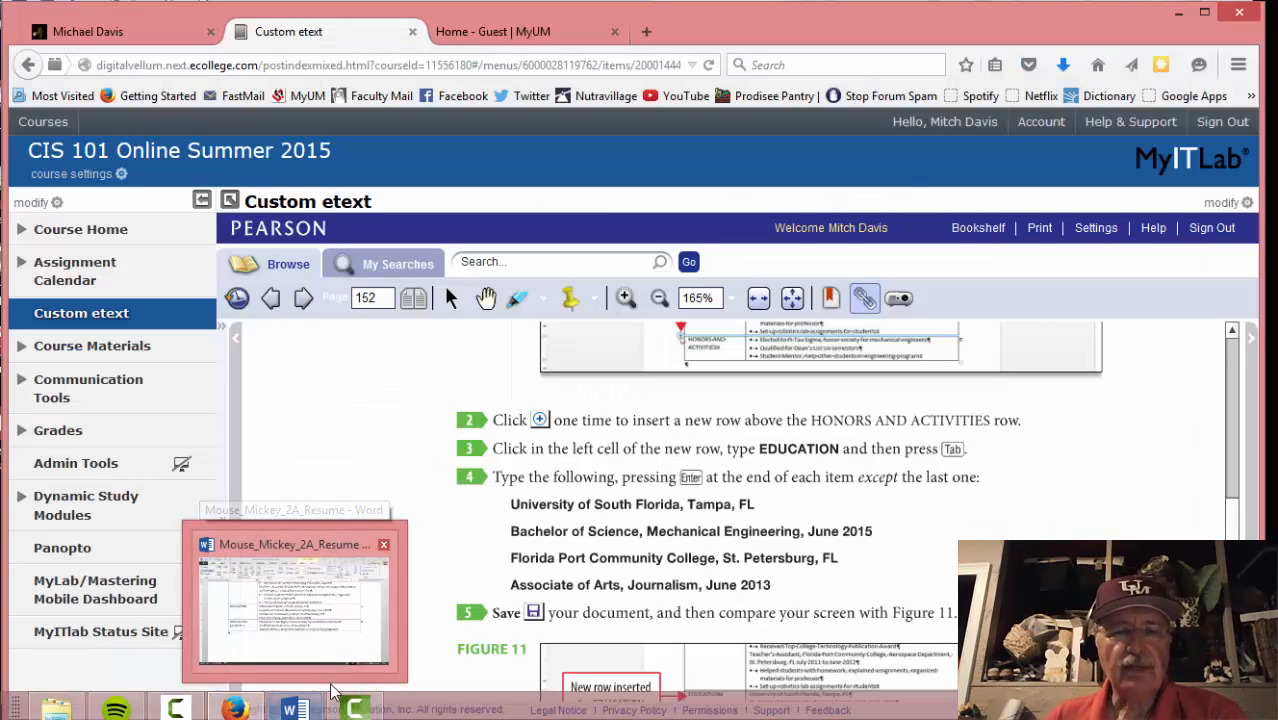
click(330, 610)
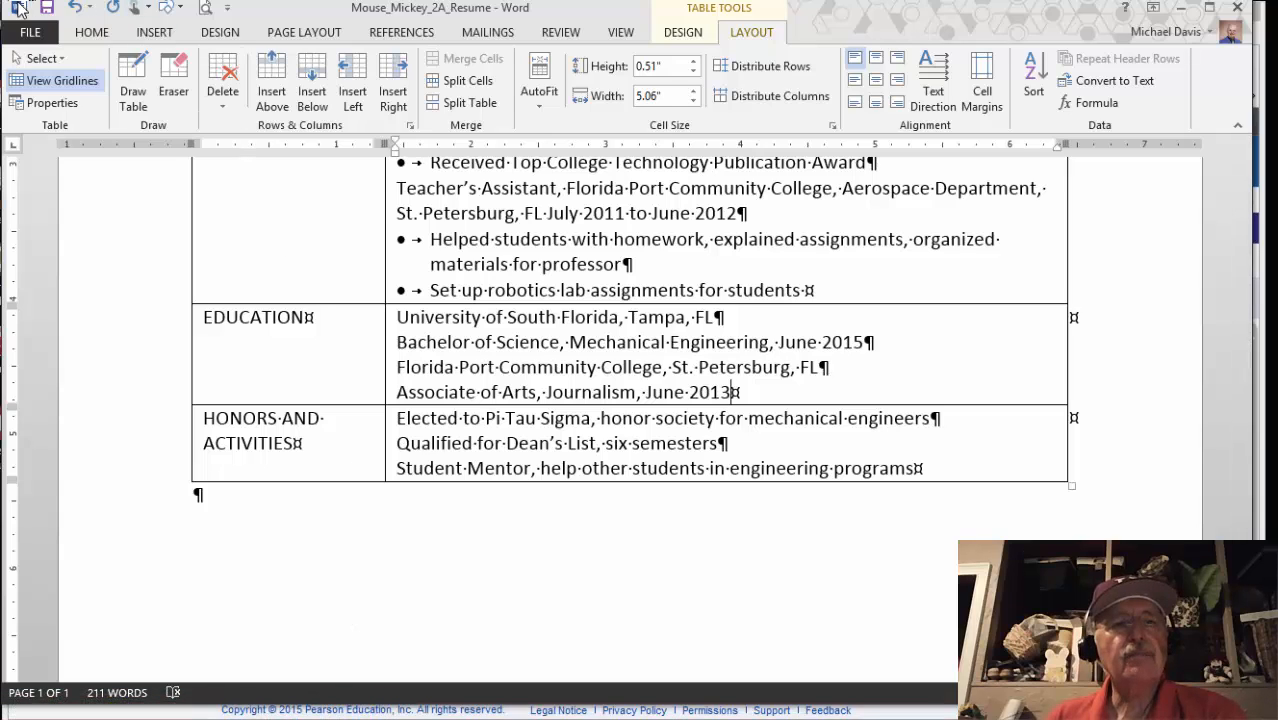
click(47, 10)
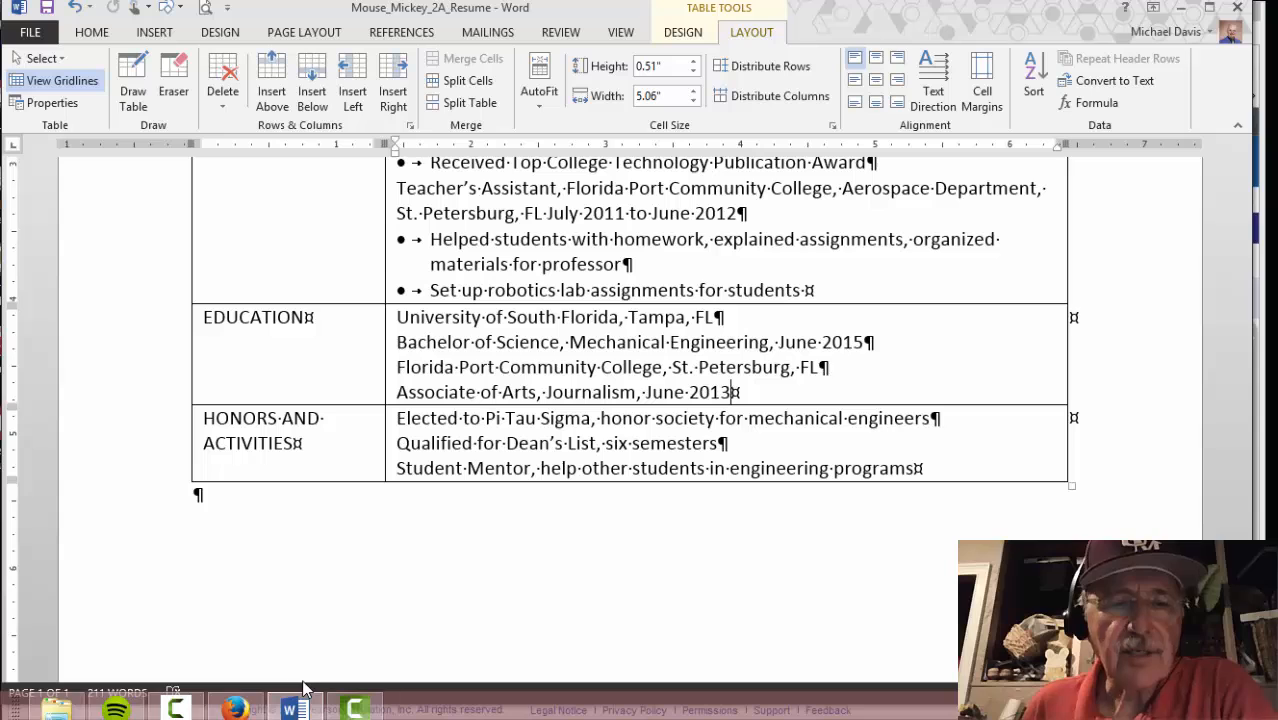
Advance the etext to page 153's Activity 07 on merging cells, then return to the resume
click(238, 706)
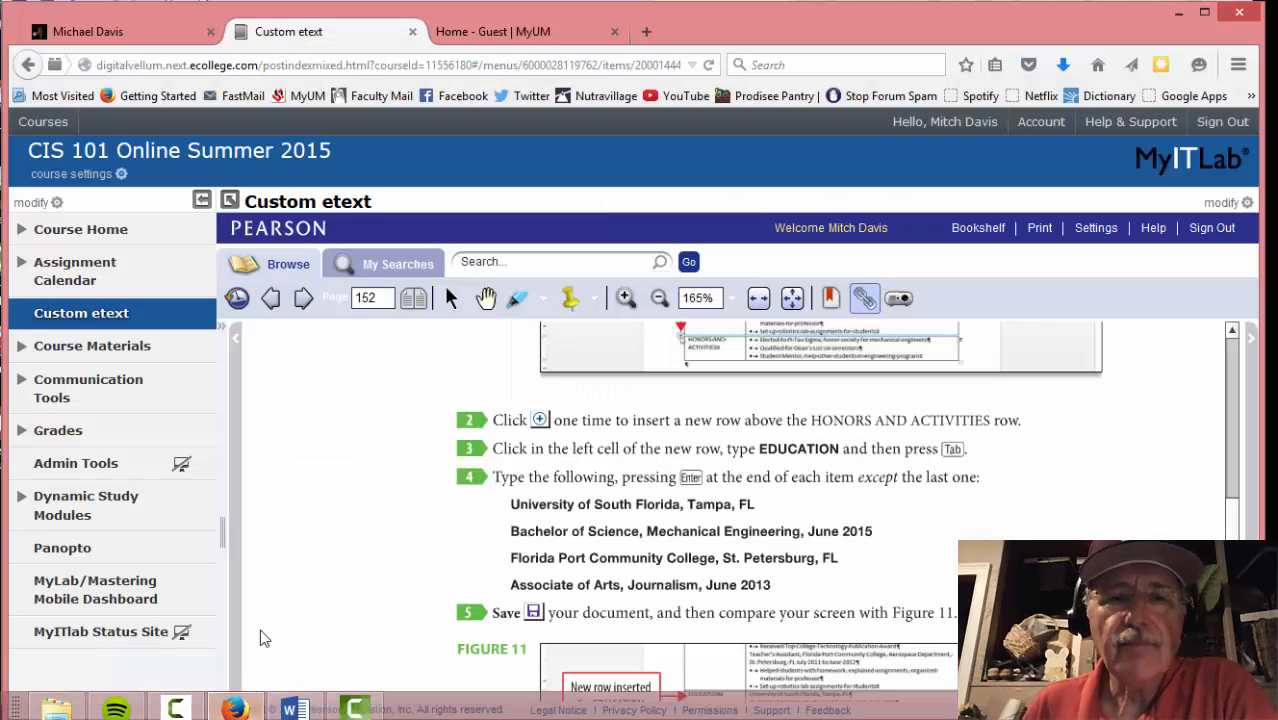
scroll(296, 452, down, 4)
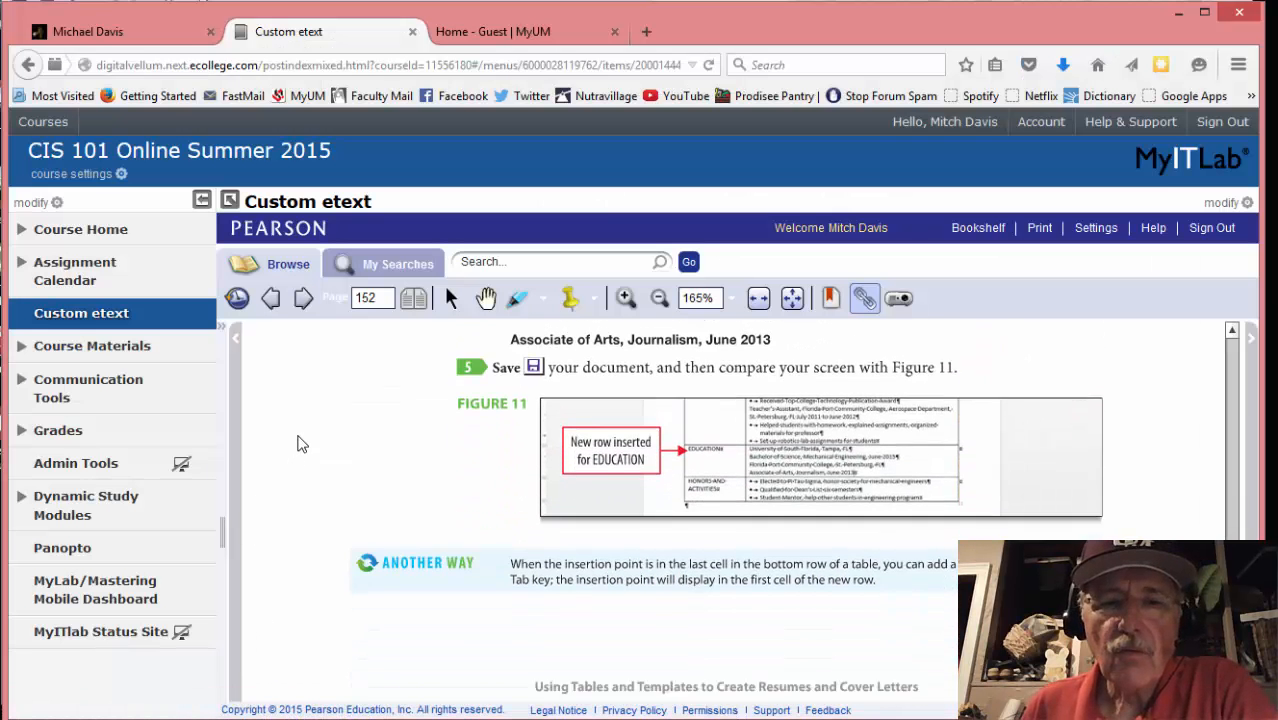
click(306, 292)
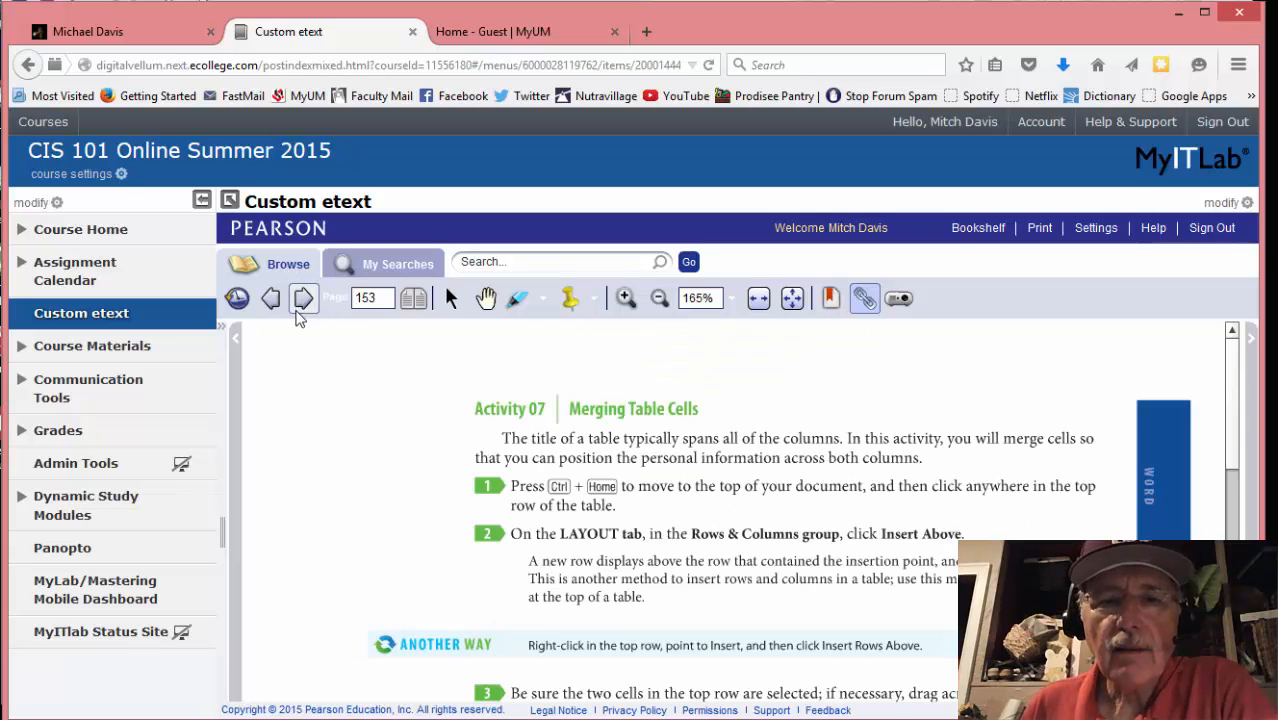
scroll(336, 392, down, 1)
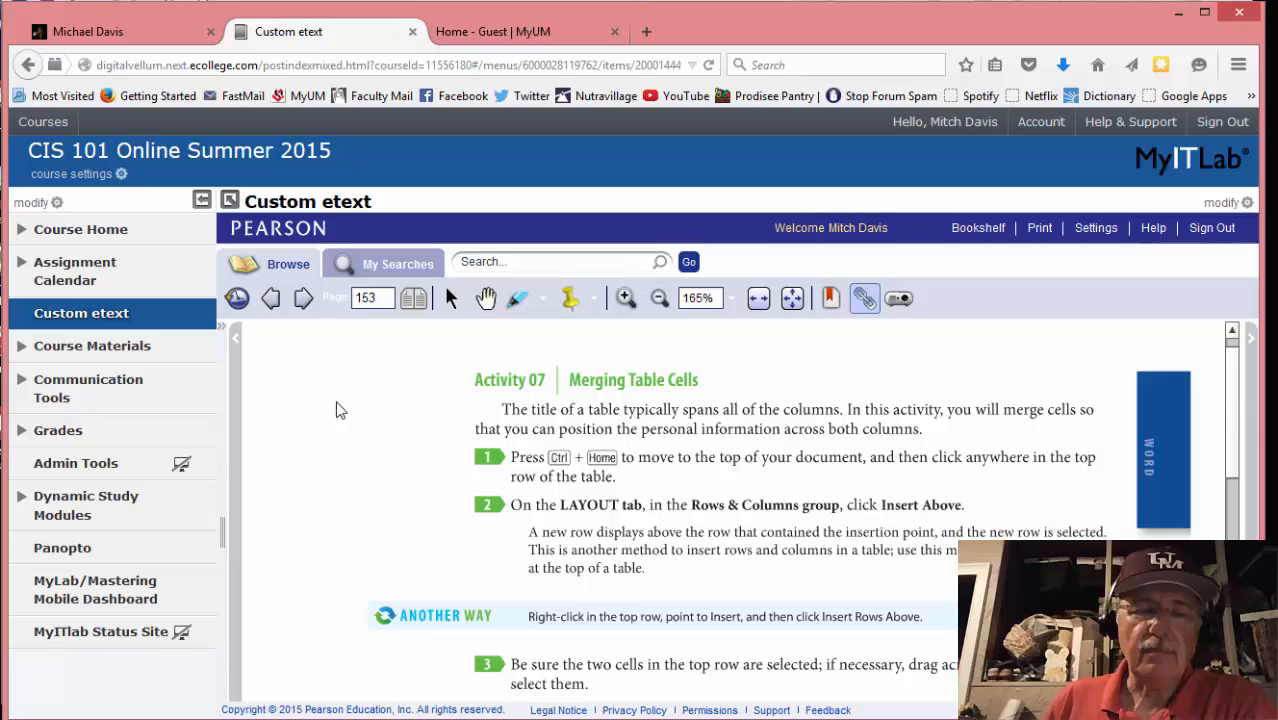
mouse_move(354, 718)
click(315, 710)
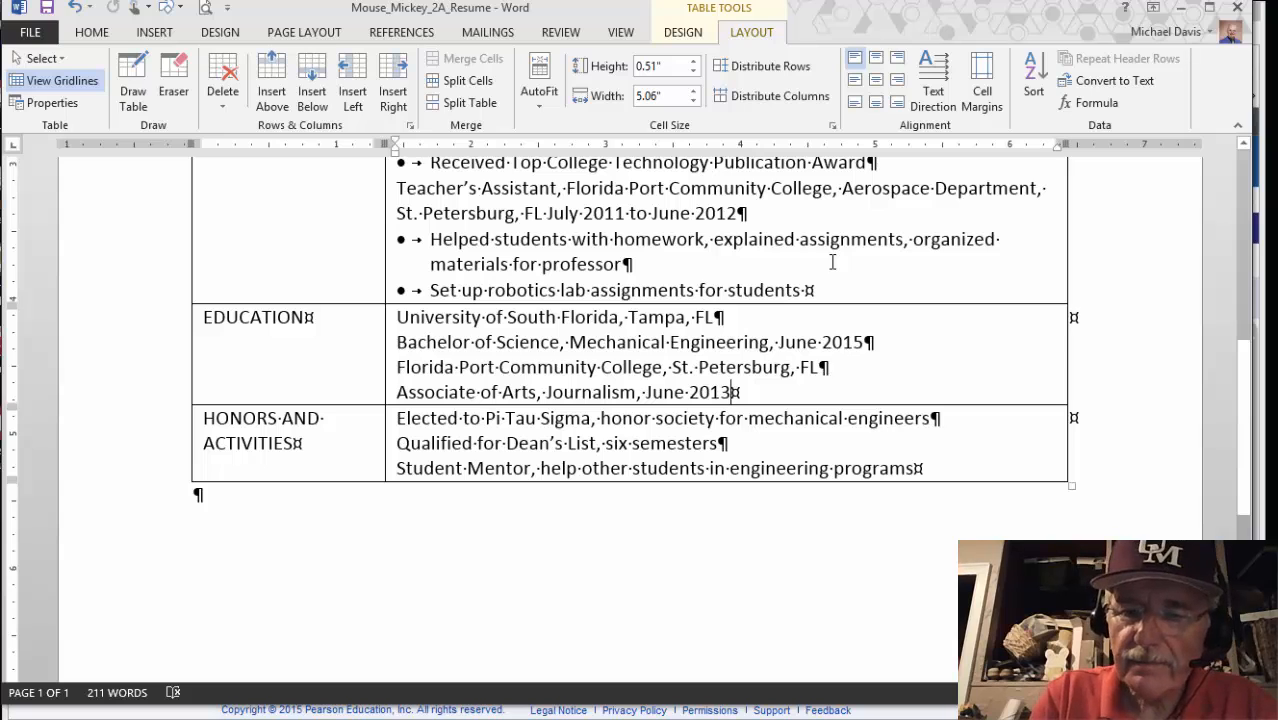
Jump to the resume's top and insert a blank row above the OBJECTIVE row
key(ctrl+Home)
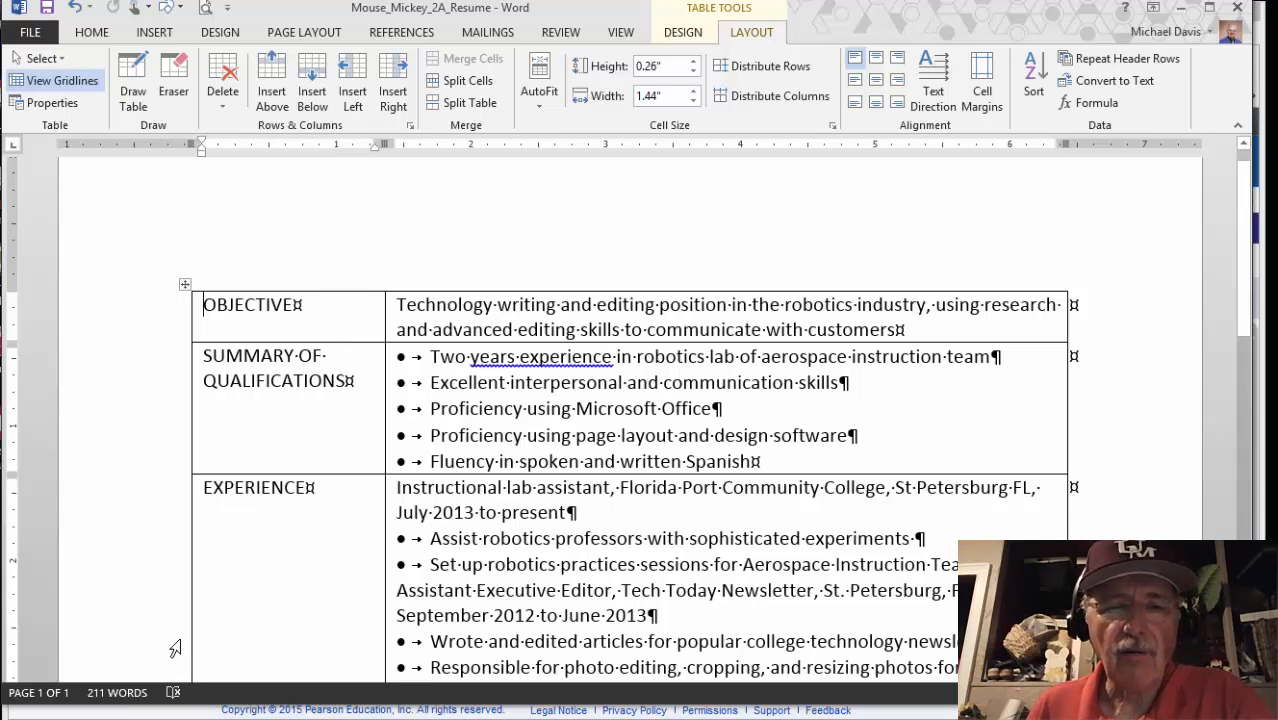
mouse_move(196, 715)
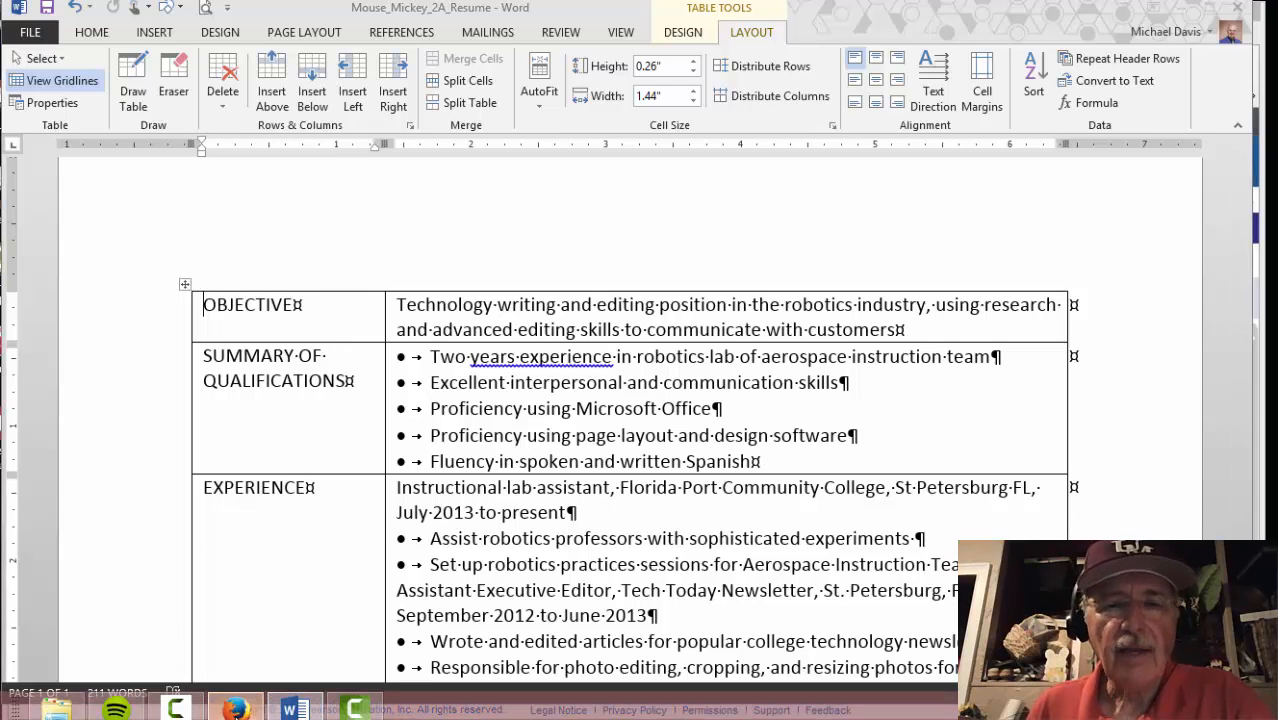
click(235, 709)
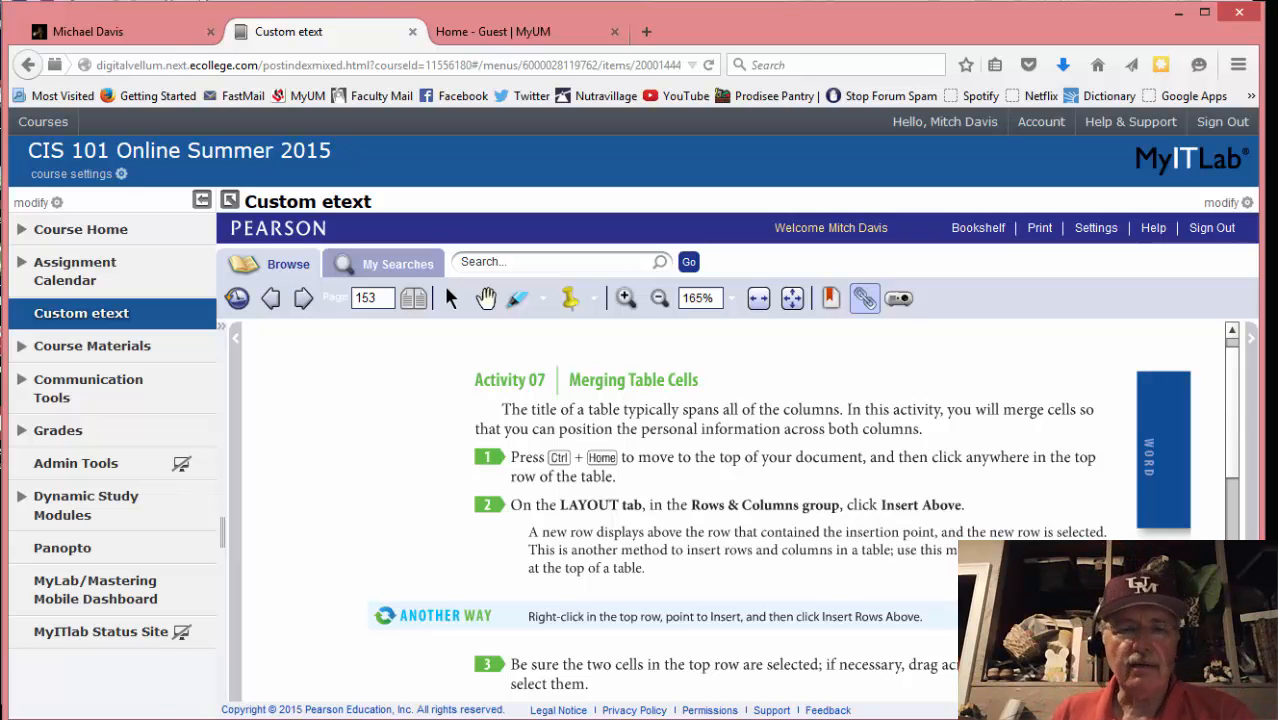
mouse_move(300, 718)
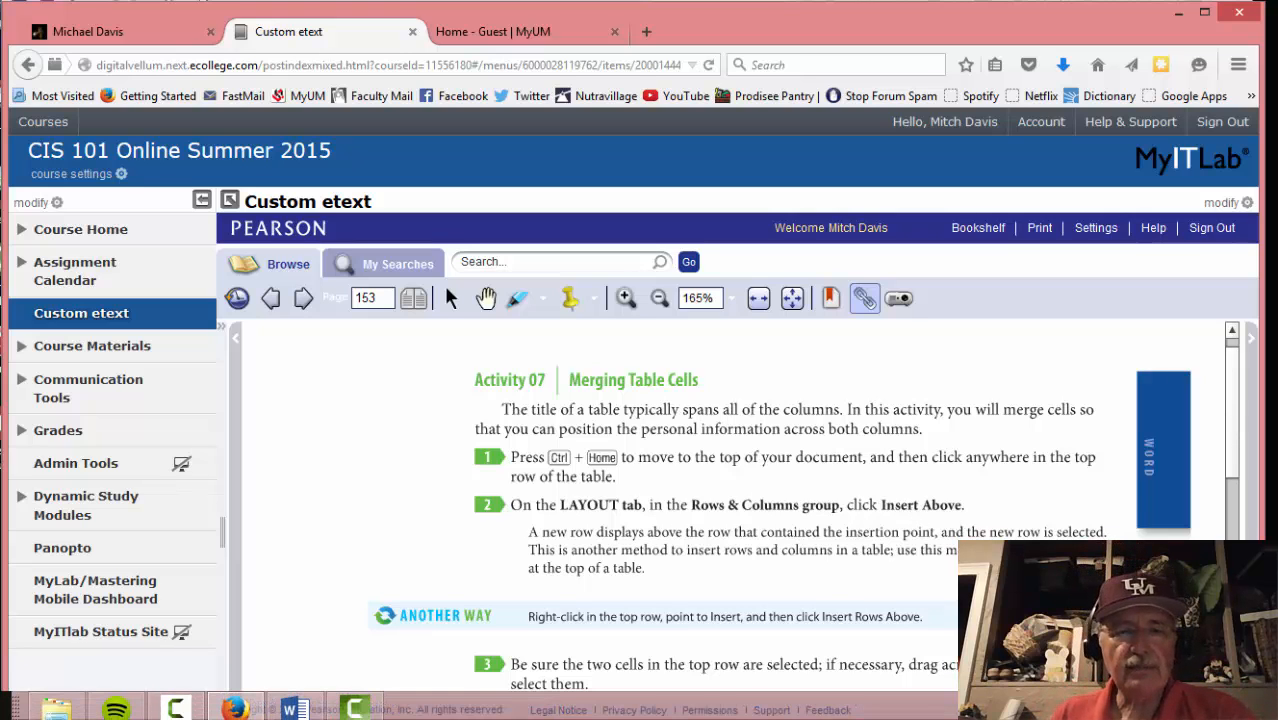
click(293, 708)
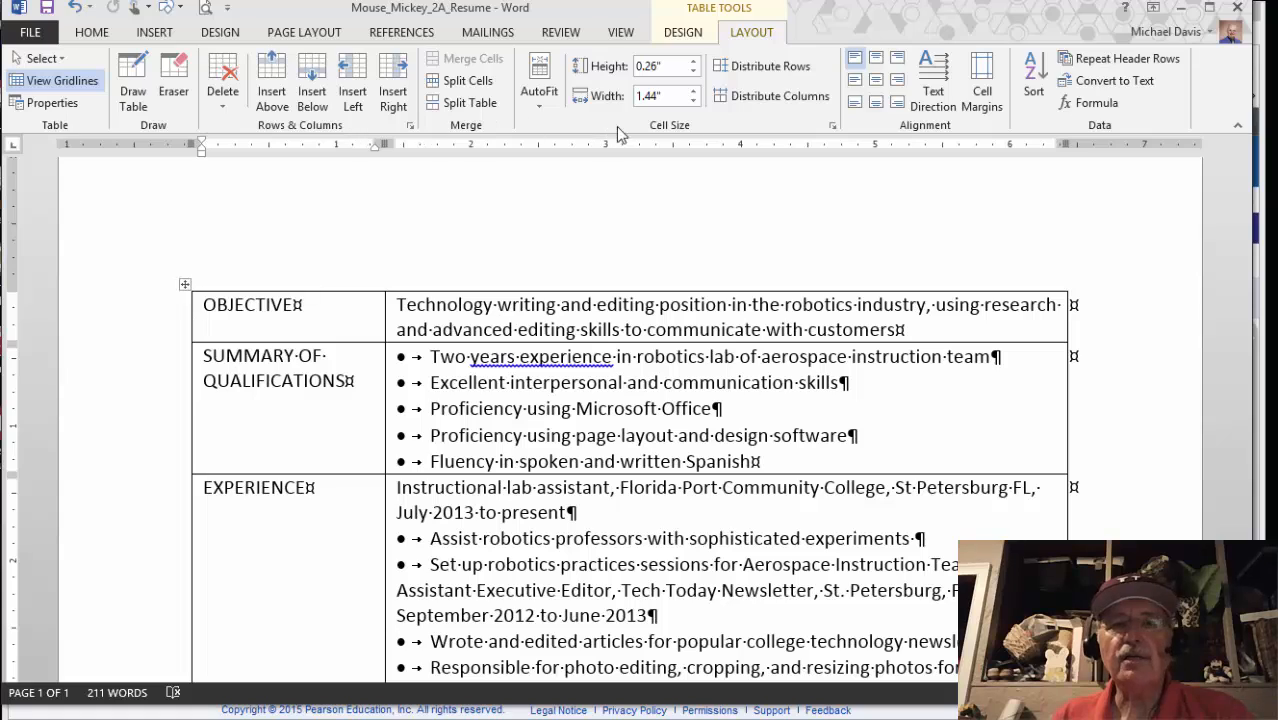
click(272, 90)
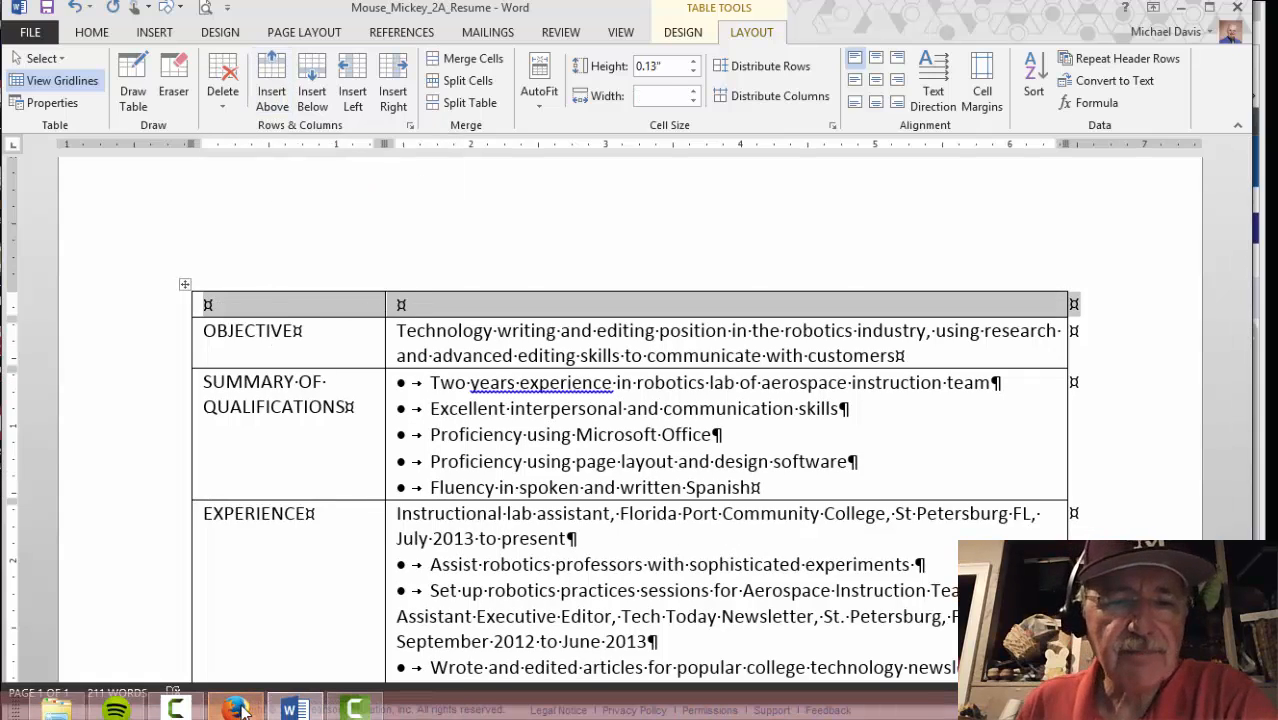
click(237, 708)
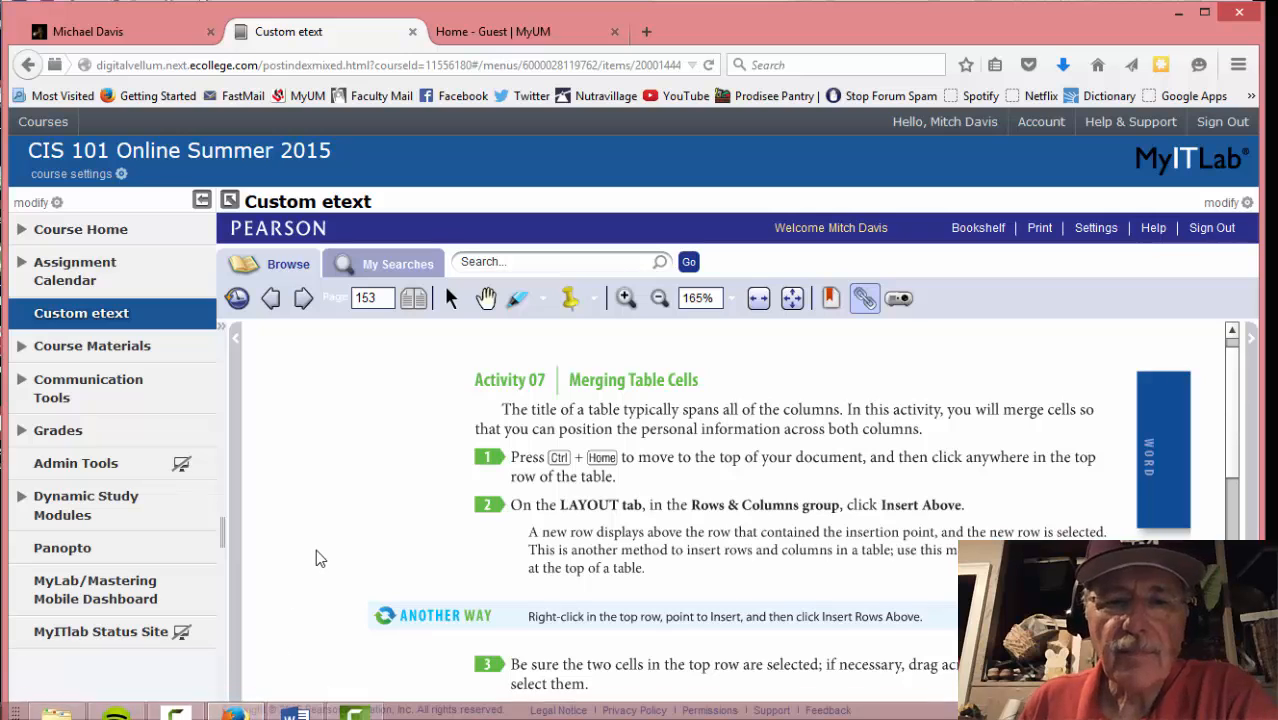
Review the etext's merge-cell steps and Activity 08's 6.5-inch right tab stop alongside the resume
scroll(312, 564, down, 3)
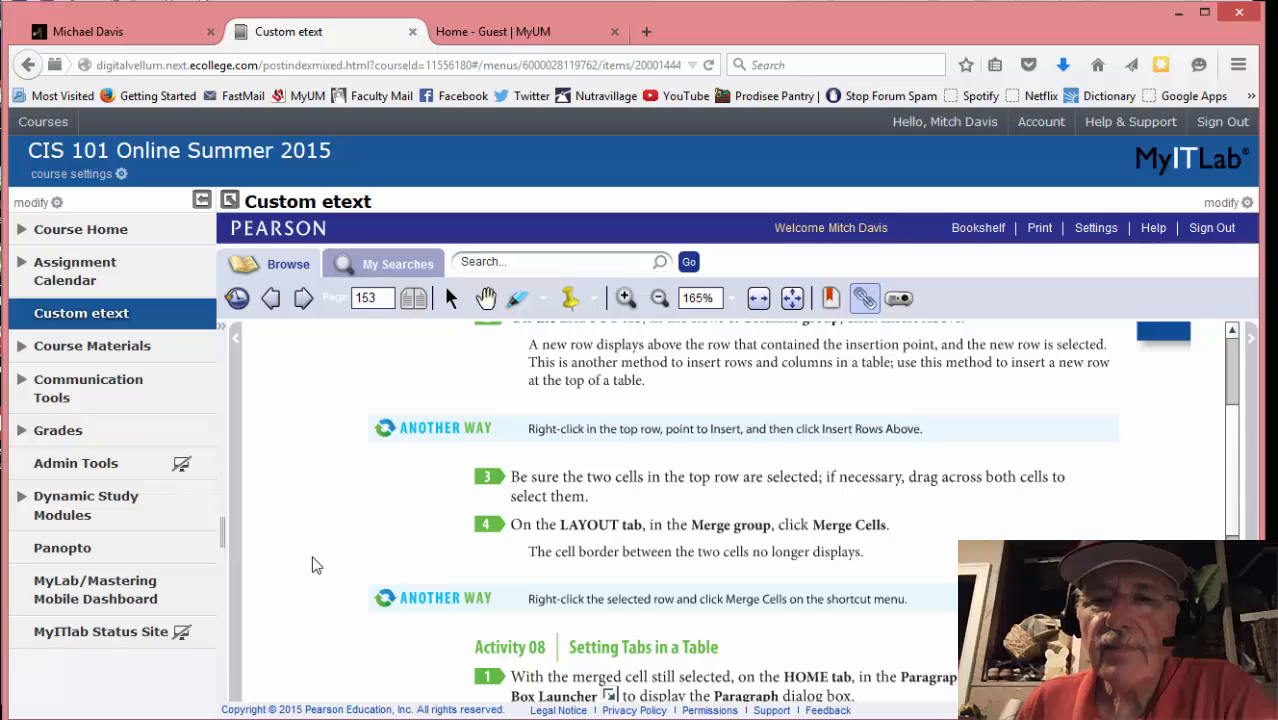
scroll(312, 565, down, 1)
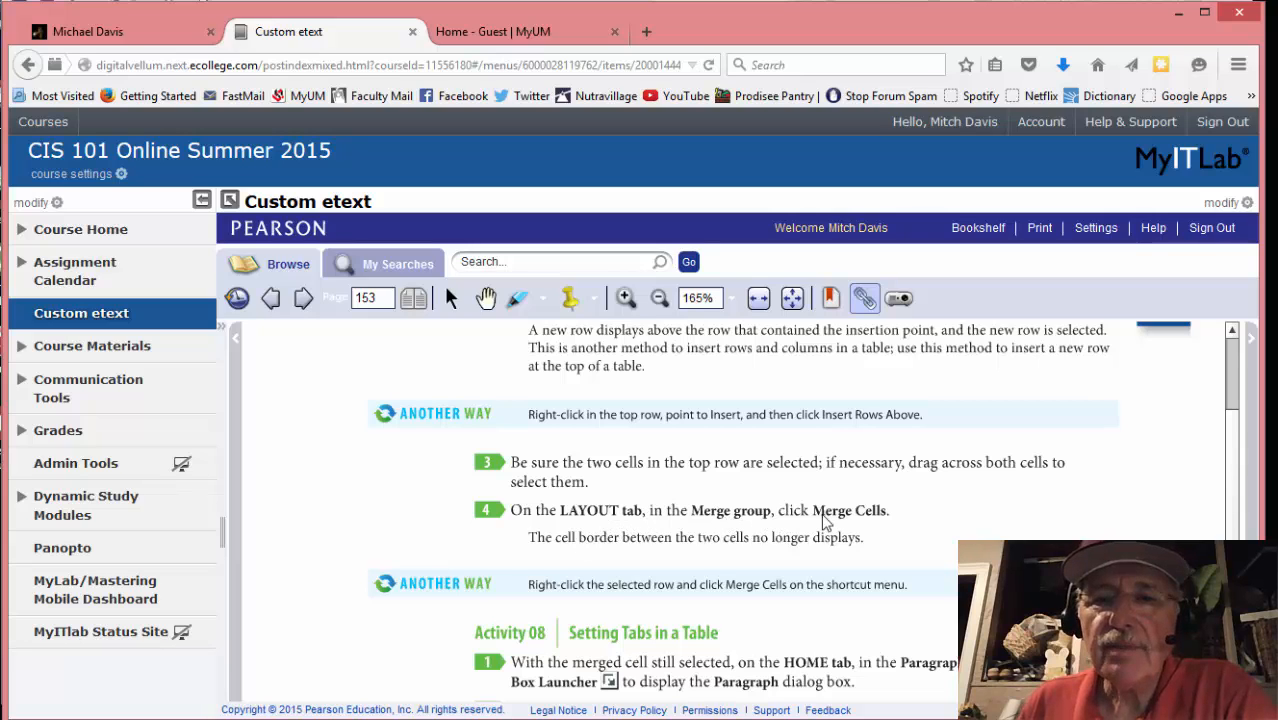
mouse_move(240, 718)
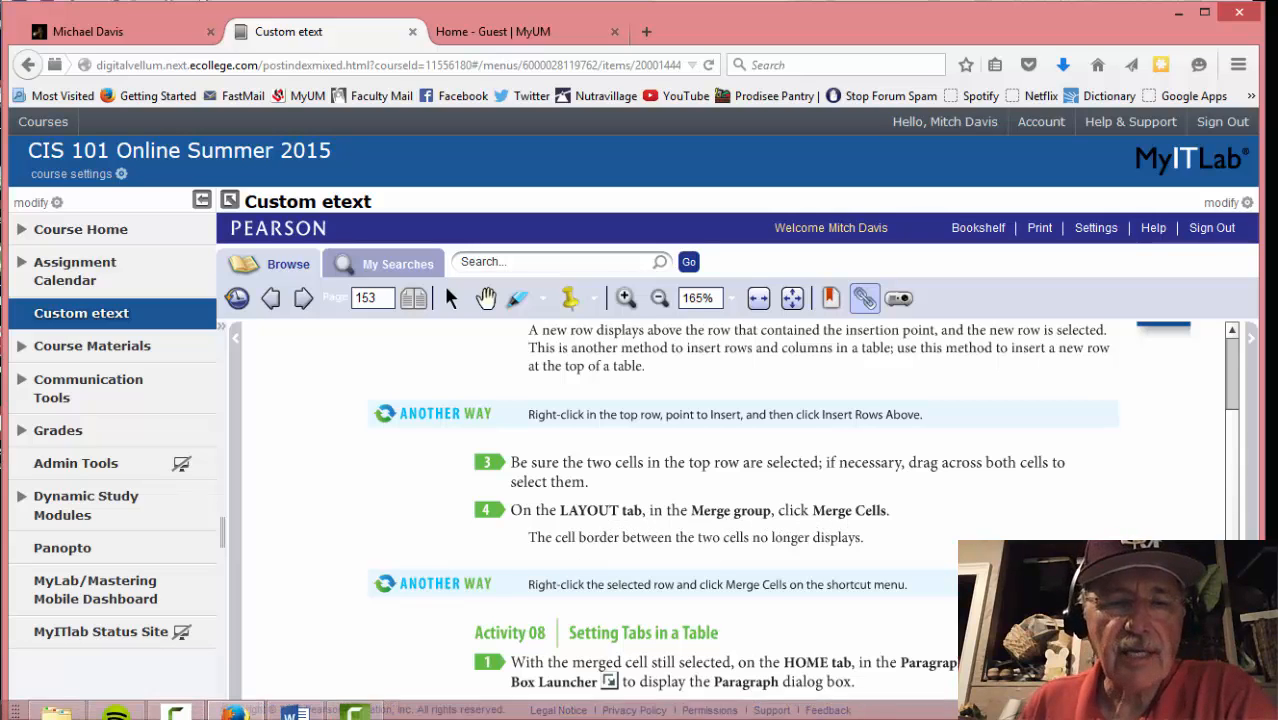
click(293, 710)
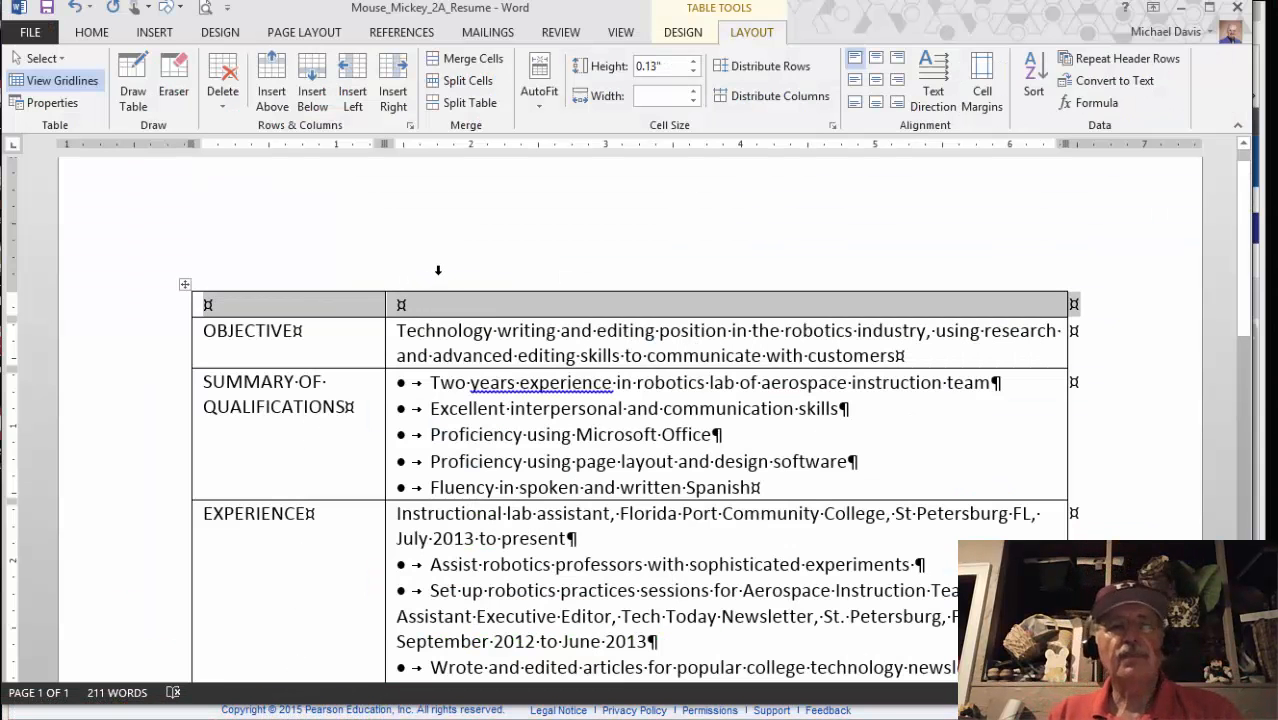
key(alt+Tab)
scroll(330, 555, down, 5)
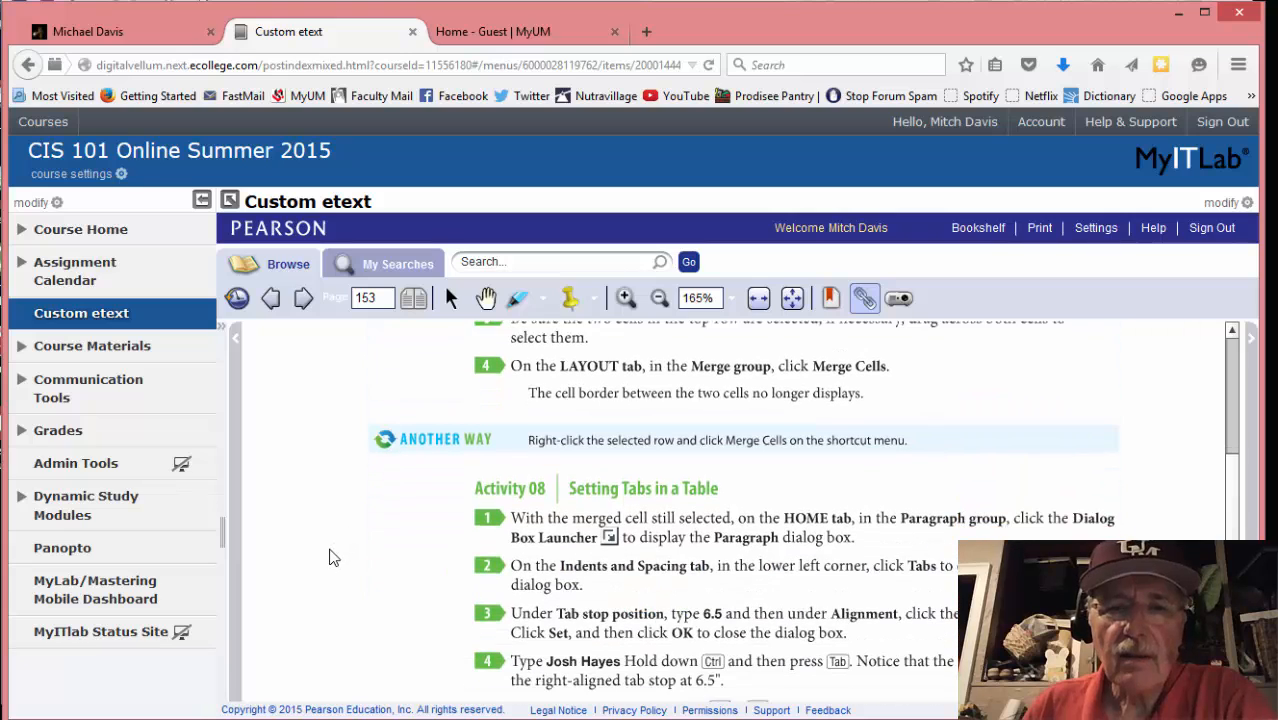
scroll(320, 567, down, 1)
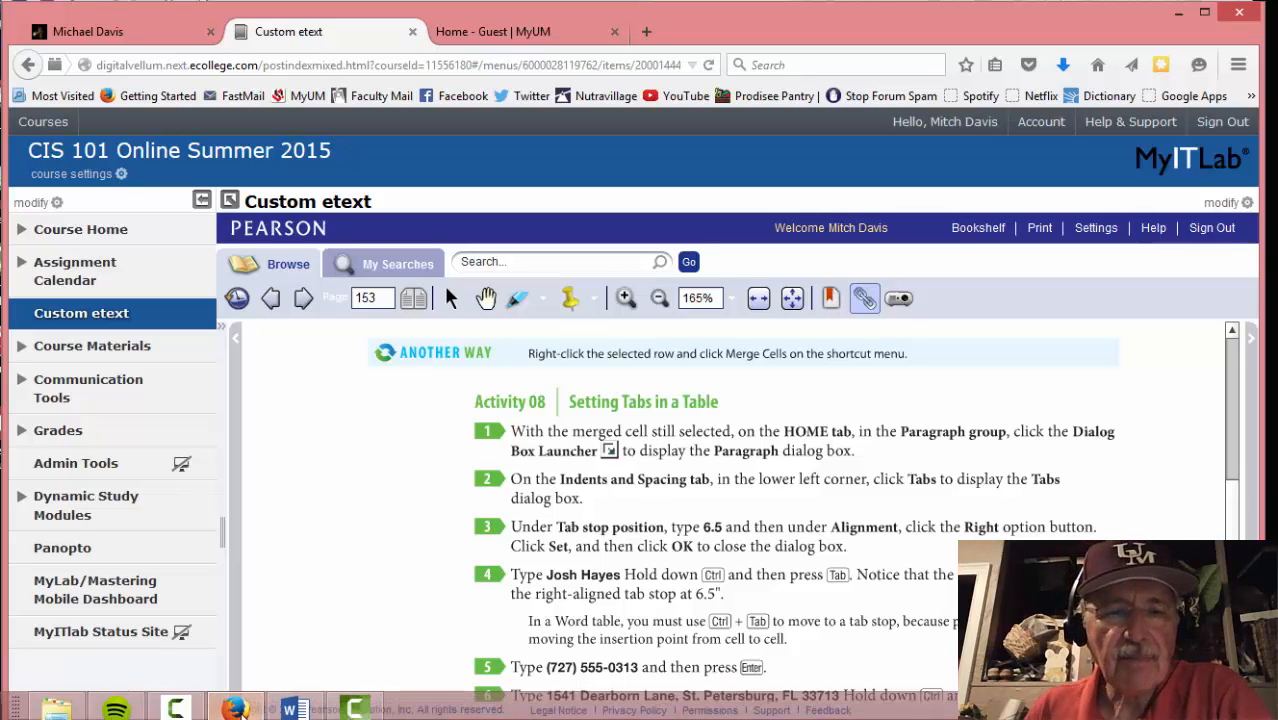
click(293, 709)
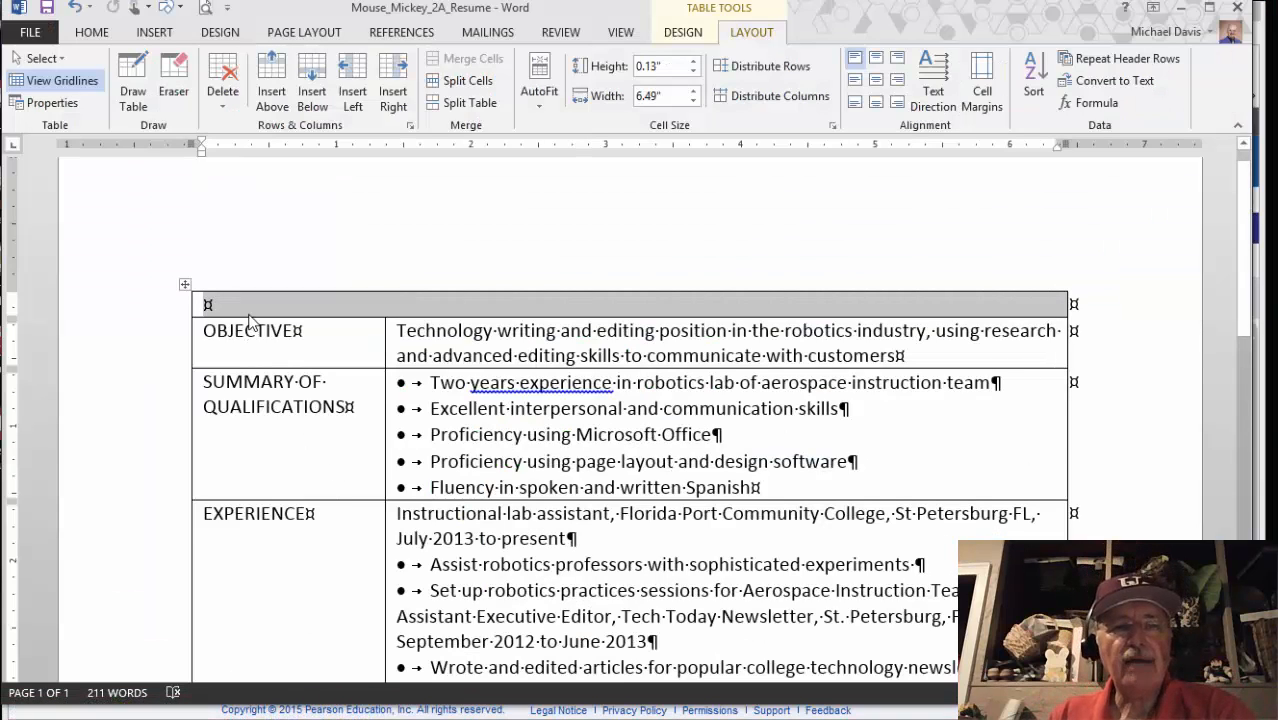
Open the Paragraph dialog from the Home tab, move it aside, and check the etext's tab-stop step
click(92, 32)
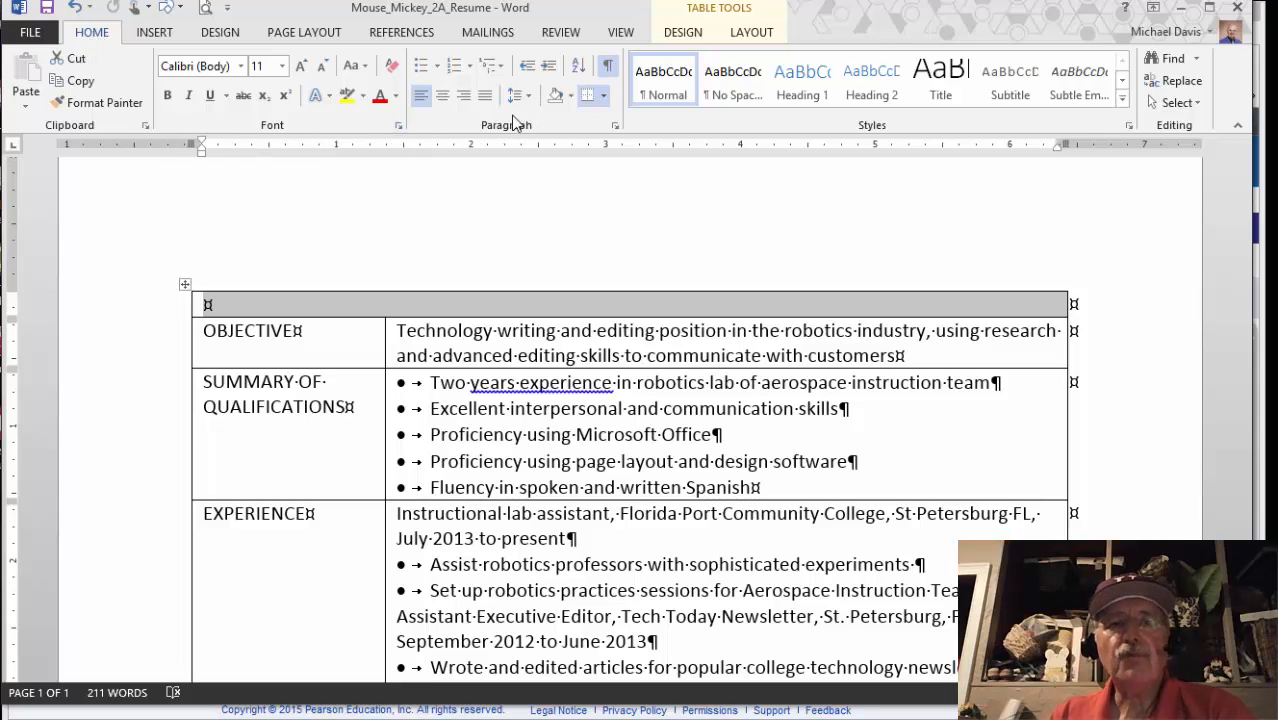
click(615, 127)
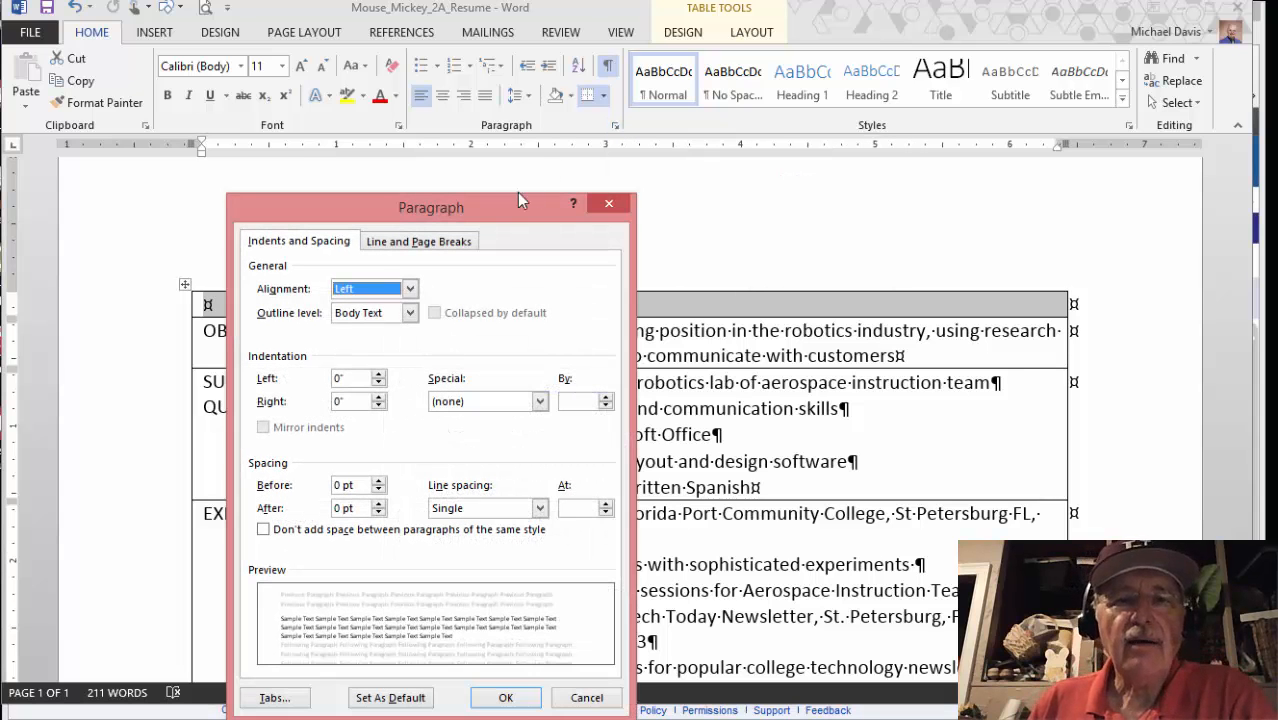
drag(504, 220, 524, 106)
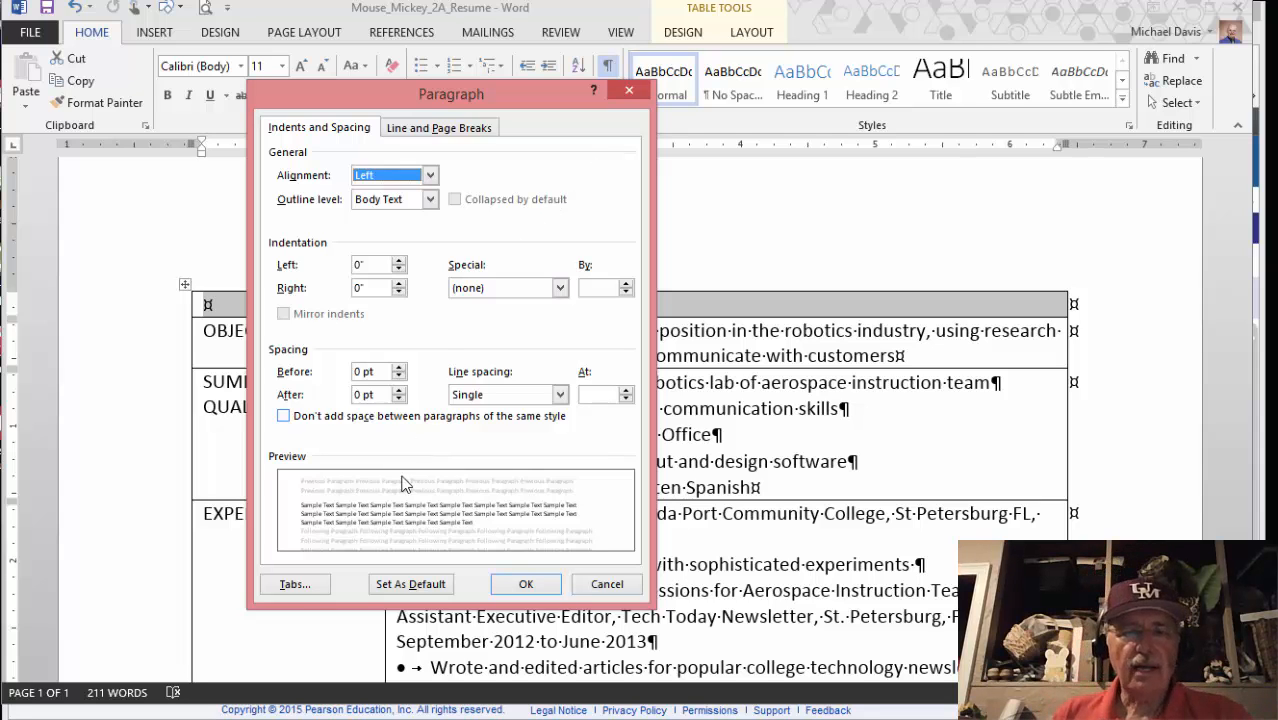
key(alt+Tab)
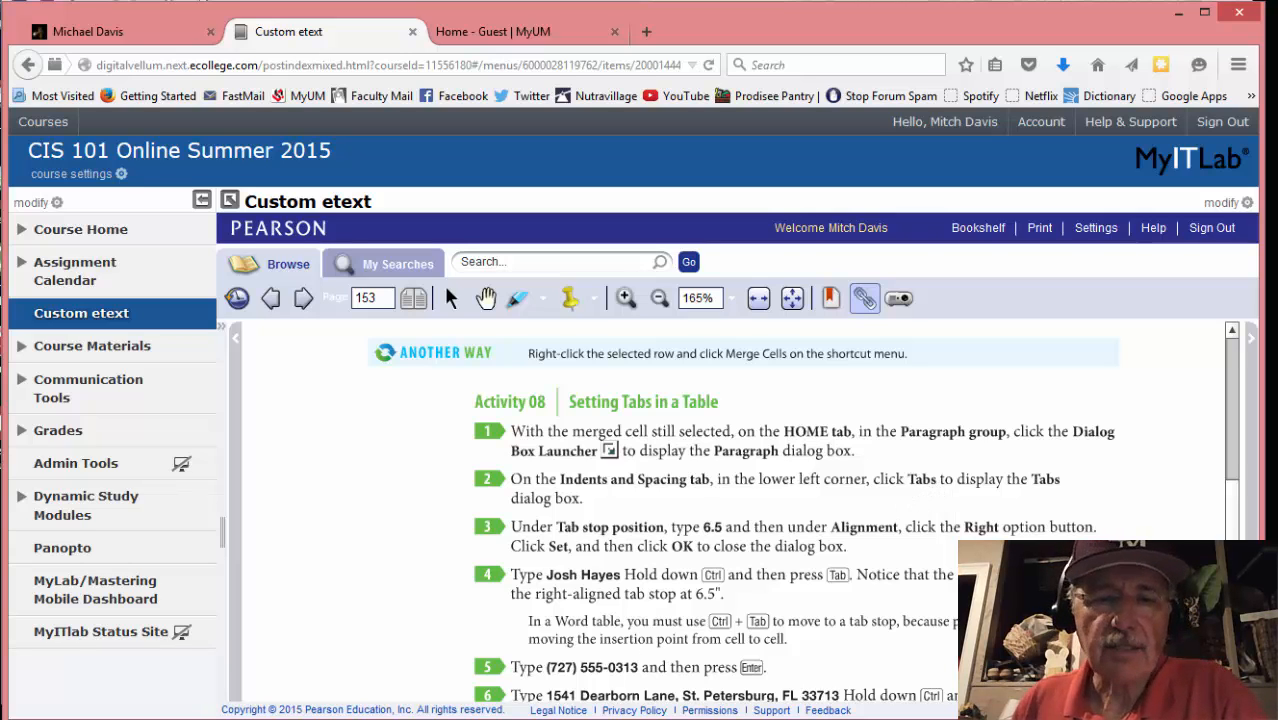
key(alt+Tab)
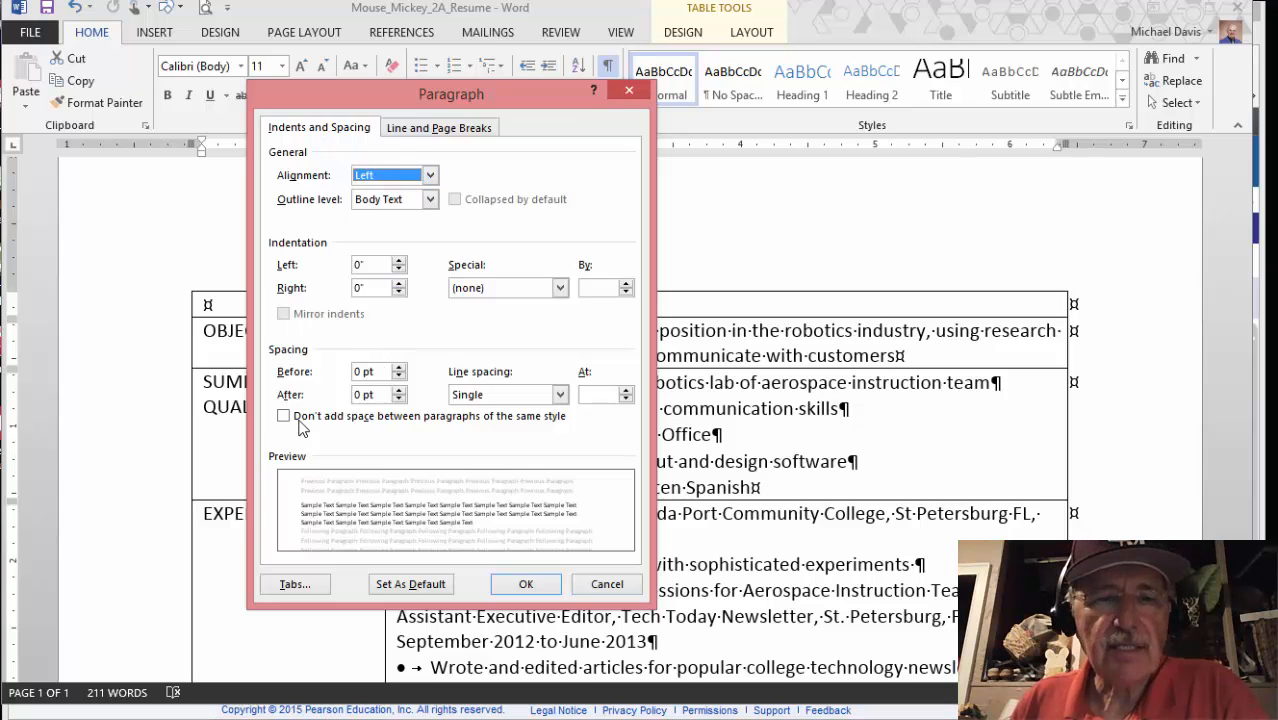
Set a right-aligned tab stop at 6.5 inches for the merged top table row
click(295, 585)
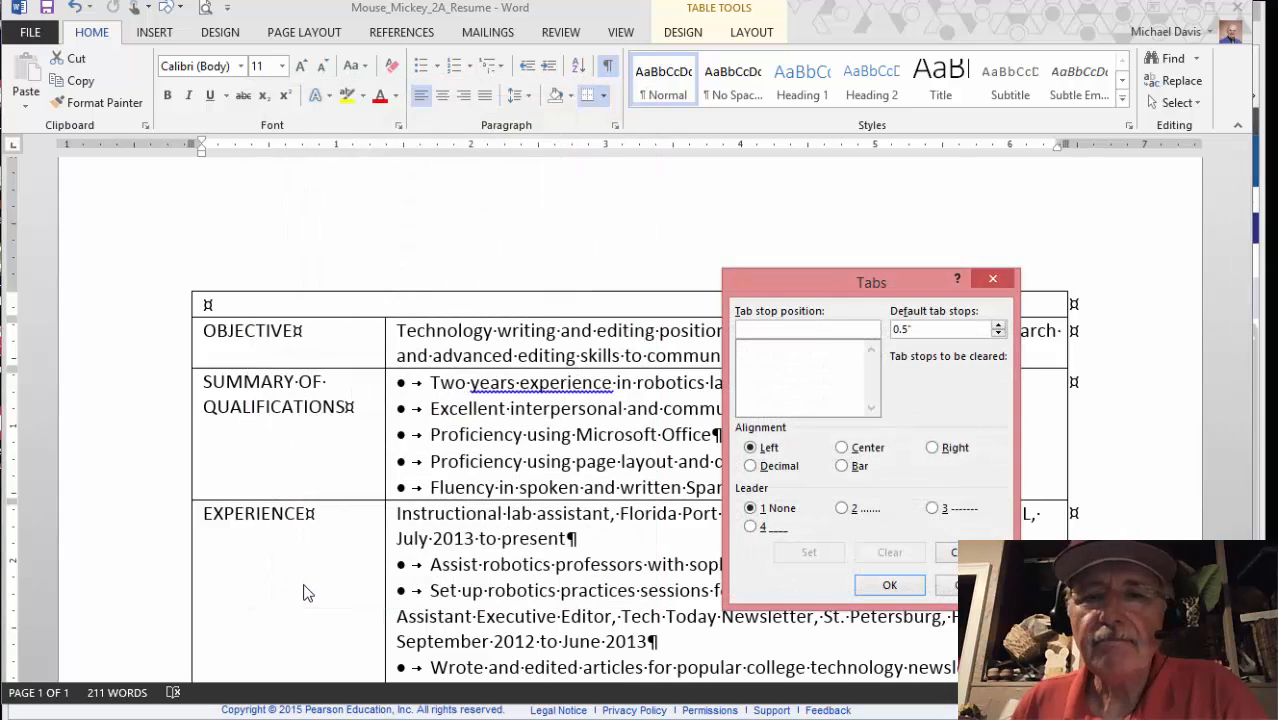
drag(757, 275, 527, 180)
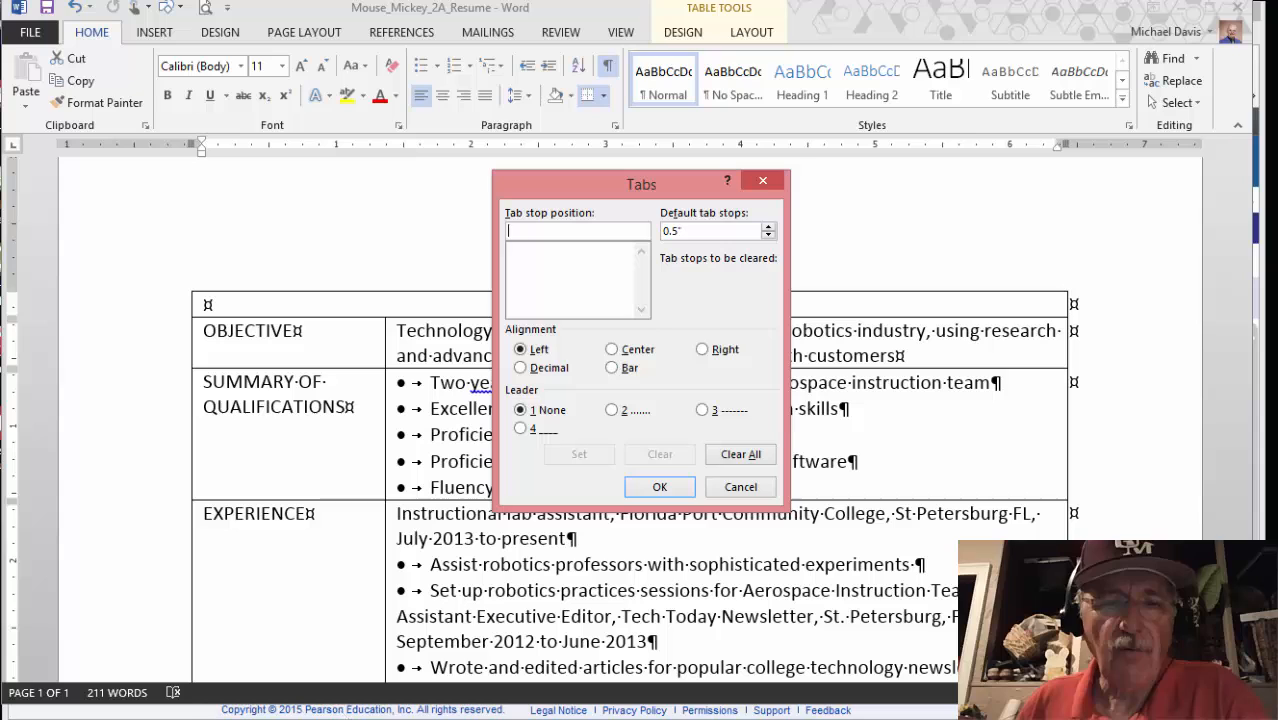
mouse_move(300, 717)
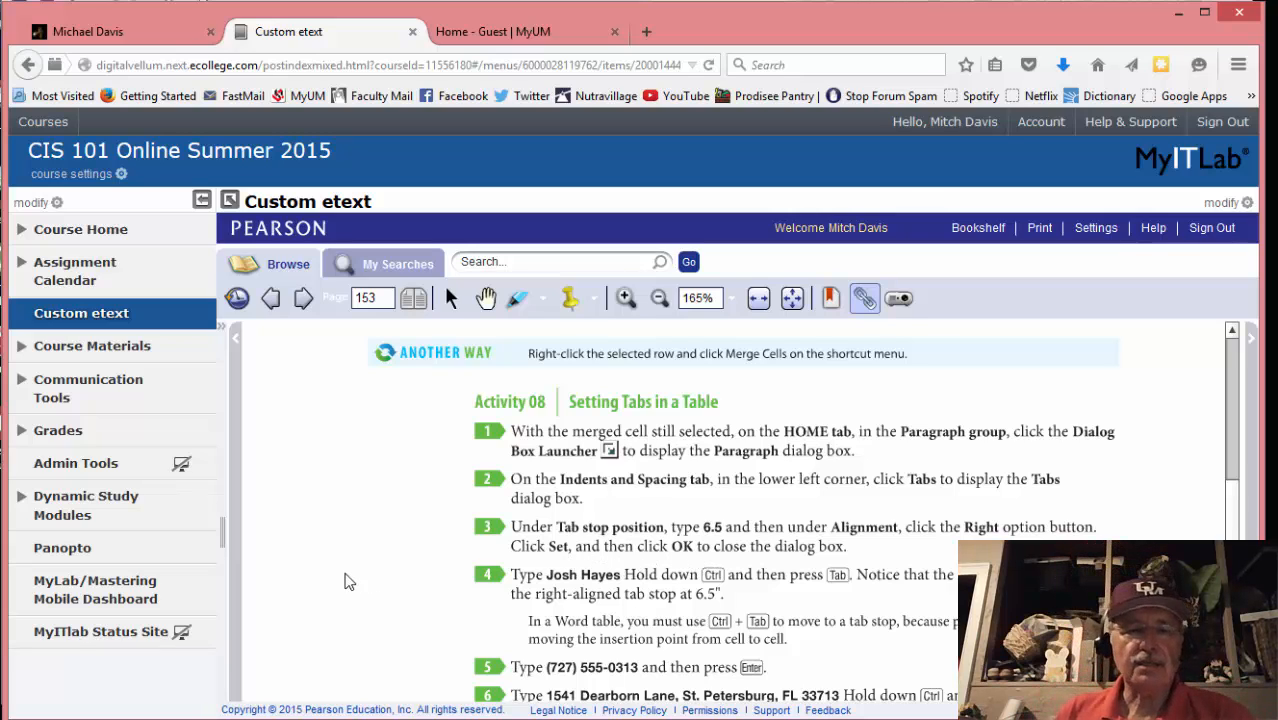
mouse_move(273, 712)
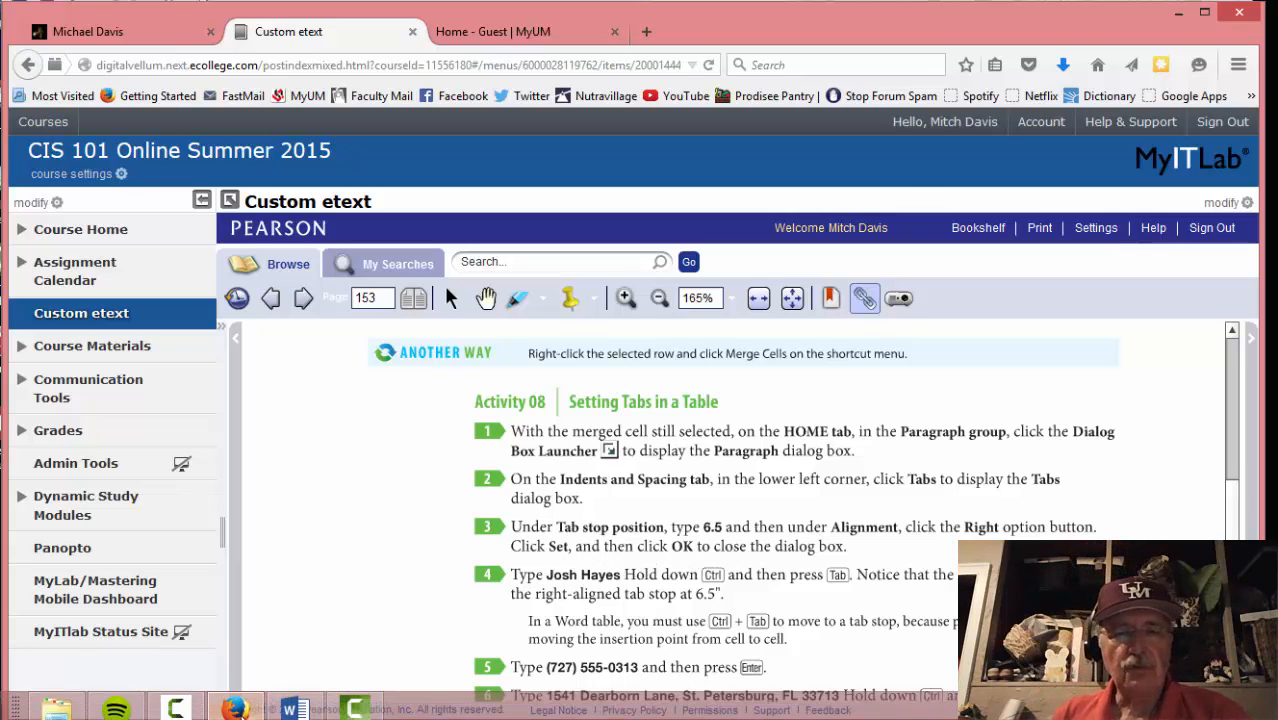
click(295, 710)
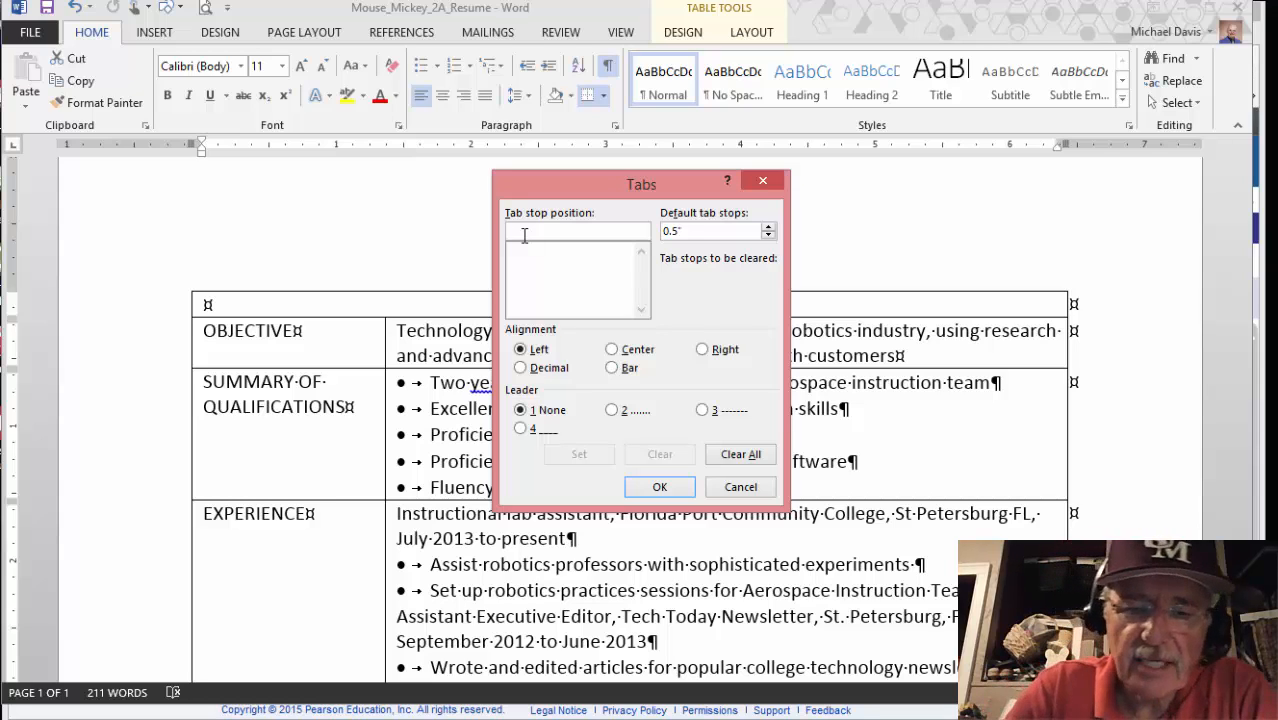
text(6.5)
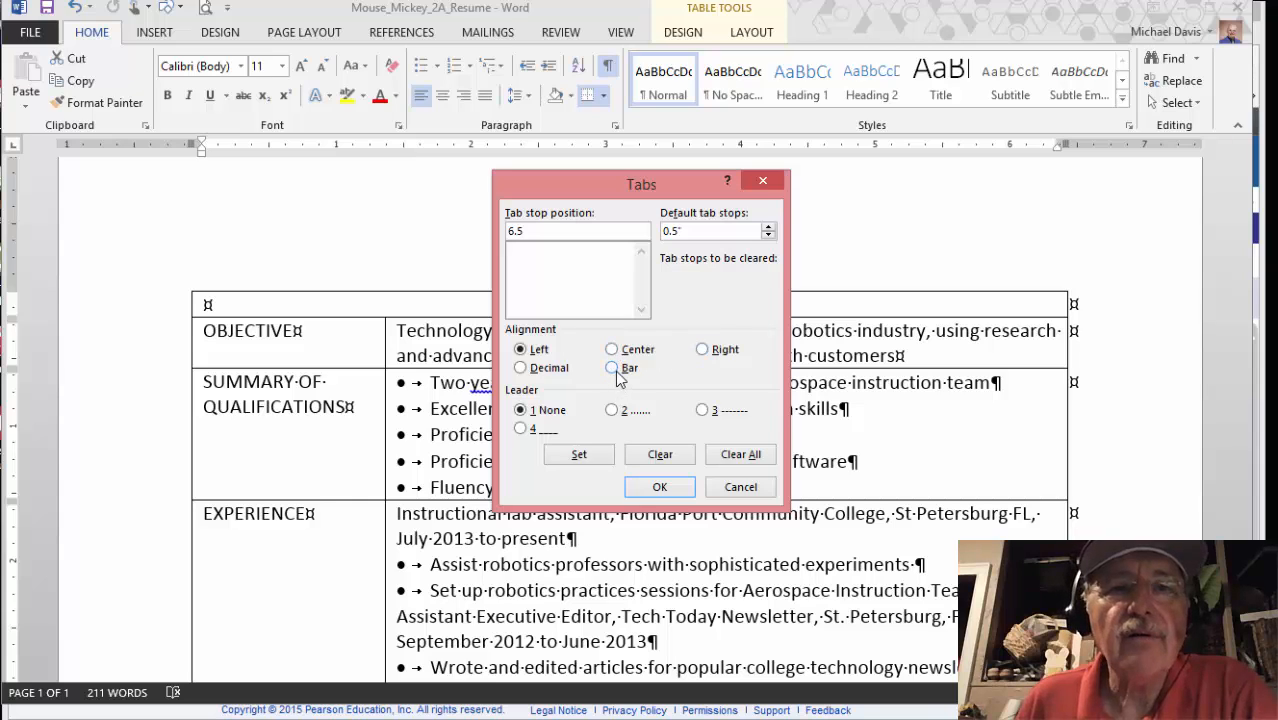
click(704, 355)
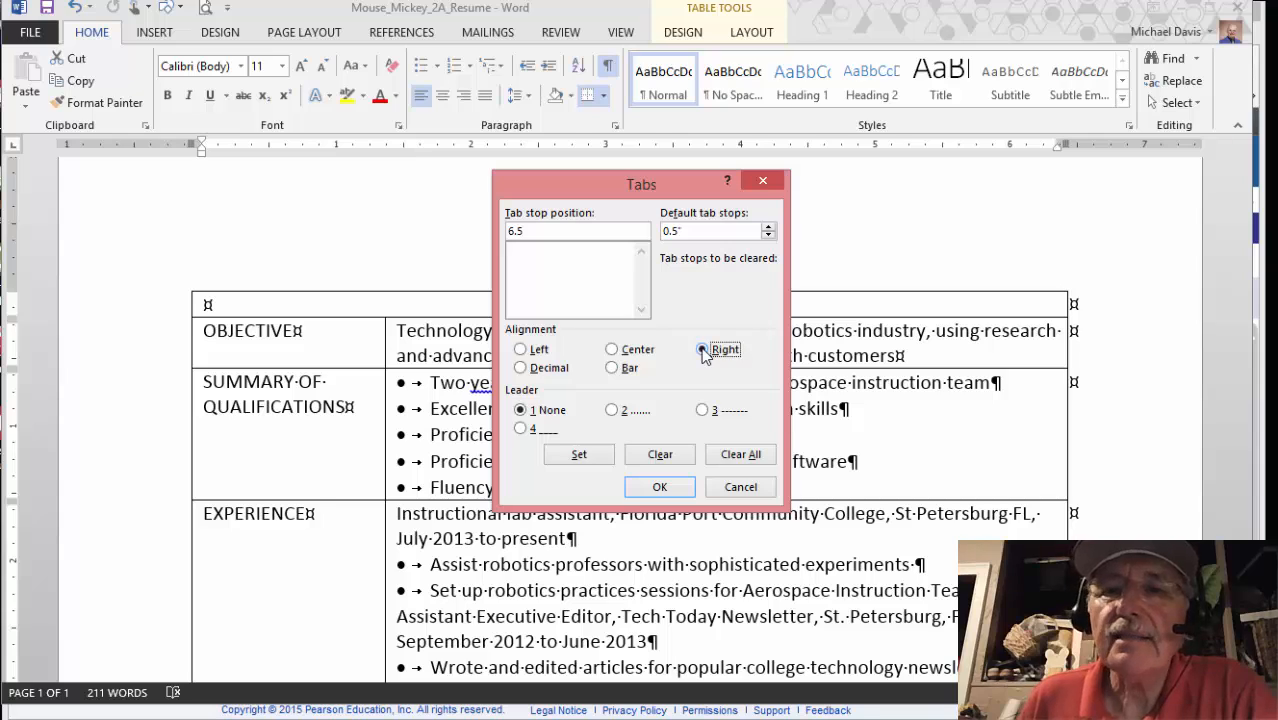
click(579, 456)
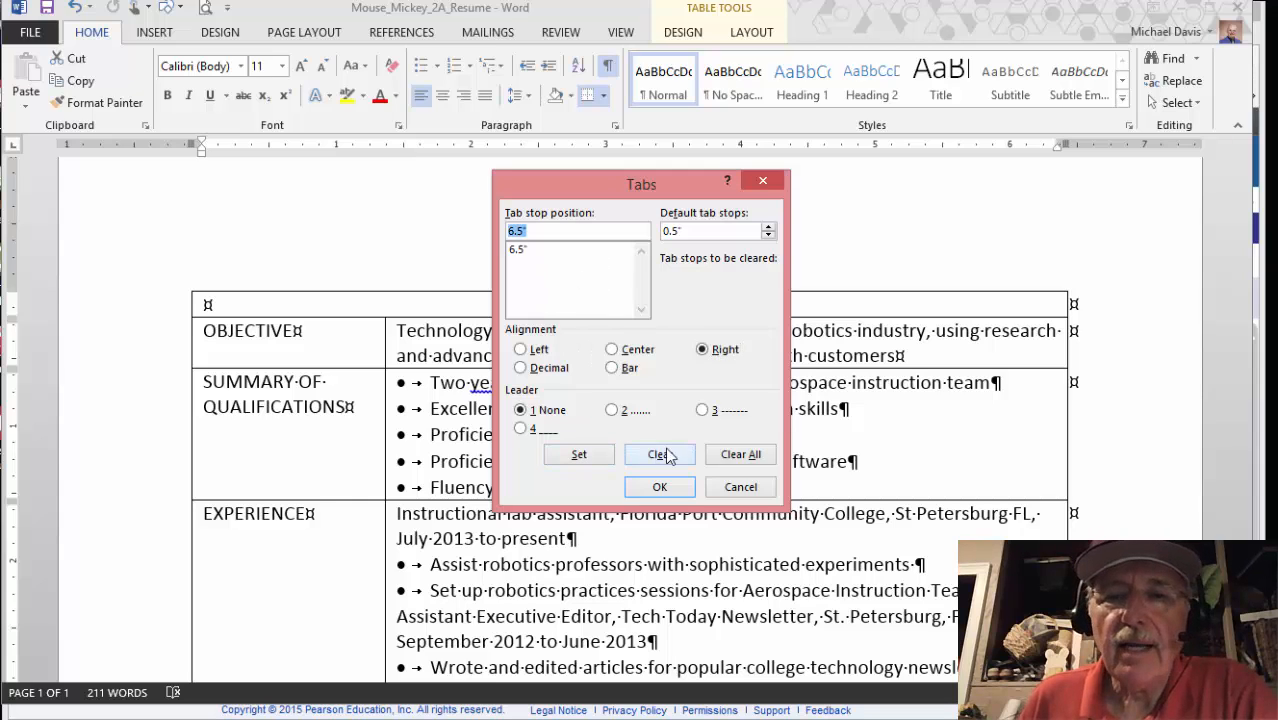
click(663, 488)
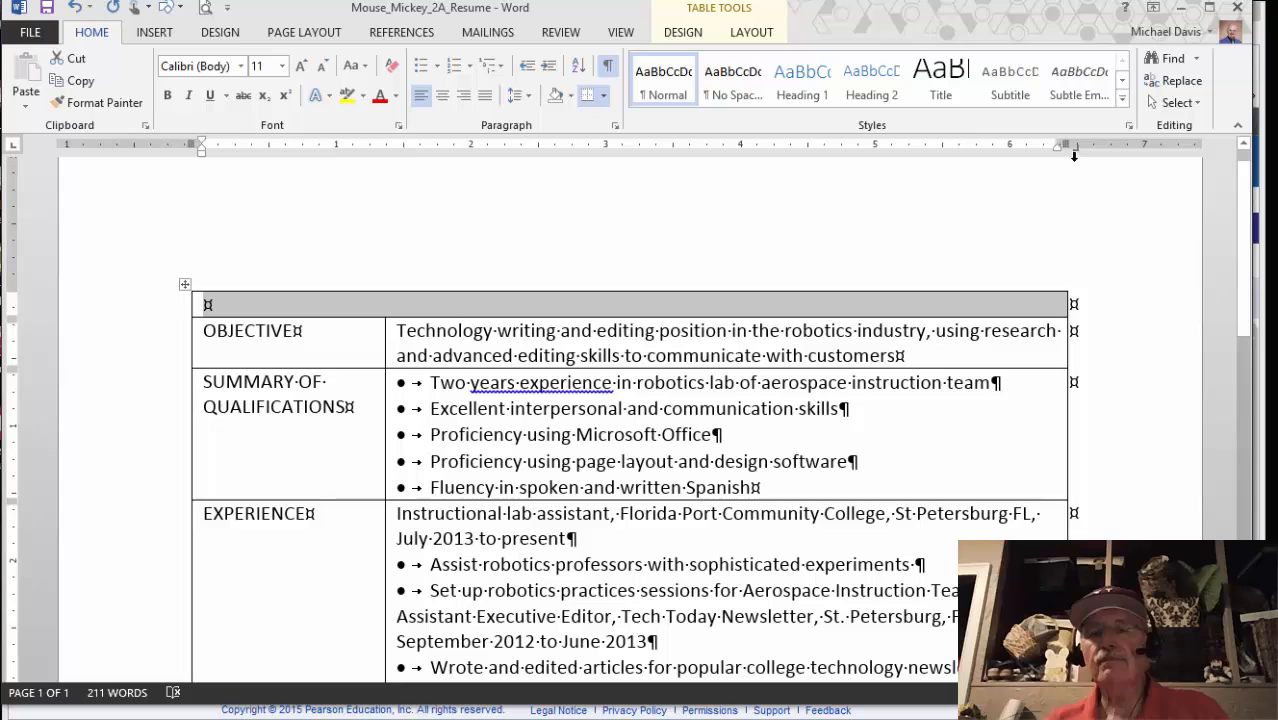
mouse_move(218, 710)
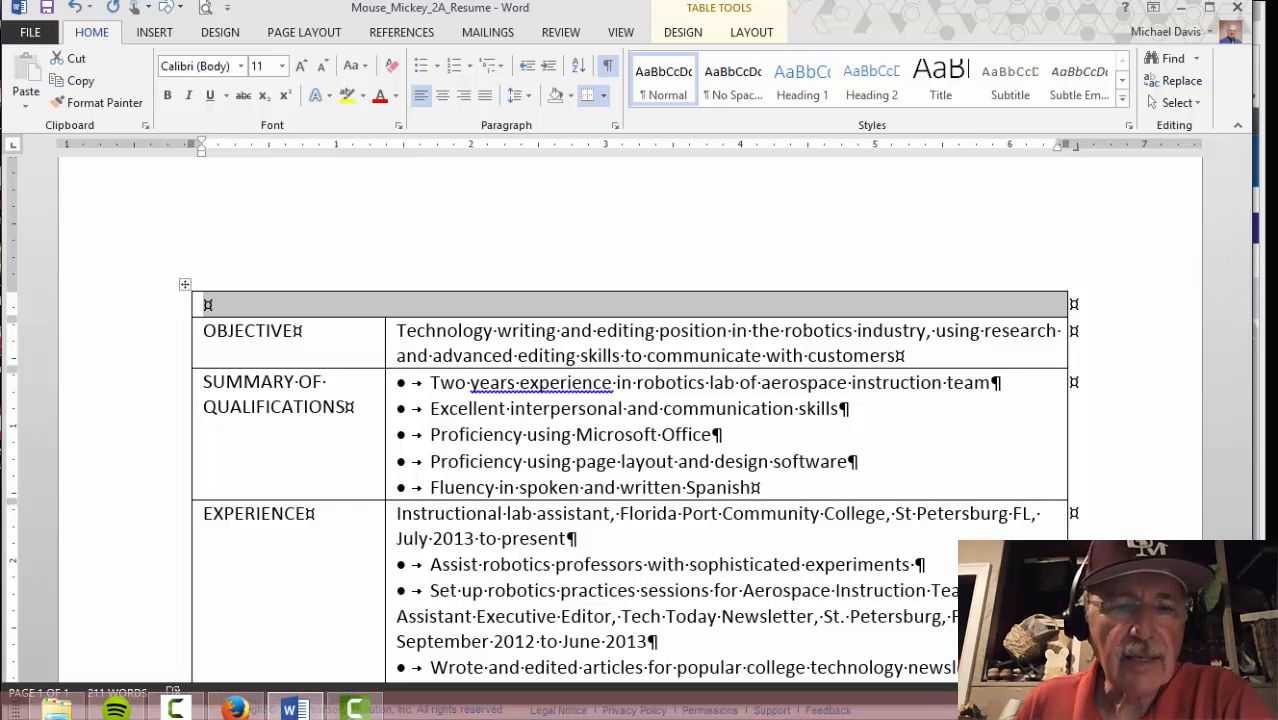
click(230, 708)
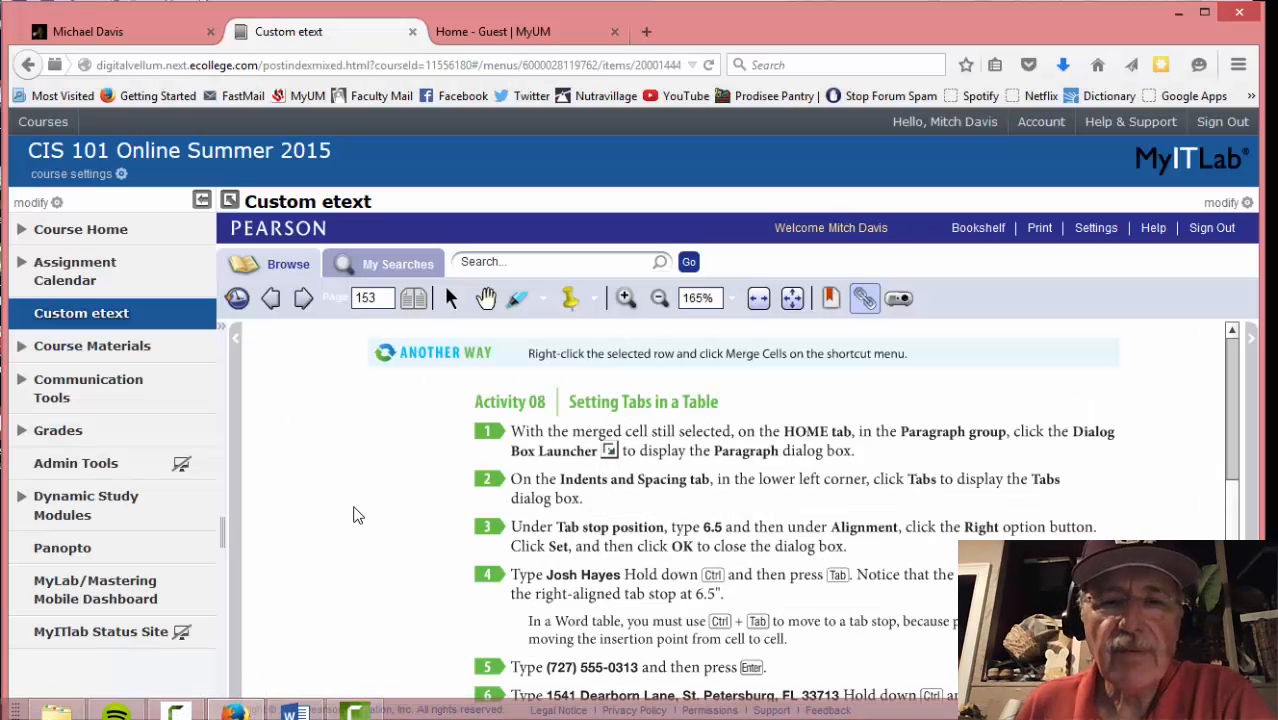
scroll(404, 500, down, 1)
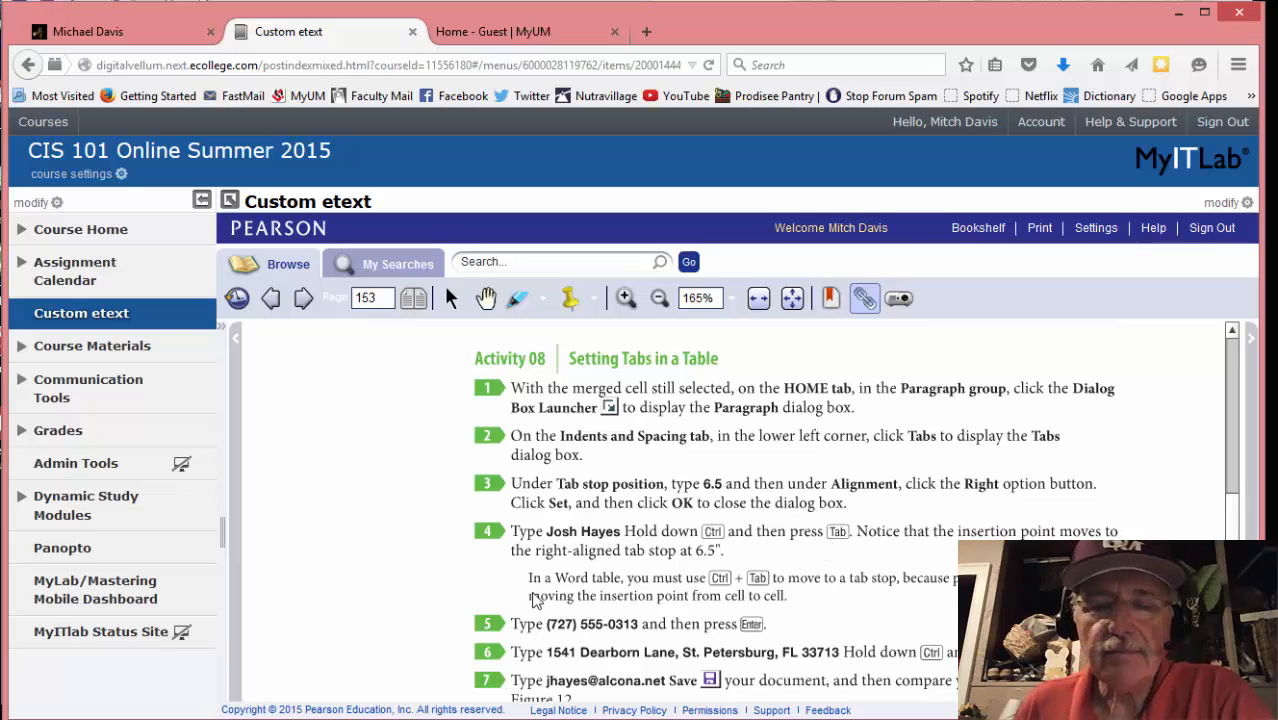
click(290, 712)
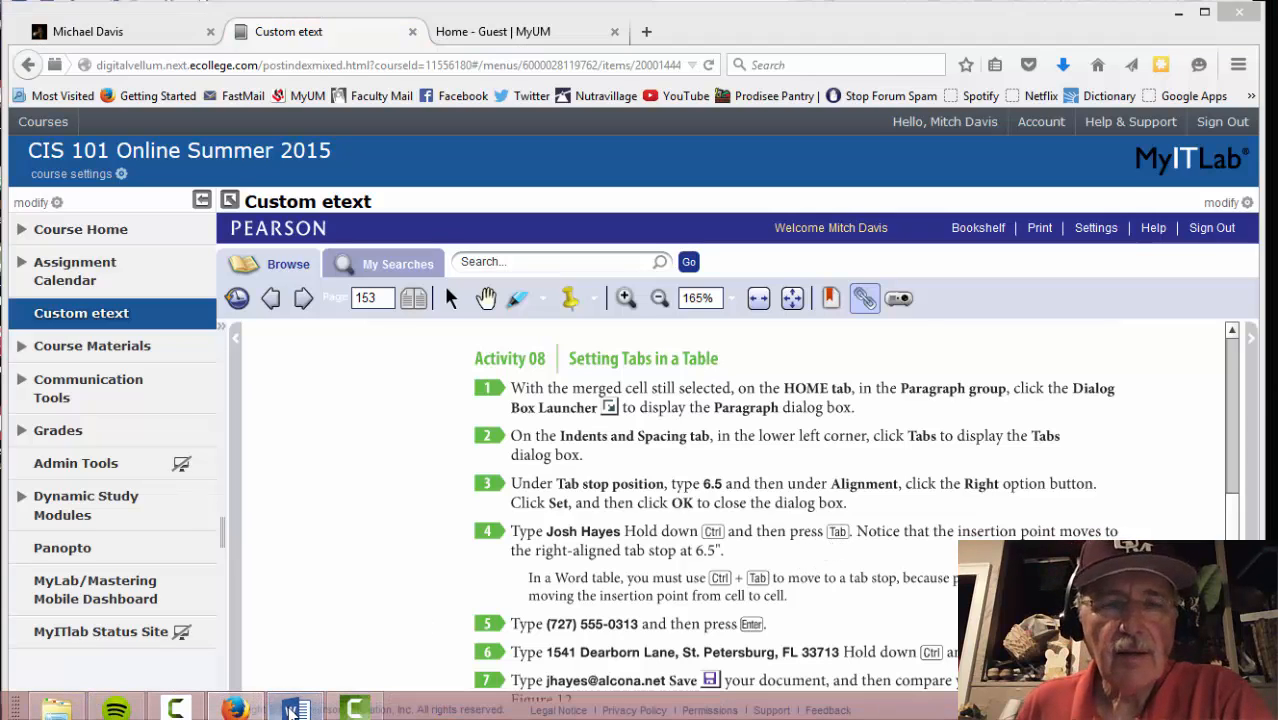
right_click(290, 712)
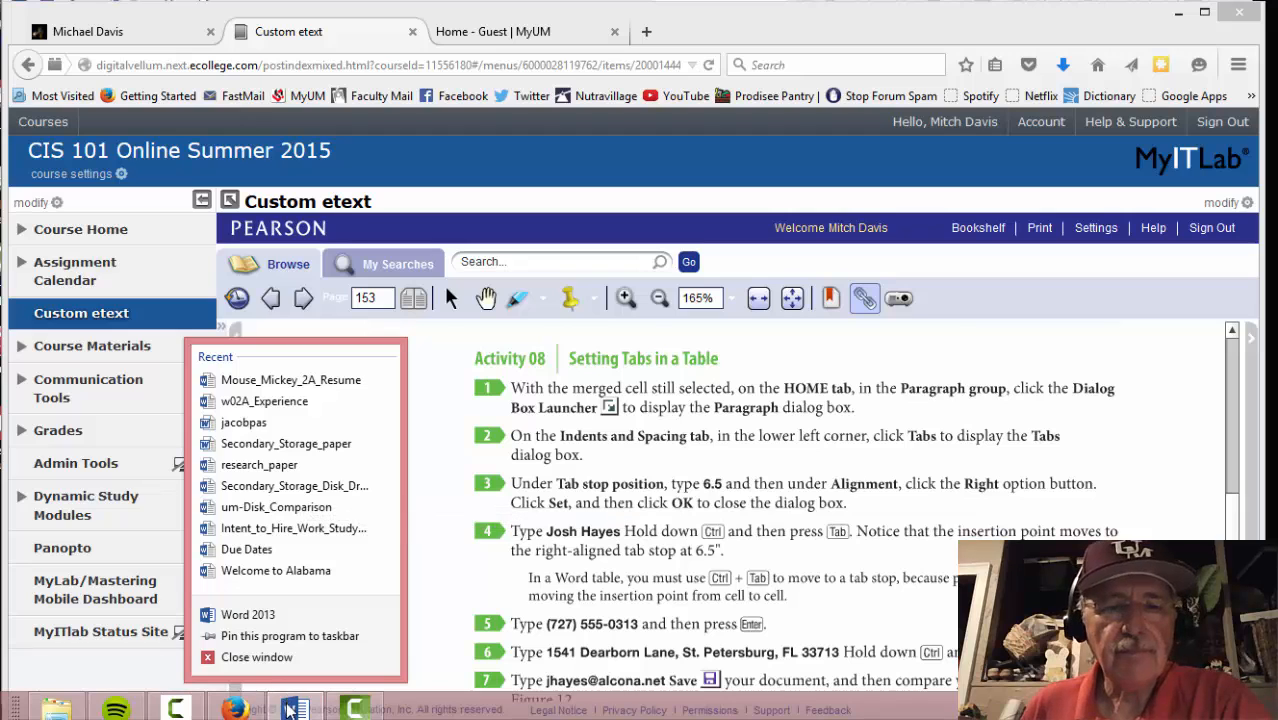
click(290, 380)
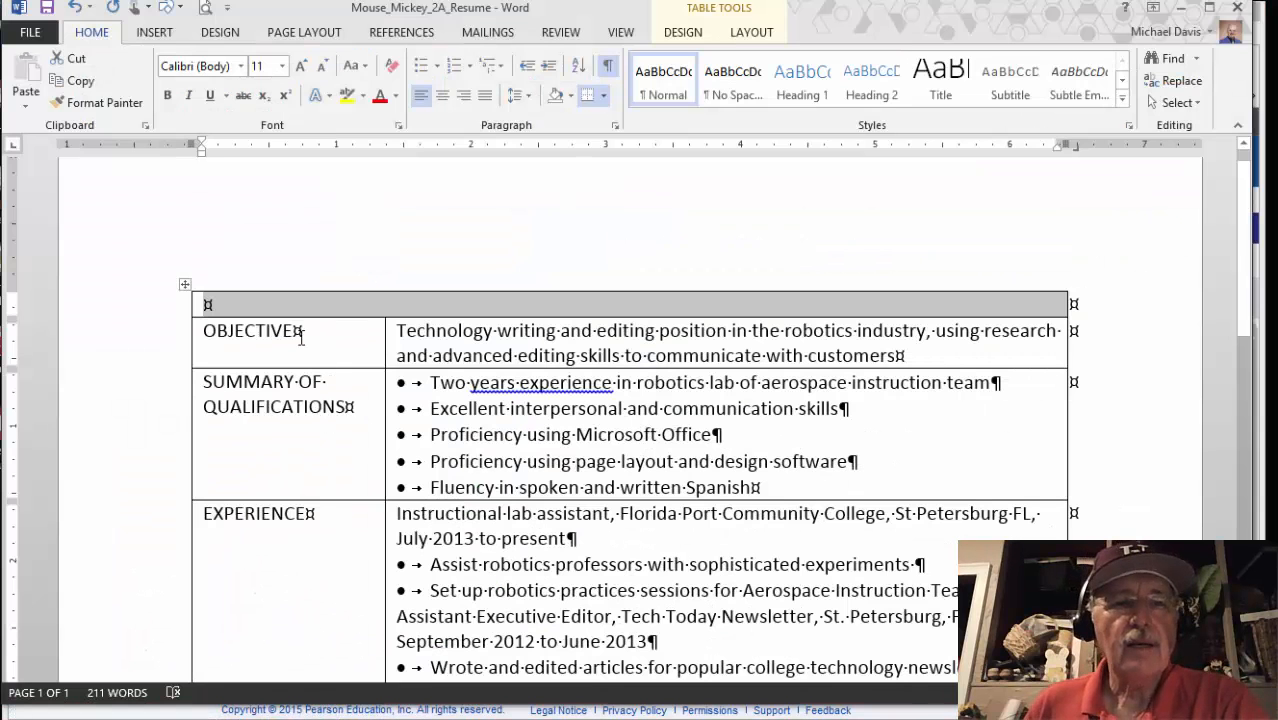
Type the applicant's name in the empty top row and tab to the 6.5-inch right stop
click(253, 305)
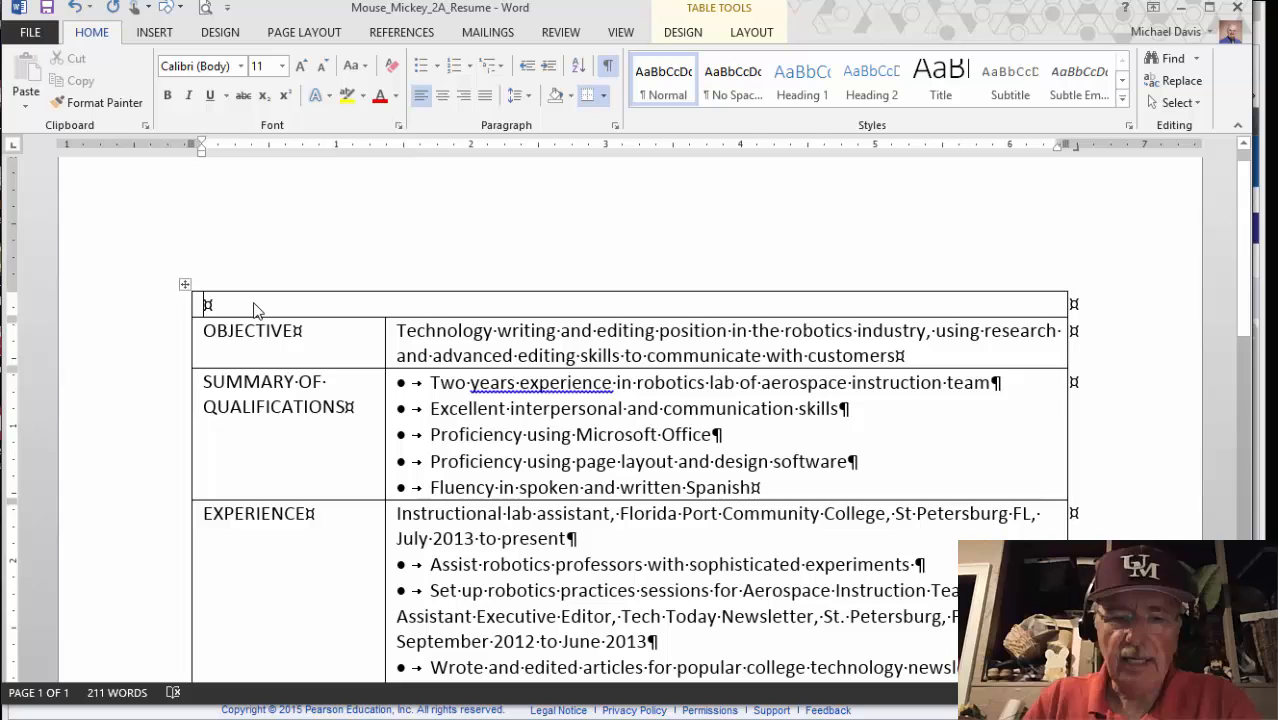
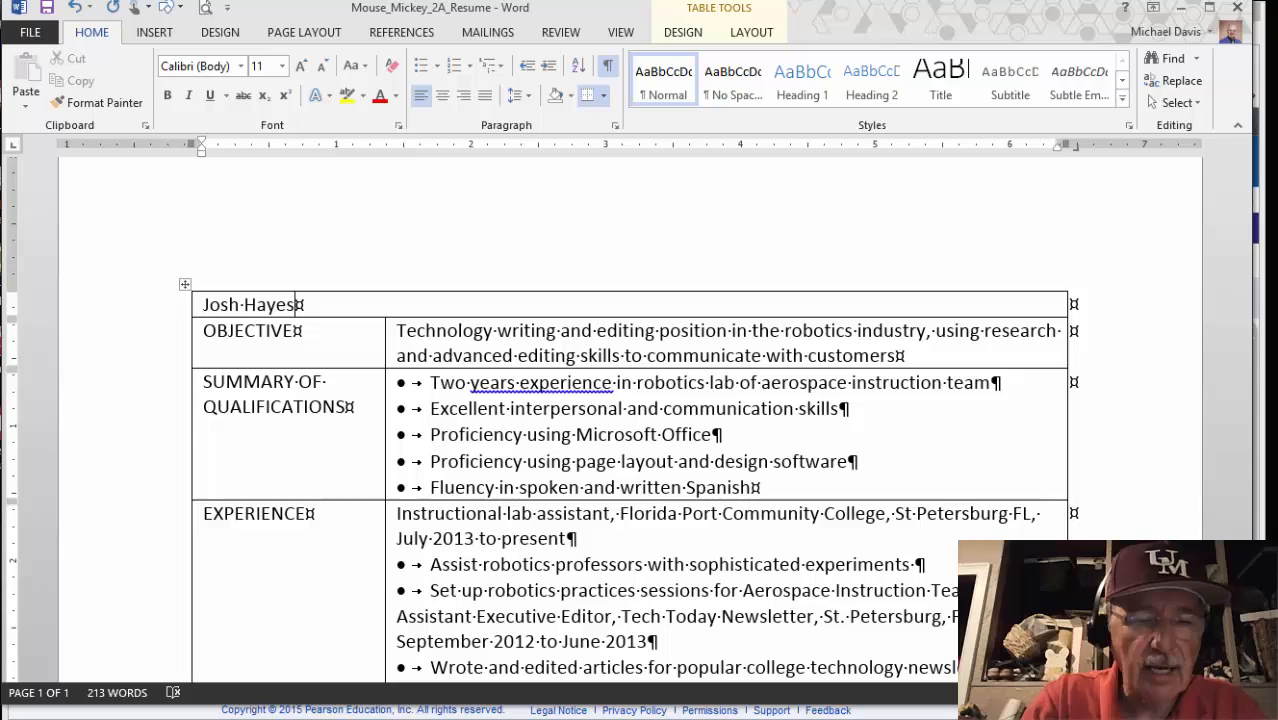
key(ctrl+Tab)
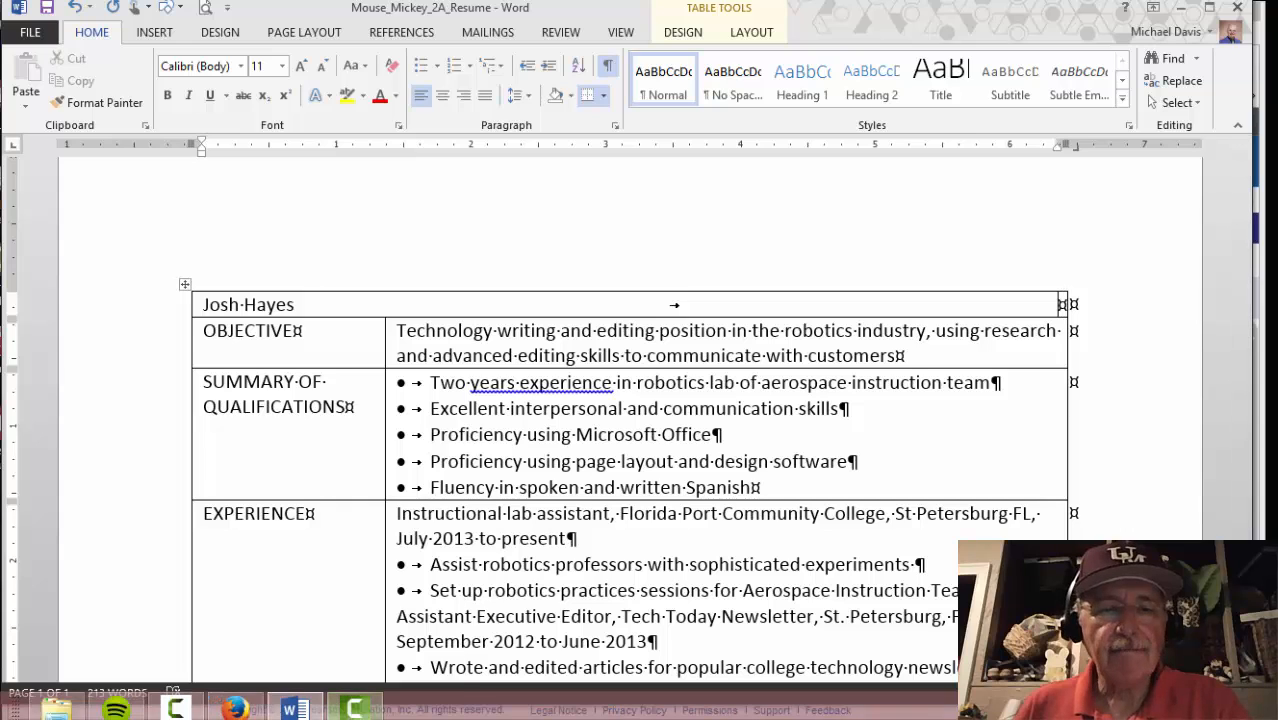
mouse_move(355, 708)
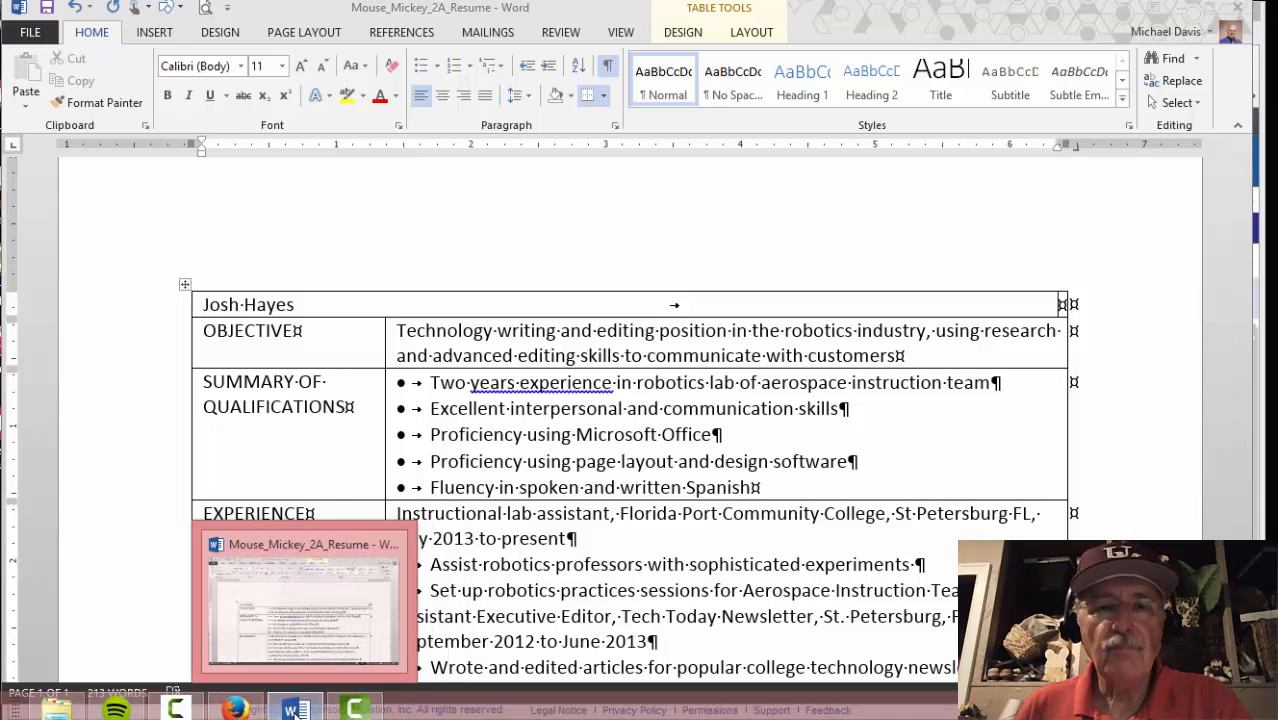
click(235, 708)
scroll(416, 556, down, 1)
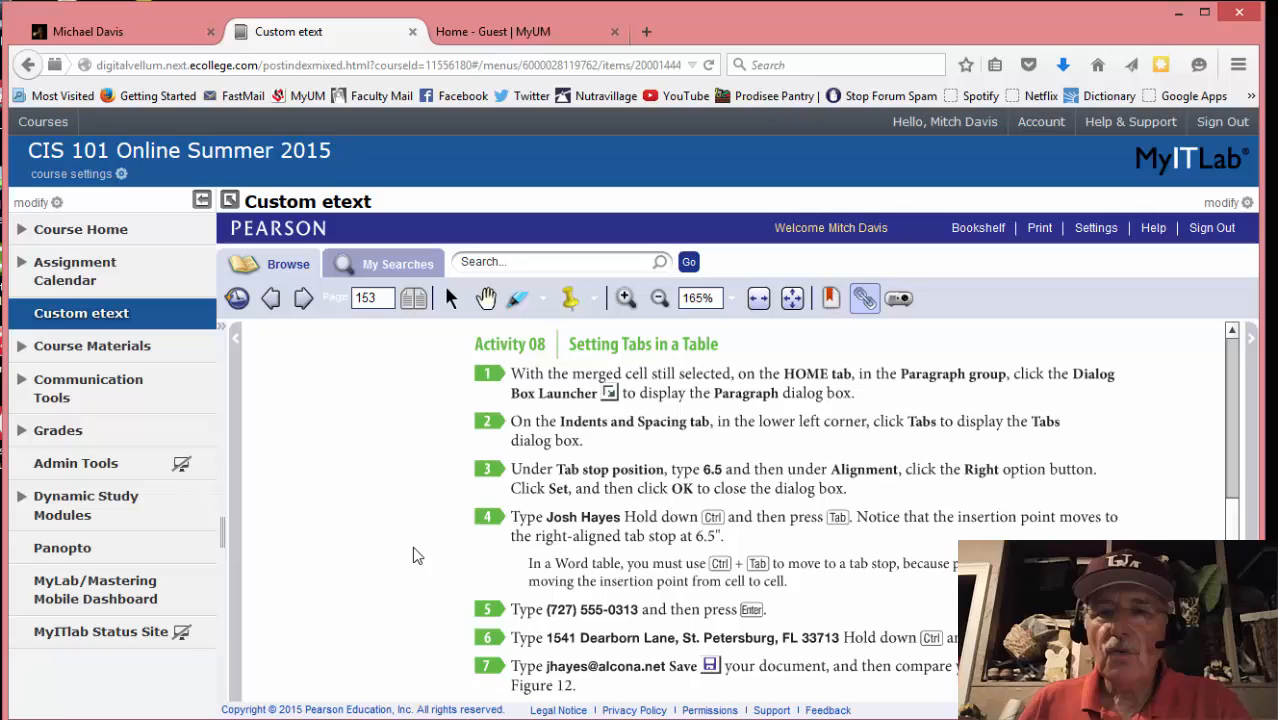
scroll(416, 556, down, 1)
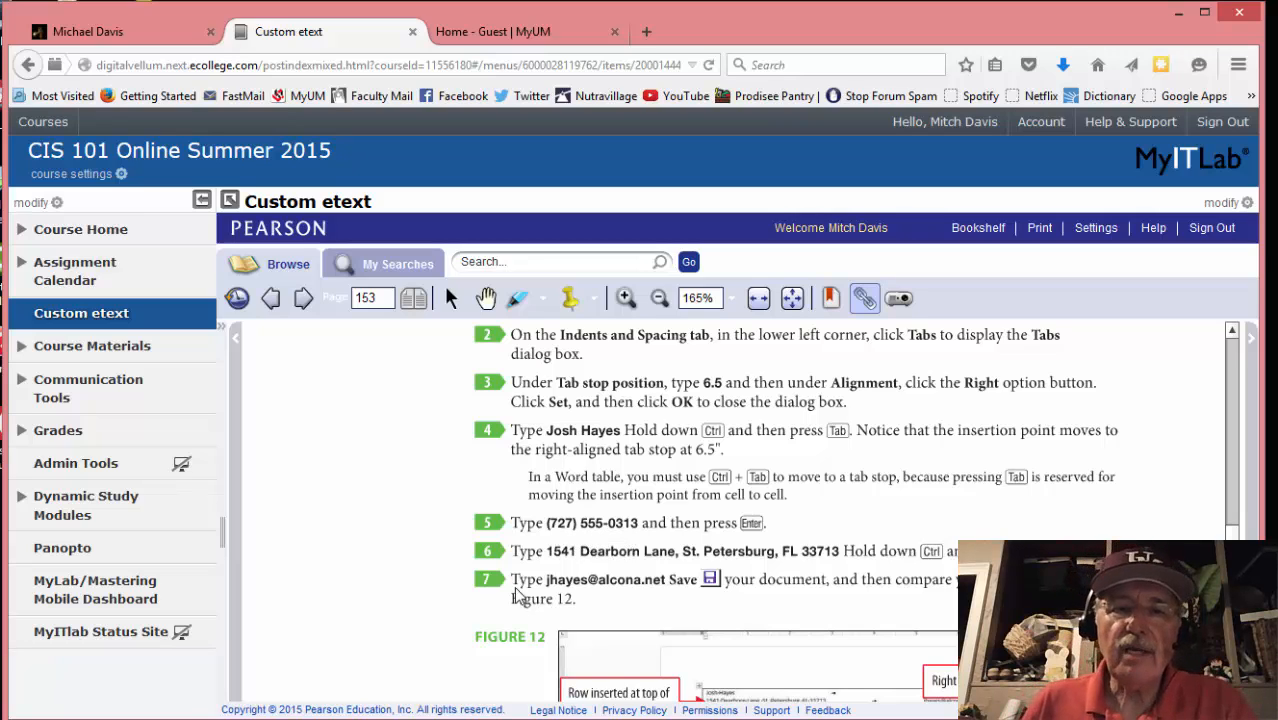
mouse_move(300, 718)
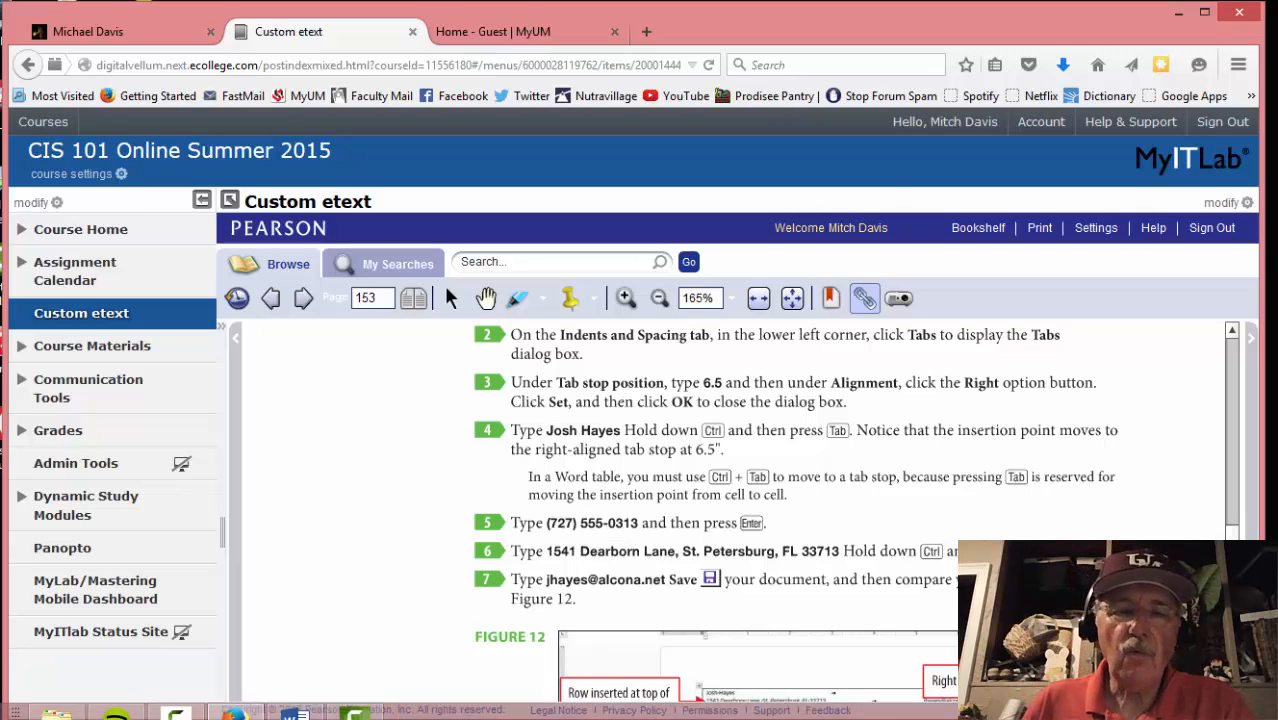
click(293, 710)
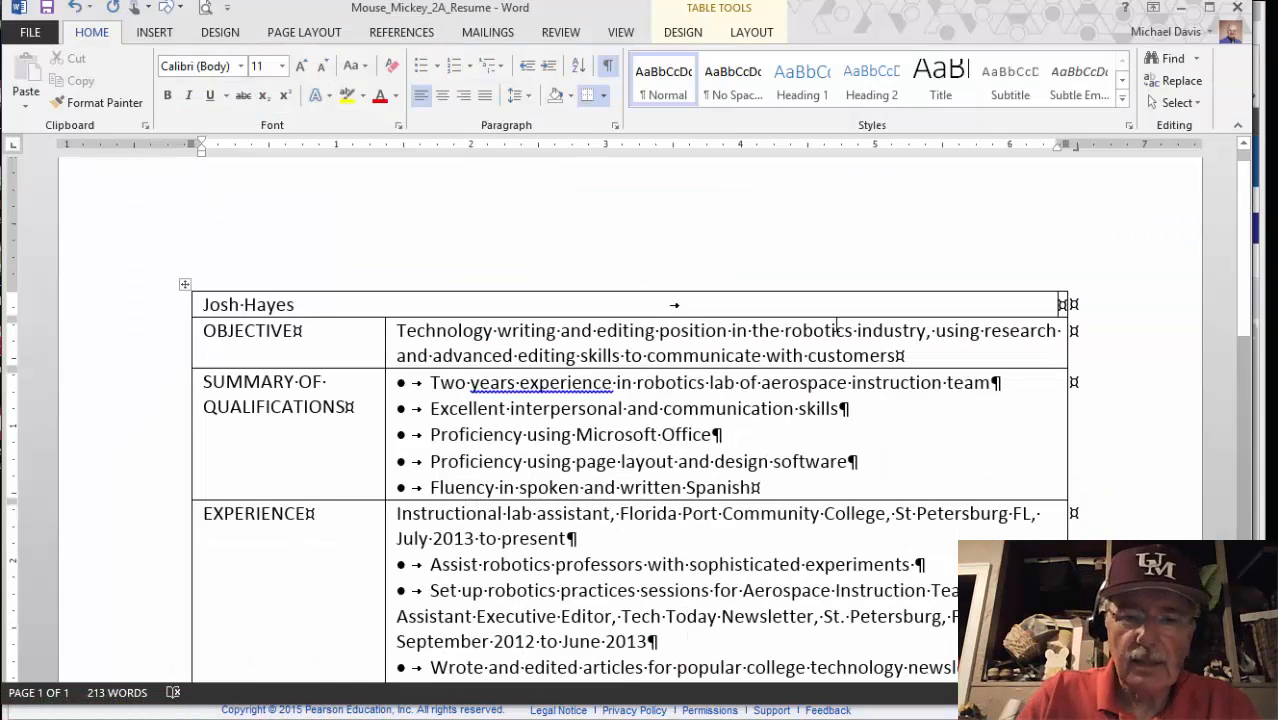
Type the applicant's phone number at the right tab stop, correcting mistyped digits
text((717)
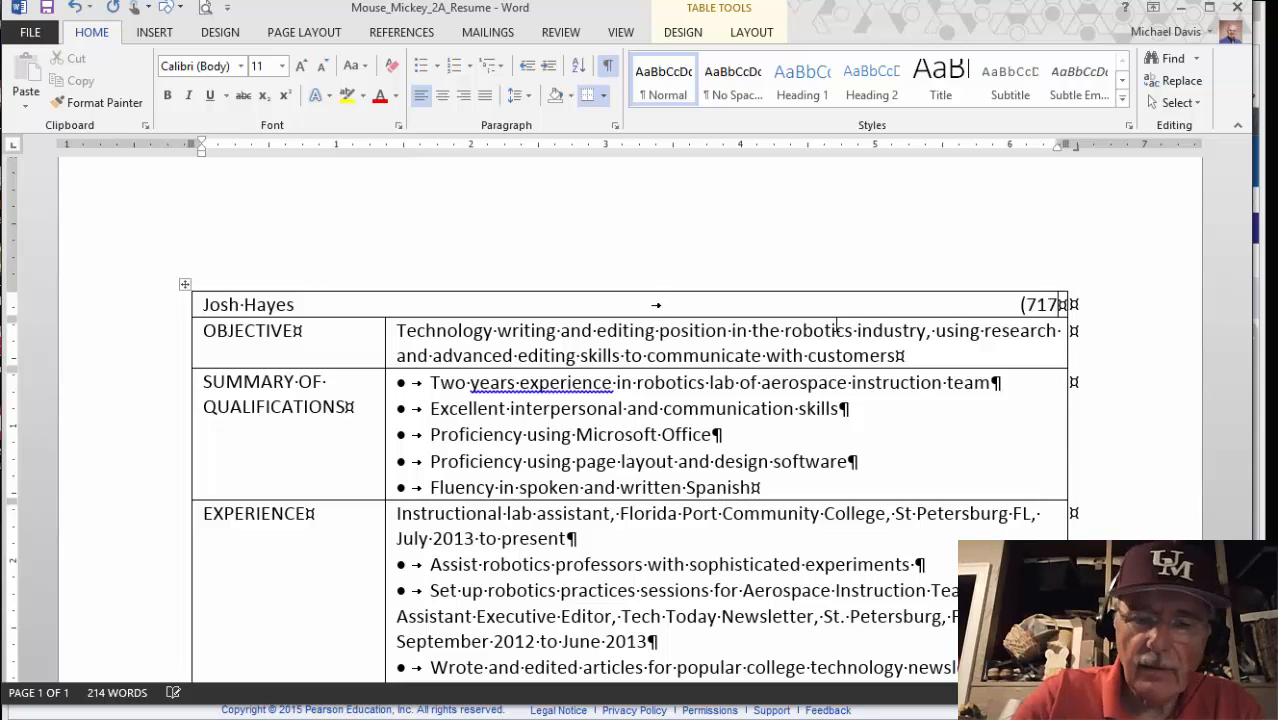
text()555)
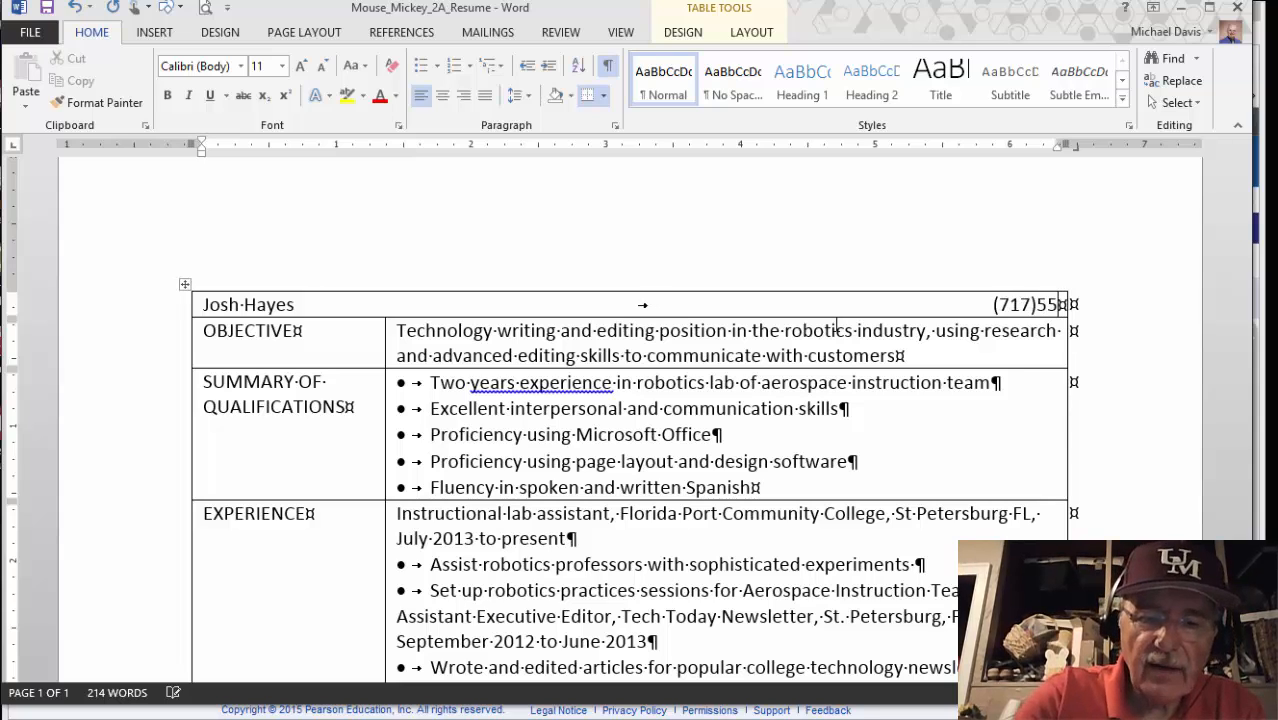
text(-0)
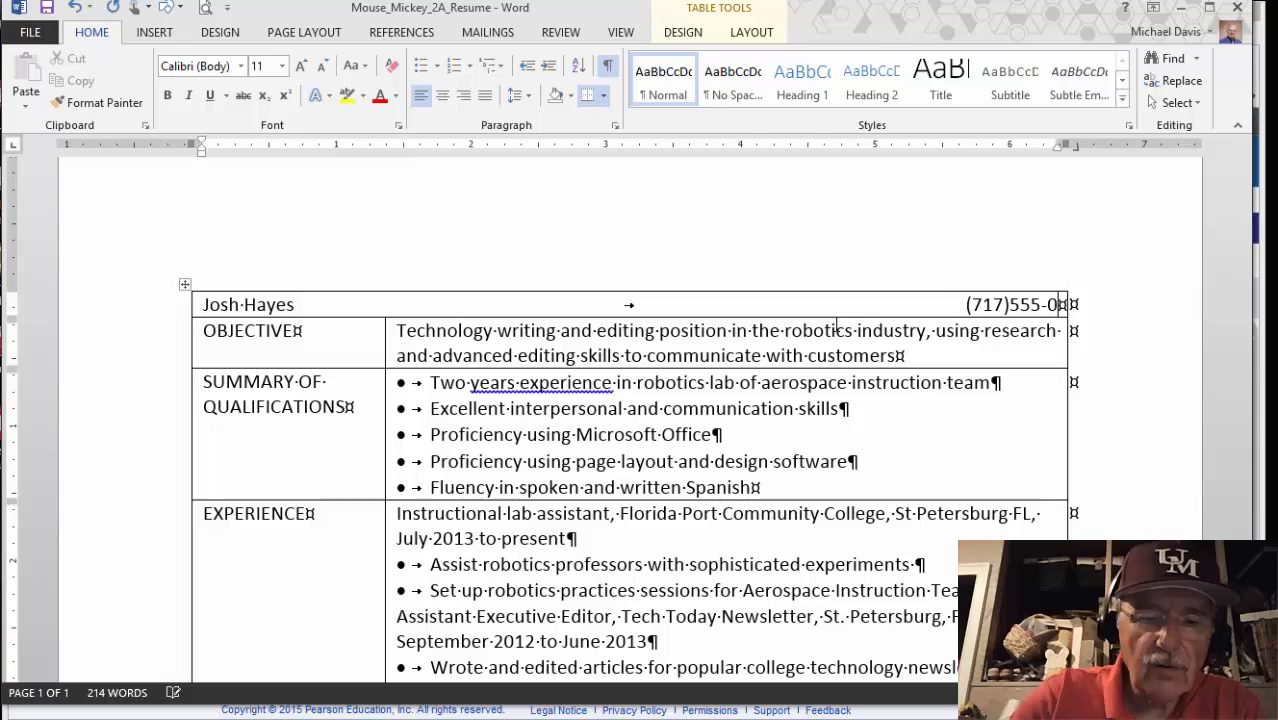
text(313)
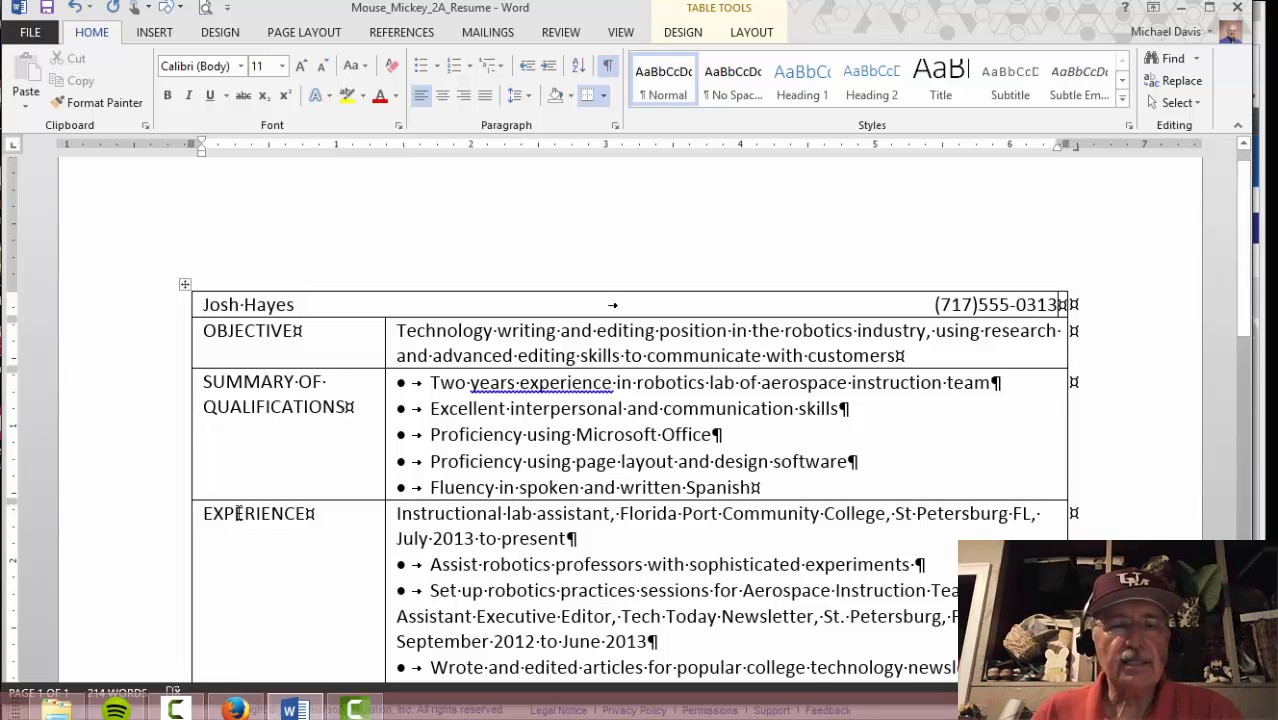
Switch to the etext to read steps 4–7 on page 153 about entering contact details
click(234, 709)
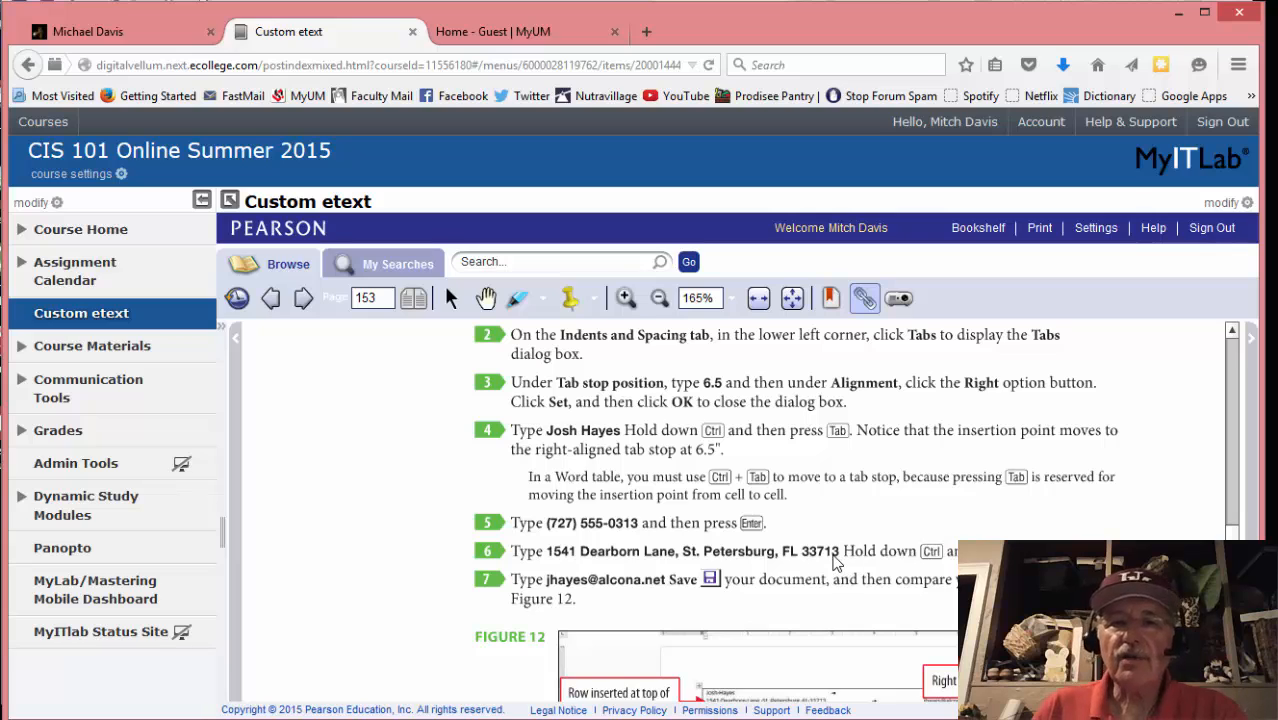
mouse_move(330, 695)
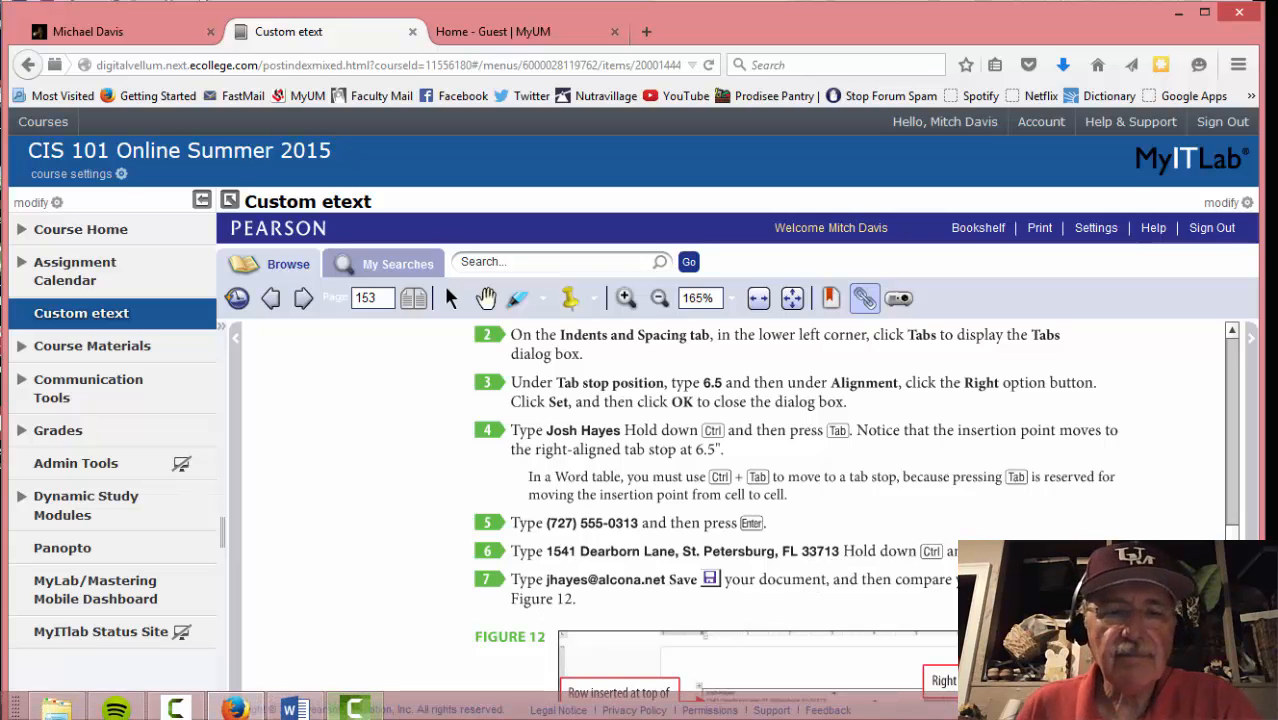
mouse_move(293, 709)
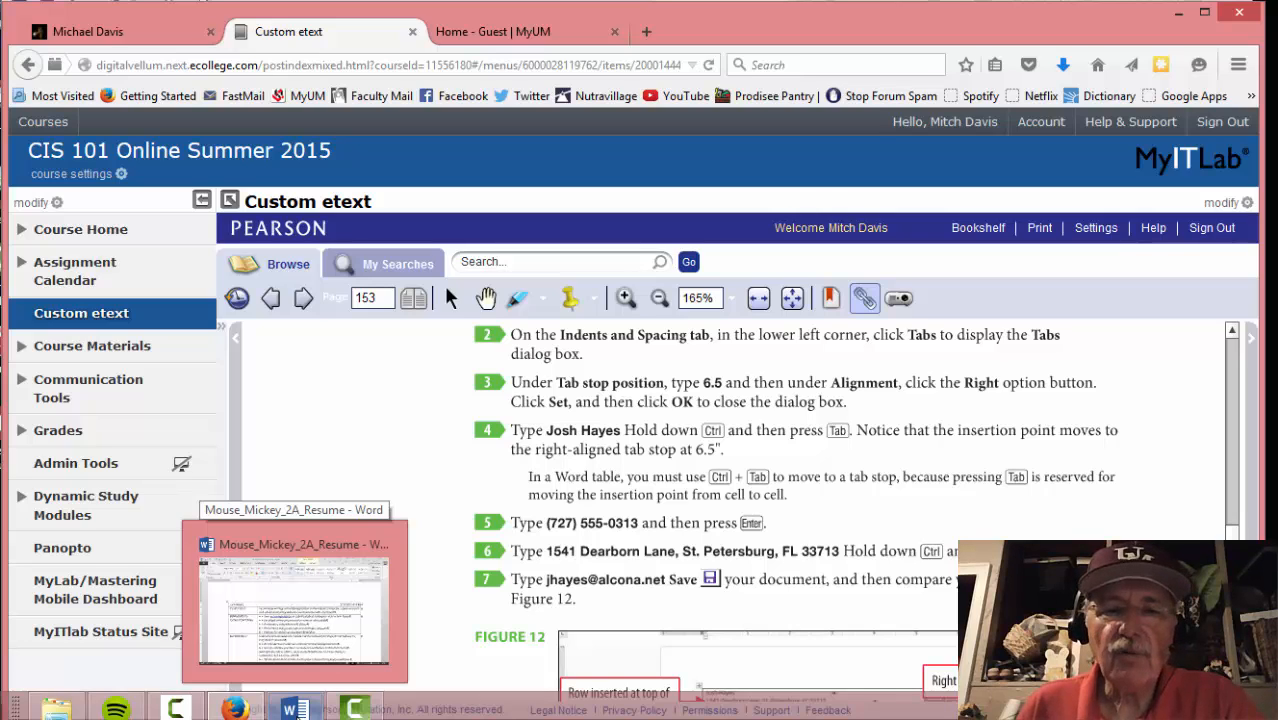
On a new line under the name, type the applicant's street address and tab to the right stop
click(294, 600)
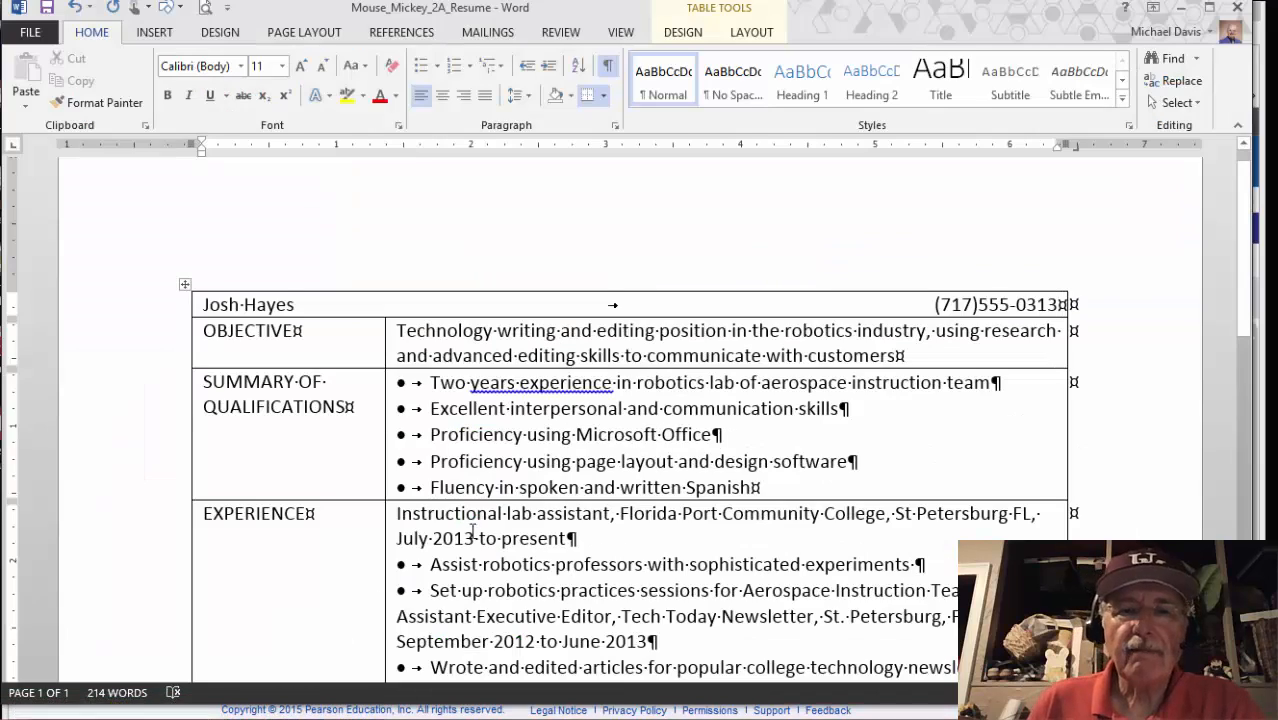
key(Return)
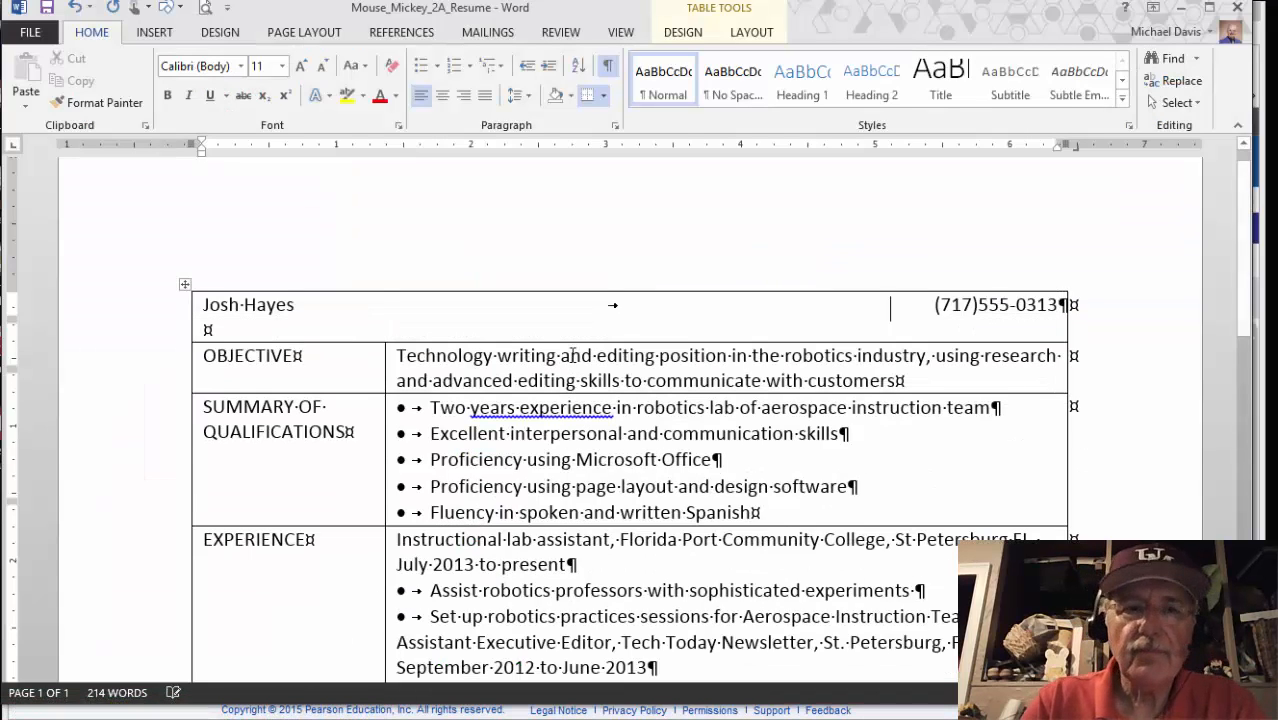
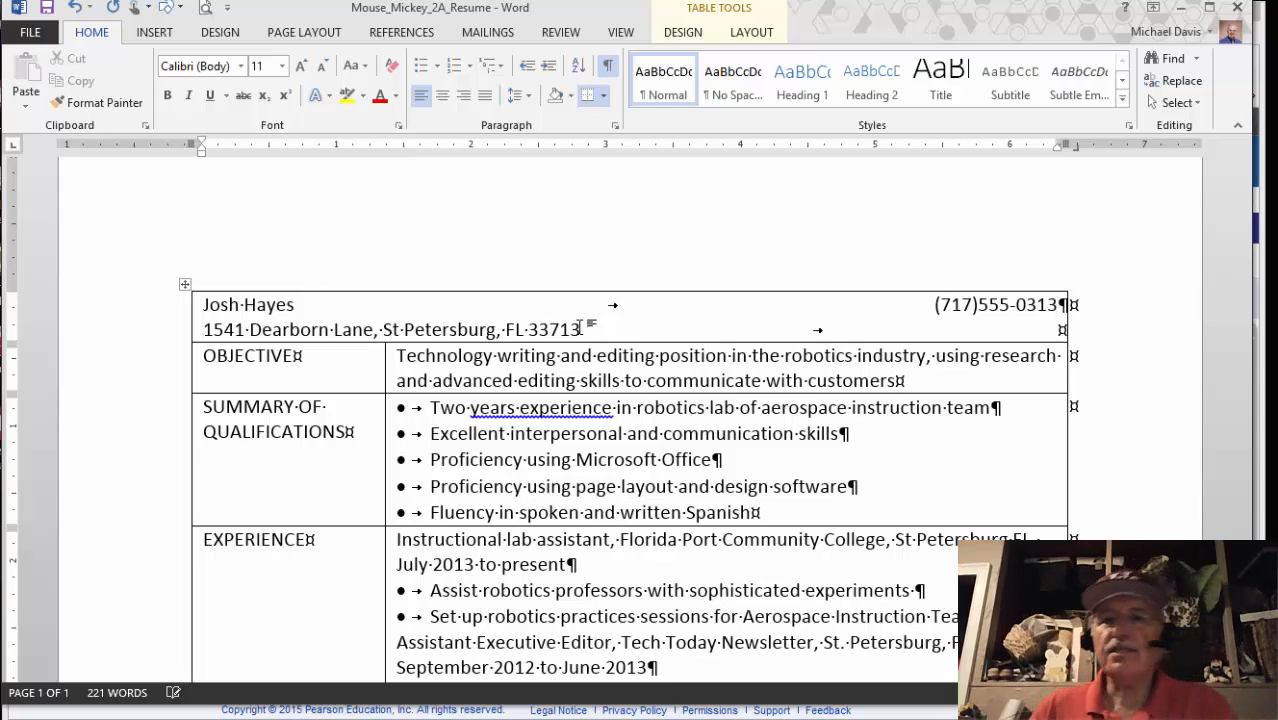
key(ctrl+Tab)
Go back to the etext instructions for the next contact detail
scroll(893, 327, up, 1)
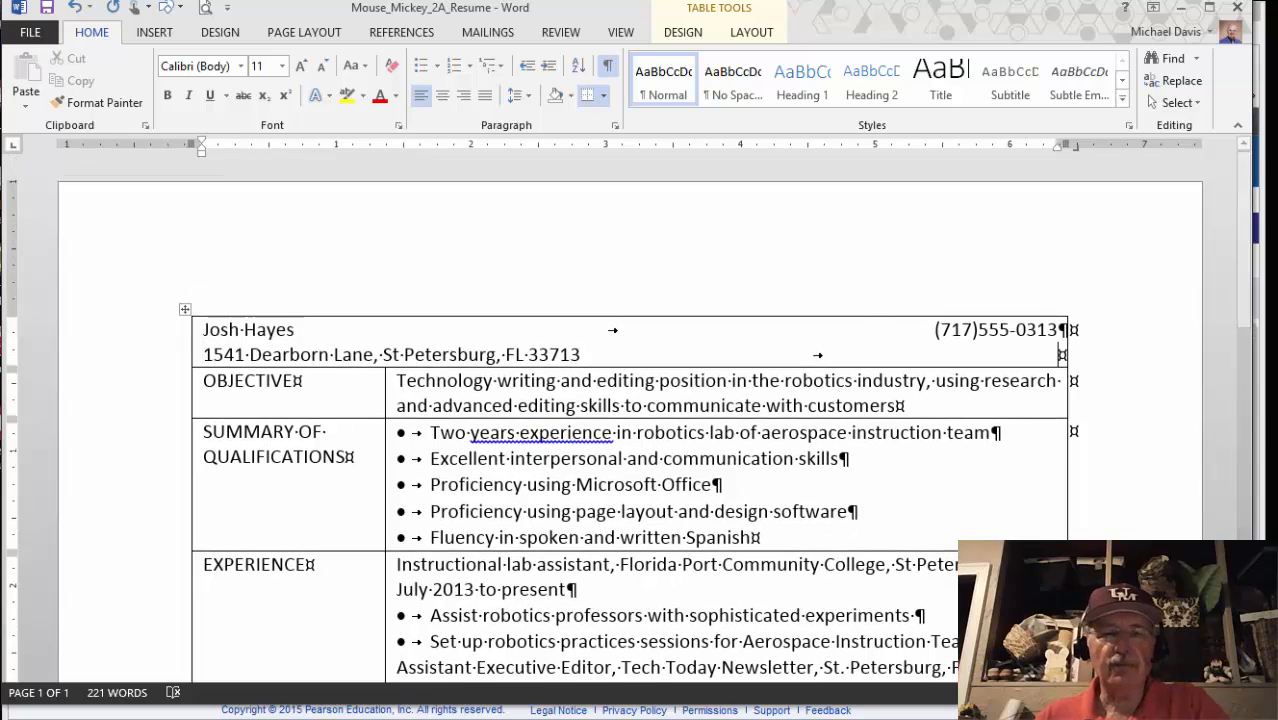
click(255, 711)
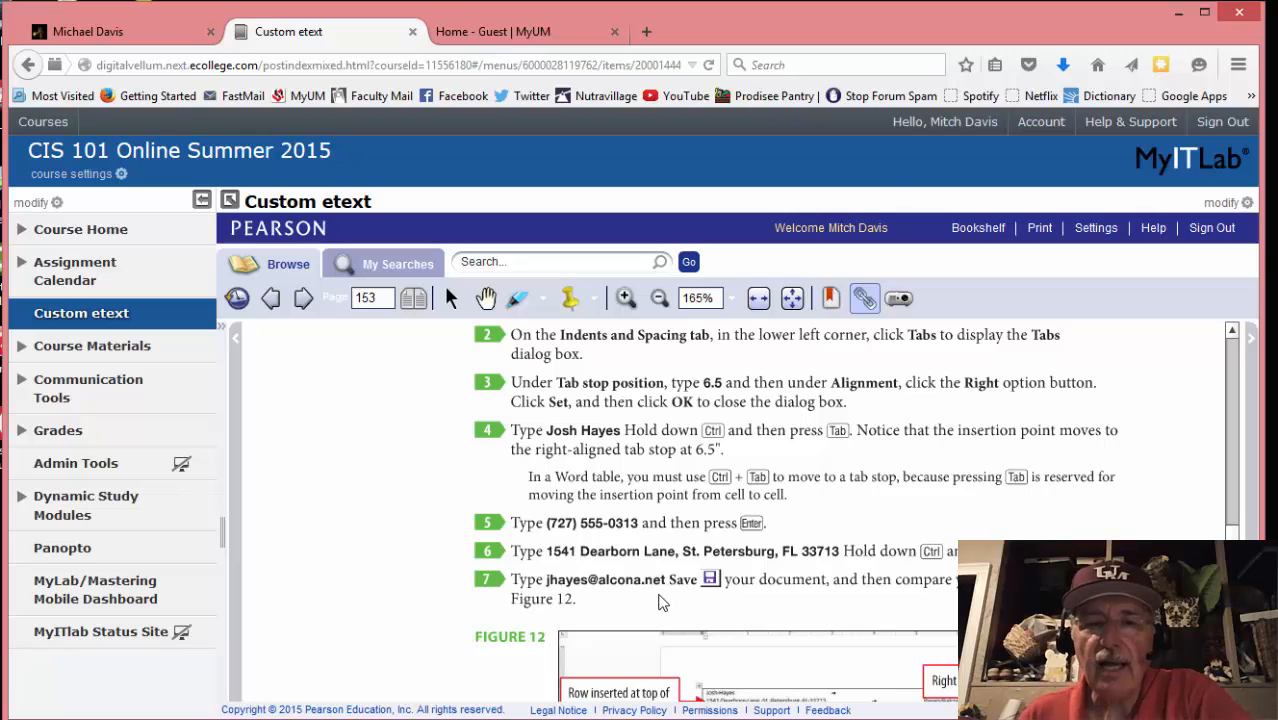
mouse_move(345, 718)
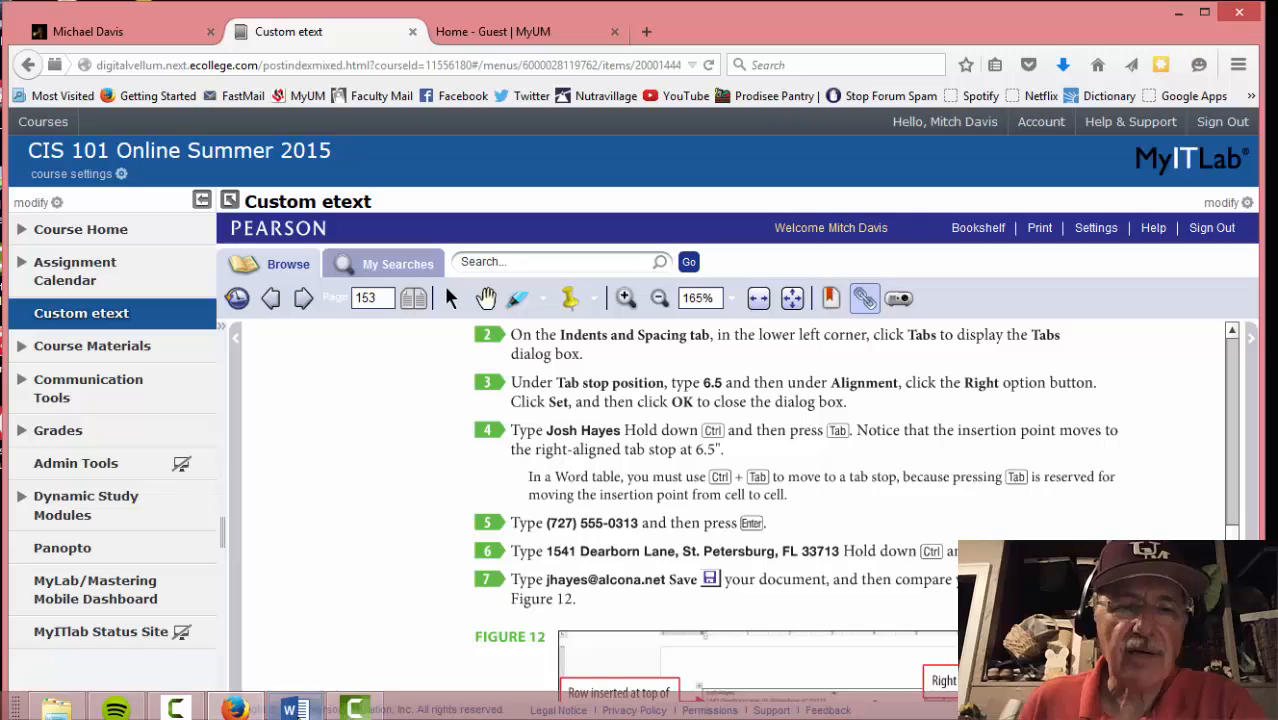
Type the applicant's e-mail address at the right end of the address line
click(296, 708)
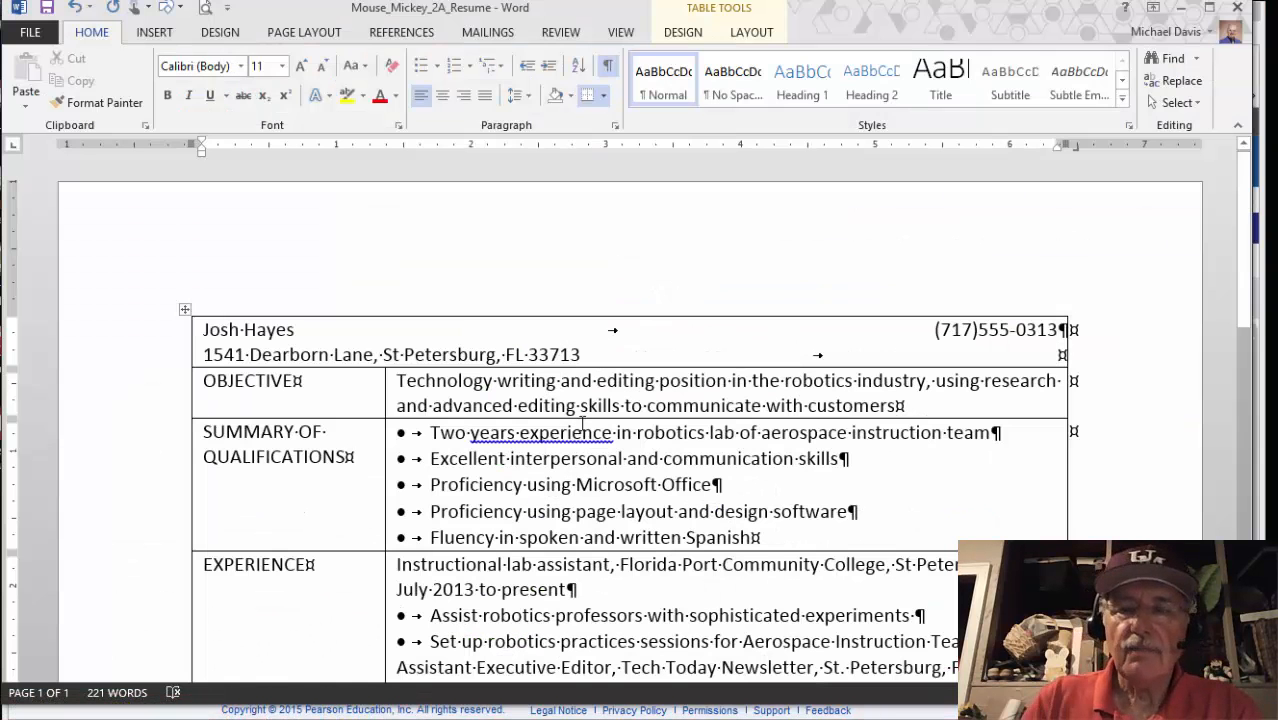
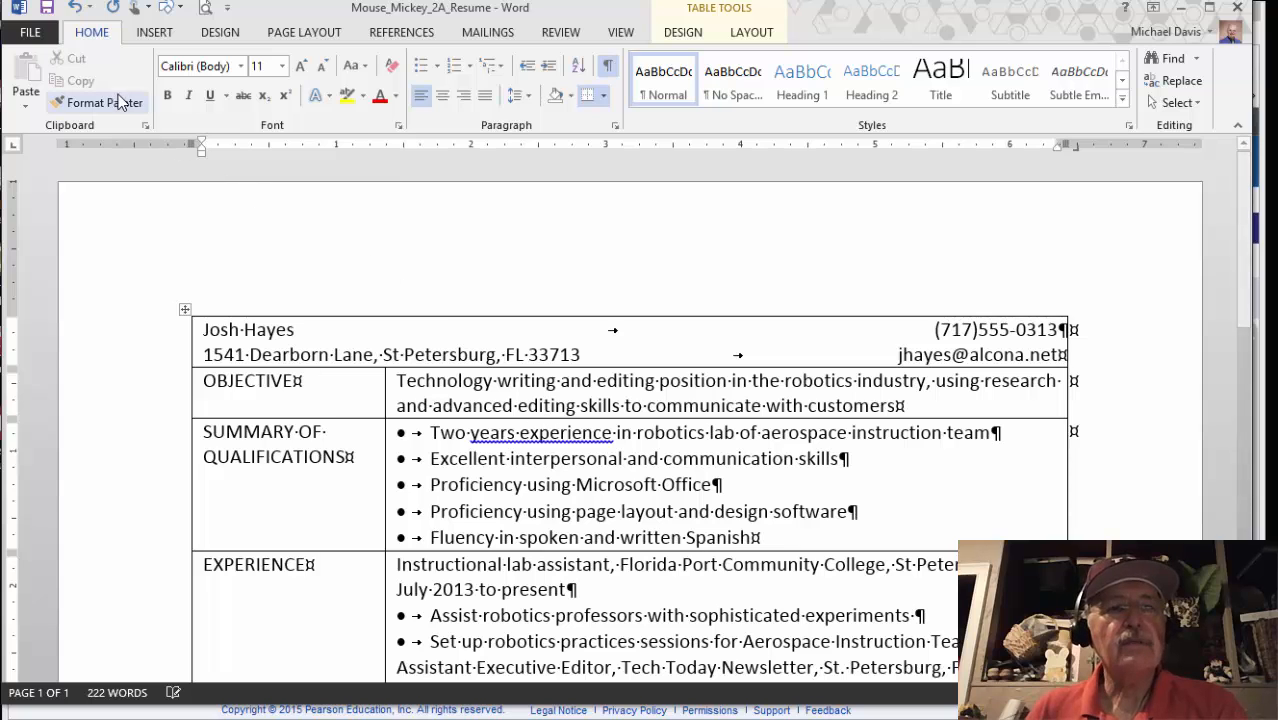
Save the resume, review the table, and return to the etext
click(47, 8)
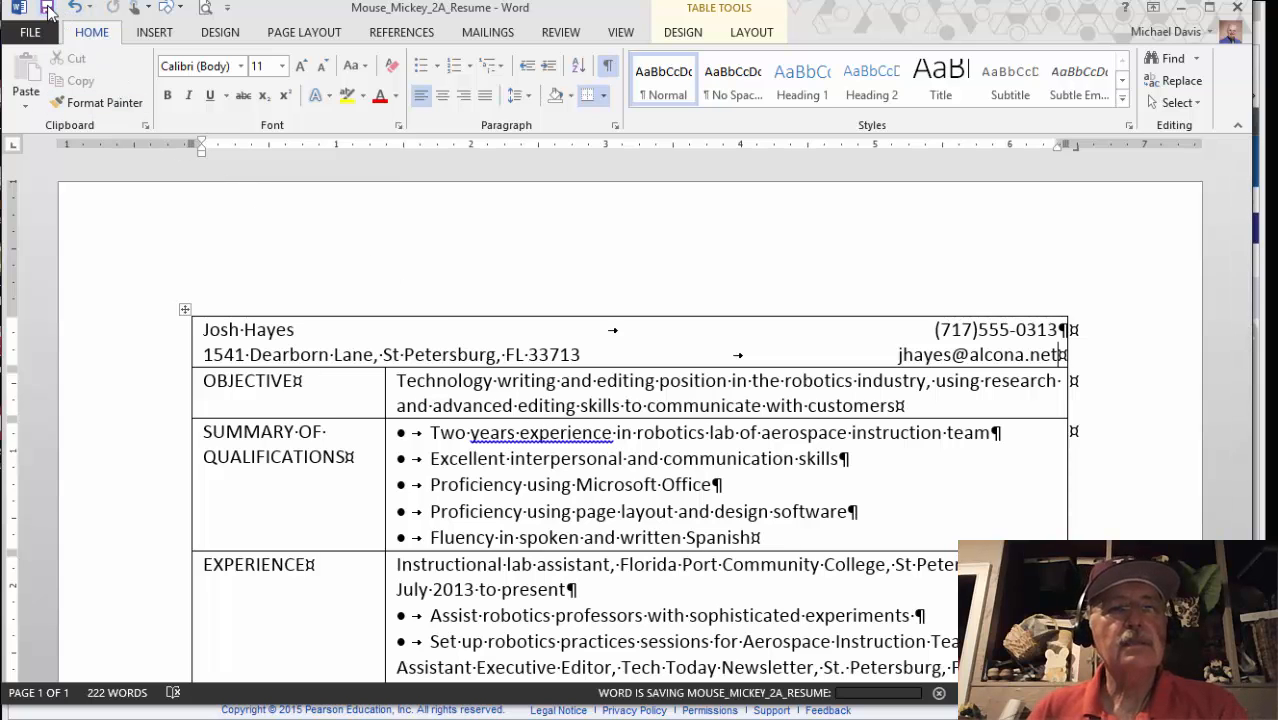
scroll(425, 414, down, 15)
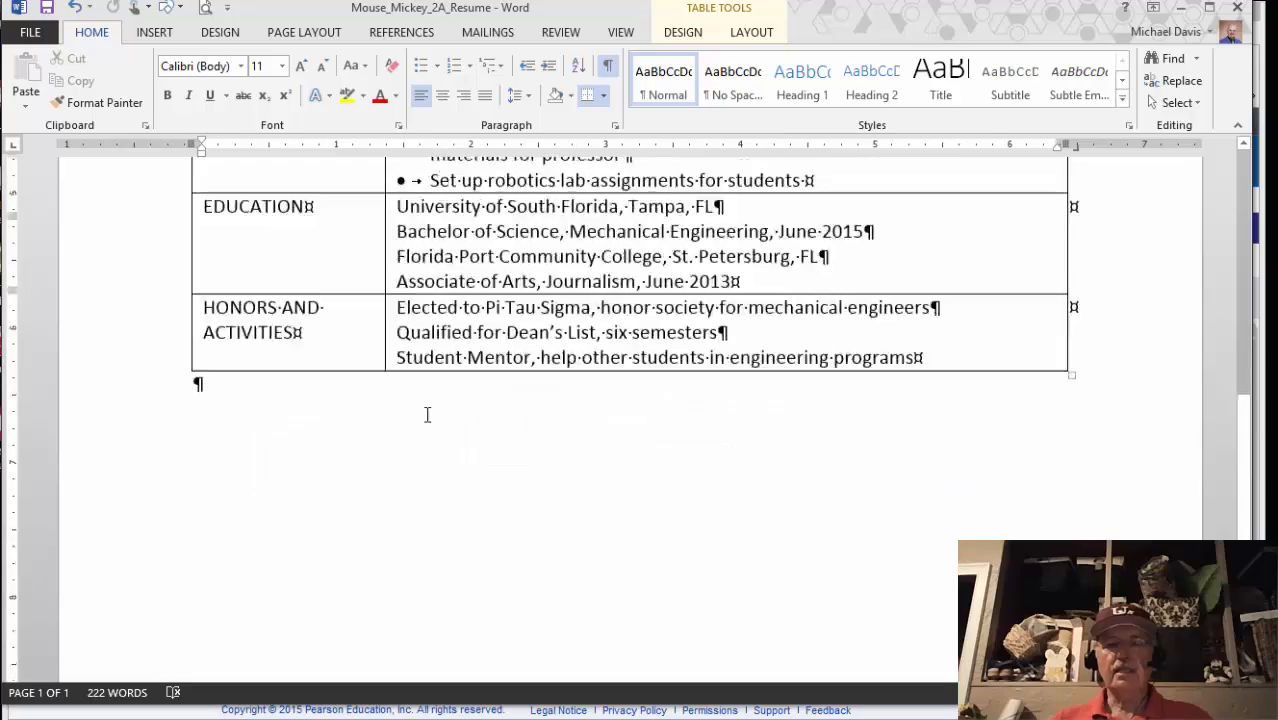
scroll(425, 414, up, 15)
scroll(425, 414, down, 15)
scroll(427, 419, up, 15)
scroll(427, 424, down, 5)
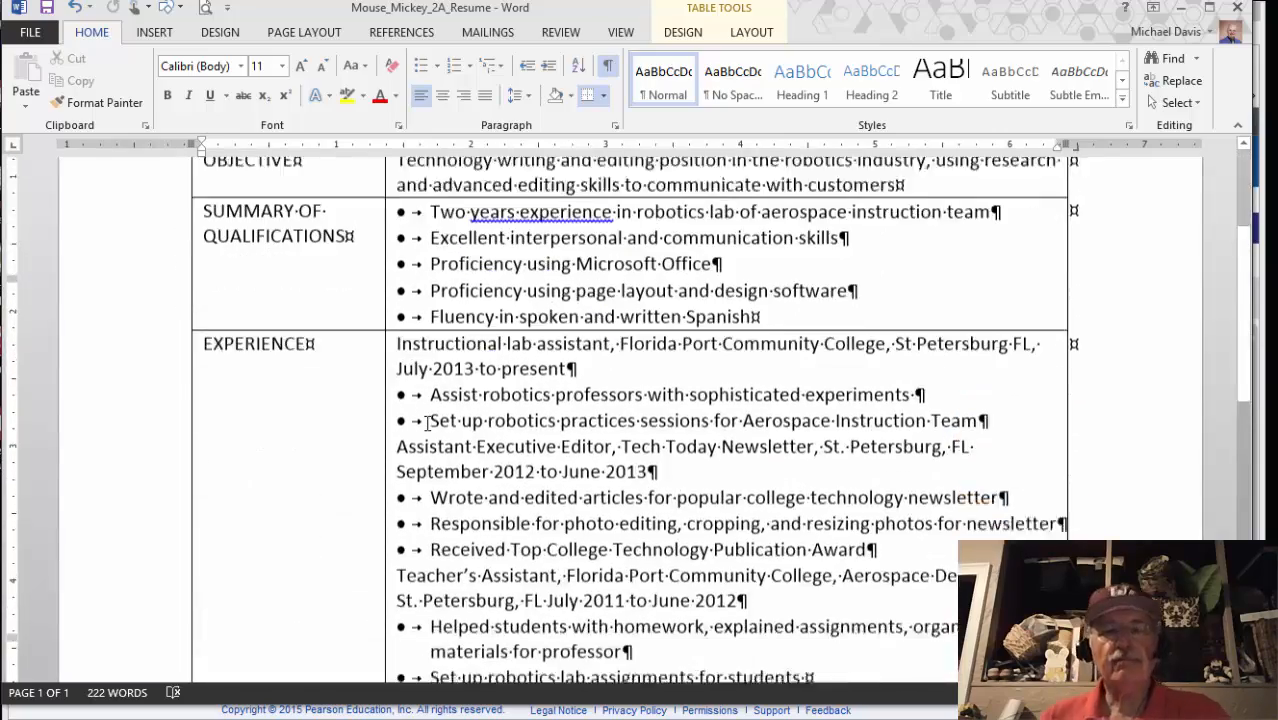
scroll(400, 476, down, 1)
scroll(400, 476, down, 10)
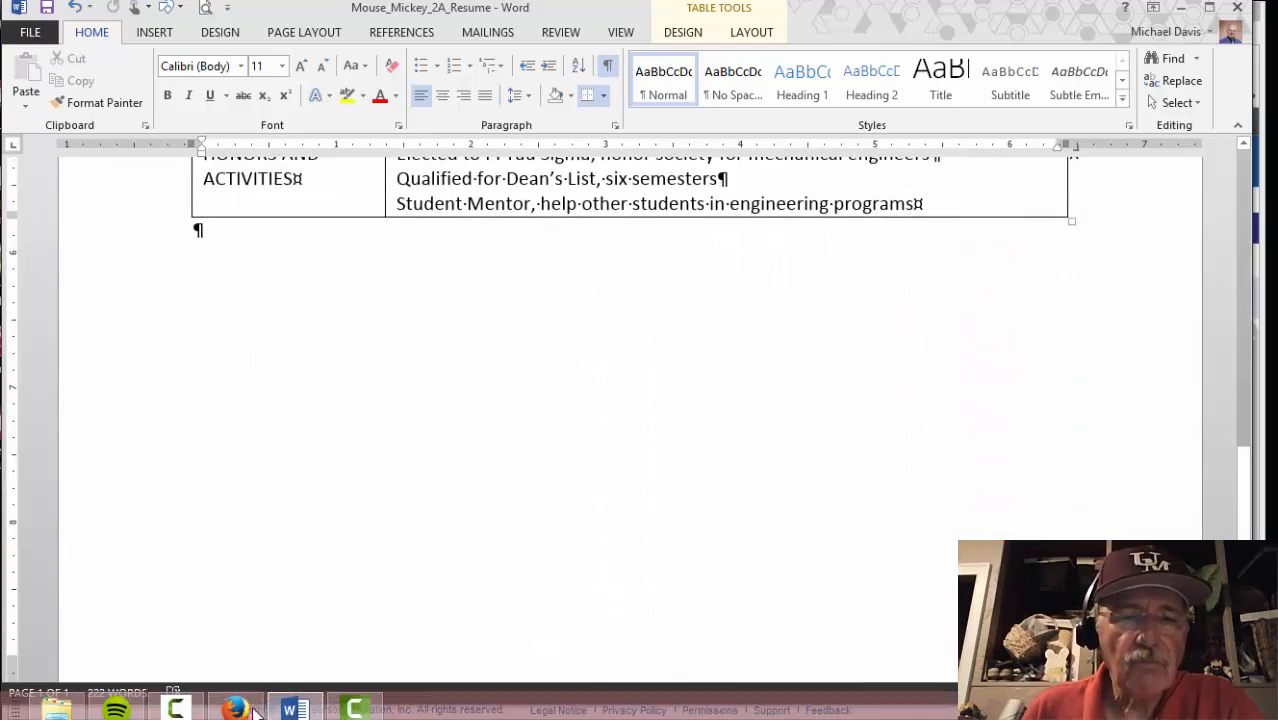
click(249, 708)
Advance the etext to page 154's Activity 09 on table fonts, then return to the resume
scroll(388, 569, down, 3)
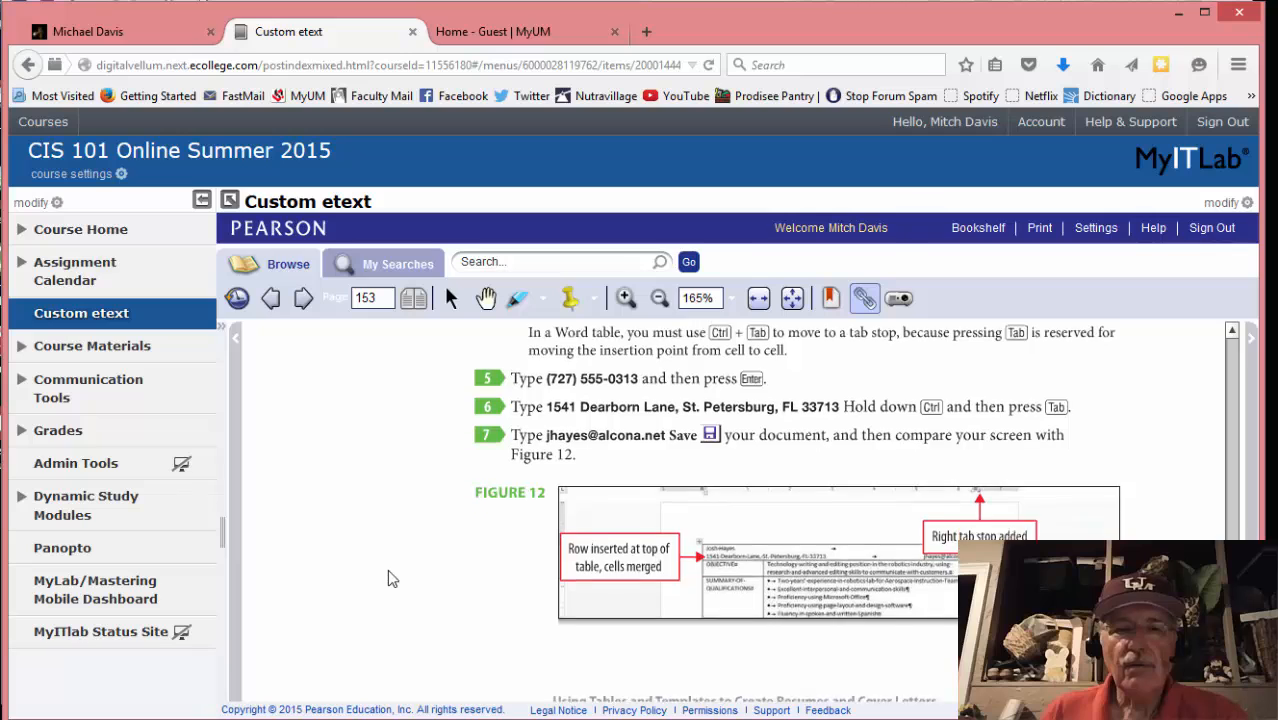
scroll(345, 460, up, 3)
click(304, 302)
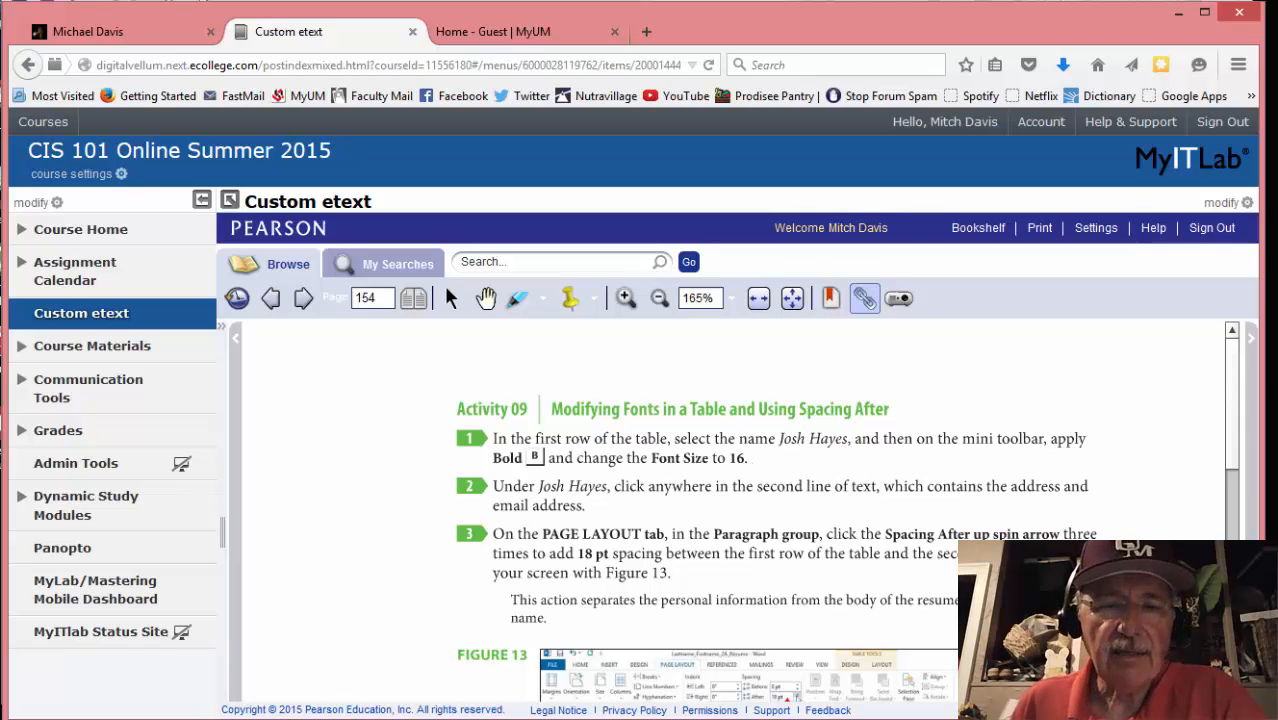
click(292, 708)
scroll(319, 288, up, 15)
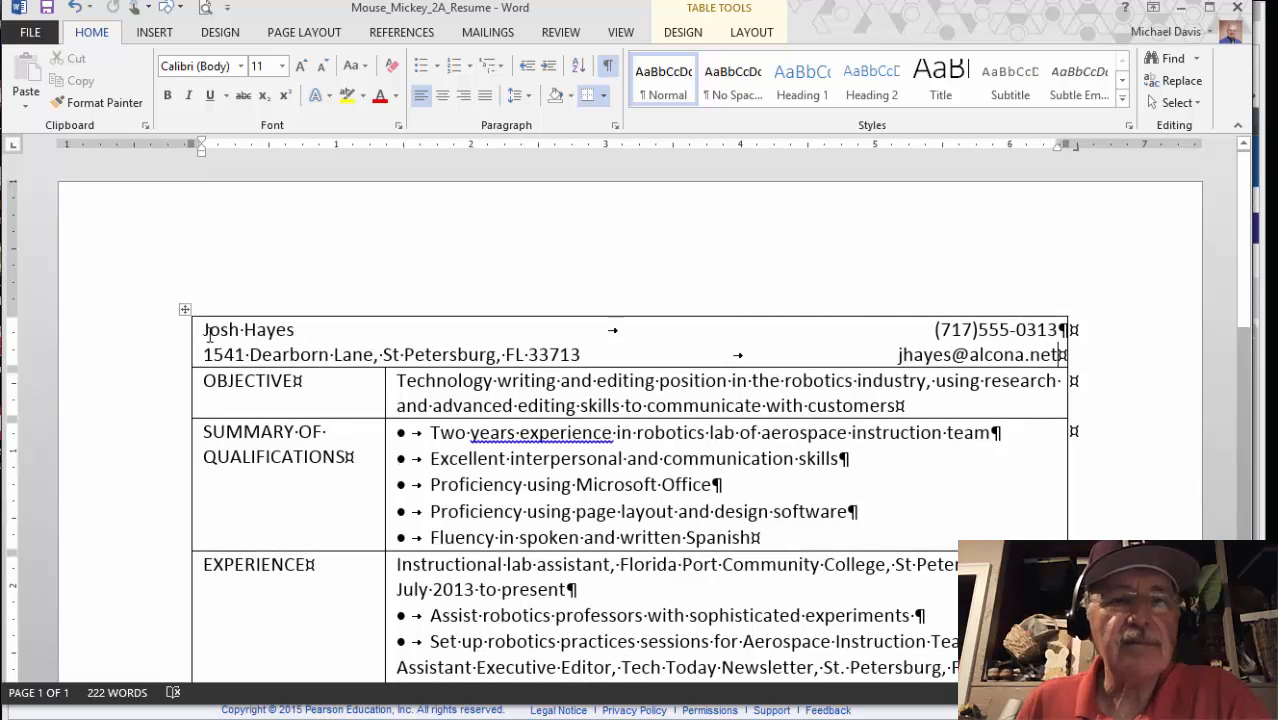
Make the applicant's name bold at 16 pt, then return to the etext instructions
drag(232, 328, 285, 329)
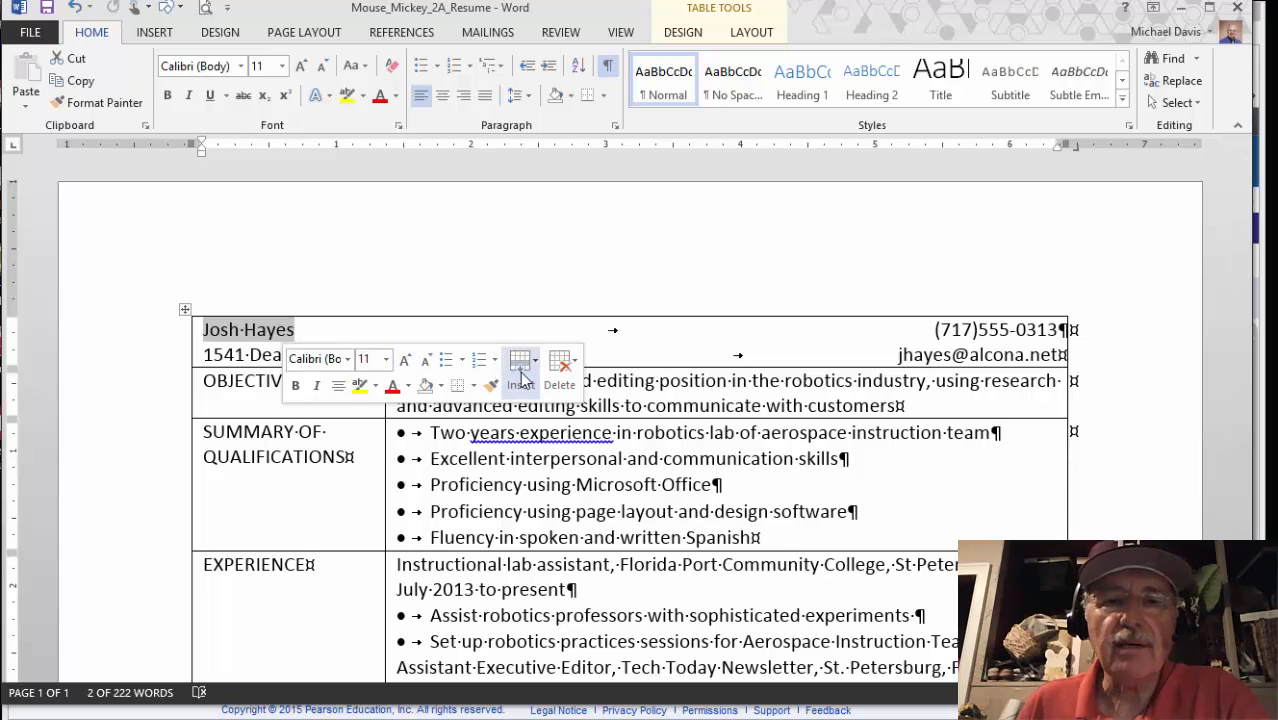
click(296, 387)
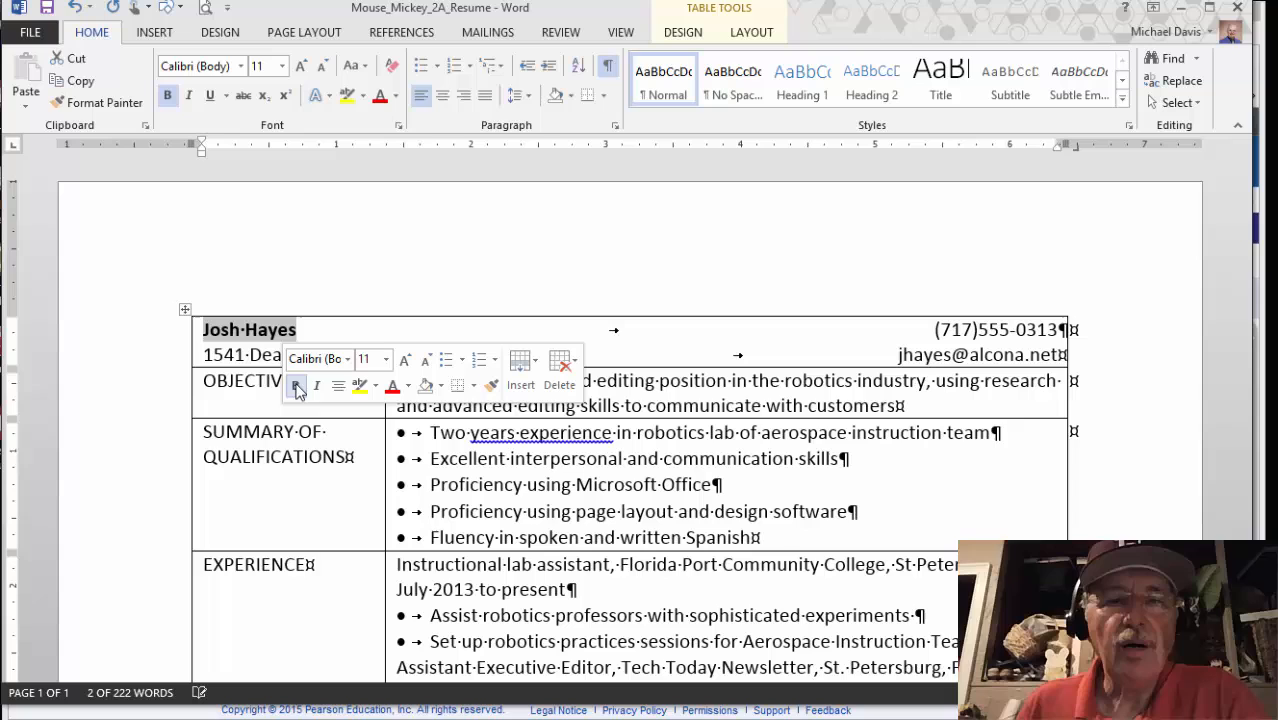
click(387, 362)
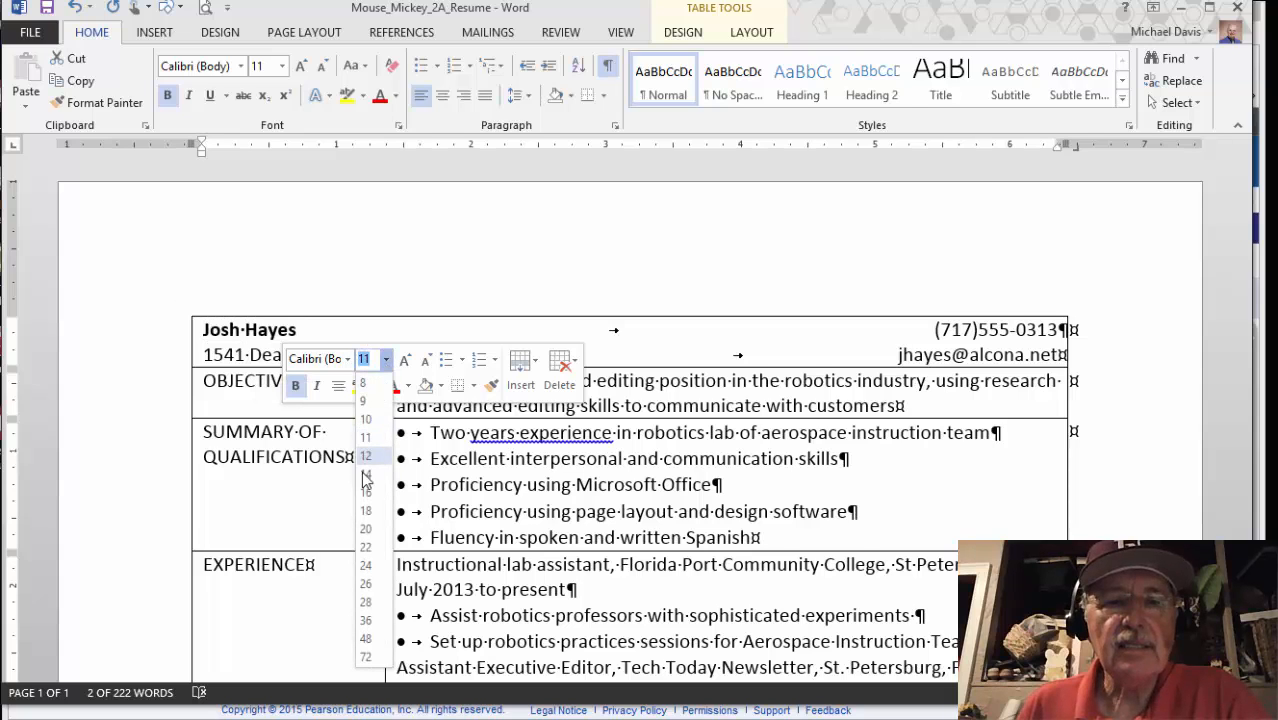
click(367, 487)
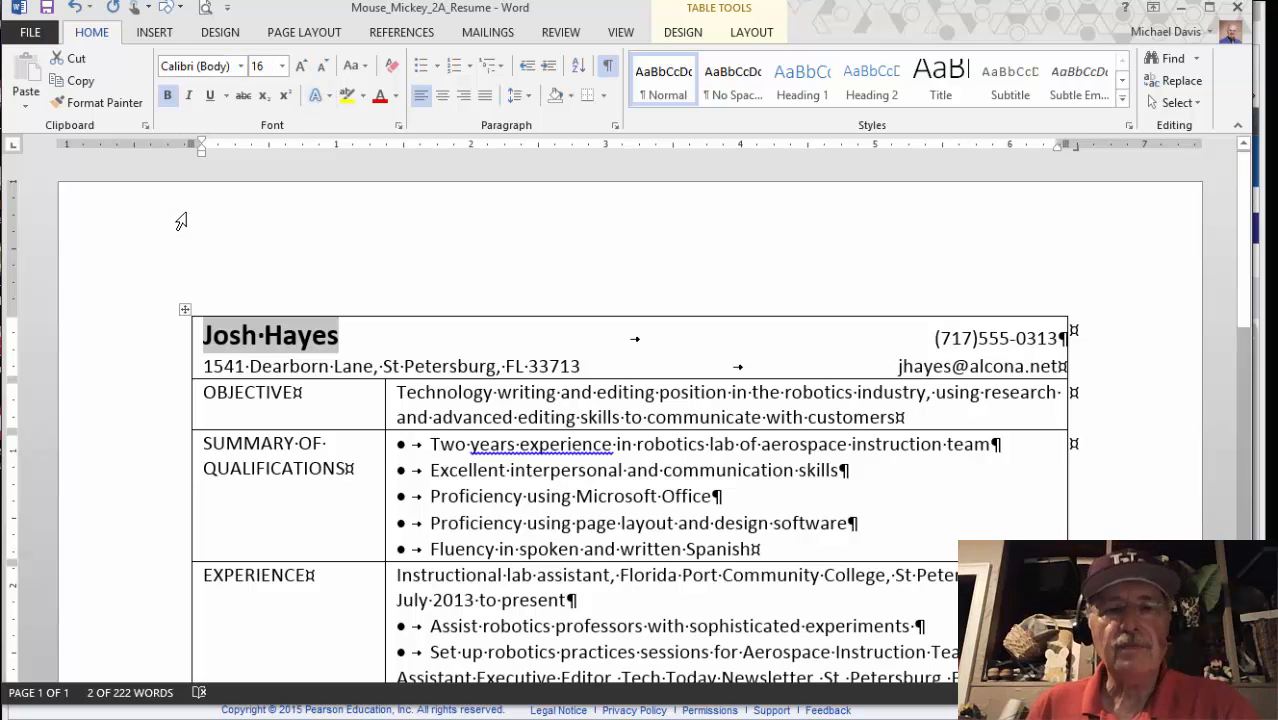
mouse_move(250, 712)
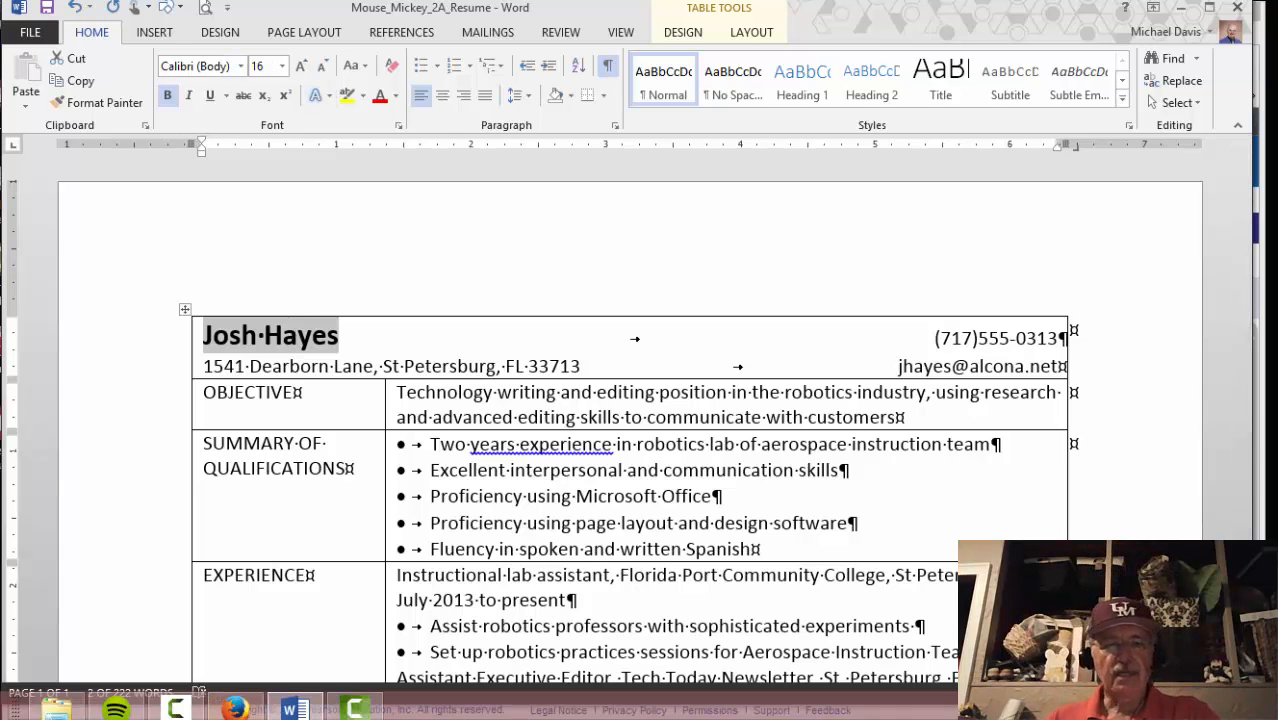
click(250, 712)
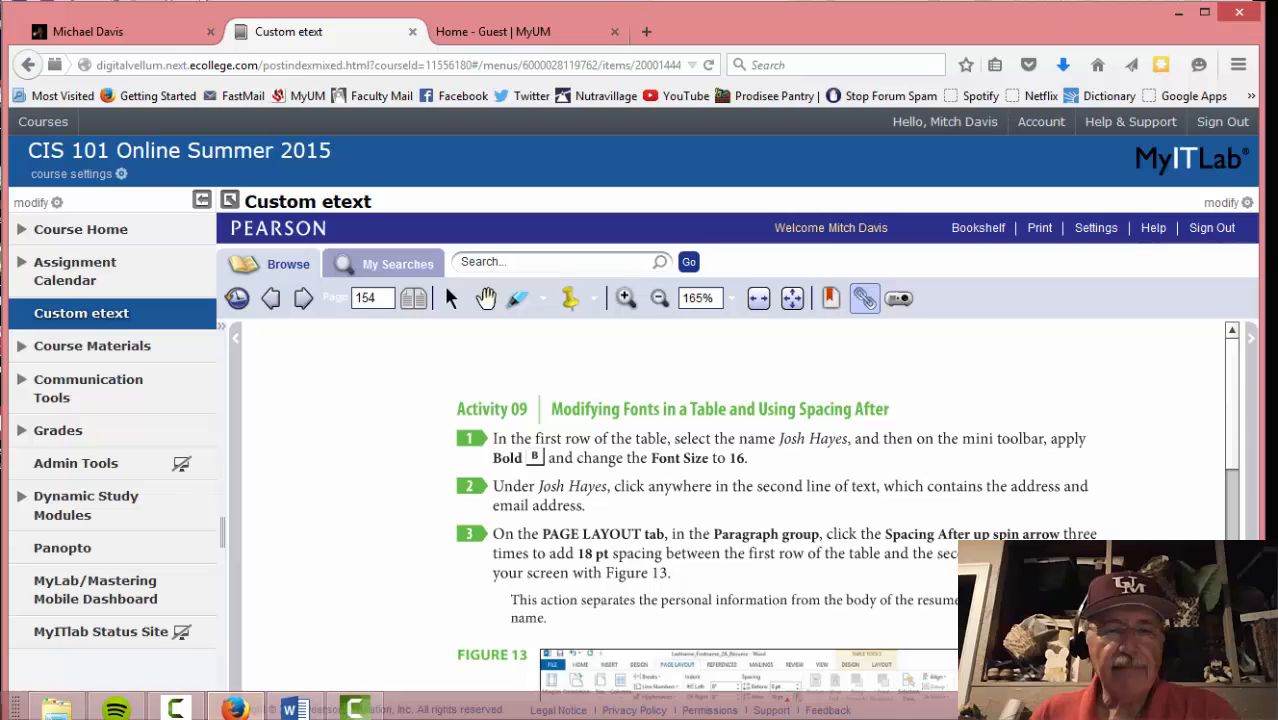
Place the insertion point in the address line under the name, check the etext, and return to Word
click(301, 710)
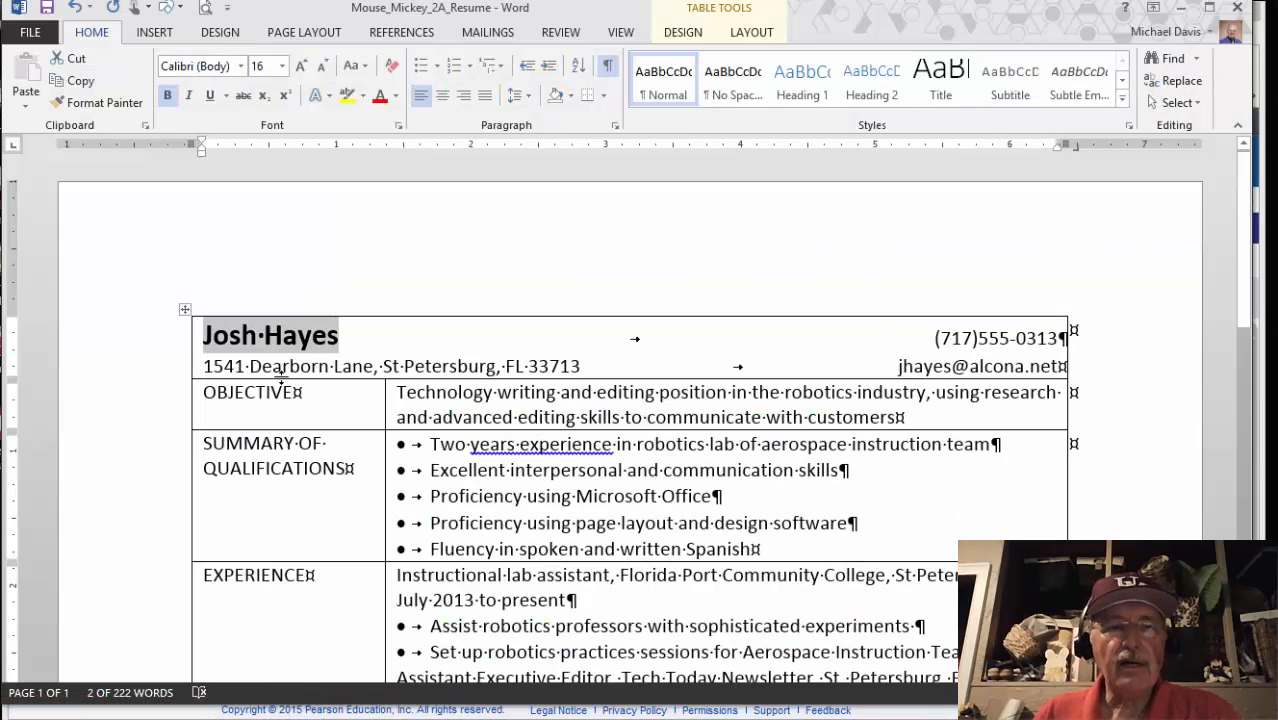
click(285, 366)
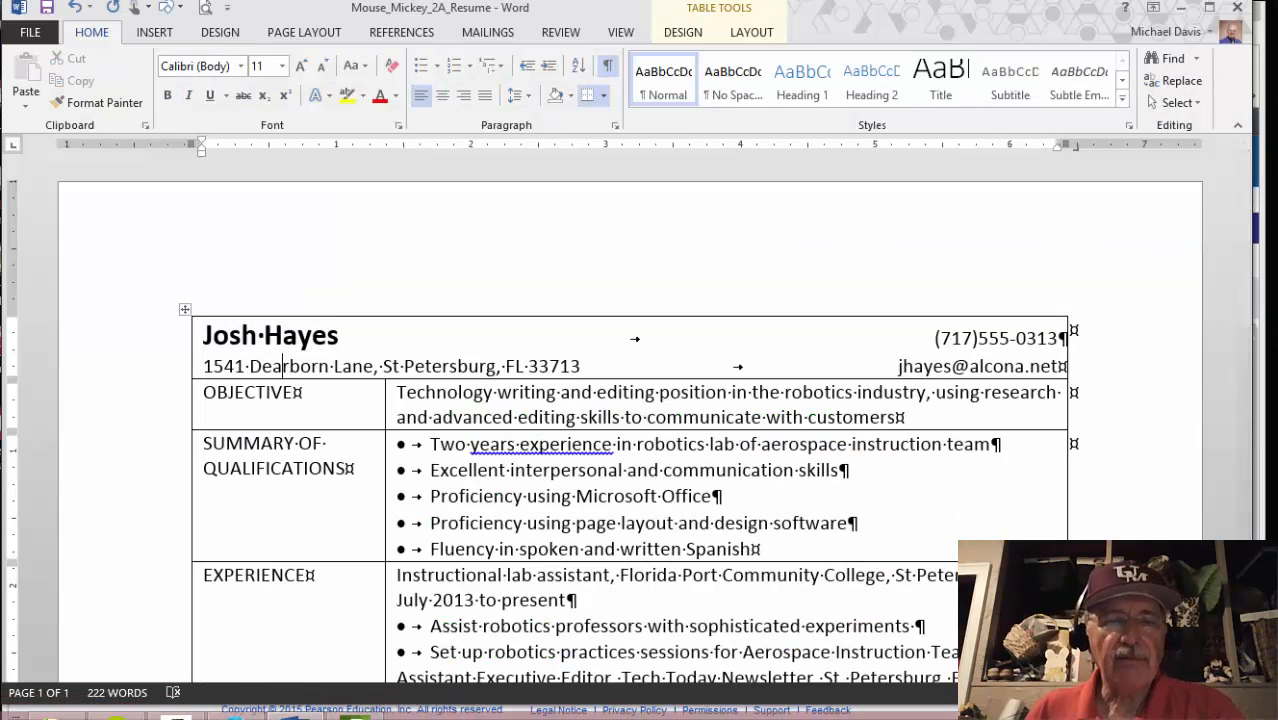
click(231, 709)
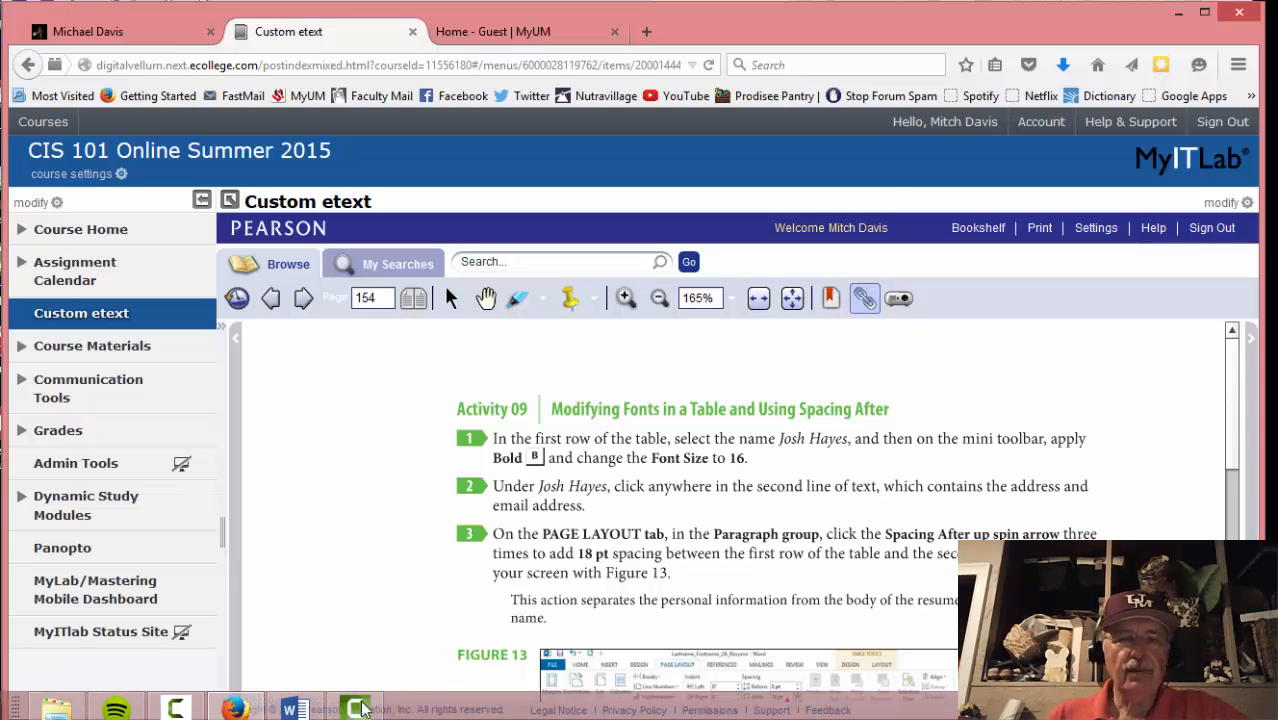
click(292, 708)
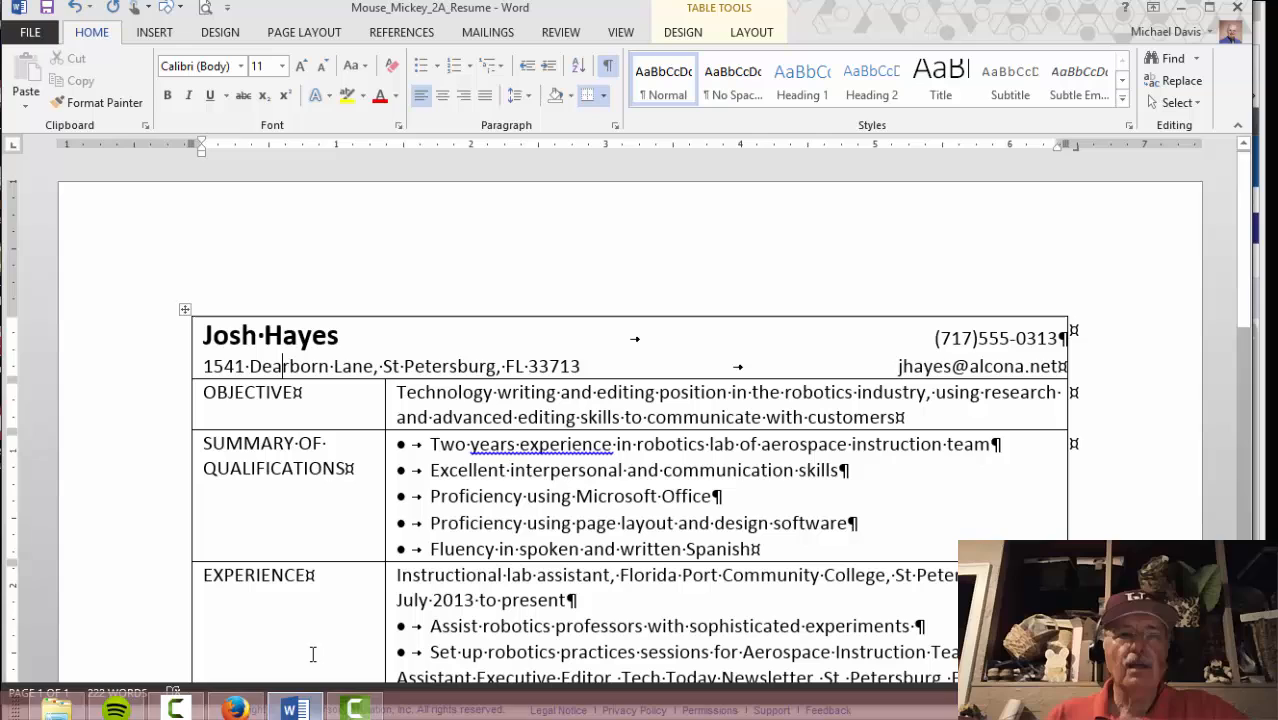
Set 18 pt Spacing After on the address line via Page Layout, then read the etext's next steps
click(304, 32)
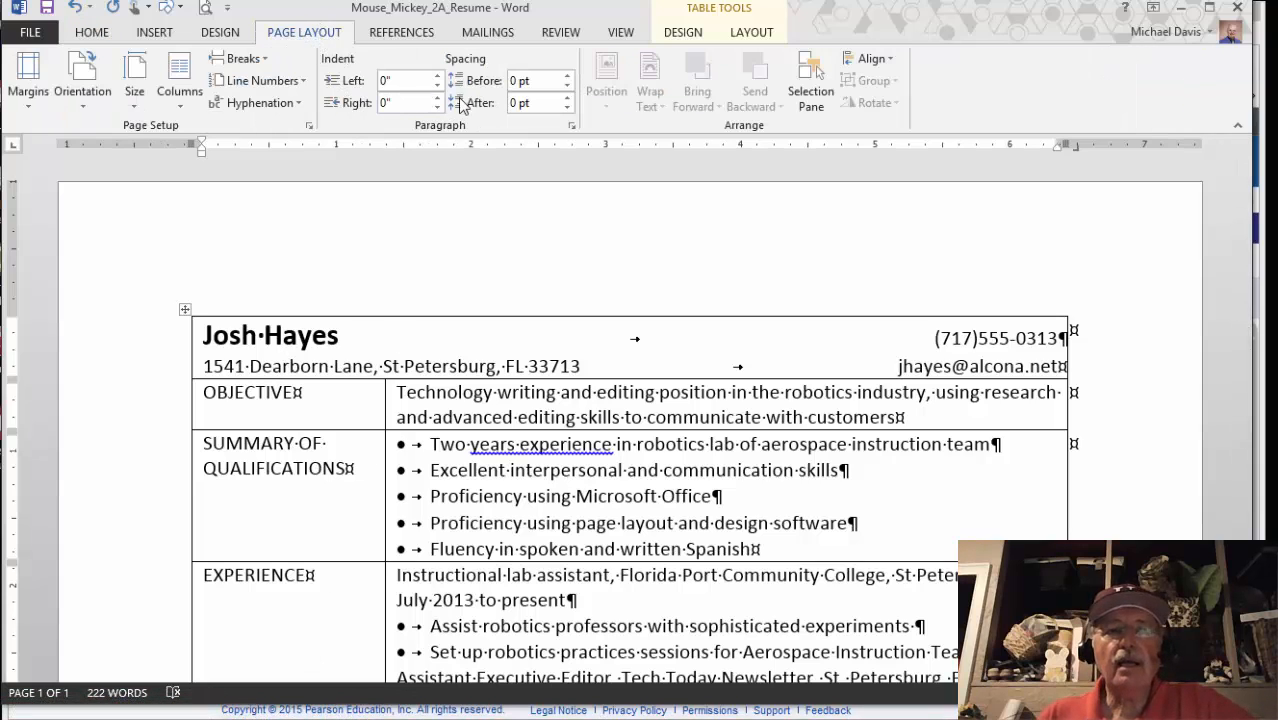
click(567, 99)
click(567, 99)
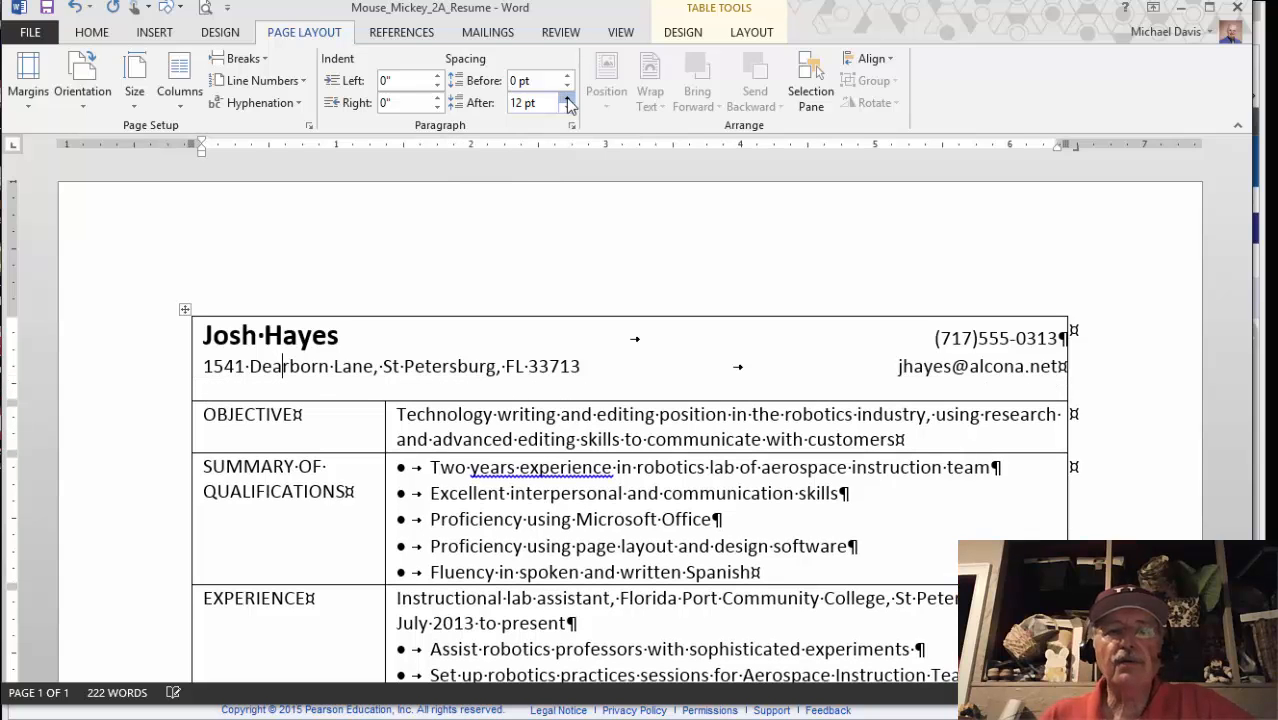
click(567, 99)
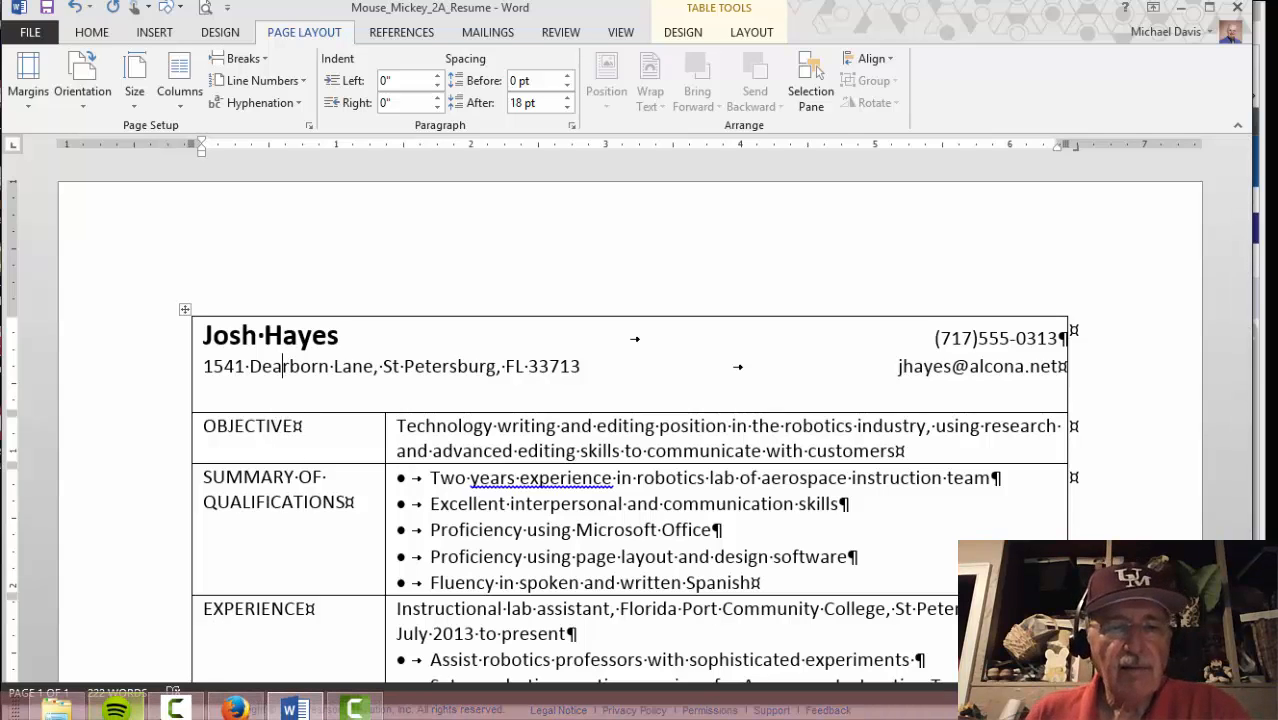
click(235, 709)
scroll(371, 571, down, 5)
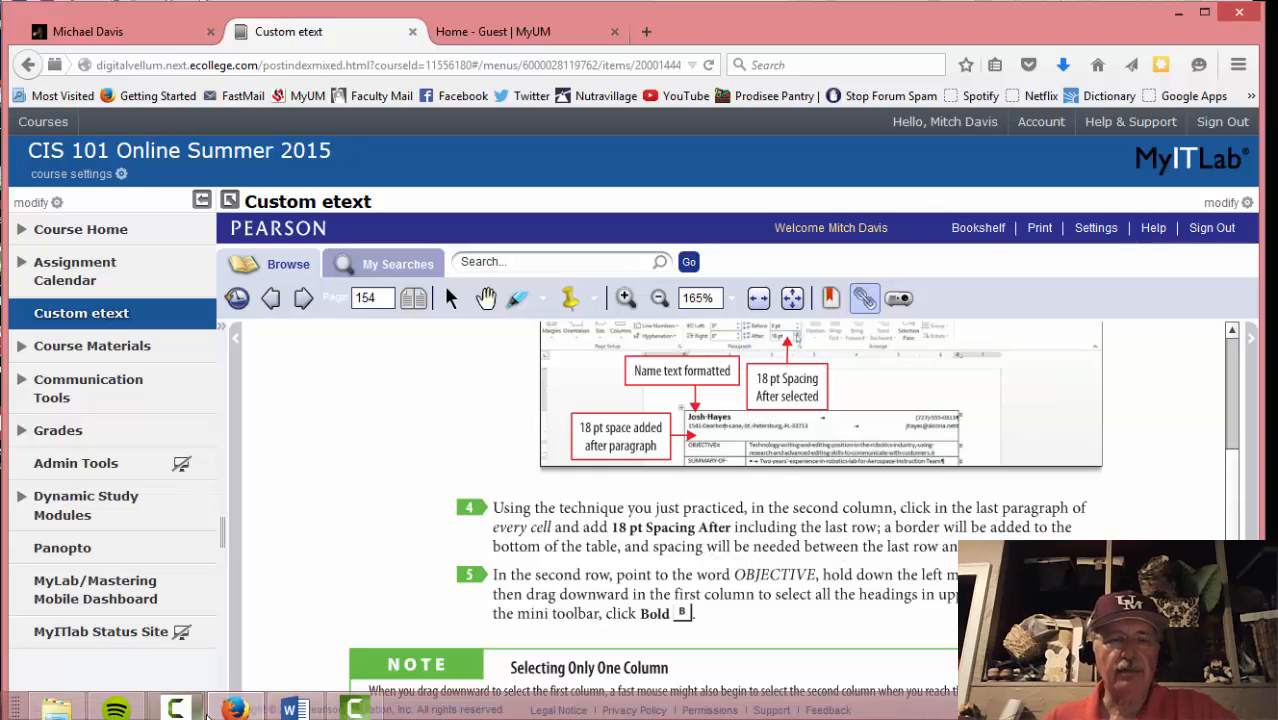
Add space after the Objective text and 18 pt after the last Qualifications bullet
click(348, 556)
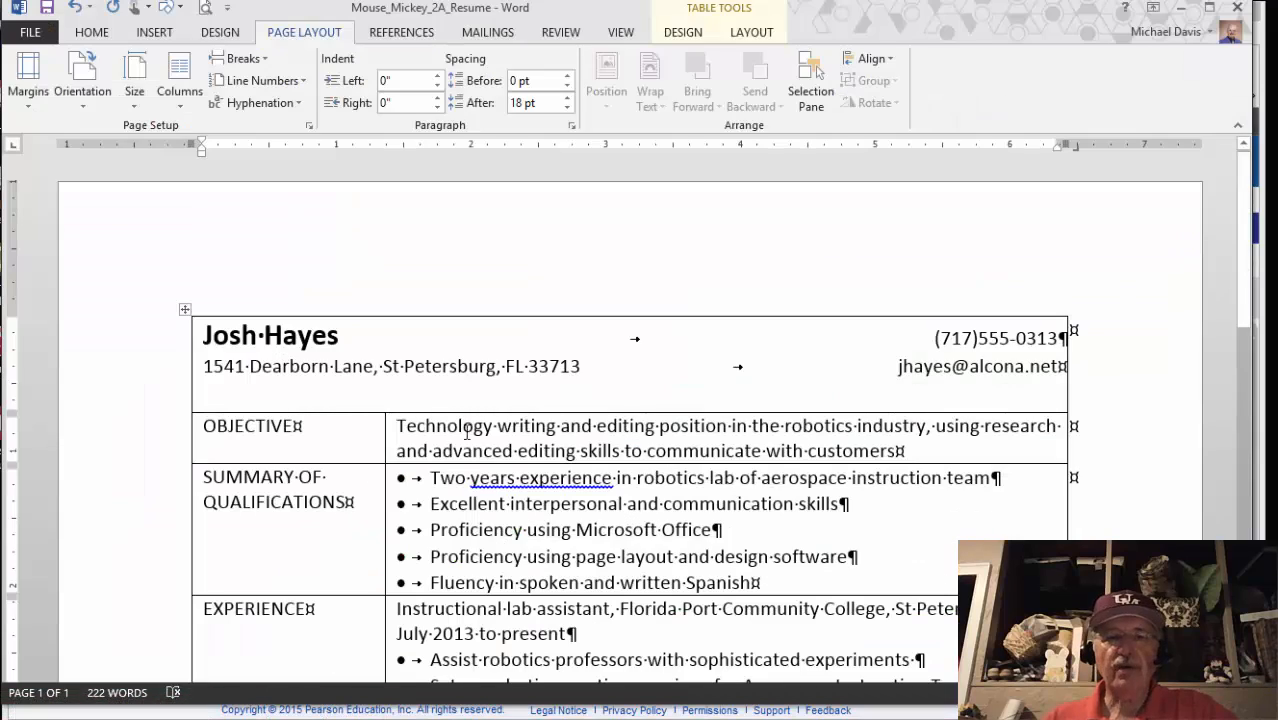
click(903, 451)
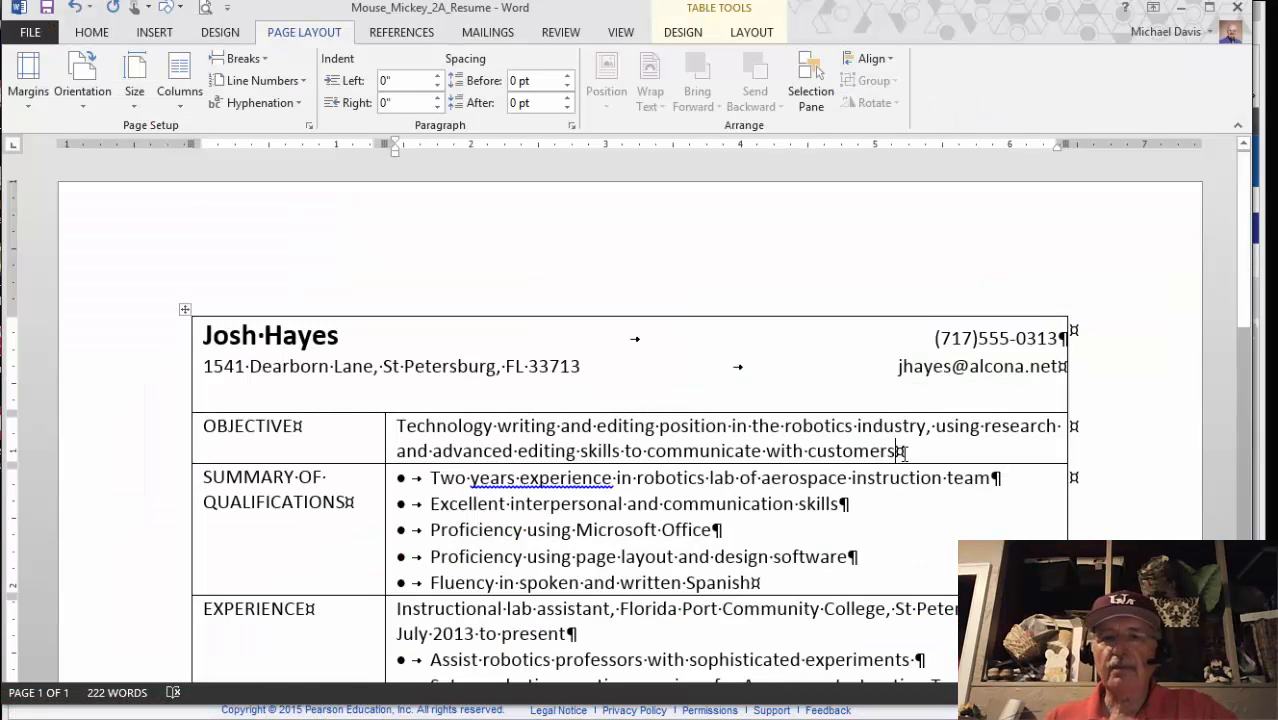
click(567, 98)
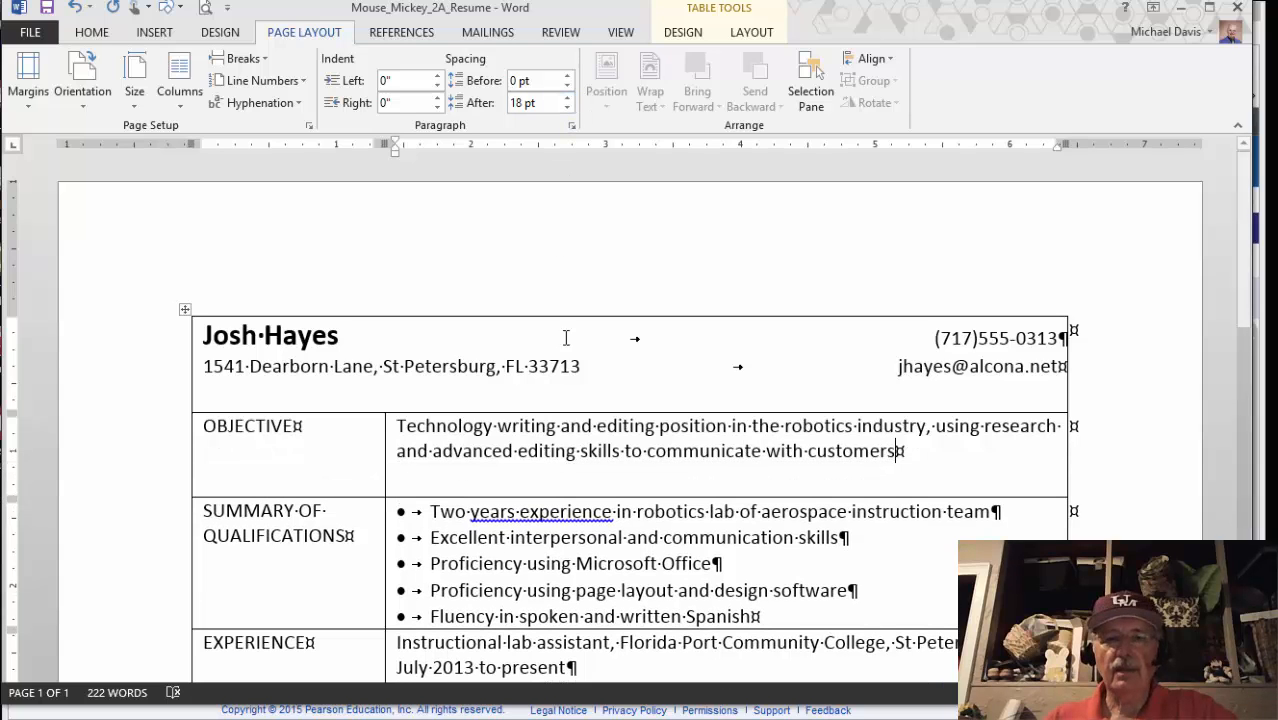
scroll(727, 576, down, 1)
click(767, 551)
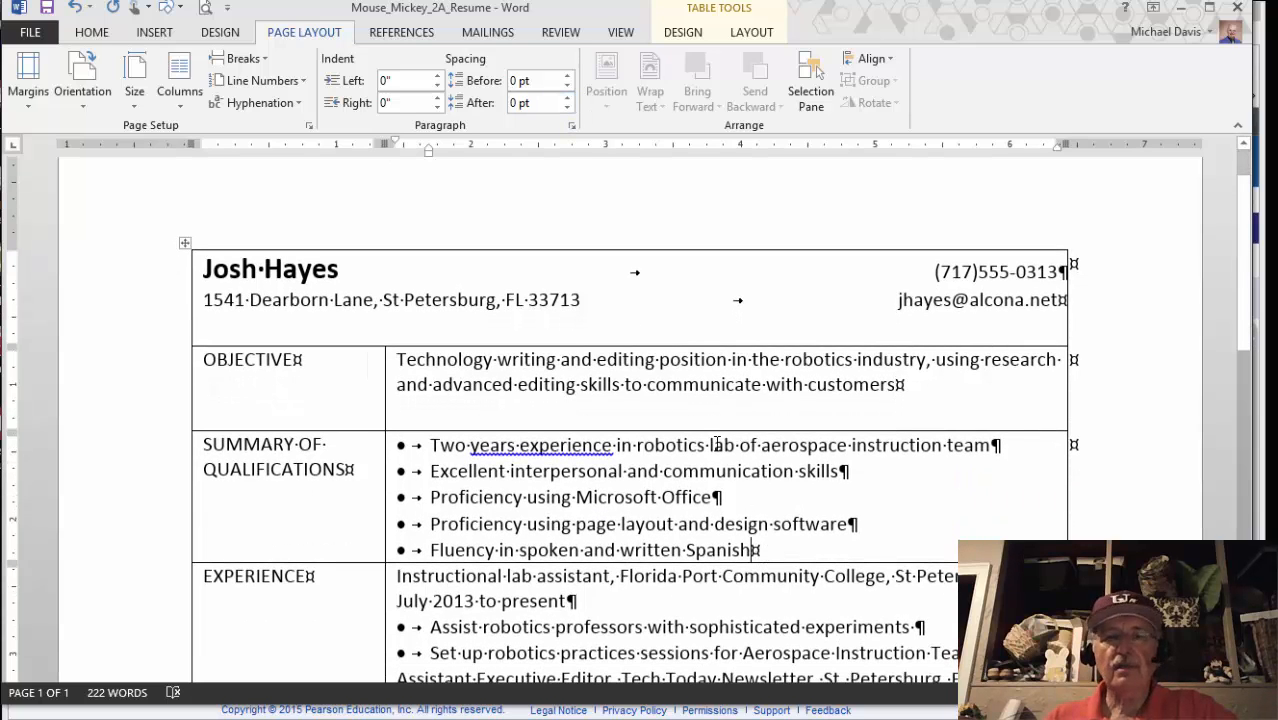
click(567, 98)
click(567, 98)
click(567, 98)
Give the Experience and Education cells 18 pt of space after their last lines
scroll(697, 478, down, 7)
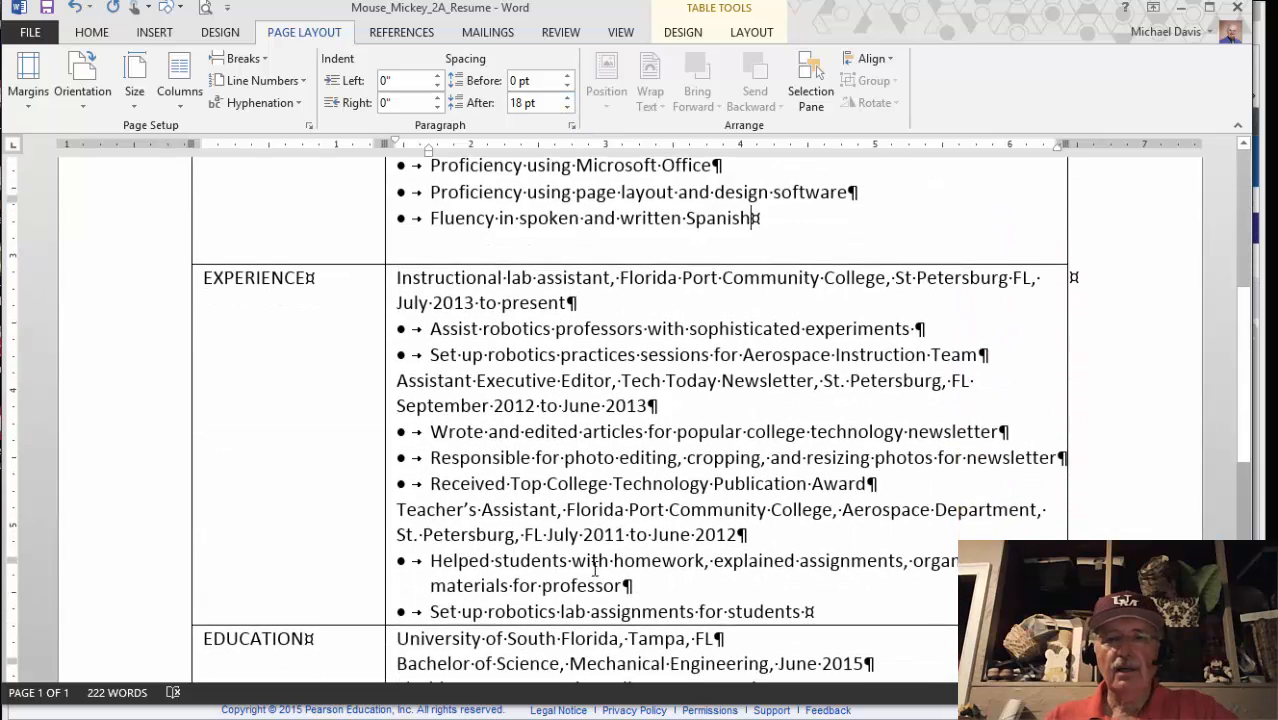
click(805, 413)
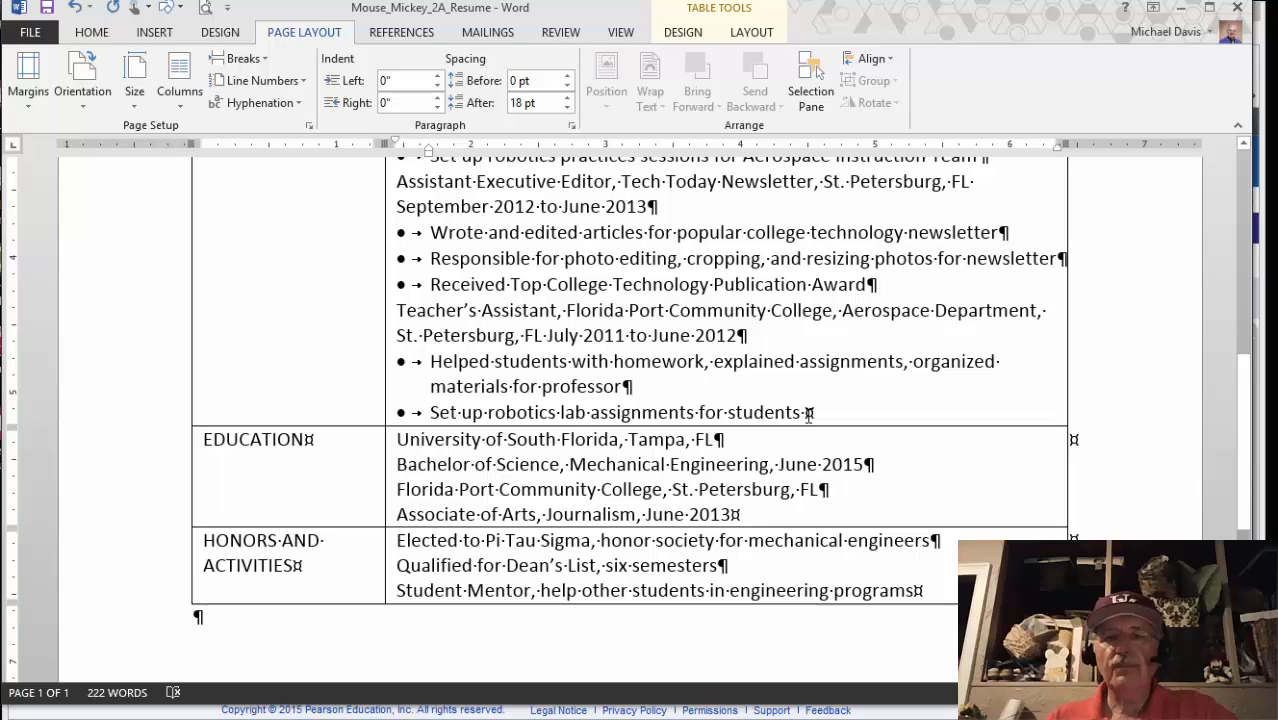
click(567, 98)
click(567, 98)
click(567, 98)
scroll(592, 370, down, 4)
scroll(593, 385, up, 2)
click(738, 414)
click(567, 98)
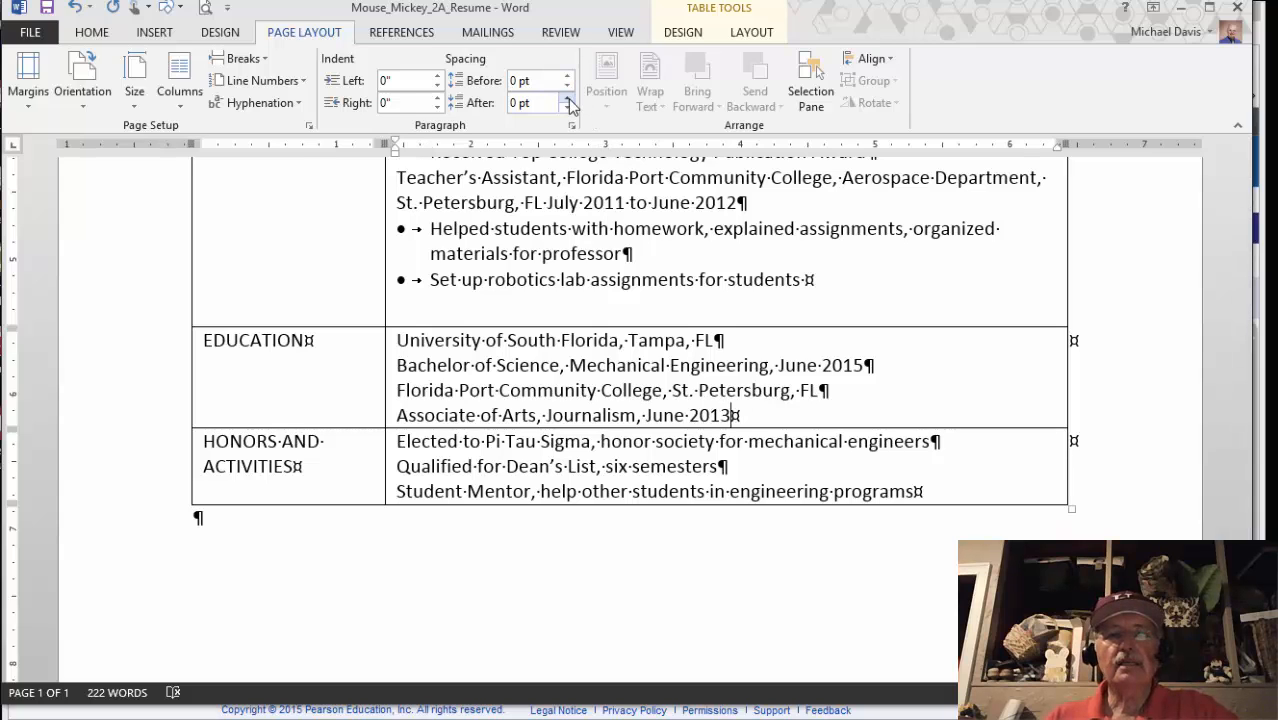
click(567, 98)
click(567, 98)
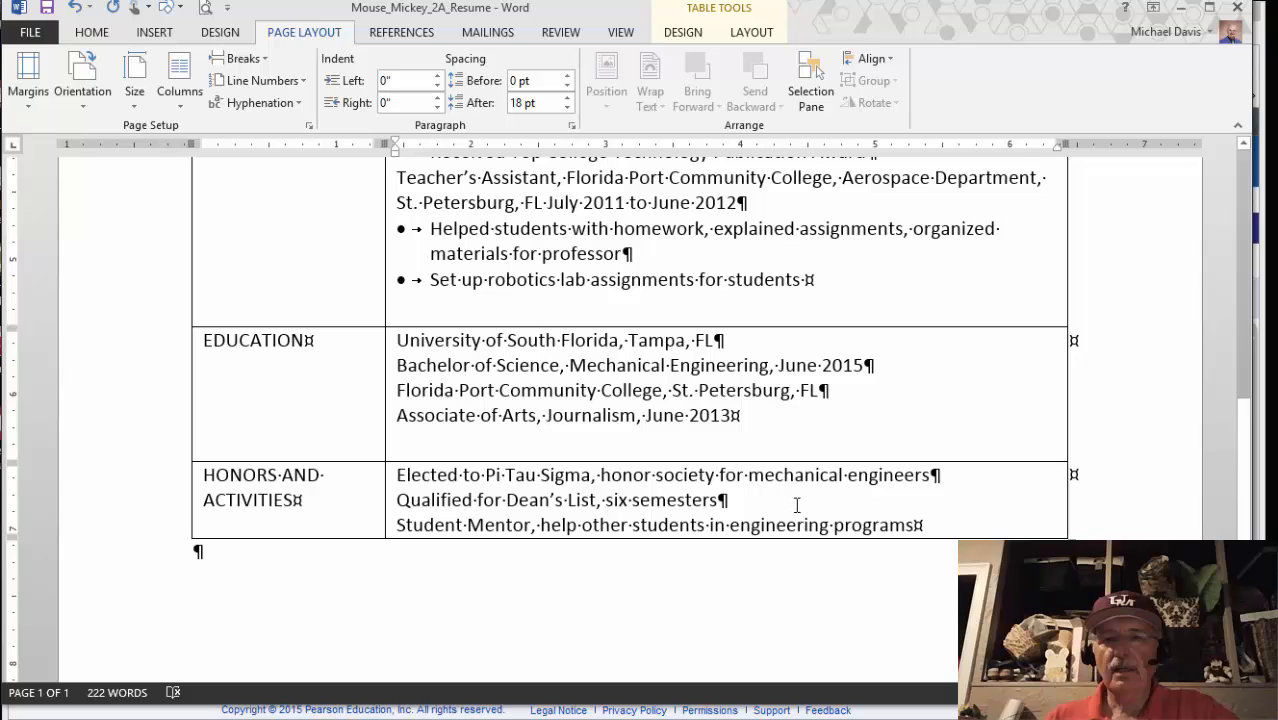
Set 12 pt space after the Honors cell and review the spacing in the table
click(923, 520)
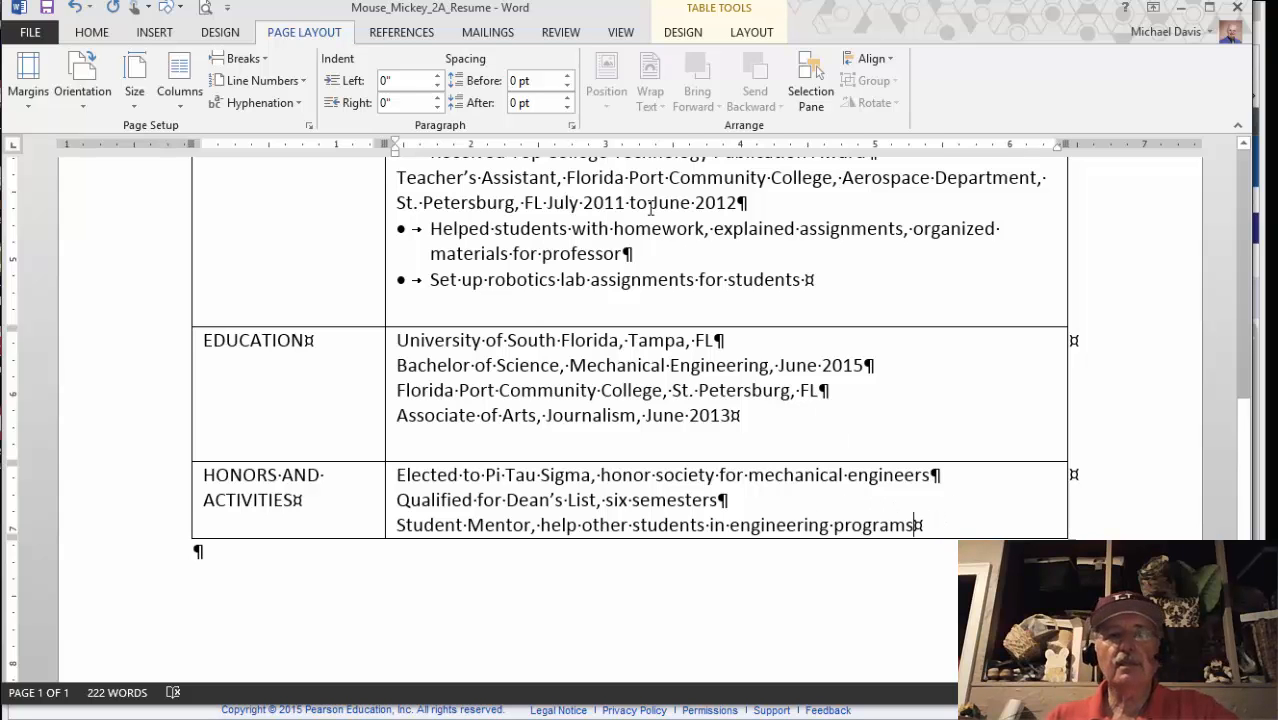
click(567, 98)
click(567, 98)
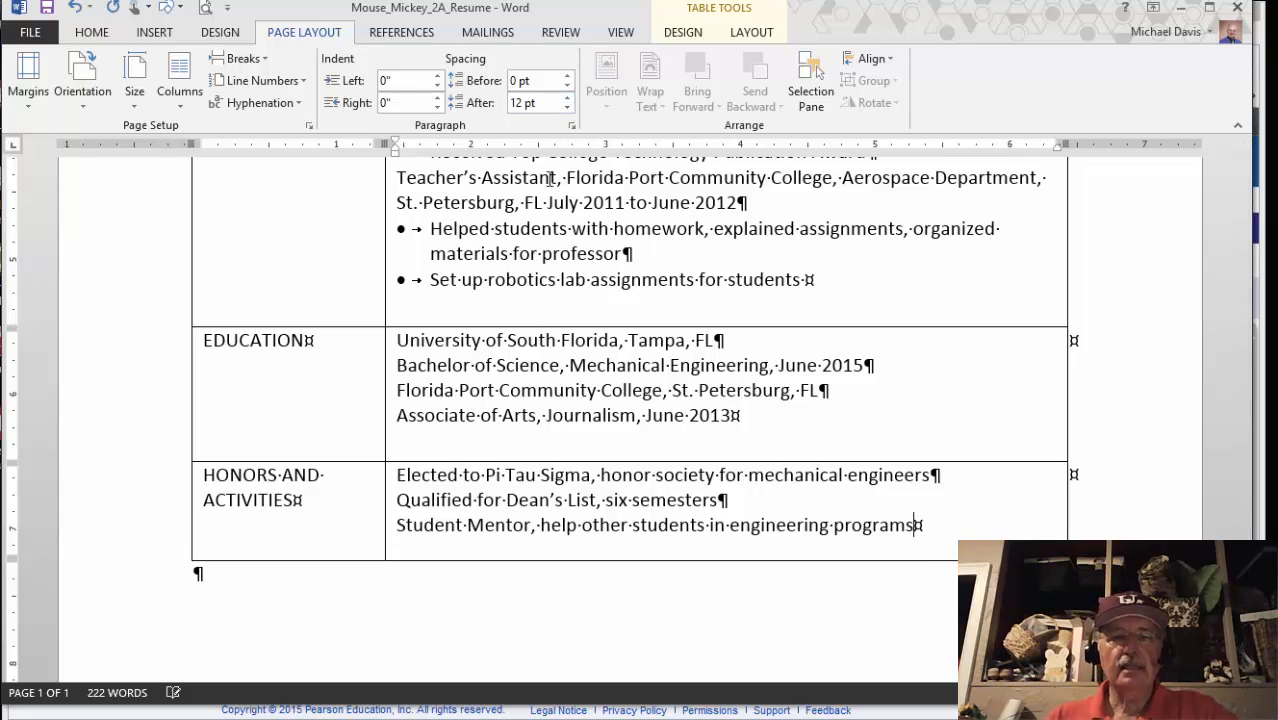
scroll(515, 314, up, 8)
scroll(494, 373, down, 6)
scroll(494, 373, down, 3)
scroll(494, 375, up, 8)
scroll(493, 378, down, 2)
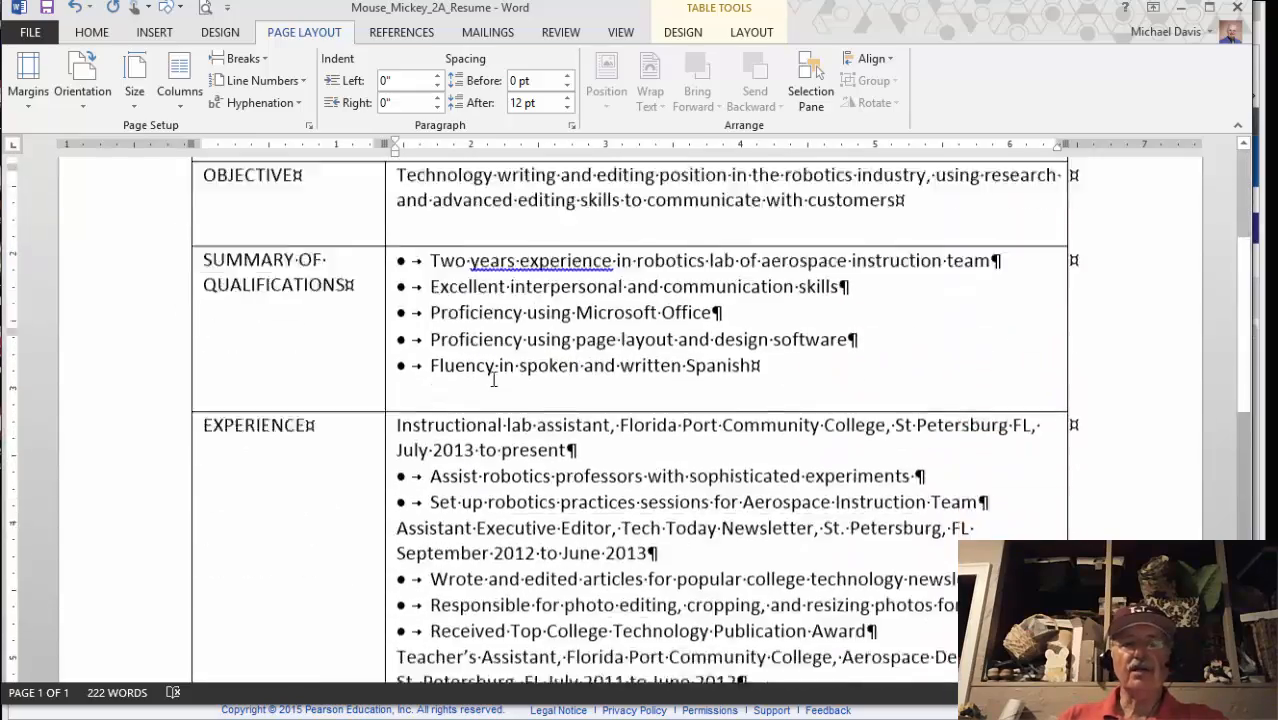
scroll(493, 378, down, 10)
scroll(416, 428, up, 9)
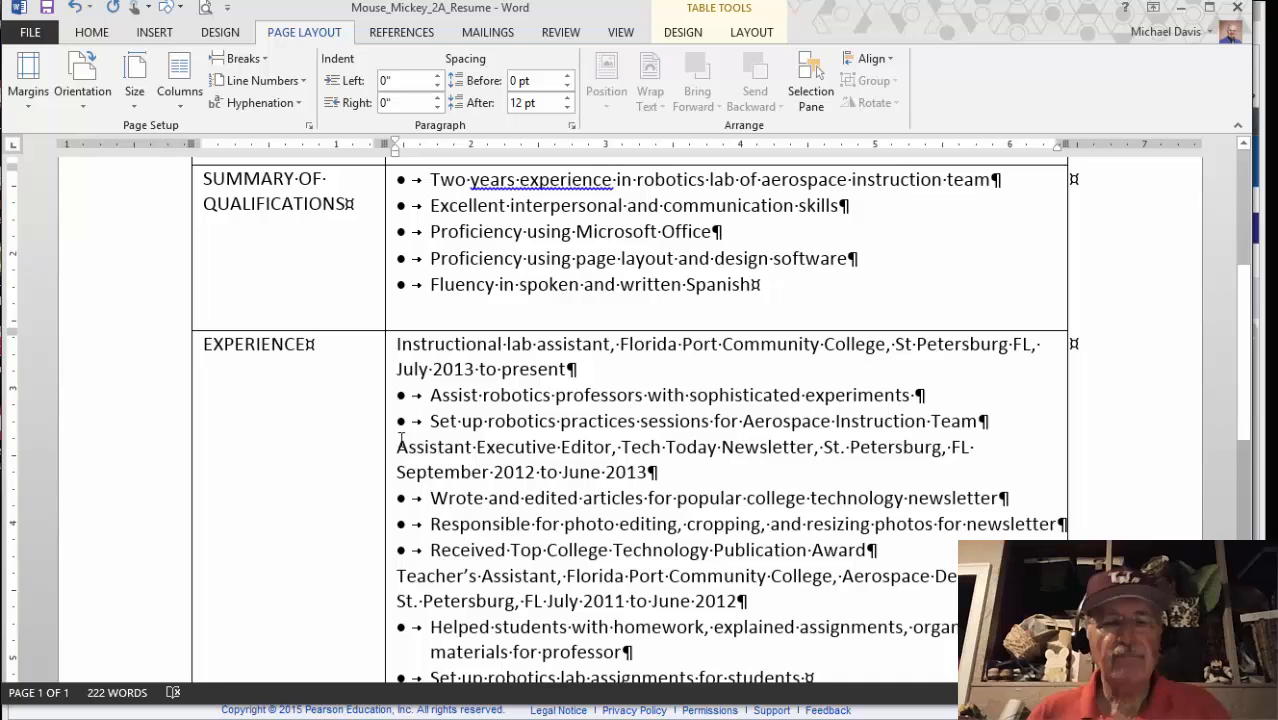
Switch to the eText to read the next instructions
click(195, 709)
scroll(340, 472, up, 1)
scroll(340, 472, down, 1)
scroll(338, 465, up, 2)
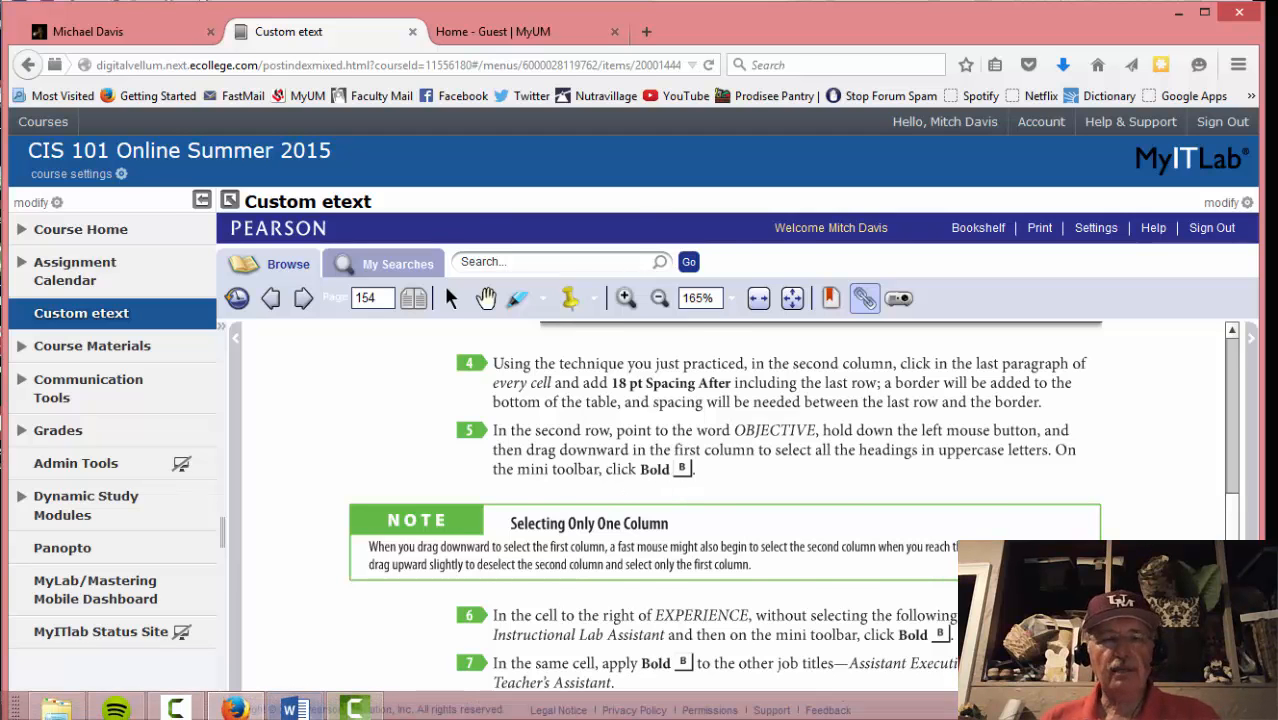
Bold the first-column headings from OBJECTIVE down to HONORS AND ACTIVITIES
click(271, 706)
scroll(418, 355, up, 5)
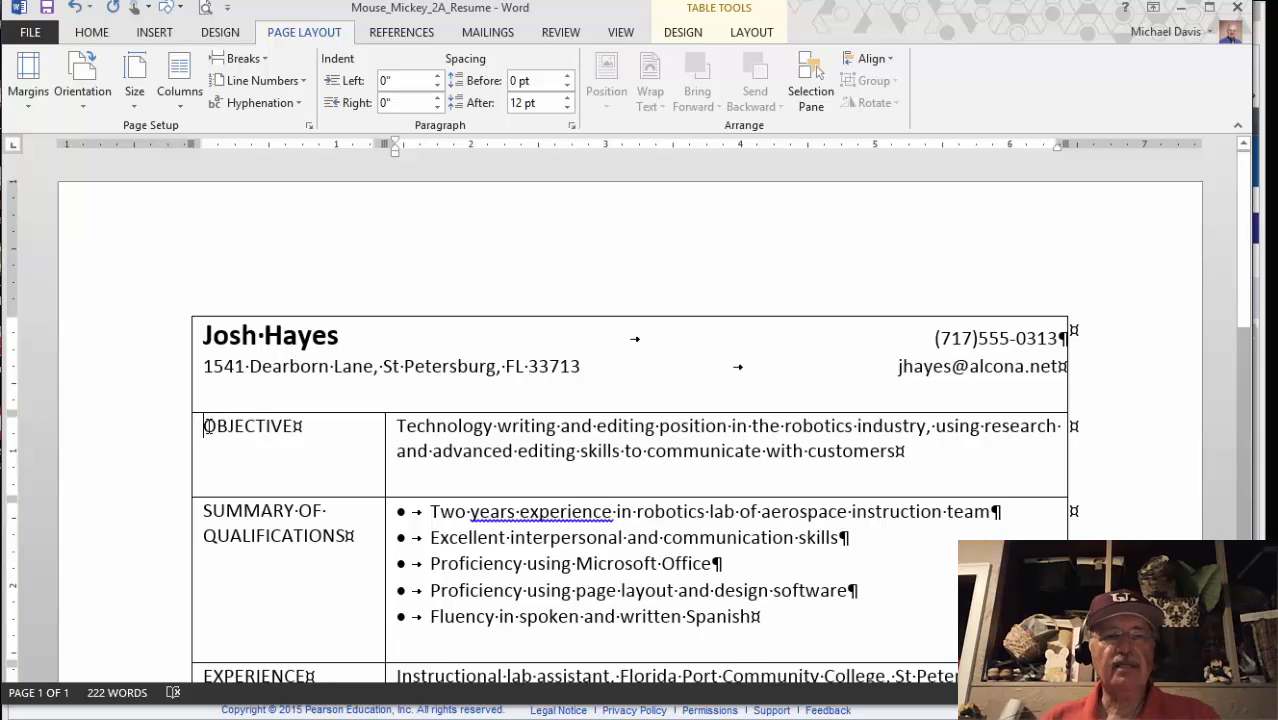
drag(209, 437, 205, 540)
drag(209, 638, 240, 590)
click(240, 560)
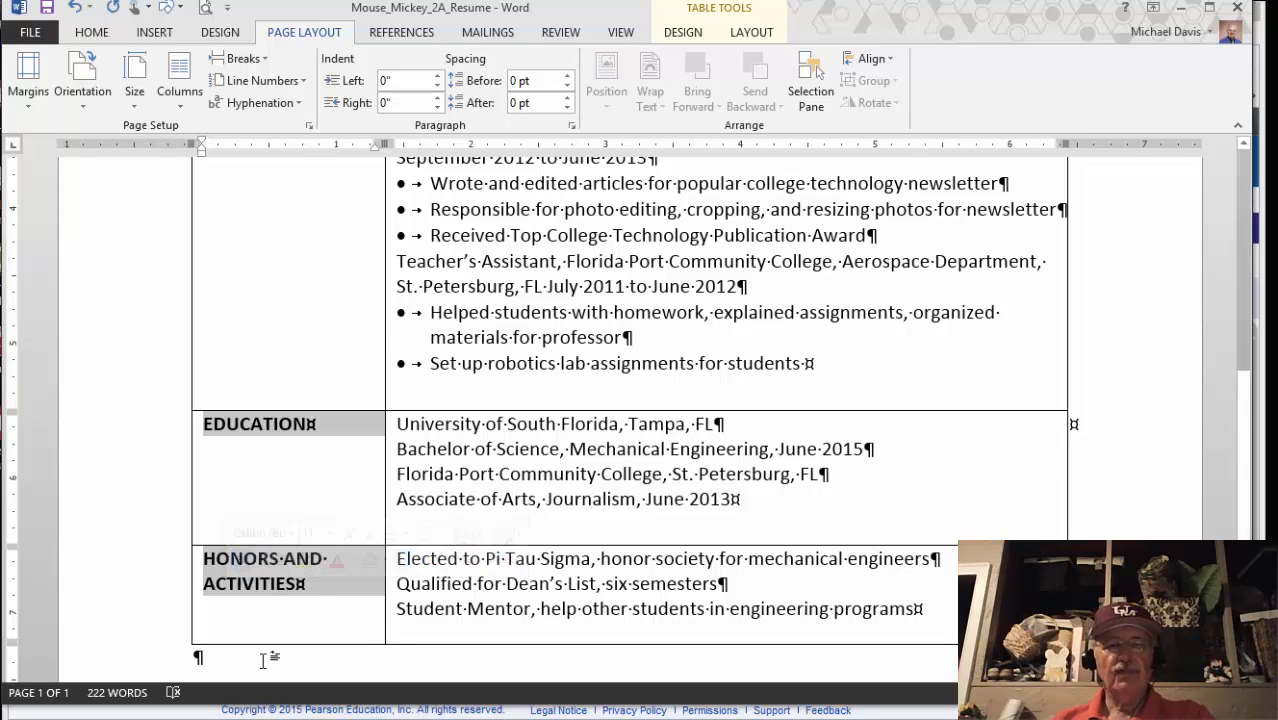
Read eText steps 6–9 on bolding job titles and school names, then return to Word
mouse_move(266, 716)
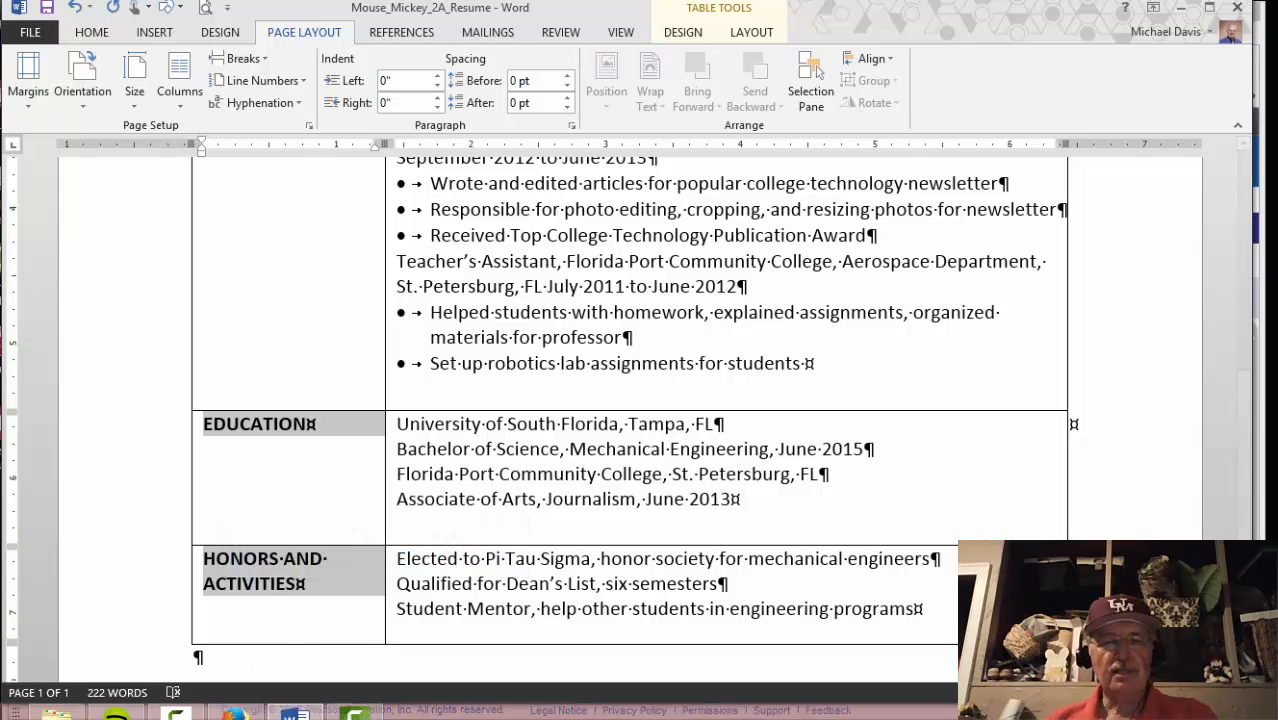
click(235, 709)
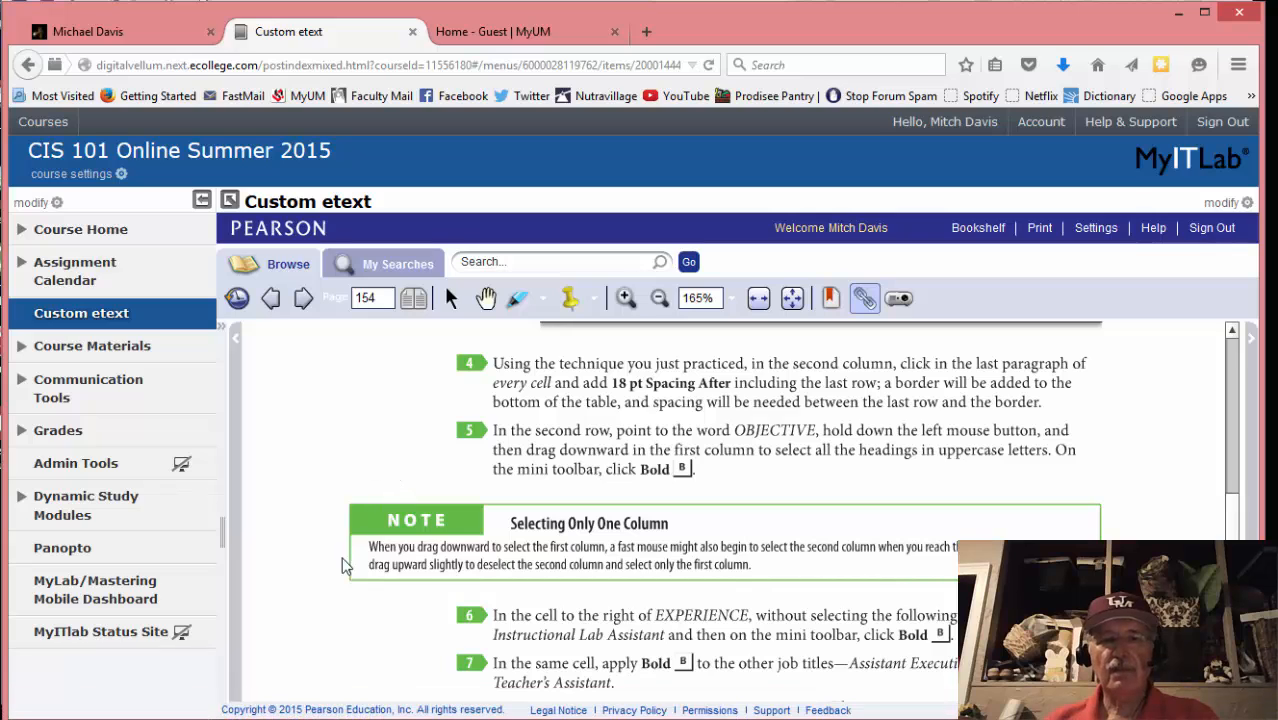
scroll(333, 632, down, 2)
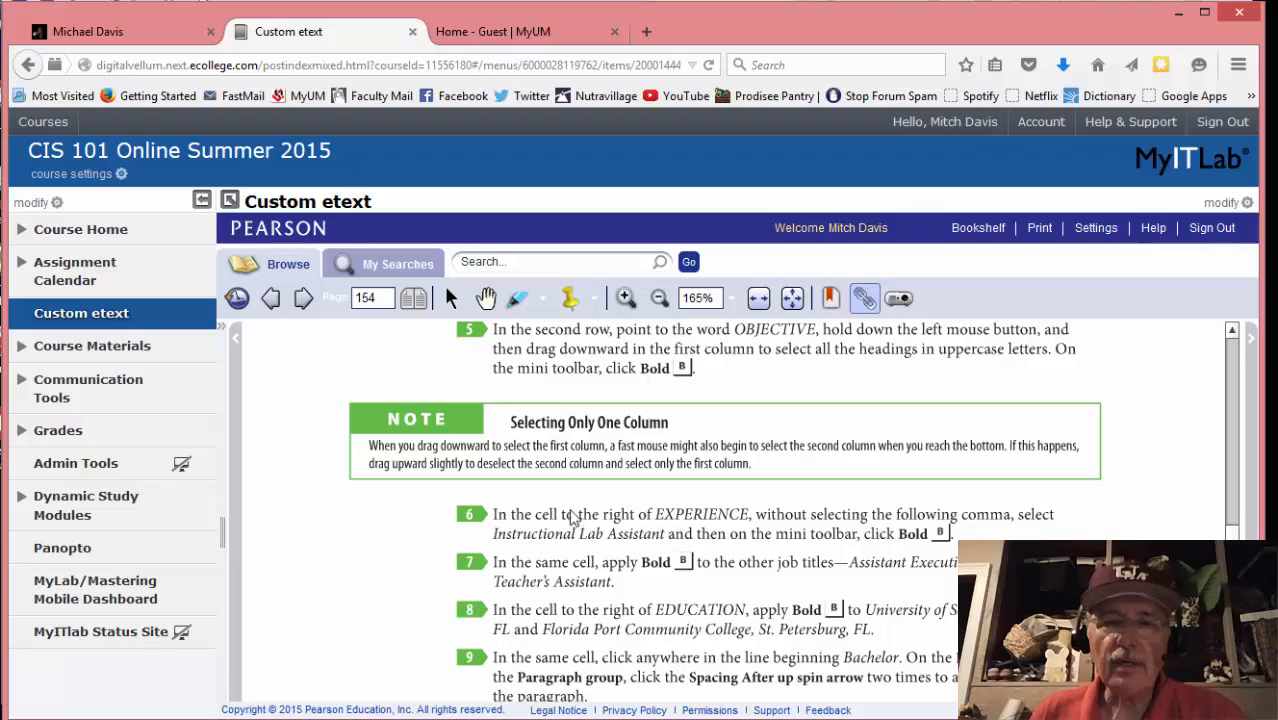
click(298, 712)
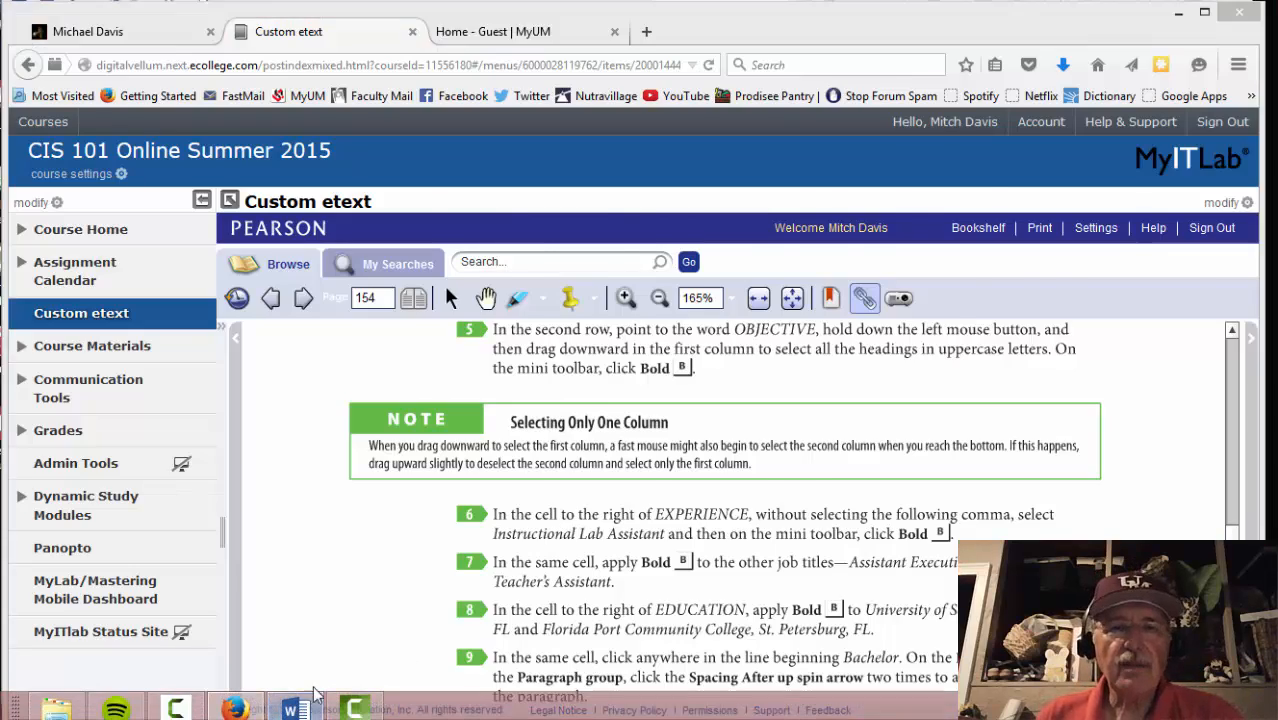
scroll(371, 94, up, 2)
Bold the job title Instructional lab assistant and check the eText instructions
scroll(262, 285, up, 10)
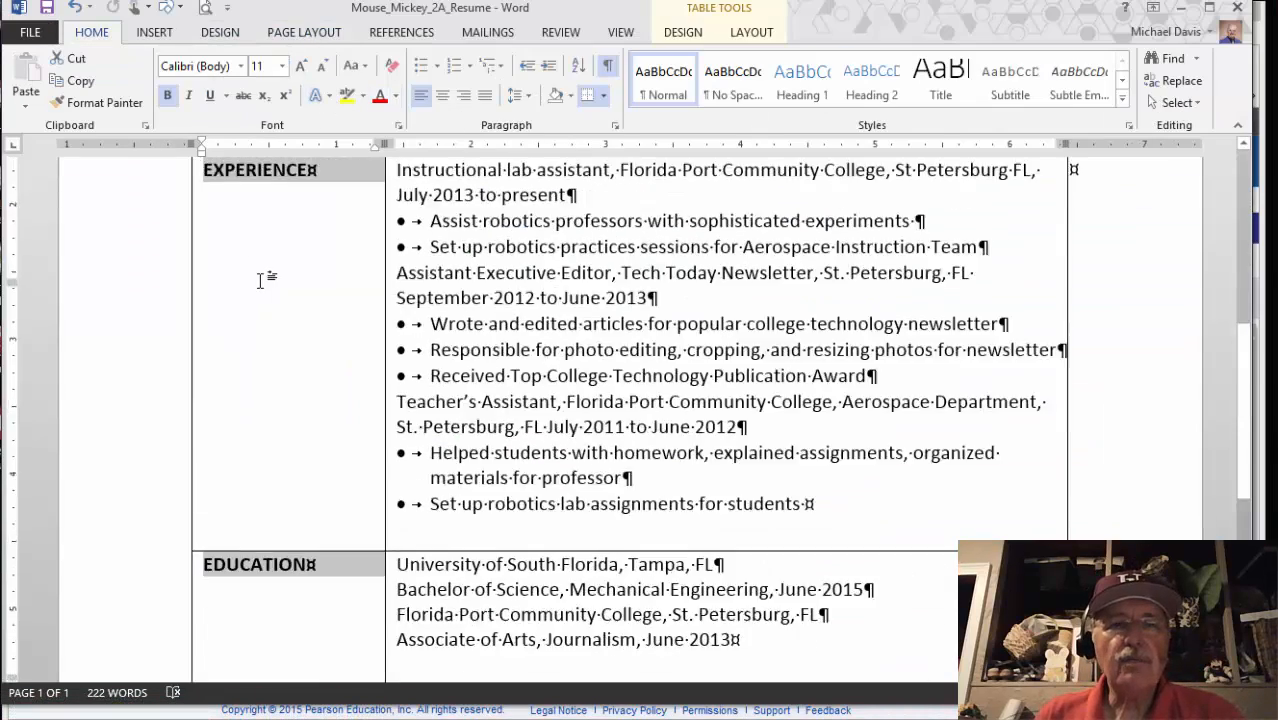
scroll(235, 483, down, 5)
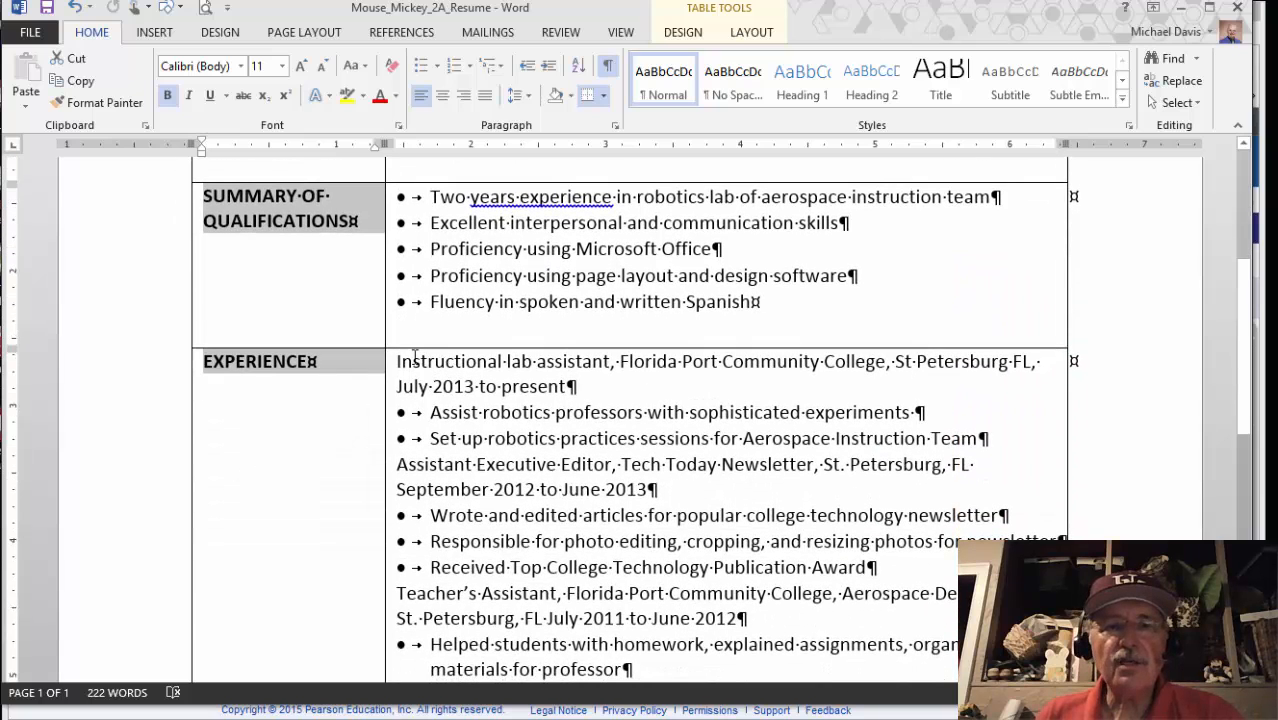
drag(397, 361, 553, 364)
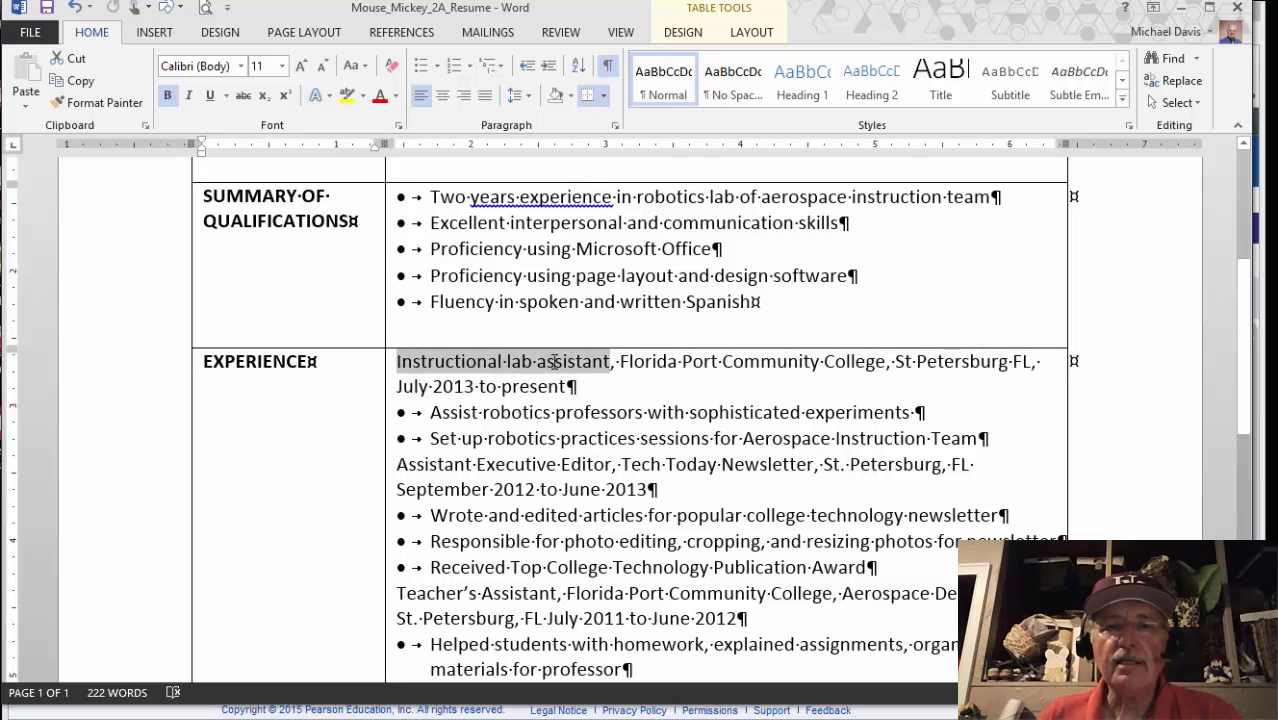
click(565, 328)
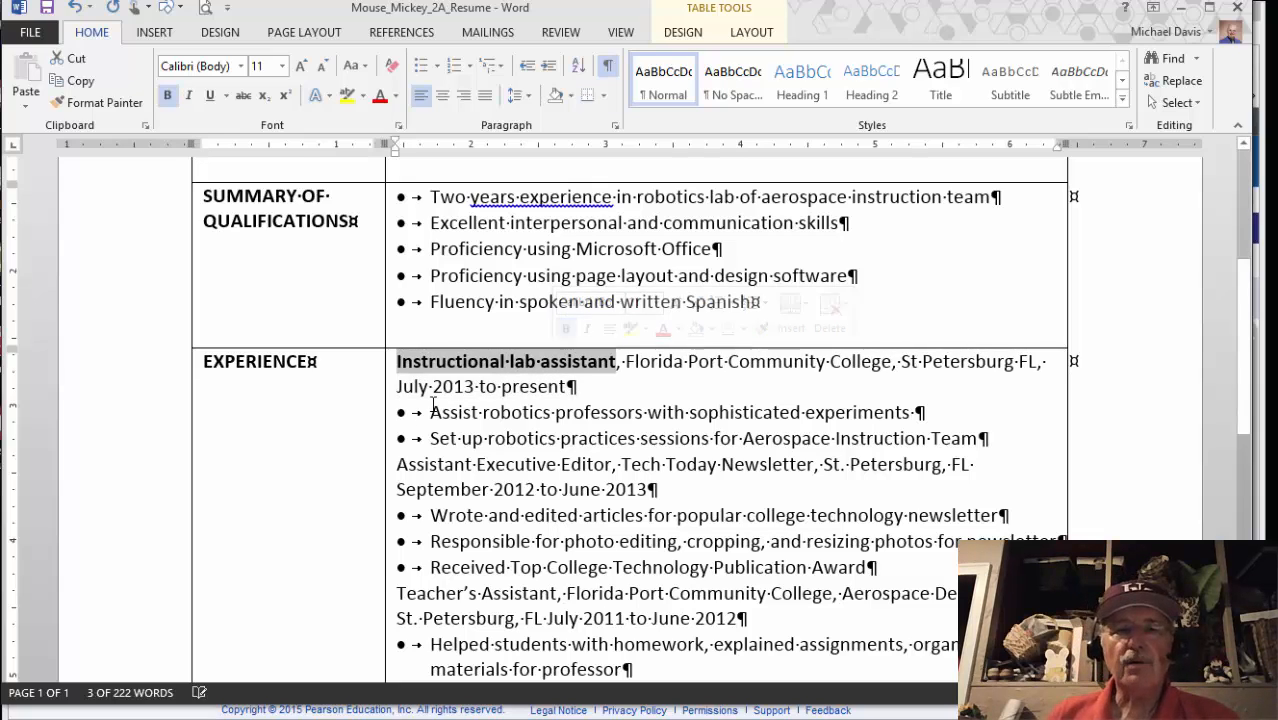
mouse_move(378, 718)
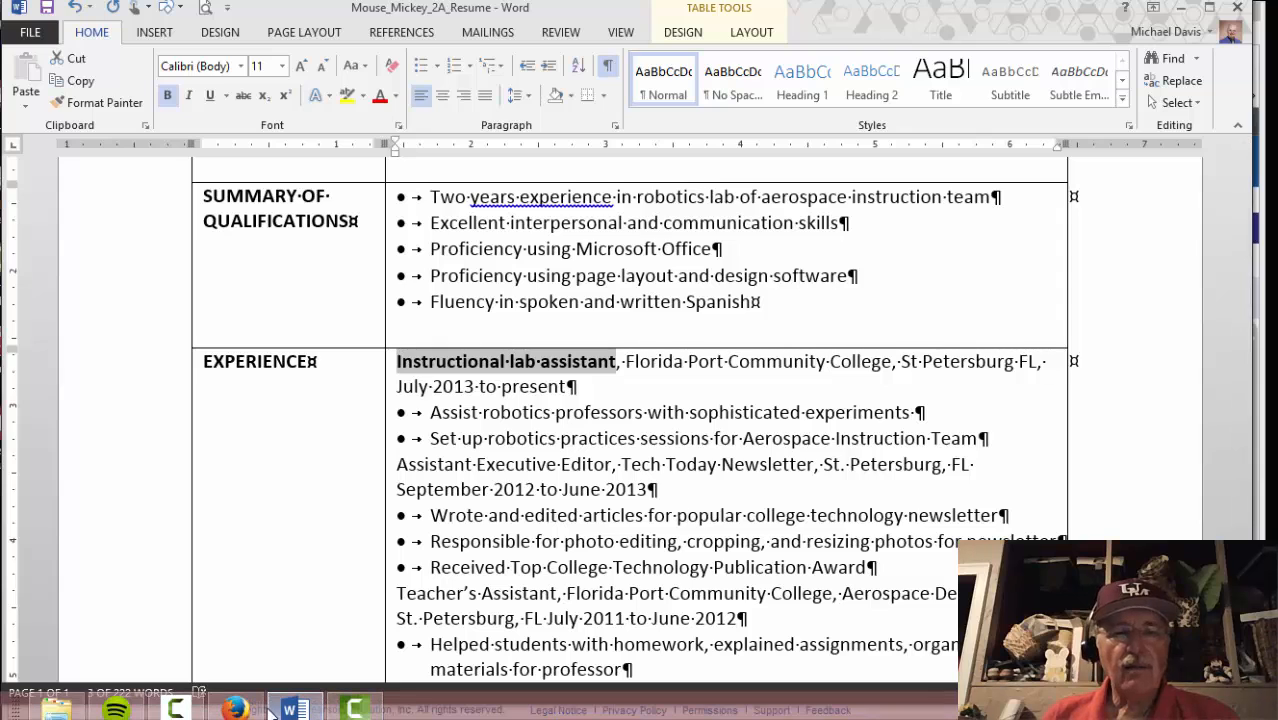
click(236, 710)
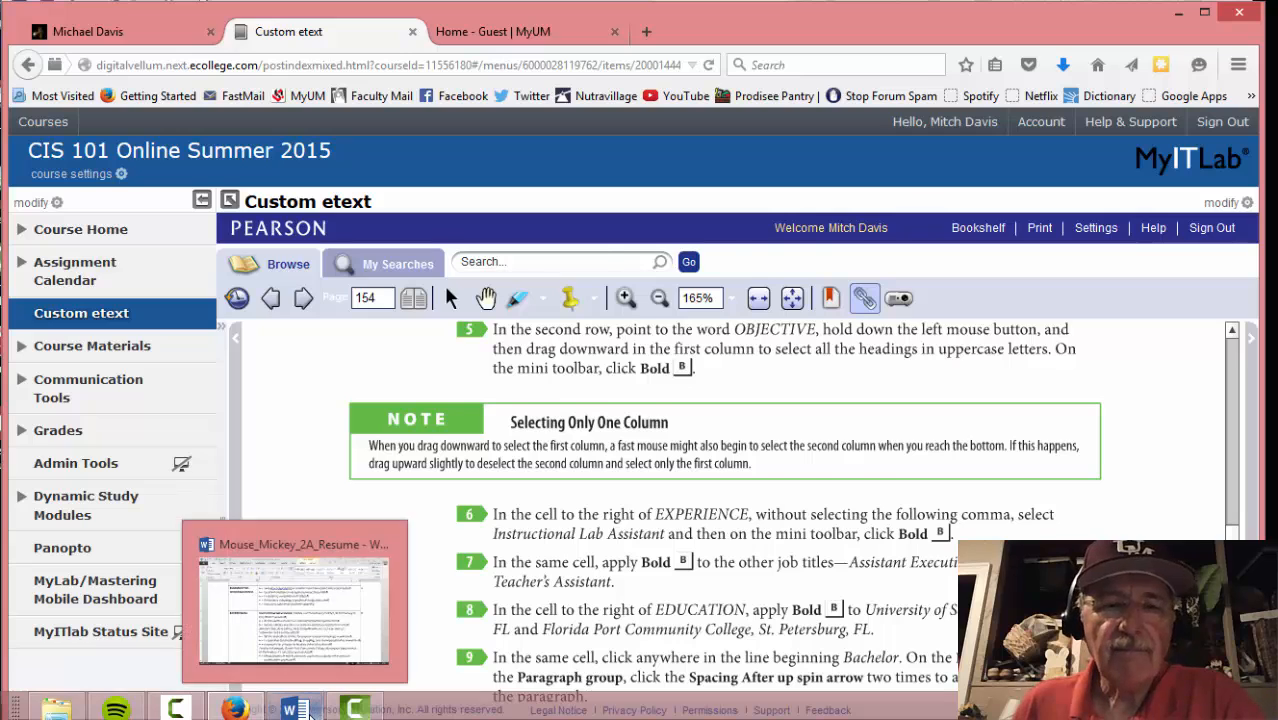
click(315, 706)
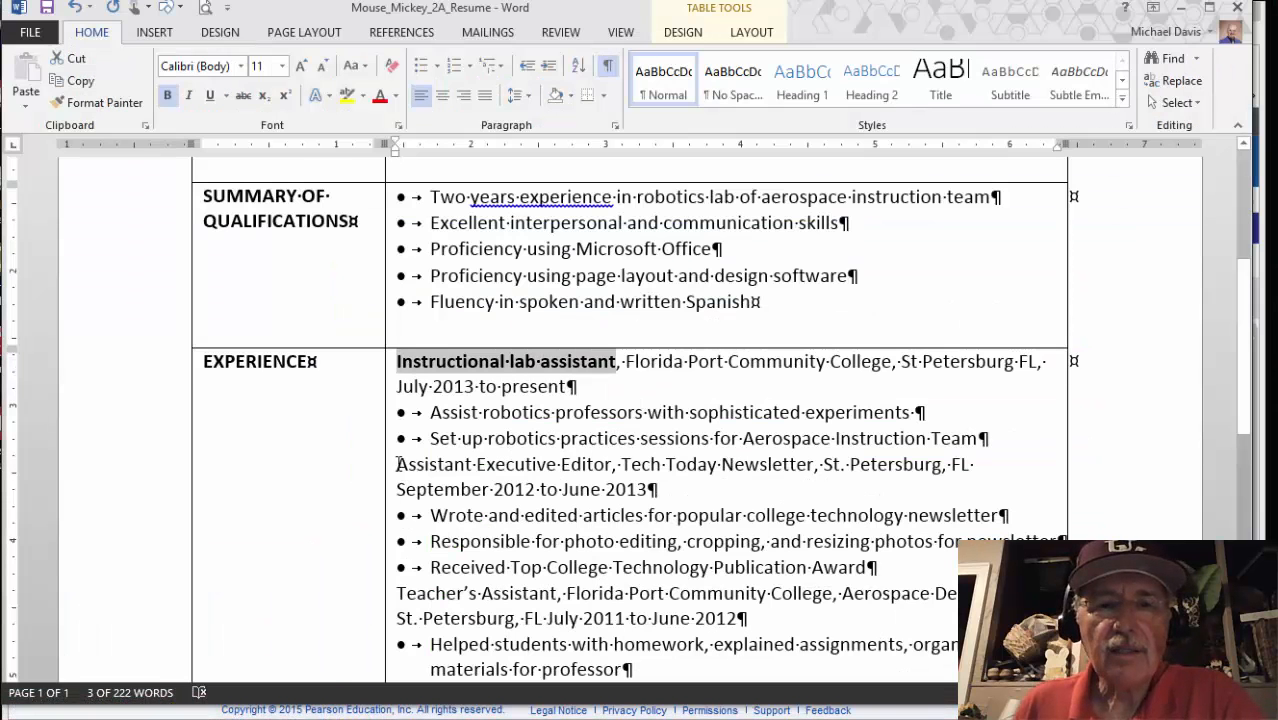
Bold the job titles Assistant Executive Editor and Teacher's Assistant, then return to the eText
drag(397, 464, 560, 470)
click(589, 437)
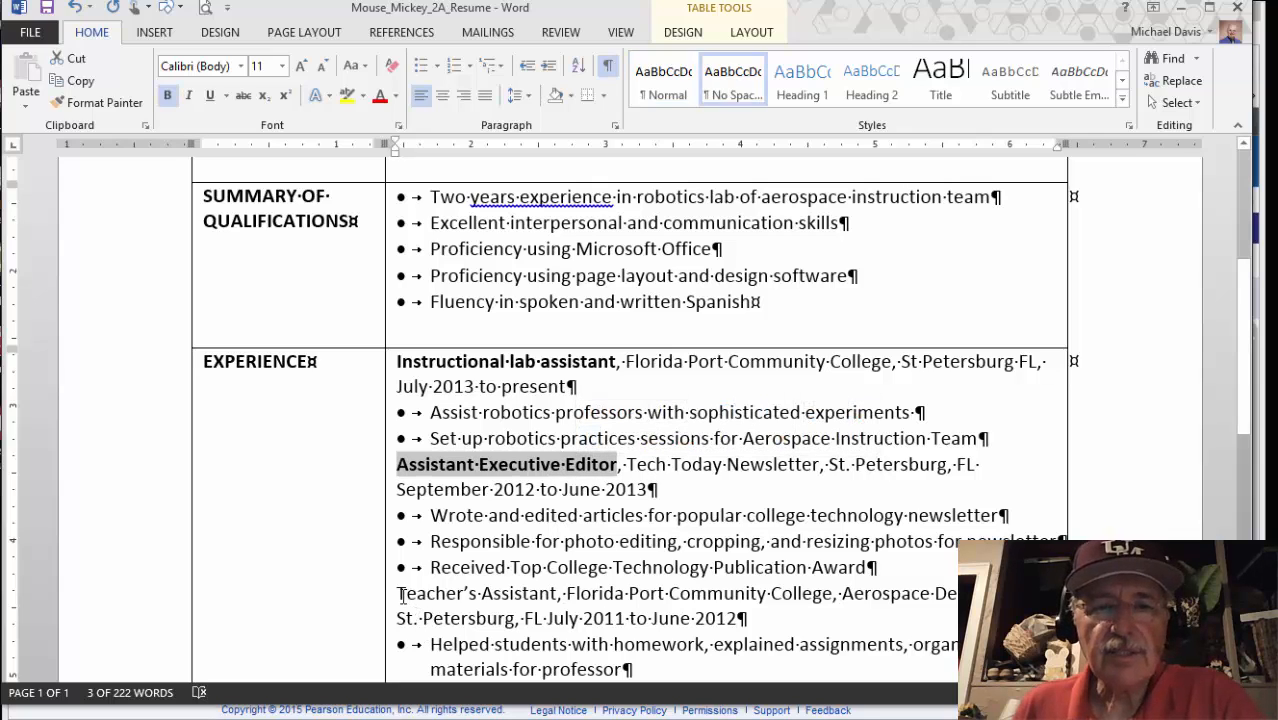
drag(398, 594, 556, 594)
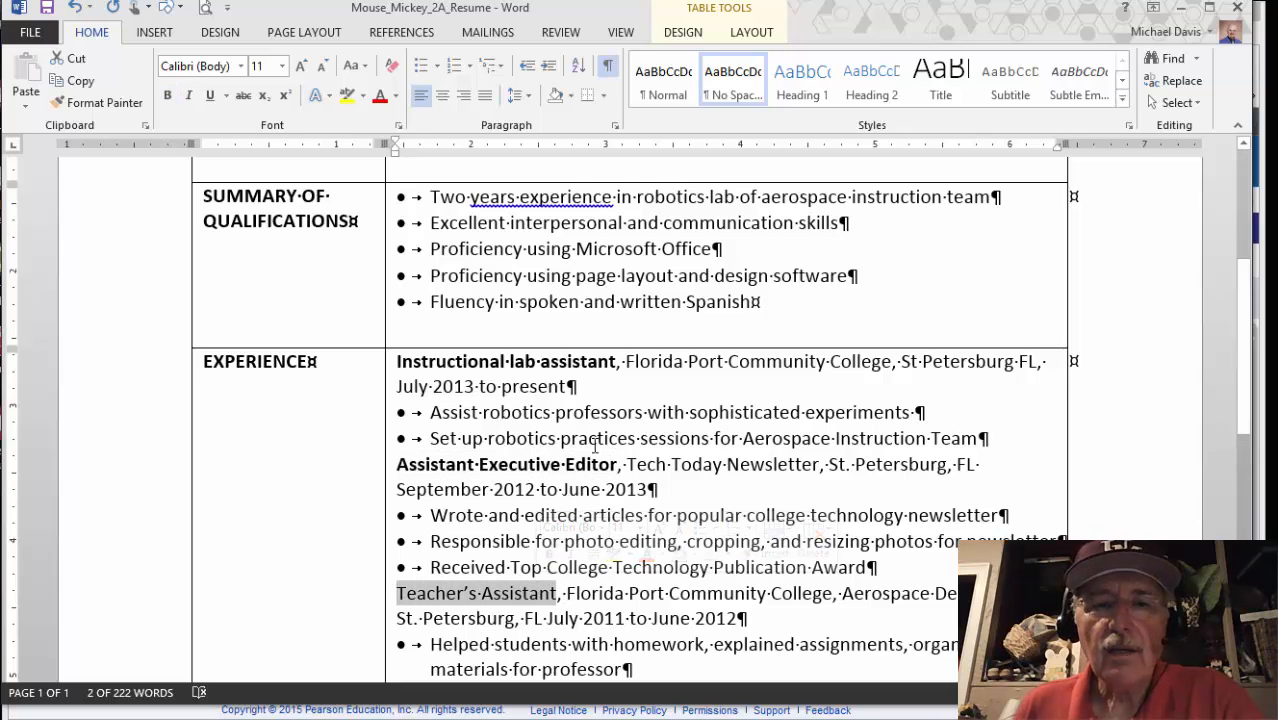
click(548, 556)
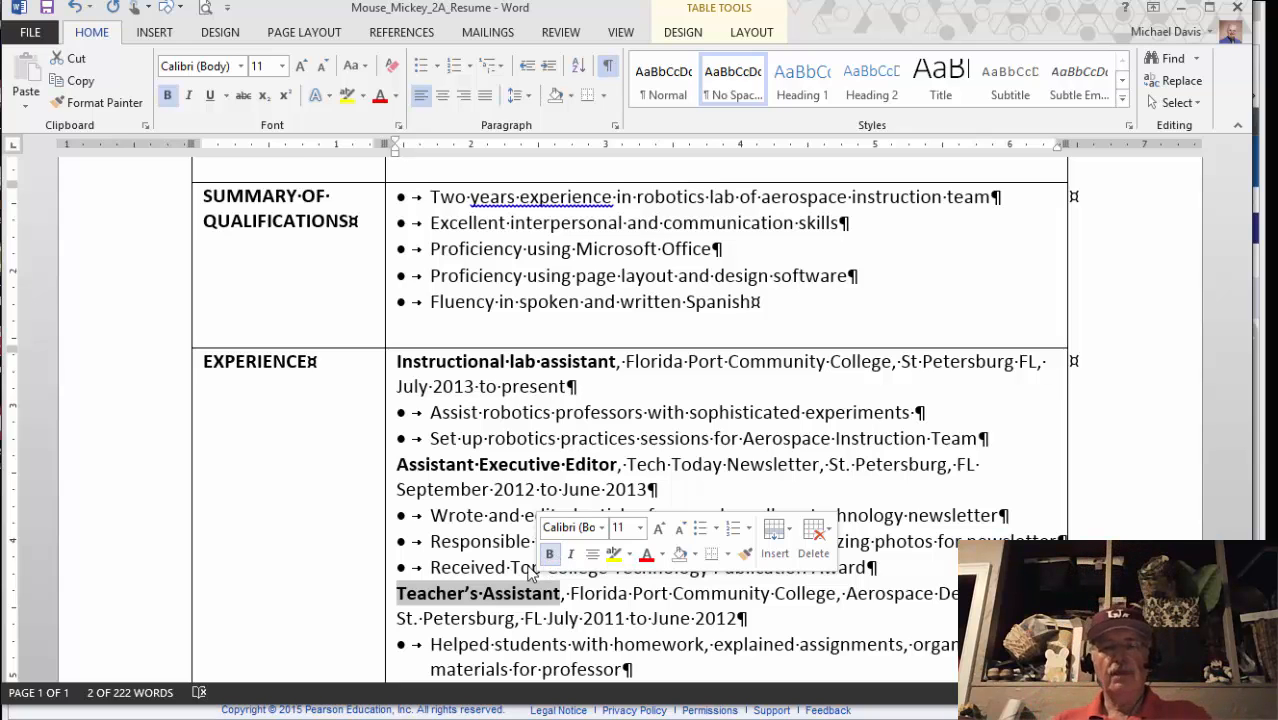
mouse_move(313, 716)
click(247, 716)
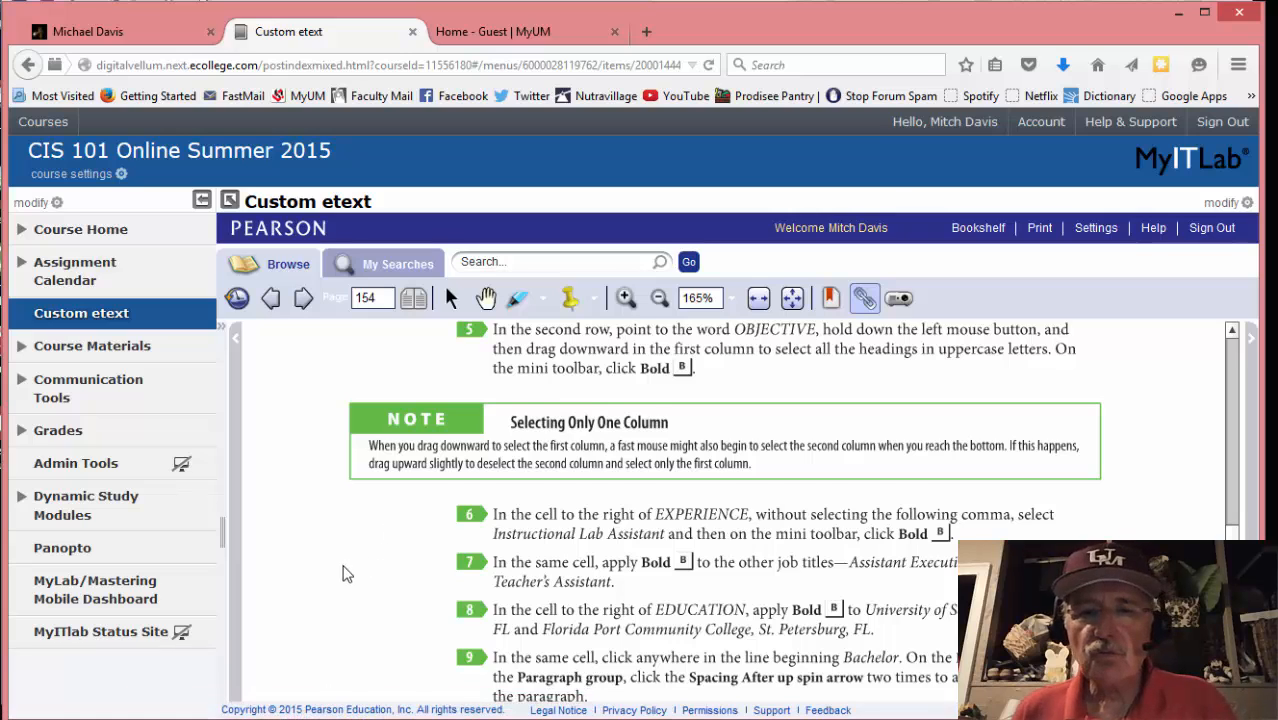
Read eText steps 9–11, then bring Word's EDUCATION row into view
scroll(342, 572, down, 2)
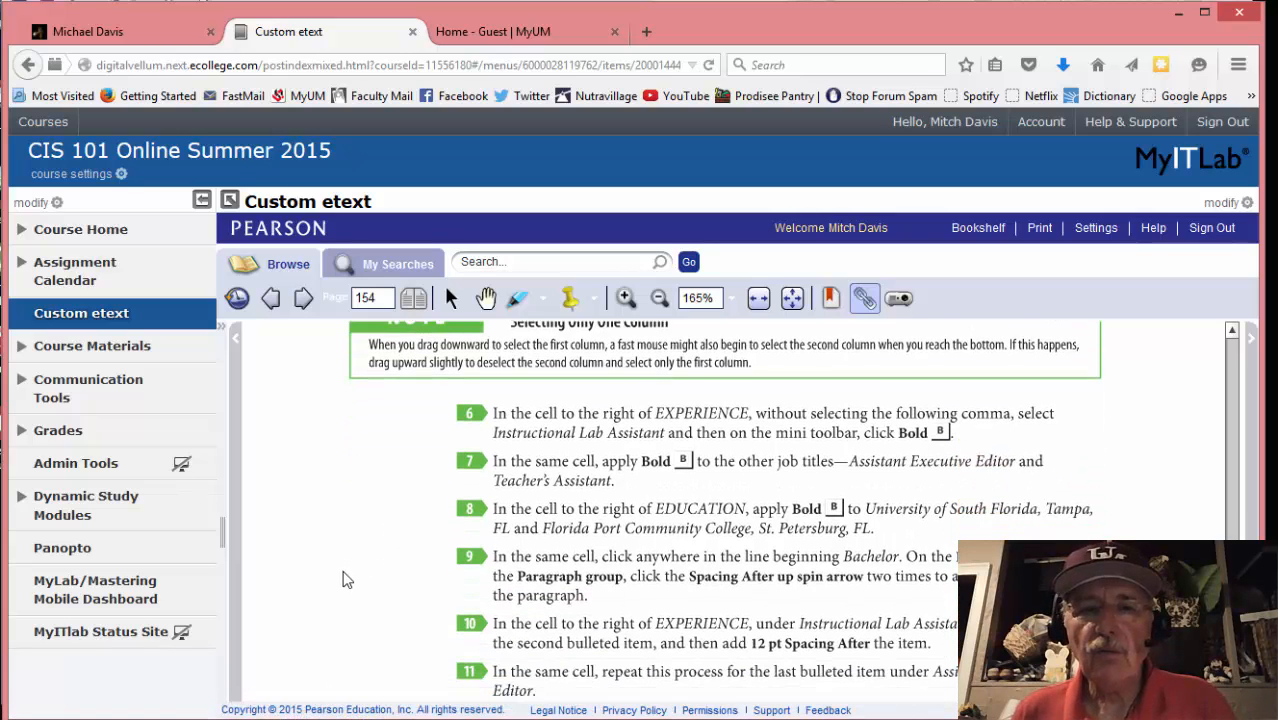
scroll(342, 578, down, 1)
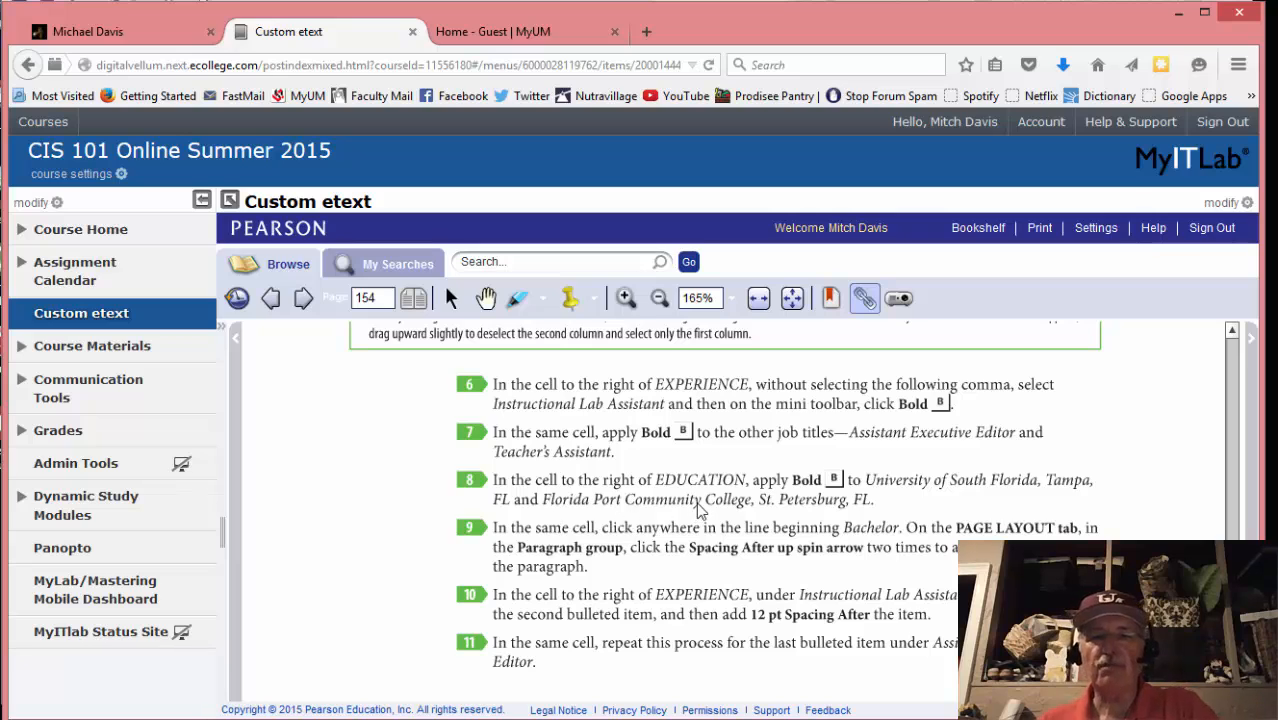
scroll(655, 500, down, 1)
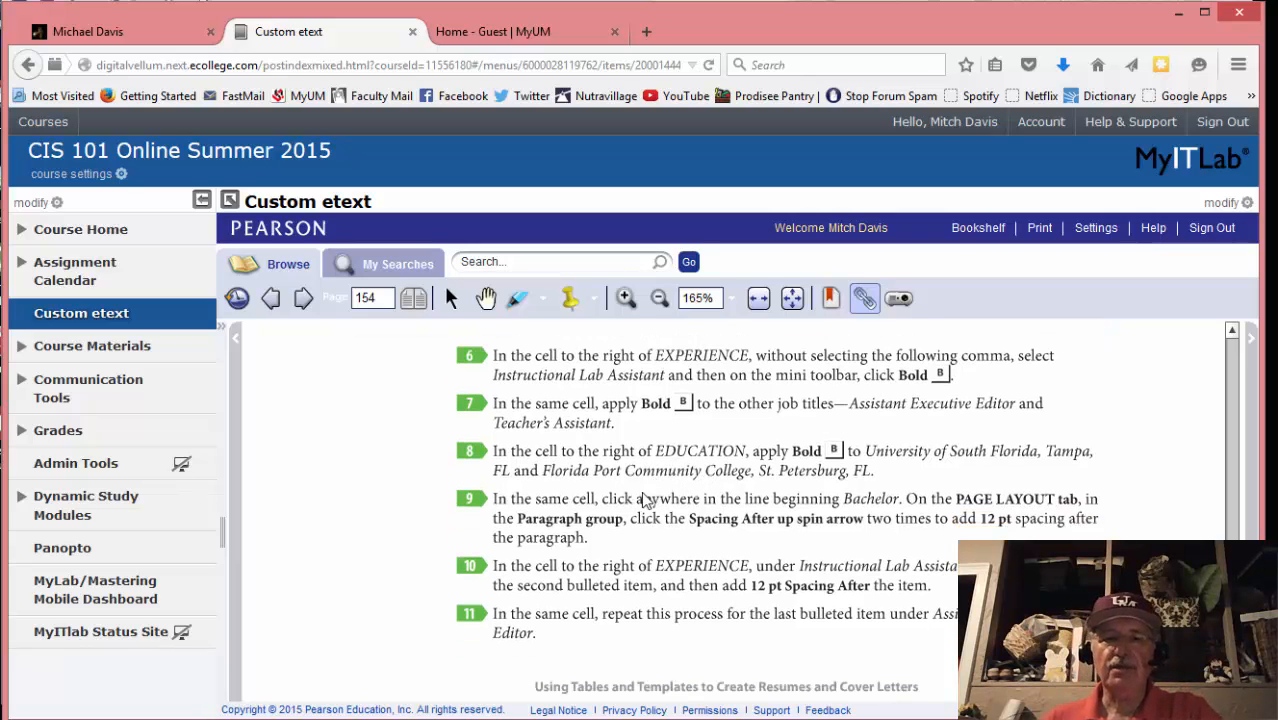
mouse_move(234, 709)
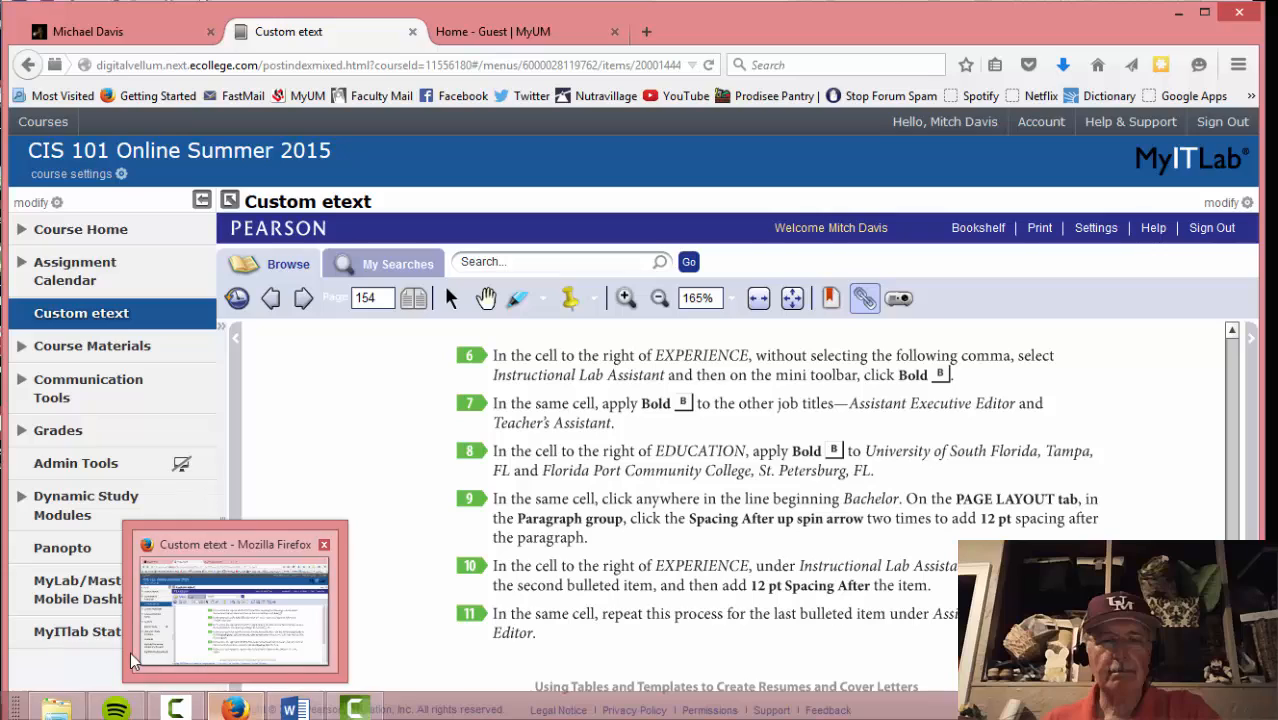
click(293, 709)
scroll(497, 520, down, 4)
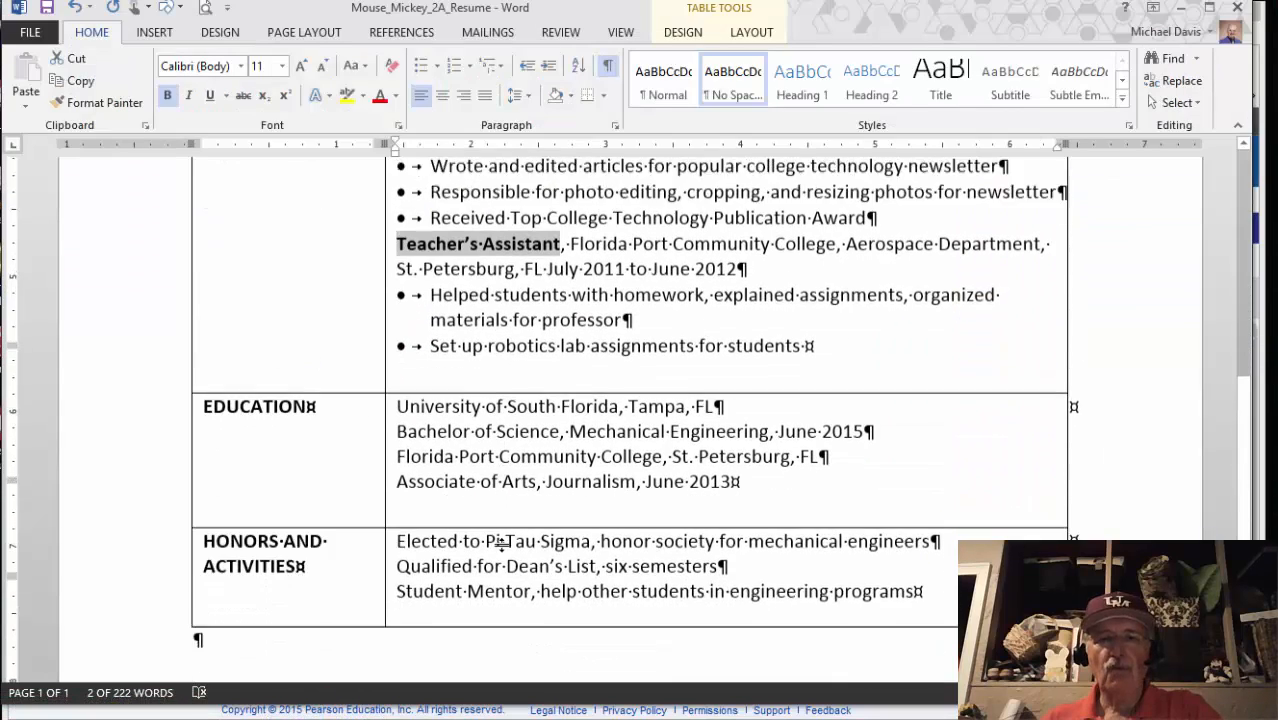
Bold the University of South Florida and Florida Port Community College lines, then check the eText
drag(399, 358, 724, 358)
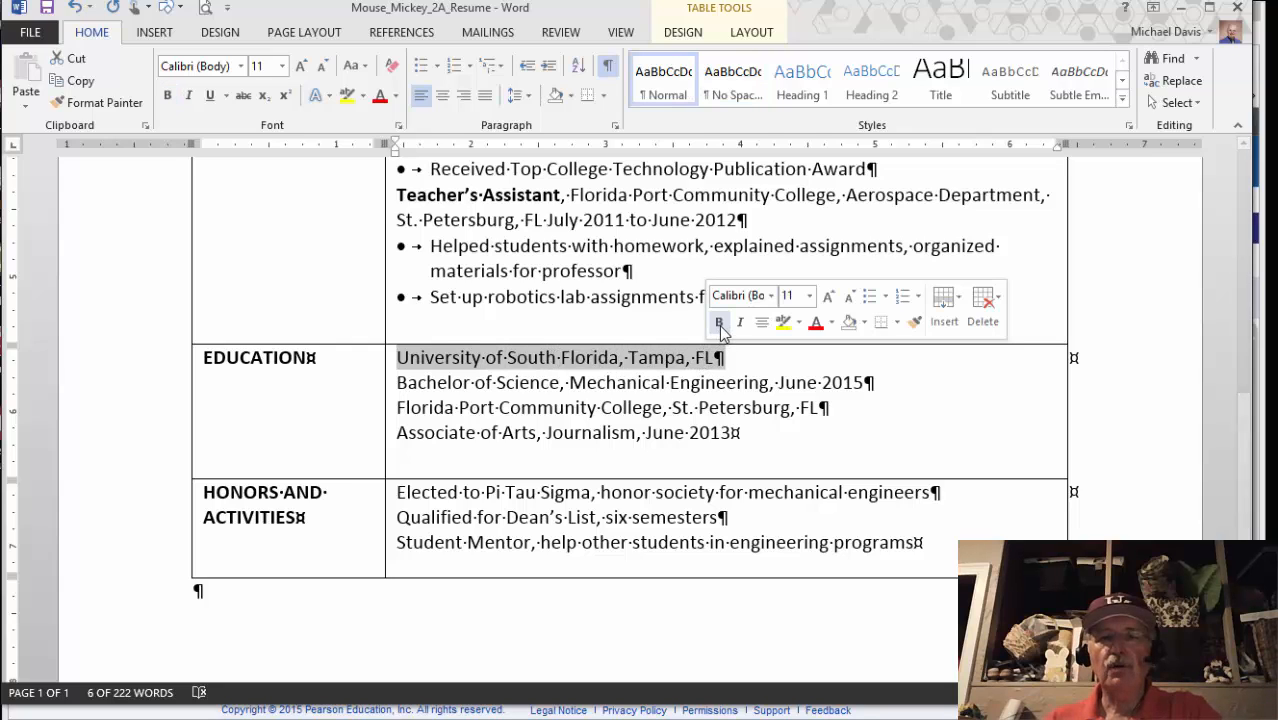
click(719, 322)
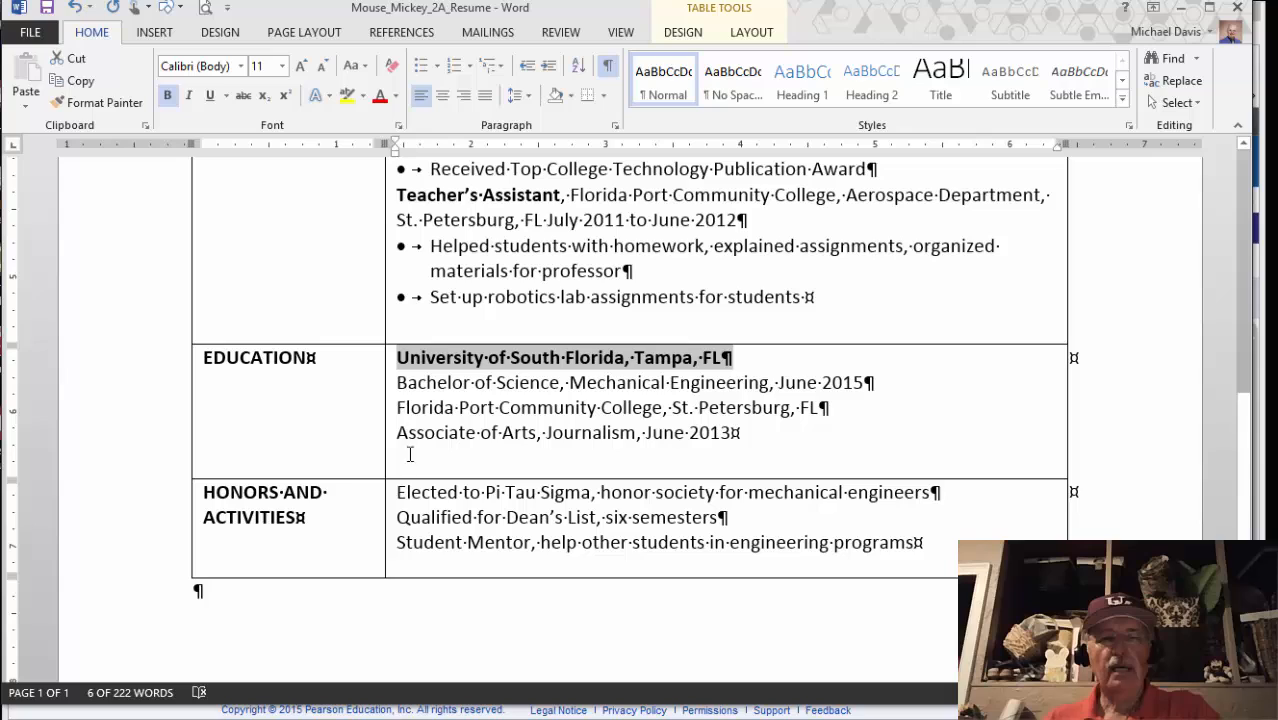
drag(398, 412, 830, 412)
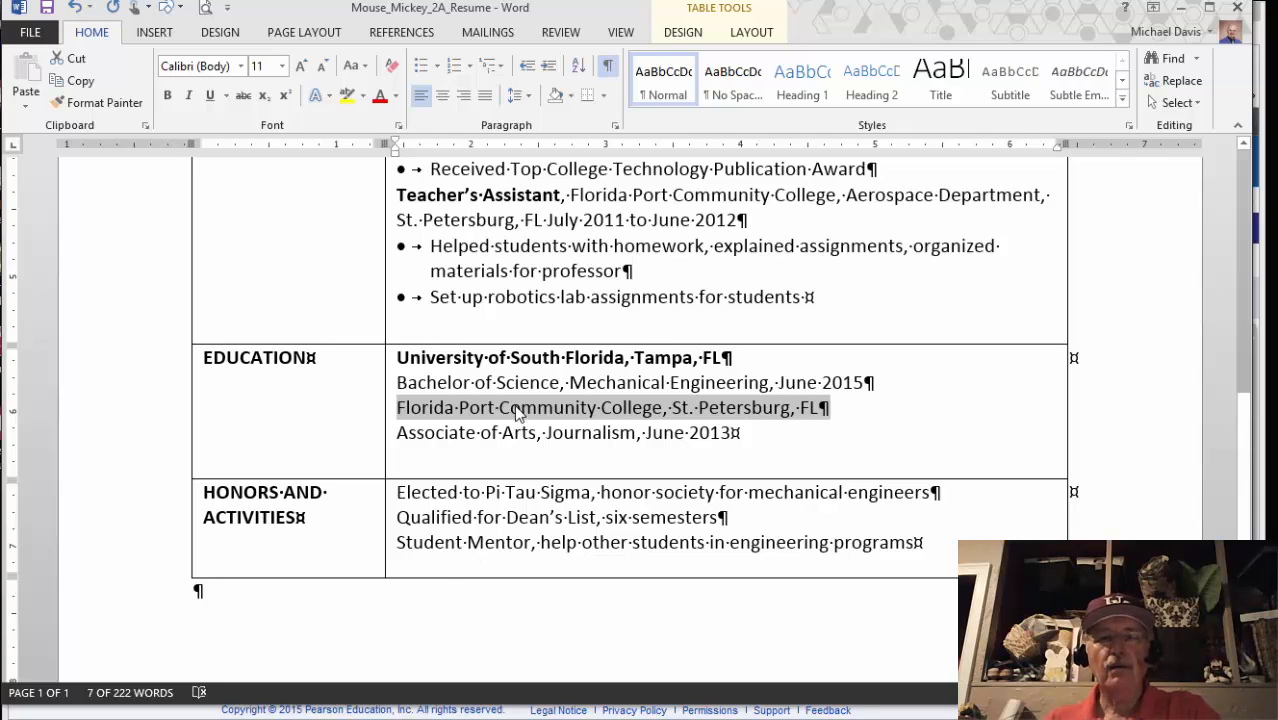
click(168, 95)
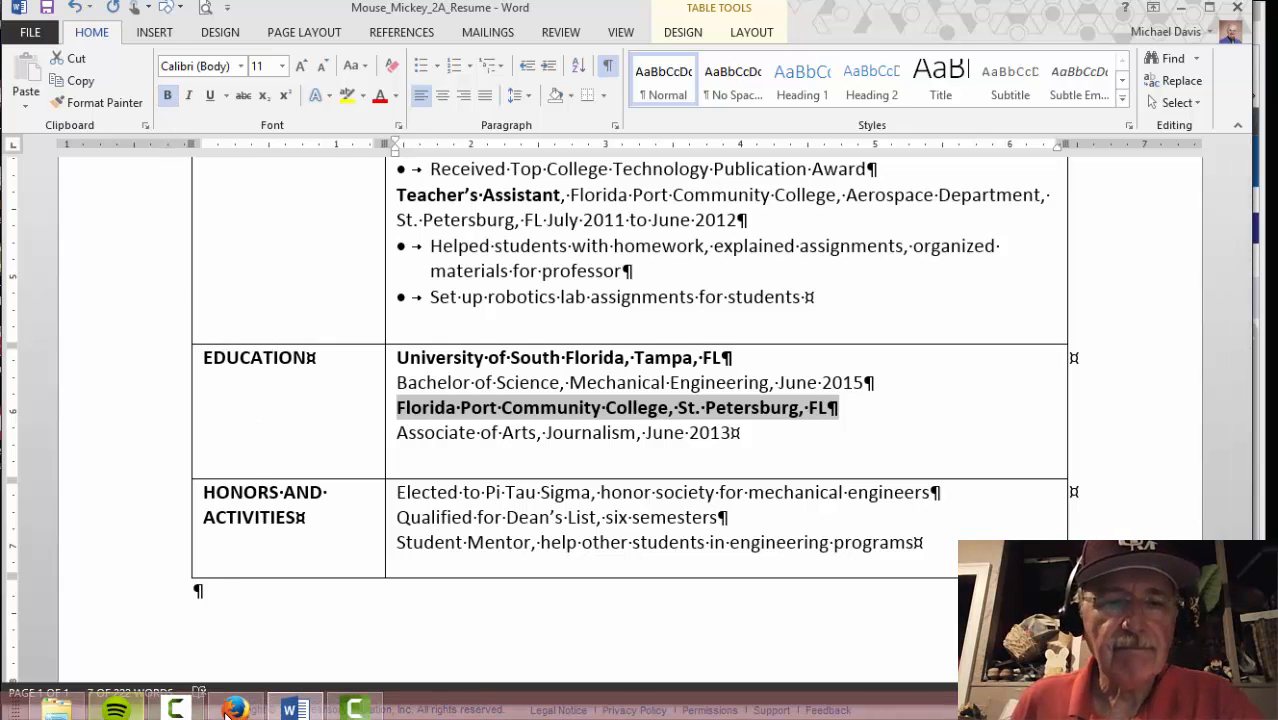
click(236, 712)
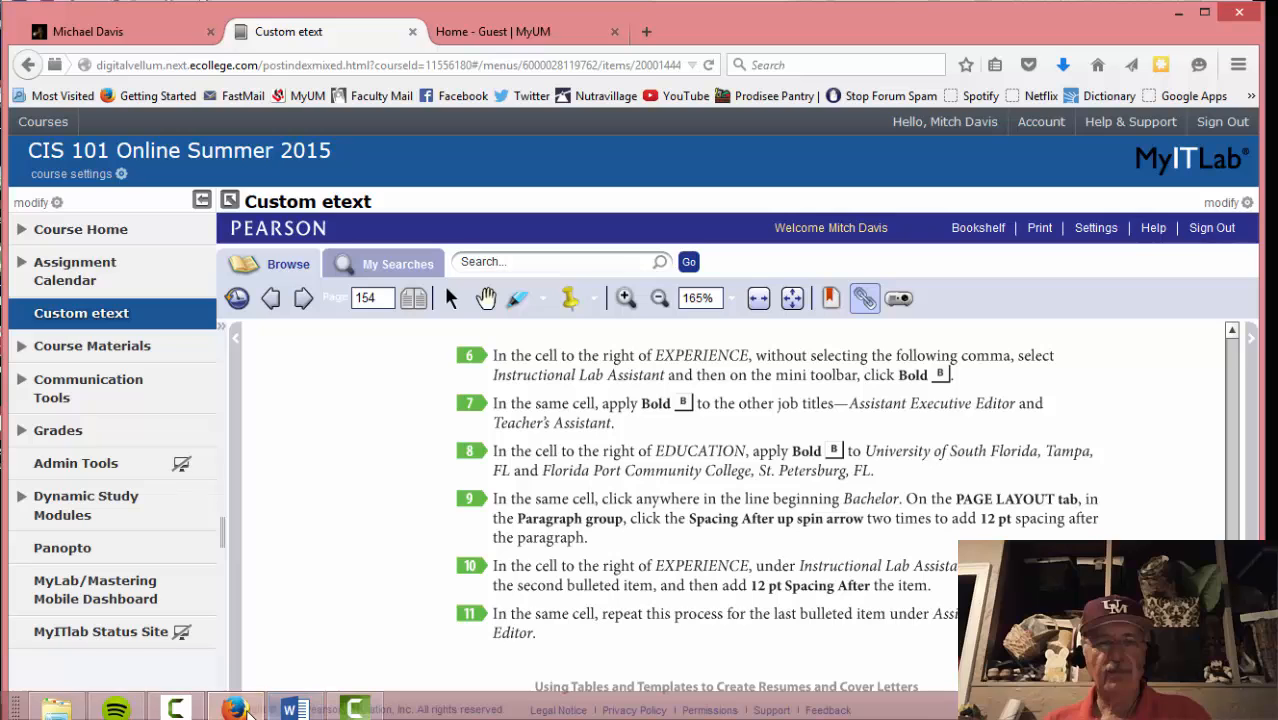
Add 12 pt spacing after the Bachelor line using Page Layout's Spacing After
click(294, 708)
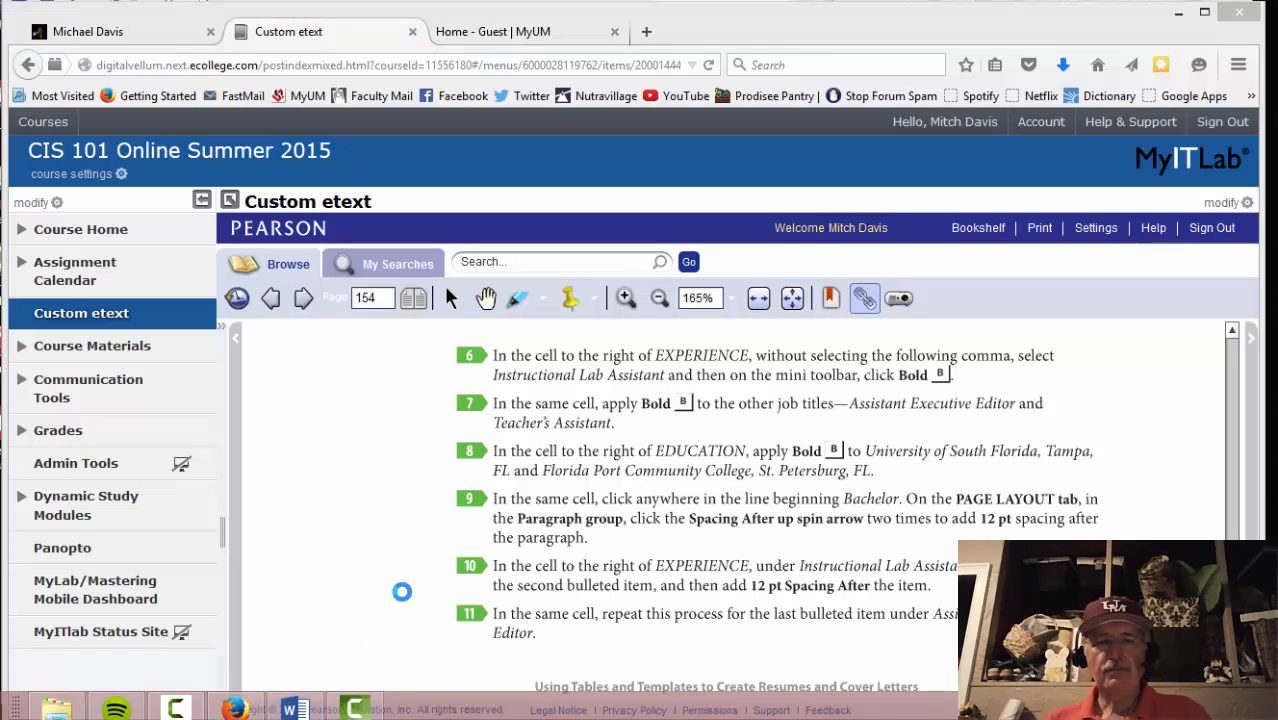
click(290, 710)
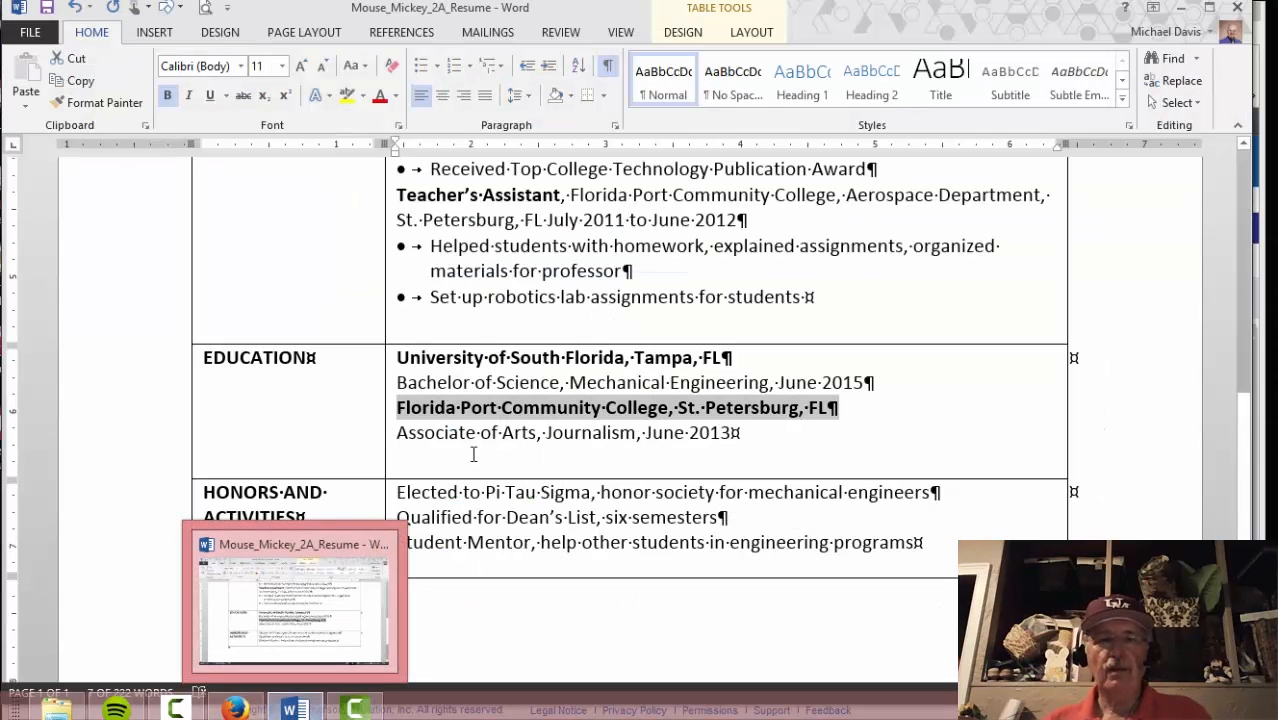
click(398, 382)
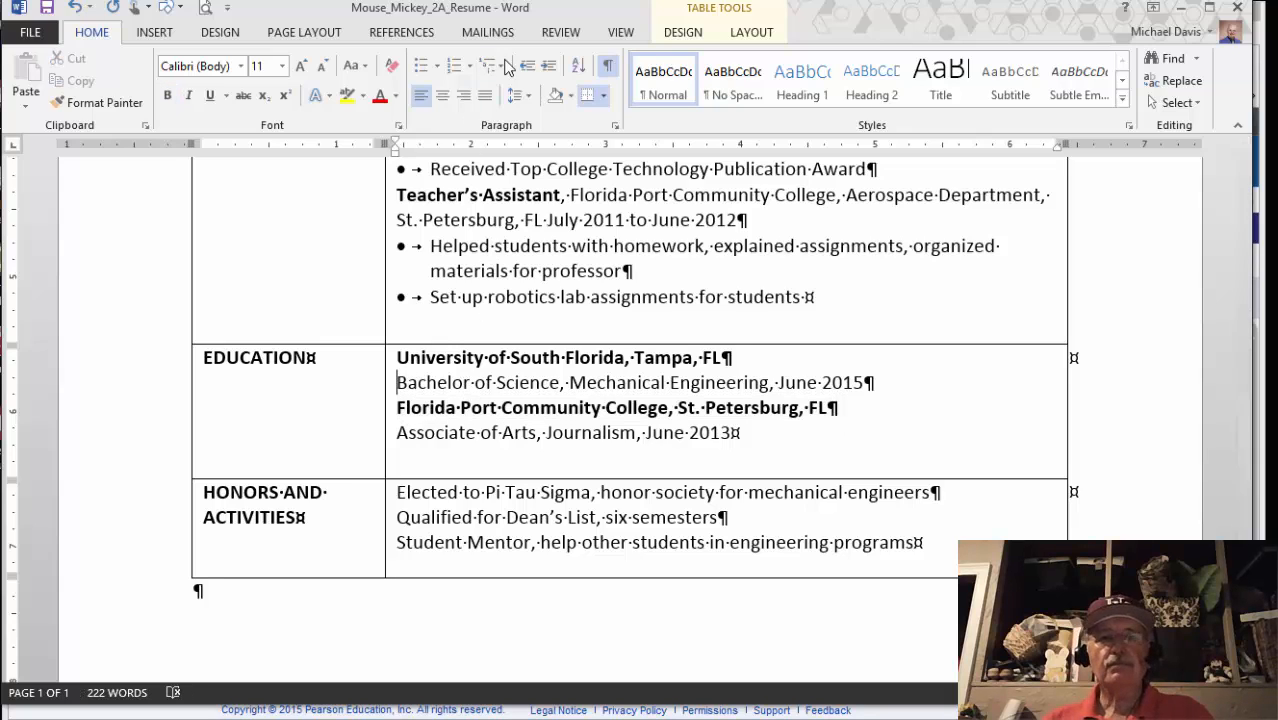
click(306, 30)
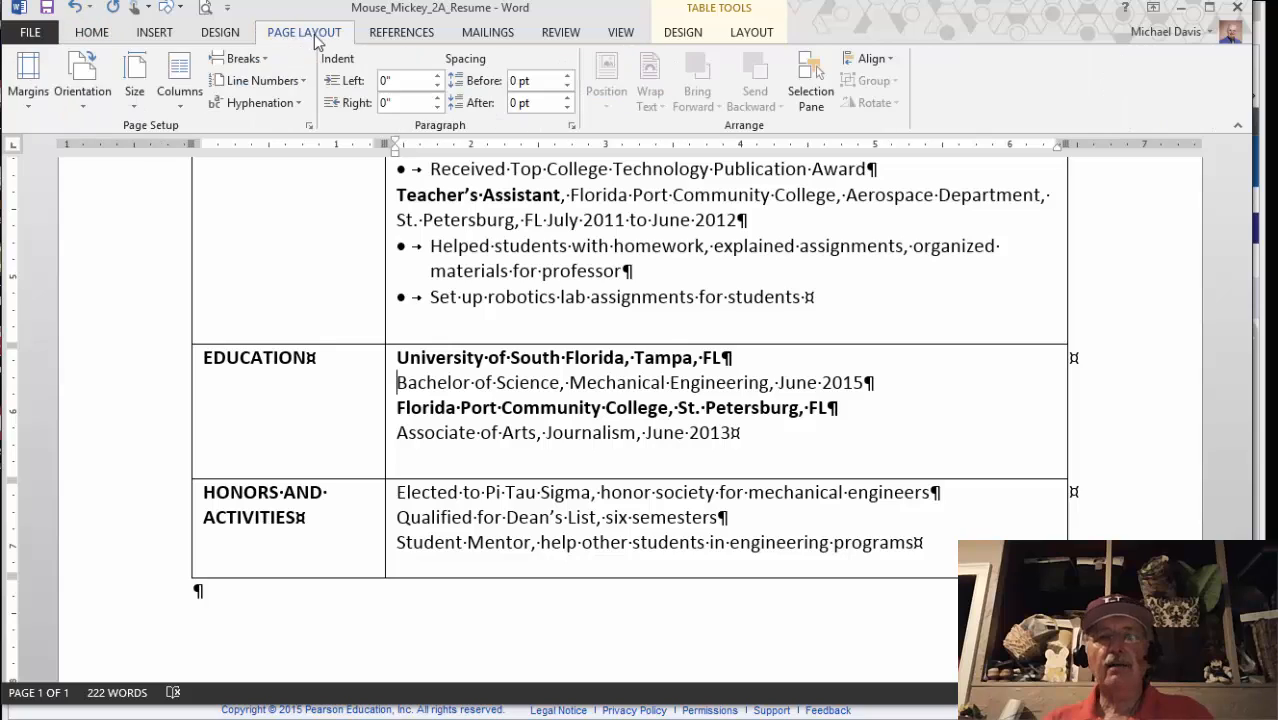
click(566, 97)
click(566, 97)
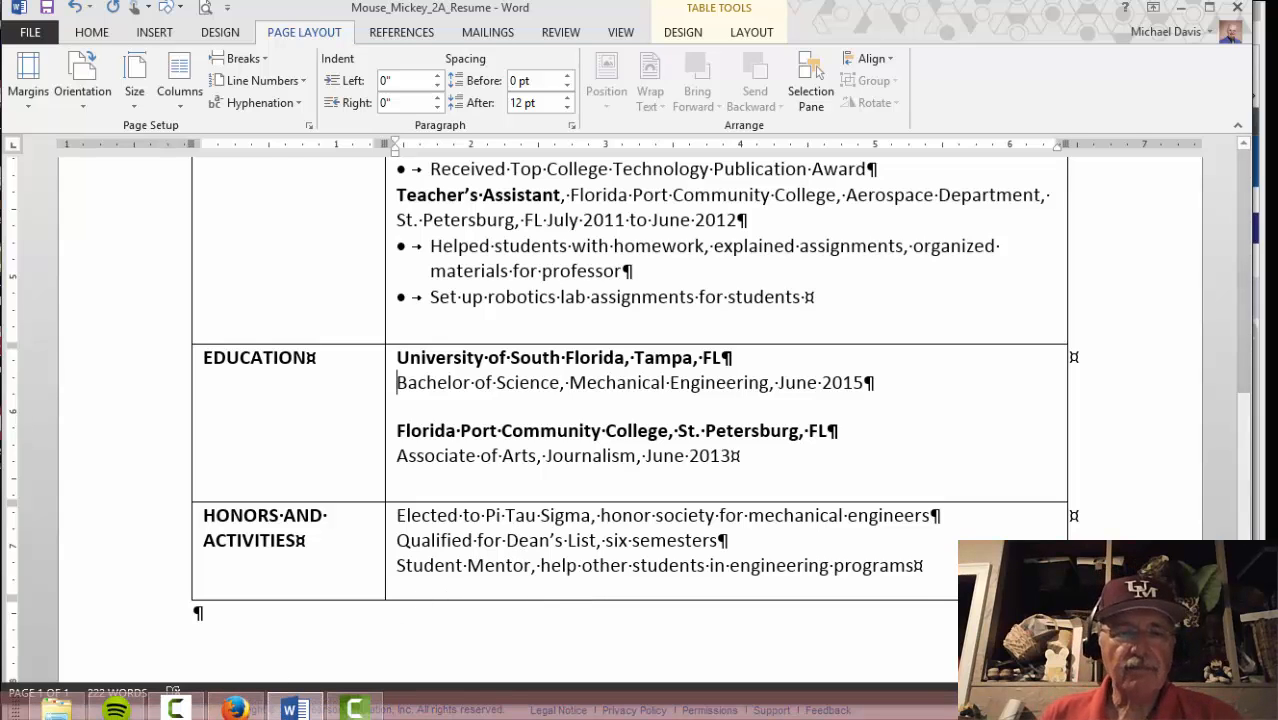
click(235, 709)
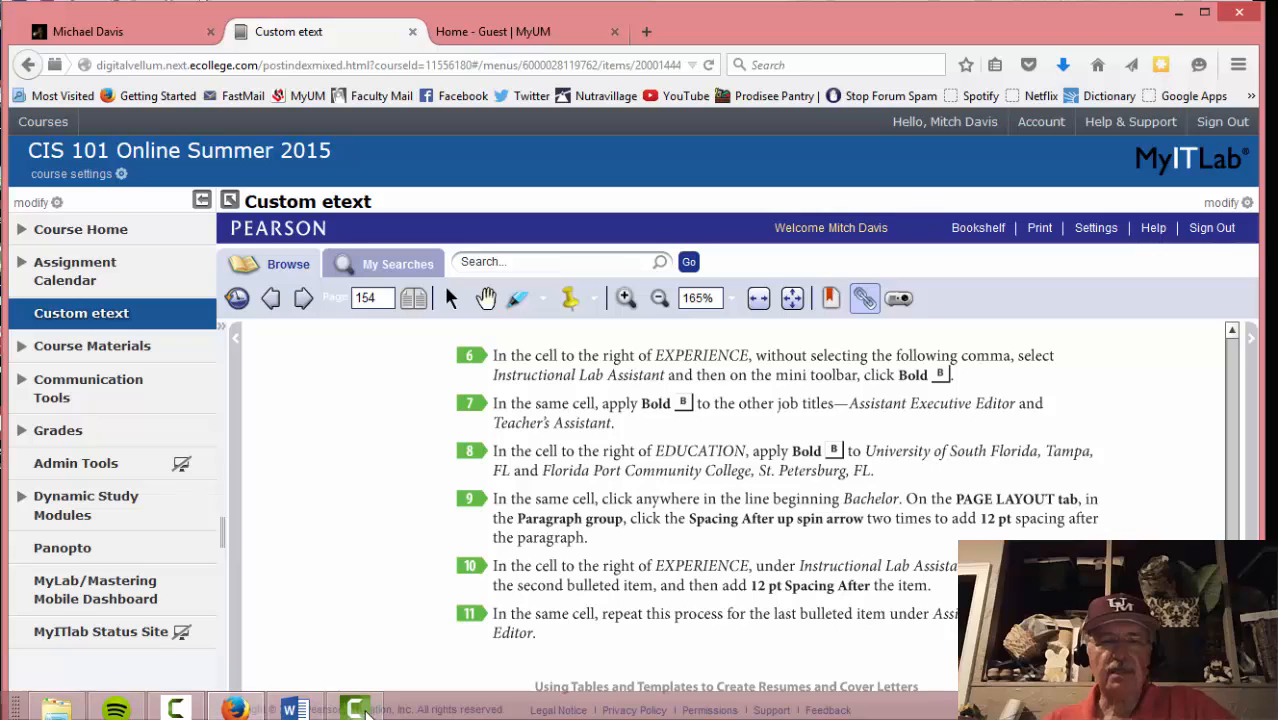
Add 12 pt spacing after the Aerospace Instruction Team and Publication Award bullets
mouse_move(343, 711)
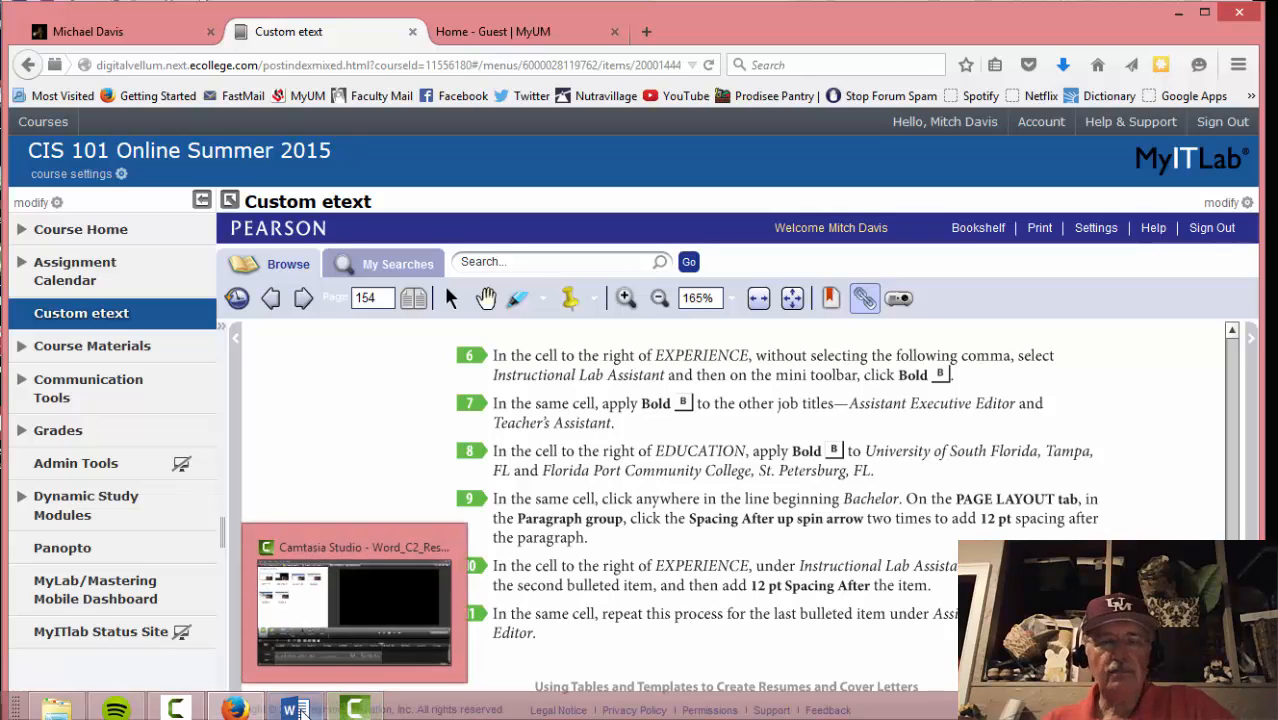
click(293, 709)
scroll(475, 516, up, 8)
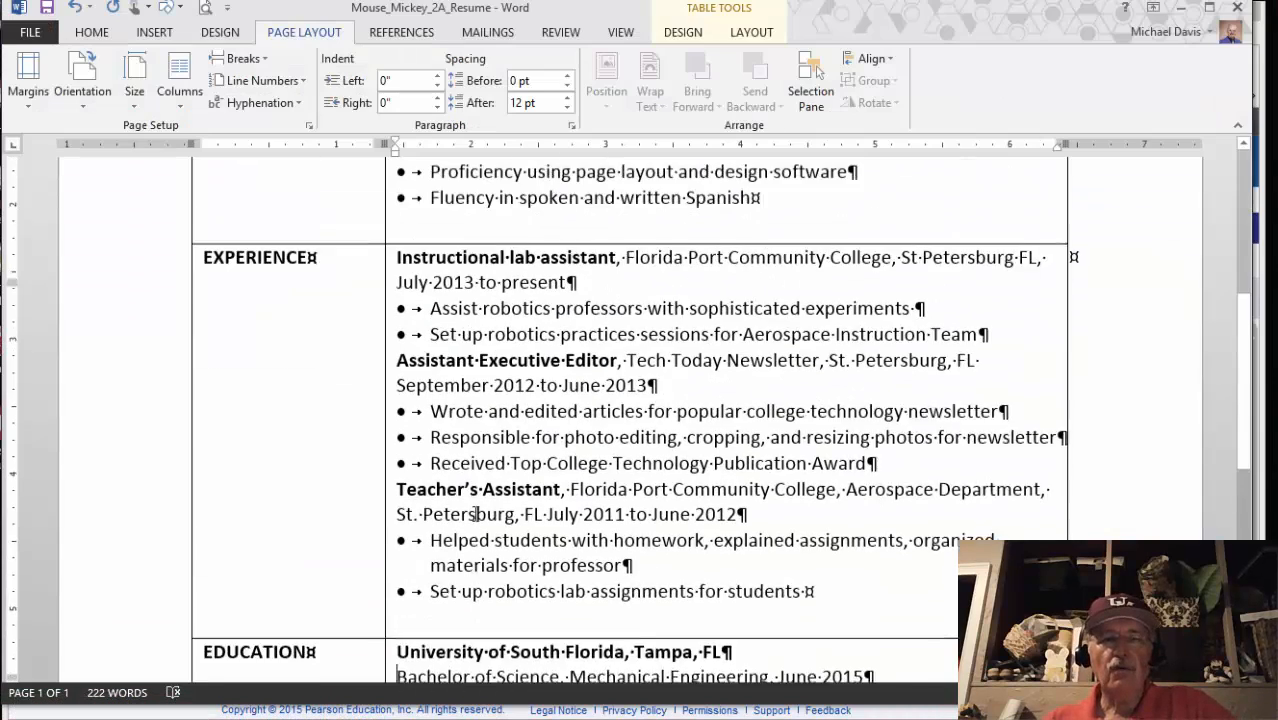
scroll(478, 490, down, 2)
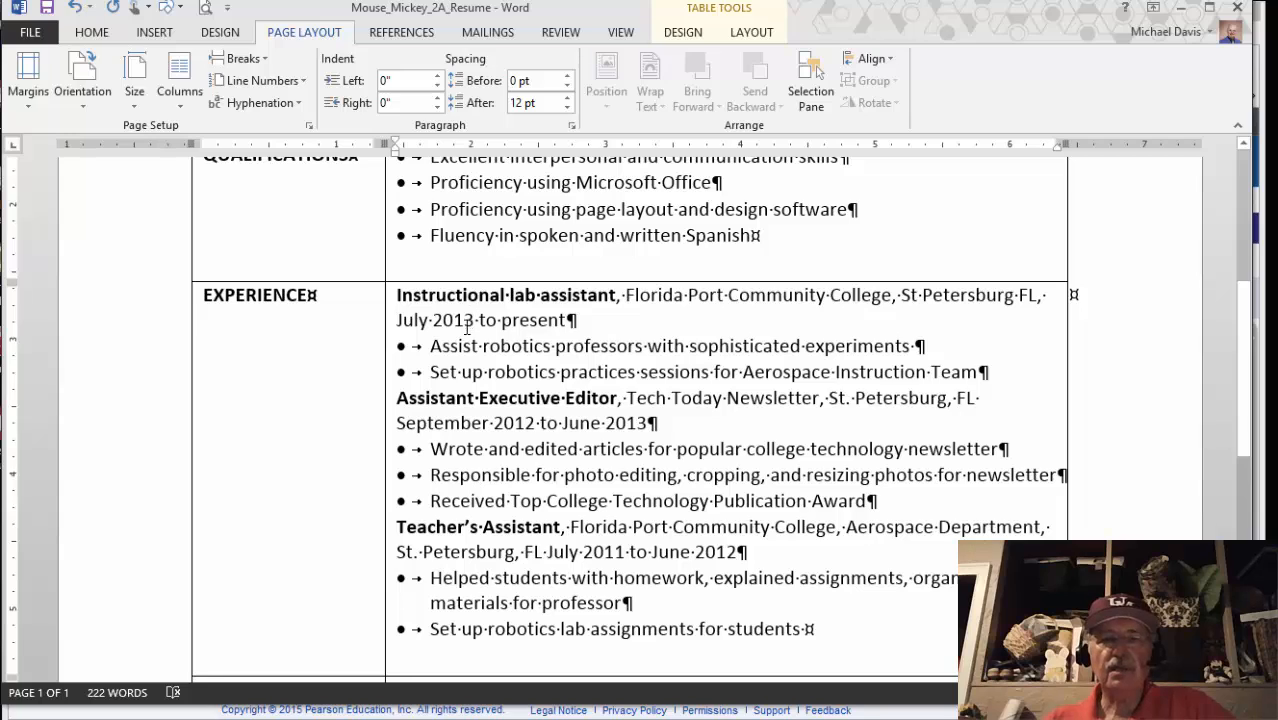
click(975, 372)
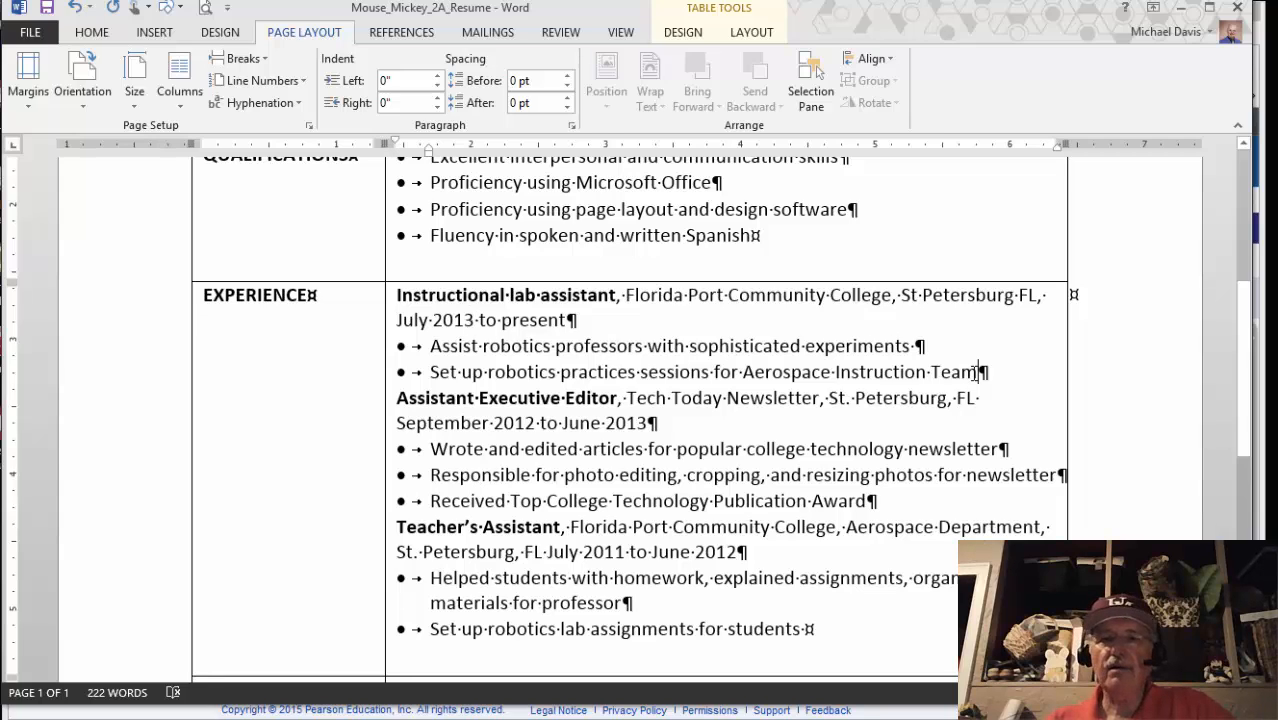
click(567, 97)
click(567, 97)
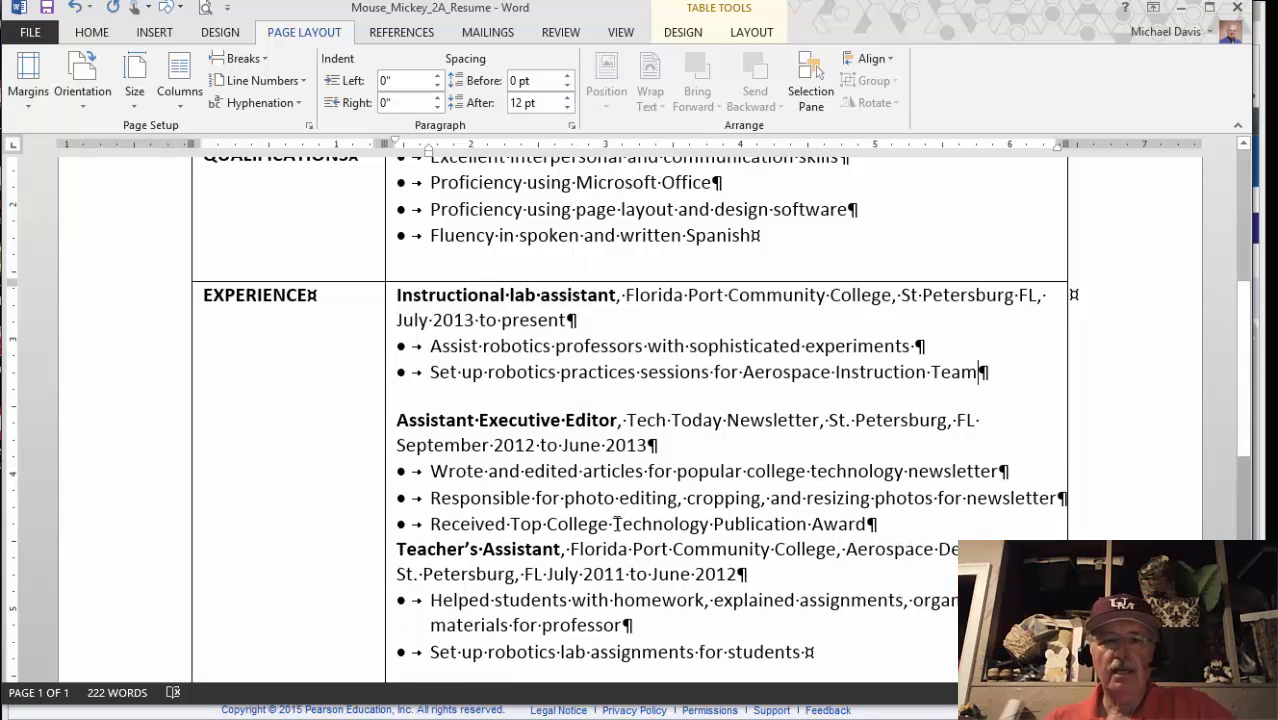
click(869, 524)
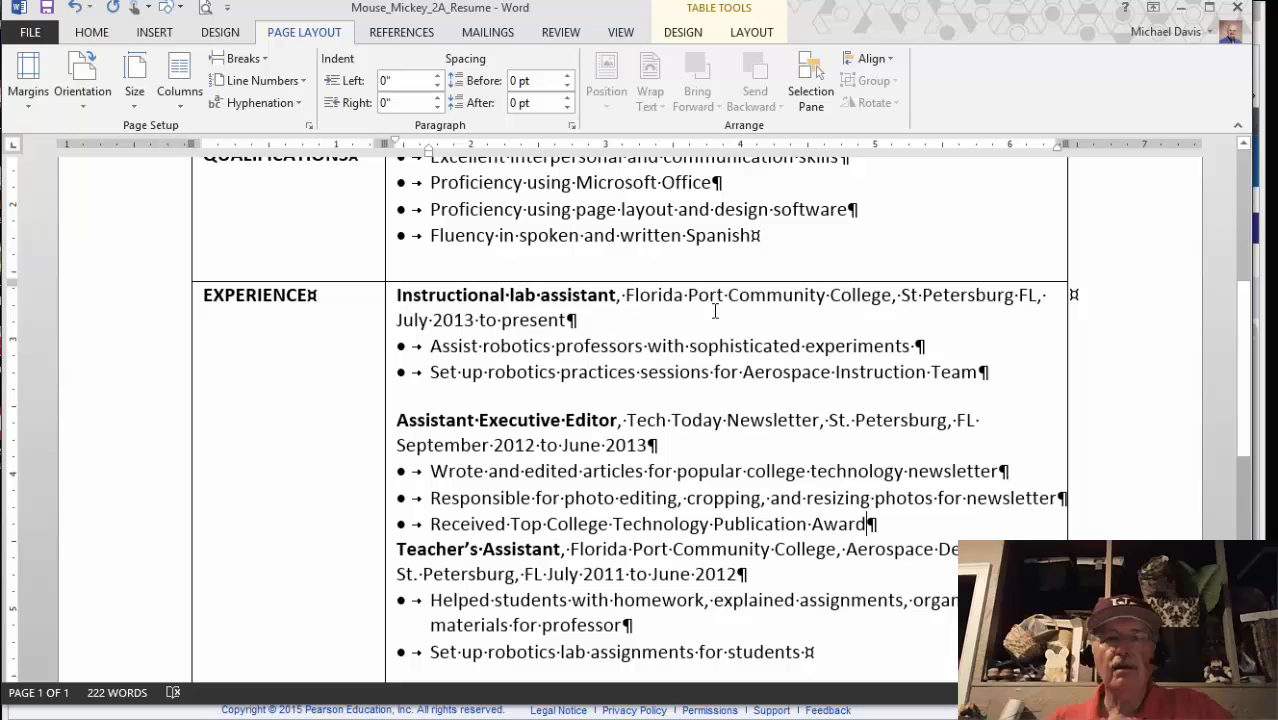
click(567, 97)
click(567, 97)
scroll(497, 380, down, 6)
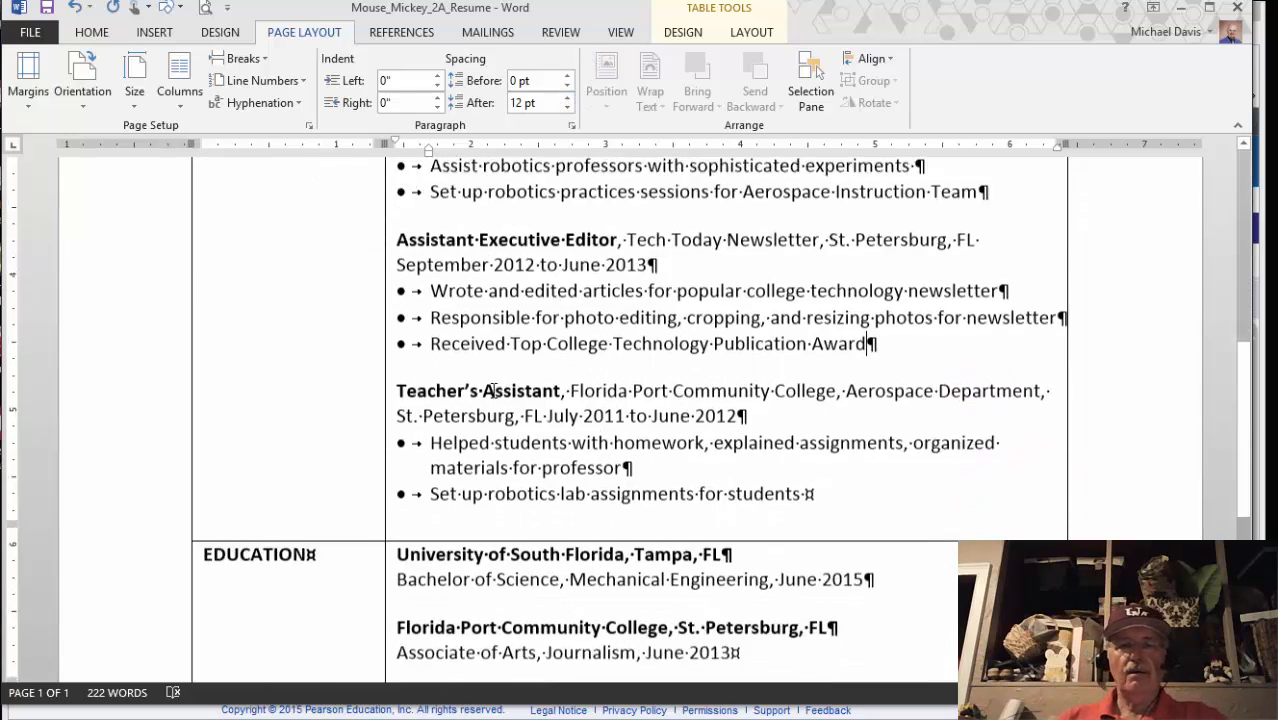
scroll(495, 388, up, 4)
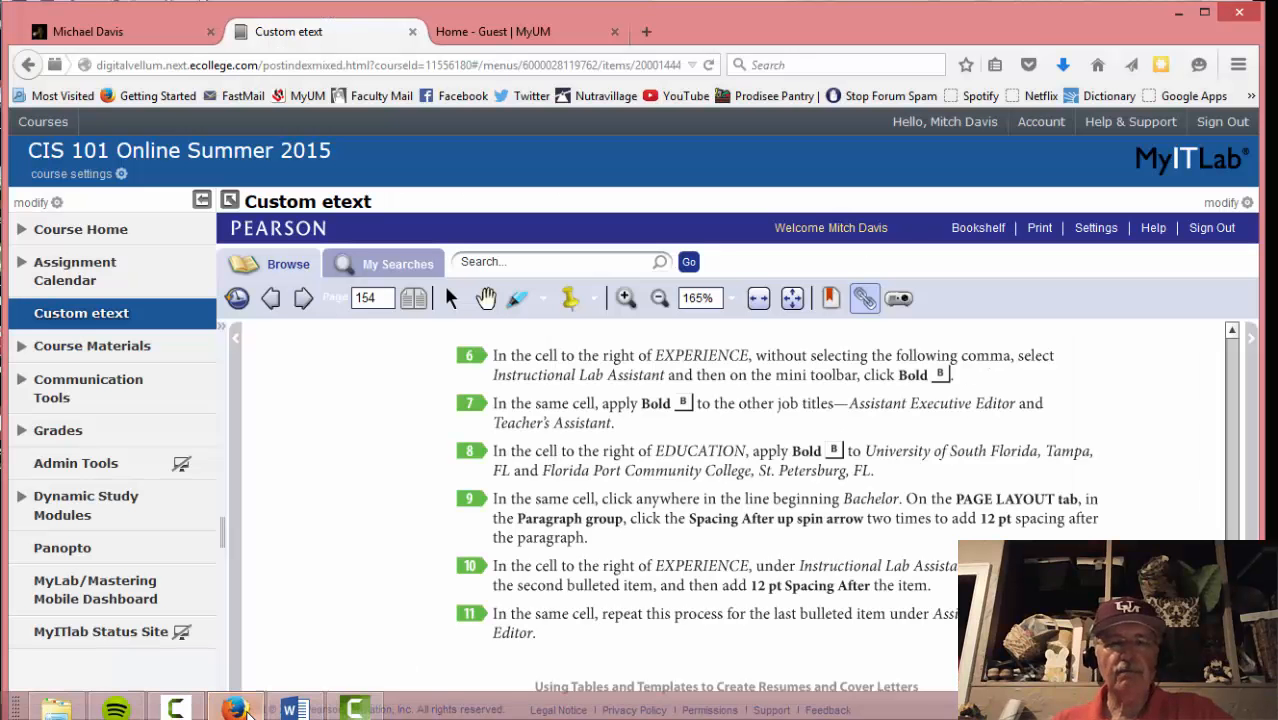
Go to the next eText page and compare the résumé against Figure 14
click(240, 709)
scroll(305, 588, down, 2)
scroll(306, 587, up, 3)
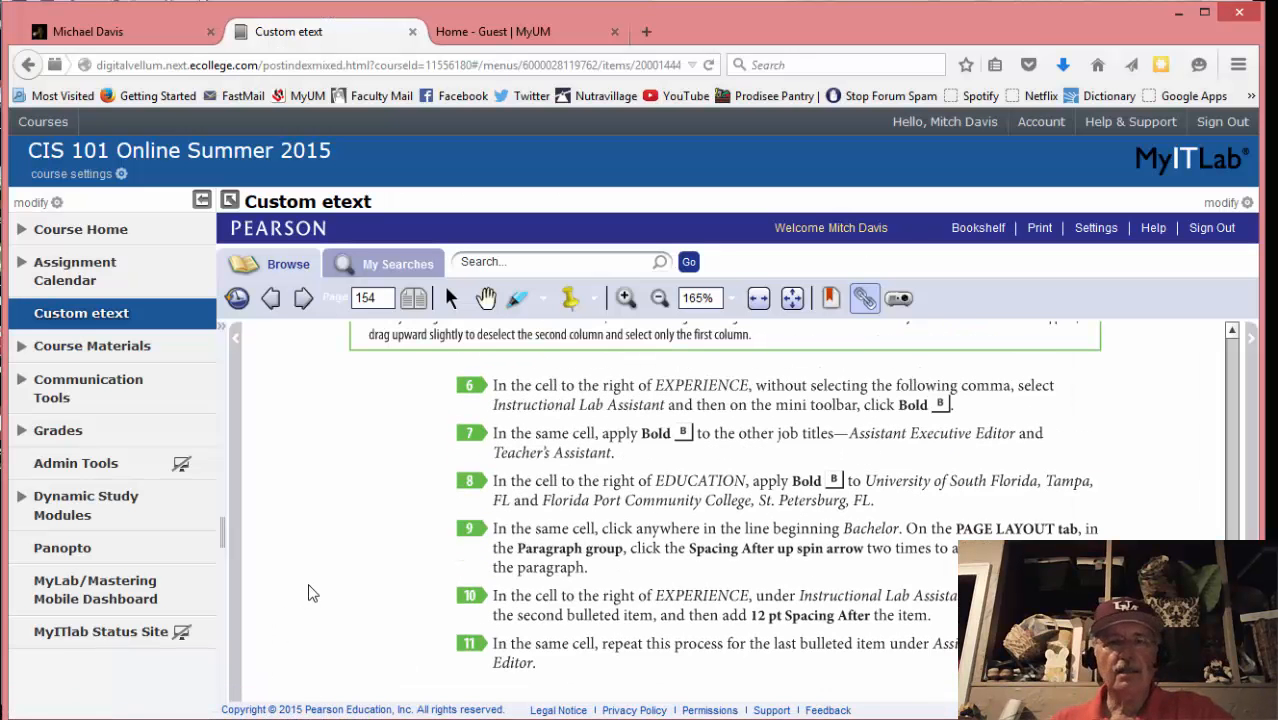
click(303, 298)
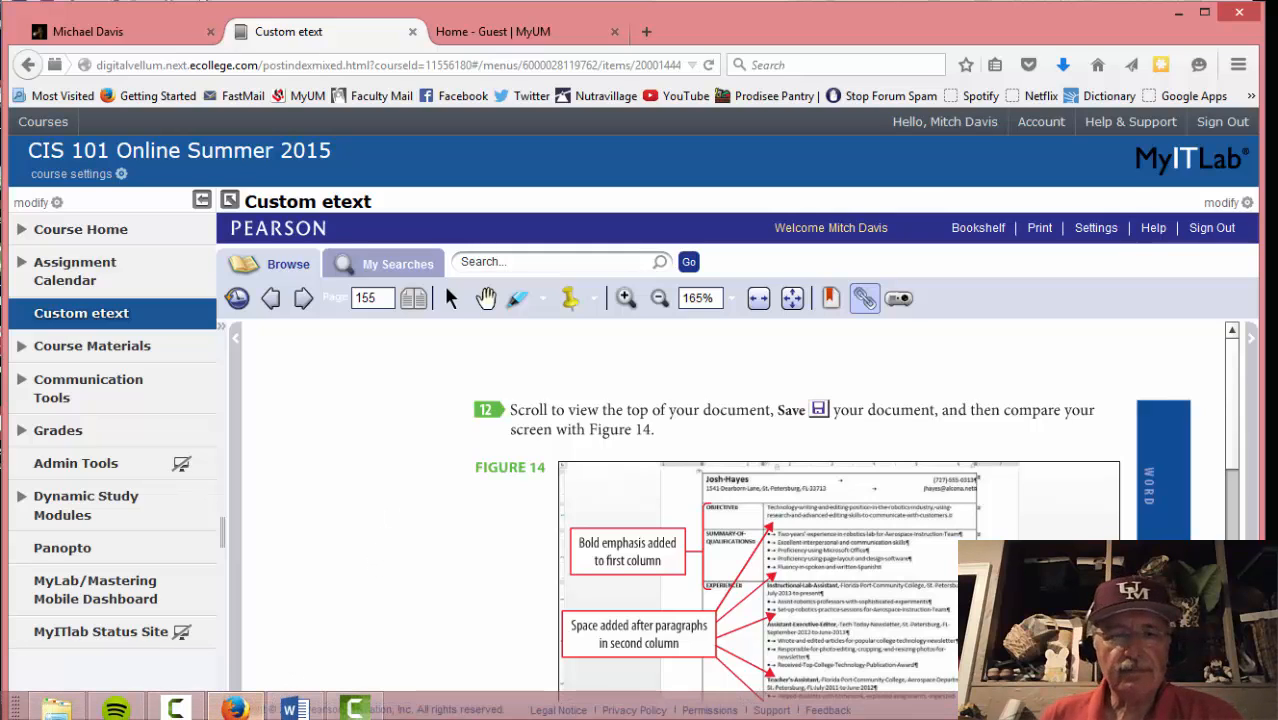
click(293, 709)
scroll(337, 480, up, 10)
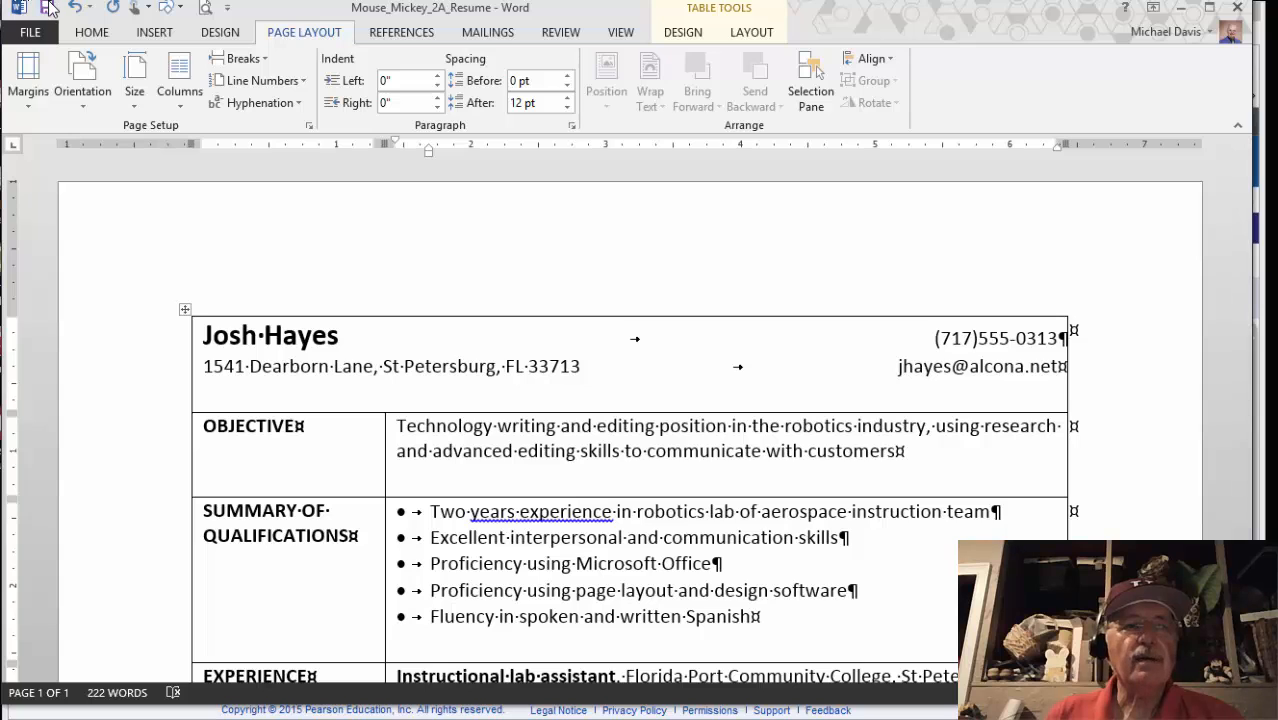
Read Activity 10's table-border steps in the eText, then return to the résumé
mouse_move(195, 712)
click(235, 709)
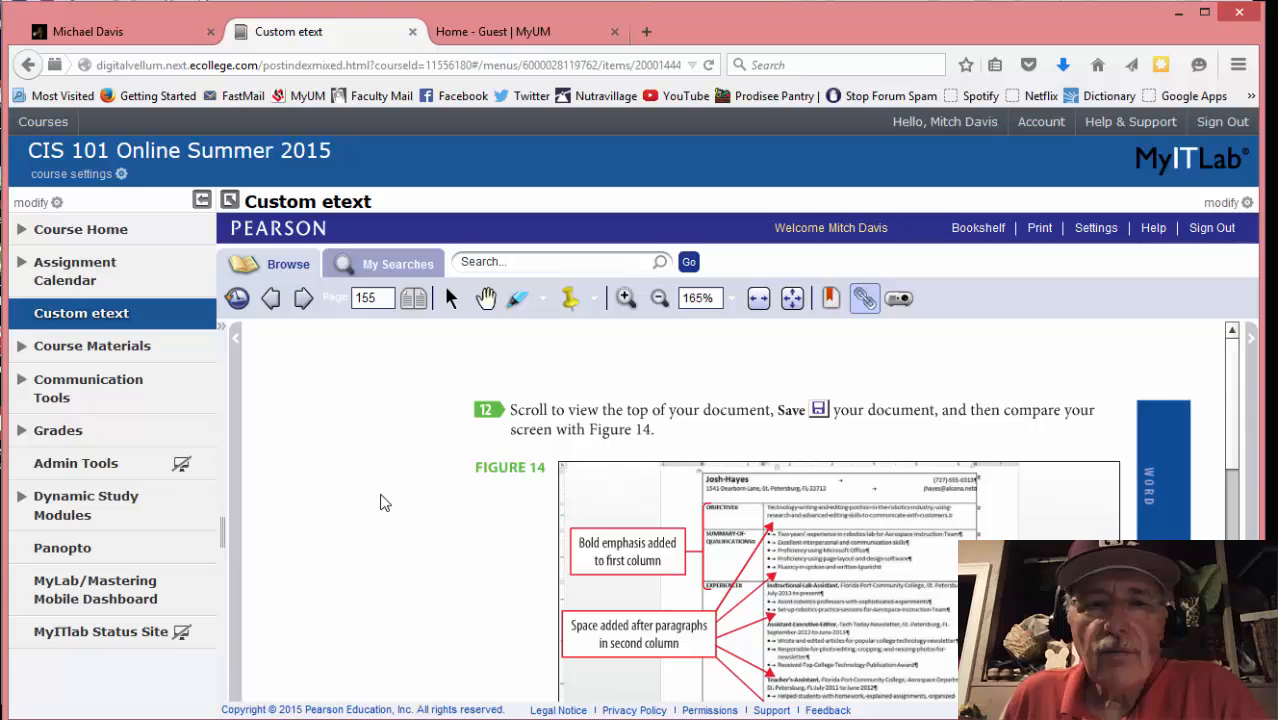
scroll(380, 503, down, 1)
scroll(380, 503, down, 5)
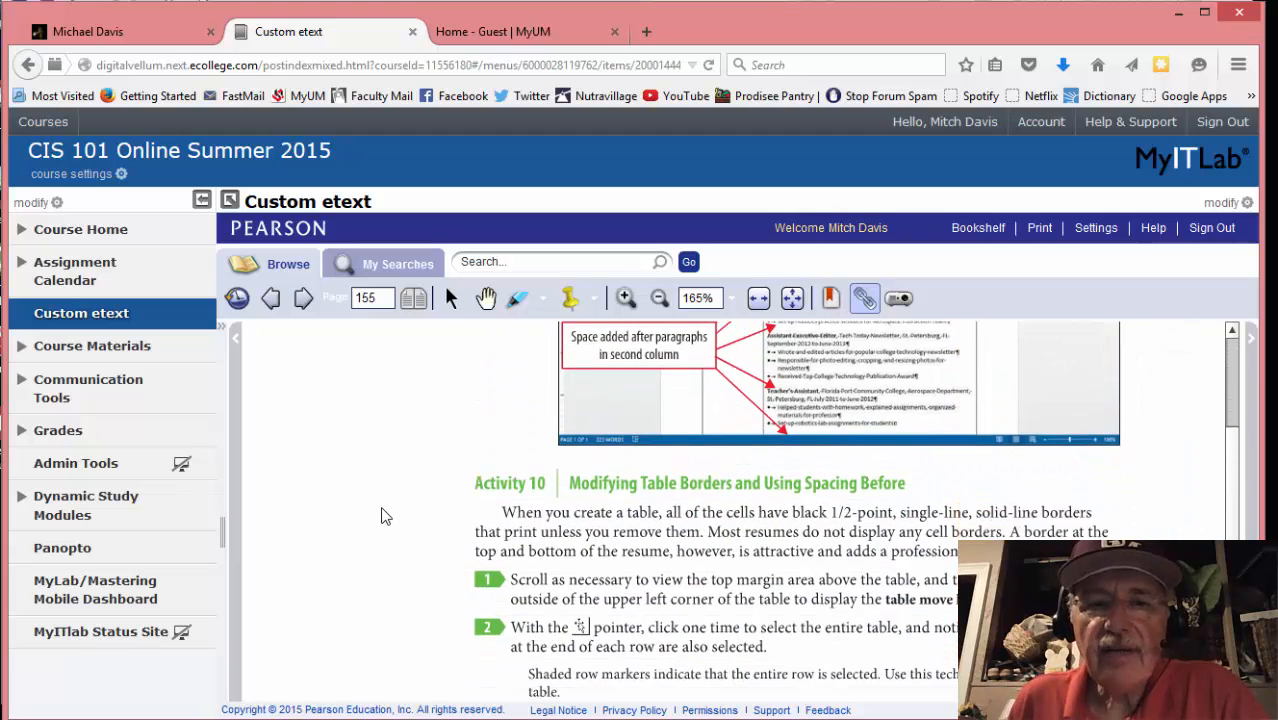
scroll(400, 500, down, 1)
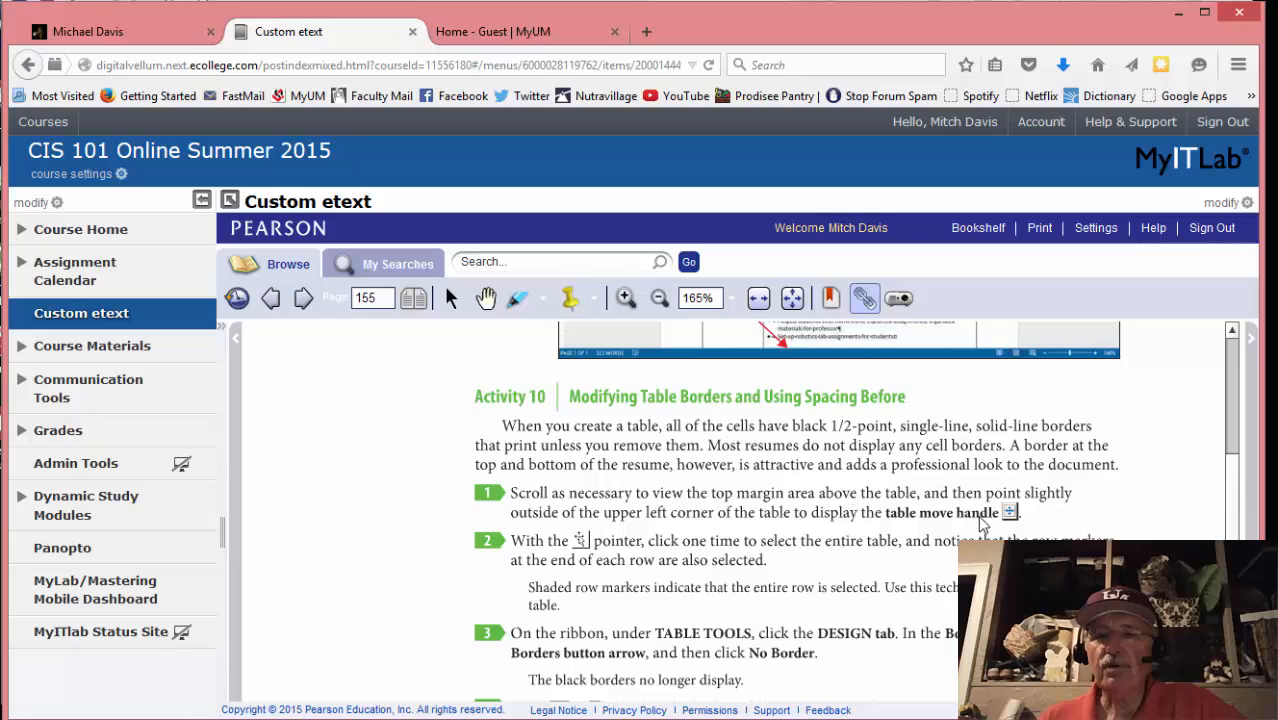
mouse_move(176, 716)
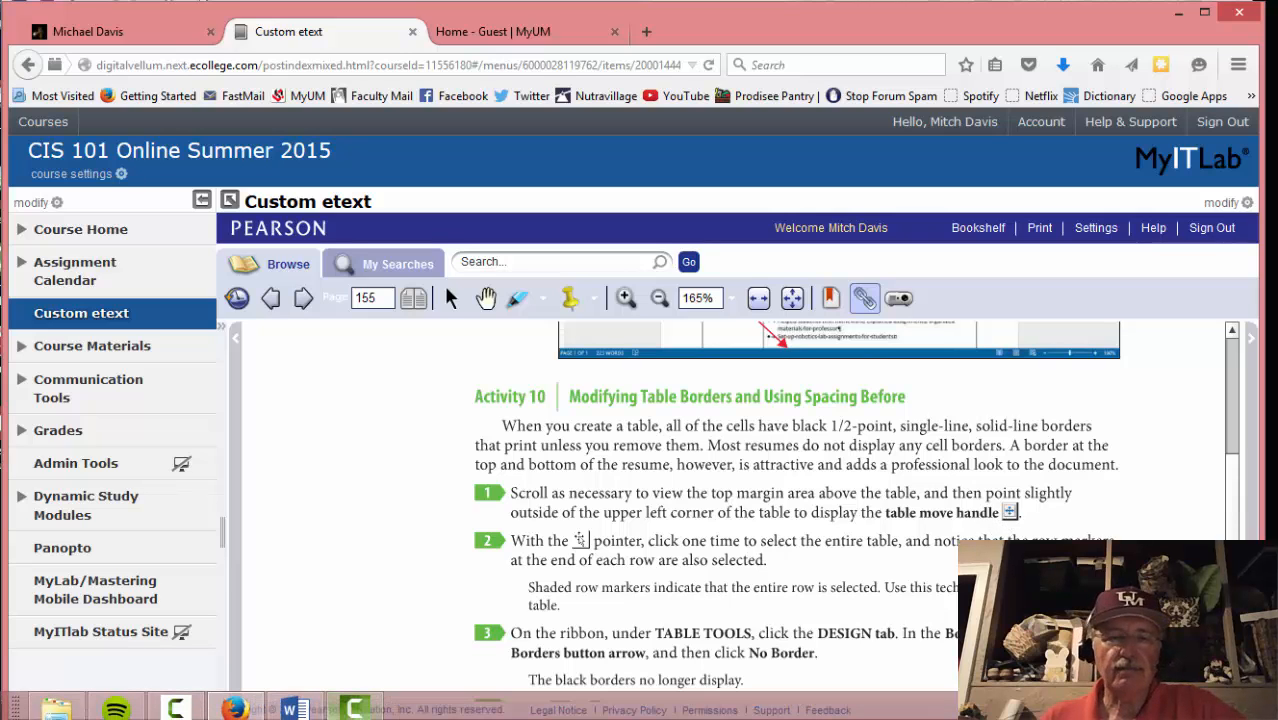
click(291, 709)
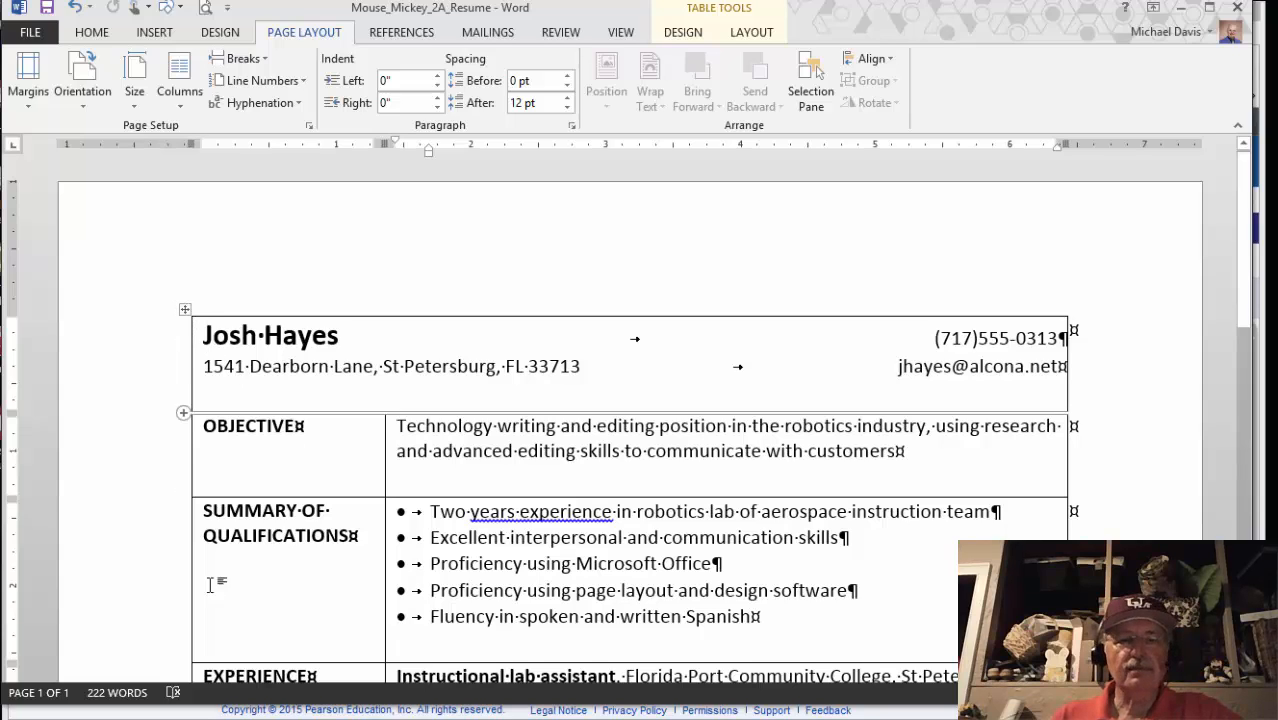
mouse_move(216, 716)
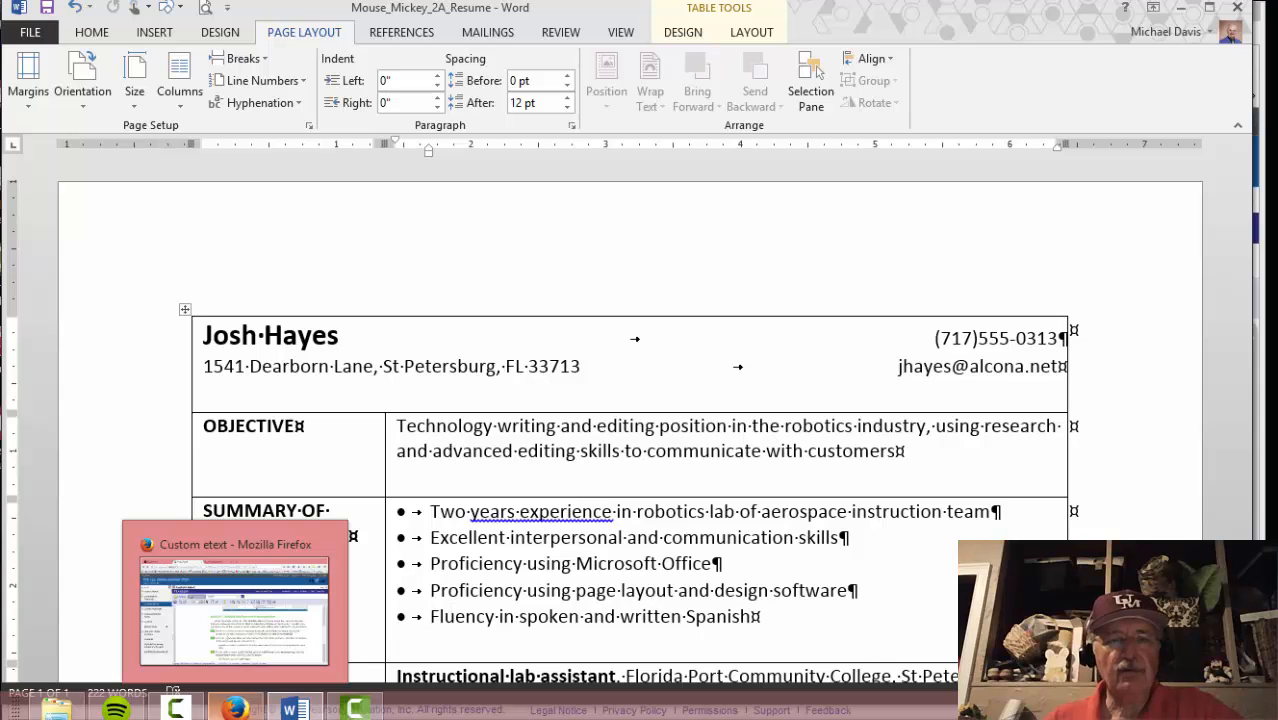
click(235, 605)
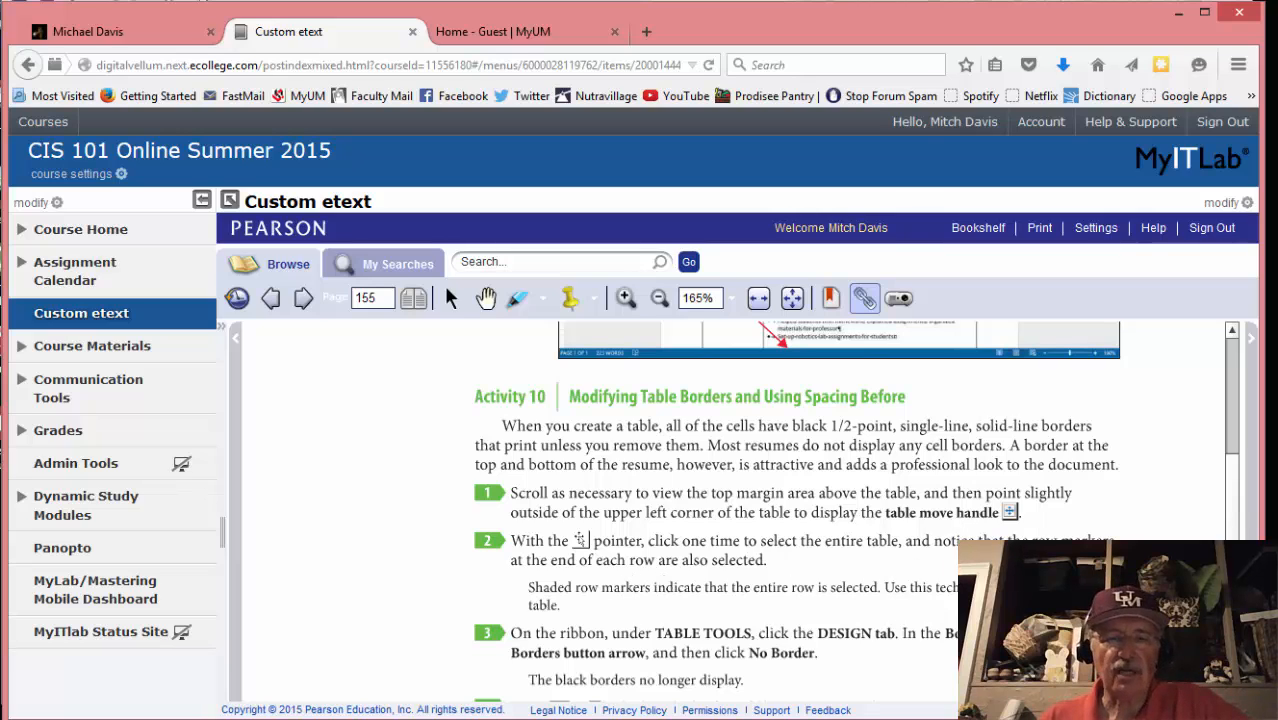
click(293, 708)
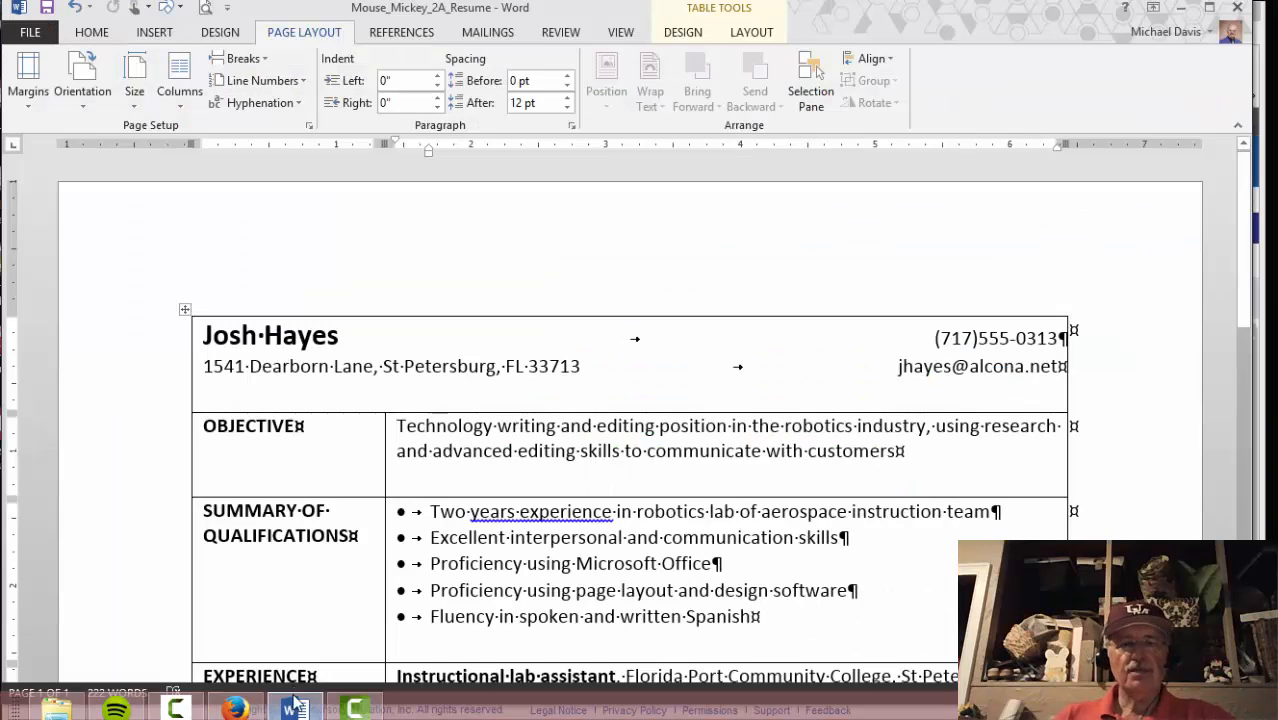
Select the whole resume table and apply No Border from the Table Tools Design Borders list
click(184, 310)
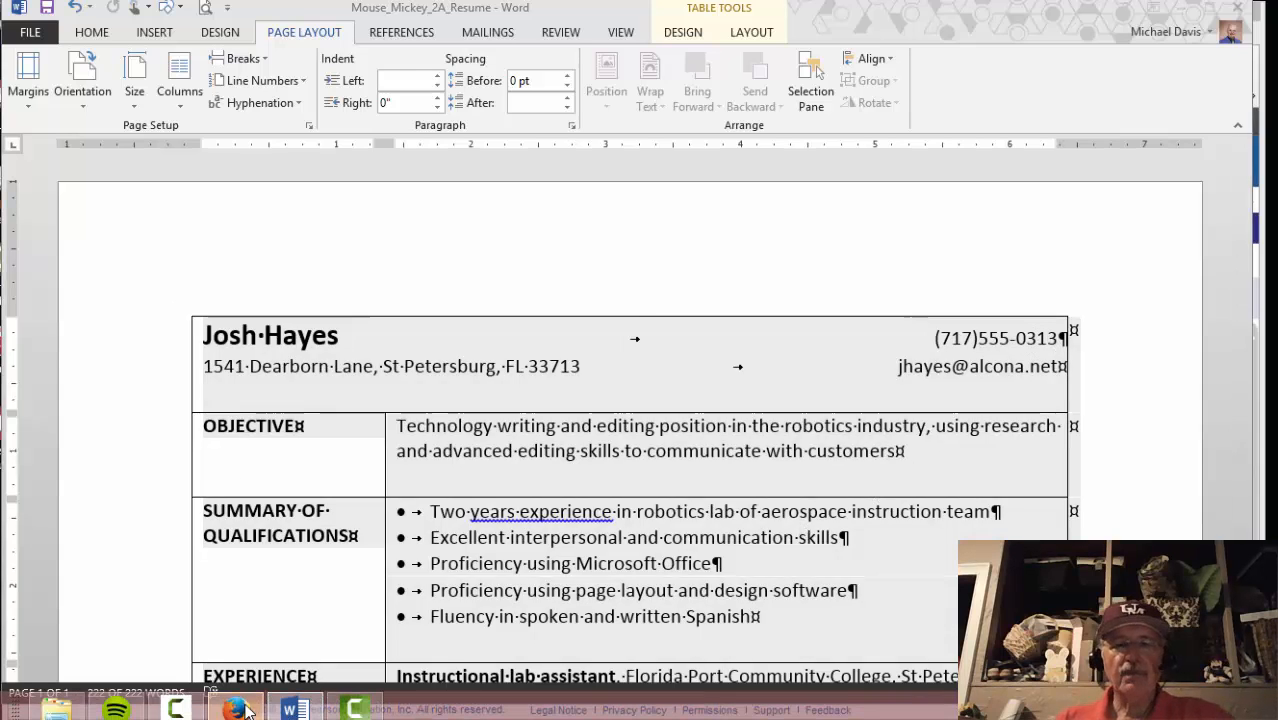
click(234, 710)
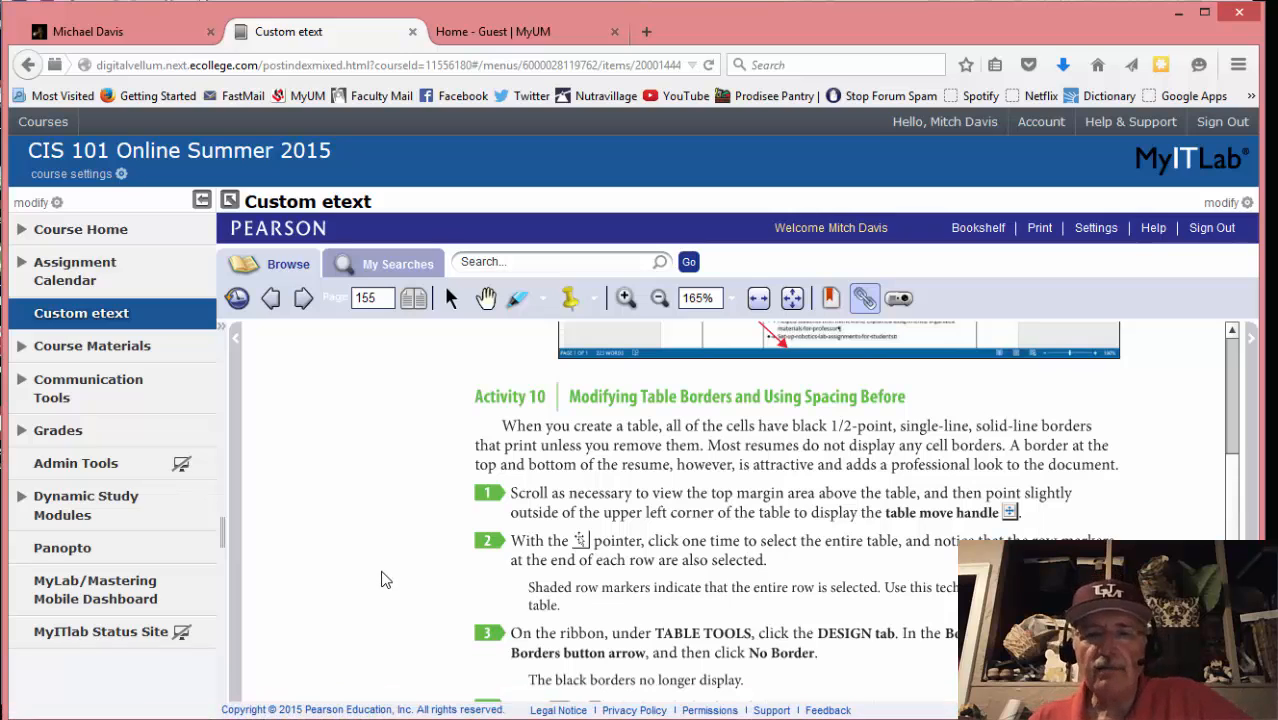
scroll(385, 580, down, 2)
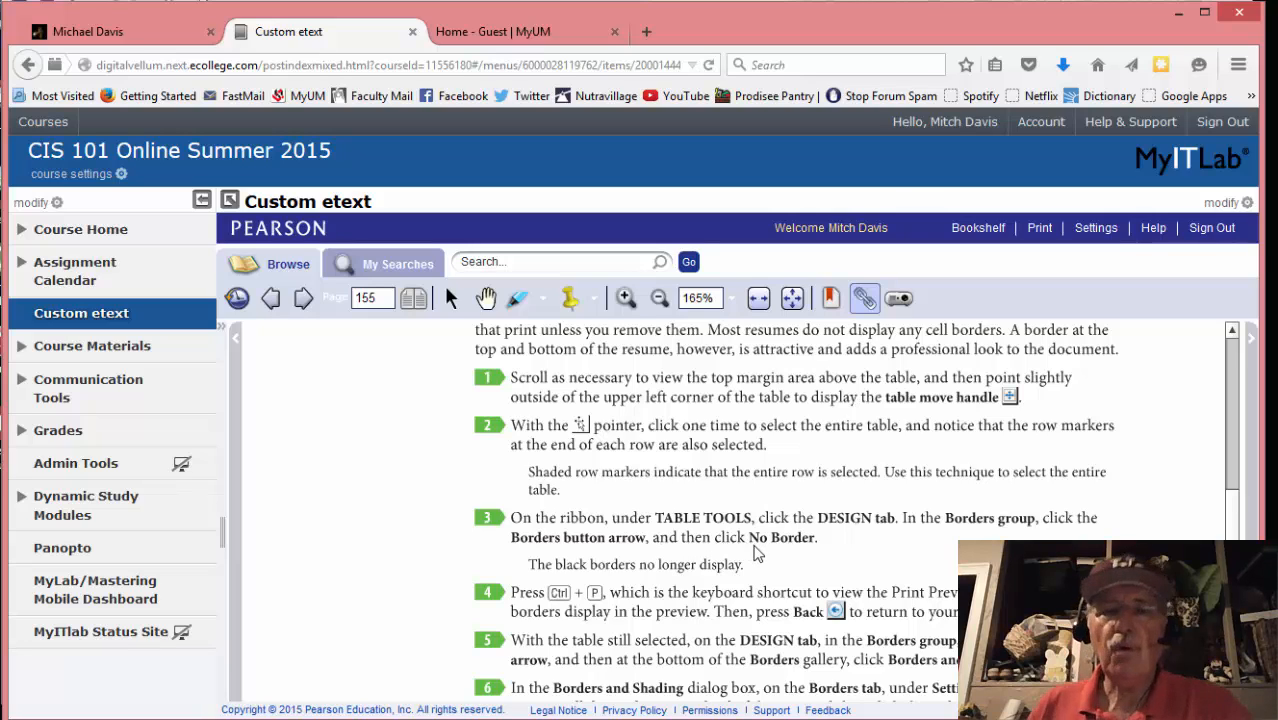
mouse_move(235, 712)
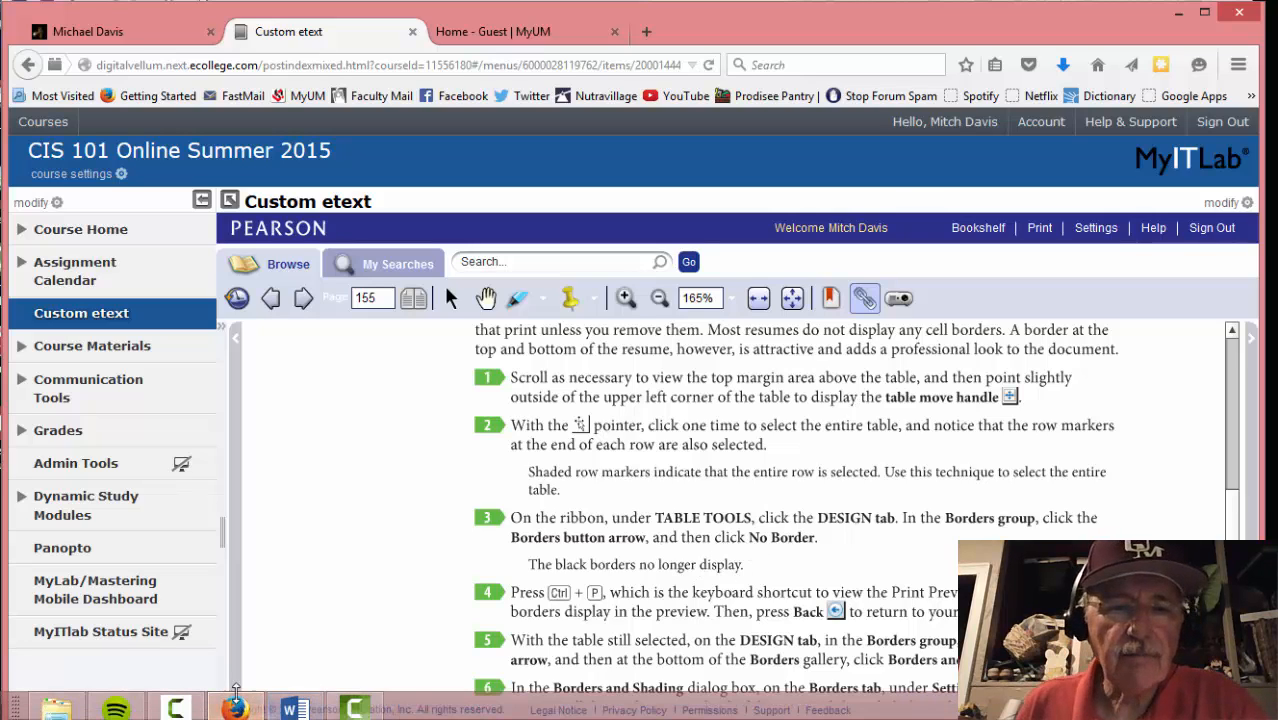
click(292, 708)
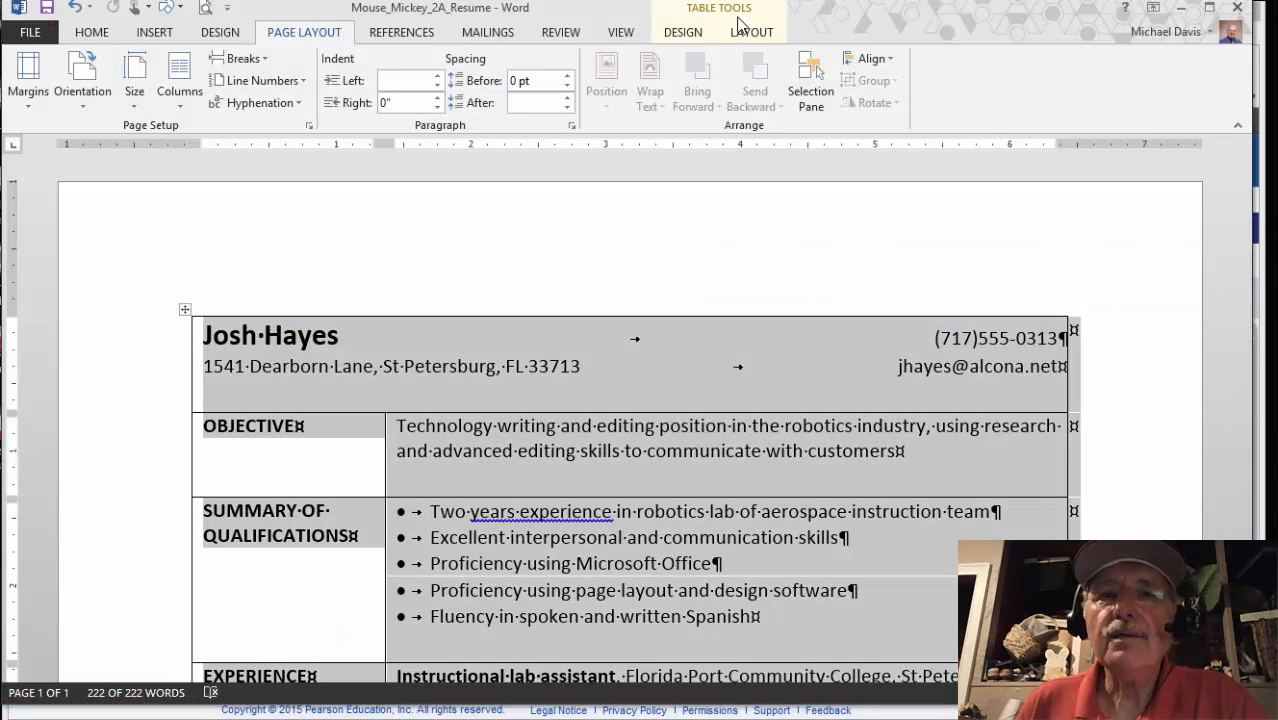
click(696, 34)
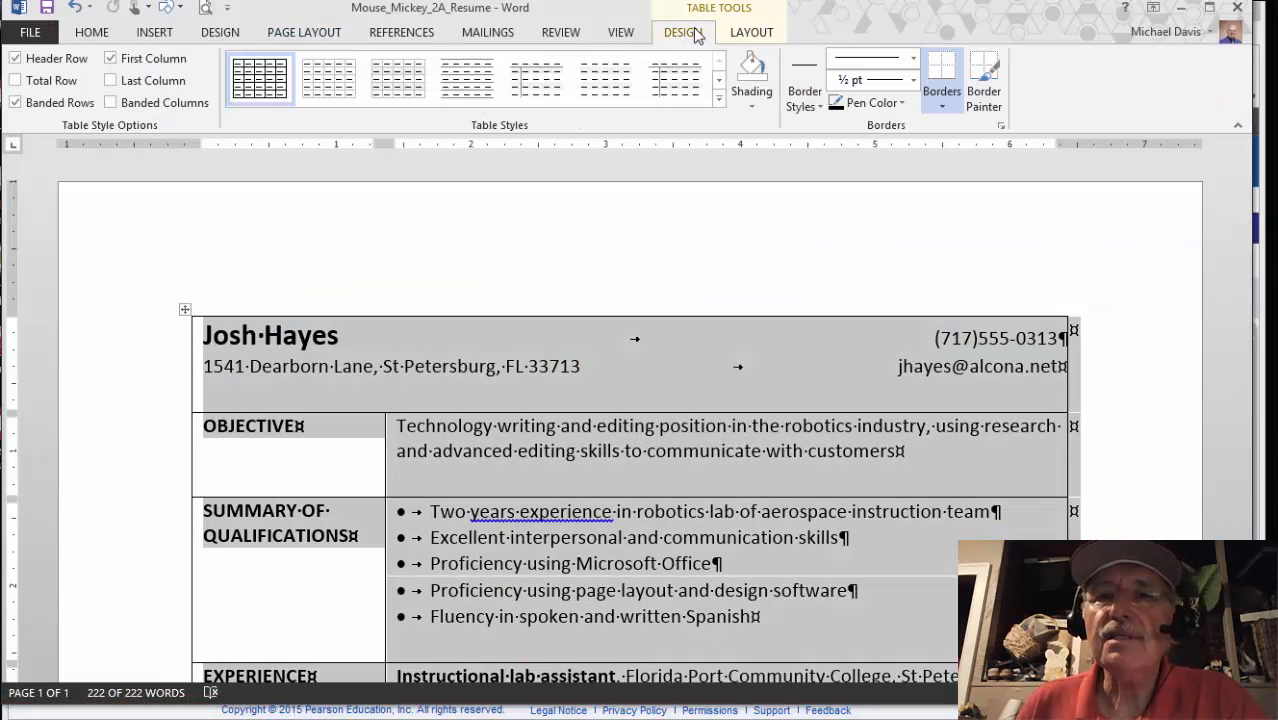
click(948, 92)
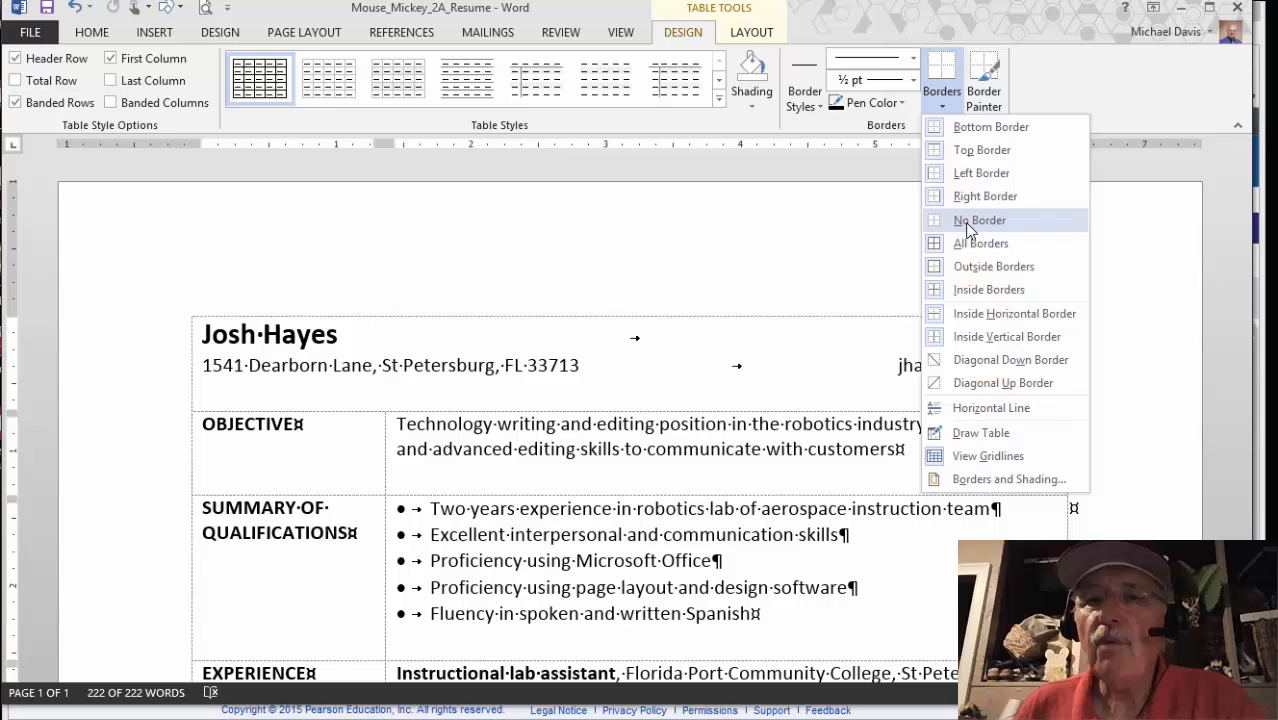
click(966, 222)
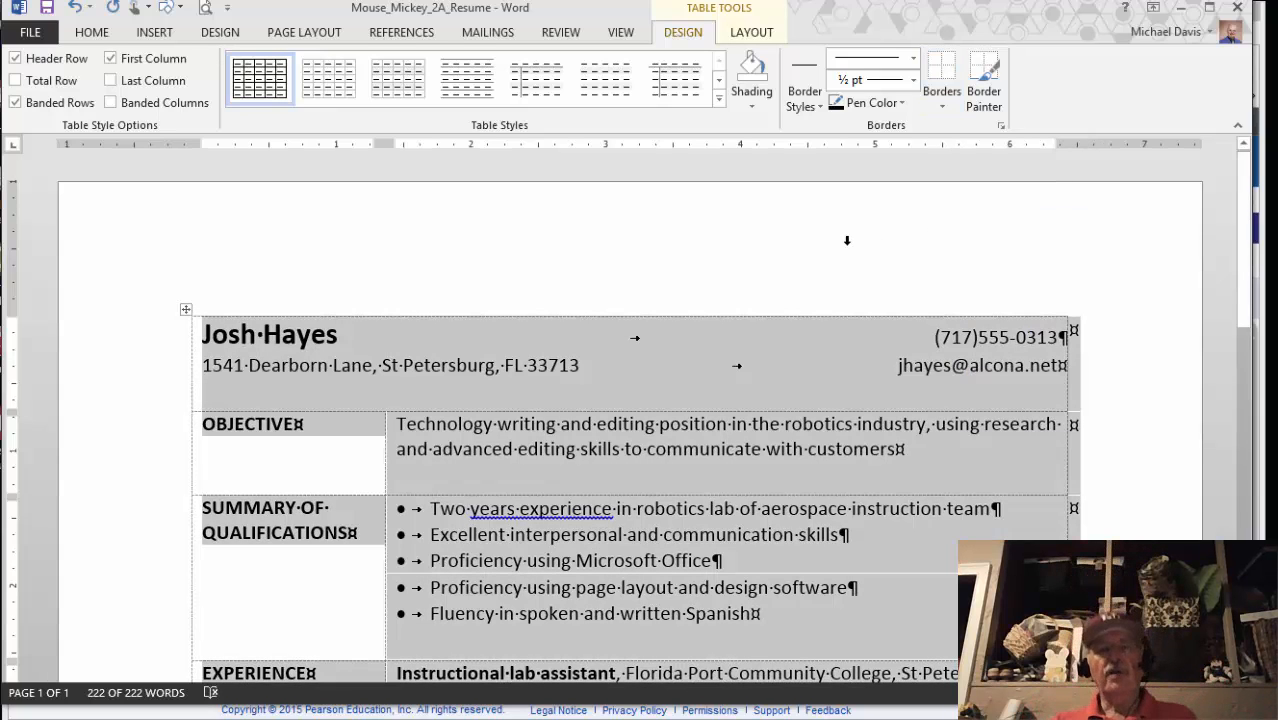
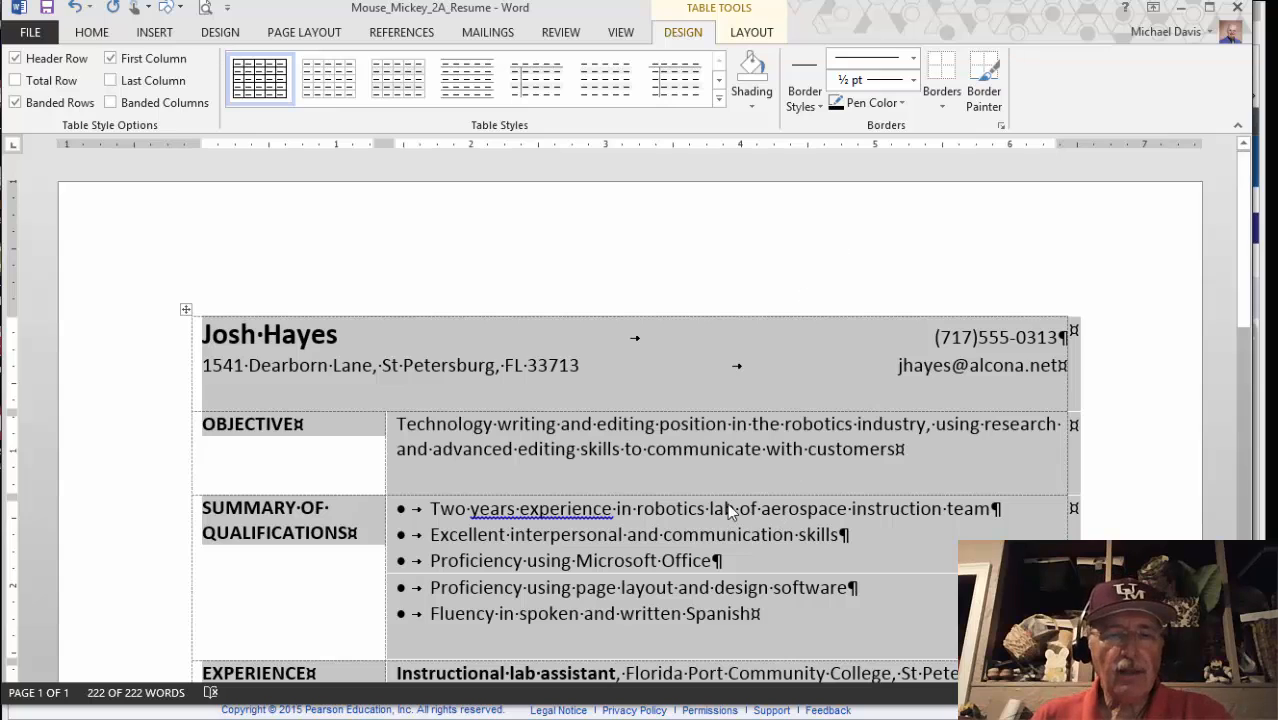
Check the borderless resume in Print Preview against the eText instructions
click(200, 711)
scroll(380, 532, down, 2)
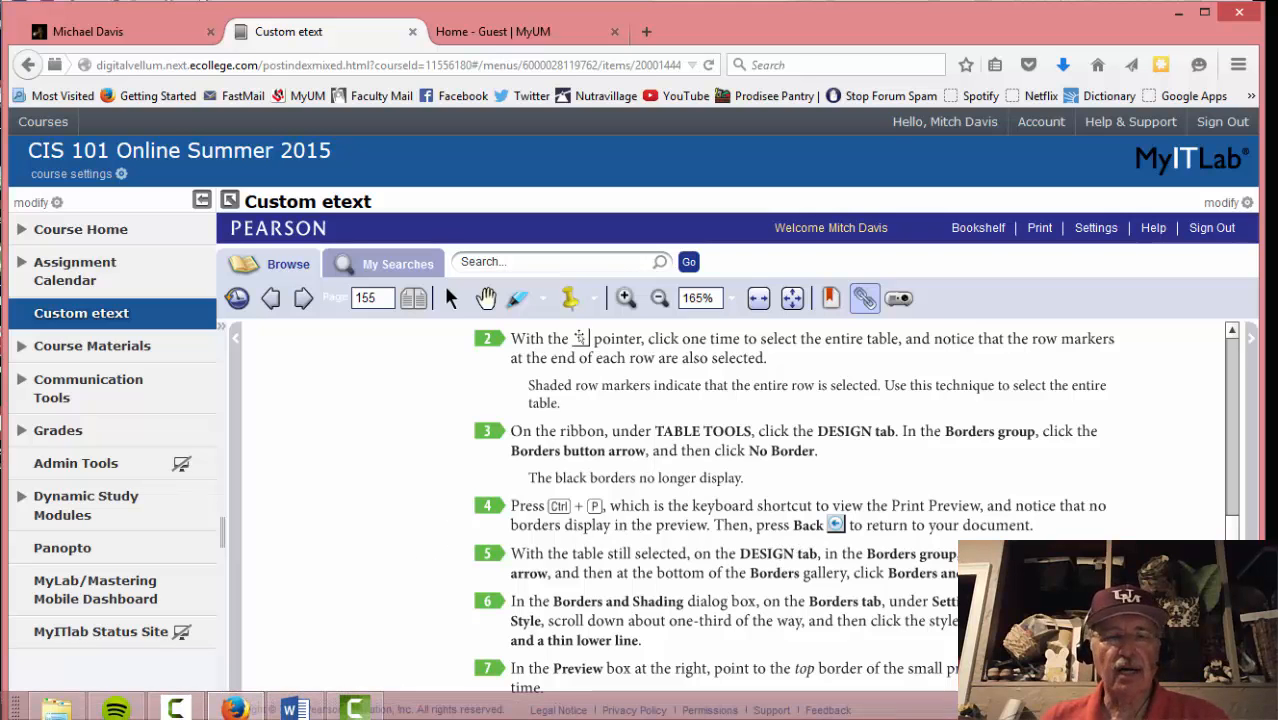
click(293, 709)
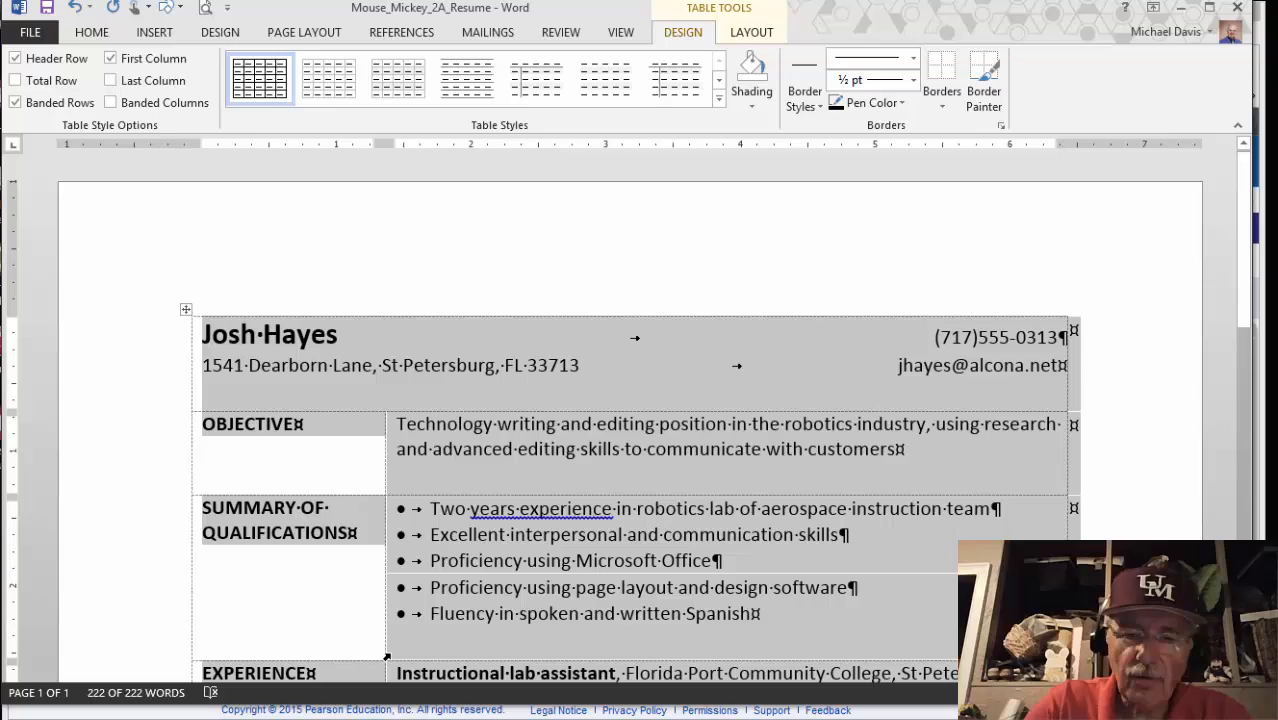
key(ctrl+p)
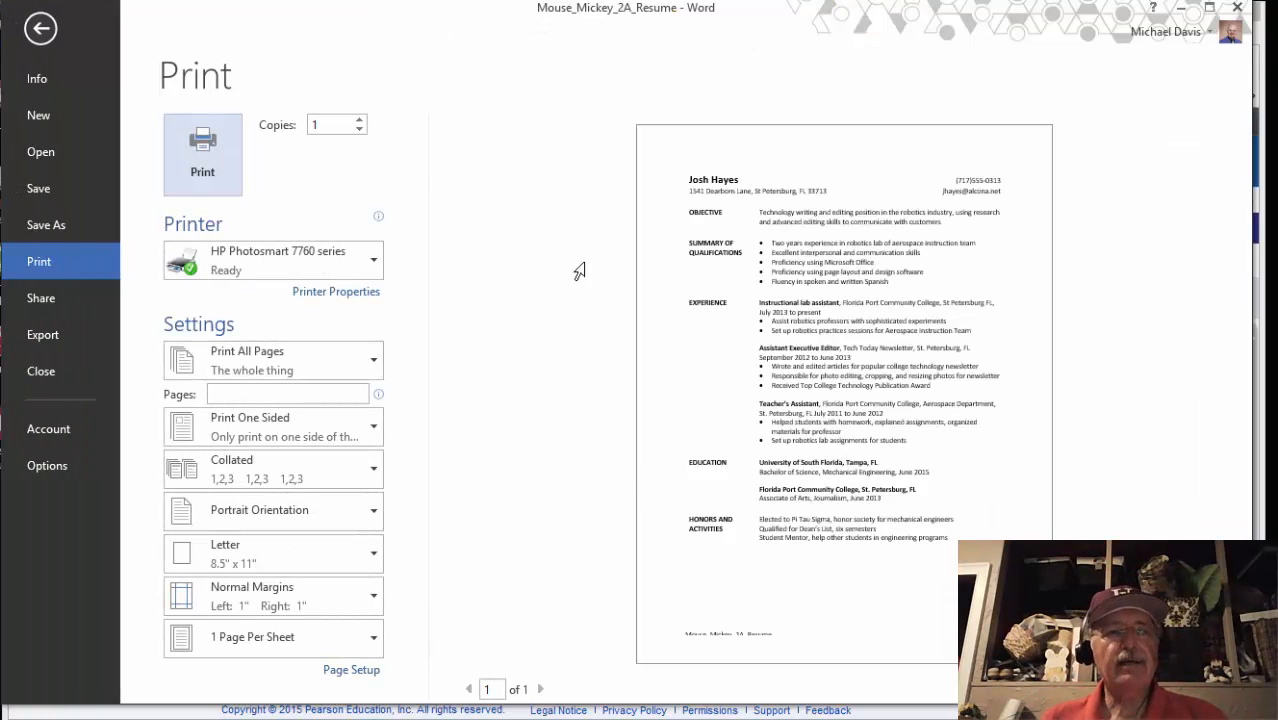
click(42, 29)
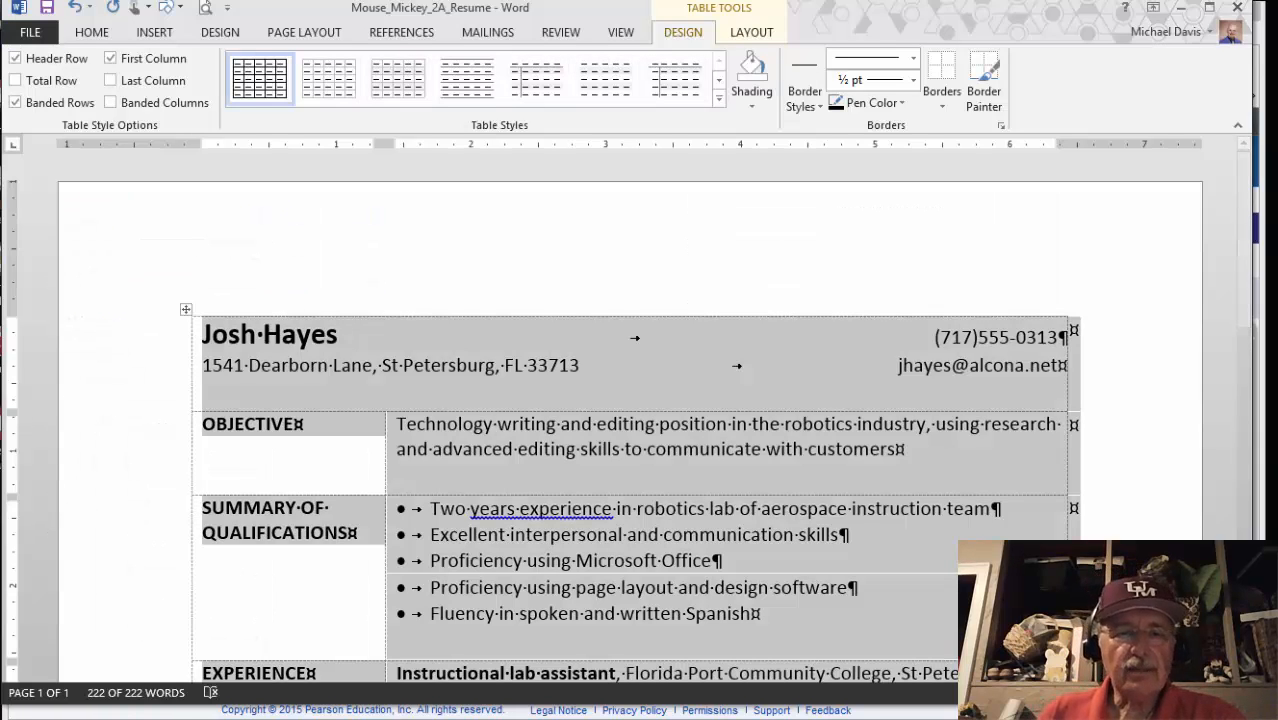
mouse_move(122, 716)
click(234, 710)
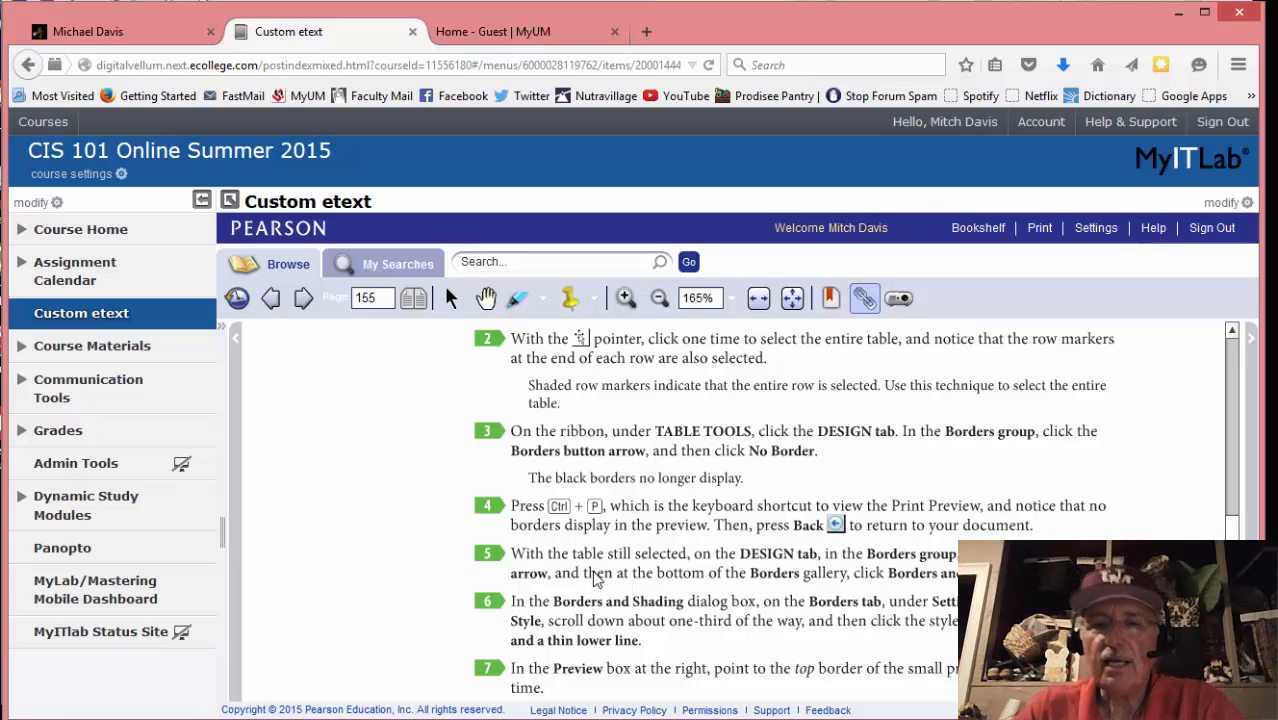
mouse_move(511, 716)
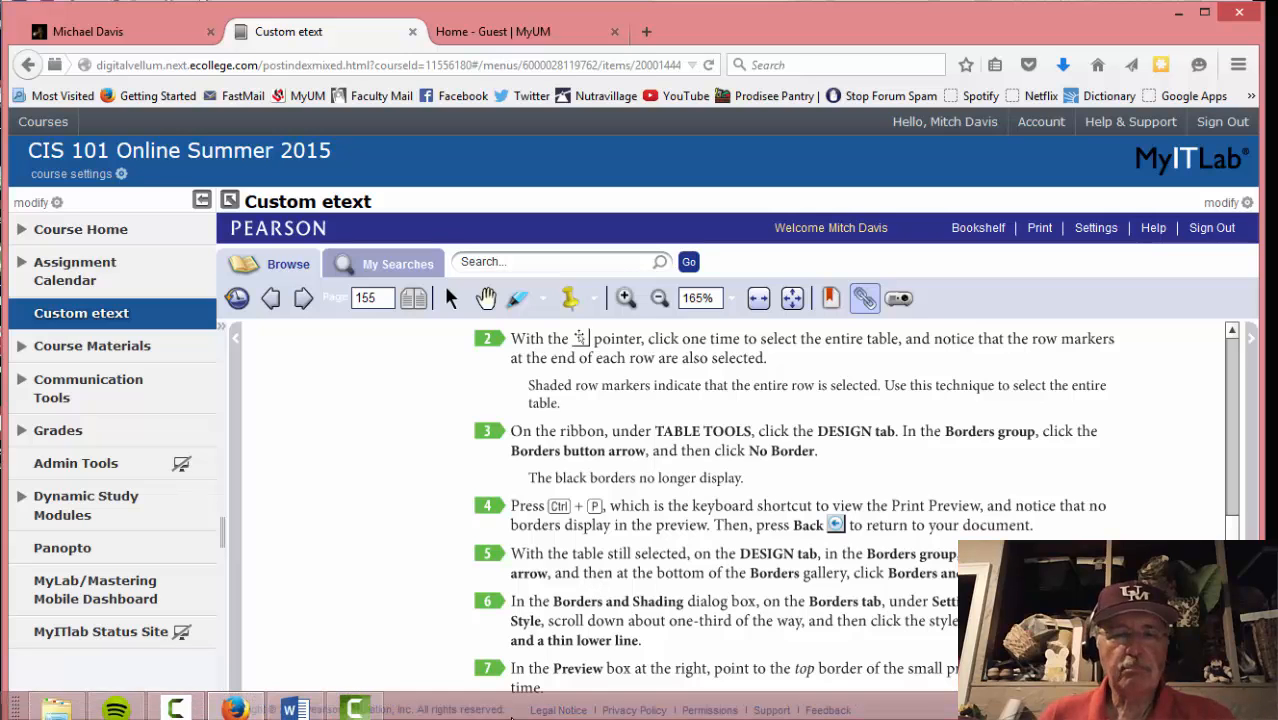
click(293, 708)
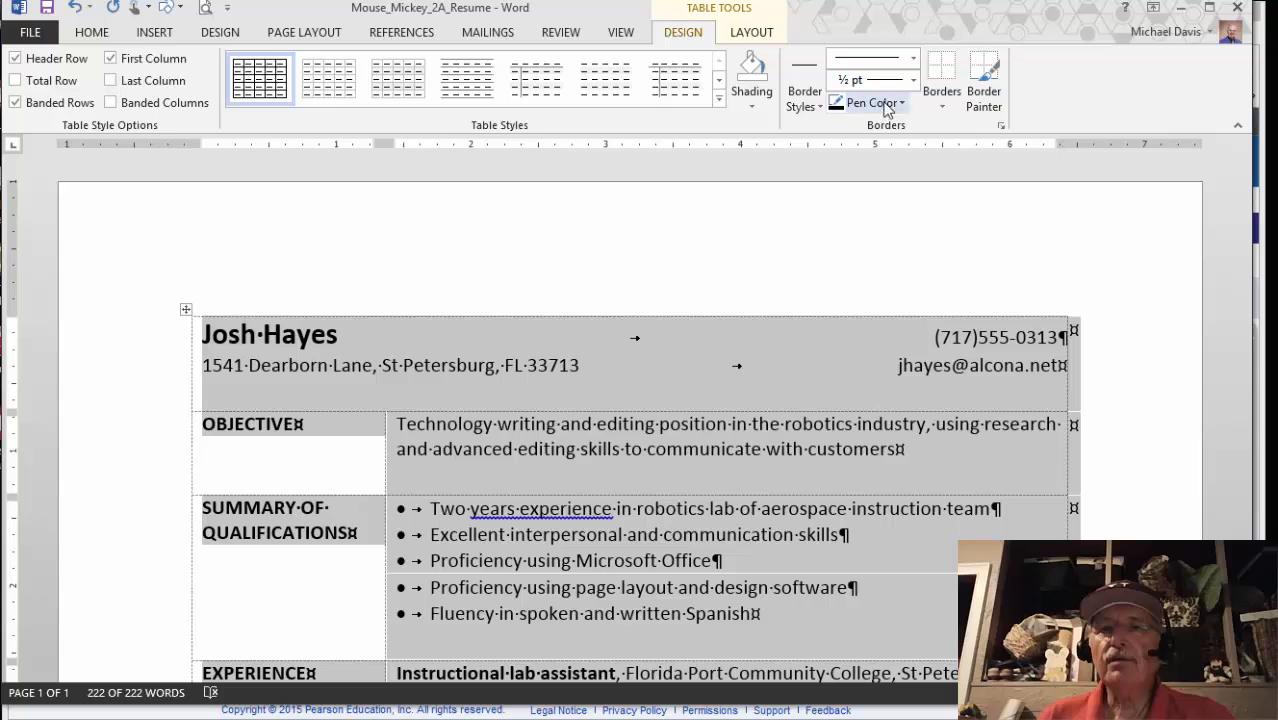
Open the Borders and Shading dialog for the resume table and read the next eText step
click(941, 105)
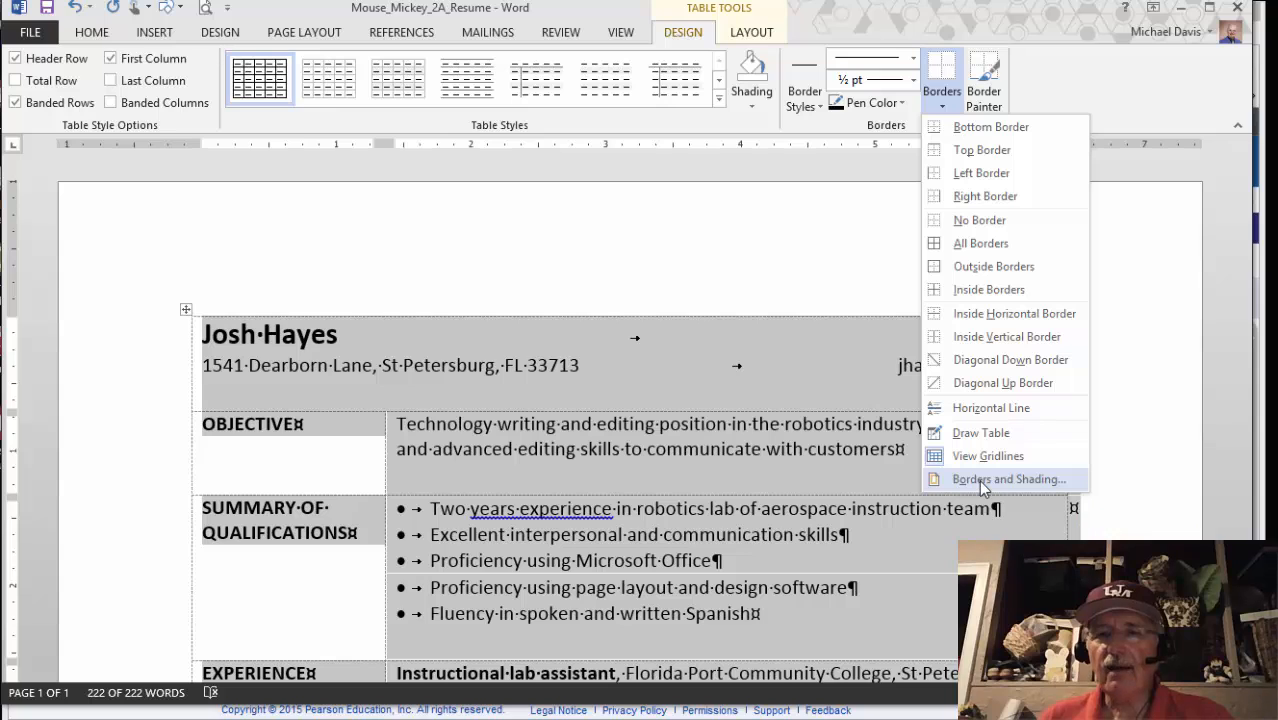
click(980, 482)
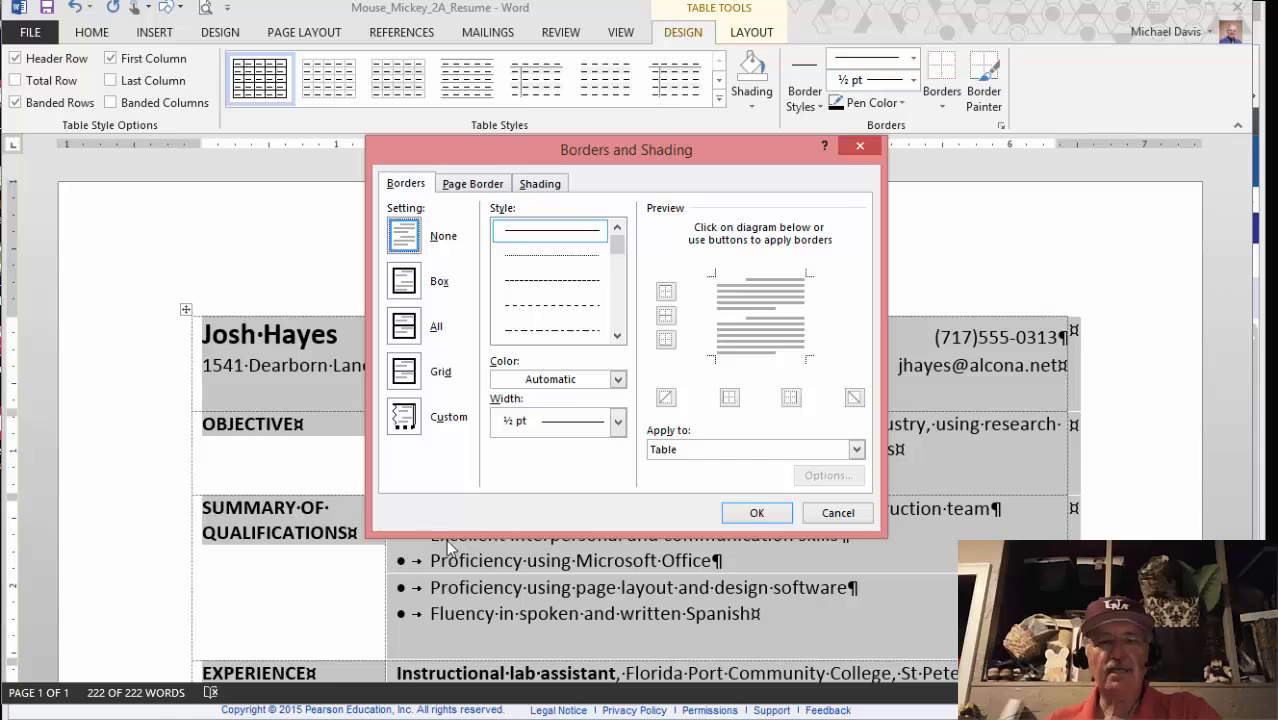
mouse_move(400, 718)
click(235, 709)
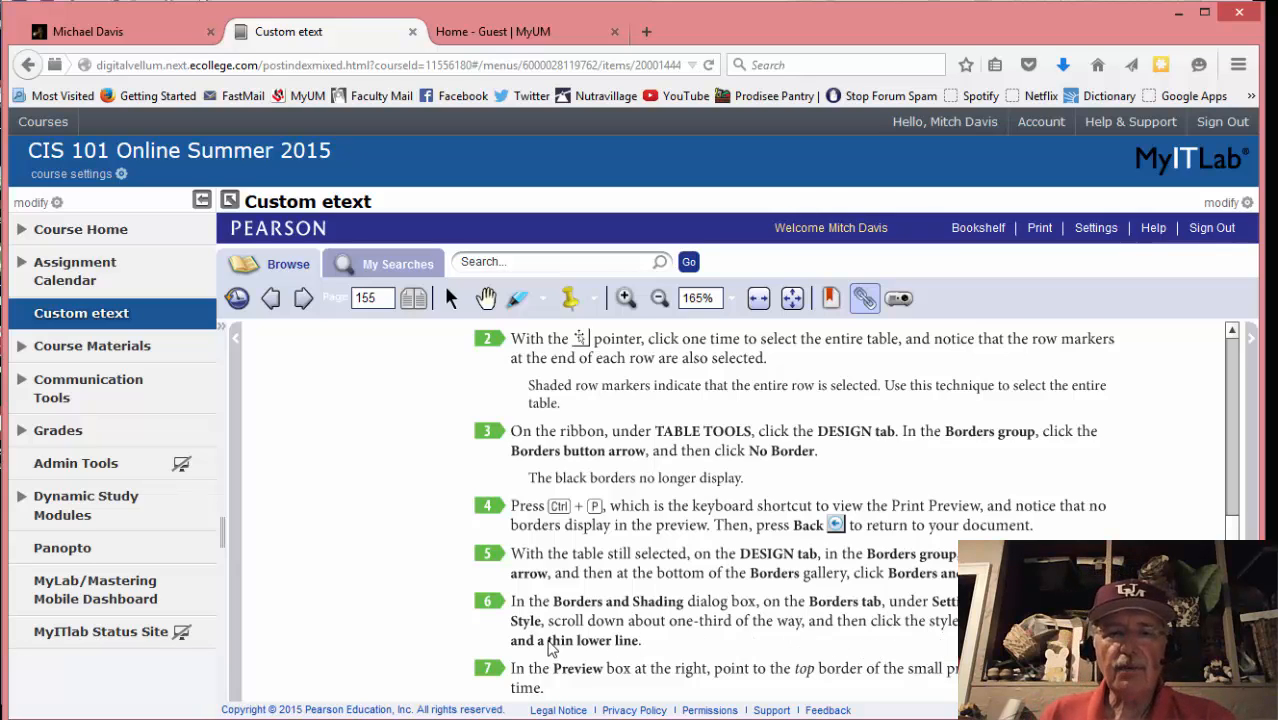
mouse_move(268, 716)
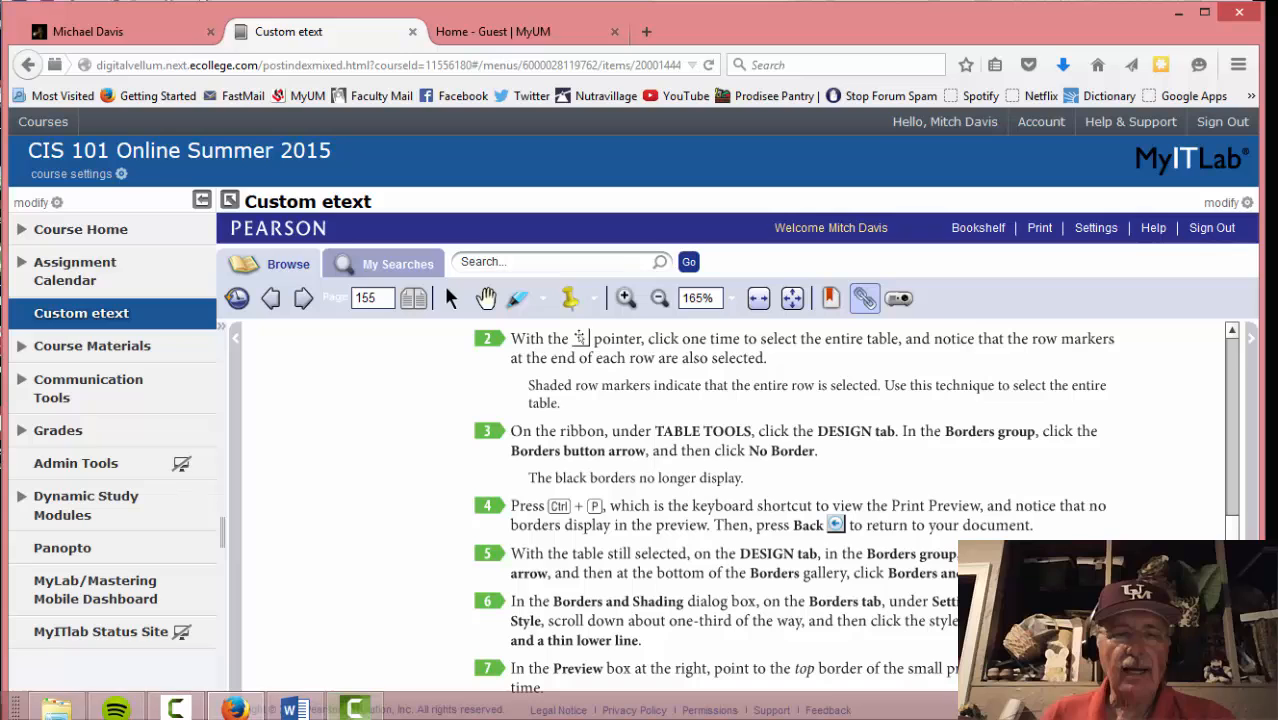
click(285, 710)
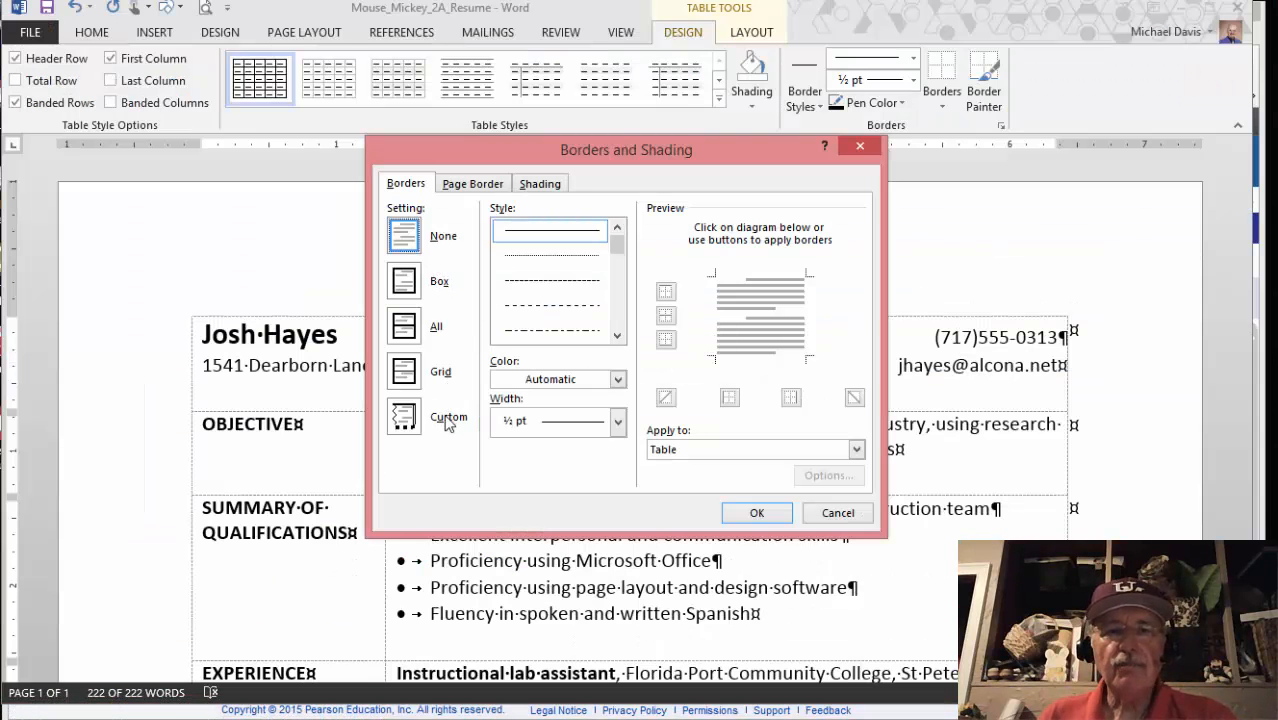
Choose the Custom setting with a 3 pt thick-over-thin line and apply it to the top edge
click(404, 417)
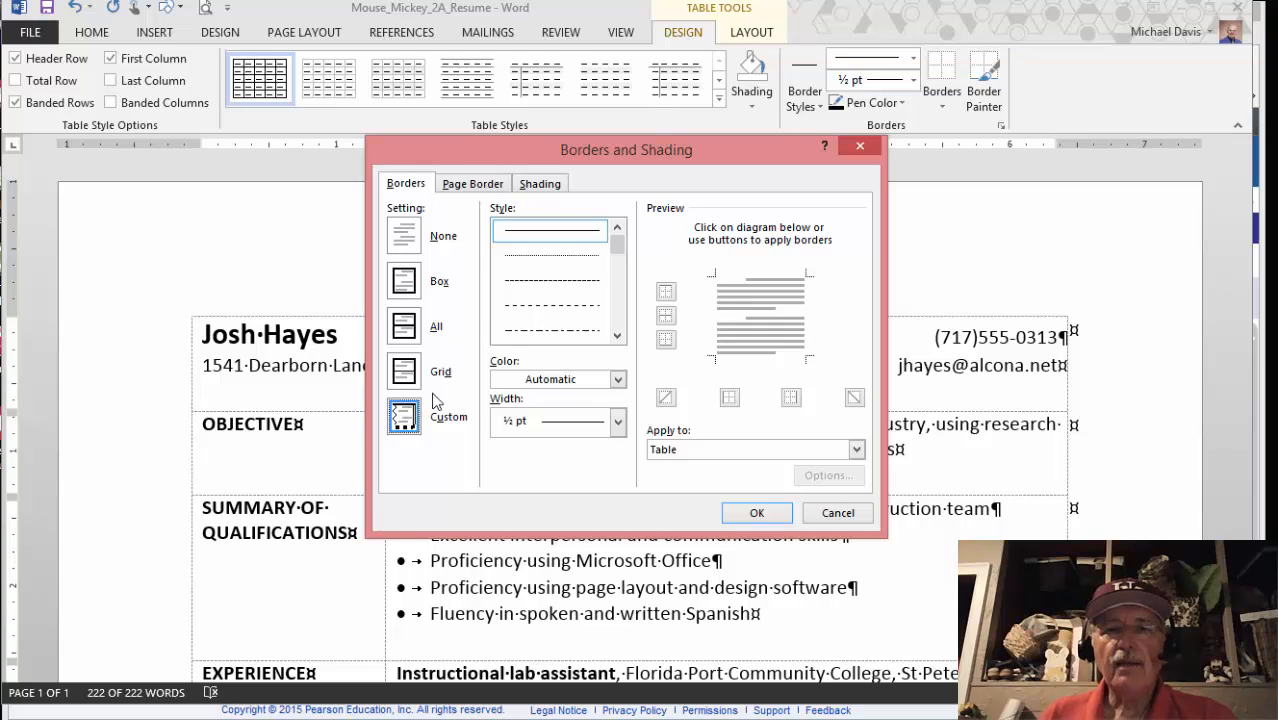
click(617, 336)
click(617, 336)
click(617, 336)
click(617, 336)
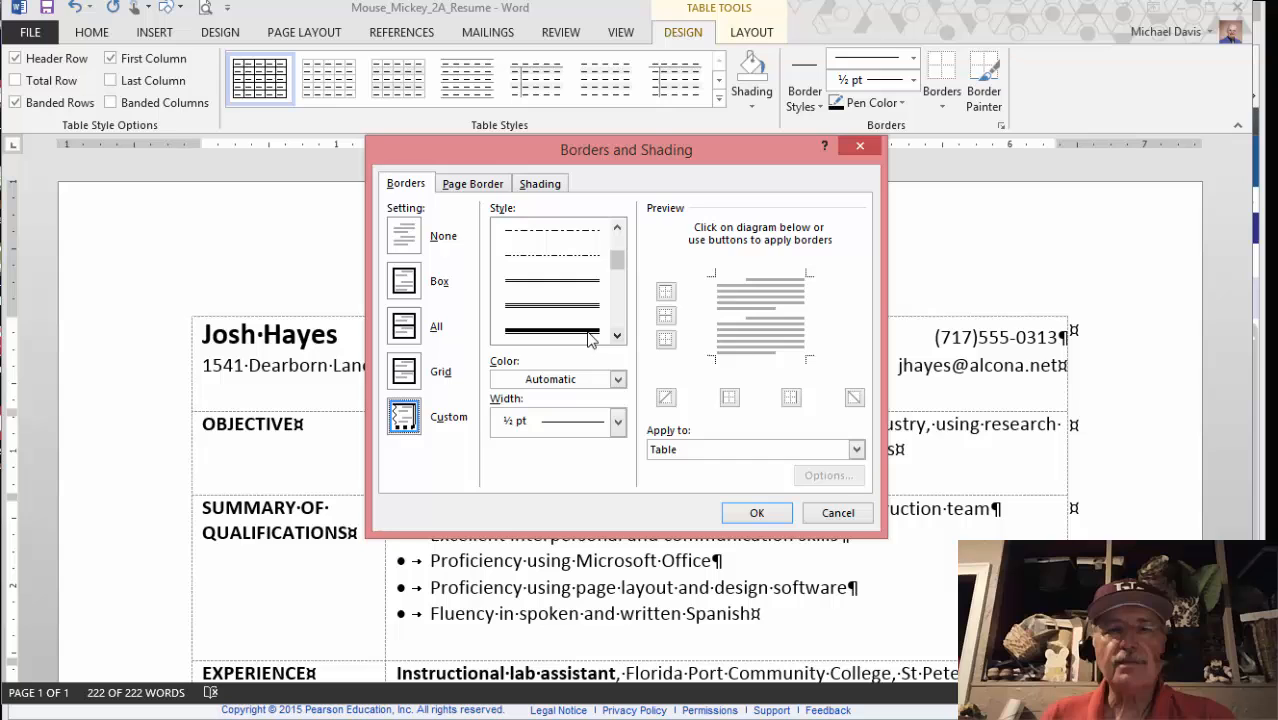
click(585, 333)
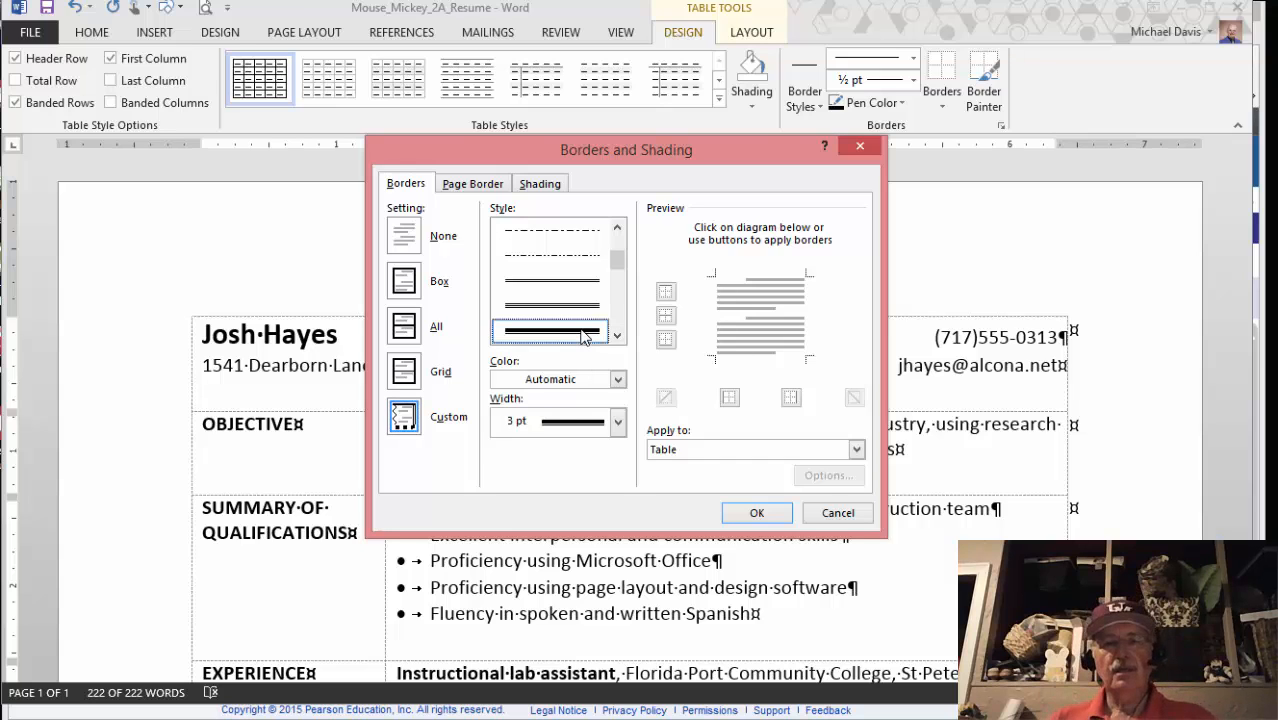
mouse_move(306, 714)
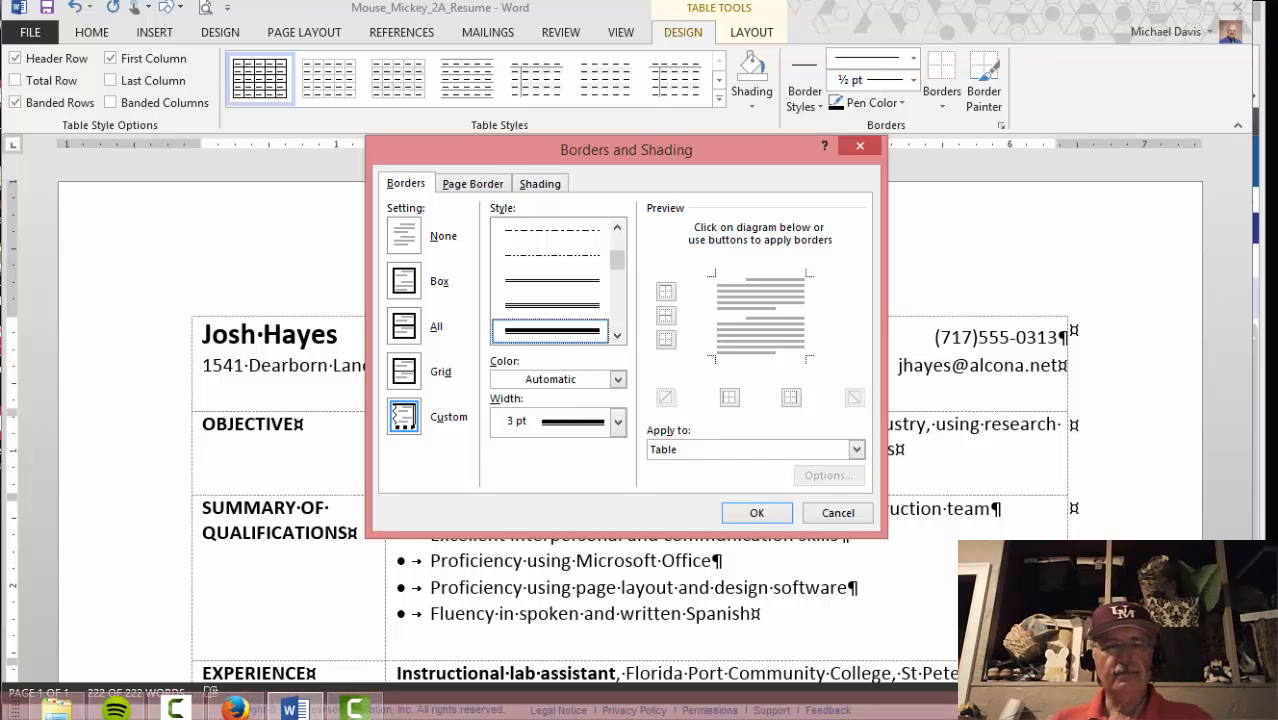
click(235, 709)
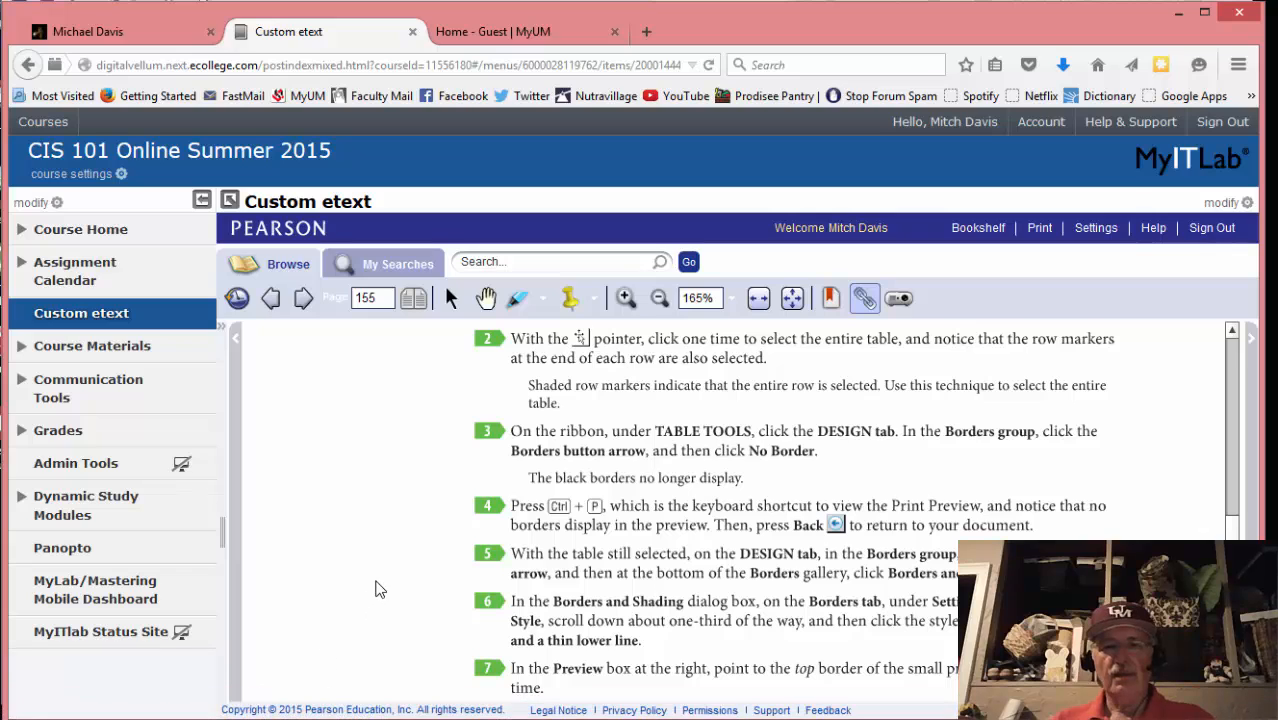
scroll(378, 592, down, 2)
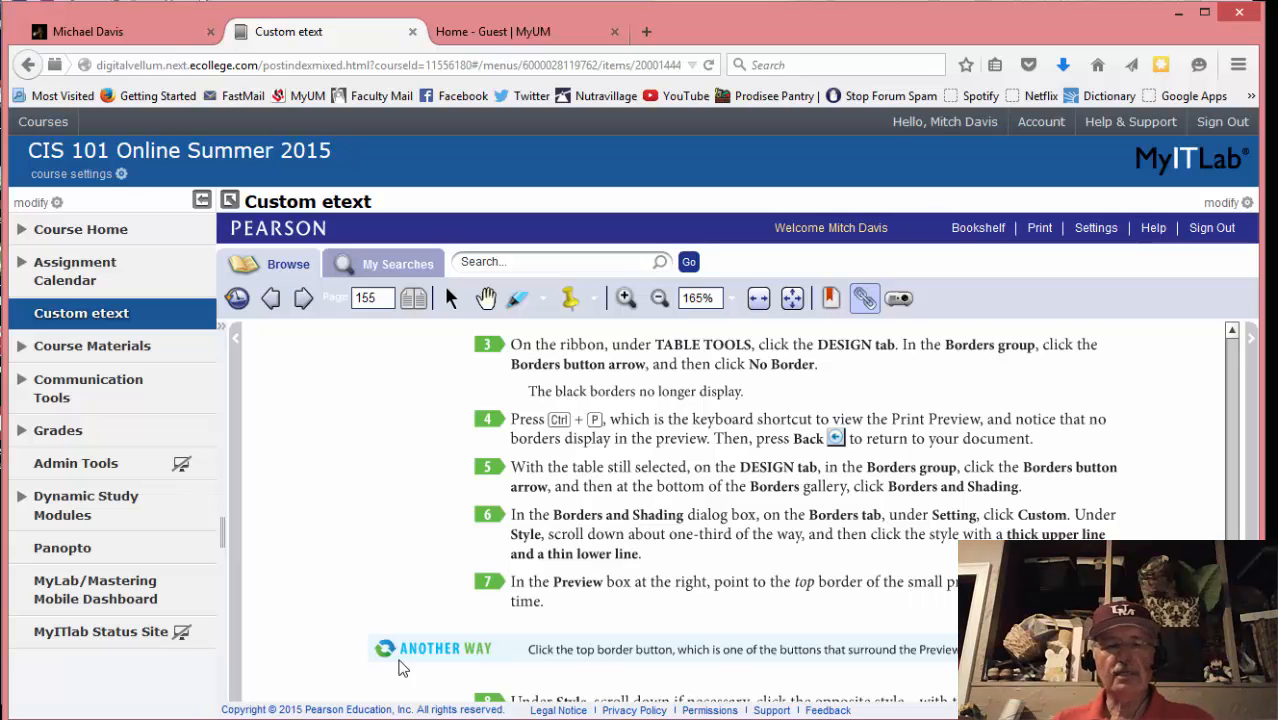
click(293, 709)
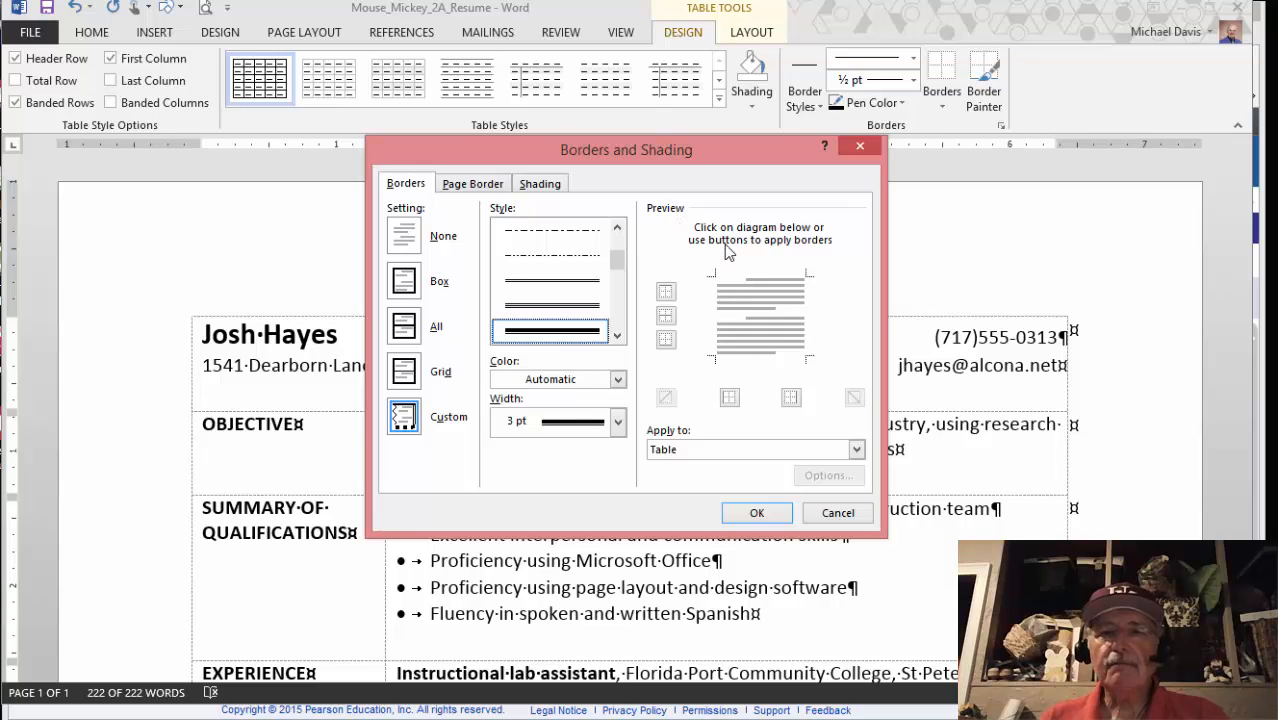
click(750, 276)
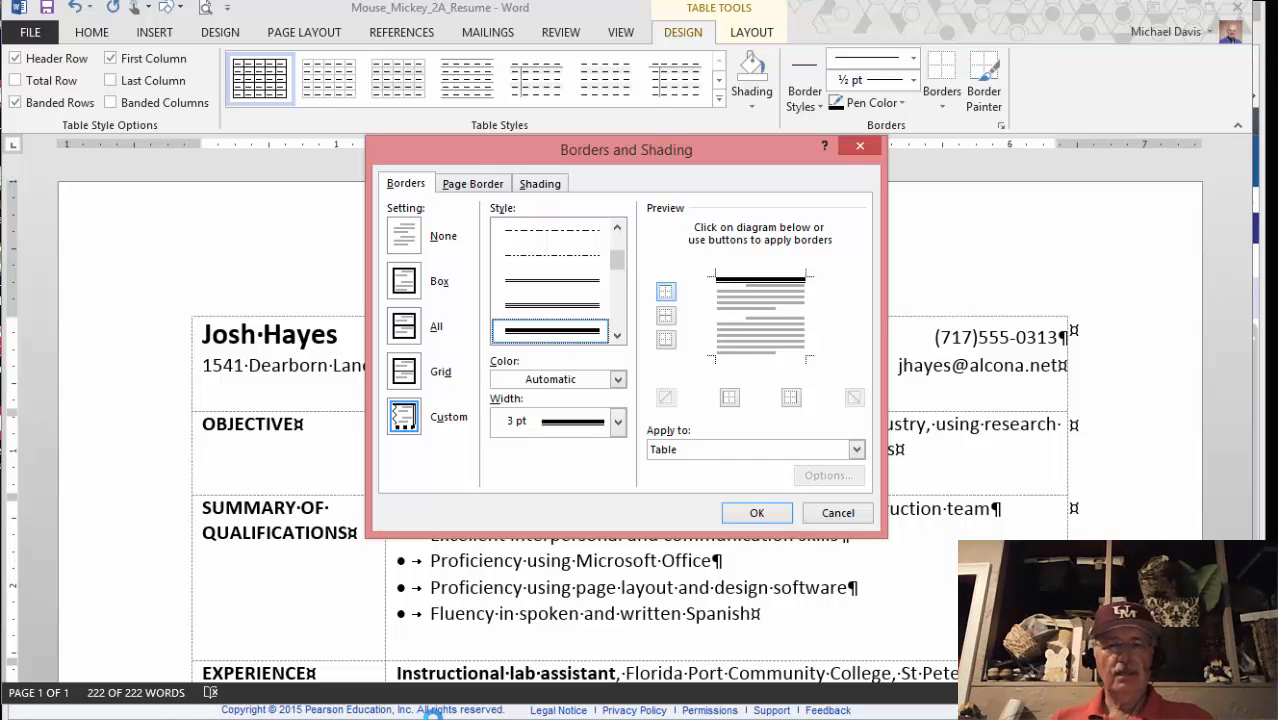
Apply a thin-over-thick line to the table's bottom edge in the Preview
mouse_move(422, 718)
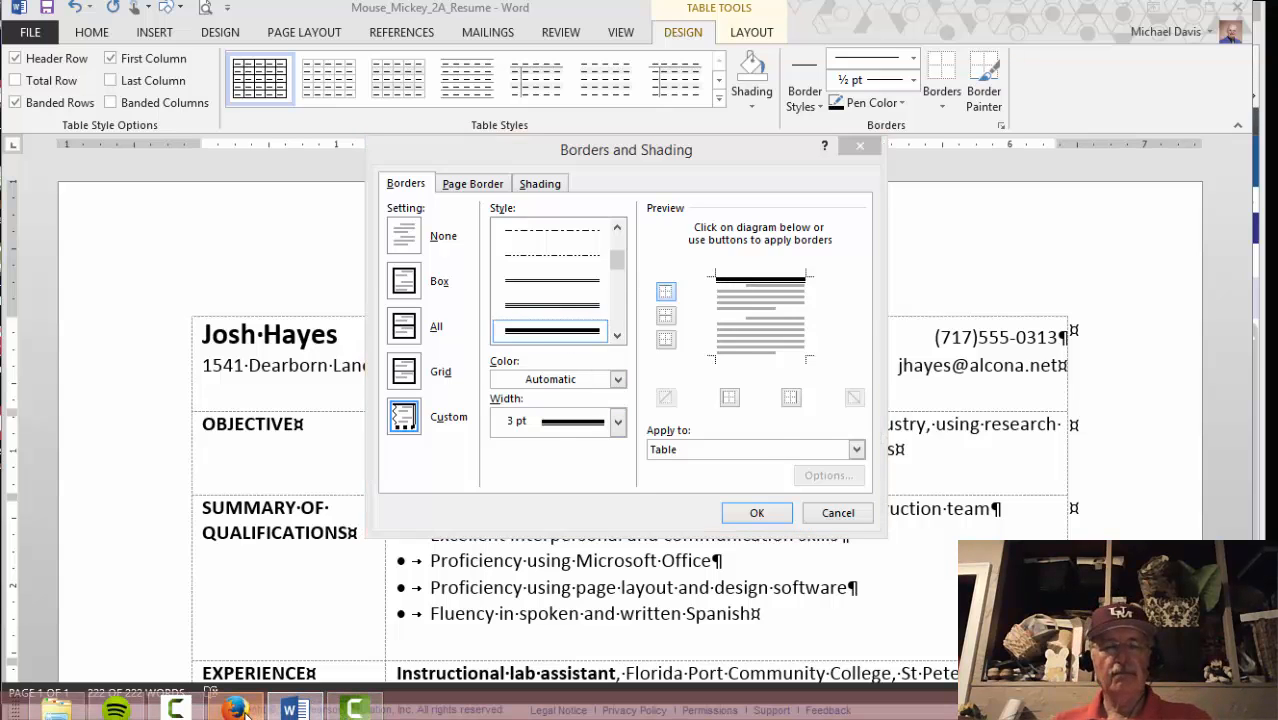
click(234, 708)
scroll(311, 498, down, 3)
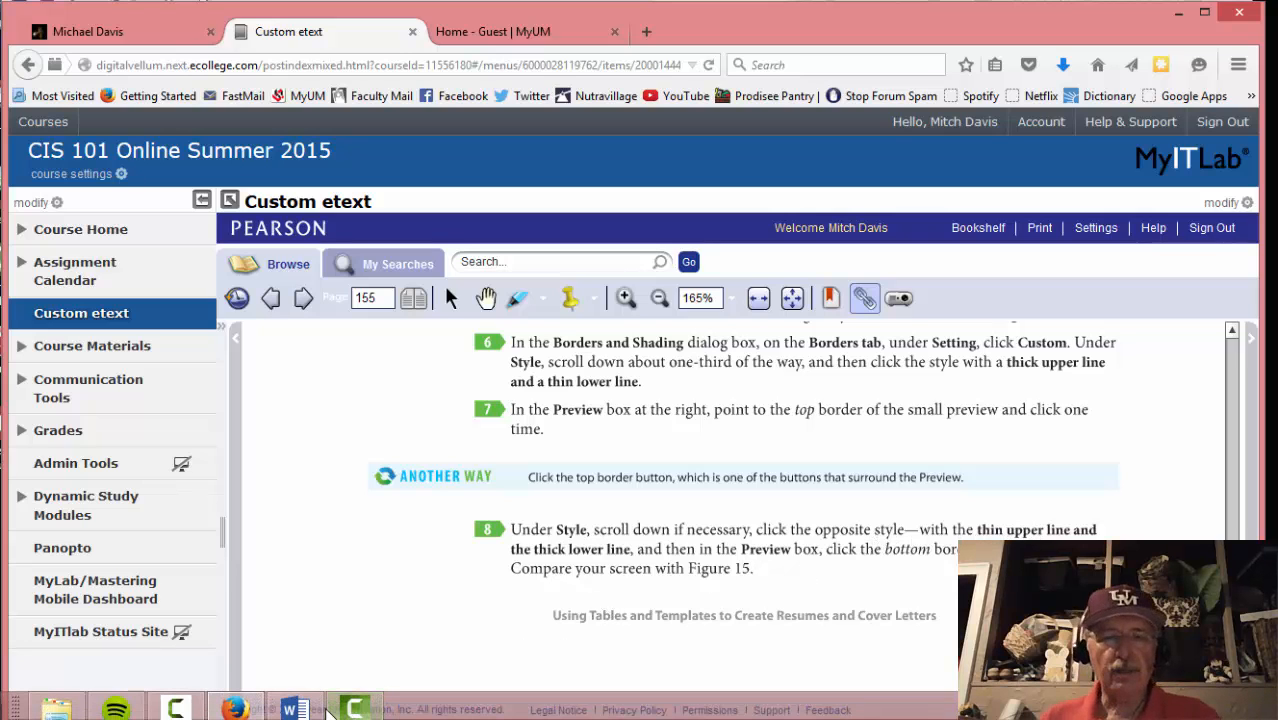
click(293, 708)
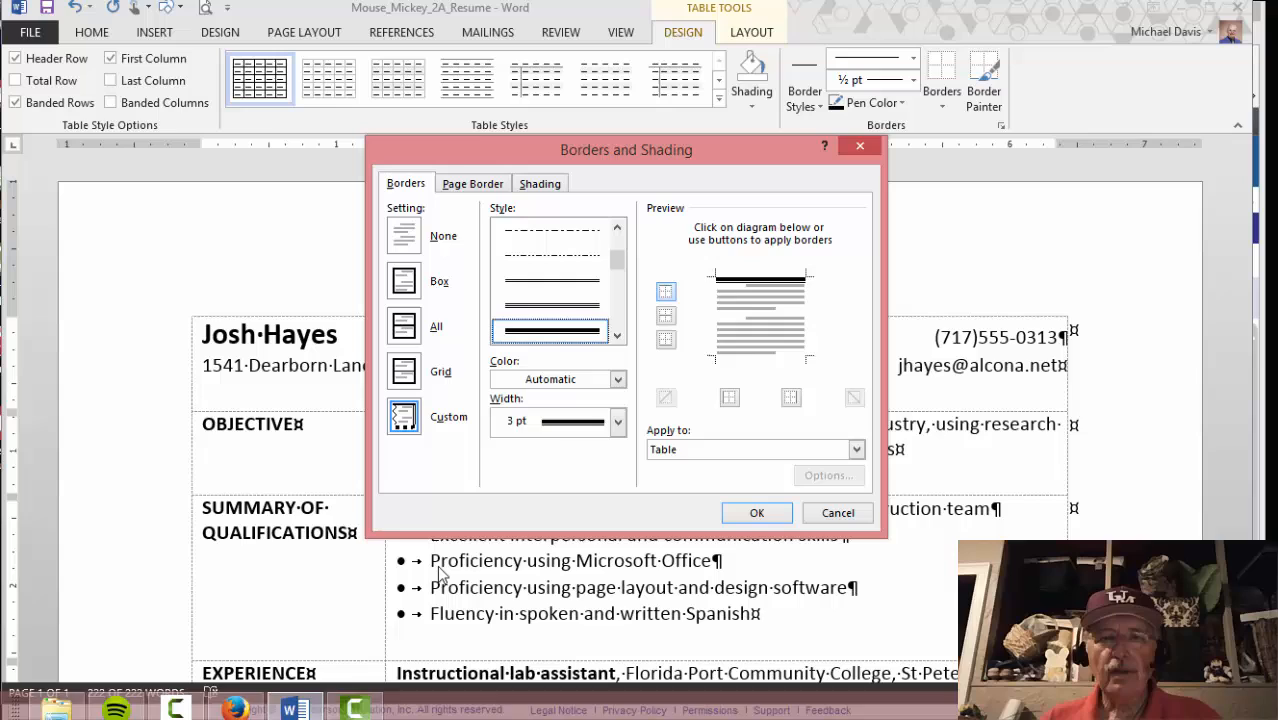
click(615, 335)
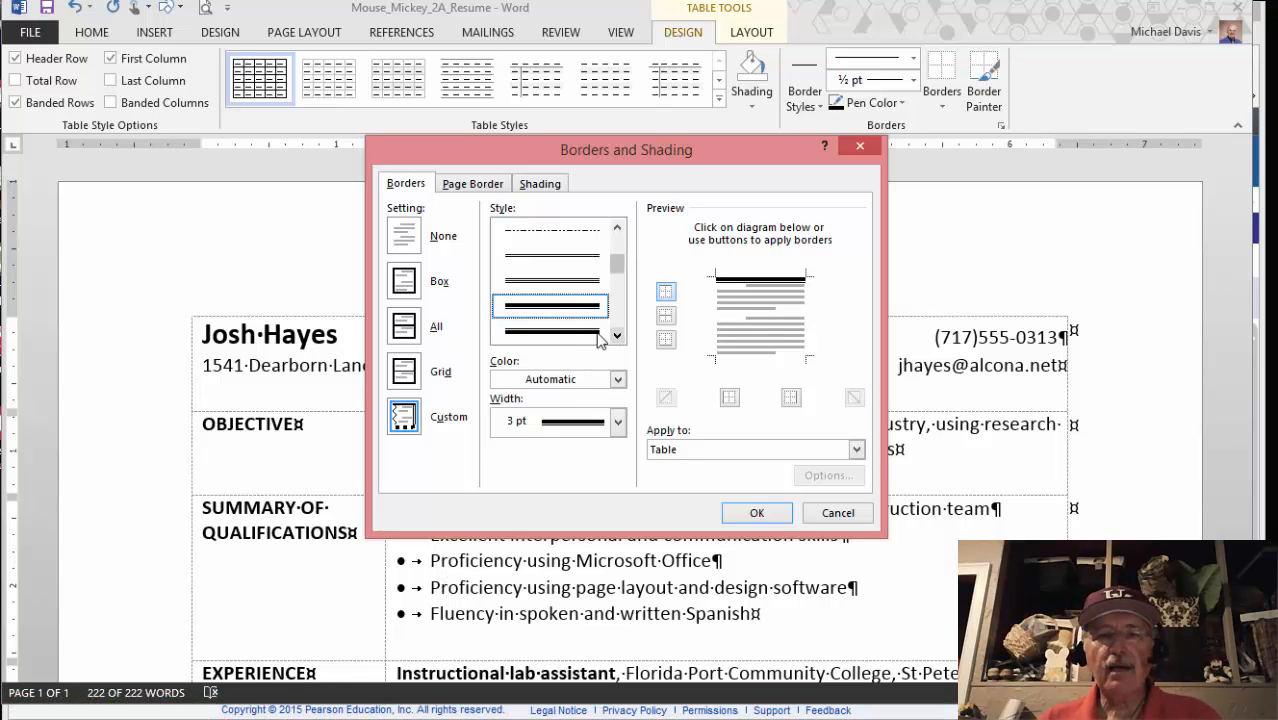
click(572, 336)
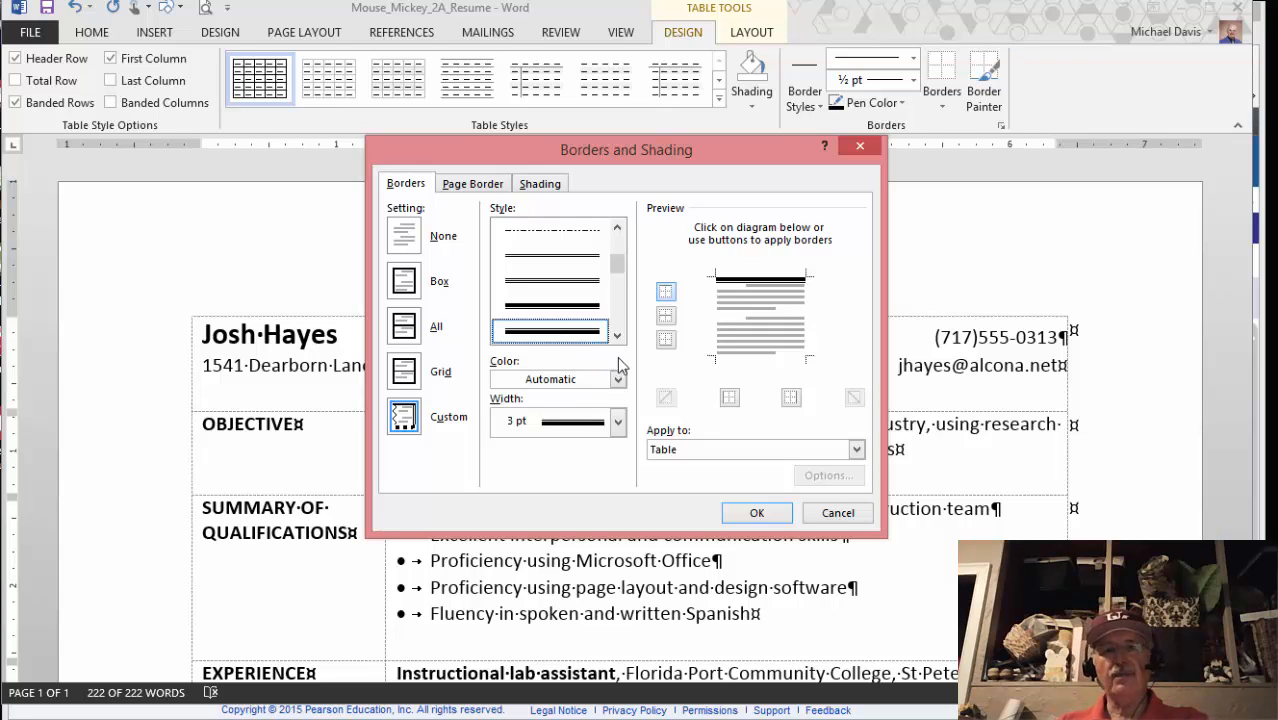
click(729, 358)
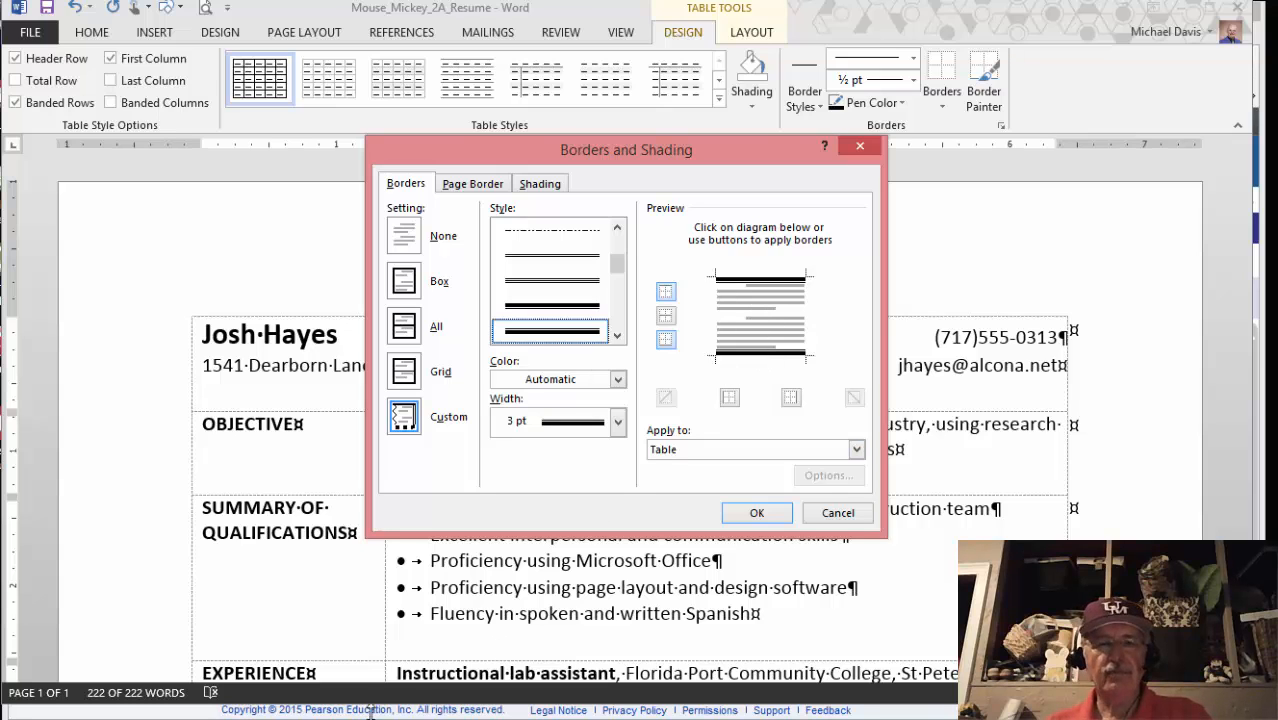
Read the next eText page, then confirm the custom borders with OK
click(233, 711)
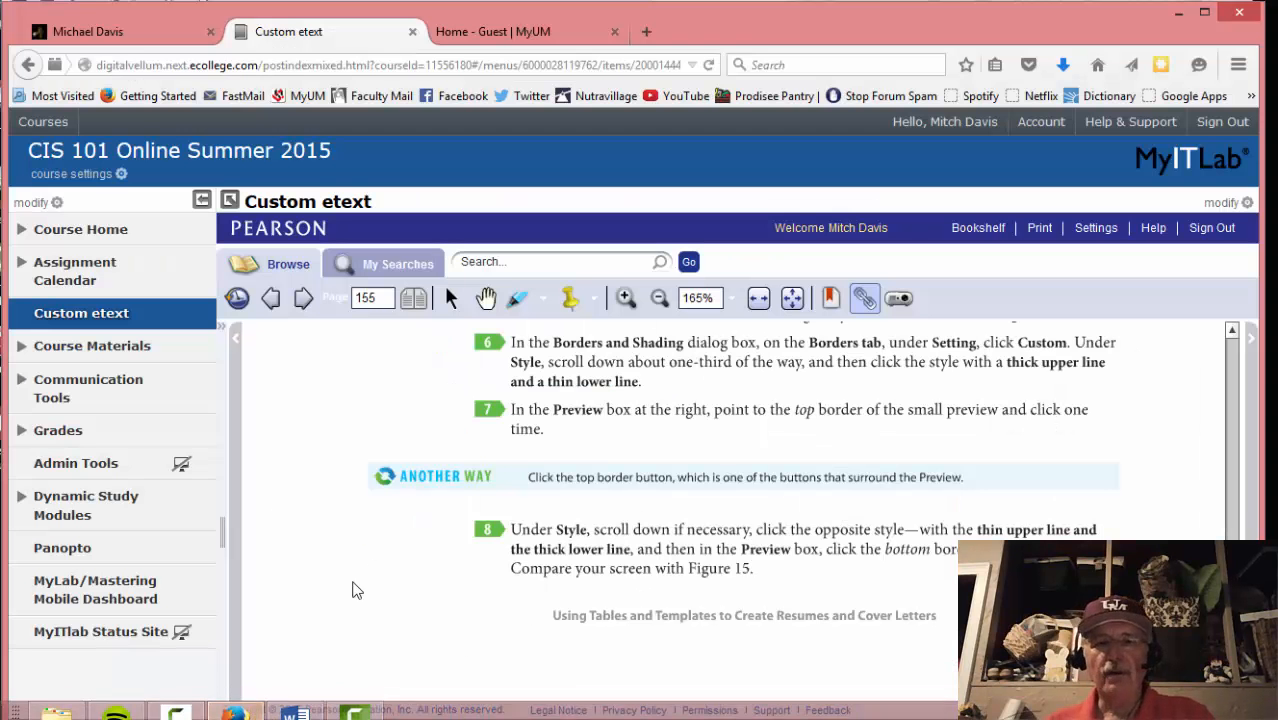
scroll(403, 540, up, 1)
scroll(399, 547, down, 1)
scroll(398, 552, up, 1)
scroll(392, 552, down, 1)
scroll(385, 500, up, 1)
click(303, 297)
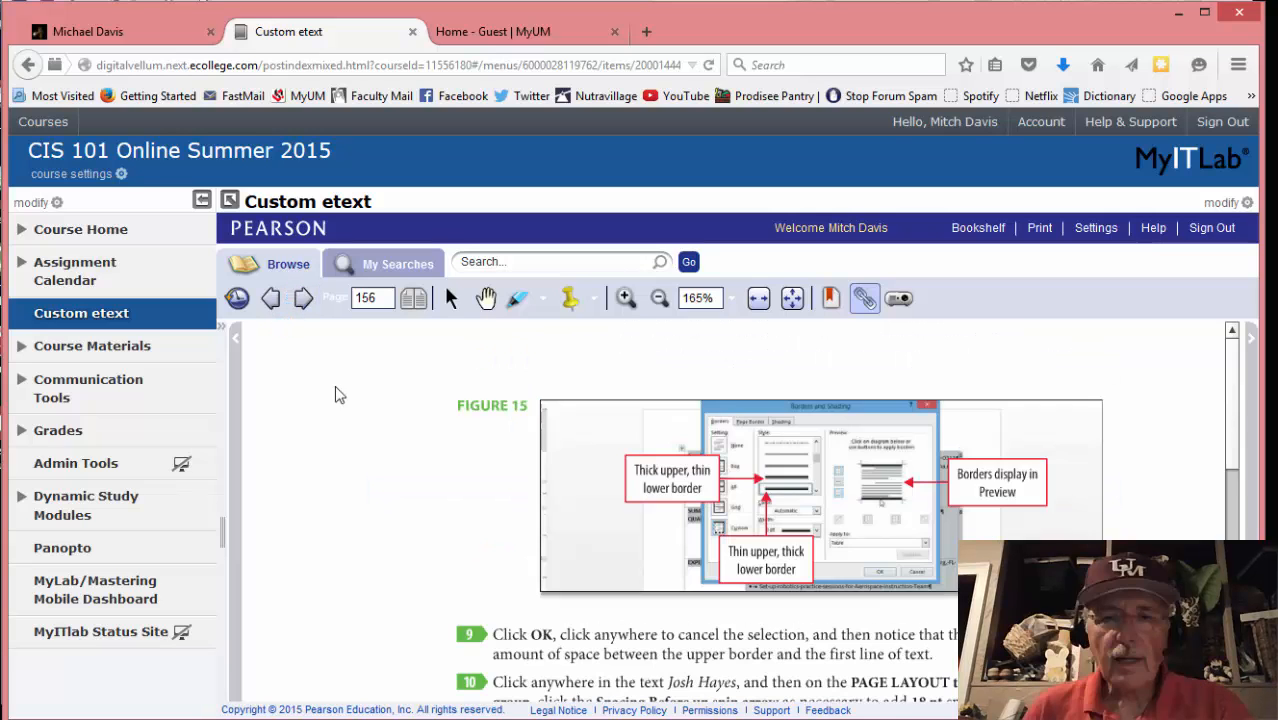
scroll(424, 520, down, 3)
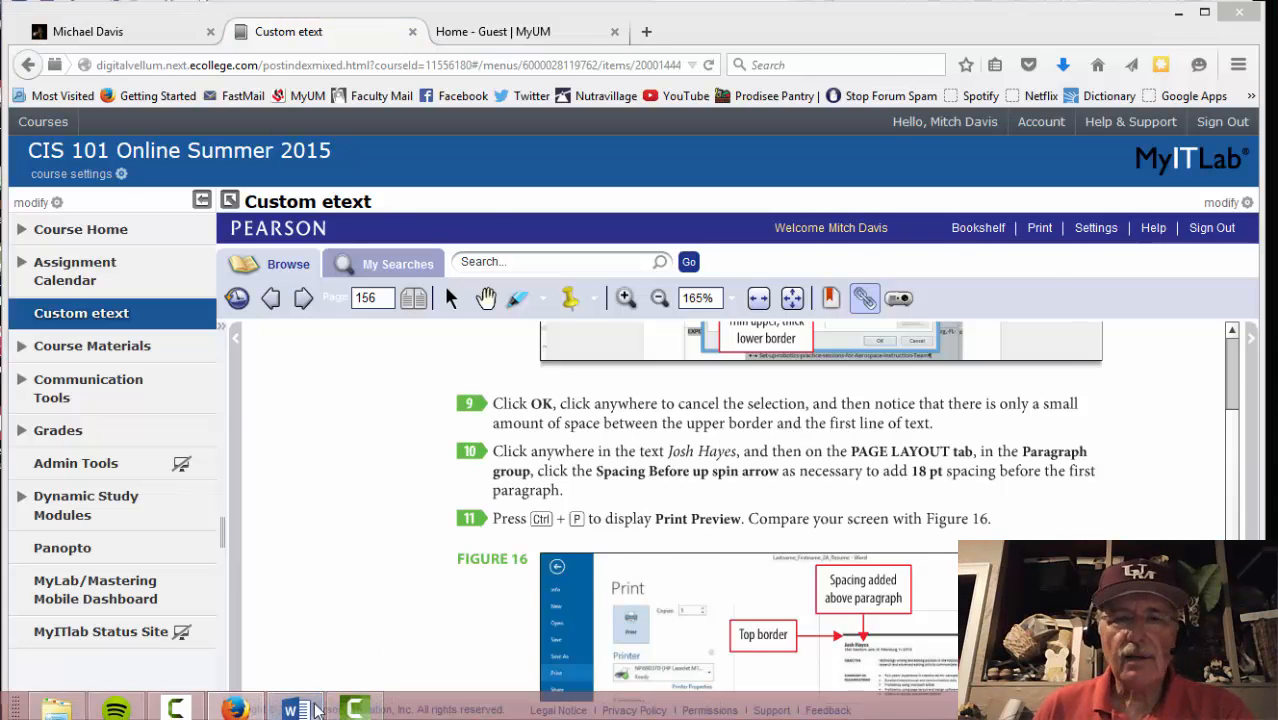
click(294, 706)
click(752, 512)
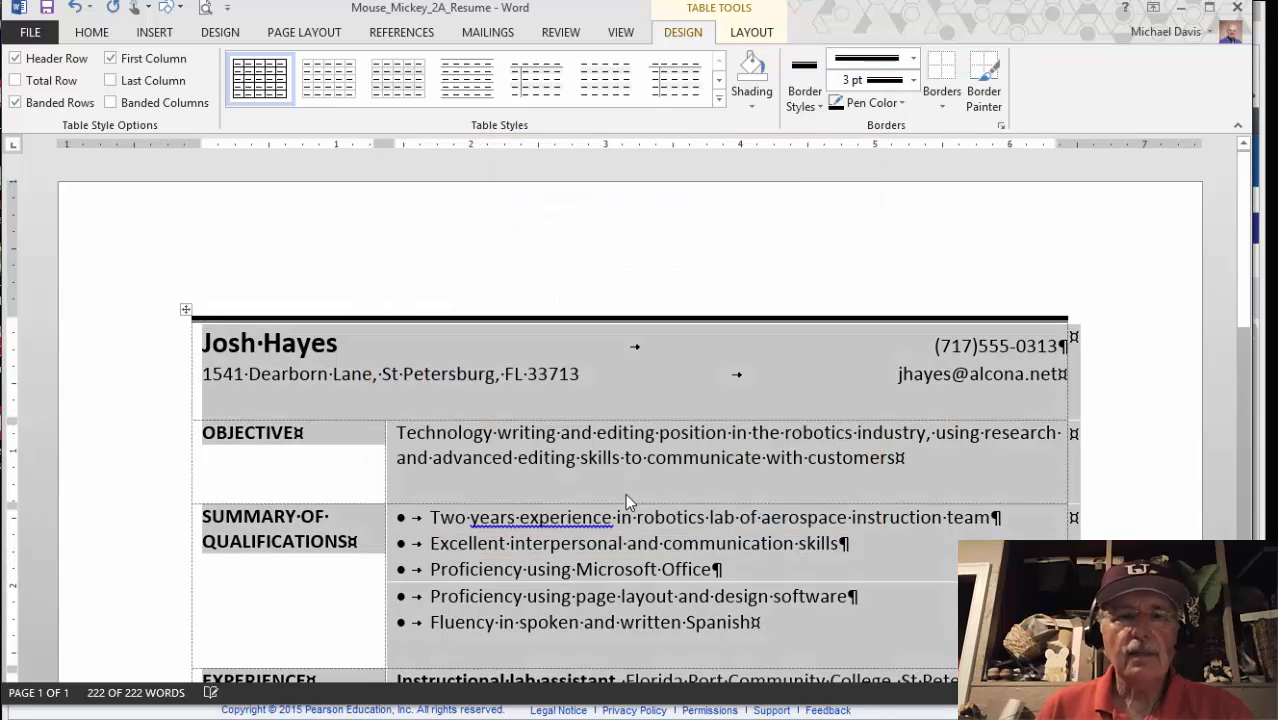
Deselect the table to view the new border and read the next eText step
click(419, 401)
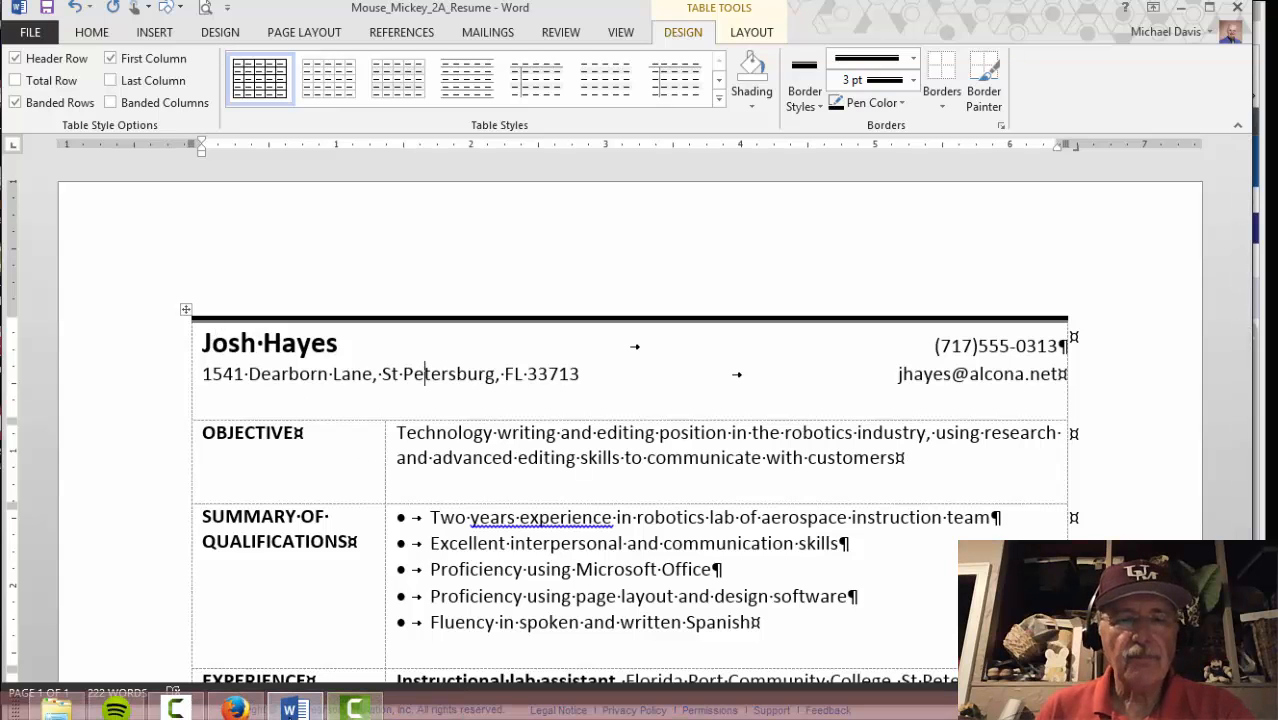
click(235, 708)
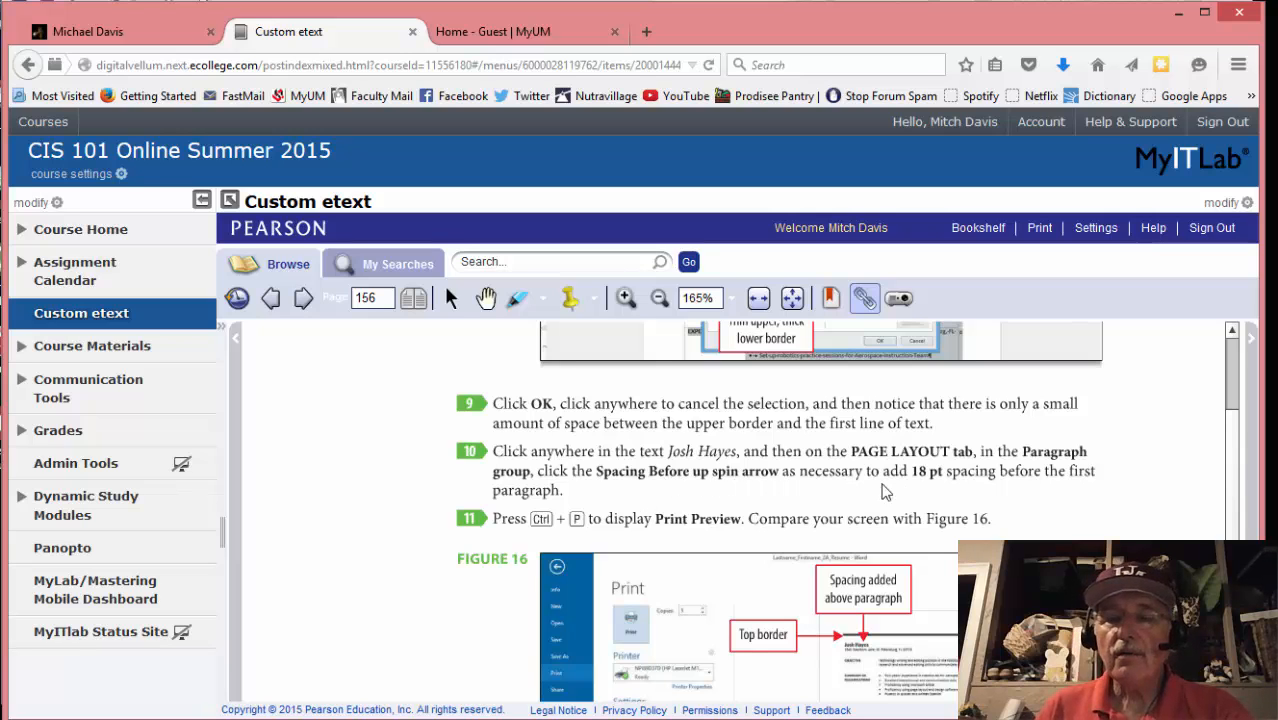
mouse_move(411, 704)
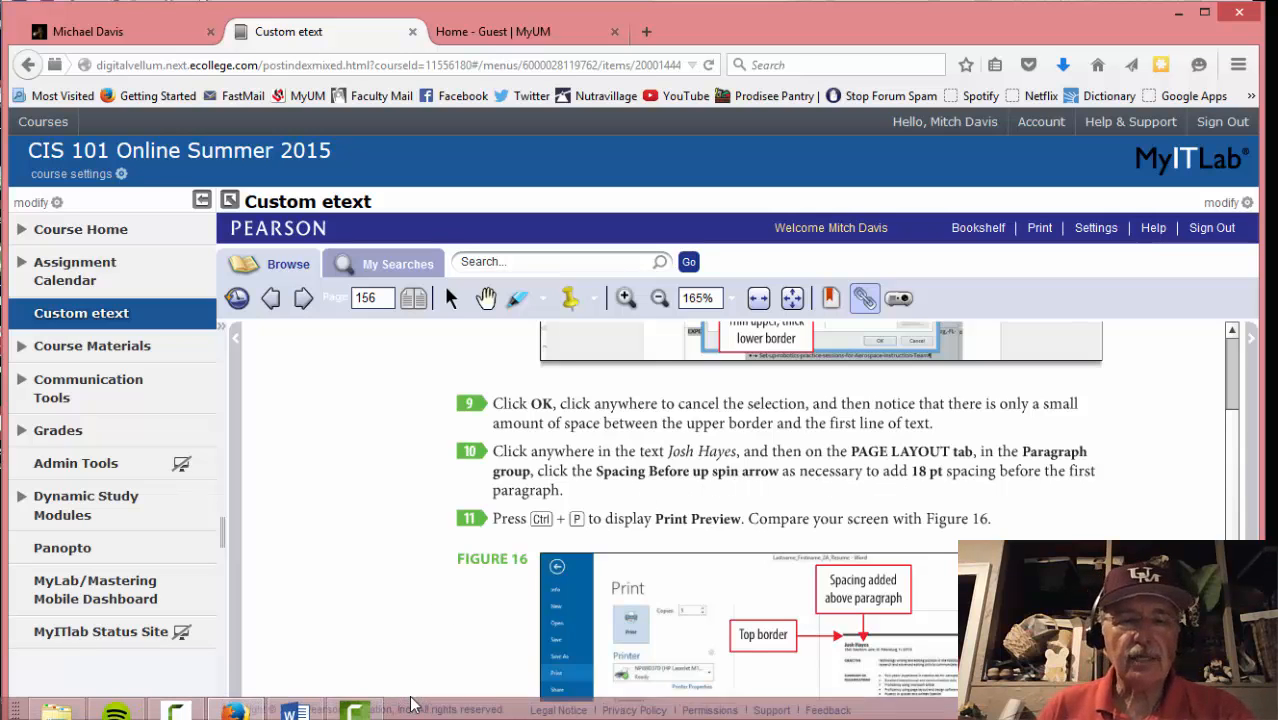
click(293, 711)
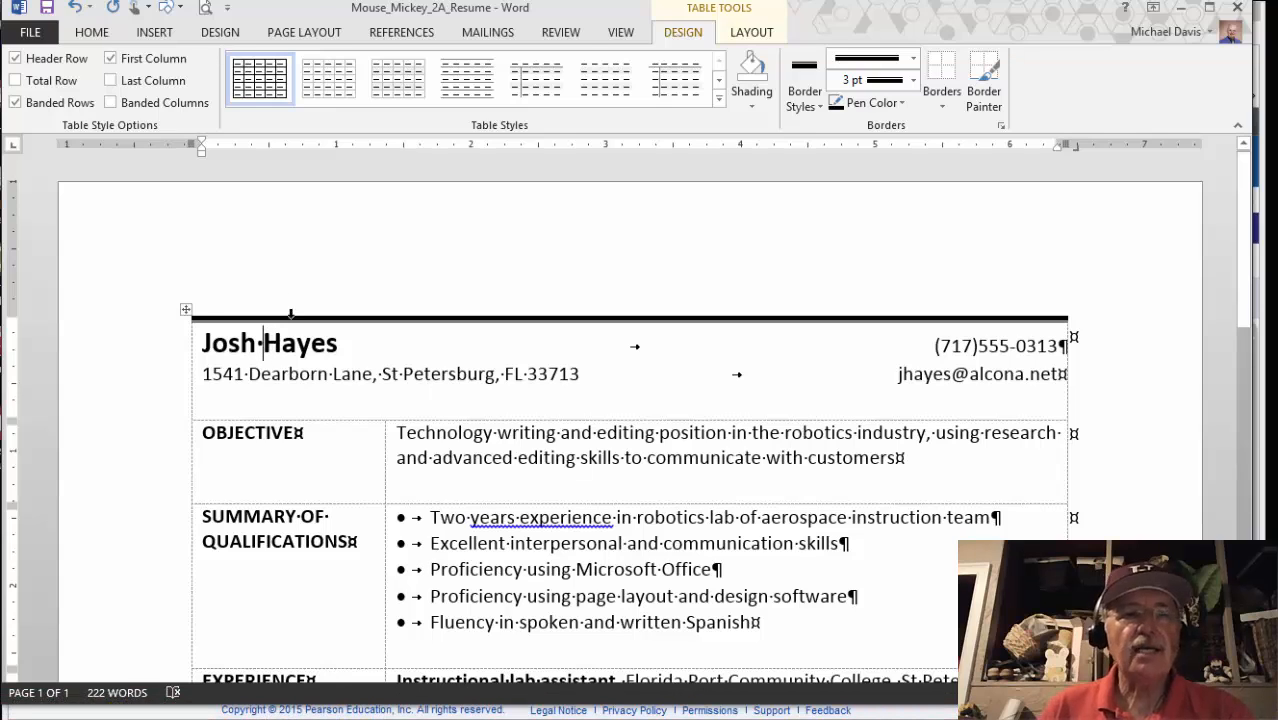
Increase Spacing Before on the name line to 18 pt from Page Layout
click(276, 35)
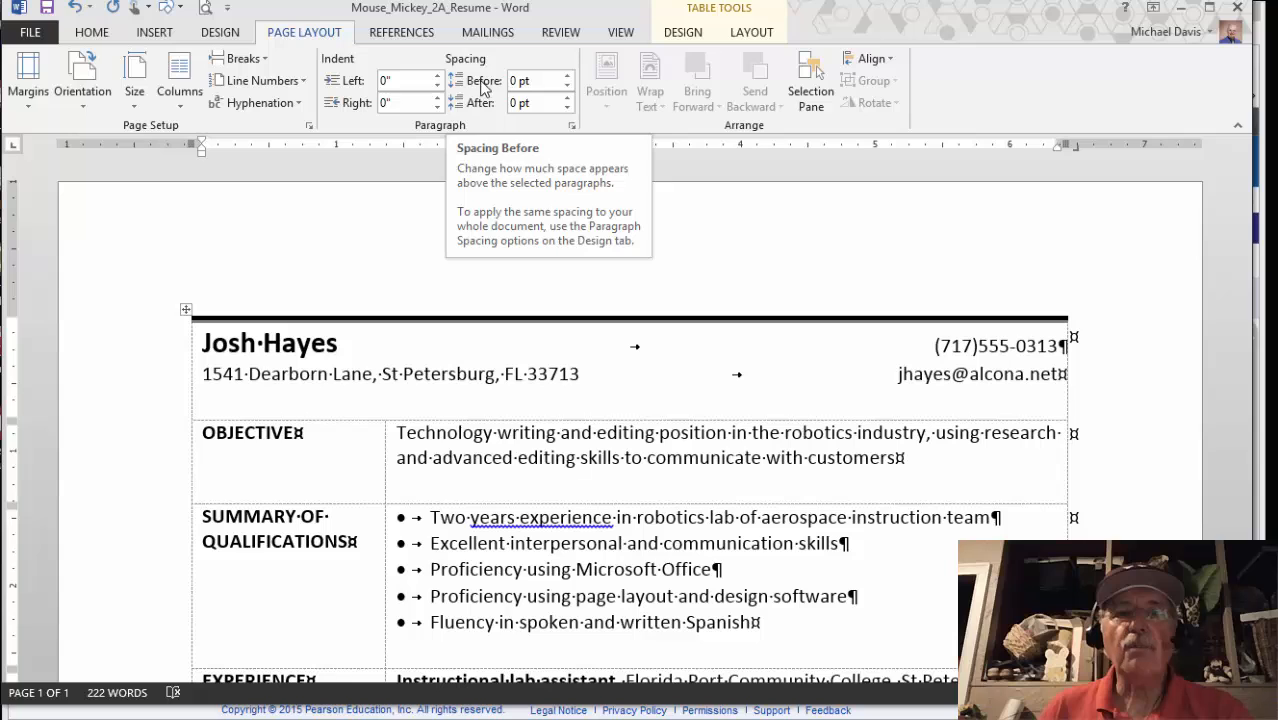
click(566, 76)
click(566, 76)
click(566, 76)
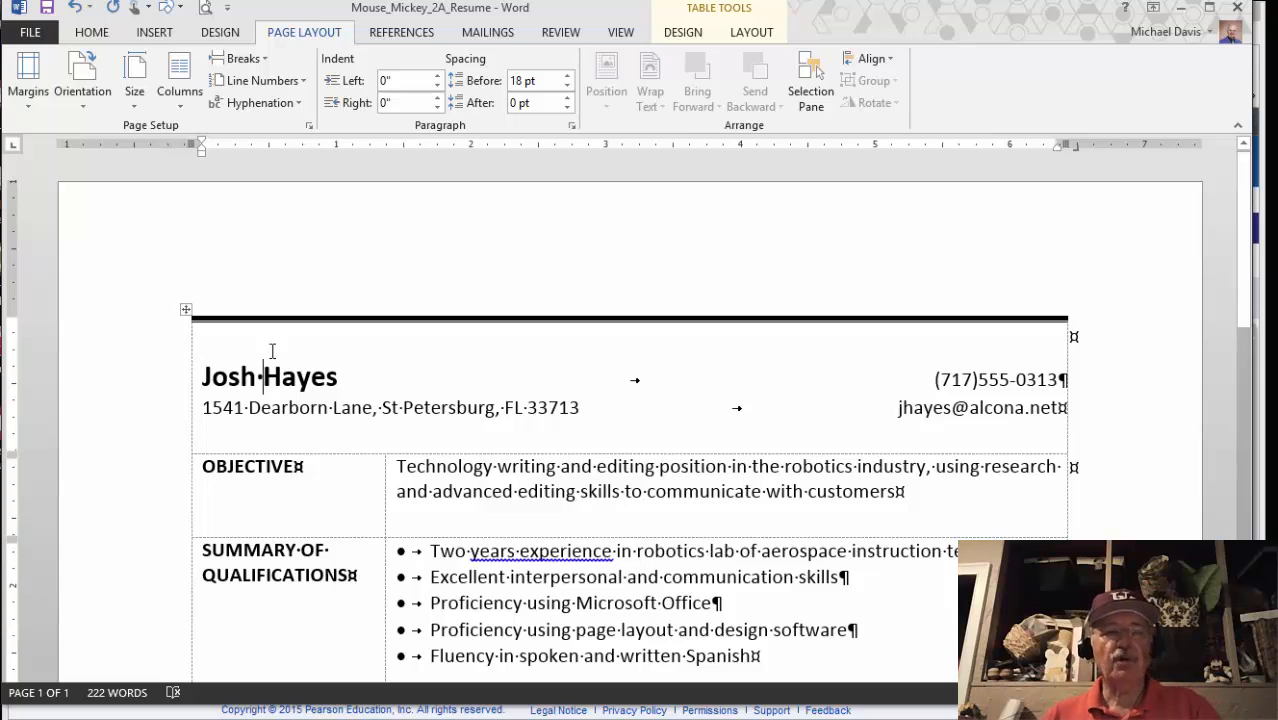
mouse_move(276, 716)
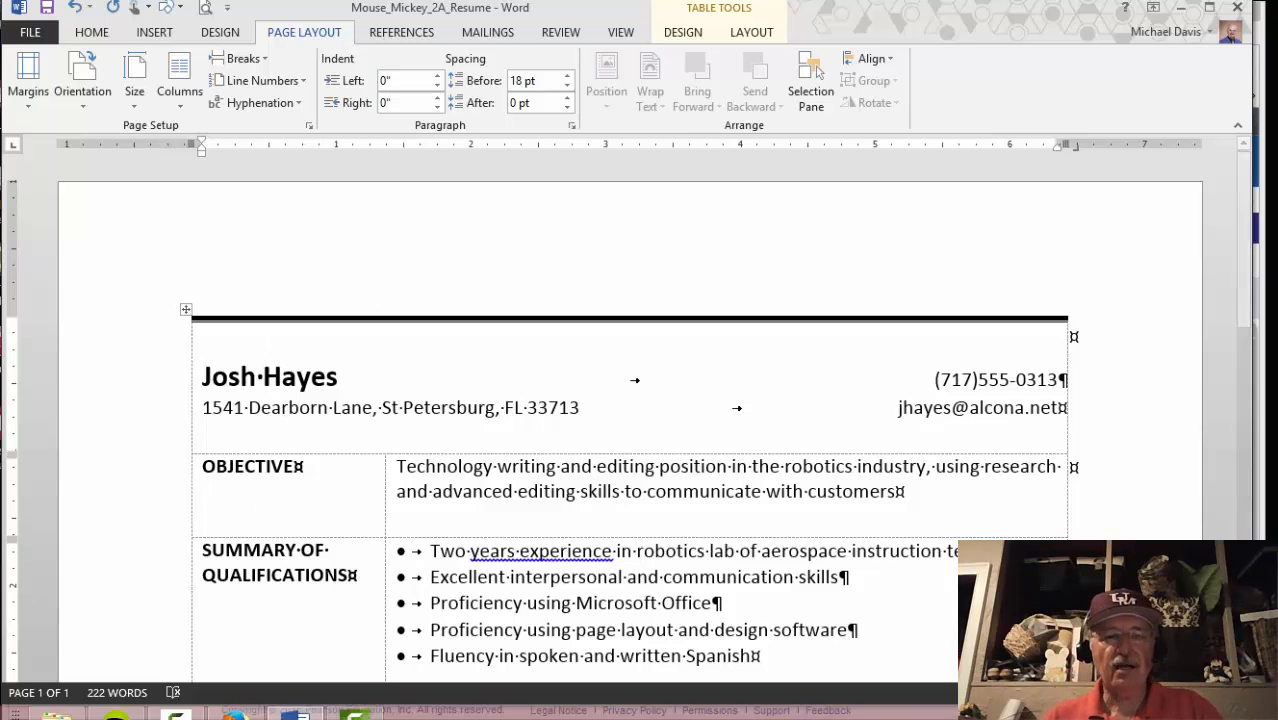
click(235, 709)
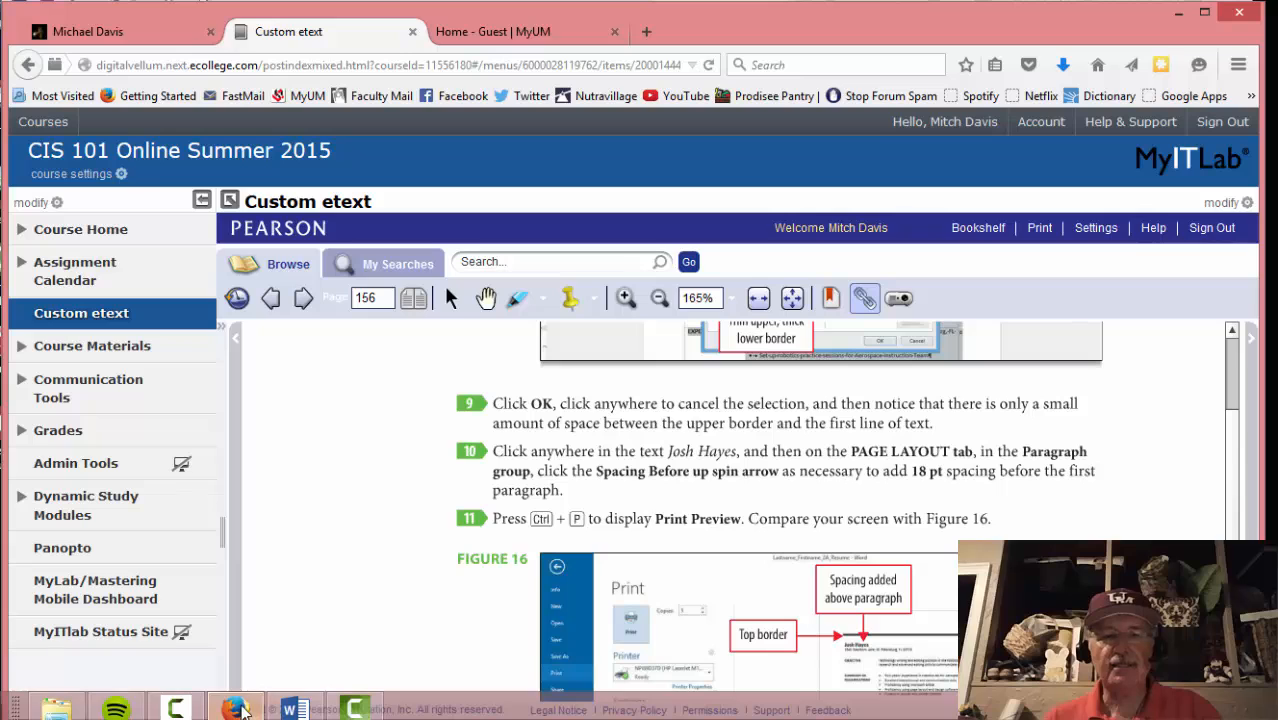
scroll(370, 500, down, 3)
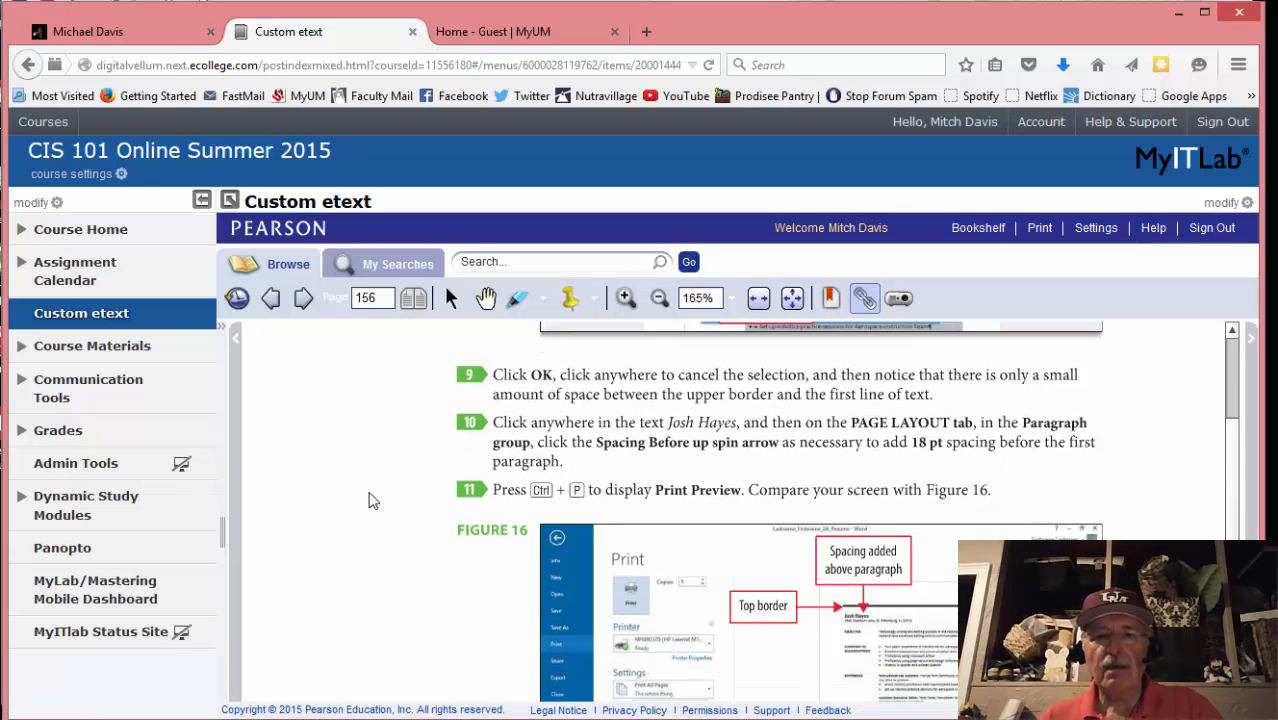
Review the bordered resume with 18 pt name spacing in Print Preview
mouse_move(300, 715)
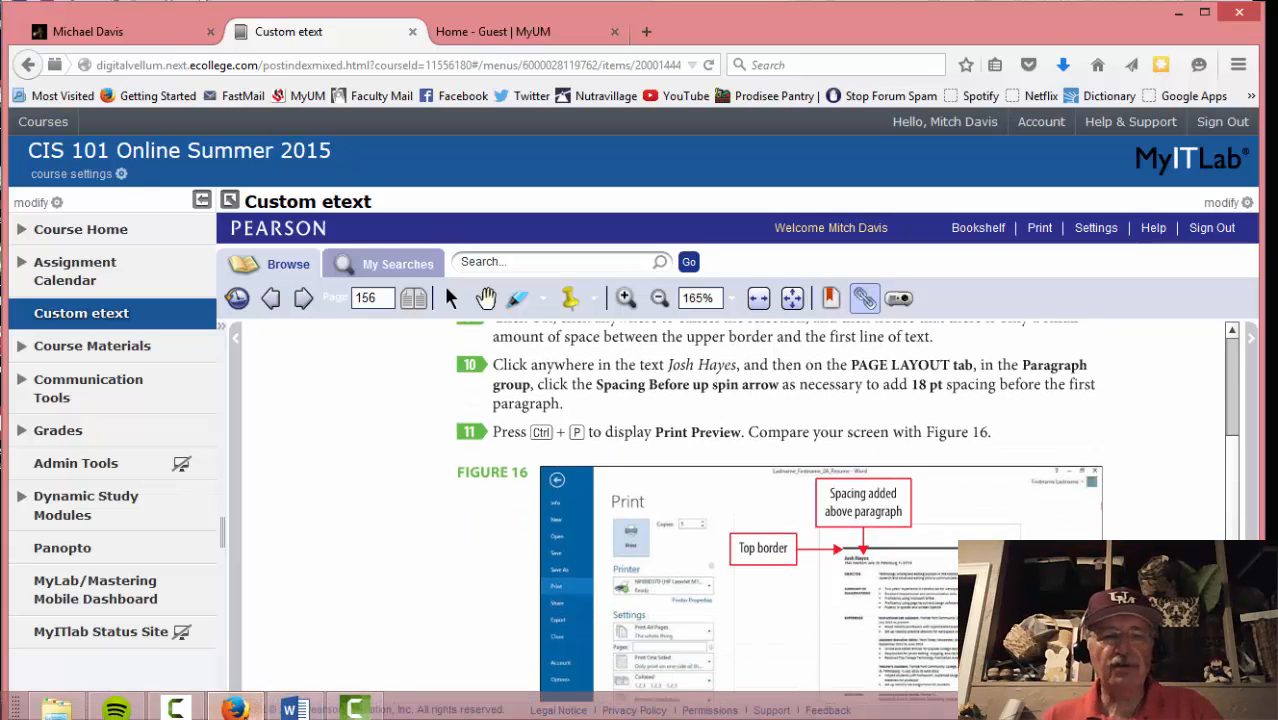
mouse_move(235, 709)
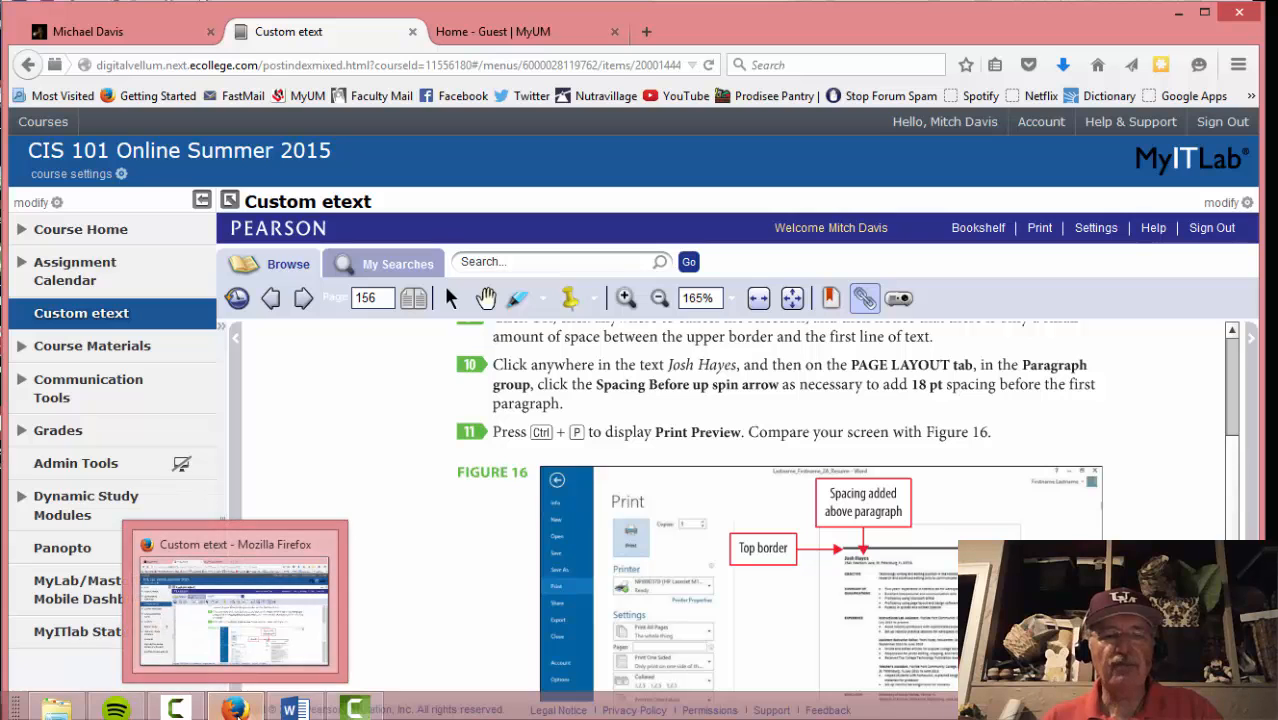
click(294, 709)
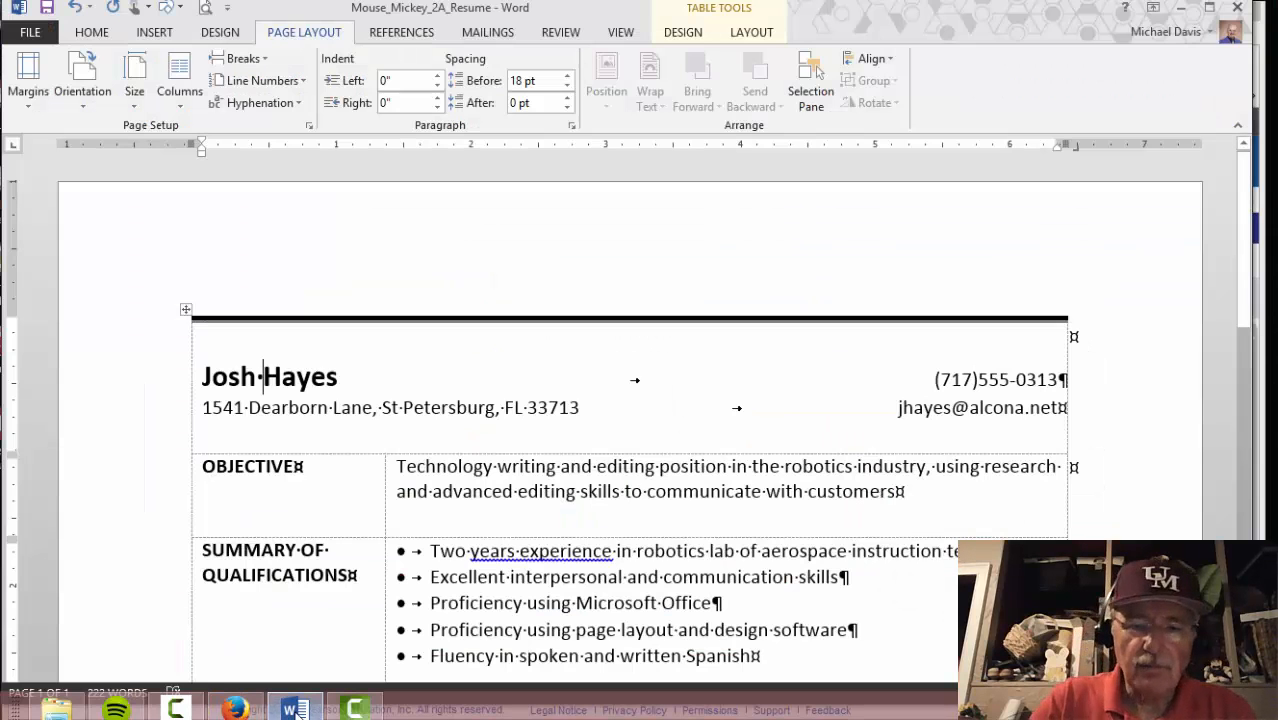
key(ctrl+p)
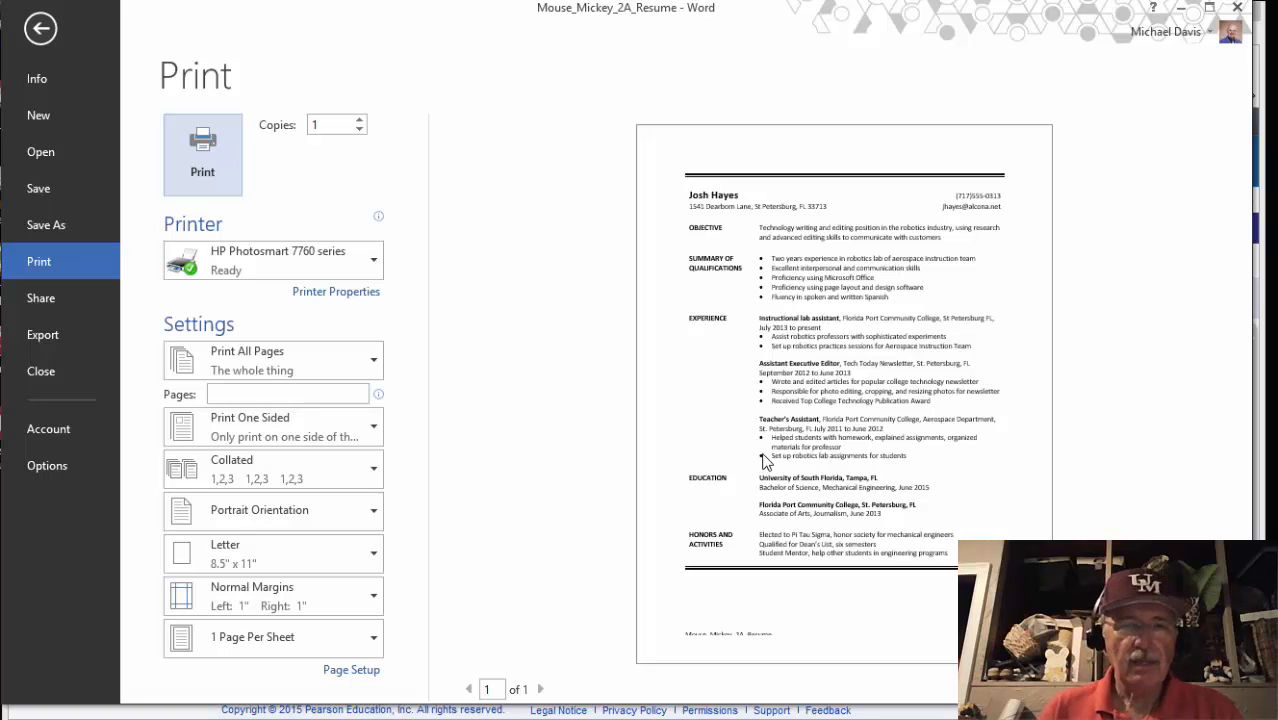
click(40, 28)
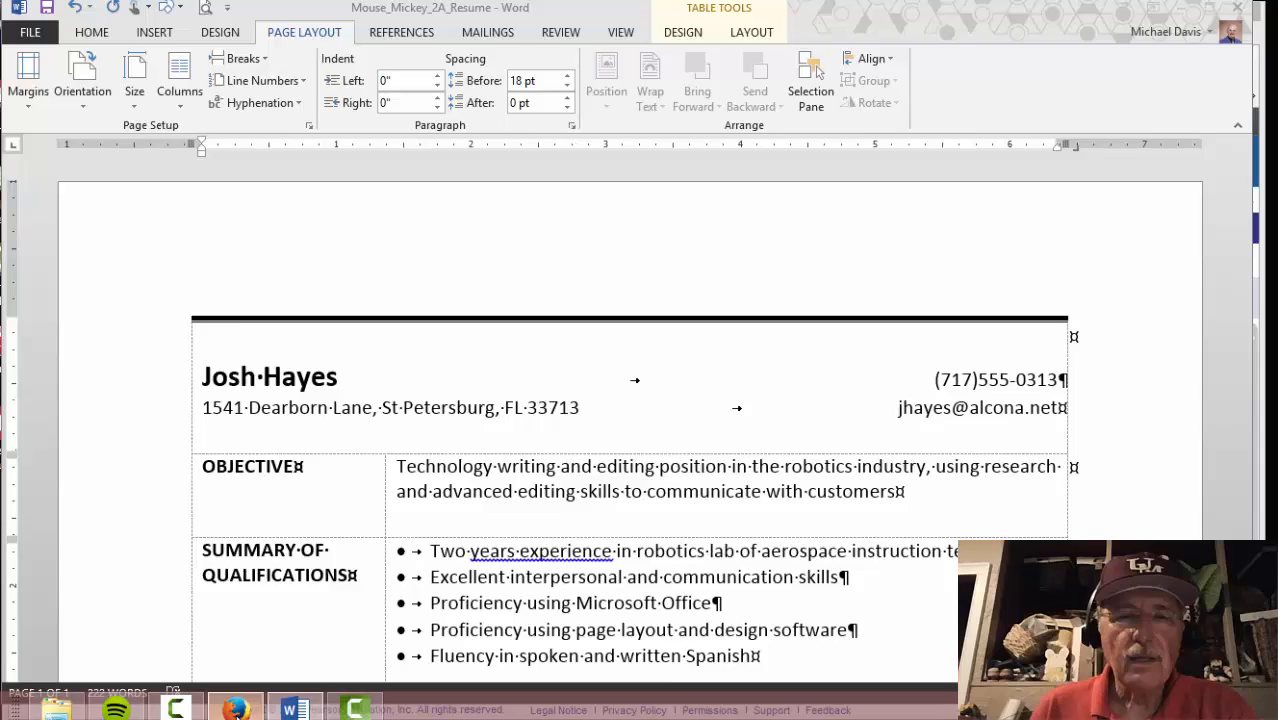
Save the resume from the Quick Access Toolbar after checking the eText
click(234, 708)
scroll(322, 548, down, 2)
scroll(322, 548, down, 3)
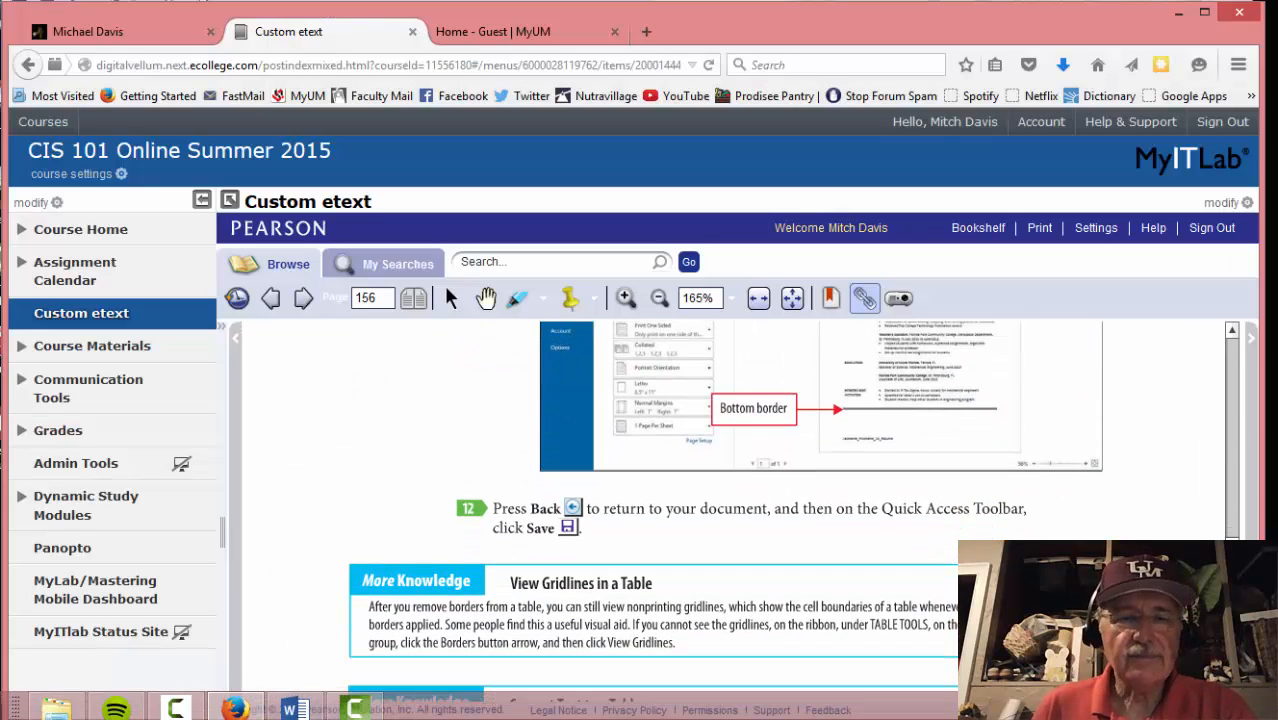
click(287, 710)
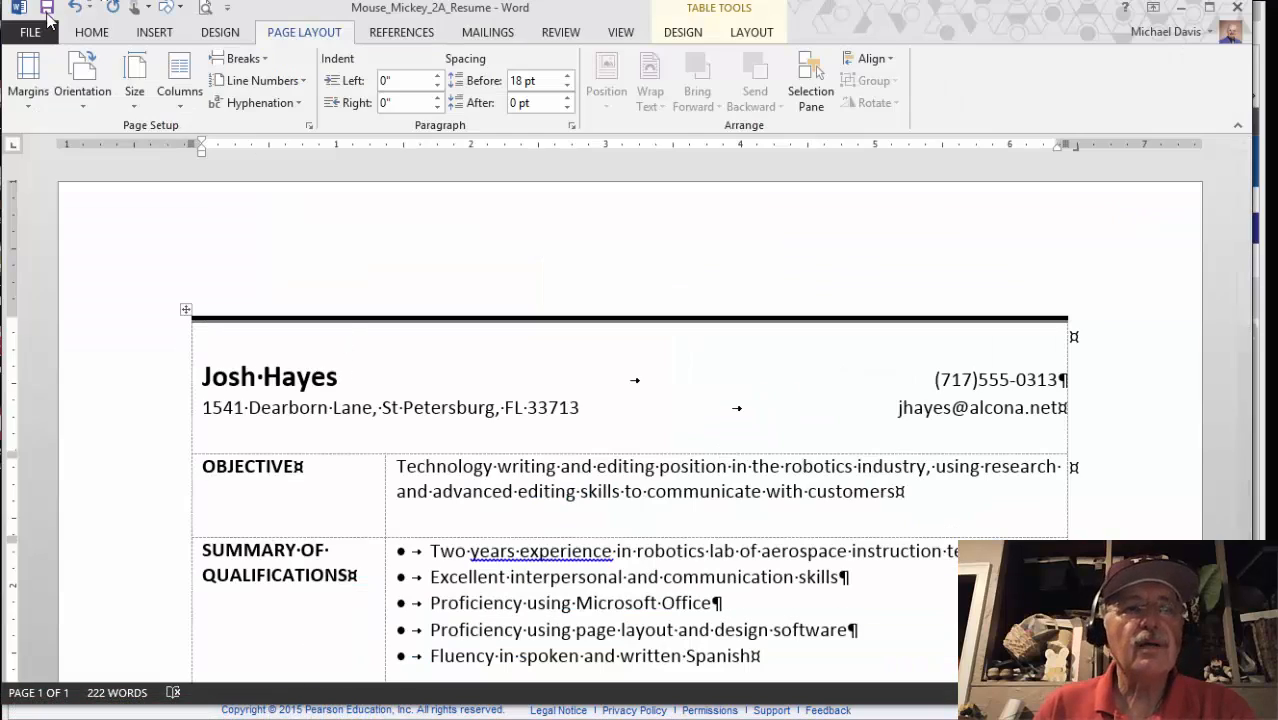
click(45, 10)
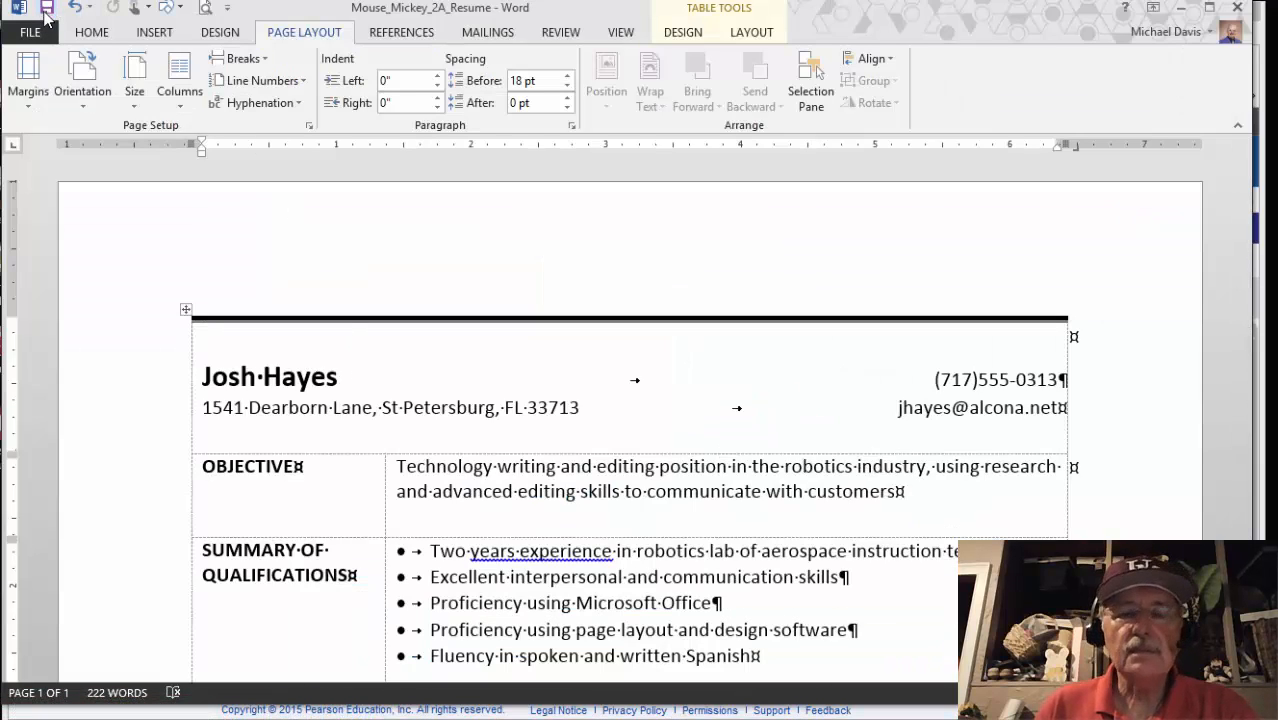
key(alt+Tab)
scroll(335, 584, up, 3)
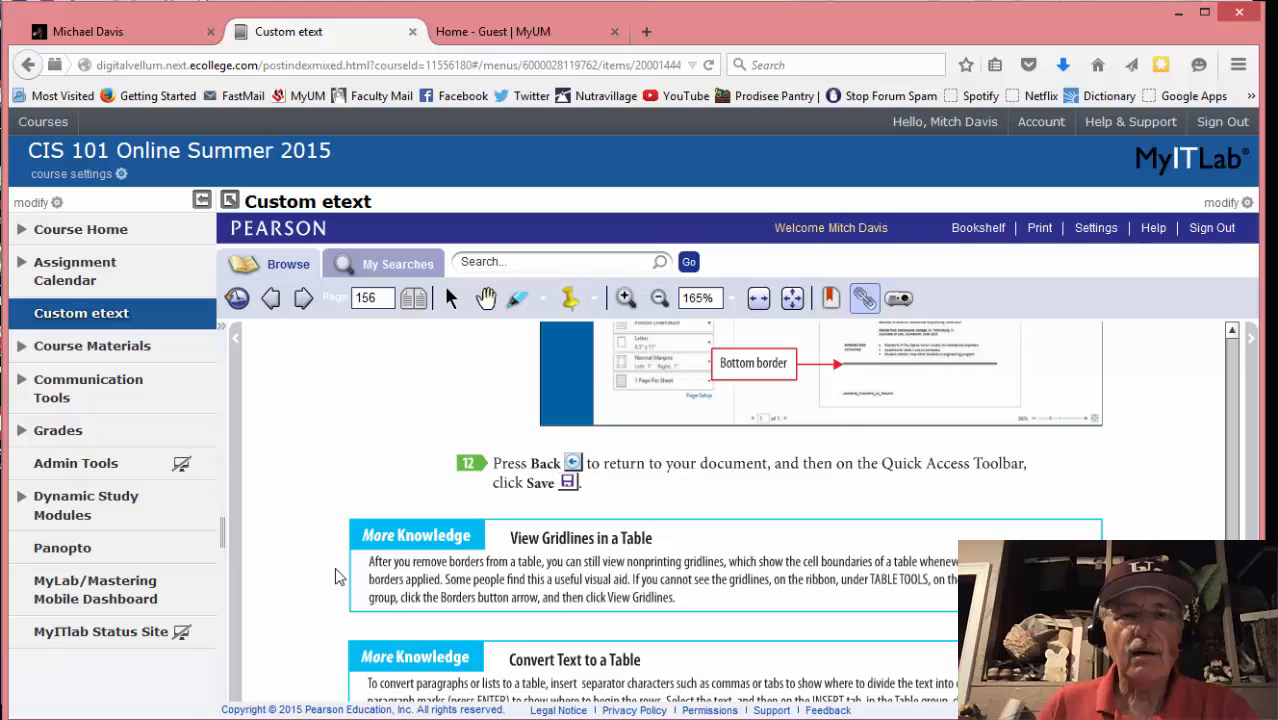
Go to eText page 157 and scroll back up to the Objective 3 heading
click(303, 298)
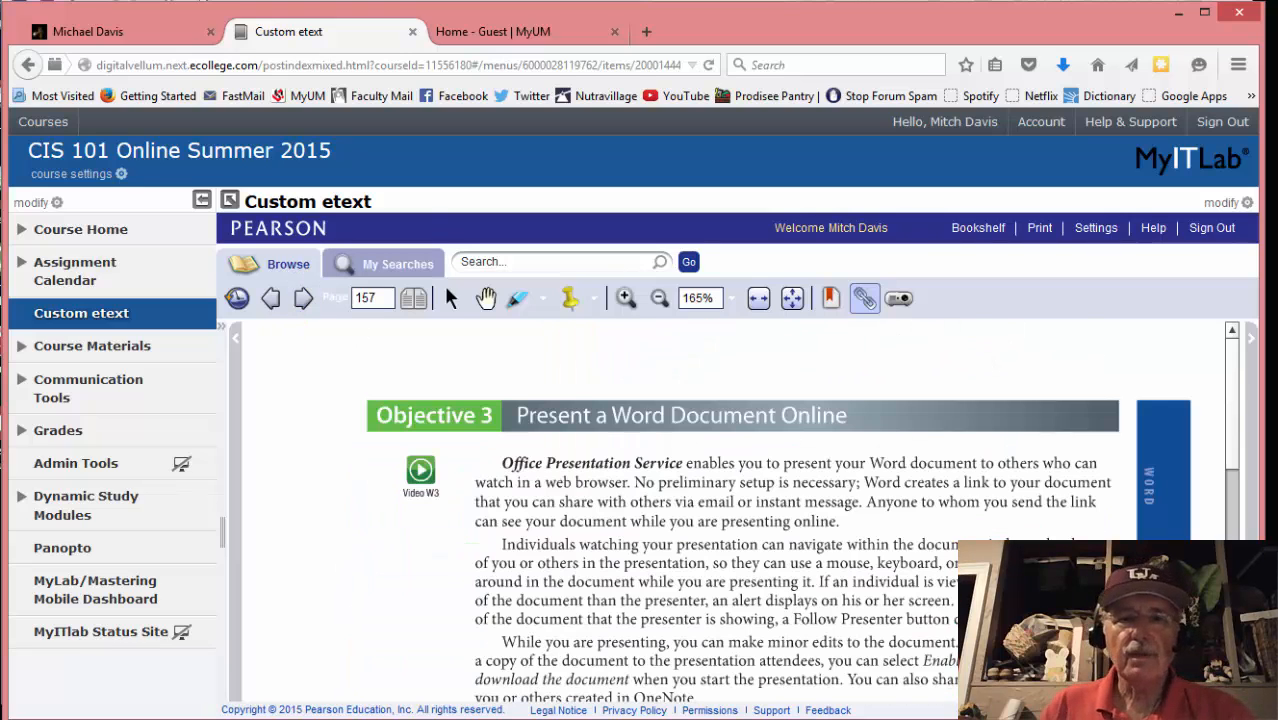
scroll(528, 617, down, 2)
scroll(528, 617, down, 2)
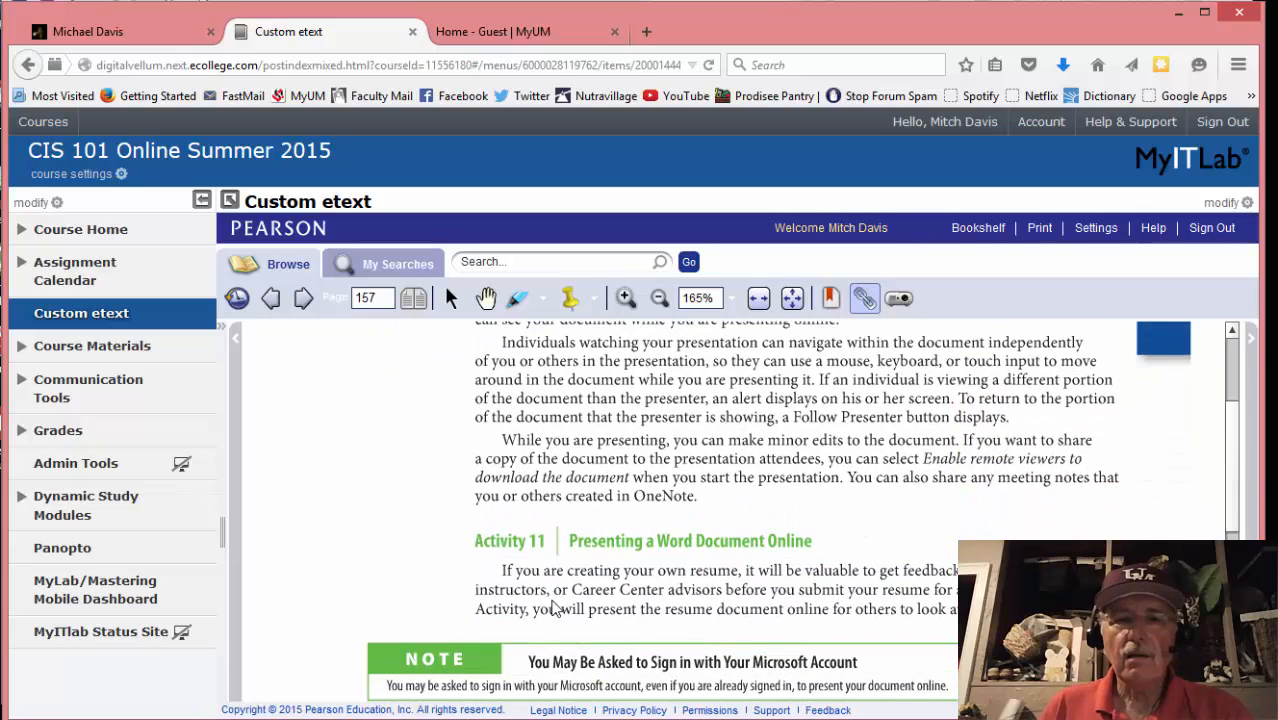
scroll(556, 609, up, 1)
scroll(556, 609, down, 2)
scroll(556, 609, up, 3)
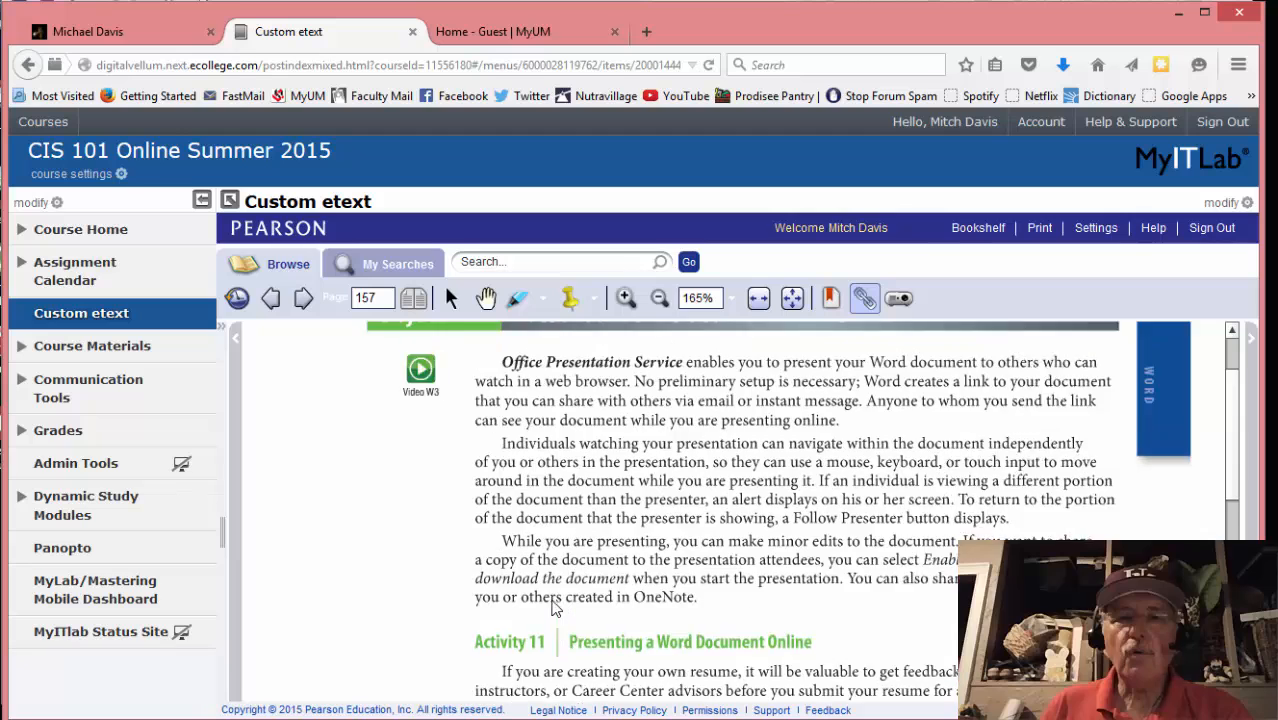
scroll(551, 611, down, 6)
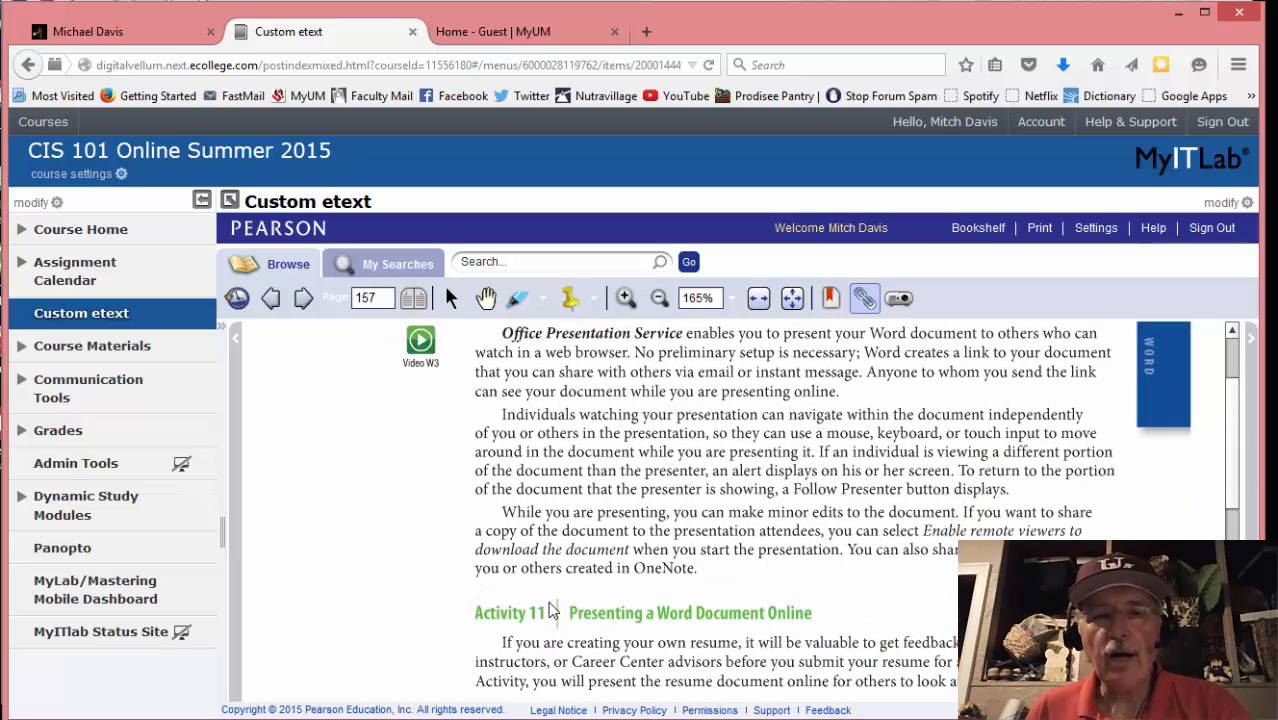
scroll(548, 603, down, 3)
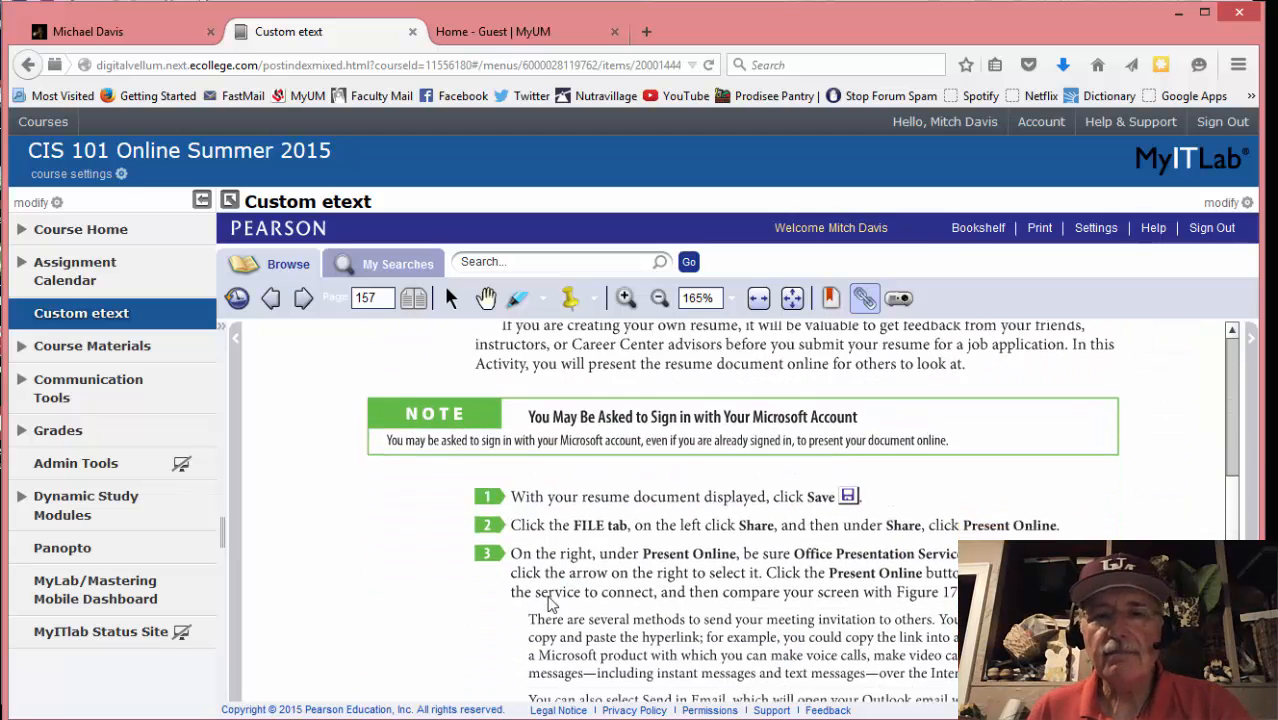
scroll(548, 603, up, 5)
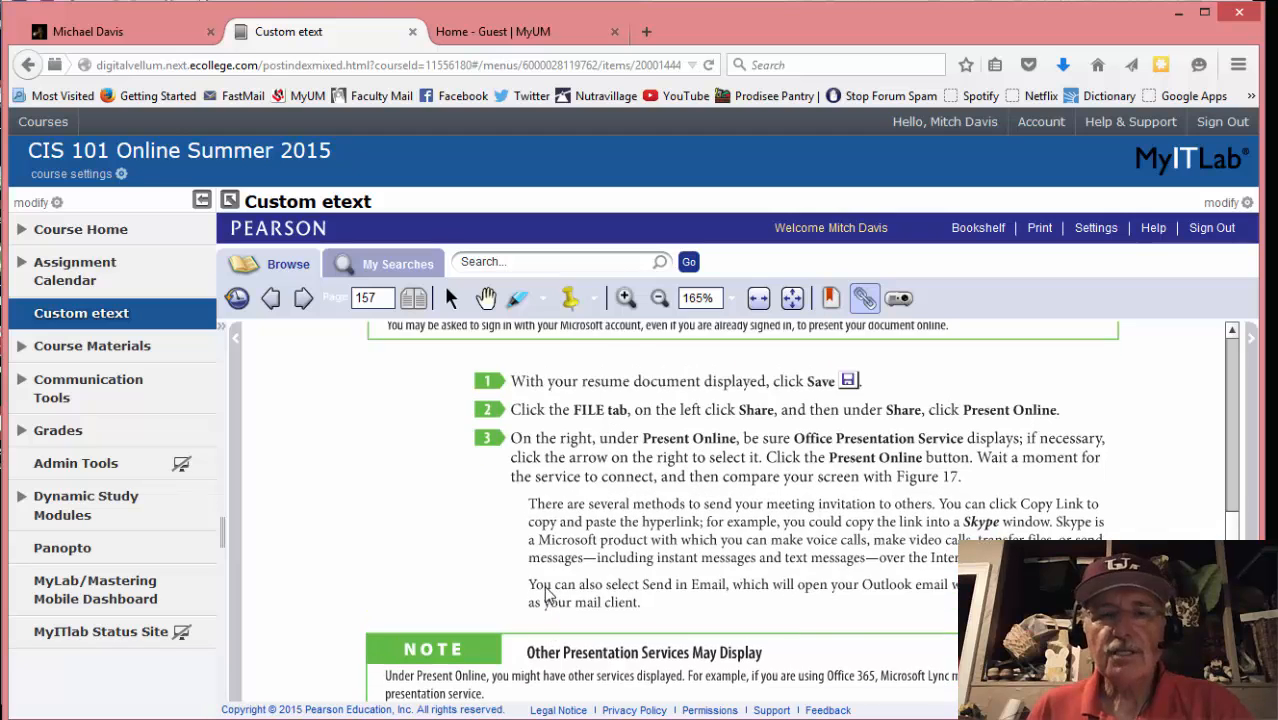
scroll(543, 583, up, 2)
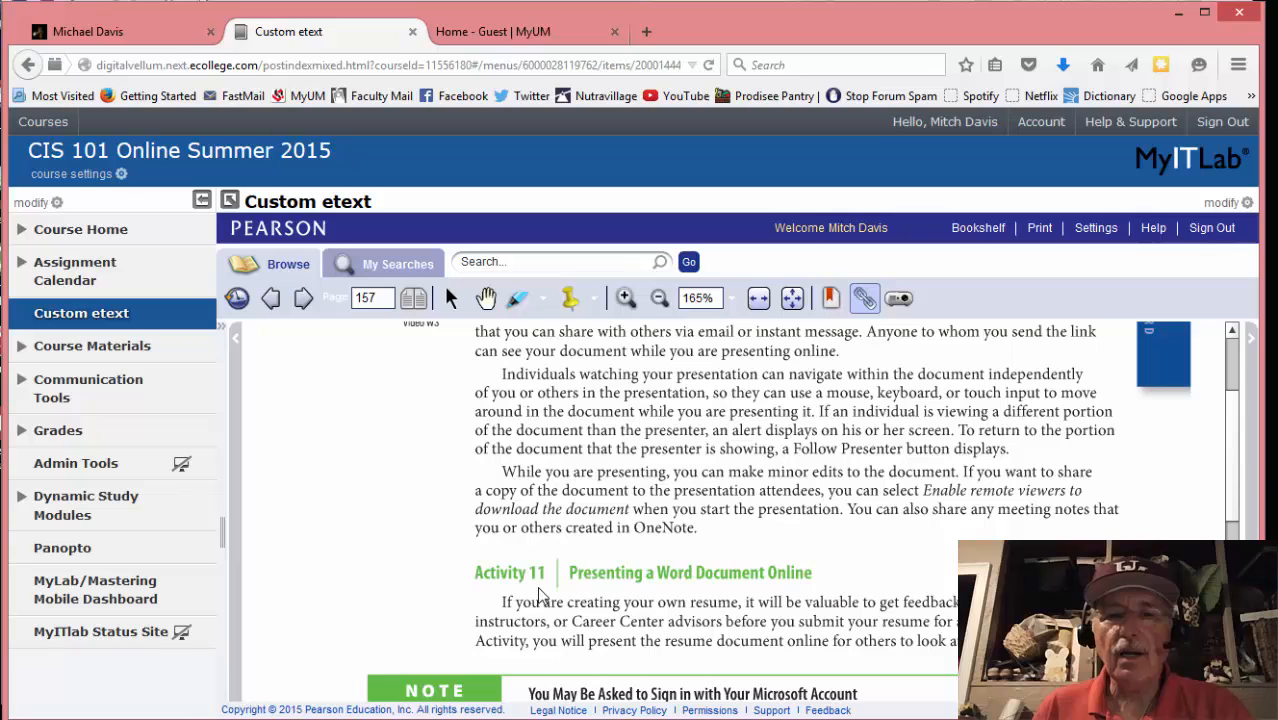
scroll(538, 594, up, 3)
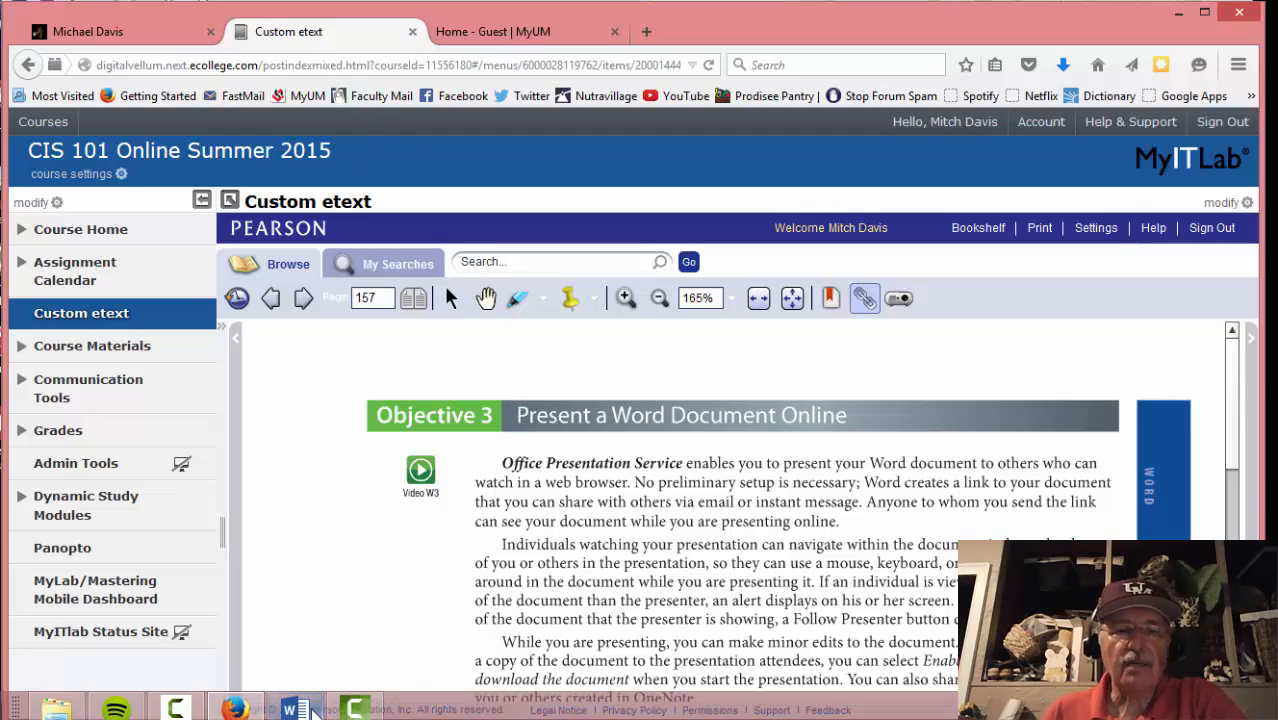
Hide the formatting marks in the resume with Show/Hide ¶ on the Home tab
click(294, 708)
scroll(408, 425, down, 15)
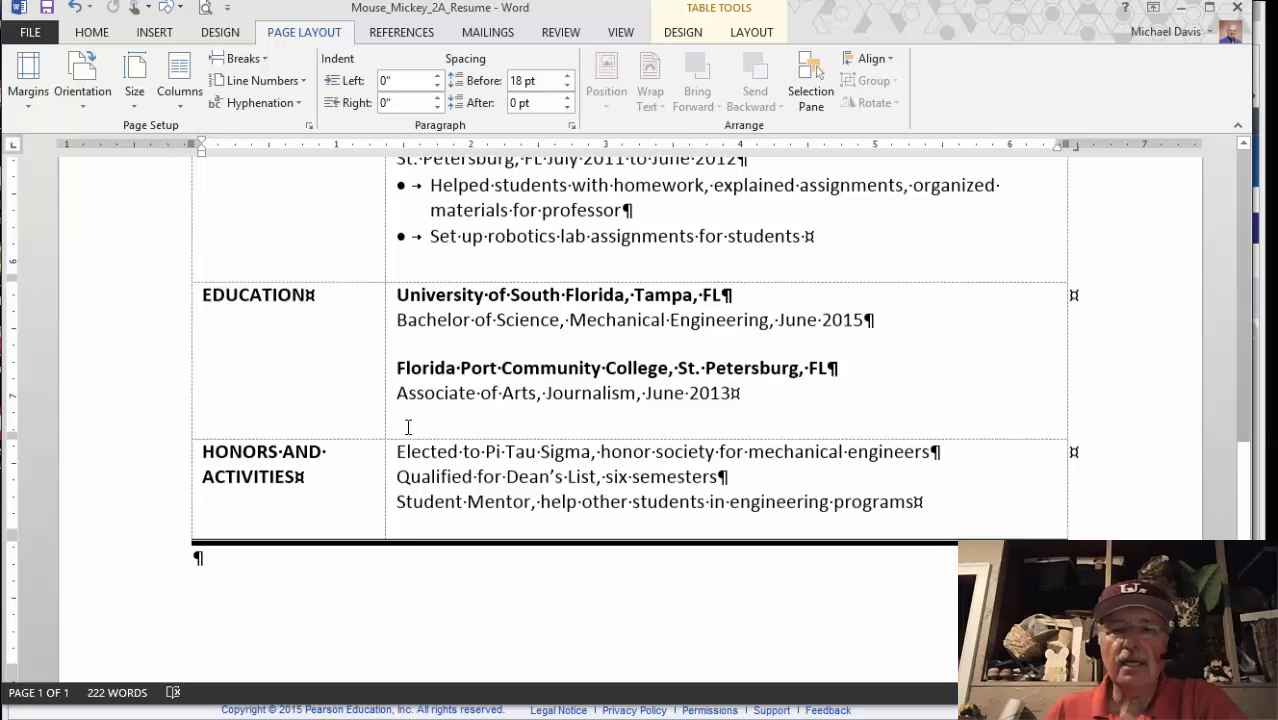
scroll(408, 430, up, 6)
scroll(408, 430, up, 8)
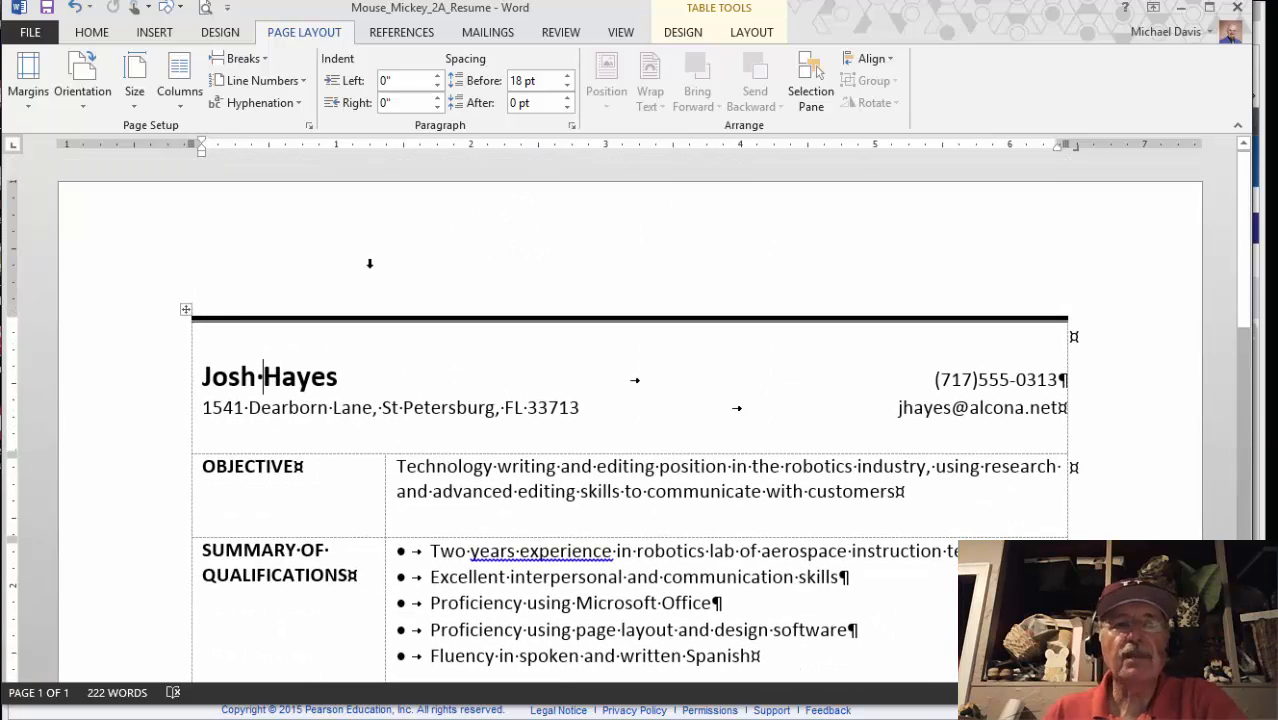
click(104, 34)
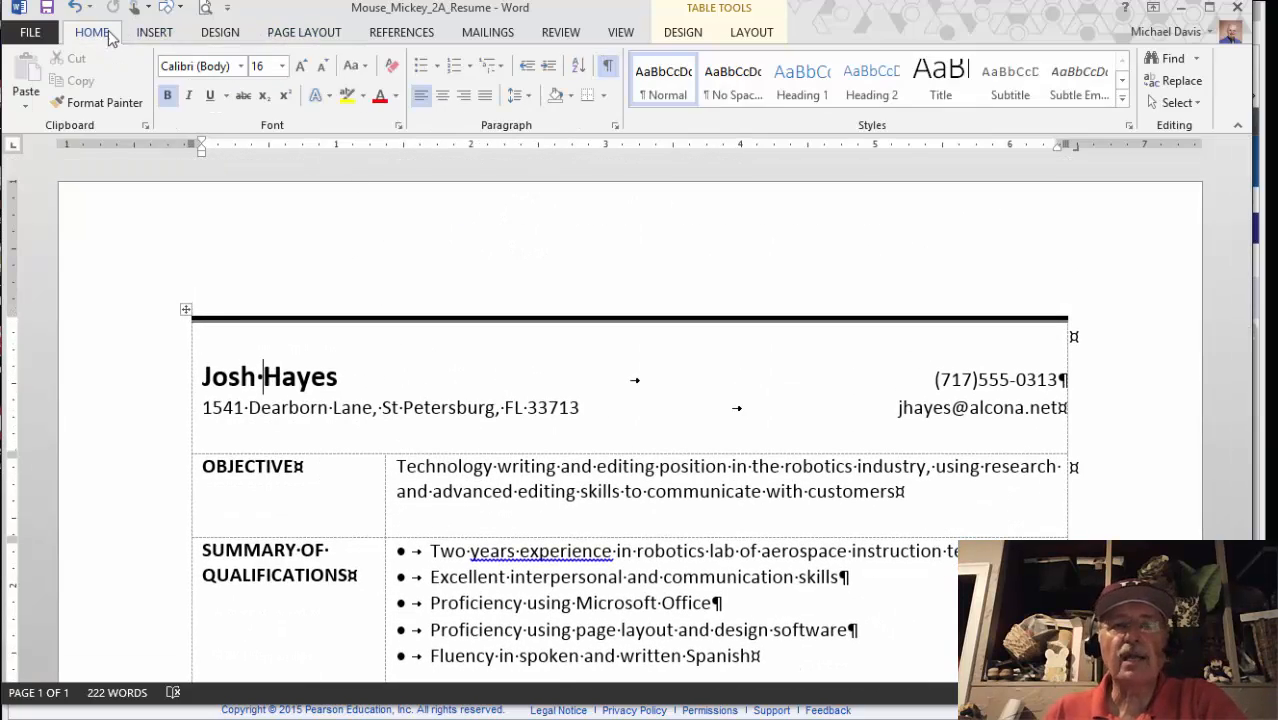
click(607, 65)
Preview the resume's print layout, save it, and close Word
scroll(502, 446, down, 8)
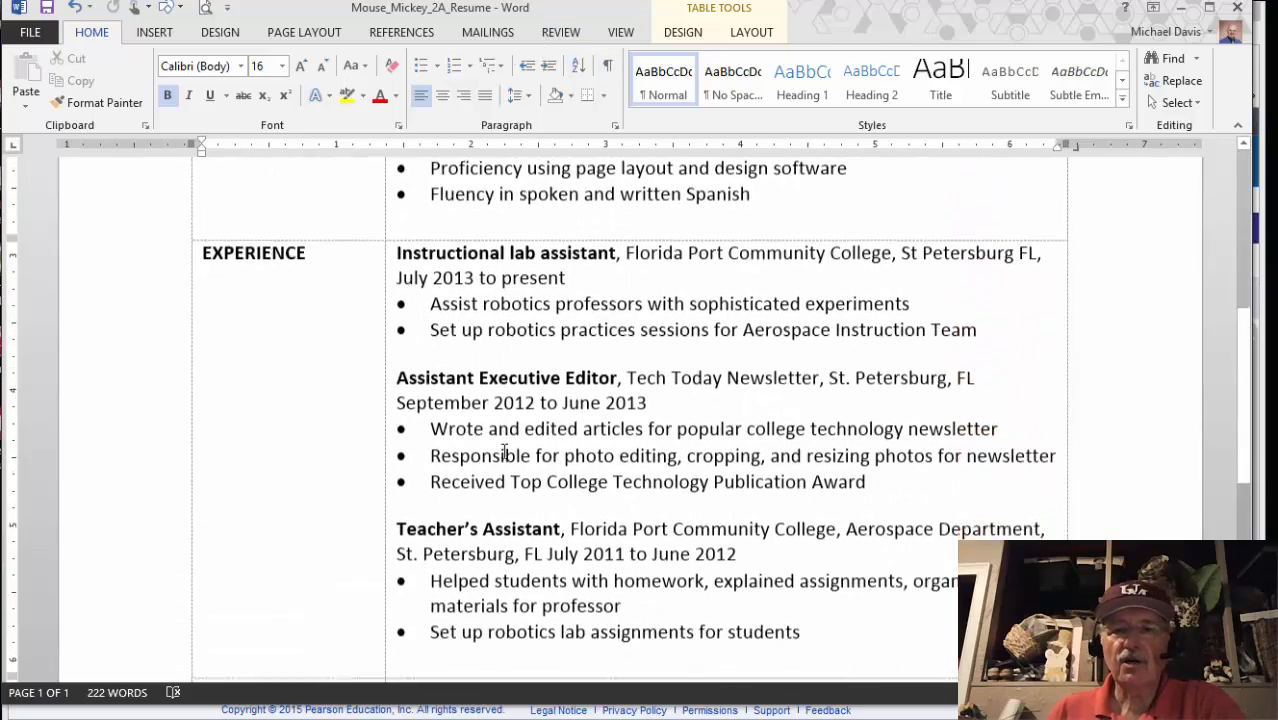
scroll(503, 449, down, 6)
scroll(503, 447, up, 15)
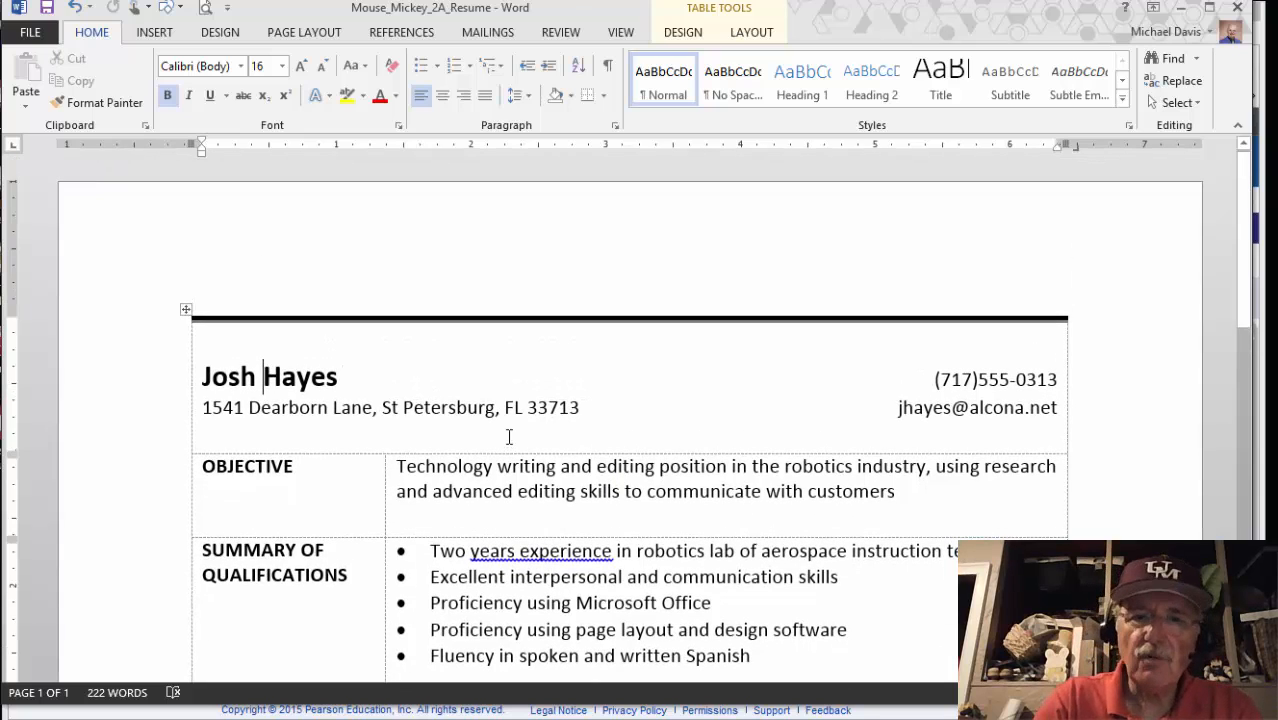
key(ctrl+p)
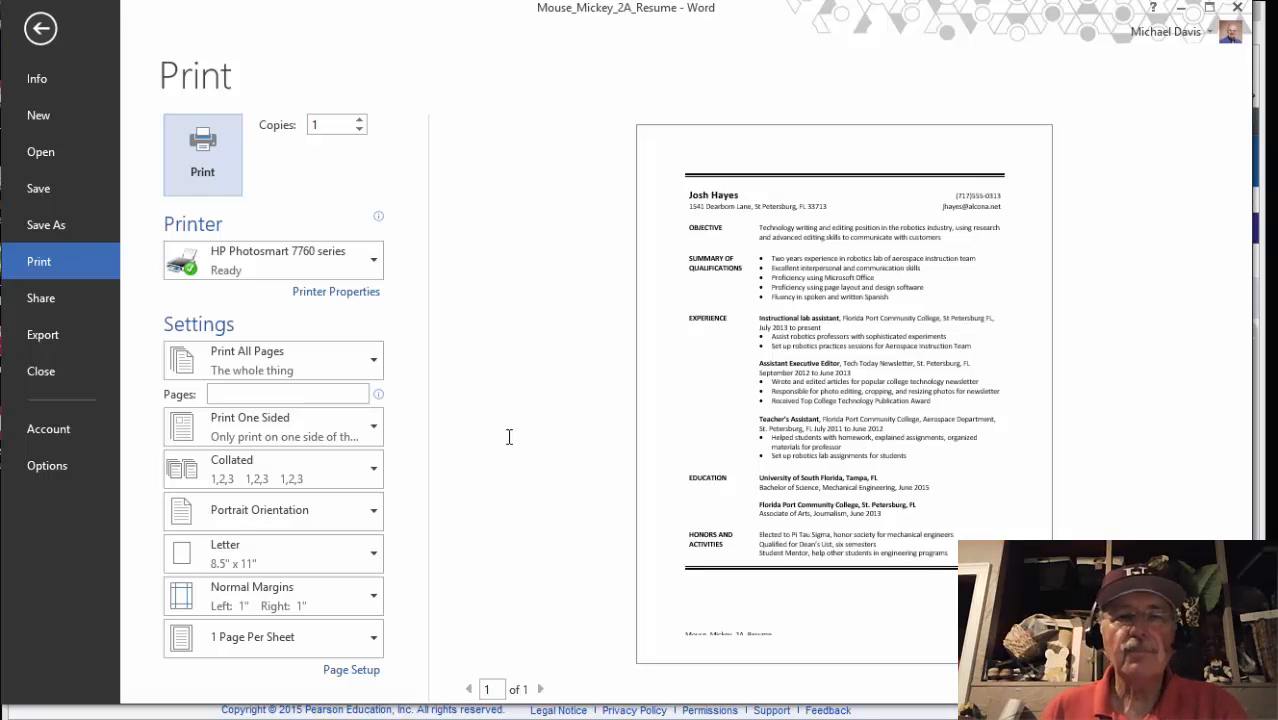
click(48, 191)
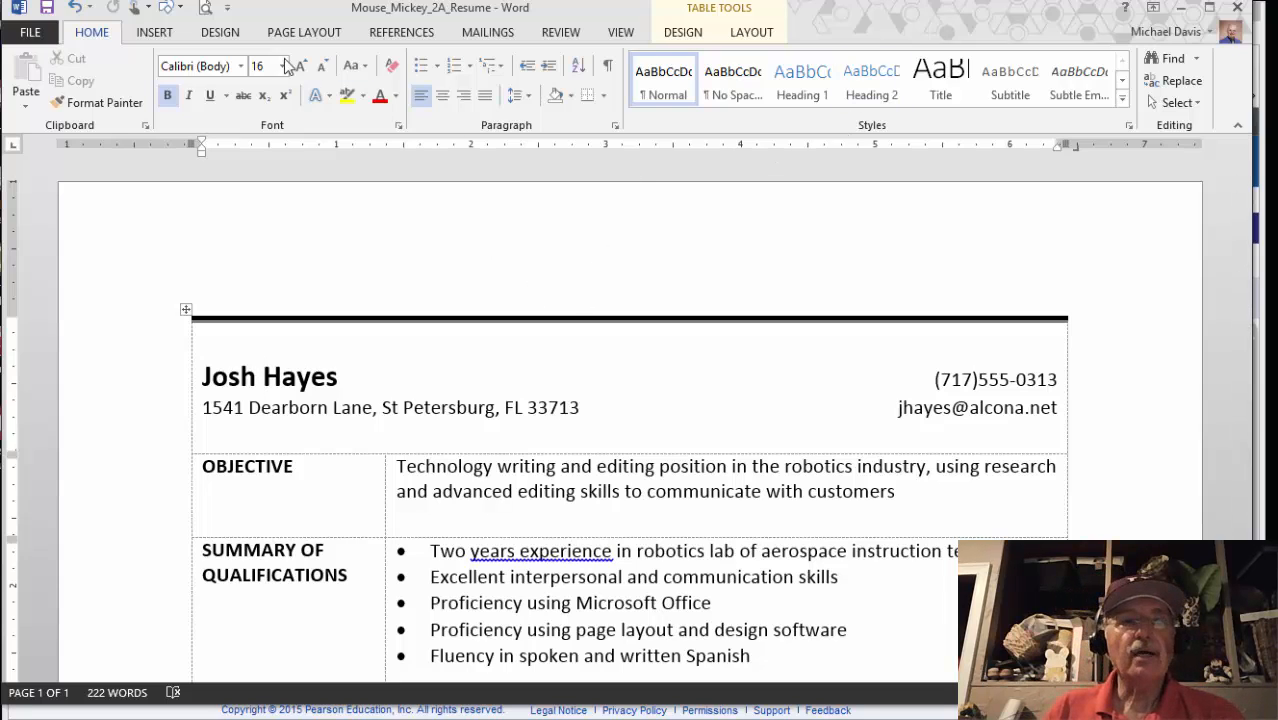
click(1237, 8)
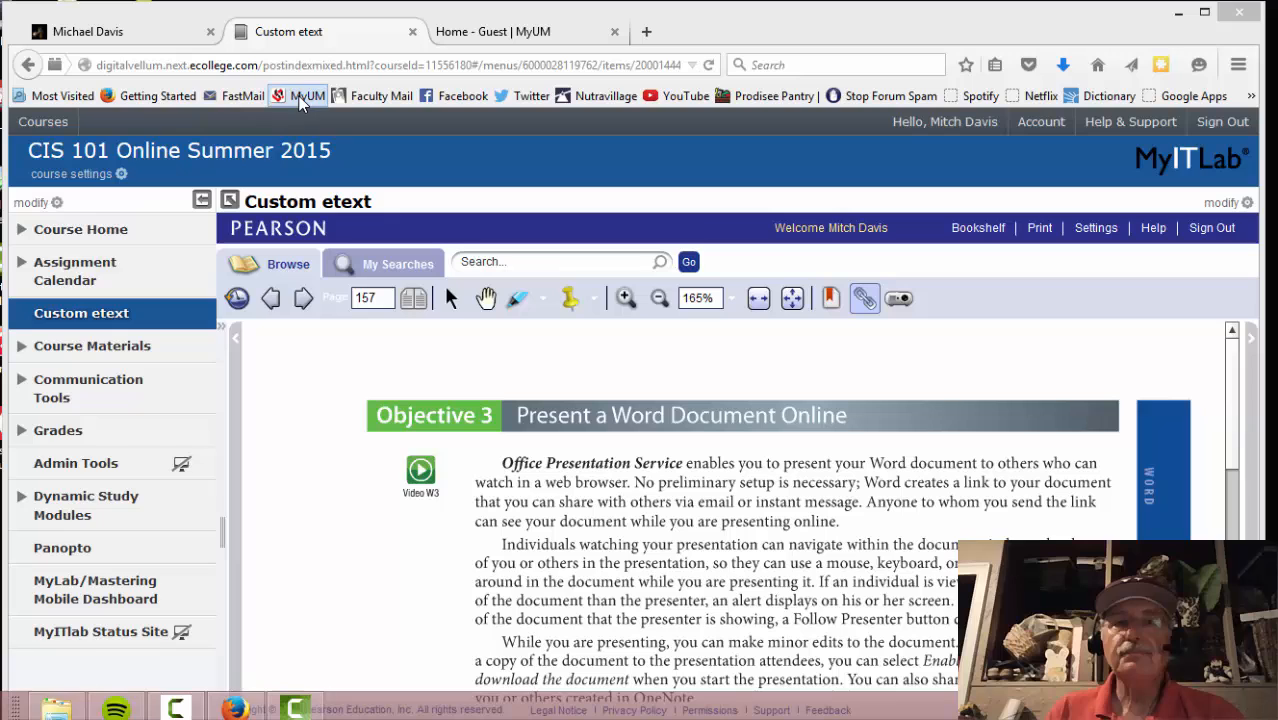
Log in to the MyUM portal and open the CIS 101 course from My Courses
click(463, 36)
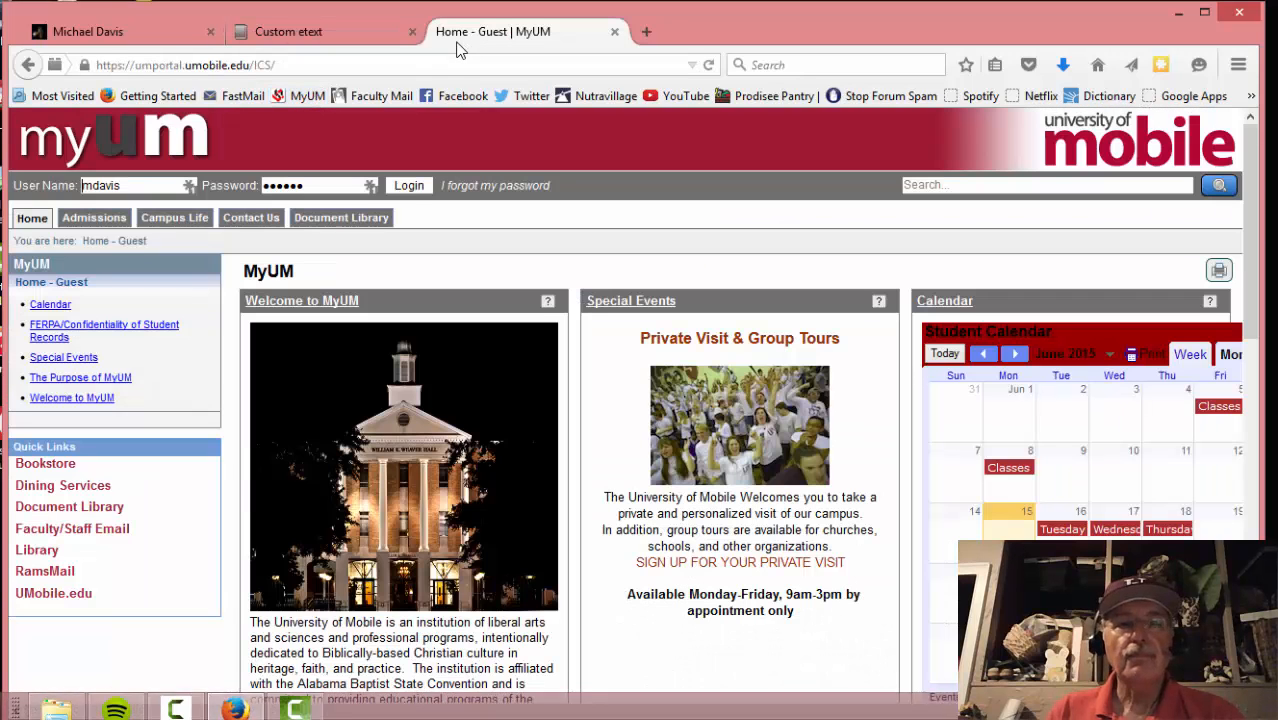
click(409, 186)
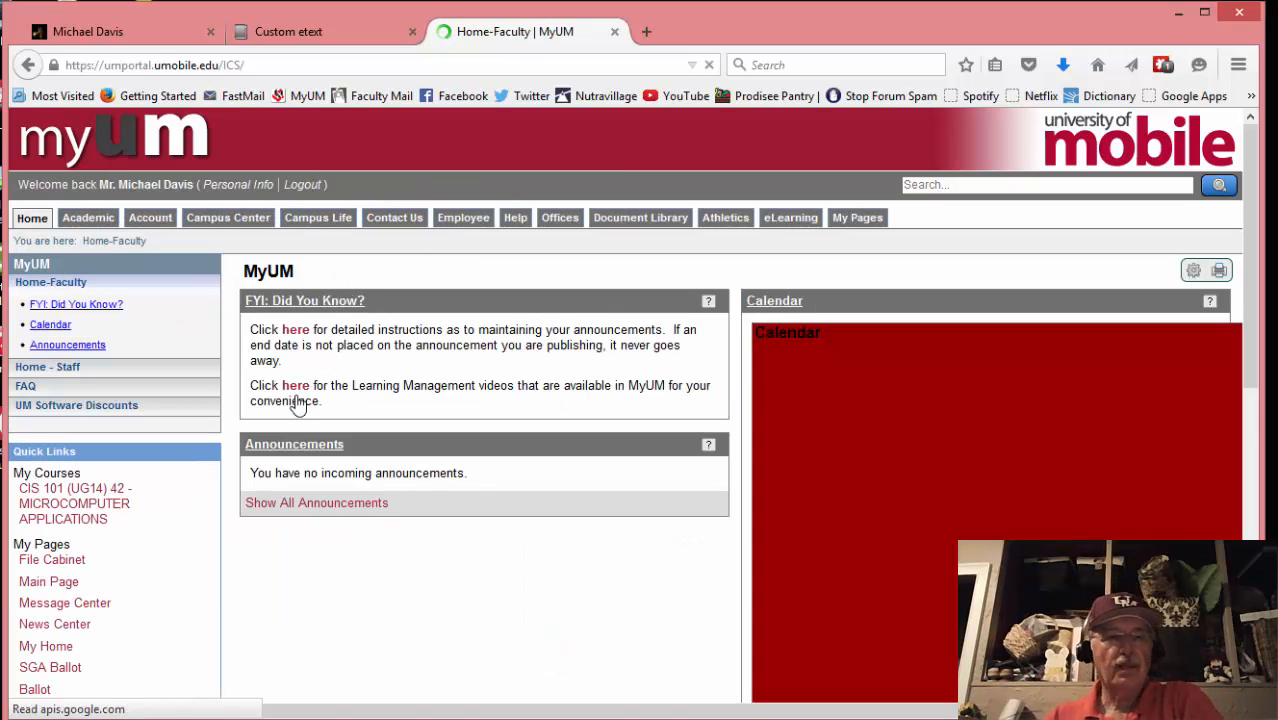
click(75, 480)
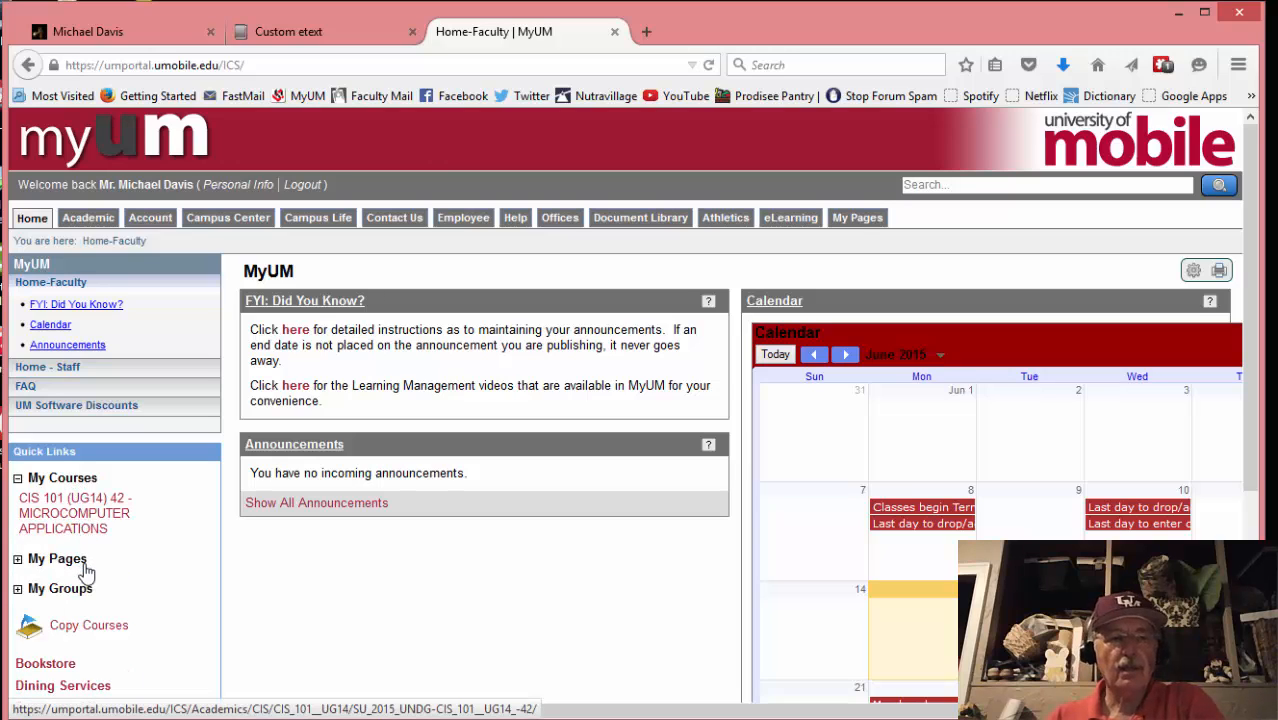
click(78, 521)
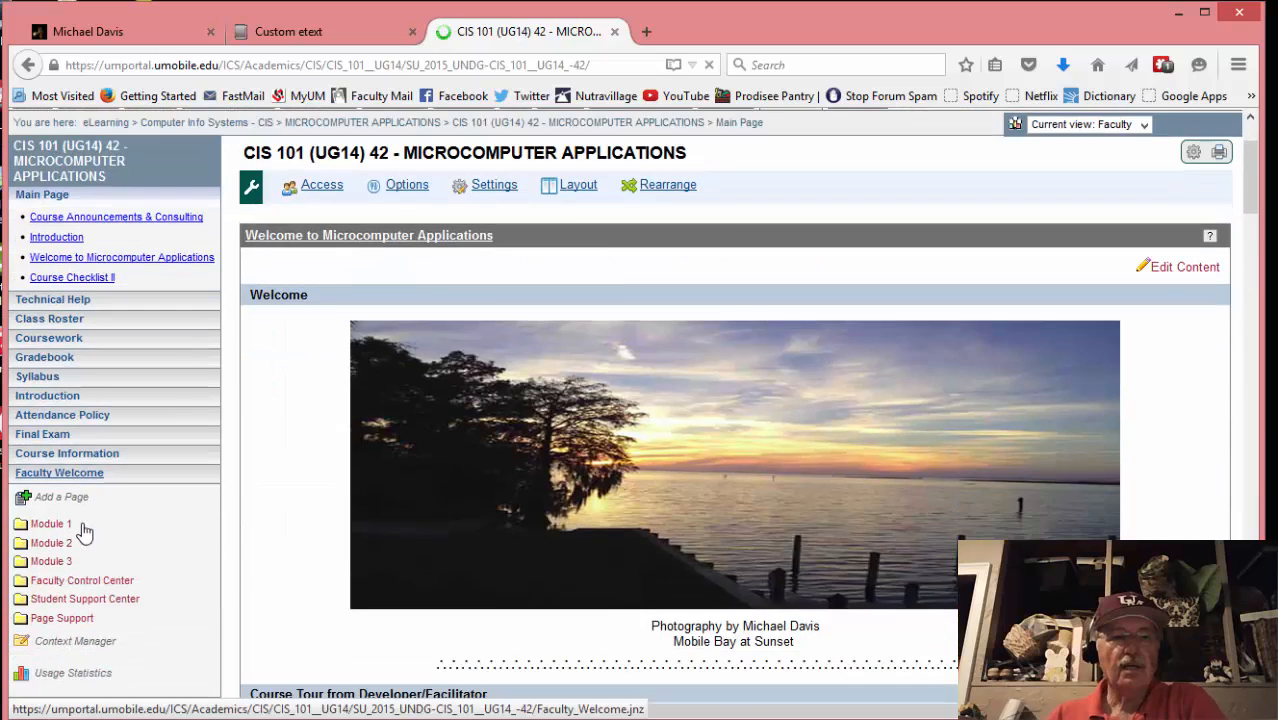
Navigate to Module 3 > Microsoft Word > 2A - Resume
scroll(85, 533, down, 2)
click(51, 352)
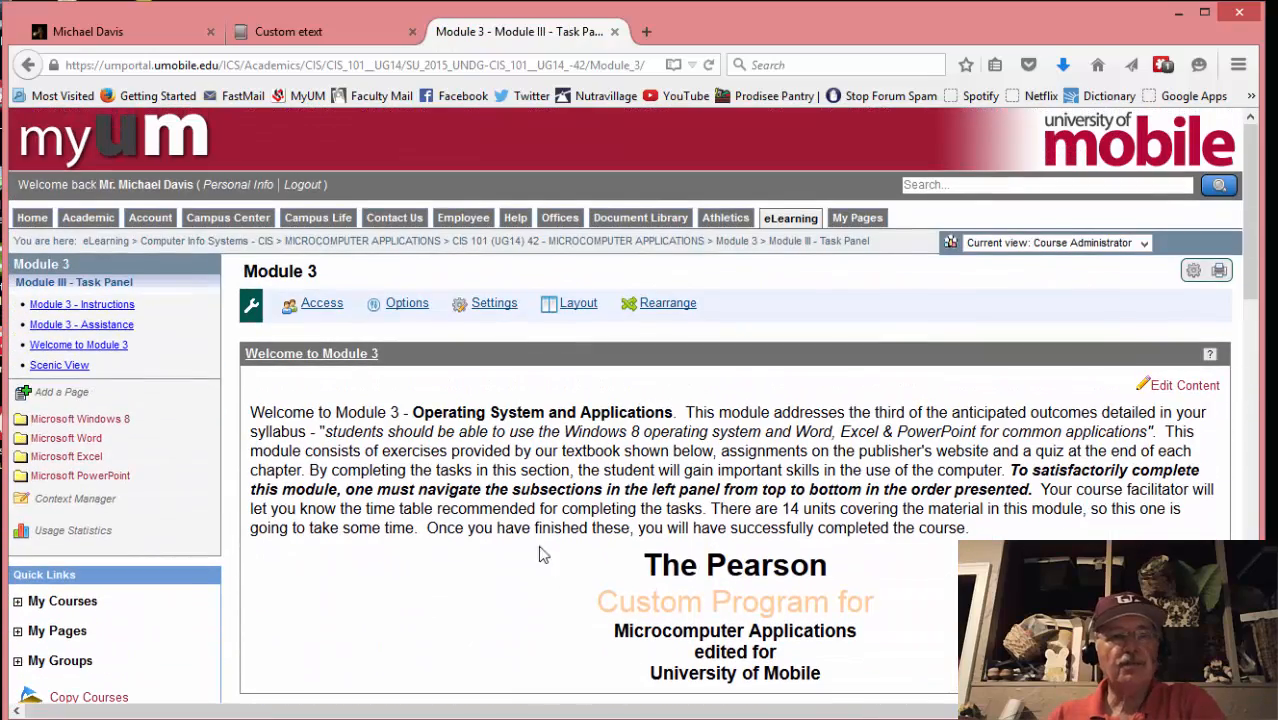
click(74, 441)
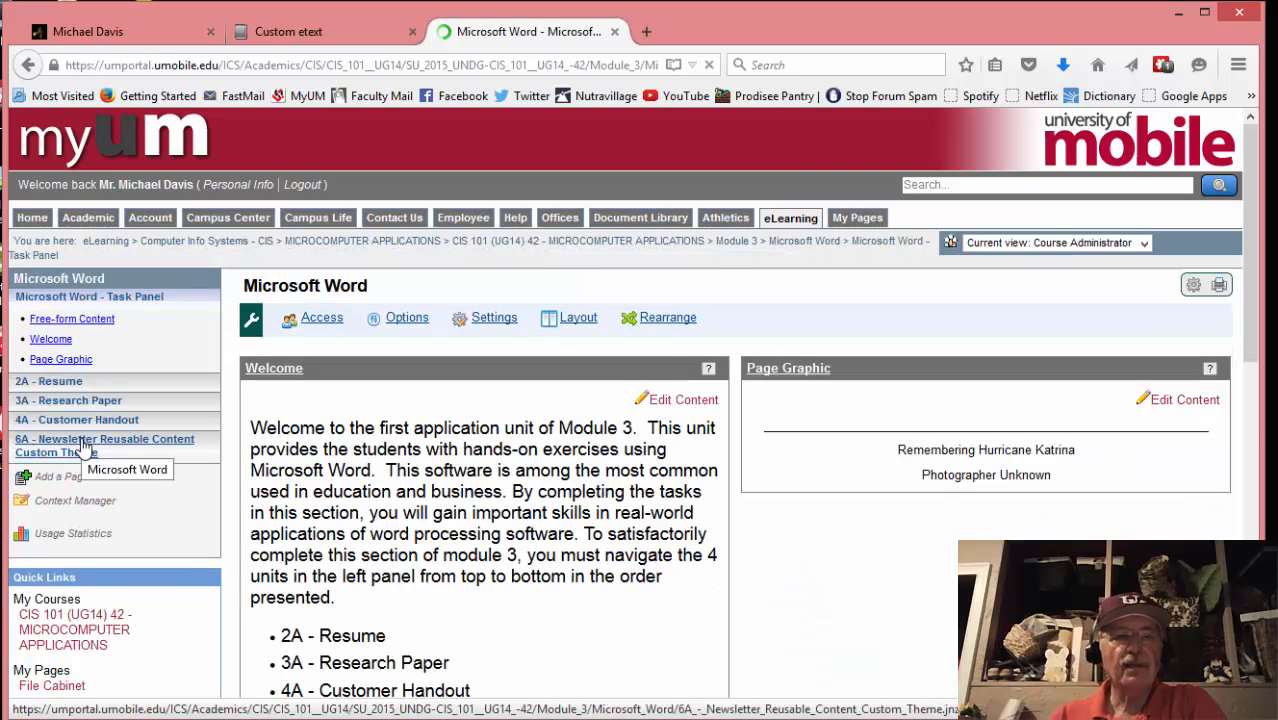
click(54, 384)
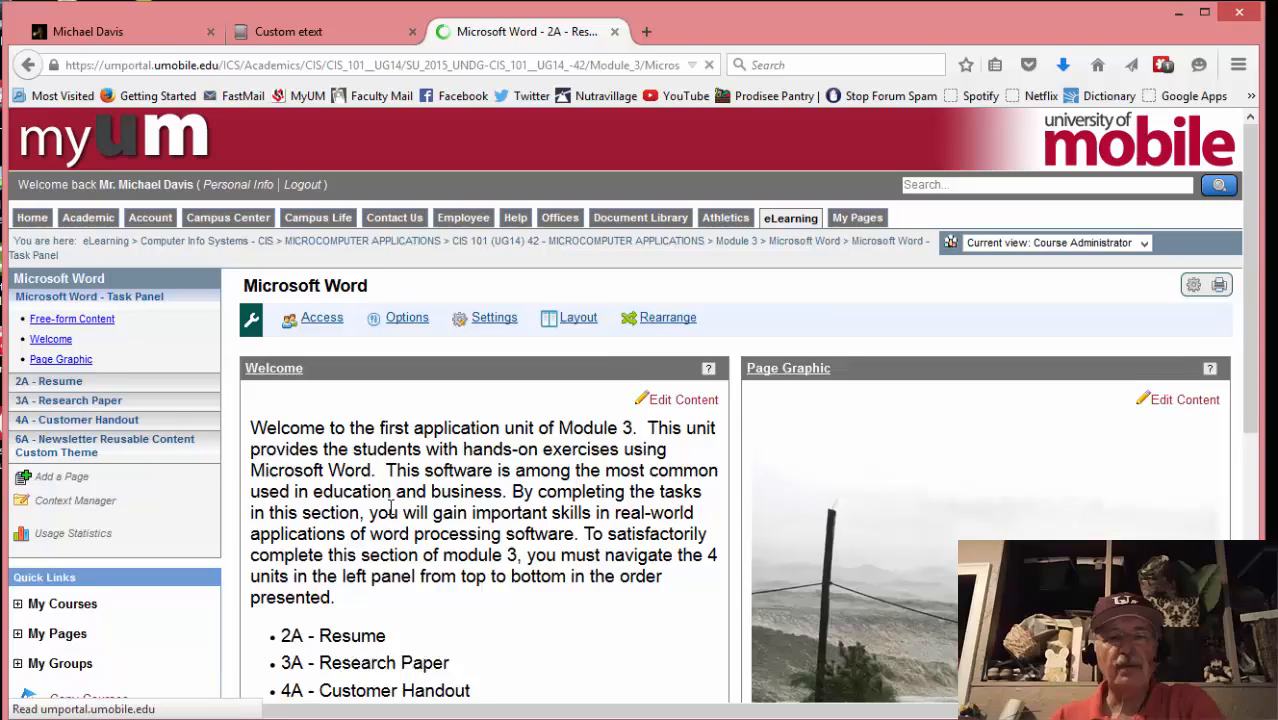
scroll(444, 495, down, 1)
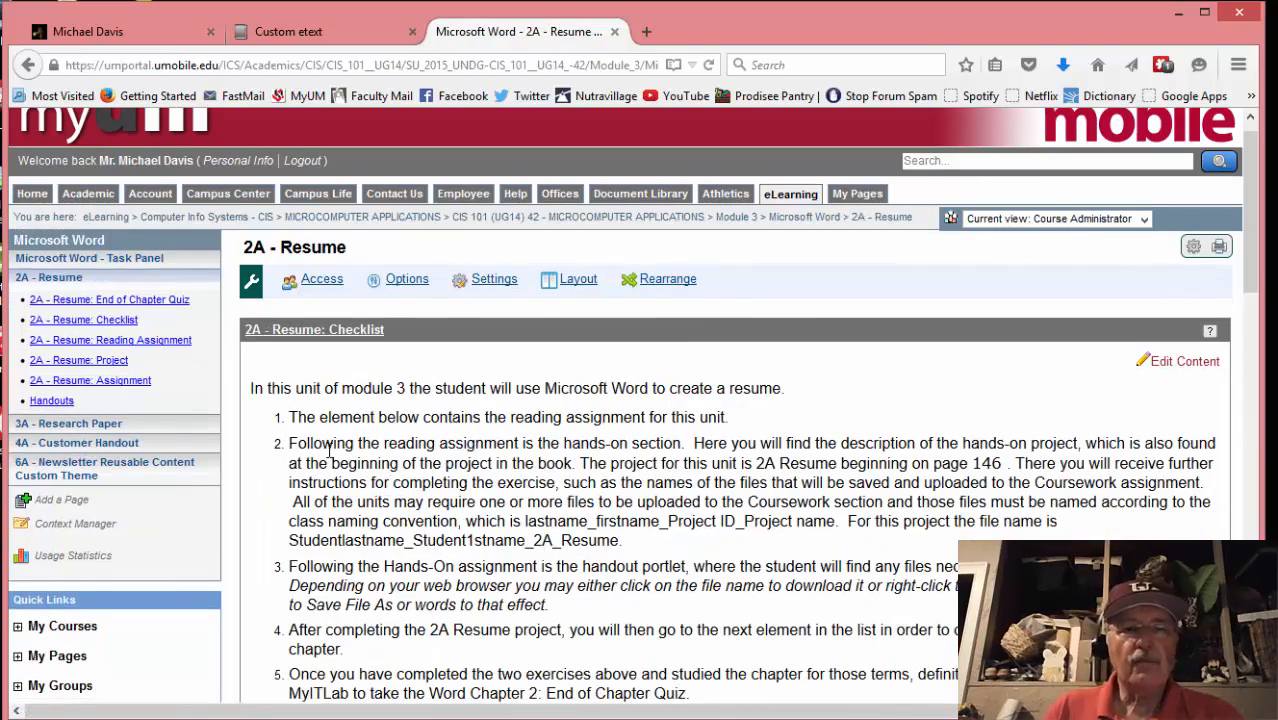
Scroll to the Grader Project assignment and End of Chapter Quiz, closing the low-battery notice
scroll(369, 438, down, 8)
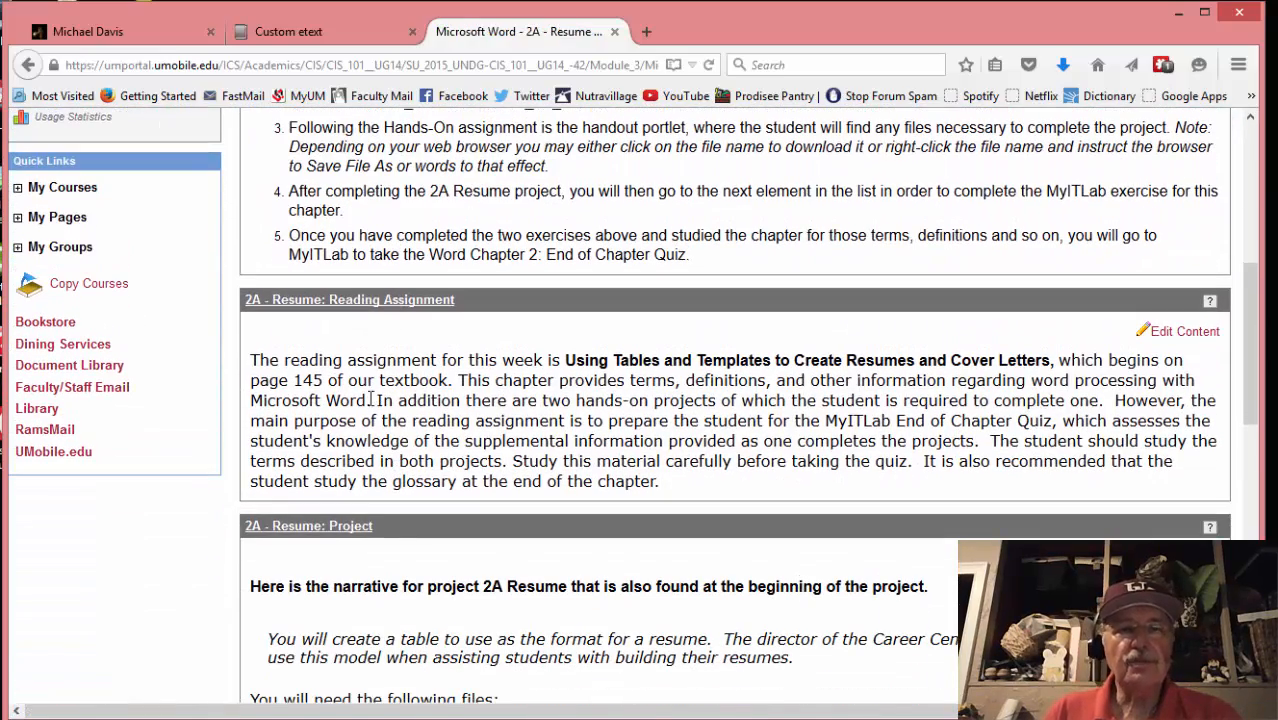
scroll(385, 525, down, 2)
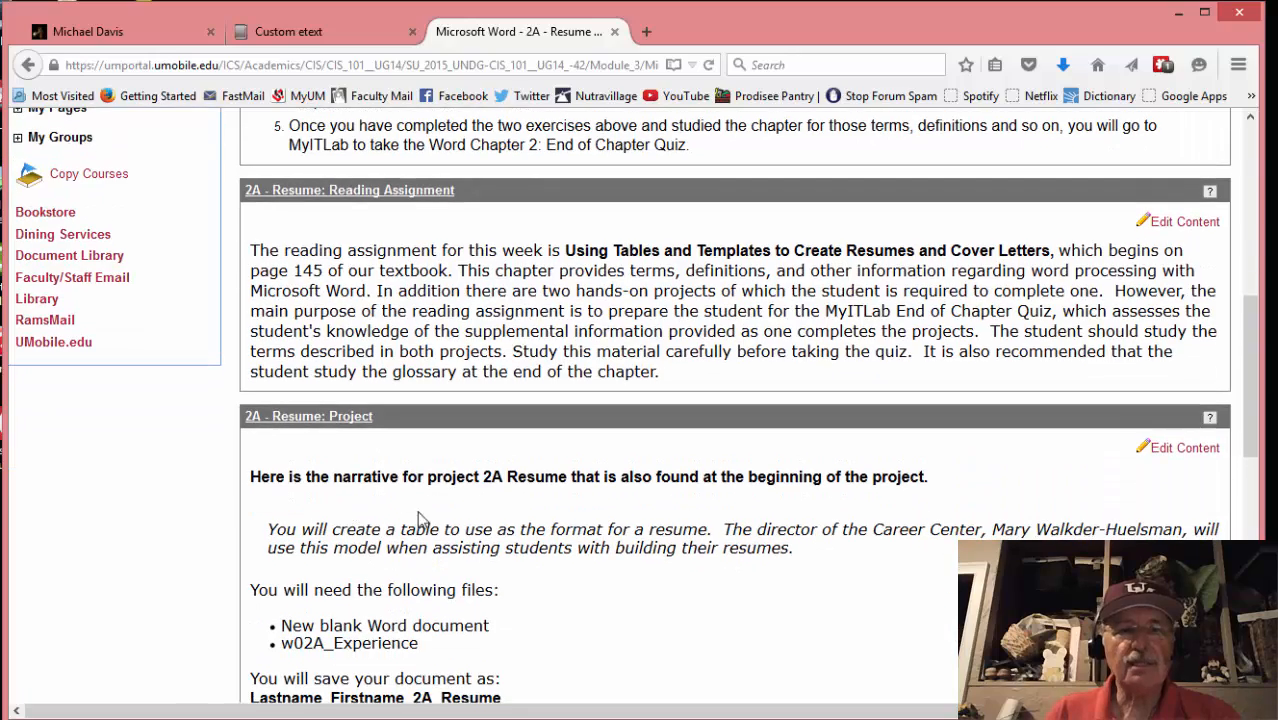
scroll(420, 537, down, 7)
scroll(417, 279, up, 1)
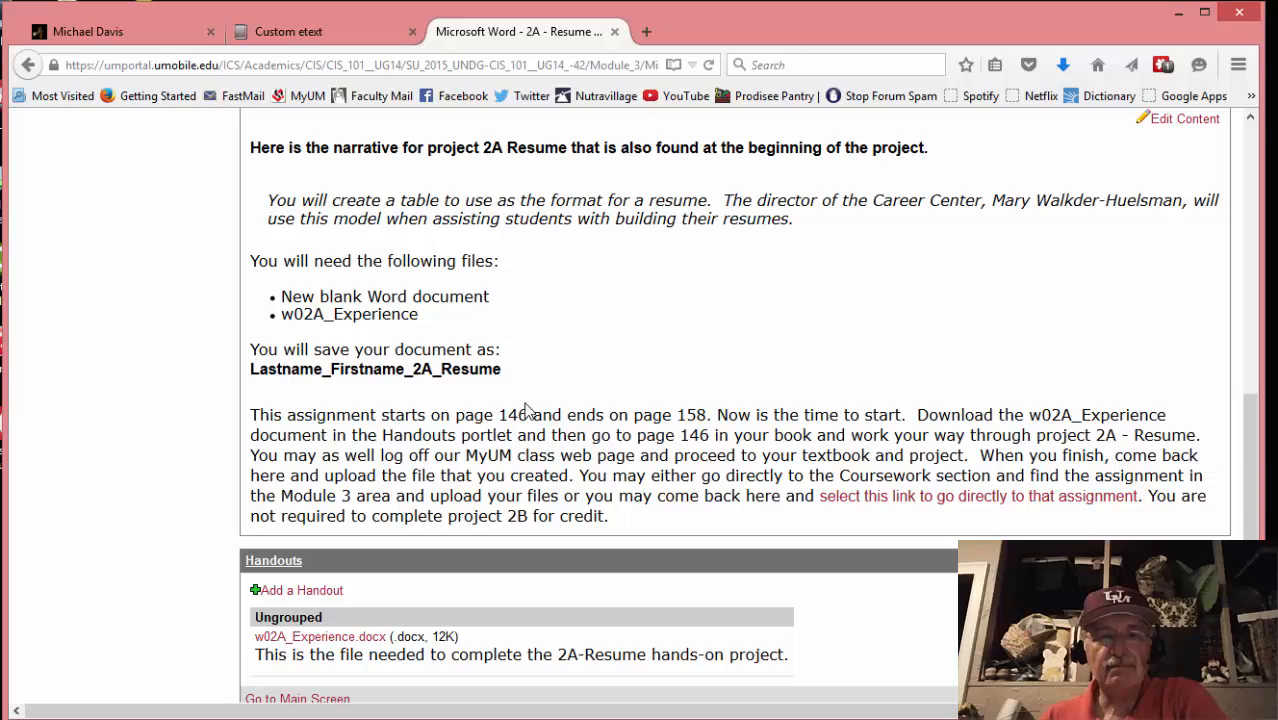
scroll(515, 410, down, 4)
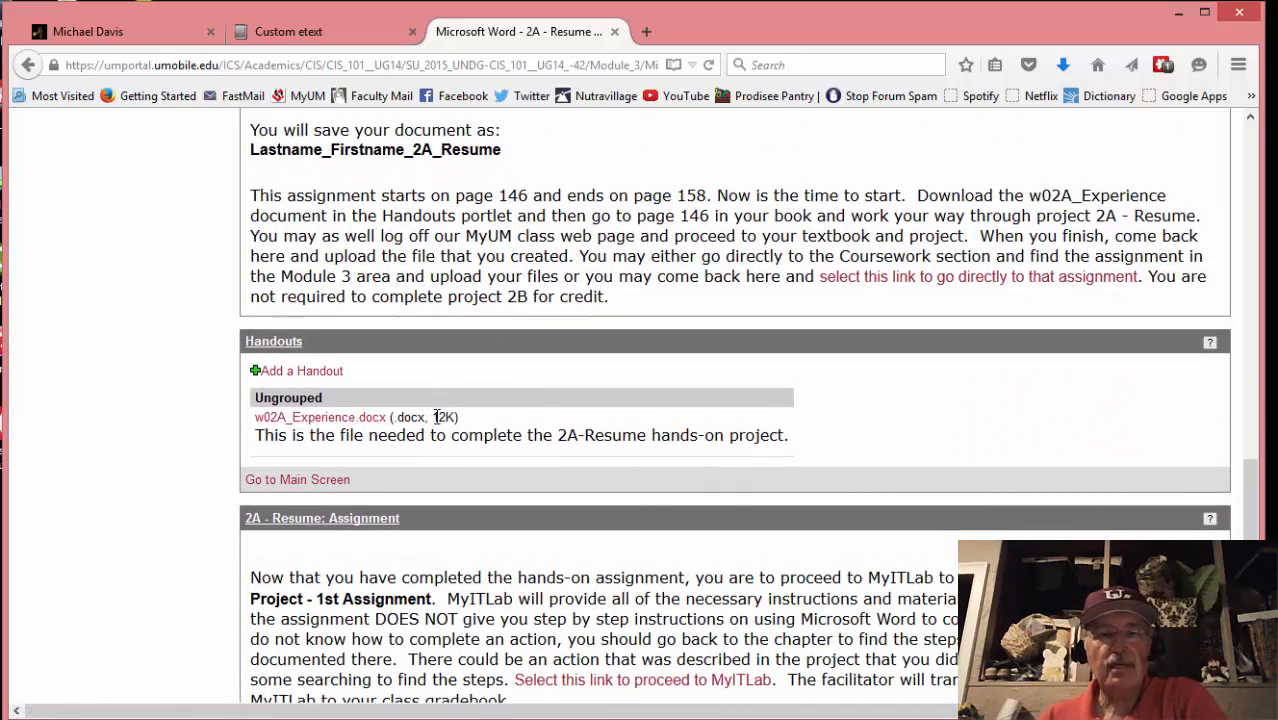
scroll(436, 418, down, 4)
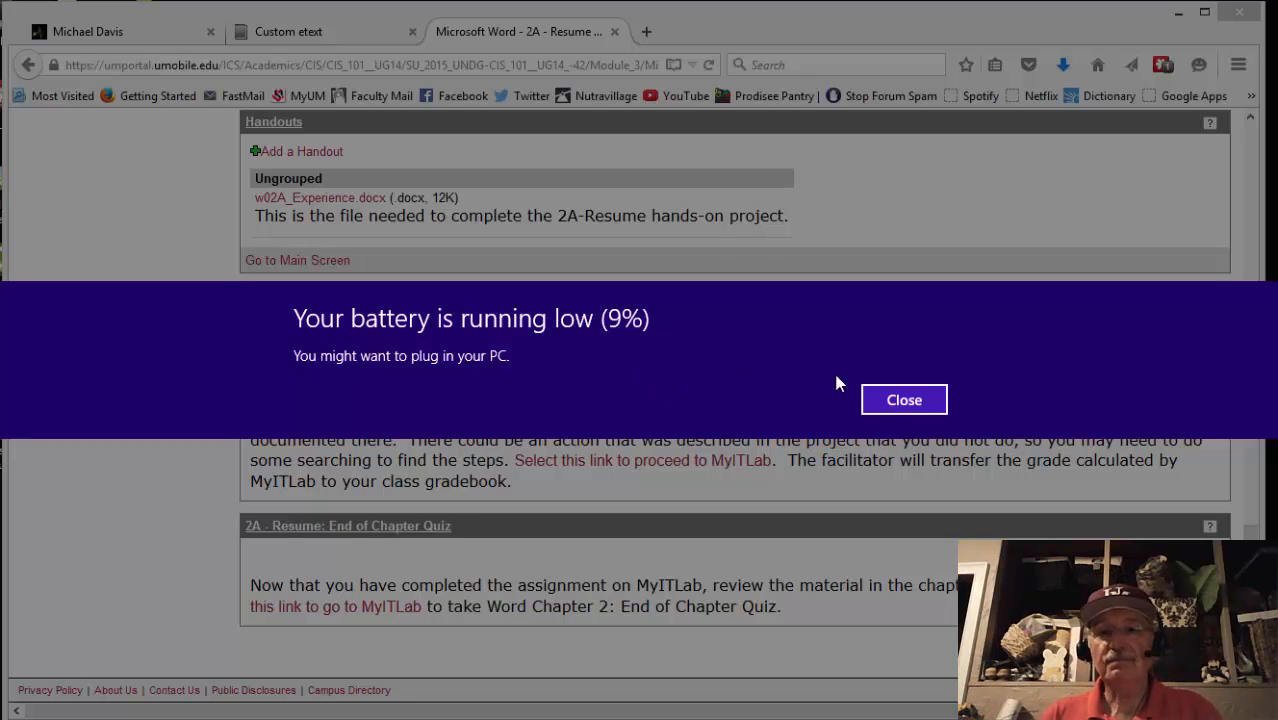
click(896, 398)
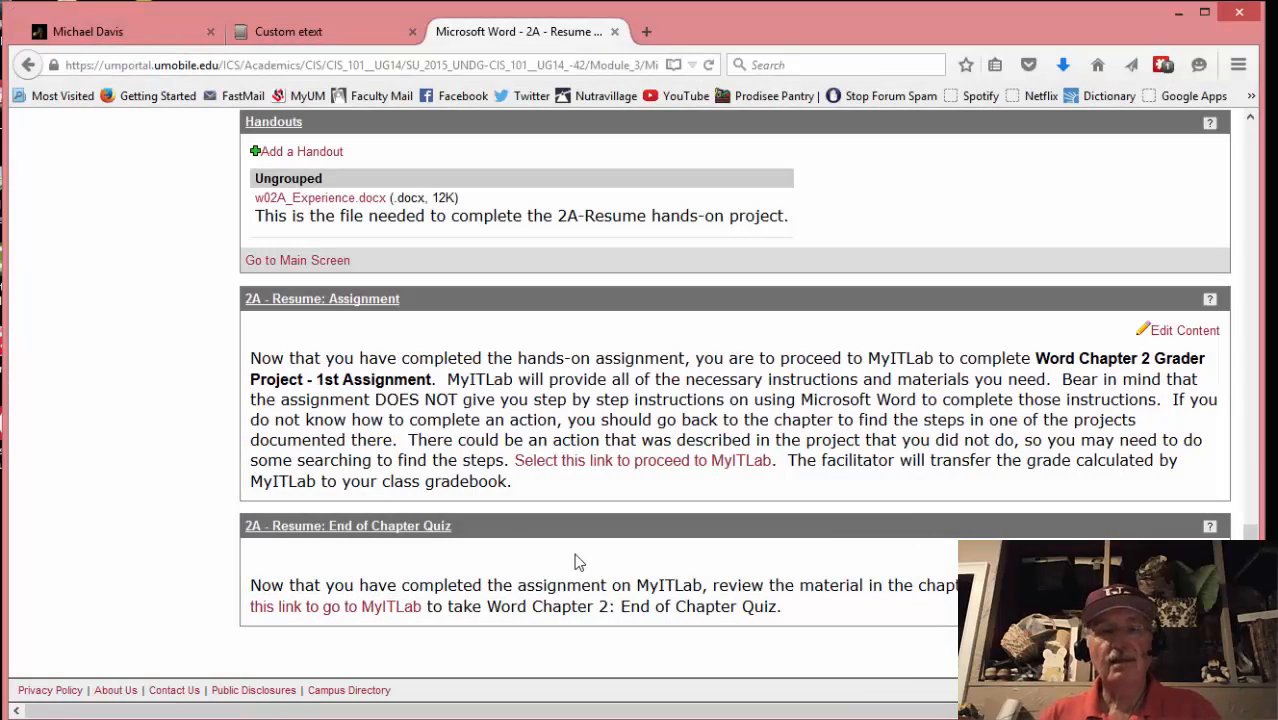